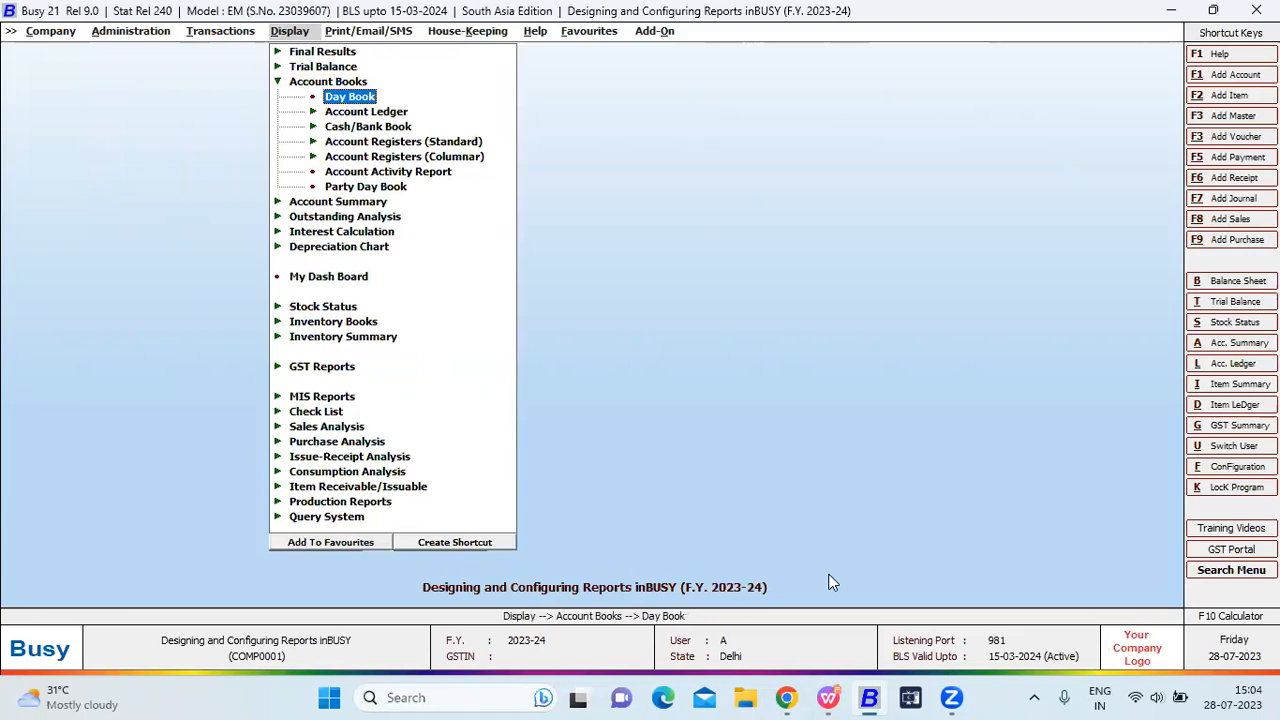
Generate the Sales Register for all parties in STANDARD format with voucher series ALL.
key("Return")
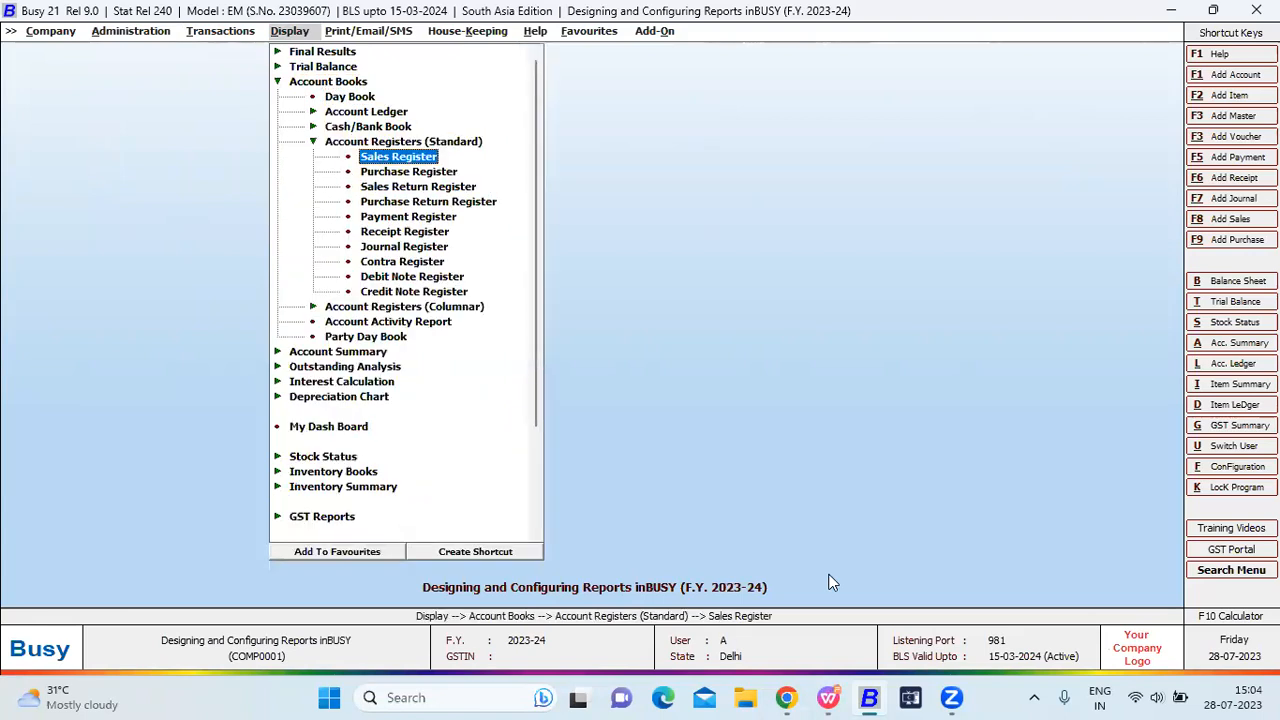
key("Return")
key("Return")
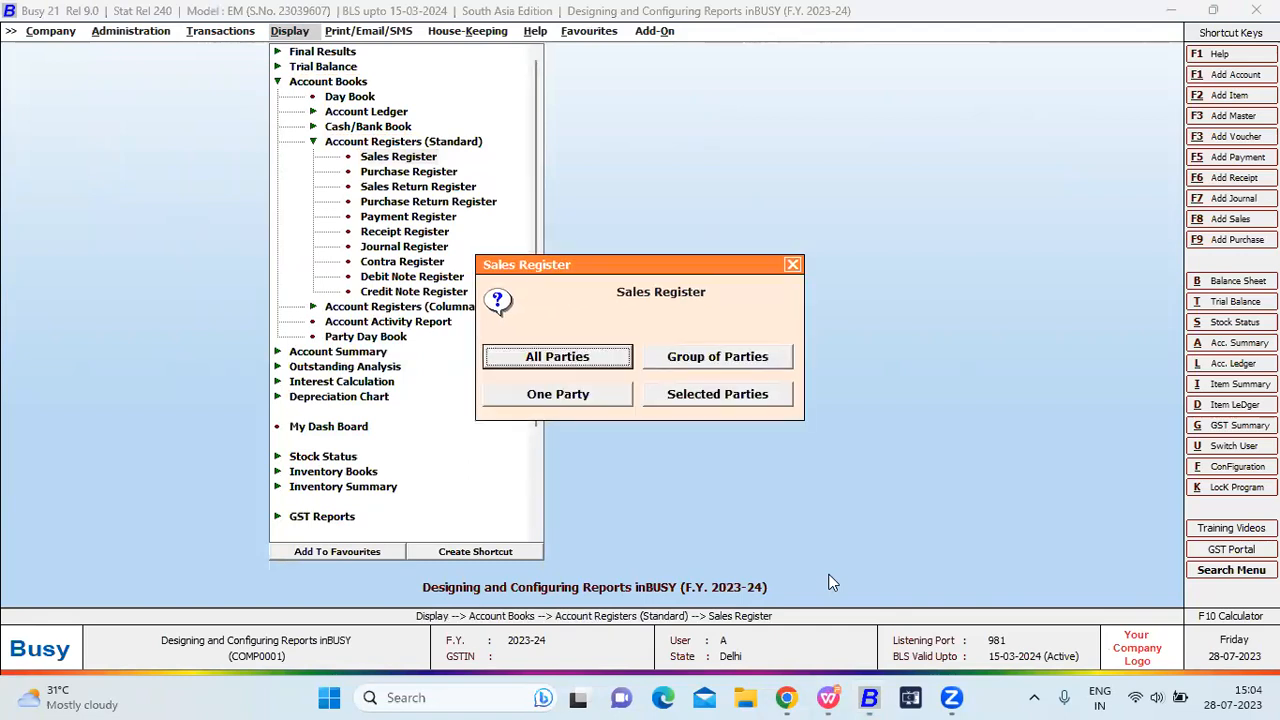
key("Return")
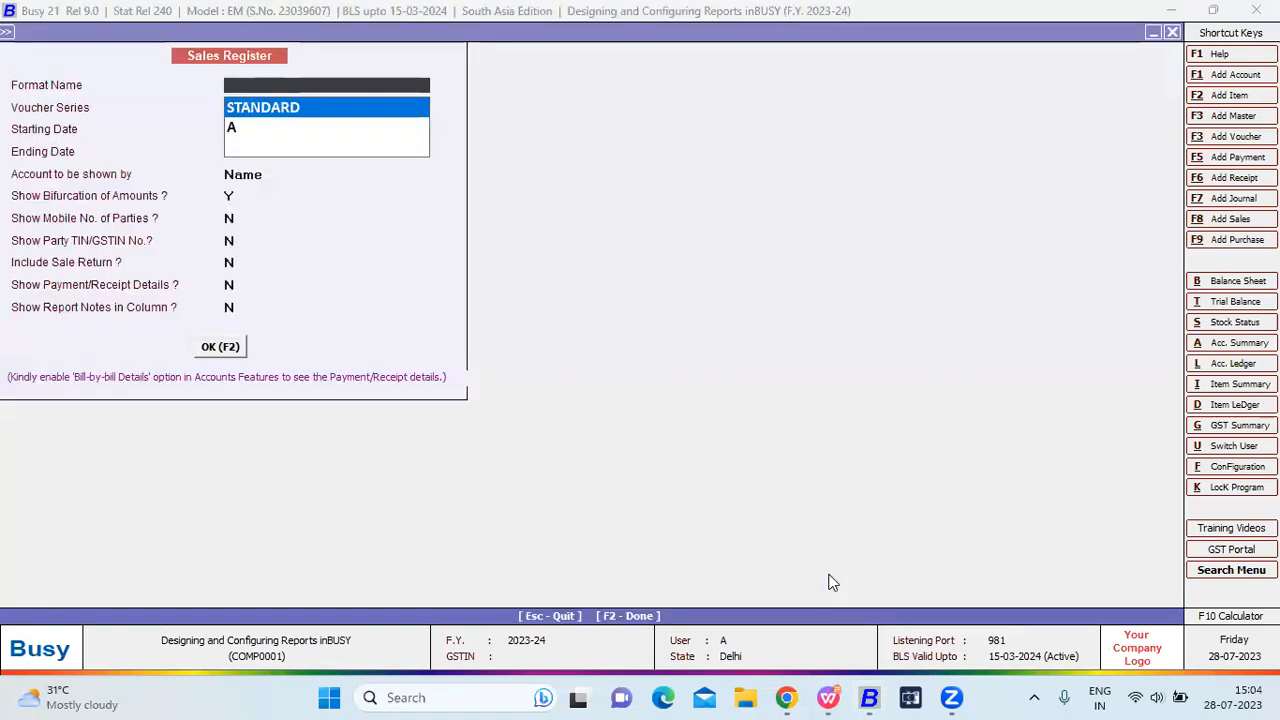
key("Down")
key("Return")
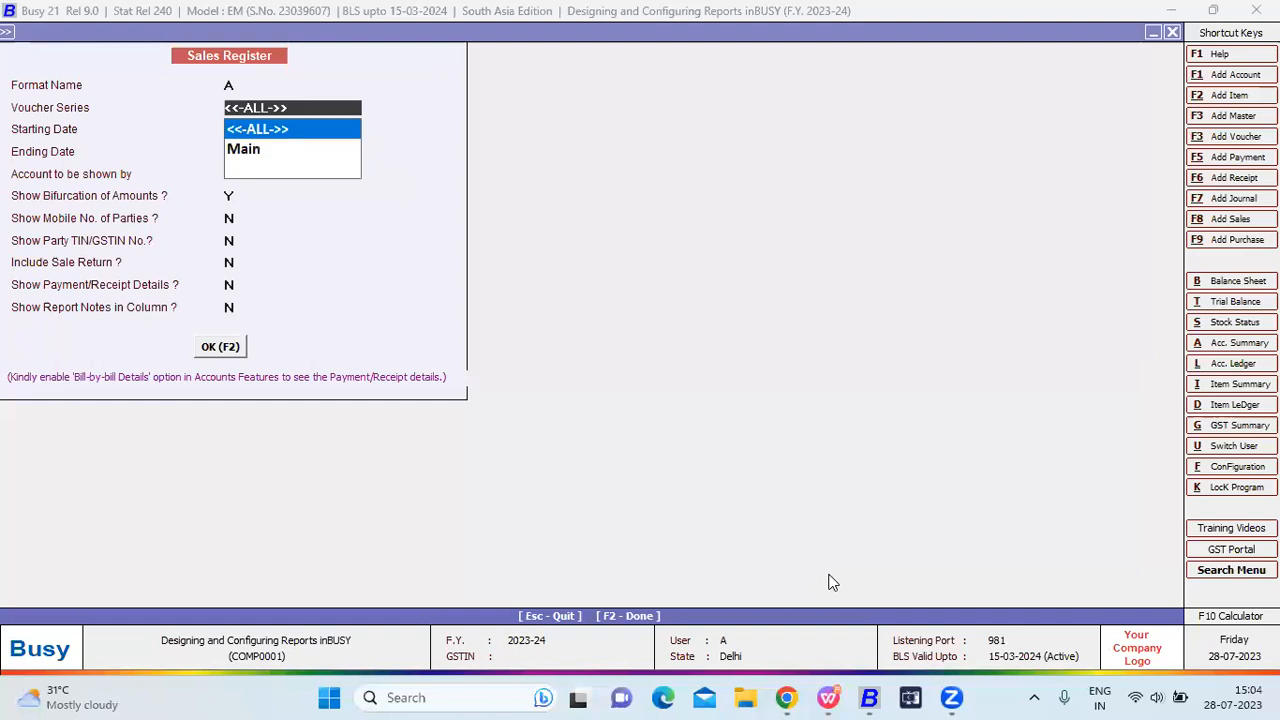
key("Escape")
key("Up")
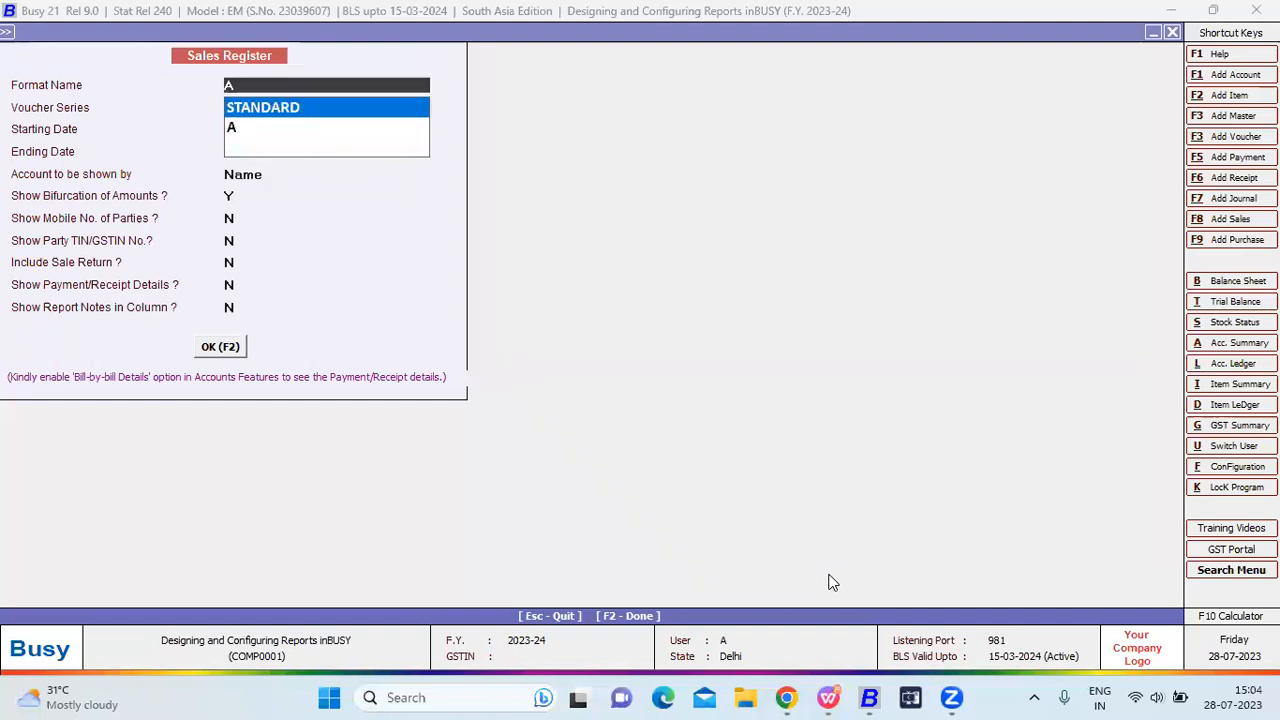
key("Return")
key("Return")
key("F2")
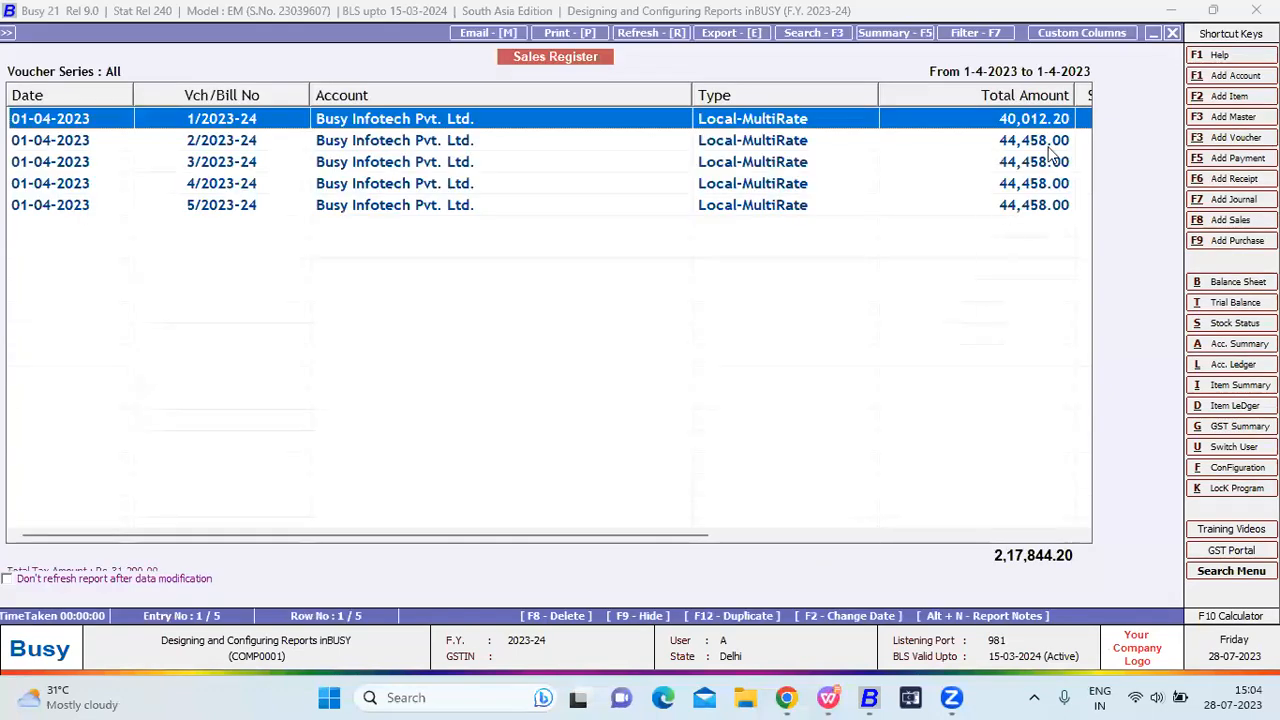
left_click(1080, 34)
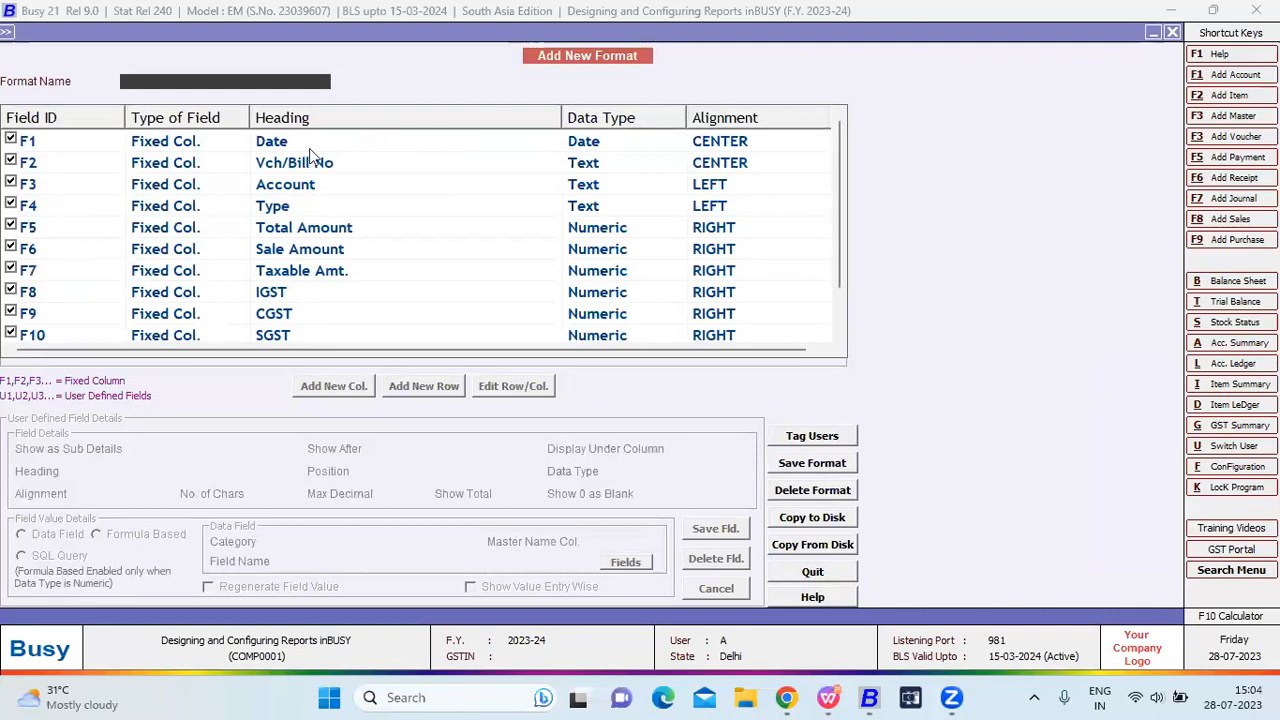
type("New")
key("Return")
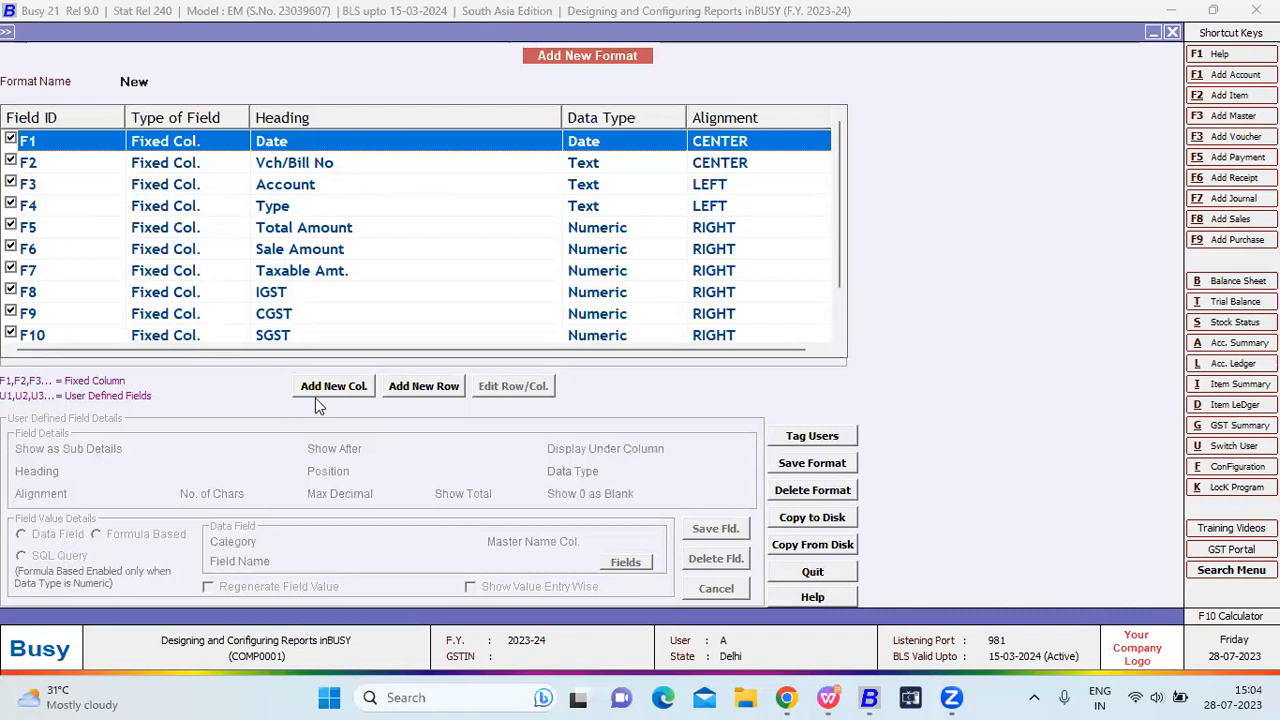
left_click(320, 386)
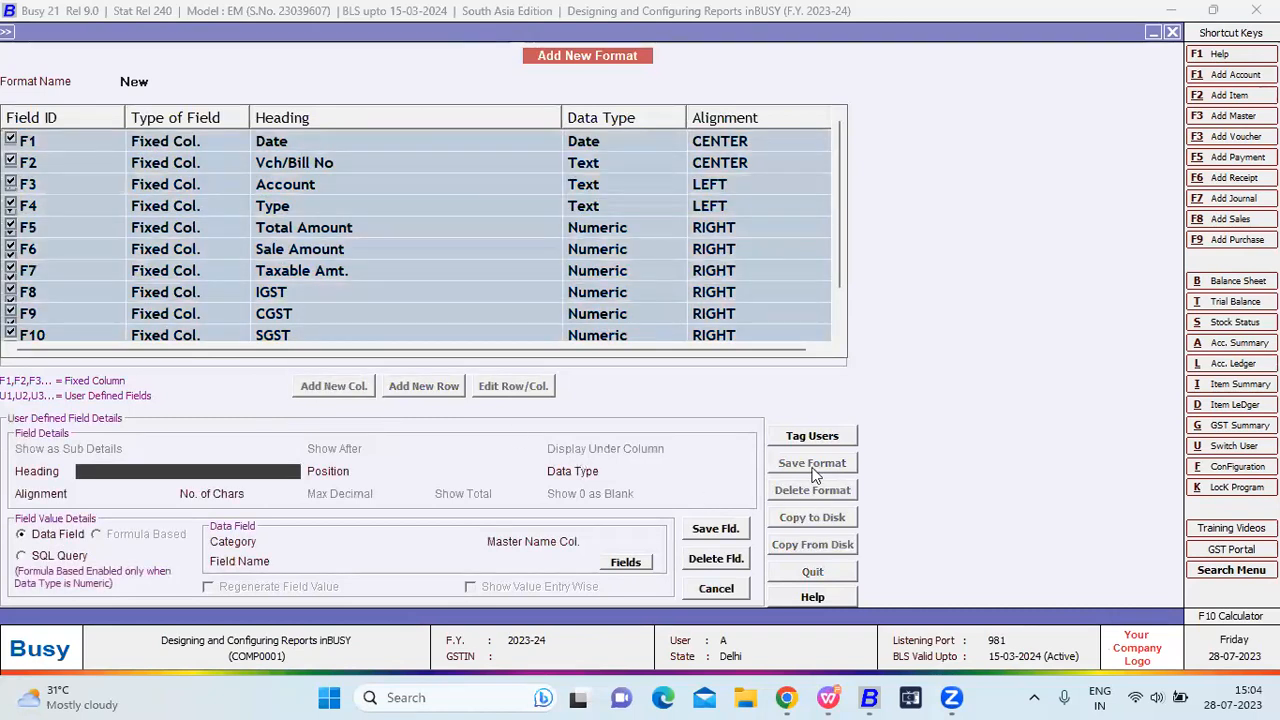
key("Escape")
key("Return")
key("Escape")
key("Return")
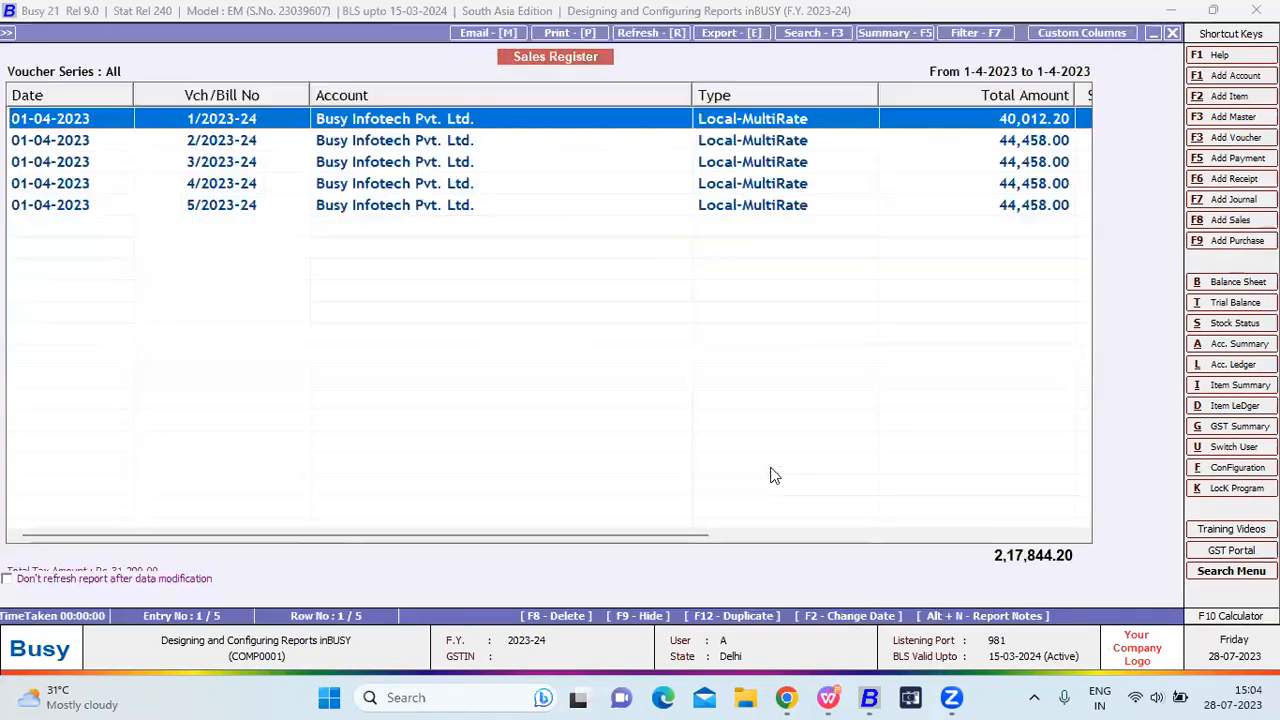
Choose format A and all voucher series in the Sales Register options, then close them.
key("Escape")
key("Down")
key("Return")
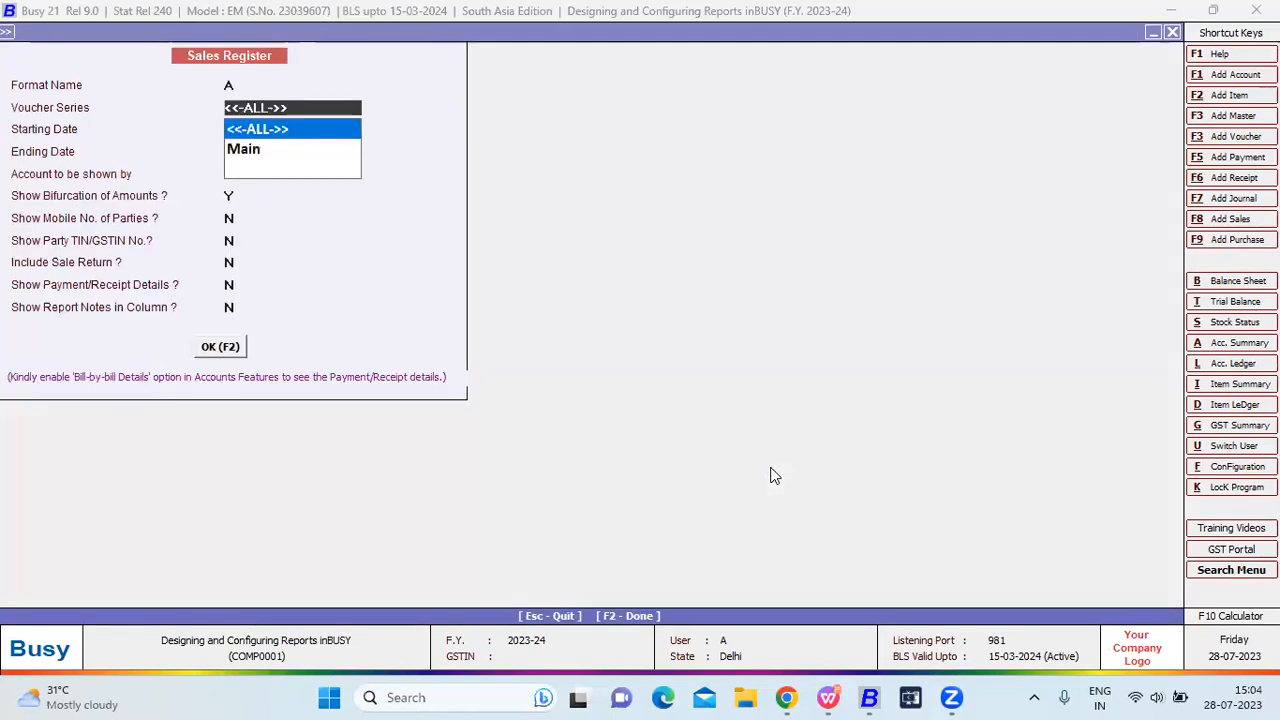
key("Return")
key("Return")
key("Return")
key("Return")
key("Return")
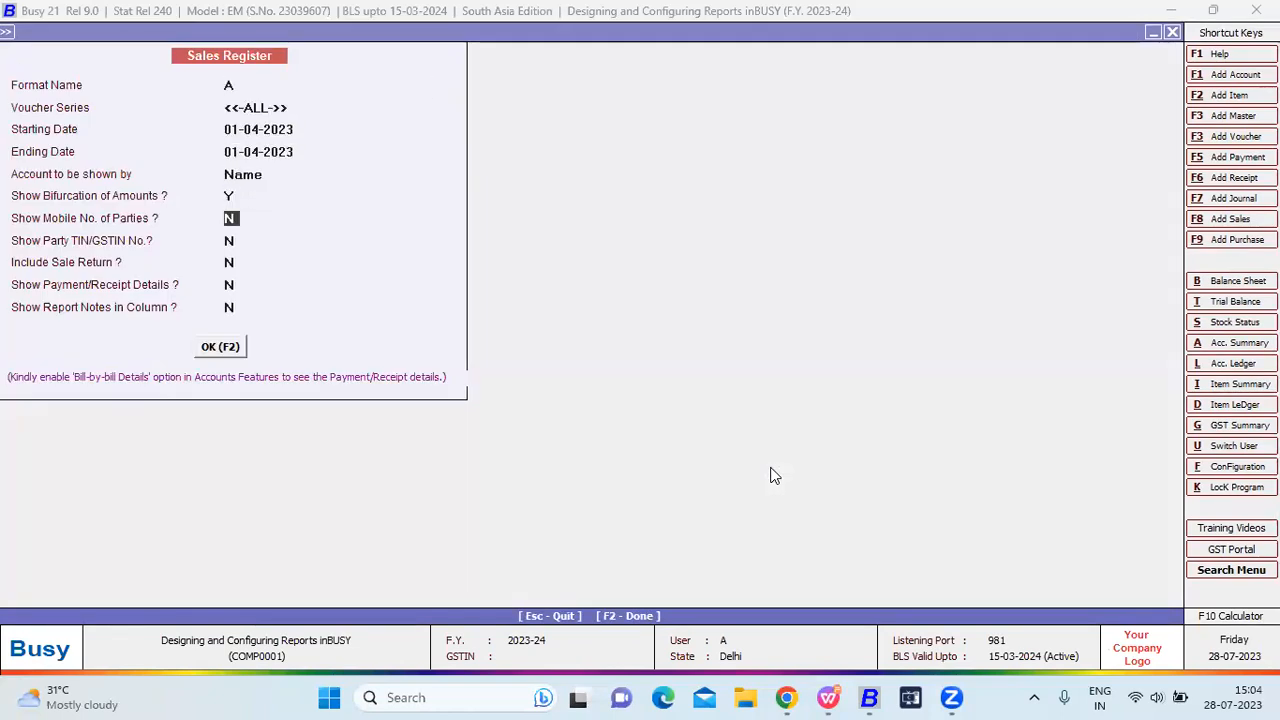
key("Escape")
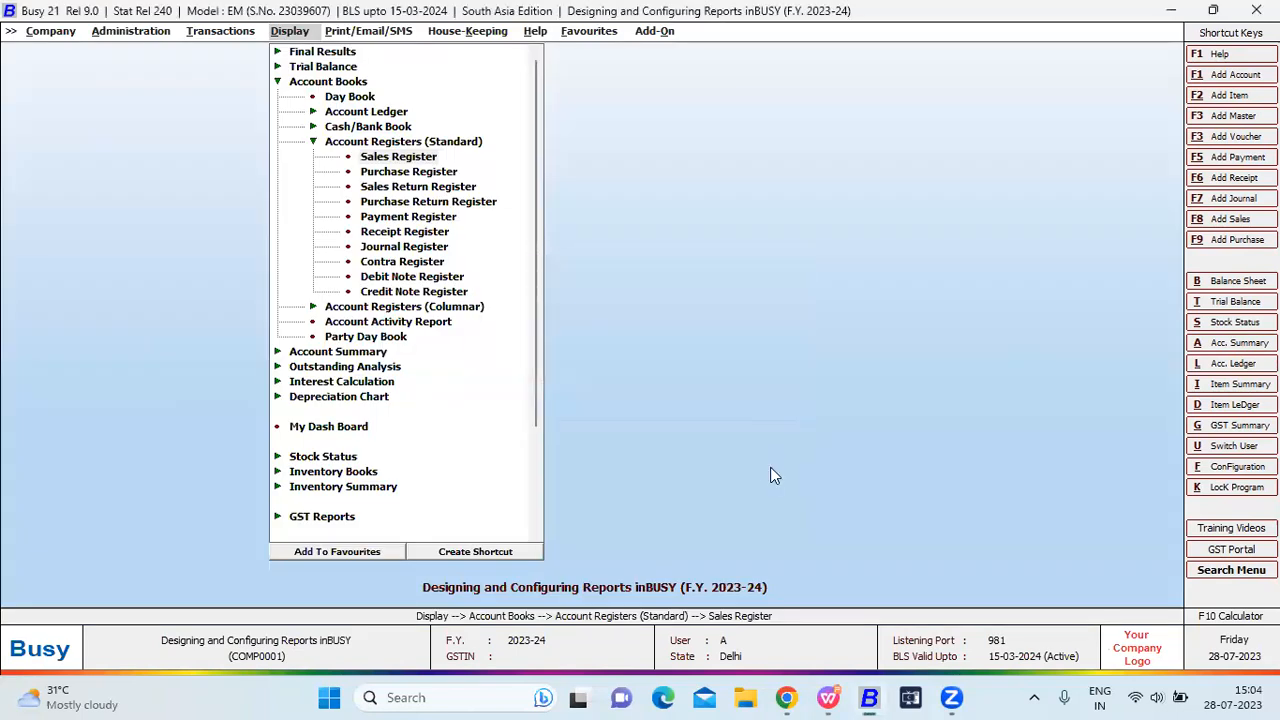
Run the Sales Register in format A for 01-04-2023, with accounts by Name and amount bifurcation Y.
key("Return")
key("Down")
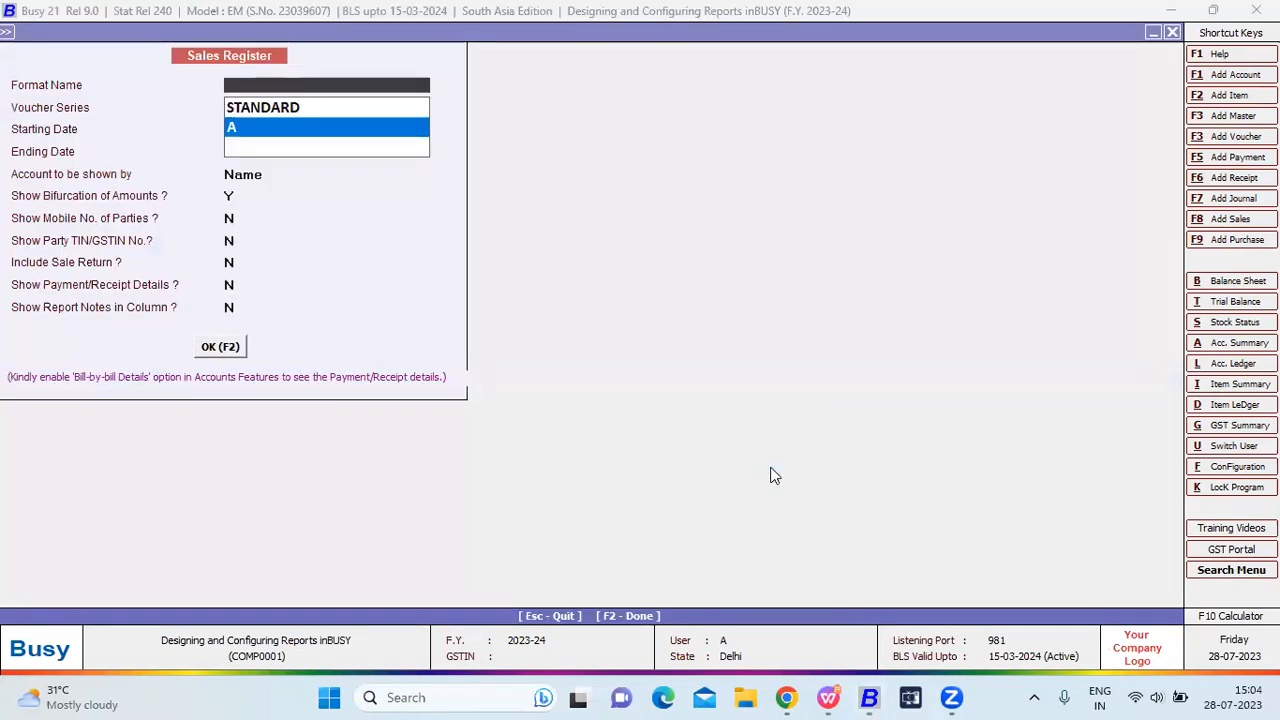
key("Return")
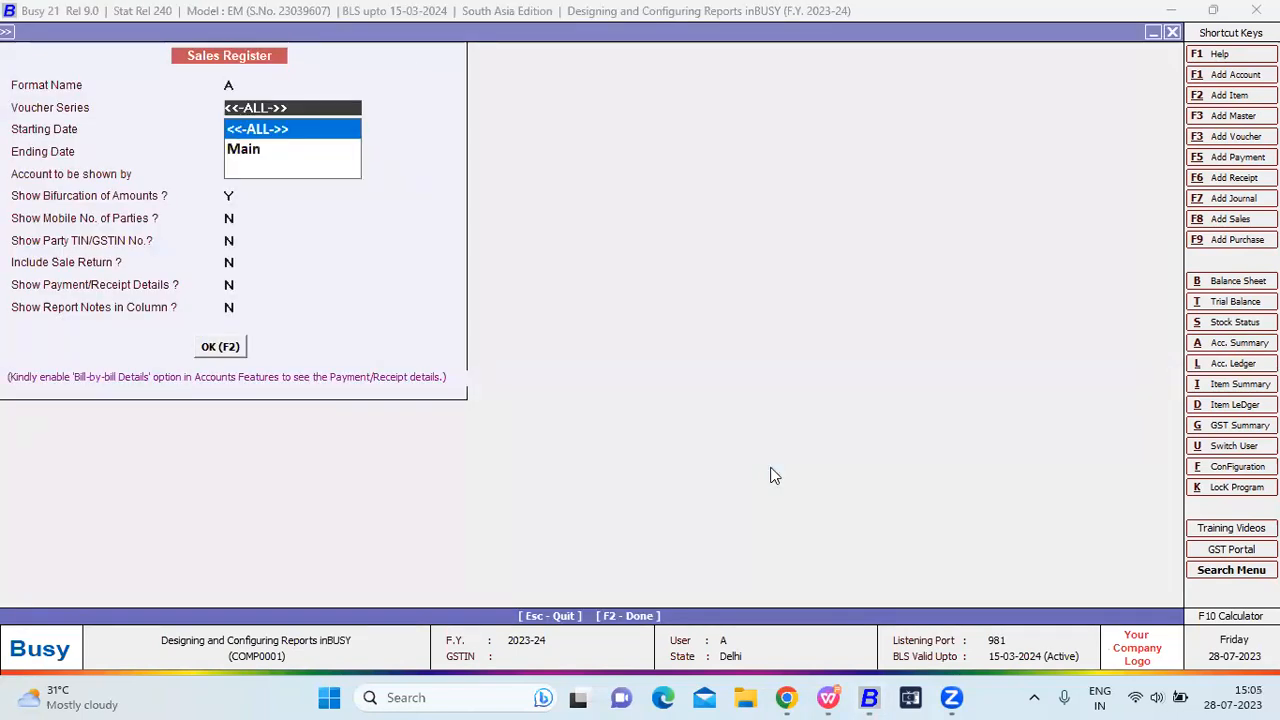
key("Return")
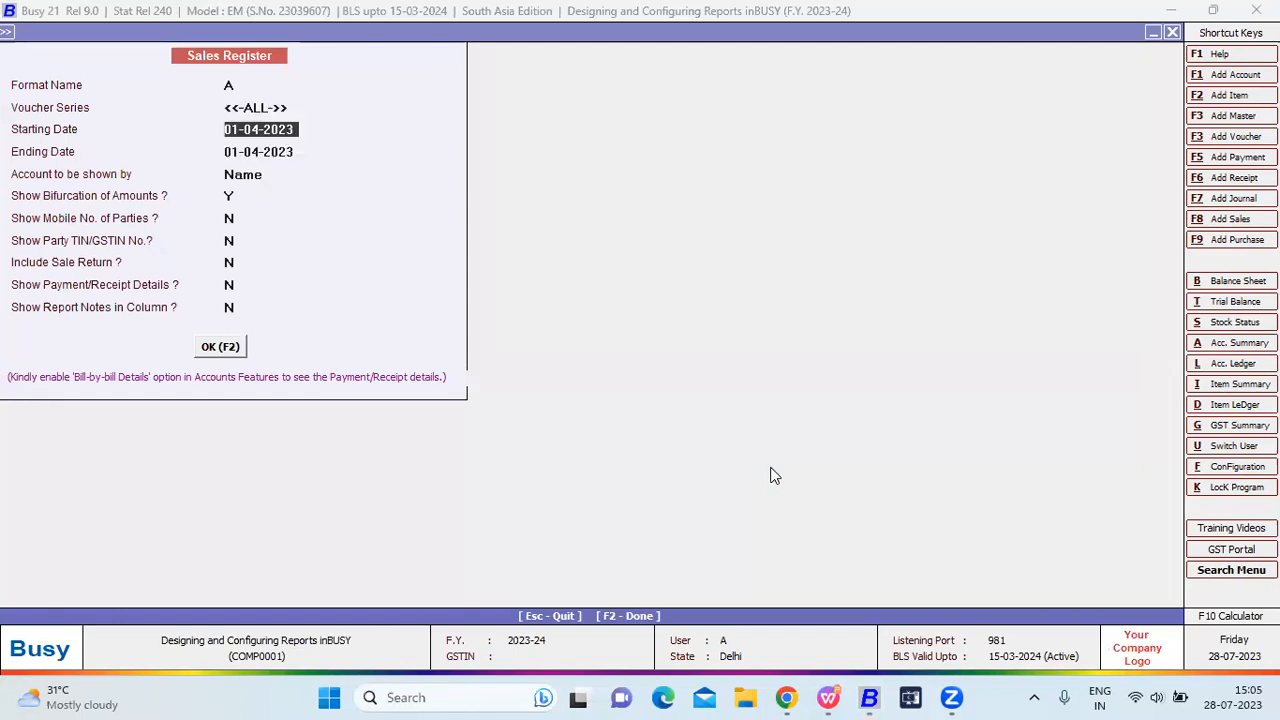
key("Return")
key("Return")
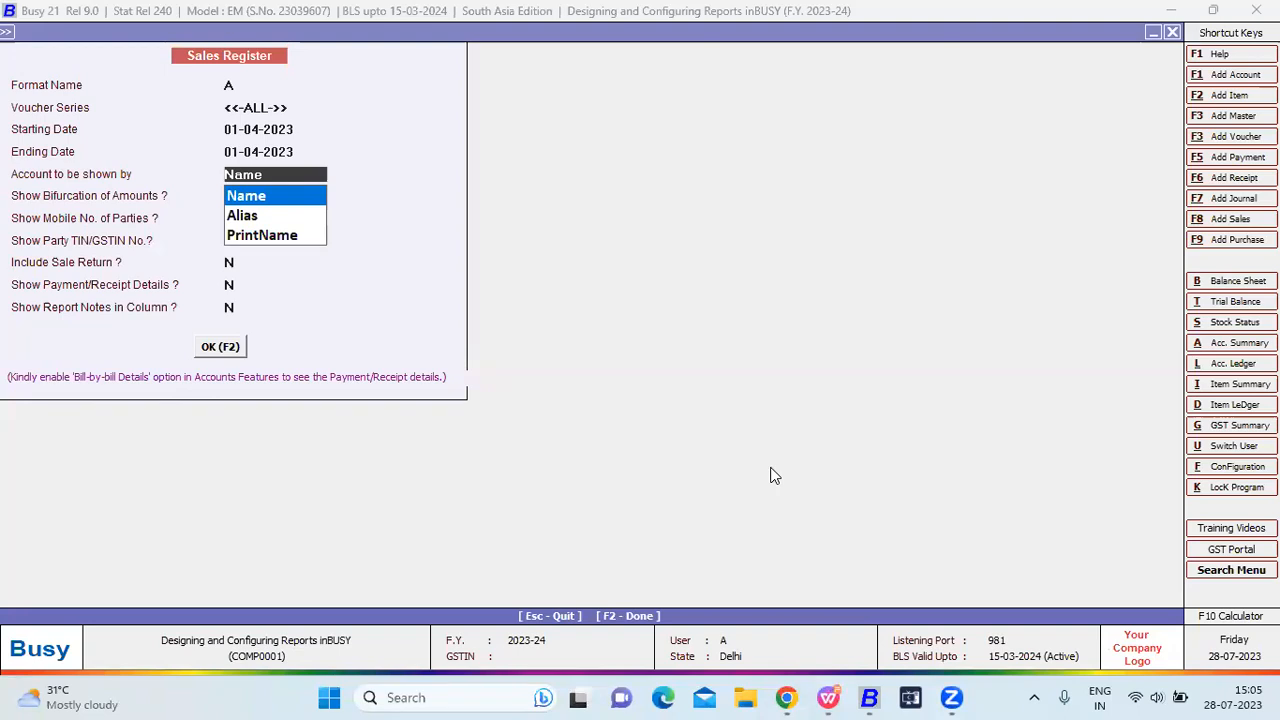
key("Return")
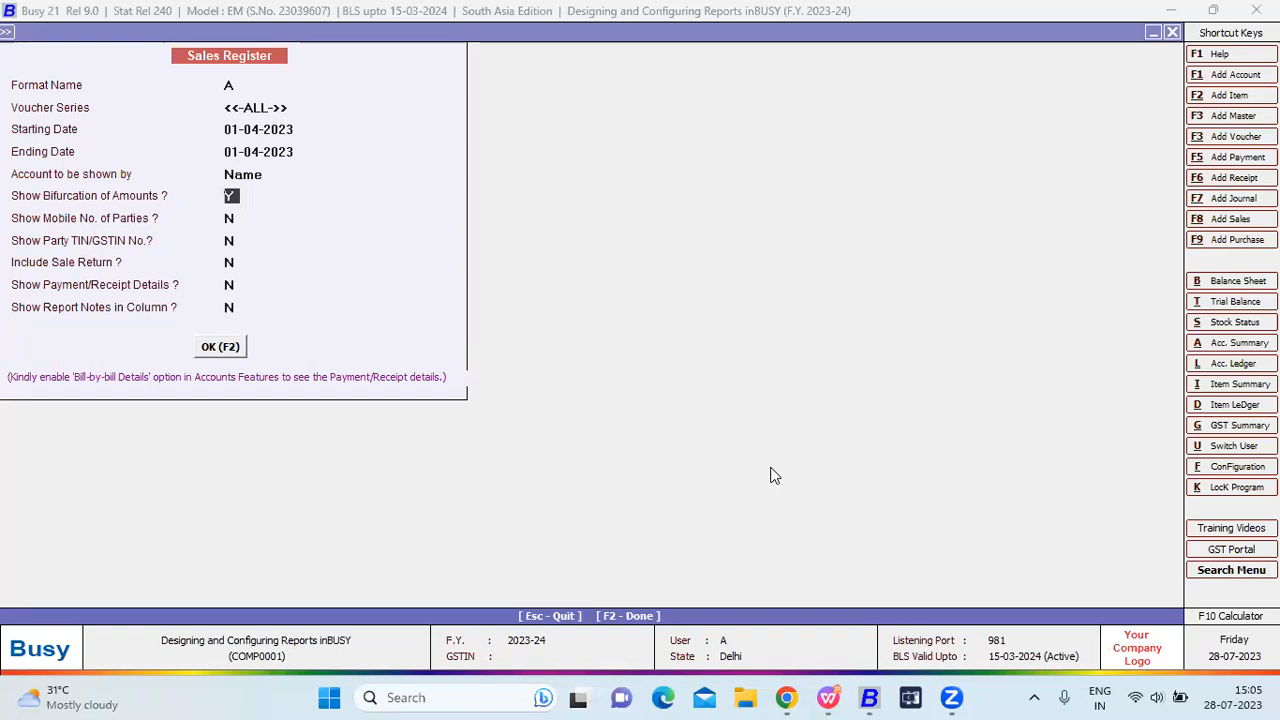
key("Return")
key("Return")
key("Return")
key("Return")
key("Return")
key("Return")
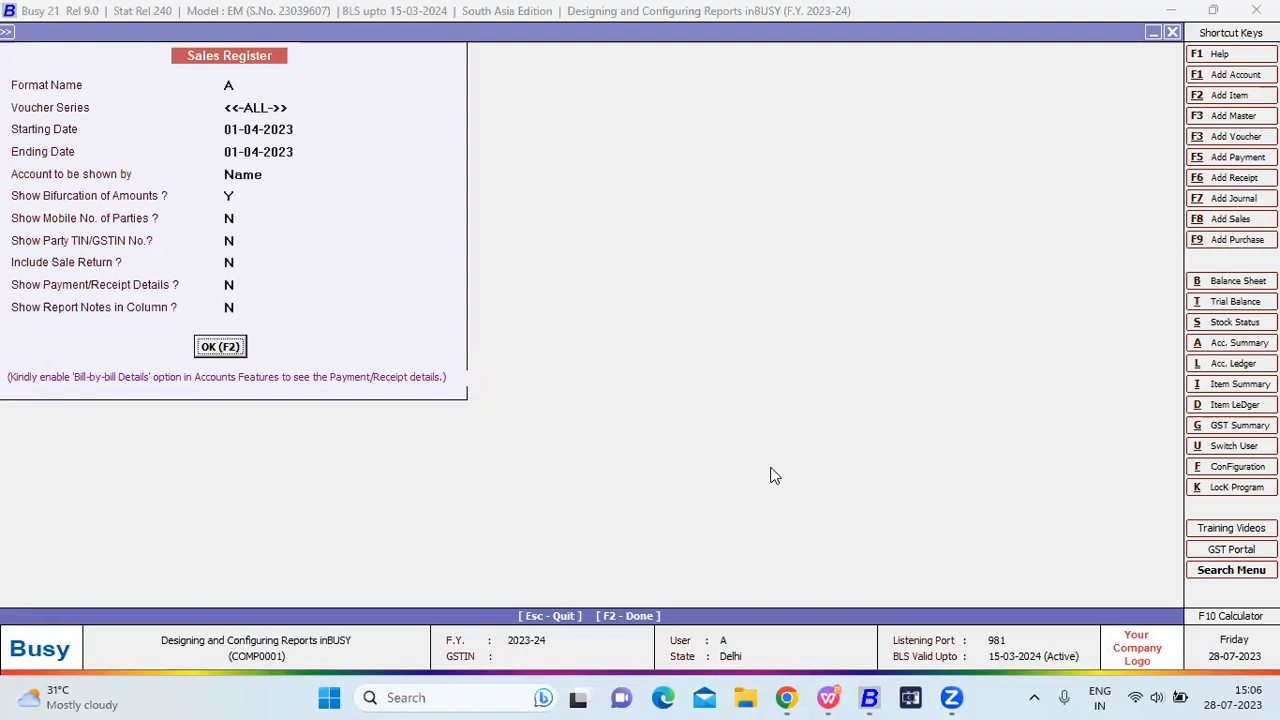
key("Return")
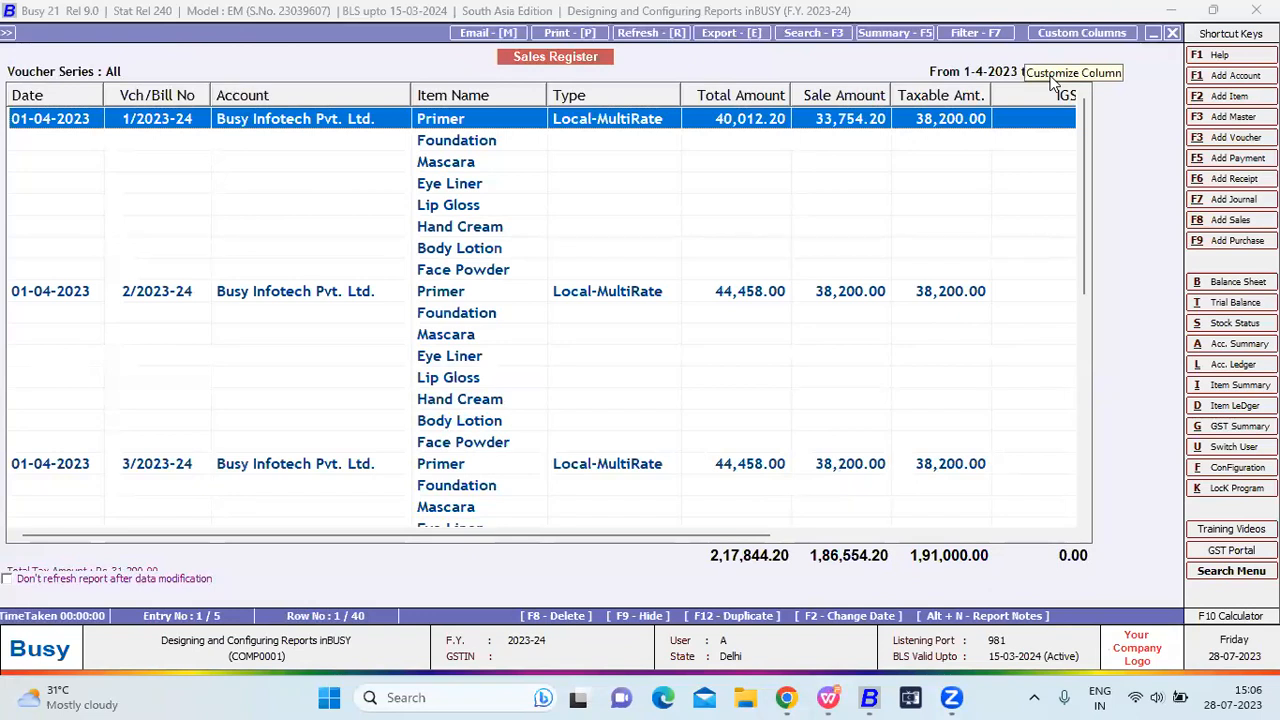
Open format A's custom columns and inspect the Date and user-defined Item Name rows.
left_click(1064, 88)
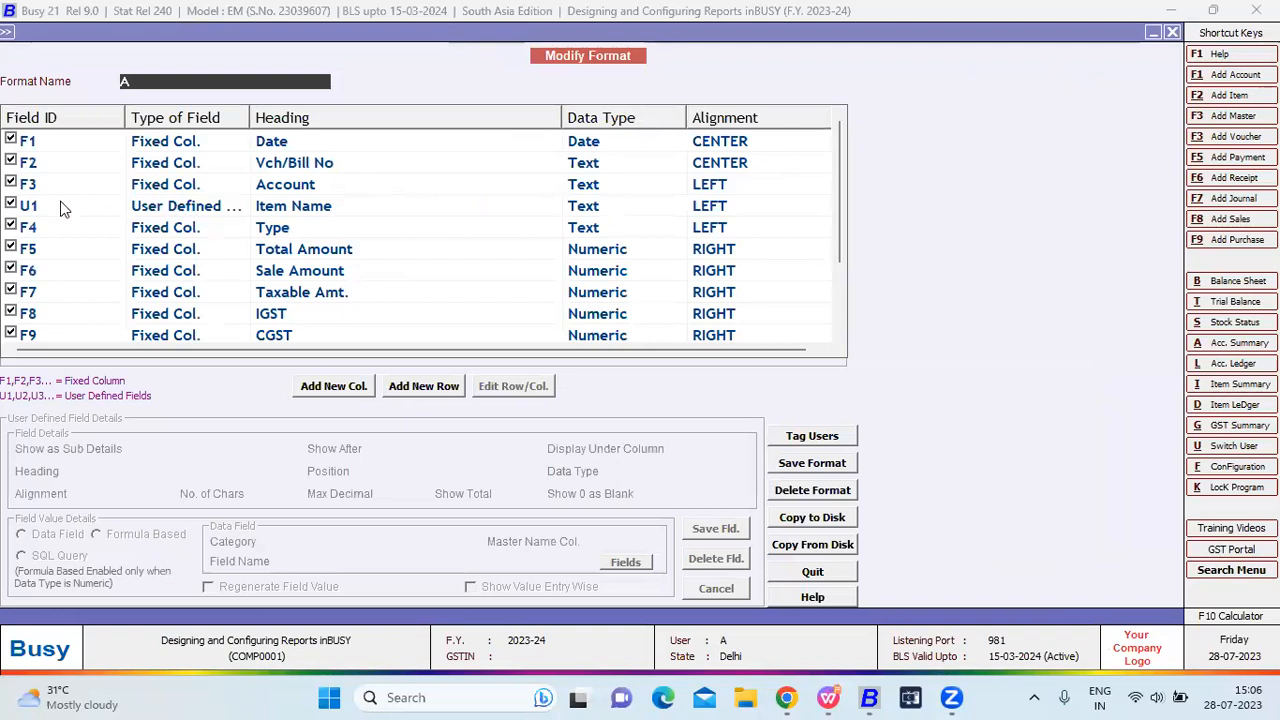
left_click(36, 146)
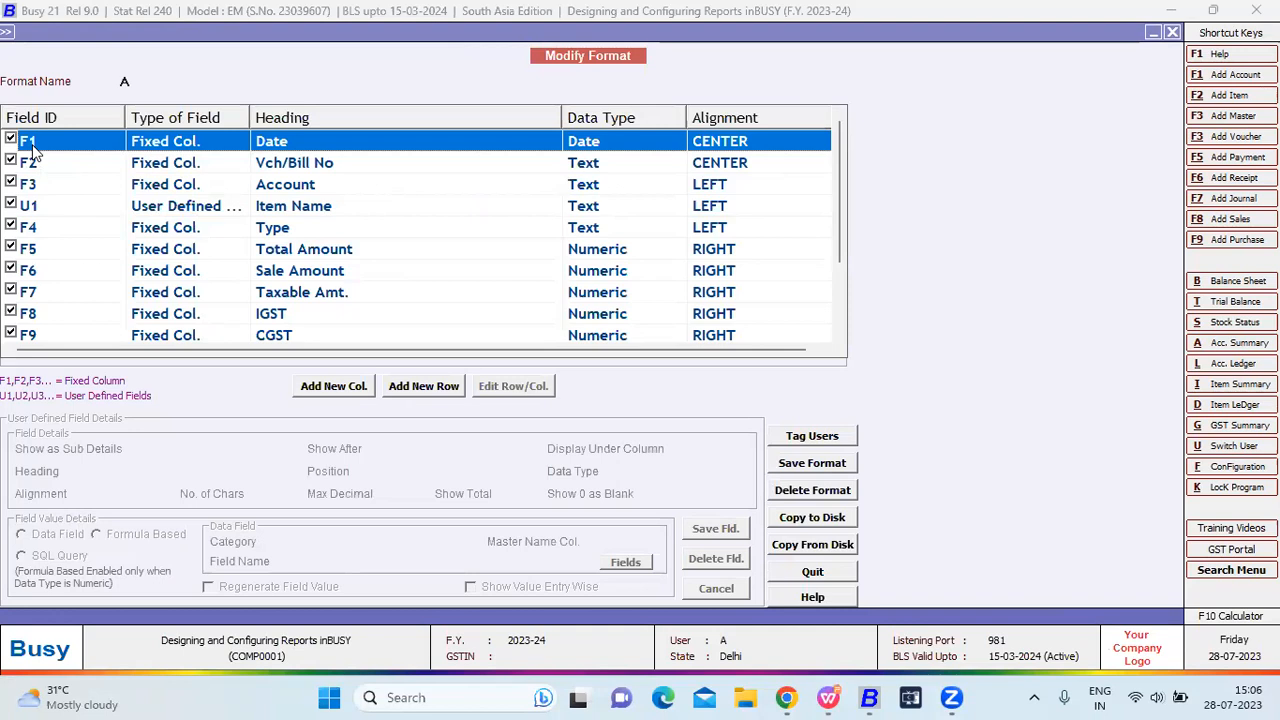
left_click(40, 210)
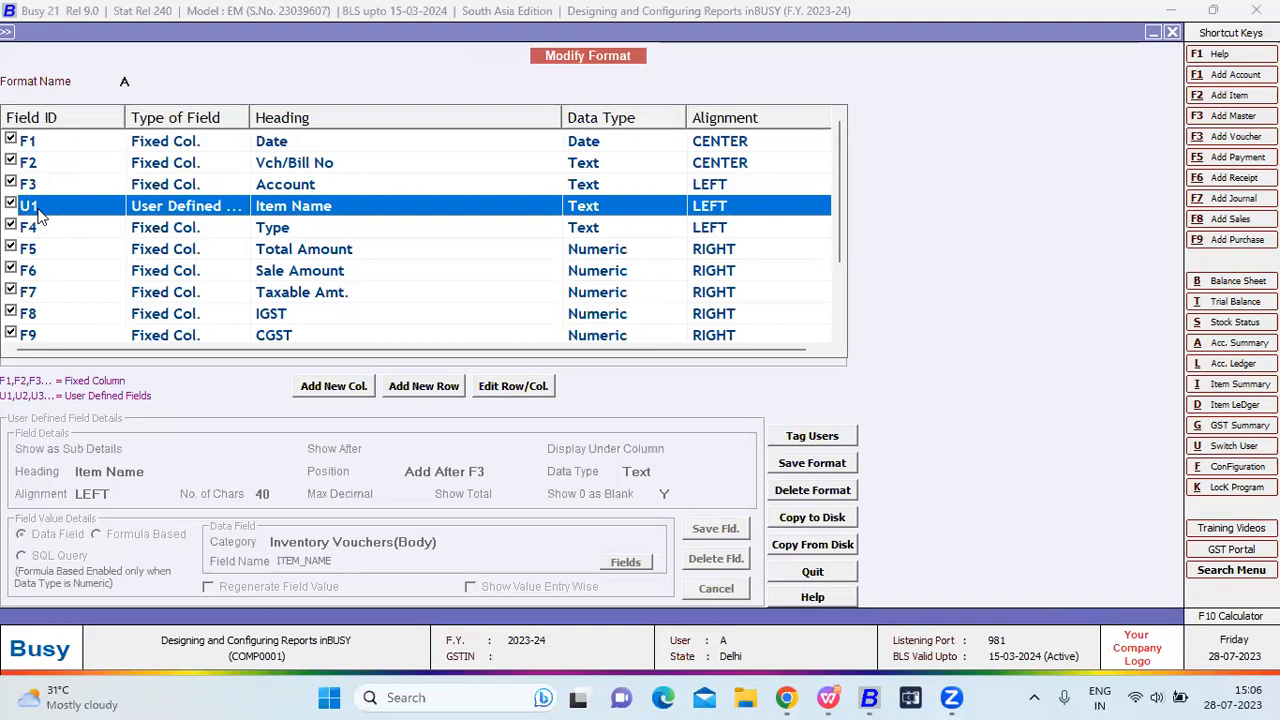
left_click(55, 145)
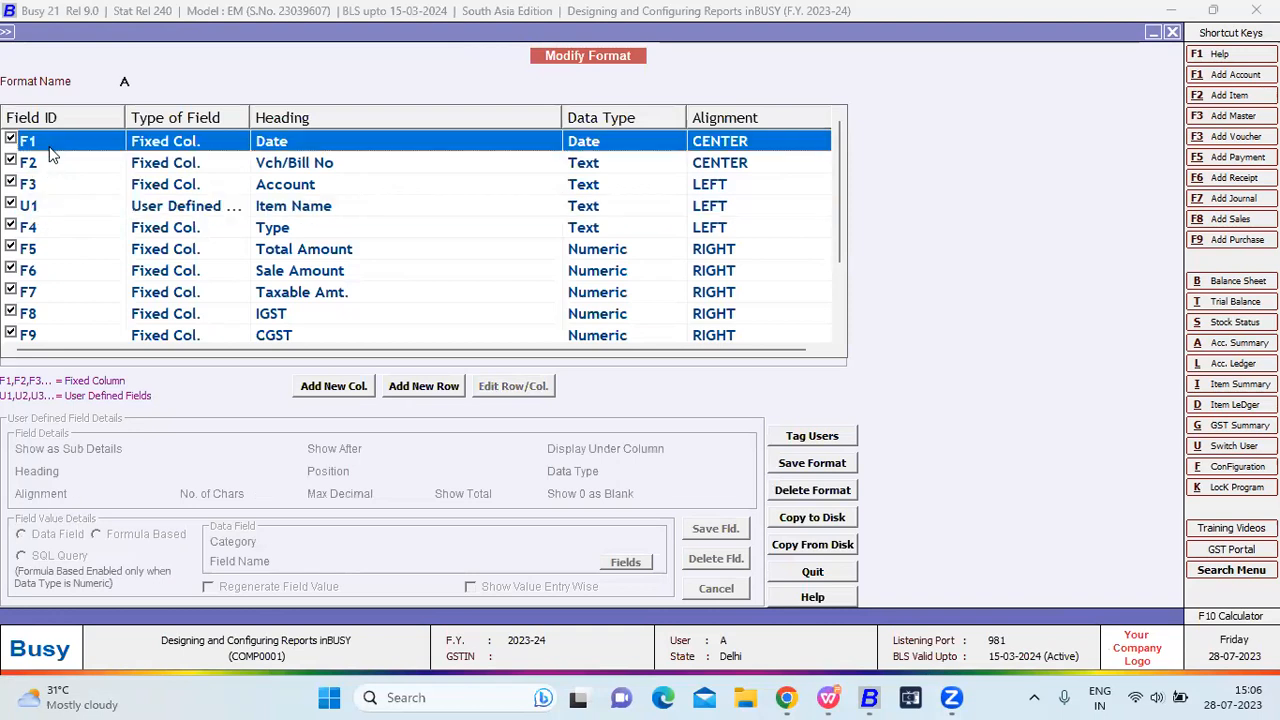
left_click(62, 206)
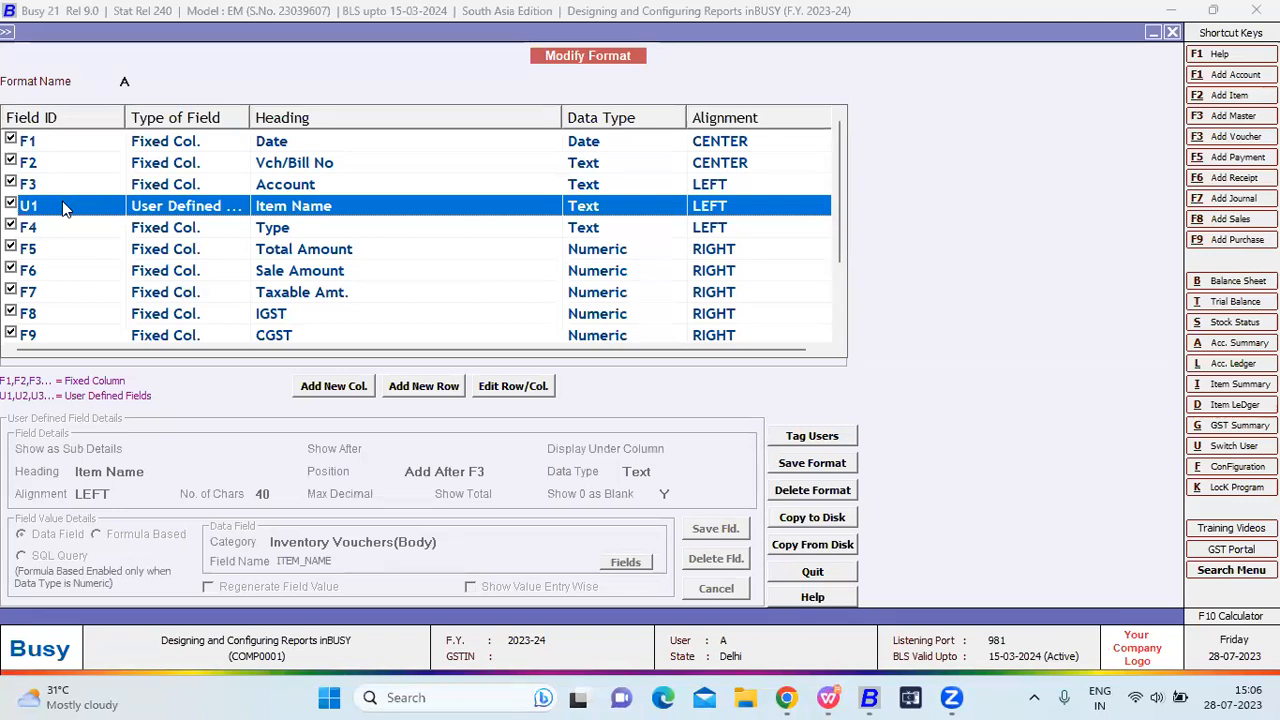
key("Return")
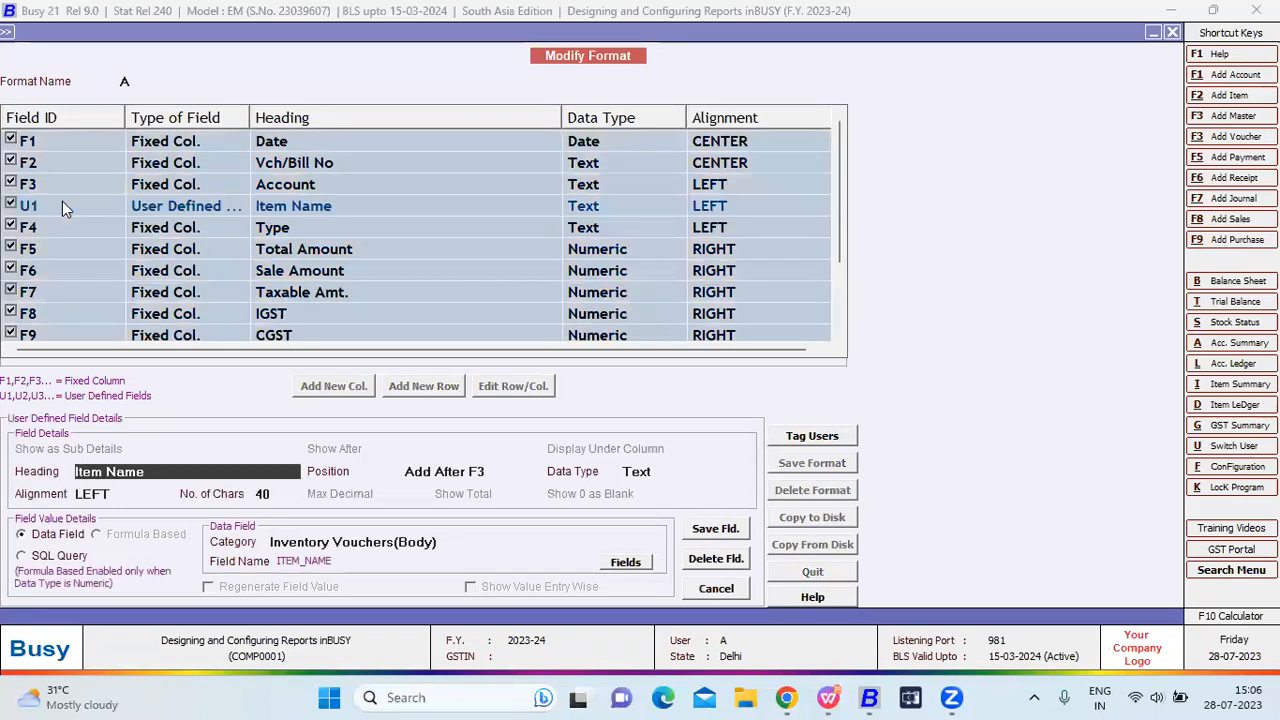
Retype the Item Name column heading as 'Desc of Items'.
key("Escape")
key("Return")
left_click(62, 203)
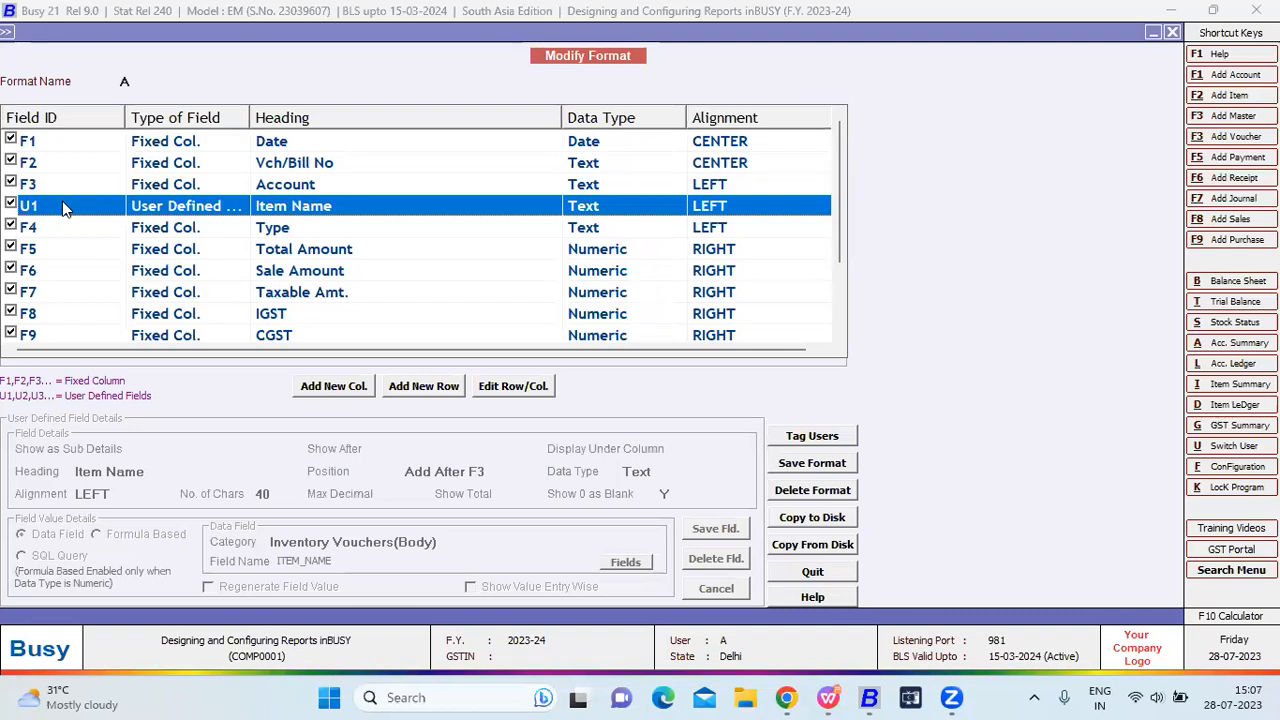
key("Return")
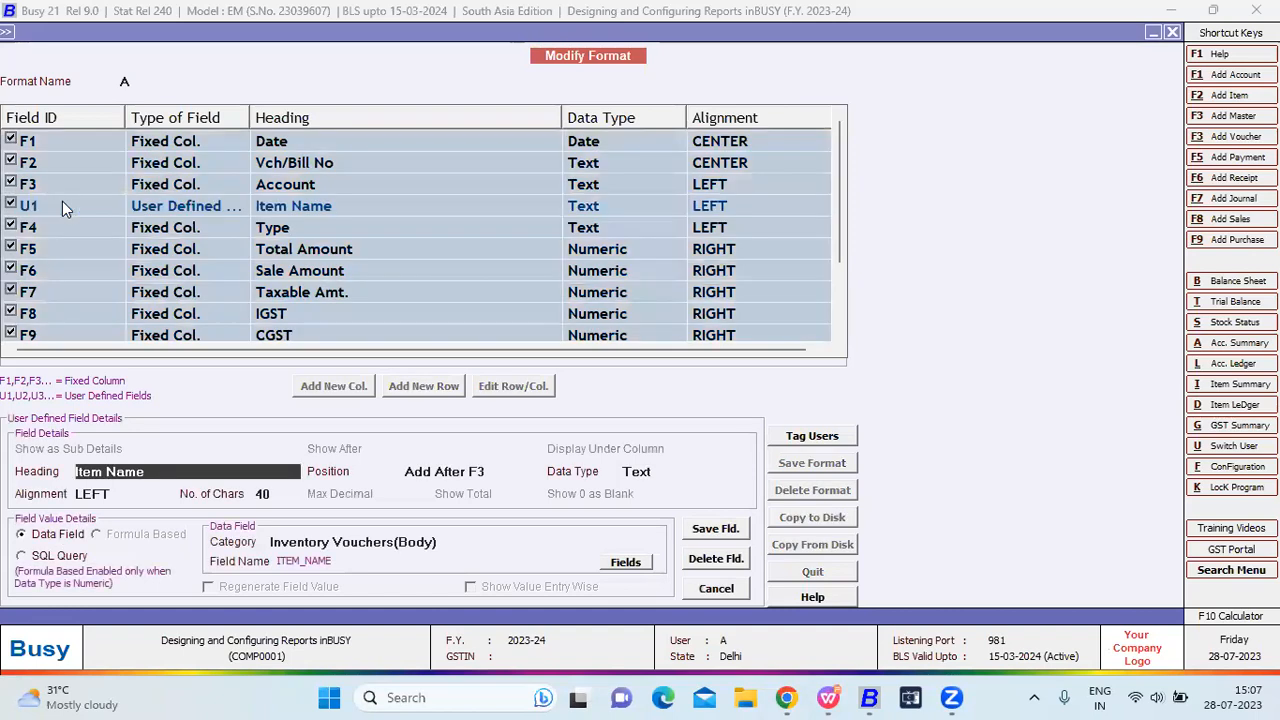
left_click_drag(154, 470, 51, 461)
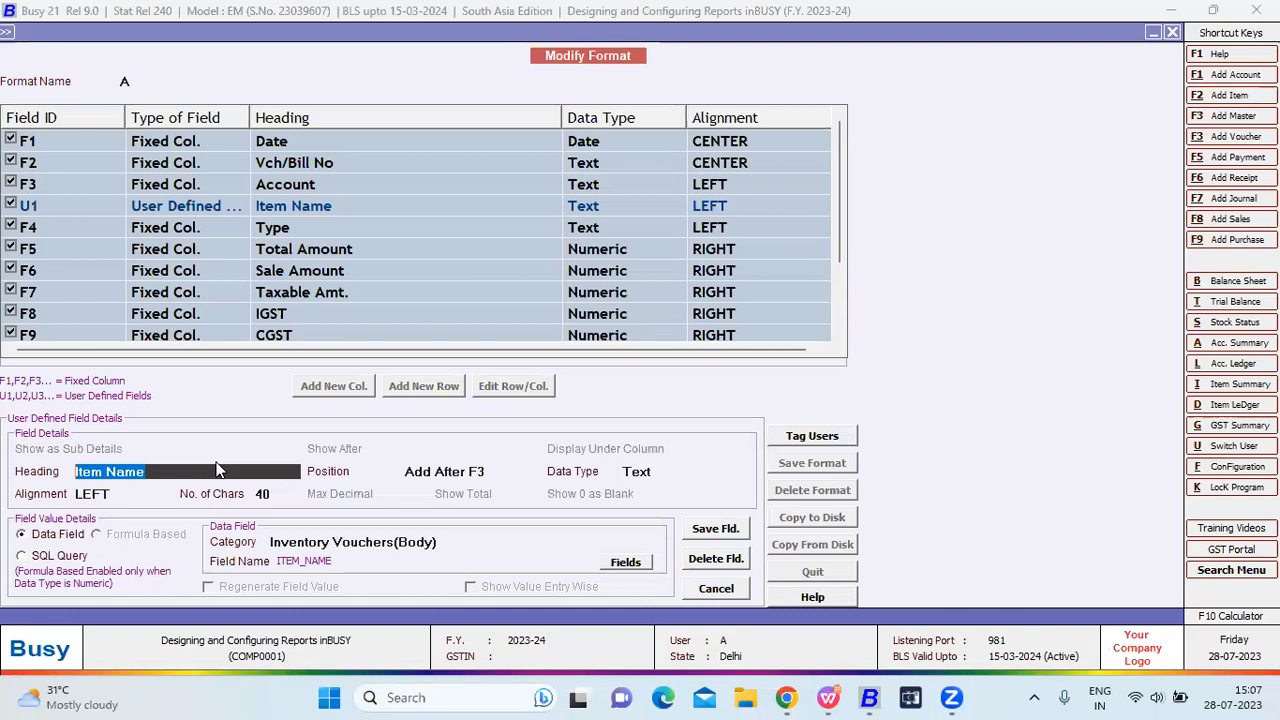
type("Desc of Items")
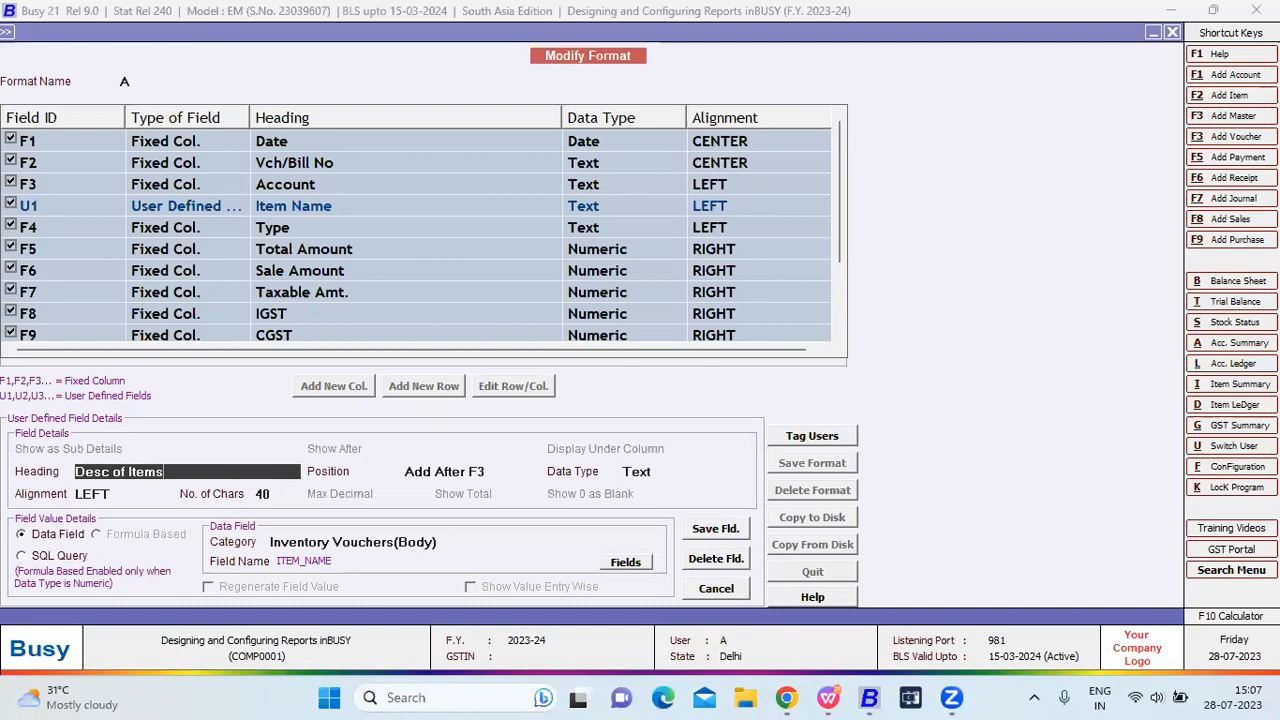
key("Return")
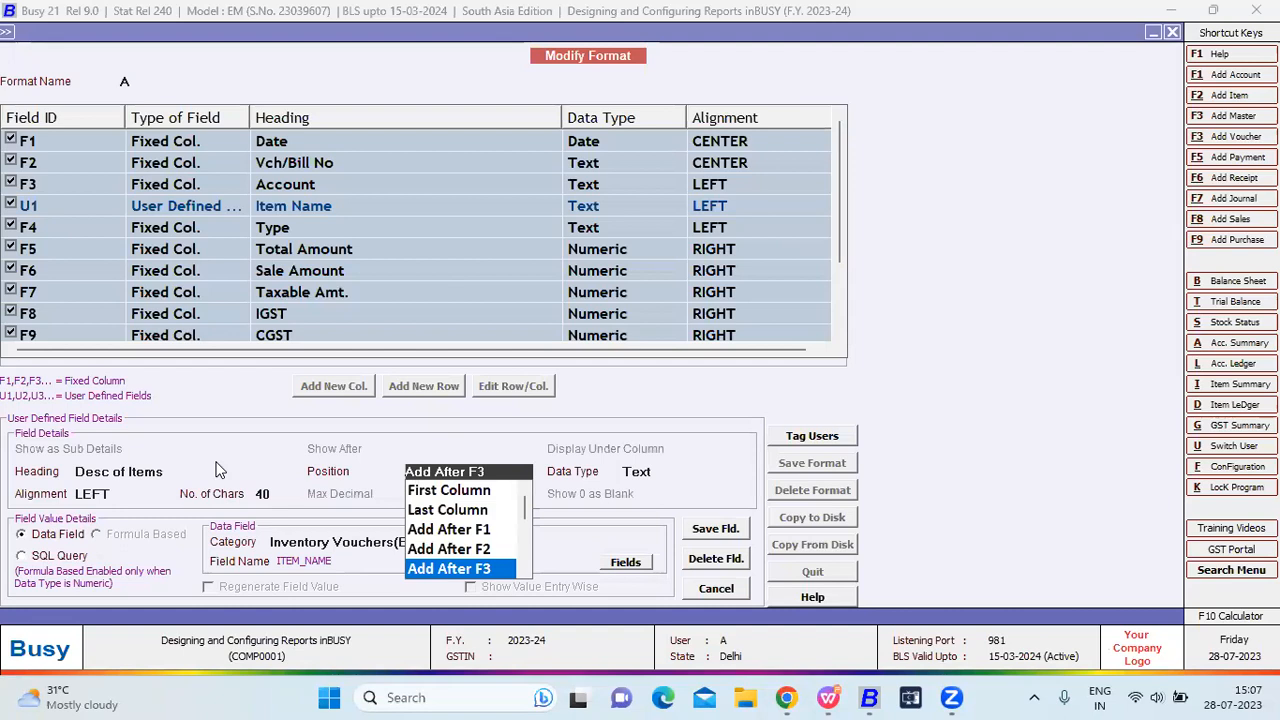
Position the Desc of Items column after F3, keeping Text as its data type.
key("Up")
key("Up")
key("Up")
key("Up")
key("Down")
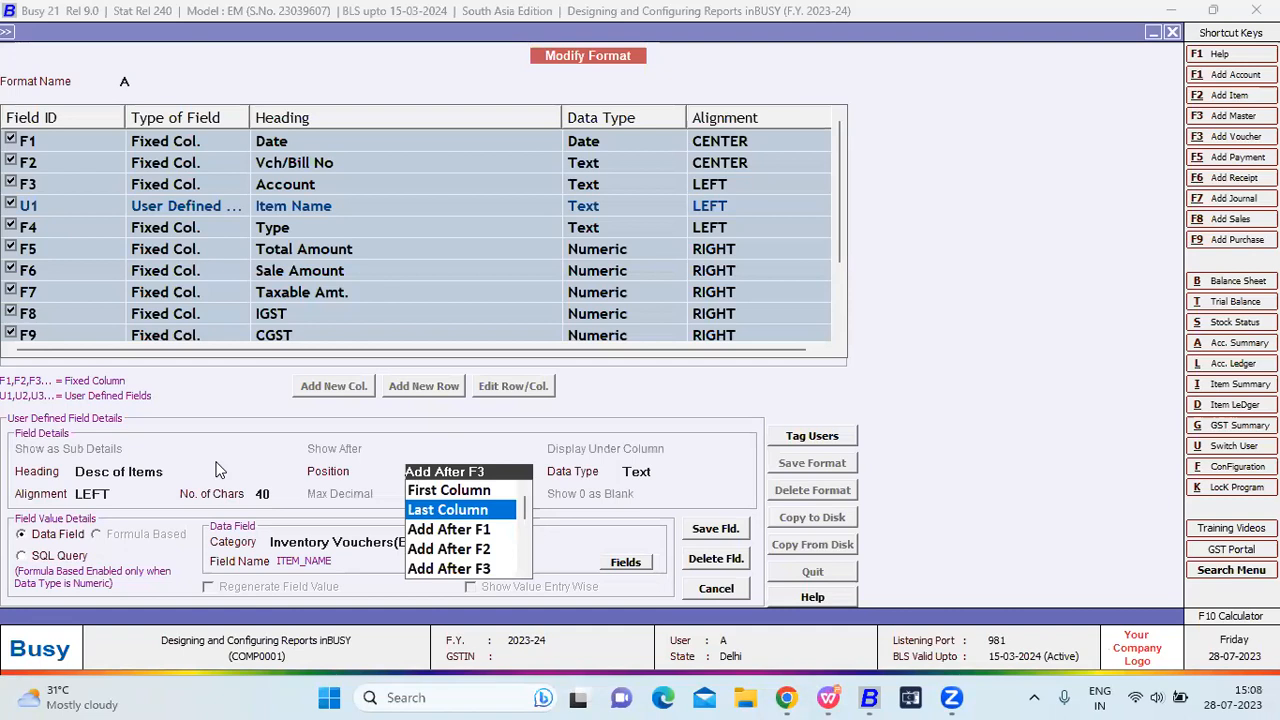
key("Down")
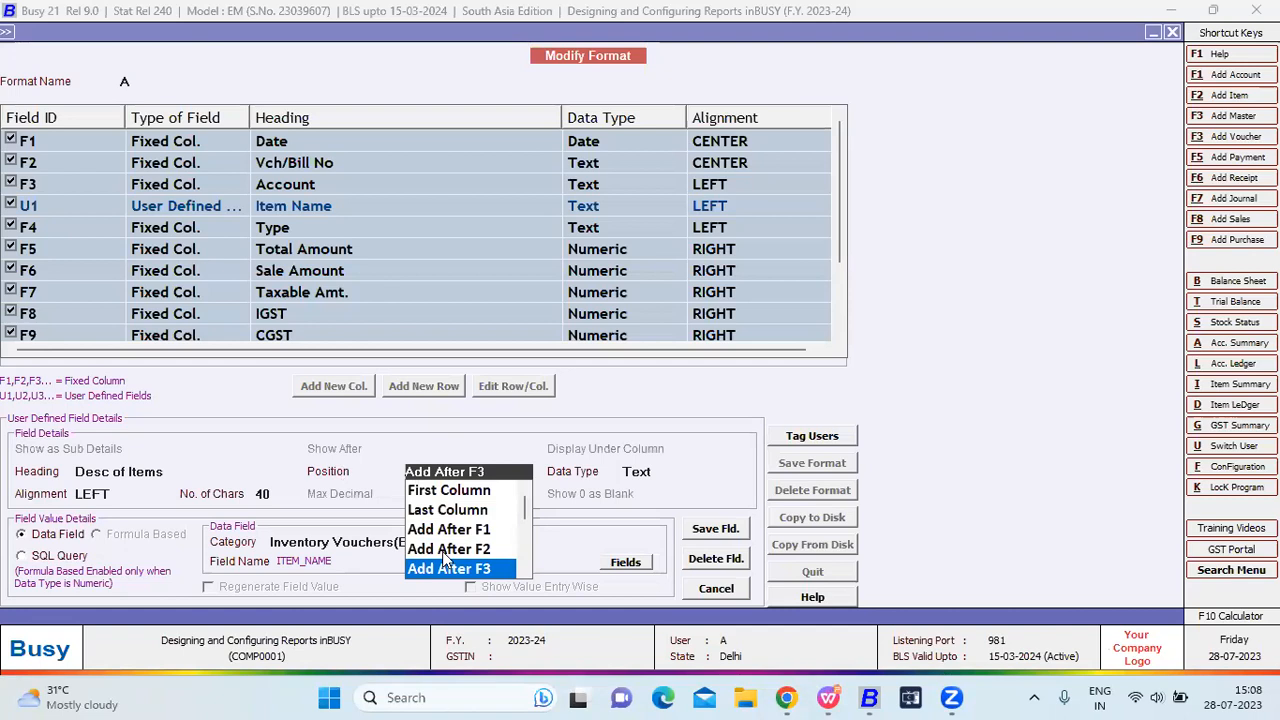
key("Return")
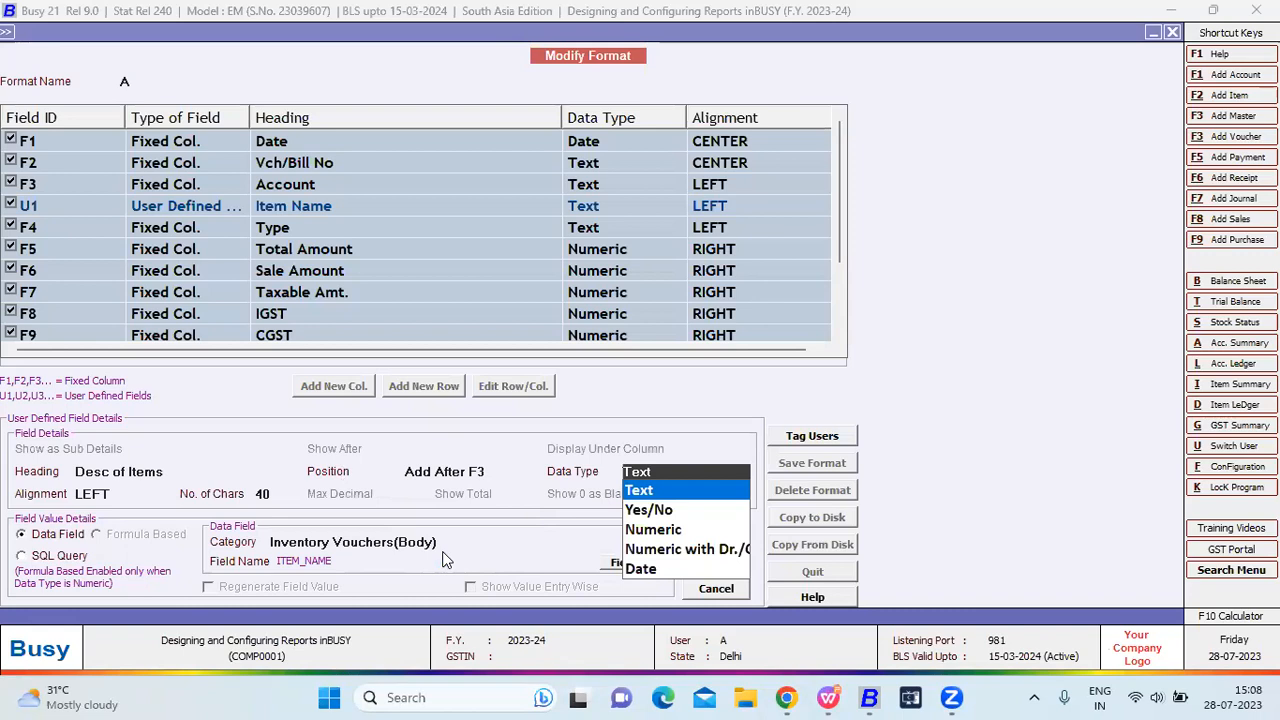
key("Return")
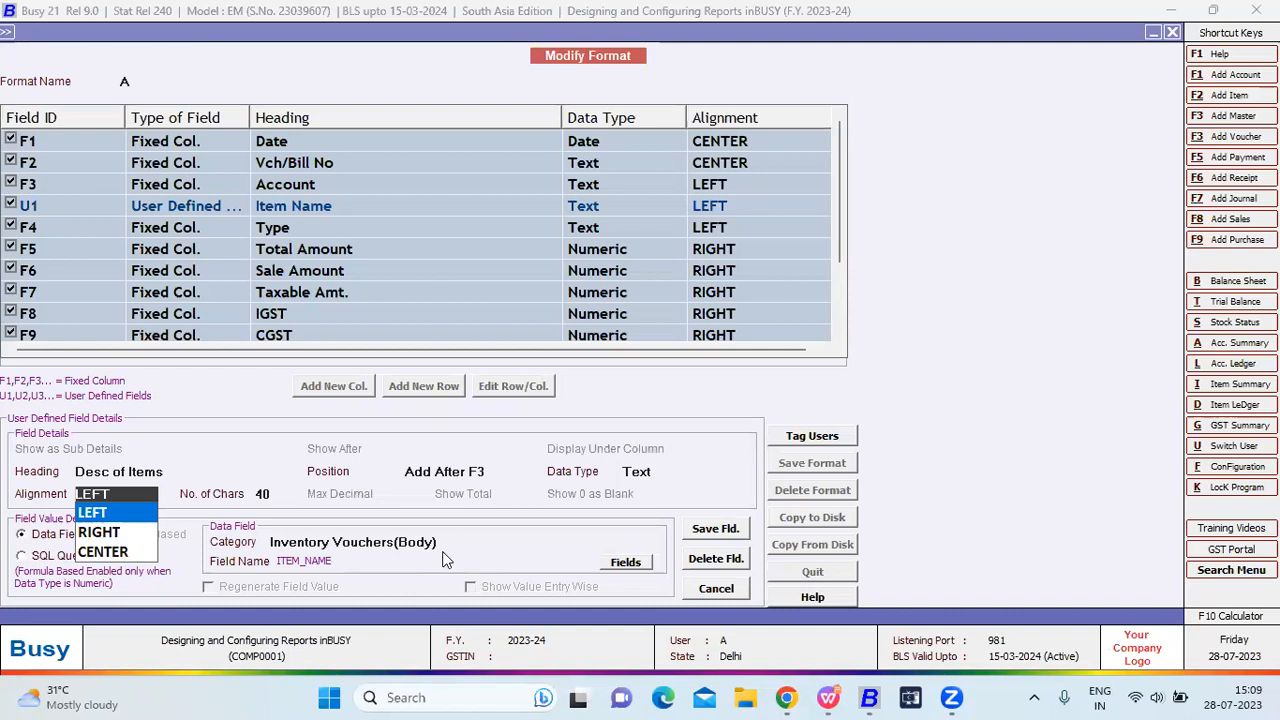
Keep LEFT alignment and 40 characters, then open the data field Category list.
key("Return")
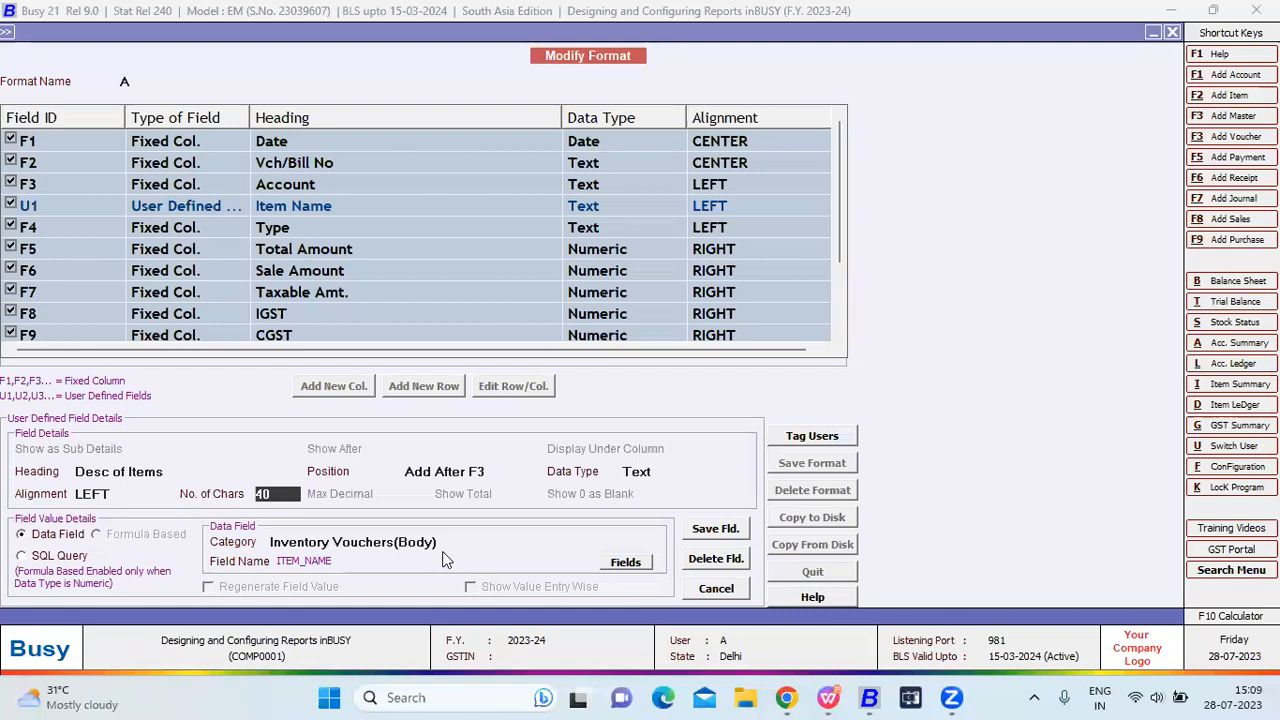
key("Return")
left_click(428, 547)
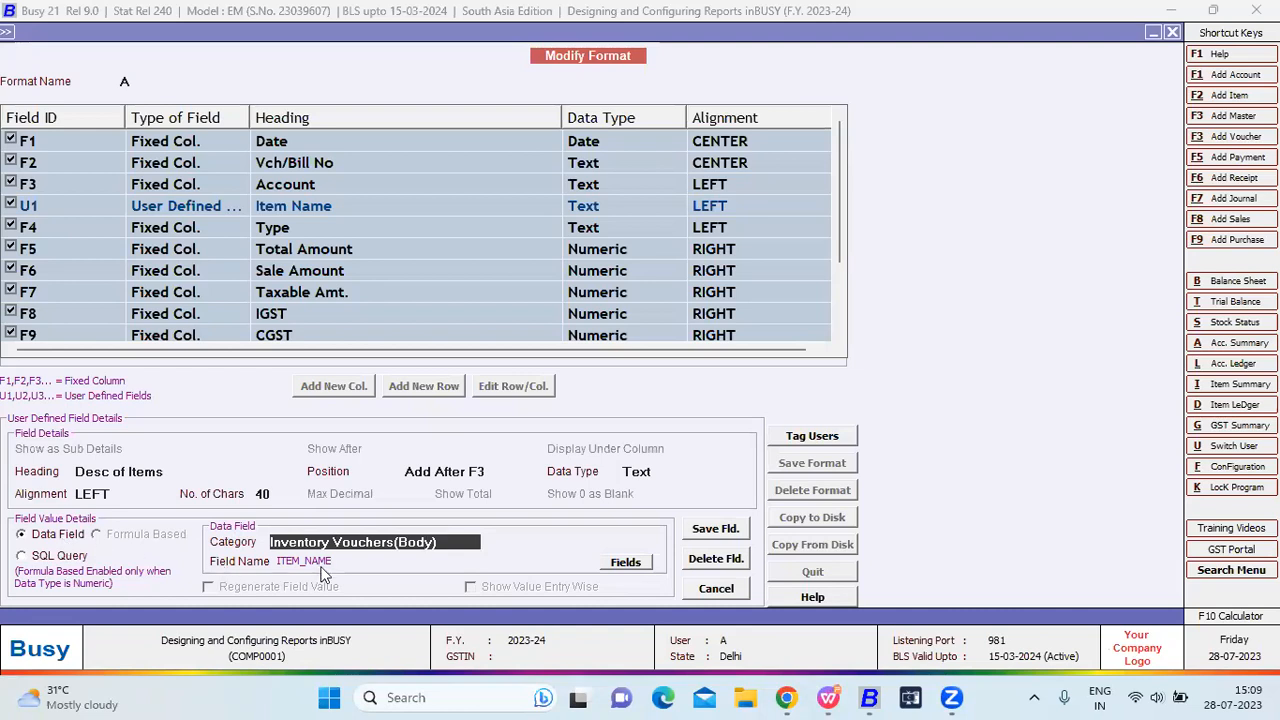
key("space")
key("Up")
key("Up")
key("Up")
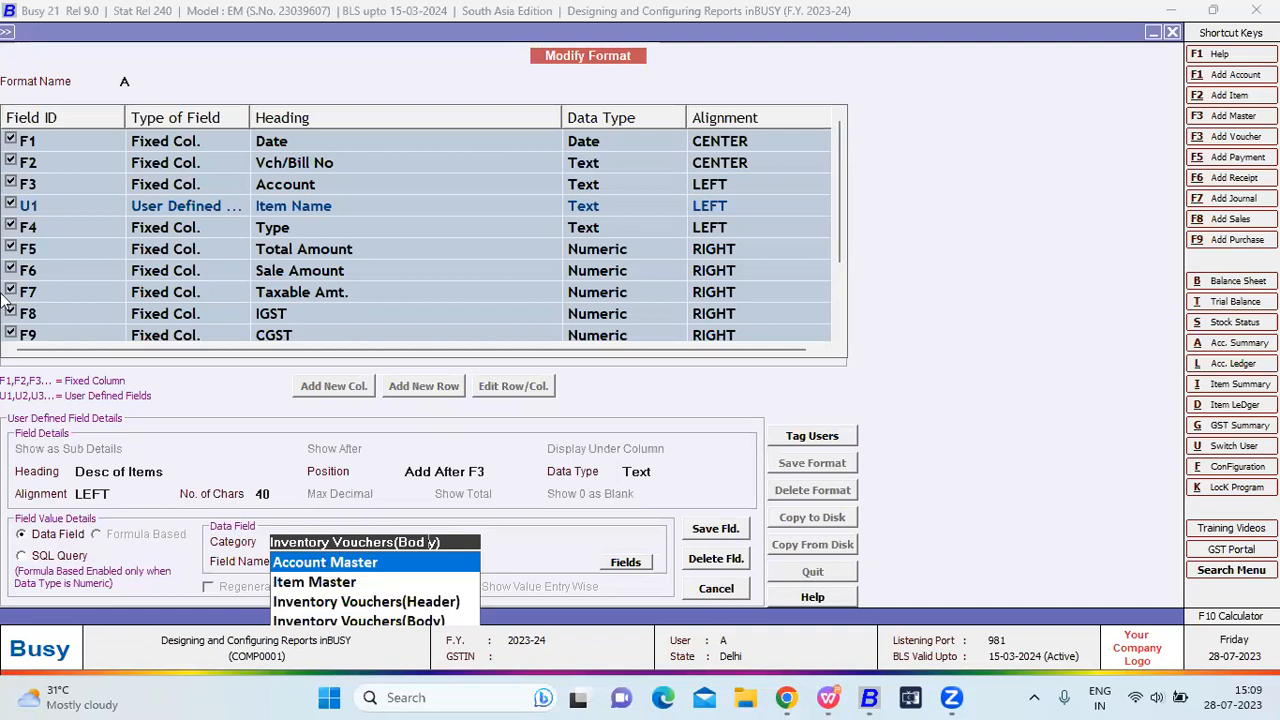
Open sales voucher 5/2023-24 for modification.
left_click(6, 34)
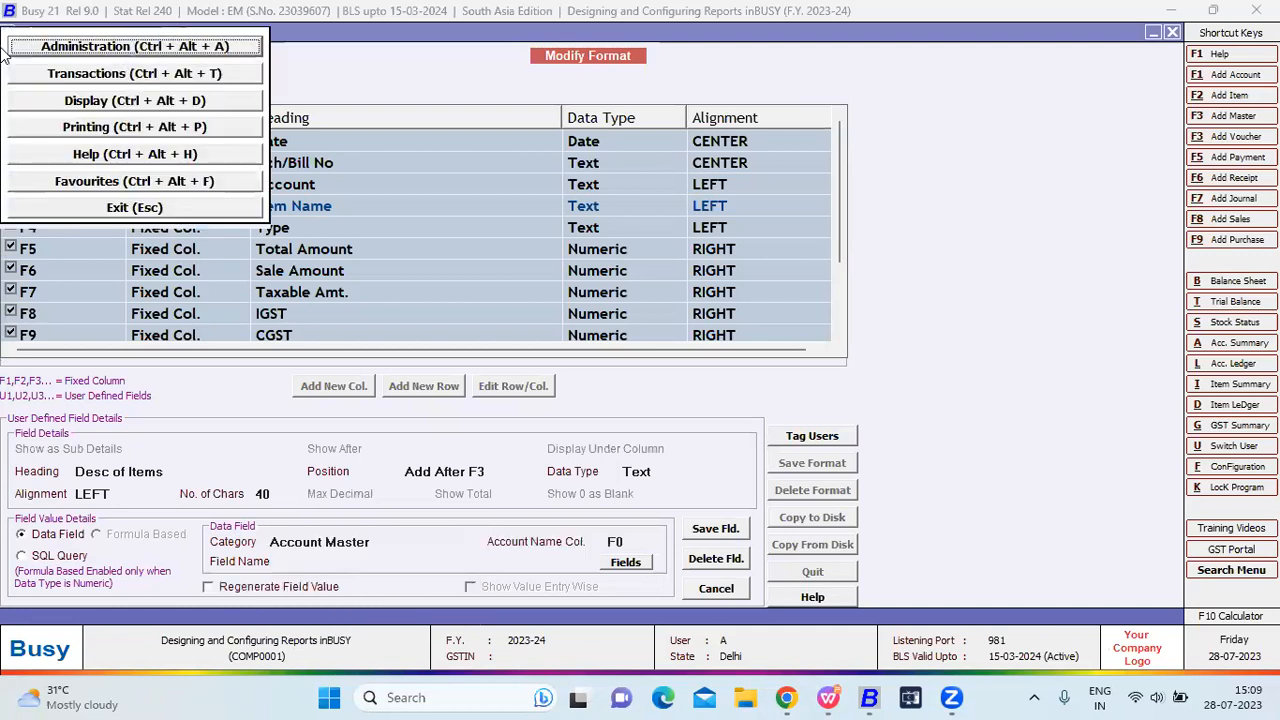
key("Return")
key("Down")
key("Down")
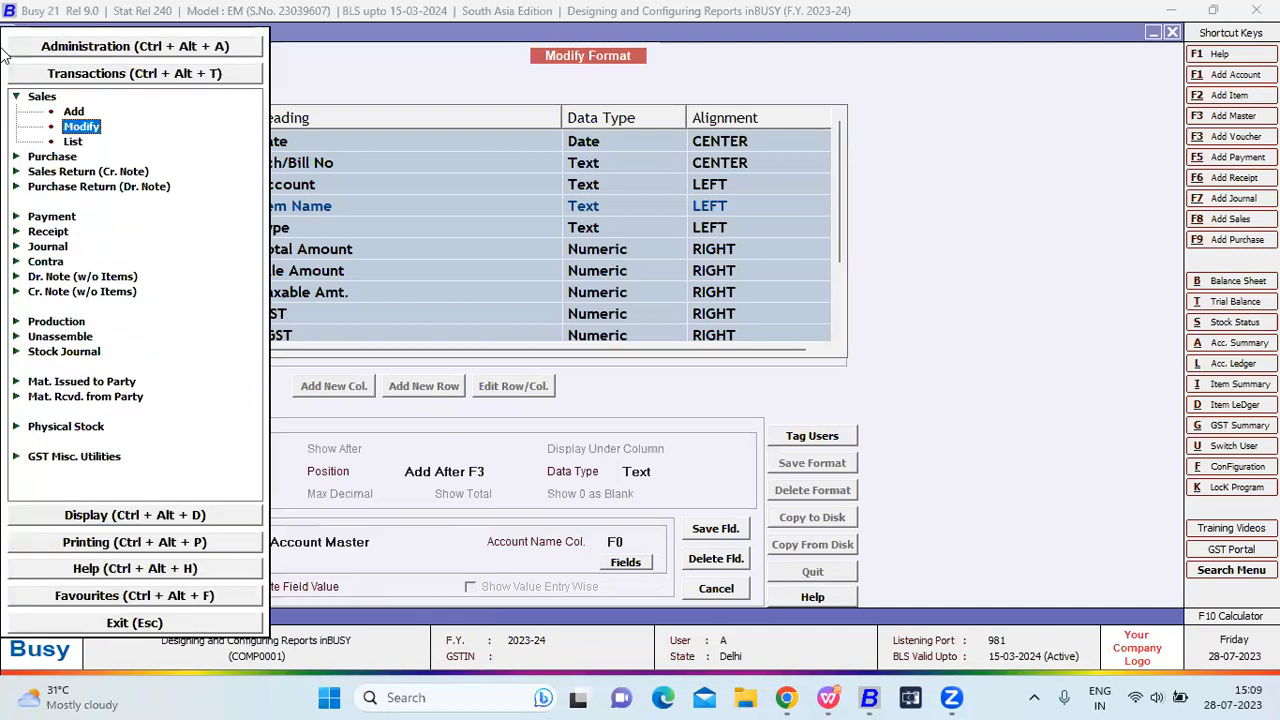
key("Return")
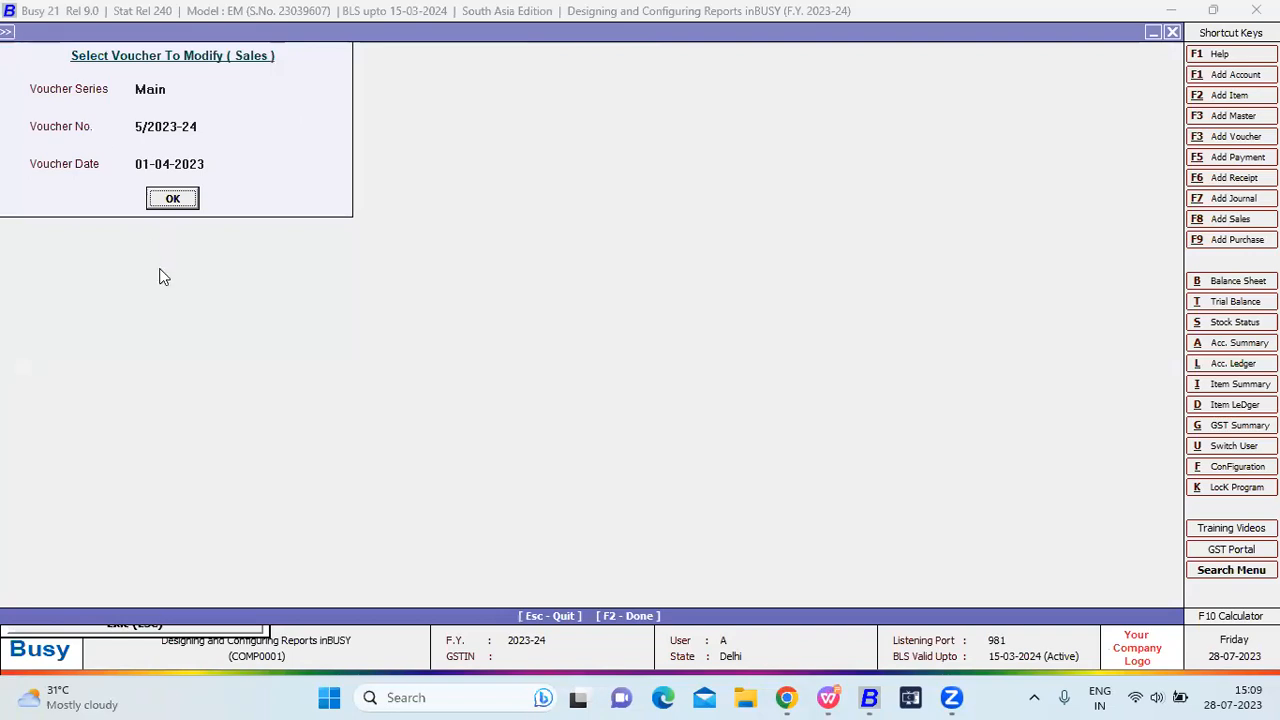
key("Return")
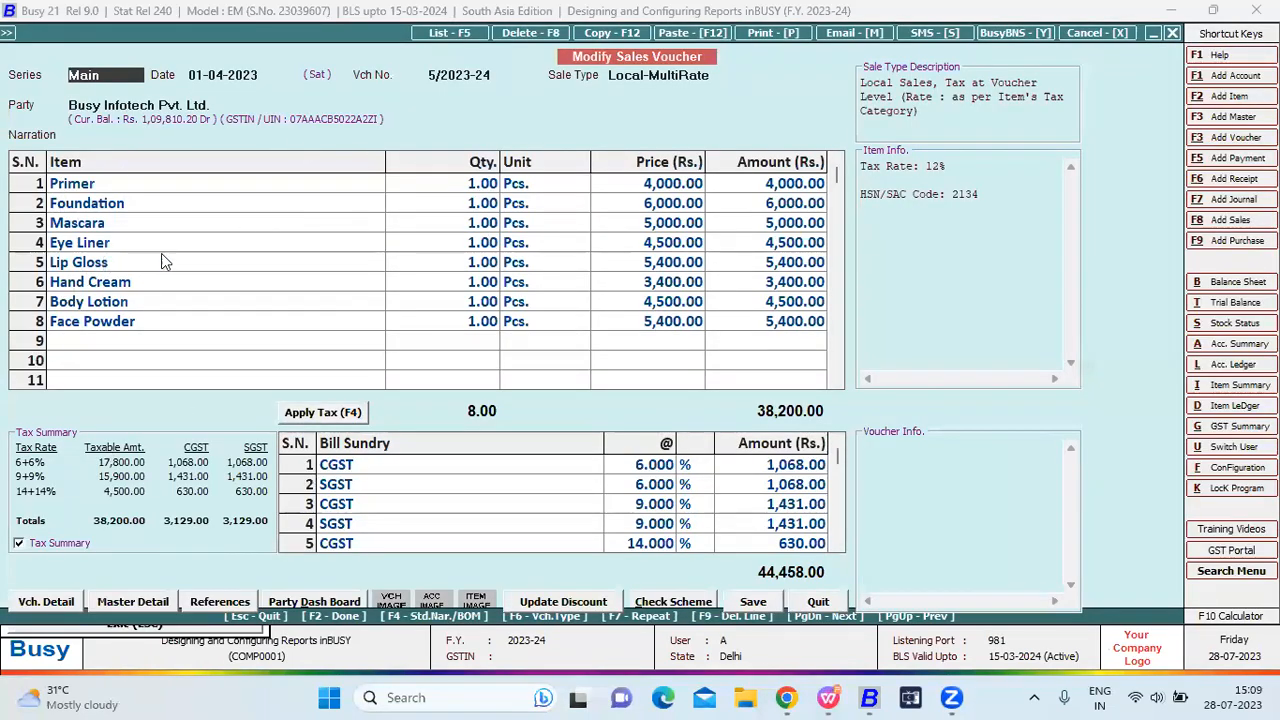
Check the voucher's series, date, number, party and narration fields.
left_click(152, 208)
left_click(157, 221)
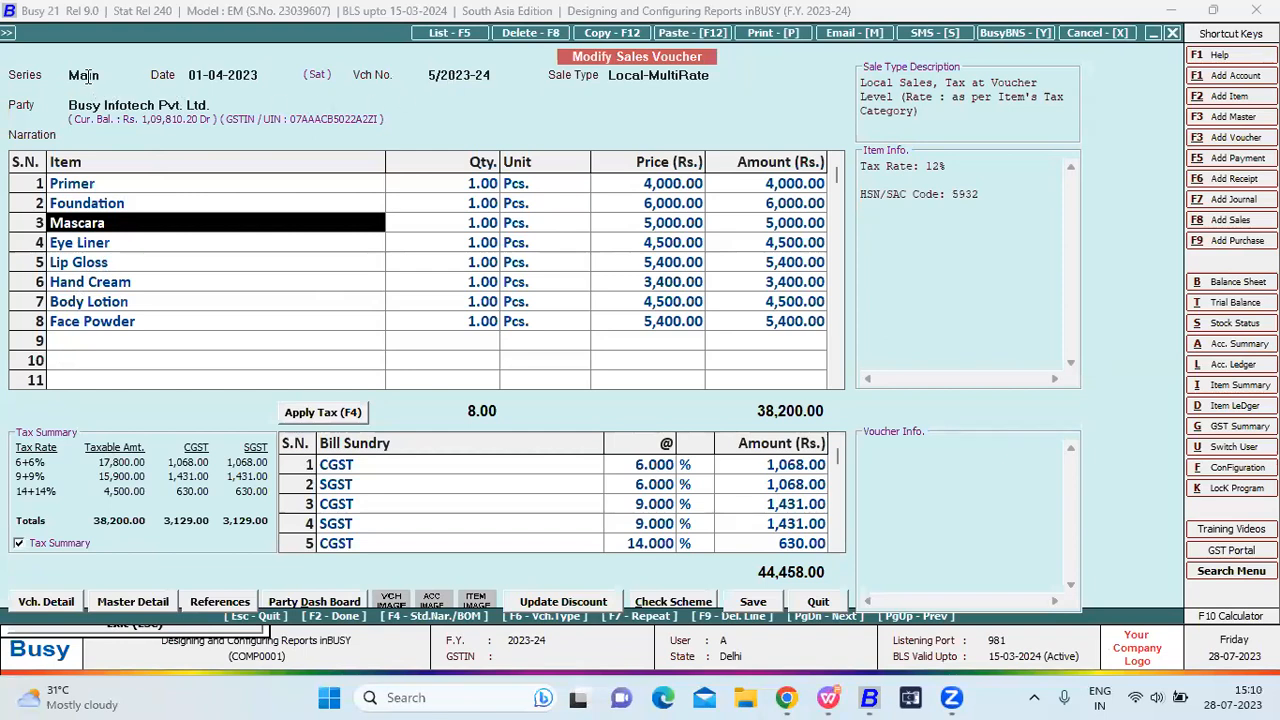
left_click(89, 80)
left_click(228, 70)
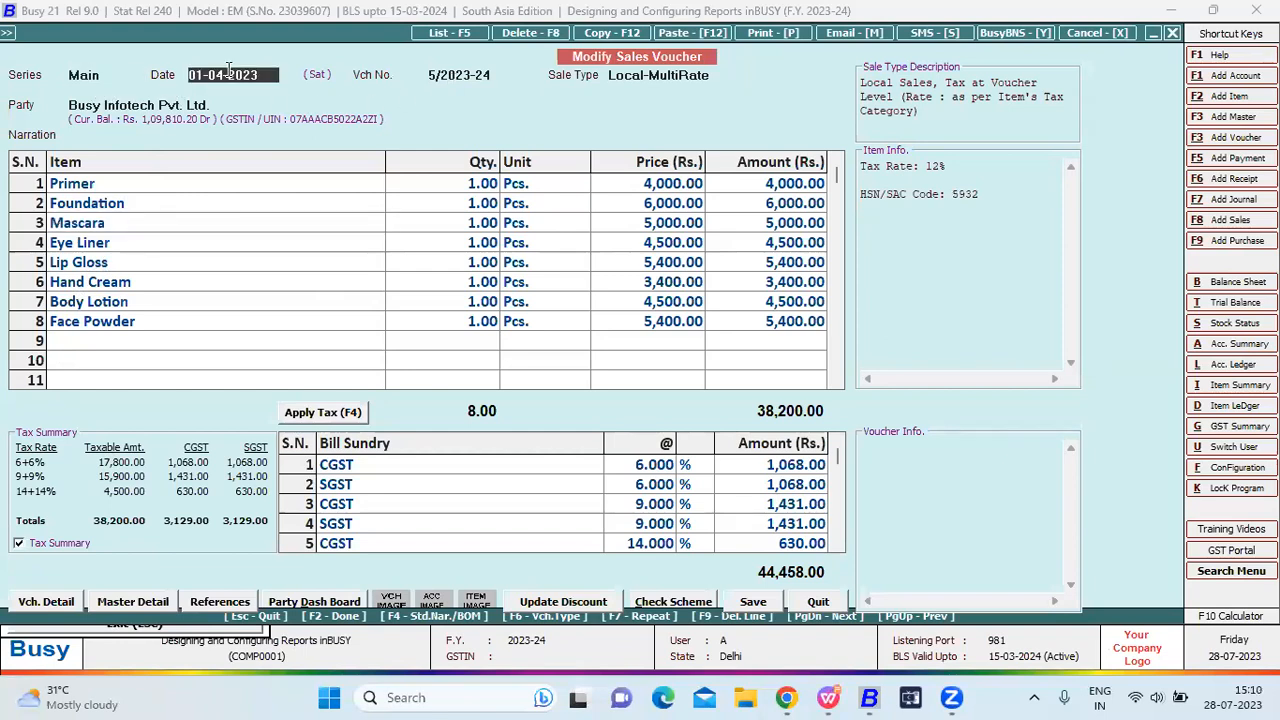
left_click(488, 76)
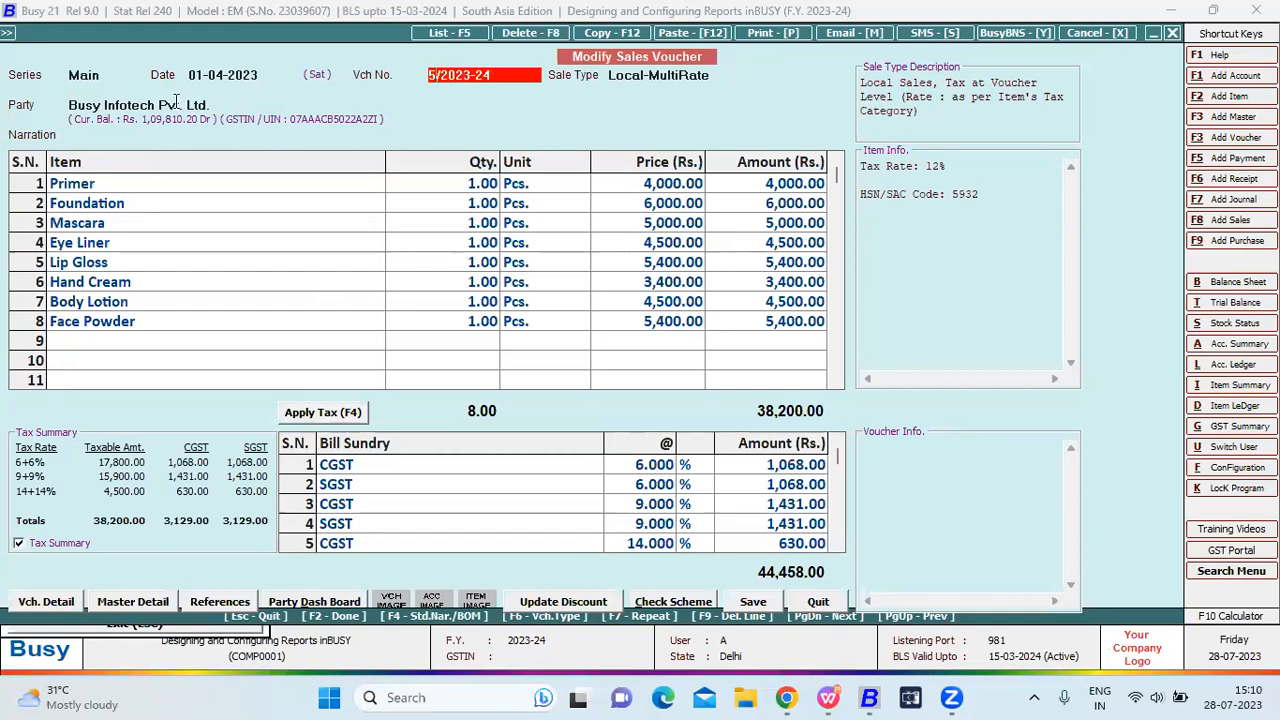
left_click(175, 104)
left_click(182, 131)
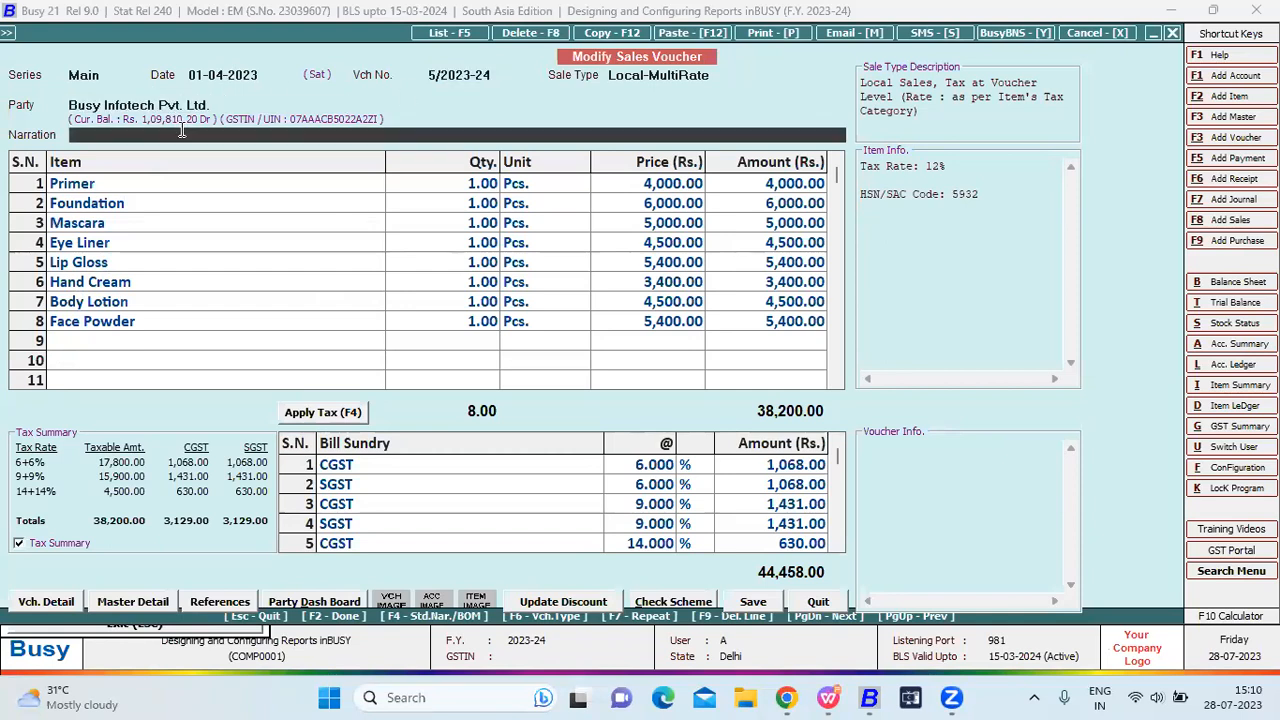
key("Return")
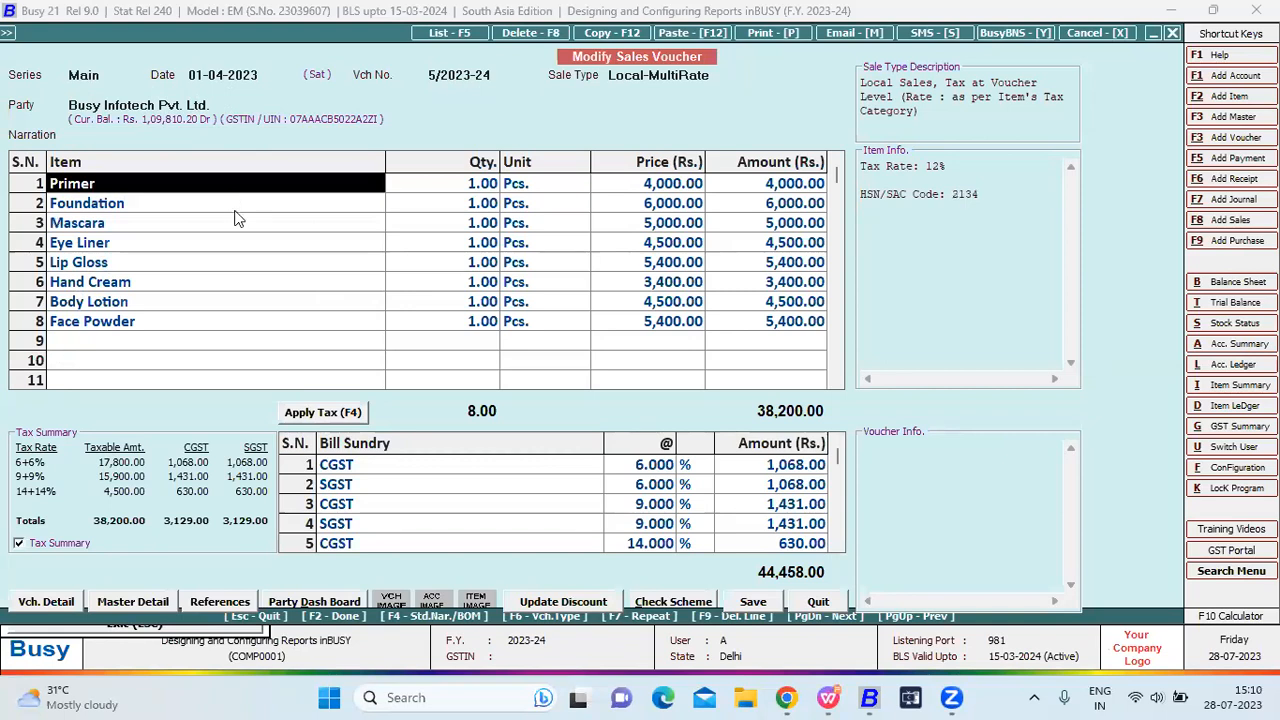
Review the item lines, quantities, prices, amounts, and the CGST and SGST tax lines.
left_click(229, 205)
left_click(227, 242)
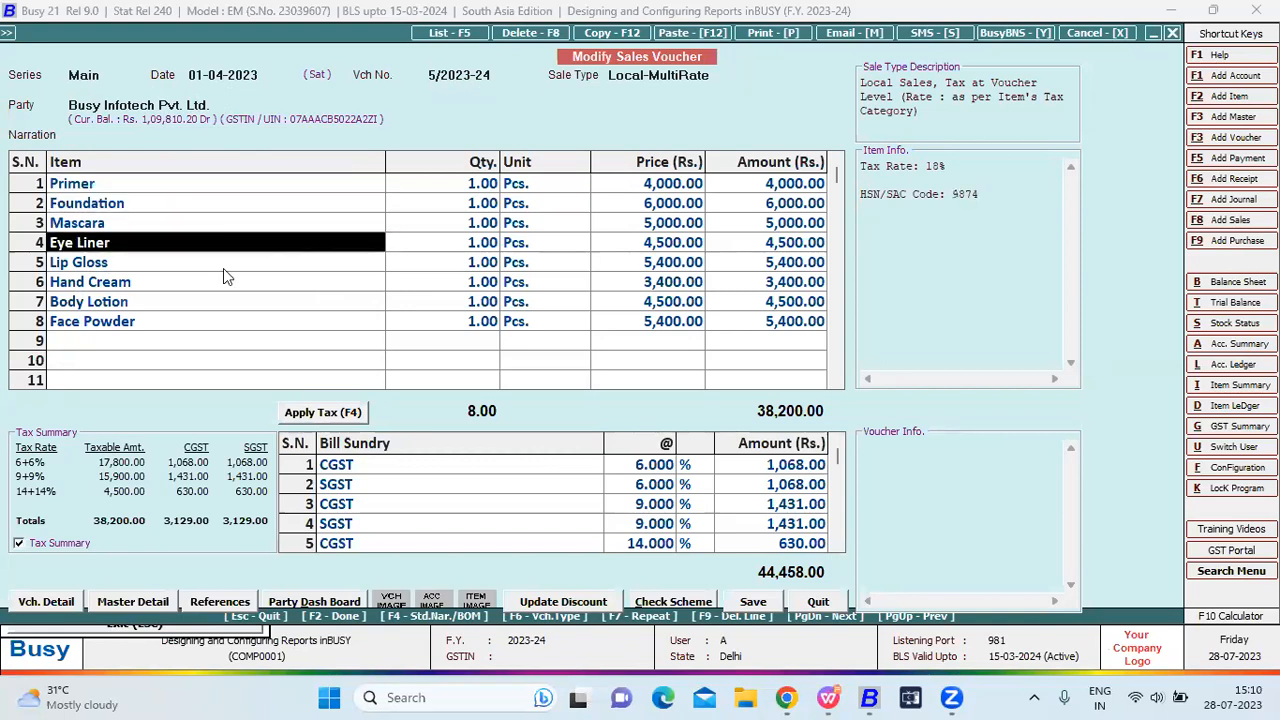
left_click(223, 266)
left_click(197, 190)
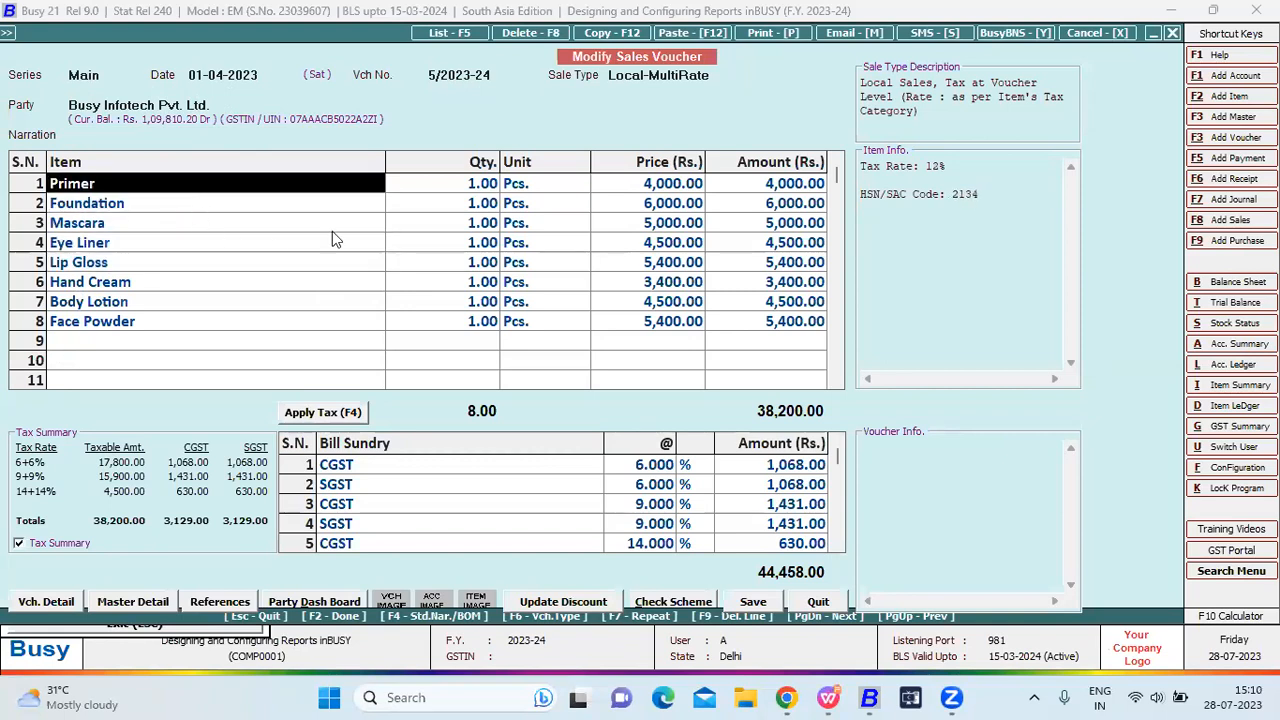
left_click(428, 188)
left_click(677, 210)
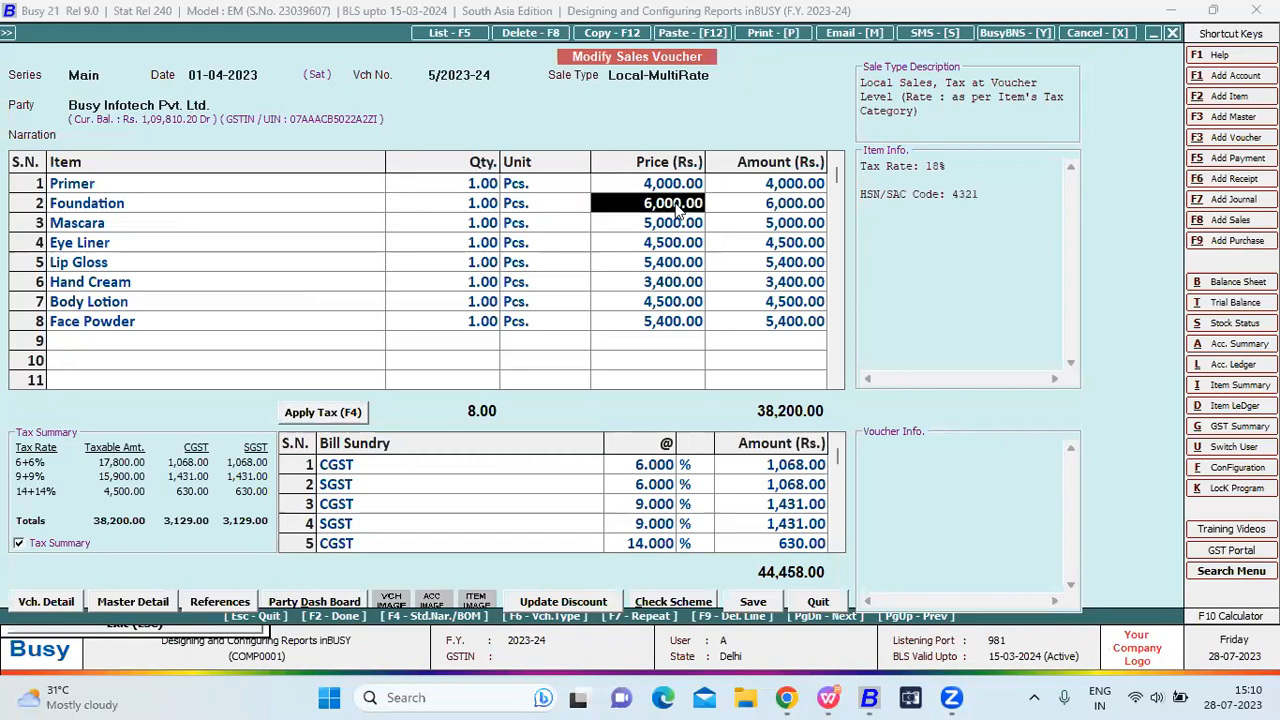
left_click(750, 188)
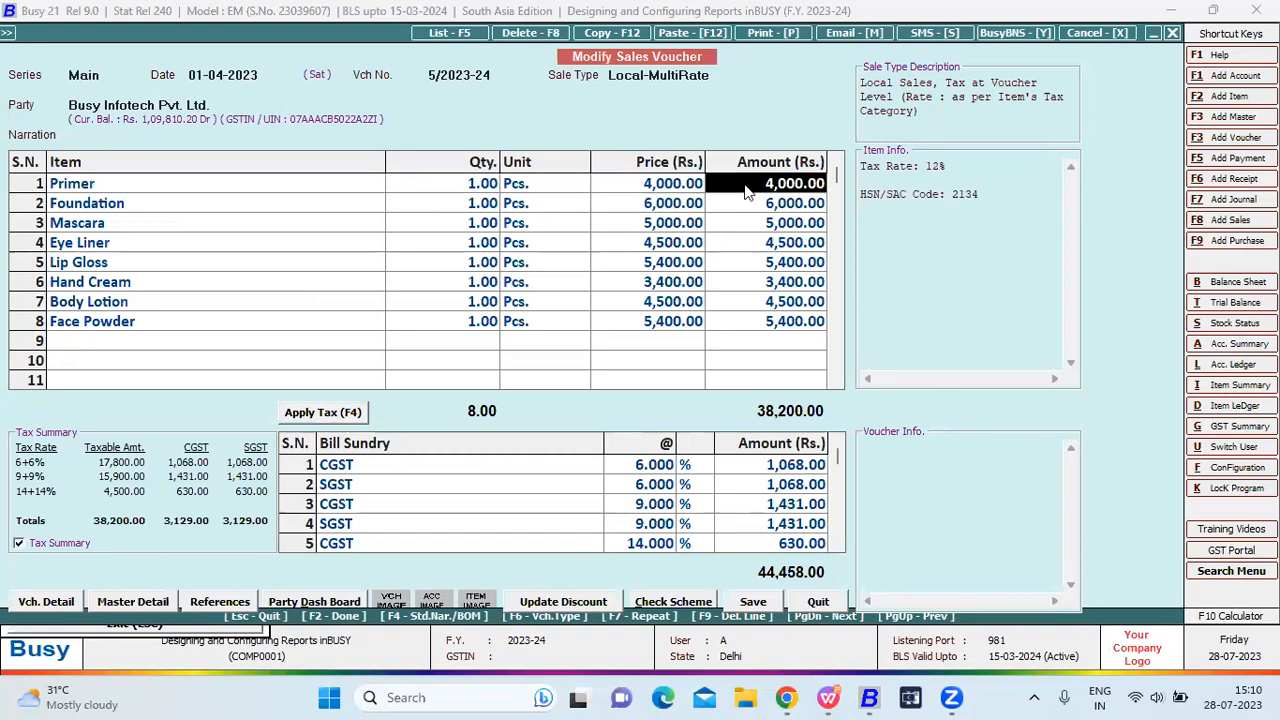
left_click(454, 462)
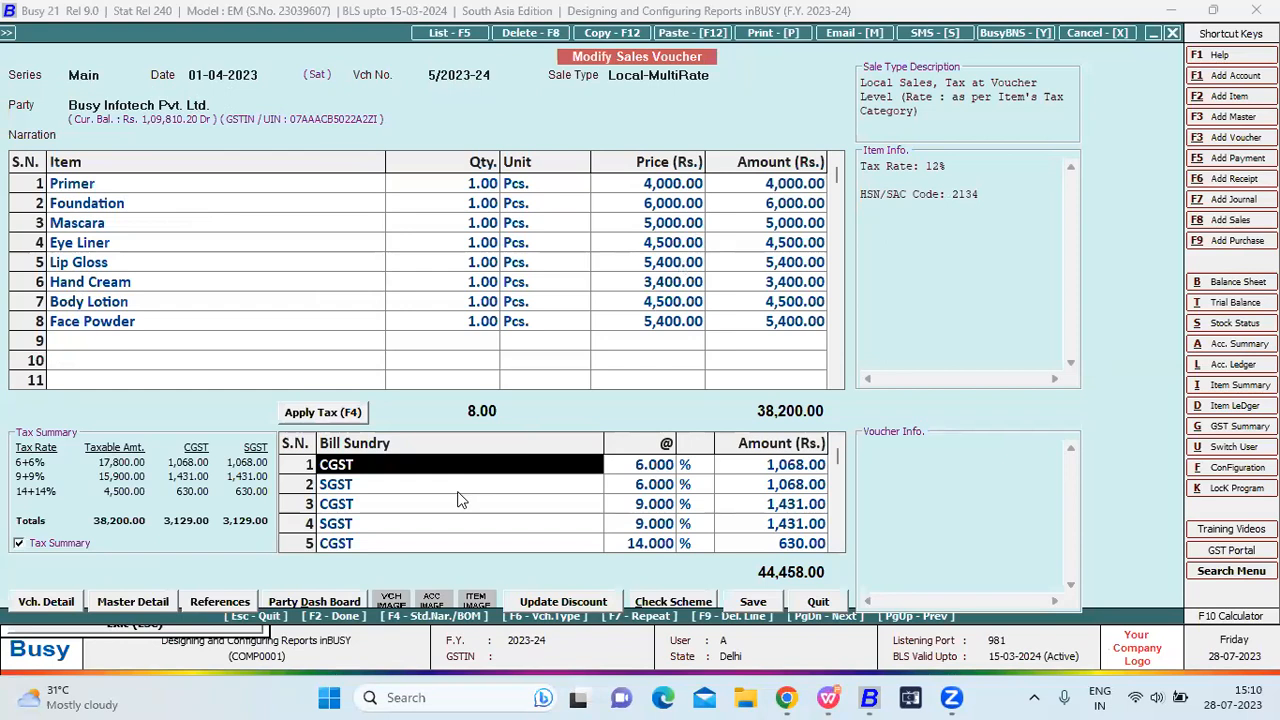
left_click(458, 490)
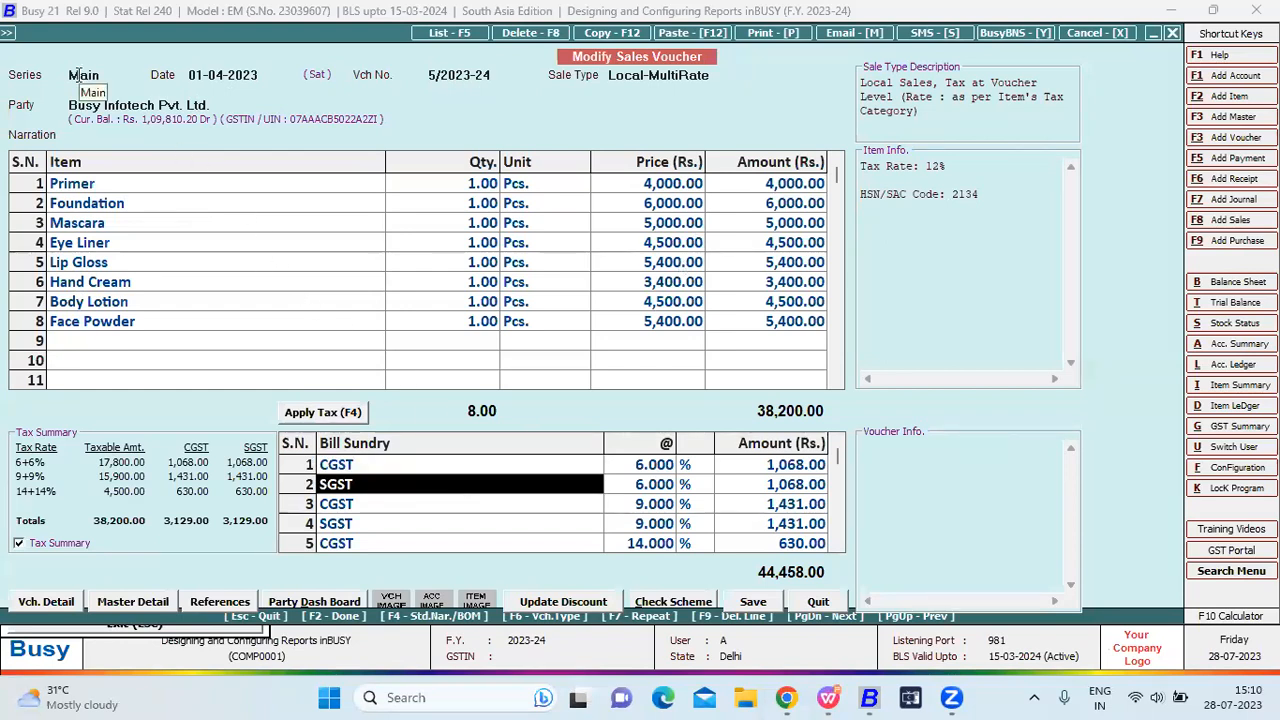
Revisit the series, date, Local-MultiRate sale type and narration, then leave without saving.
left_click(78, 75)
left_click(226, 77)
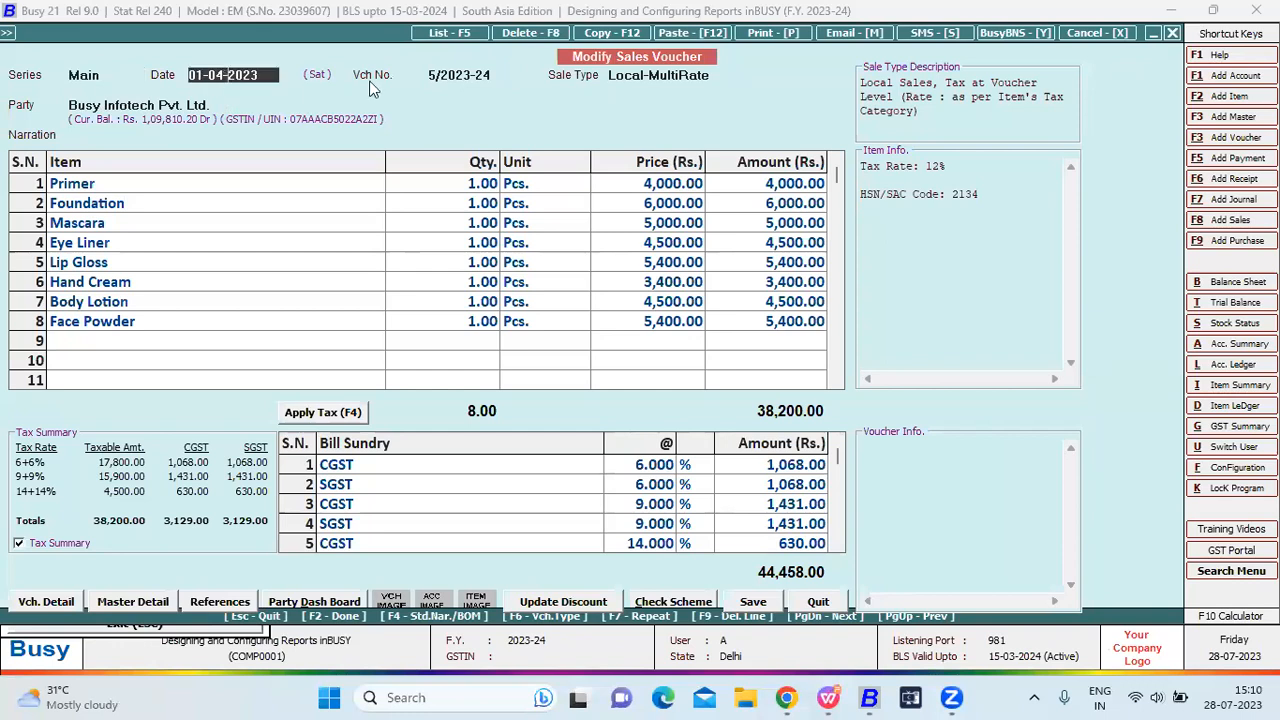
key("Return")
key("Return")
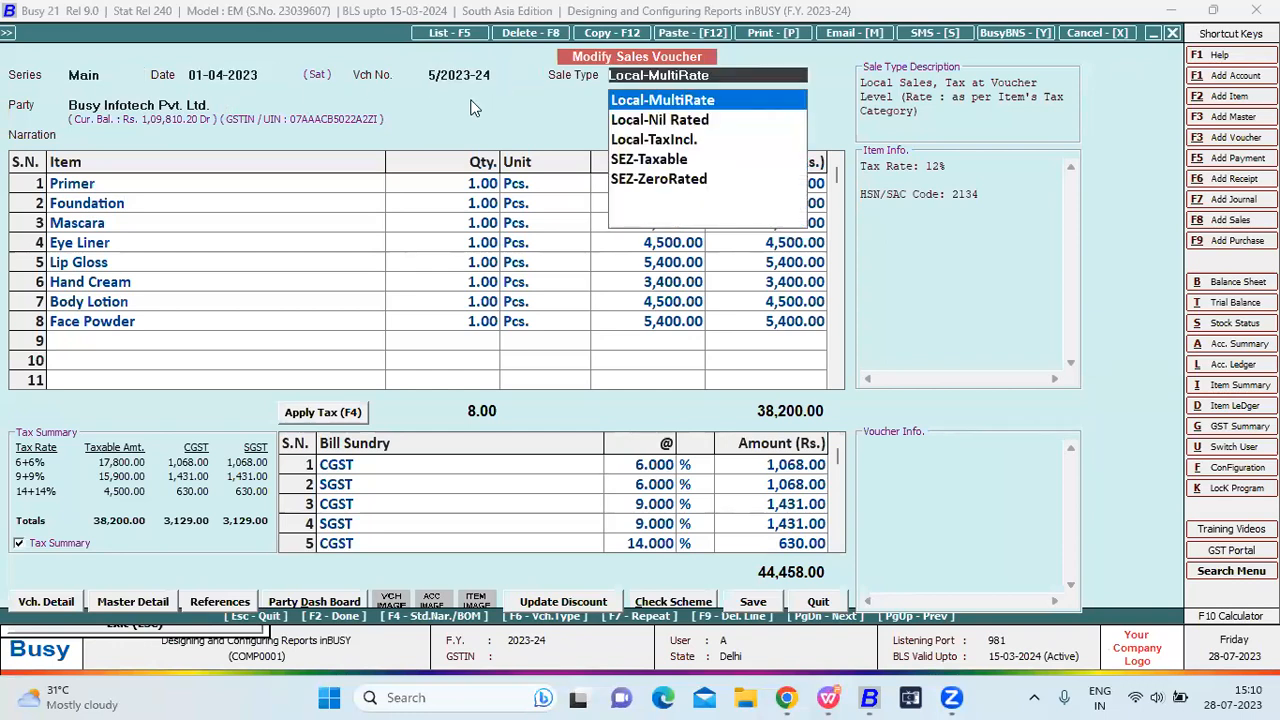
left_click(170, 105)
left_click(165, 133)
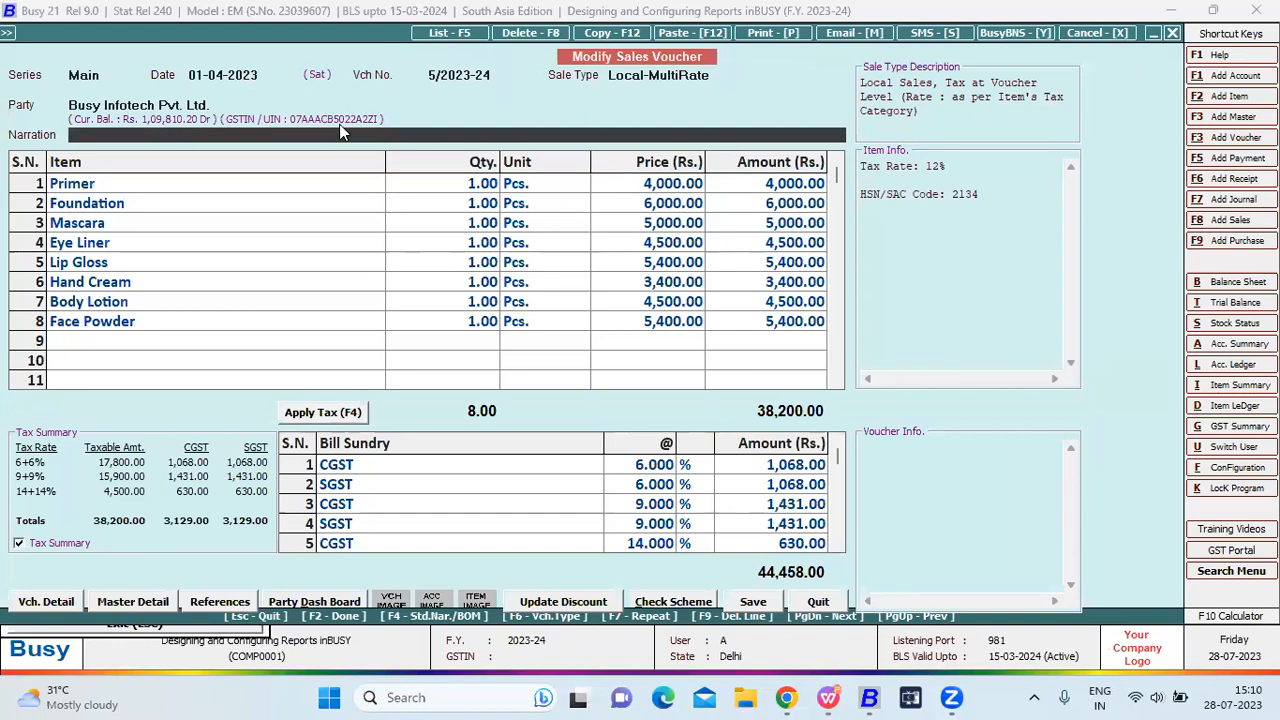
key("Return")
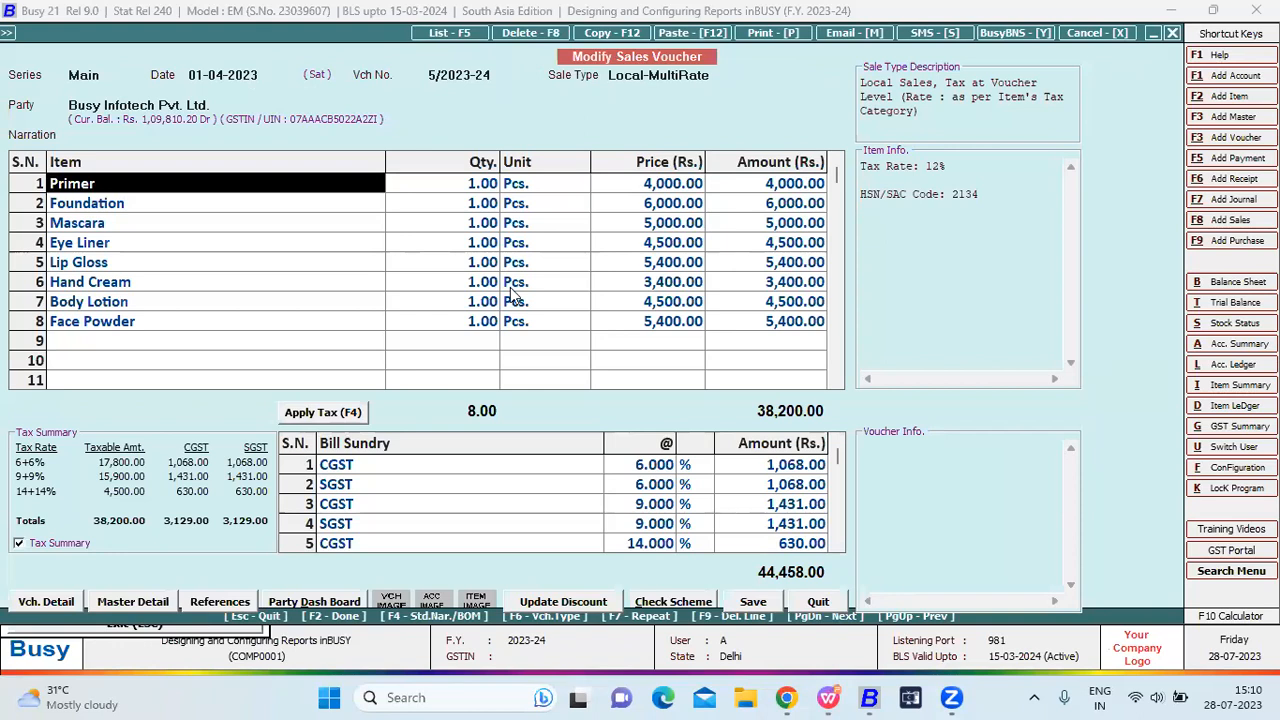
scroll(437, 484, "down", 1)
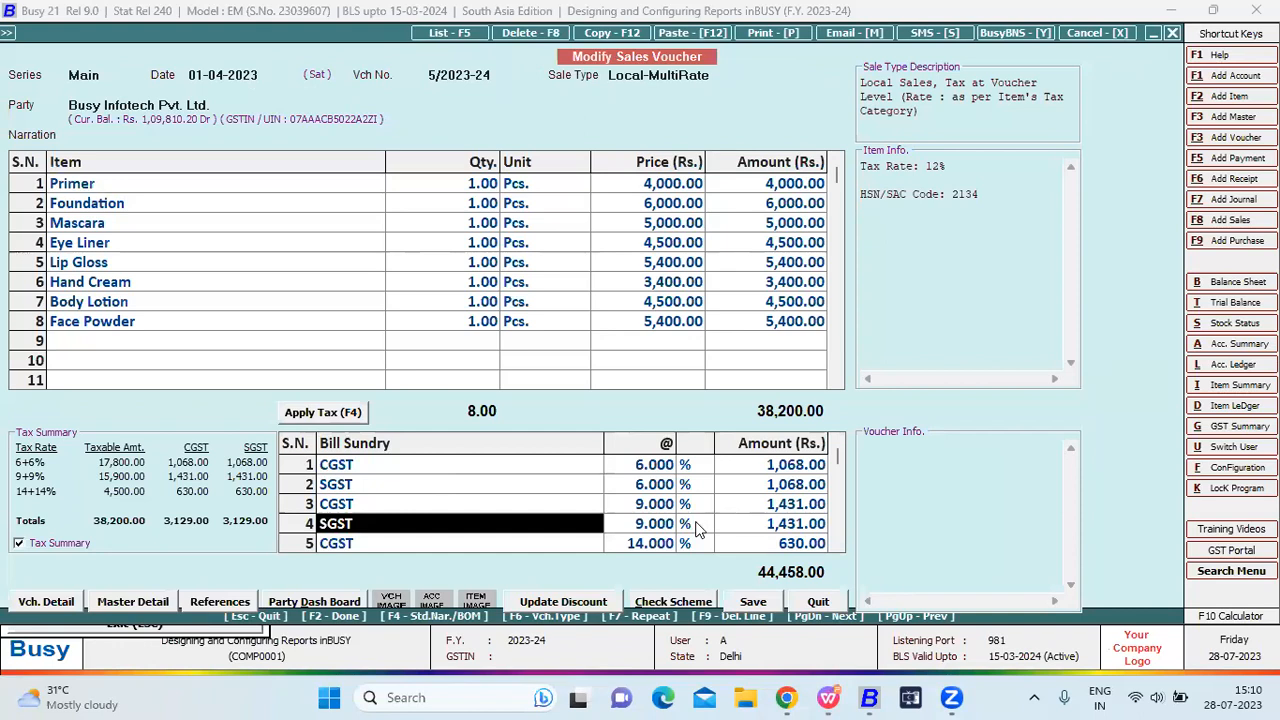
key("F2")
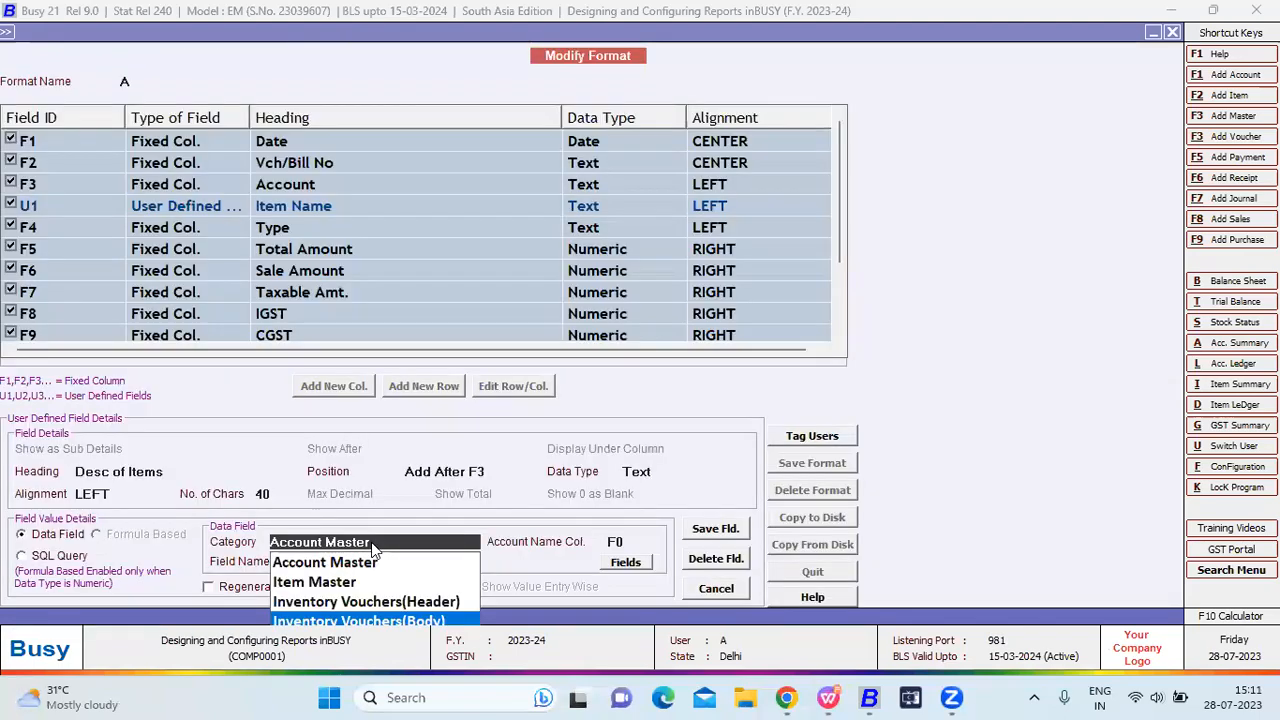
Set the category to Inventory Vouchers(Body) and bring up its available fields.
key("Return")
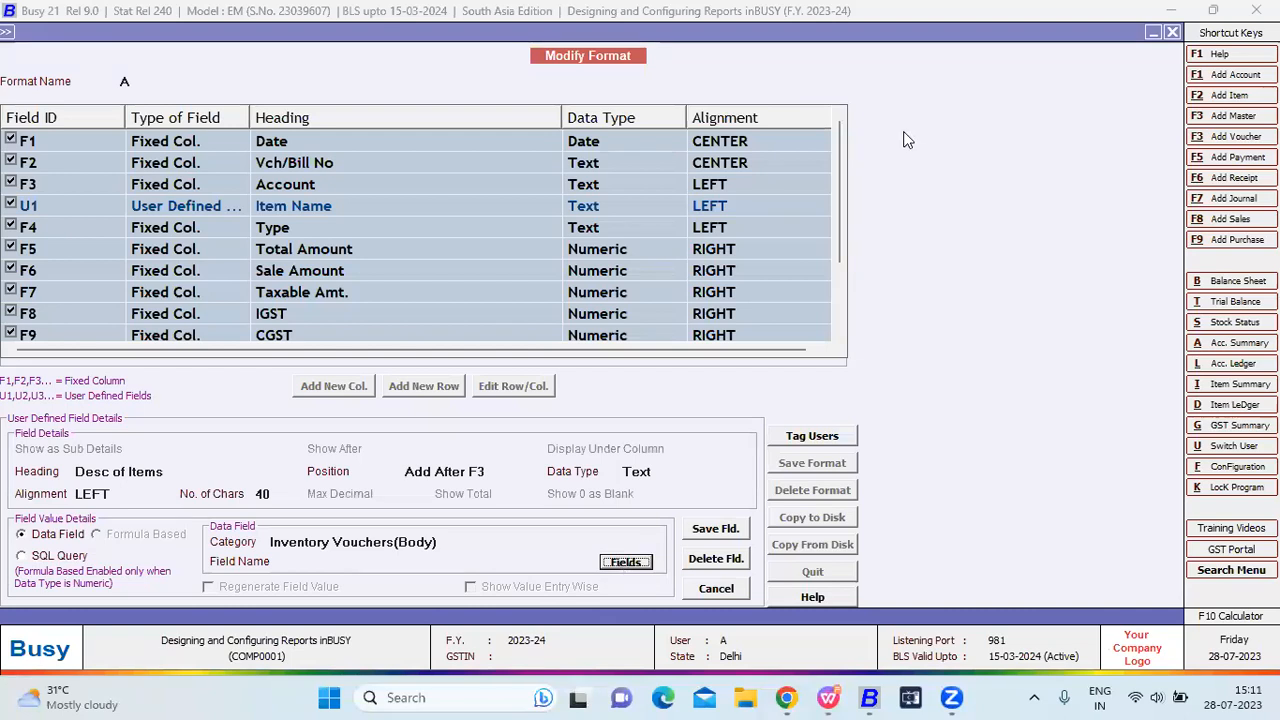
key("Return")
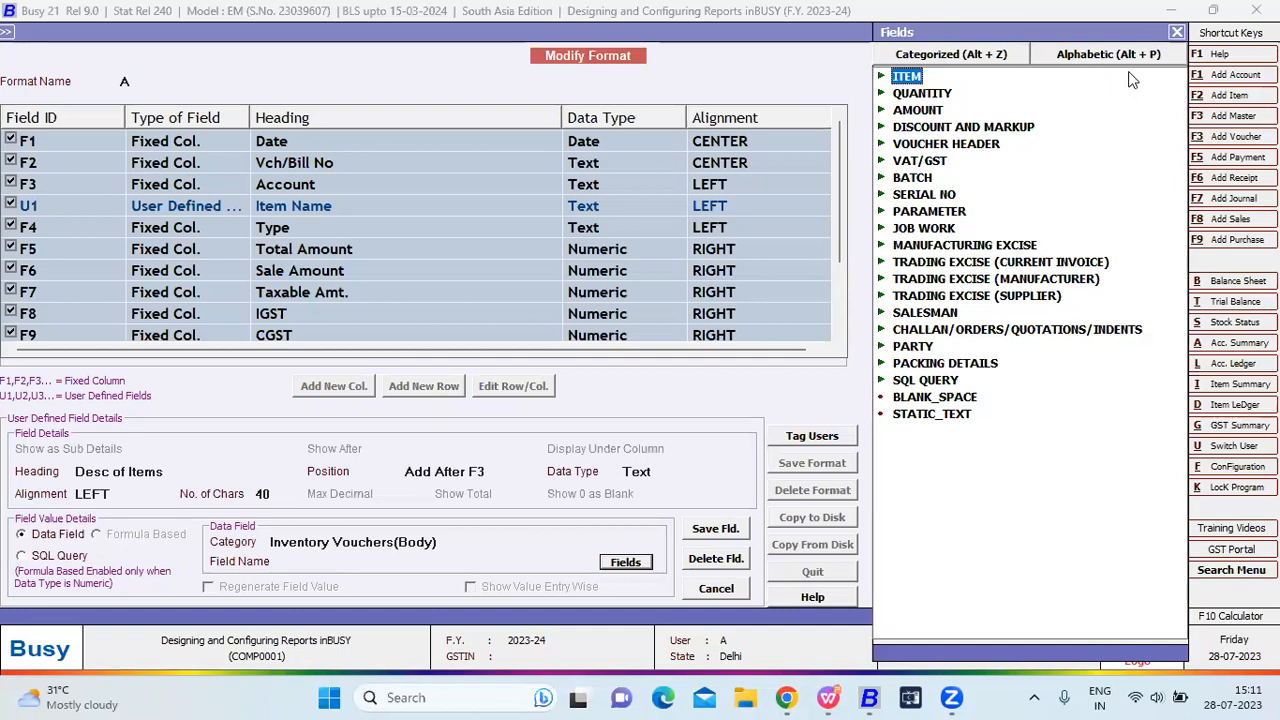
Assign the ITEM_NAME field to the Desc of Items column.
left_click(1108, 54)
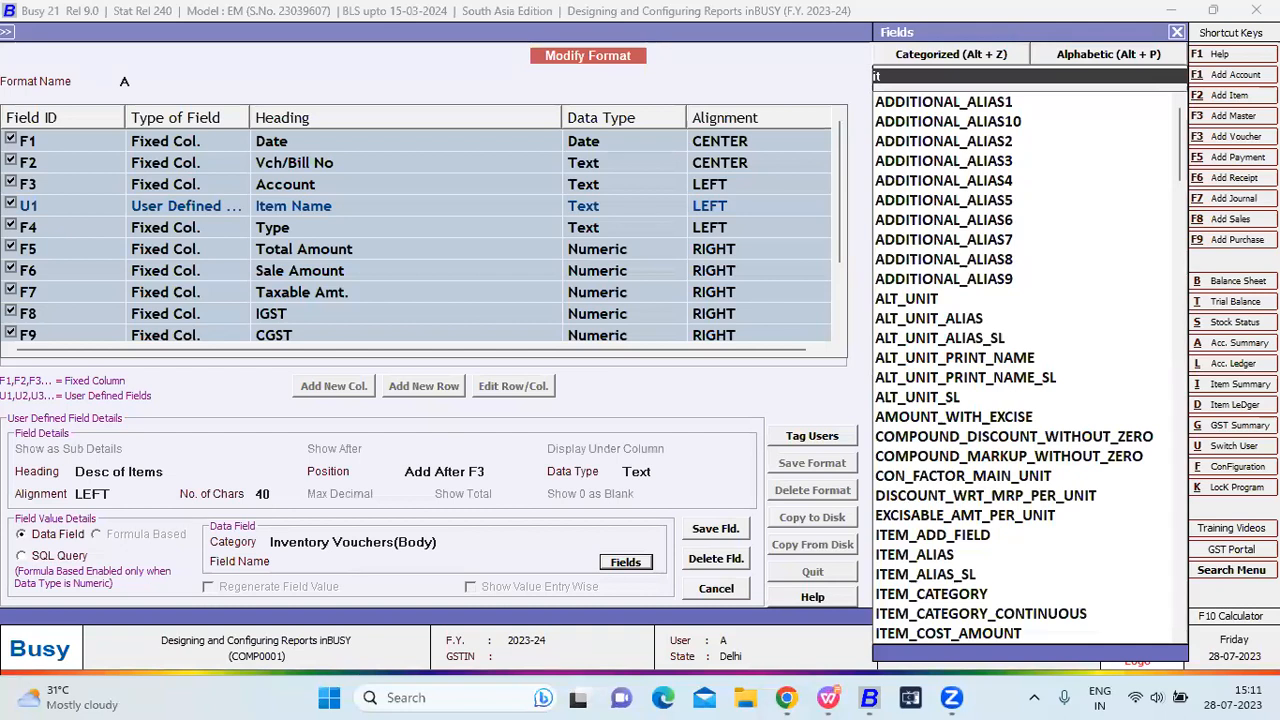
type("item")
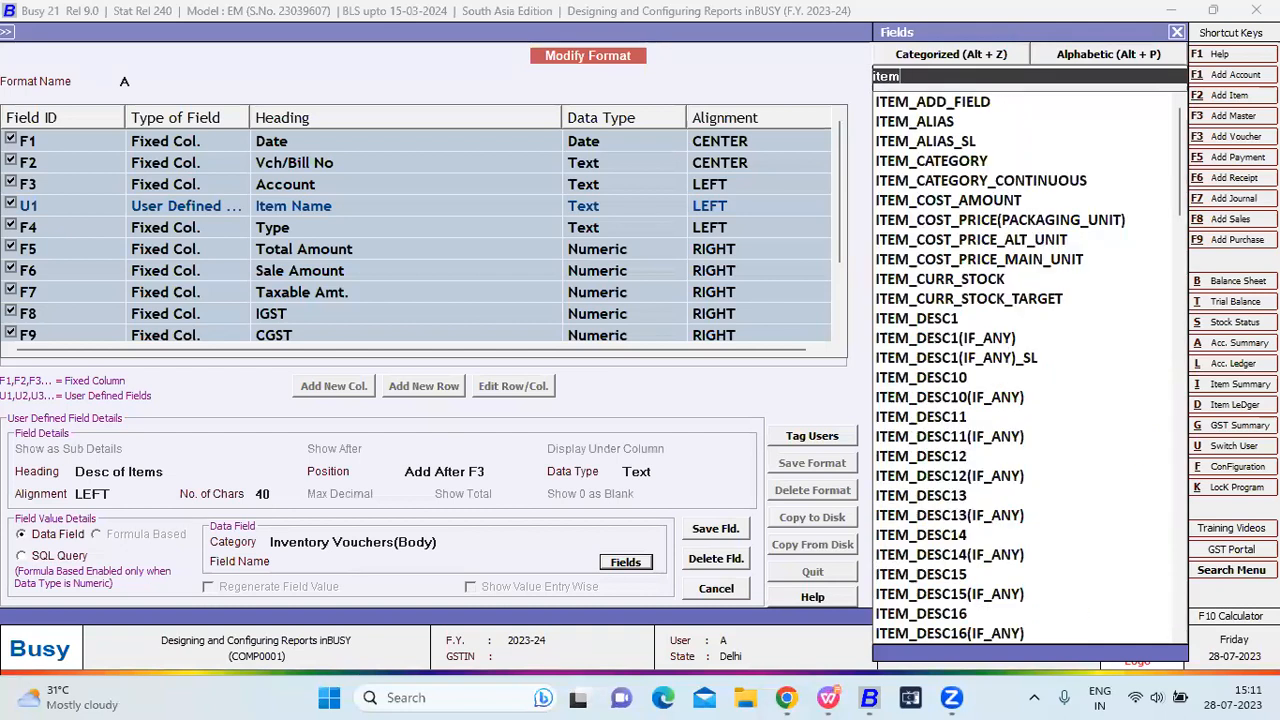
type("_name")
key("Down")
key("Return")
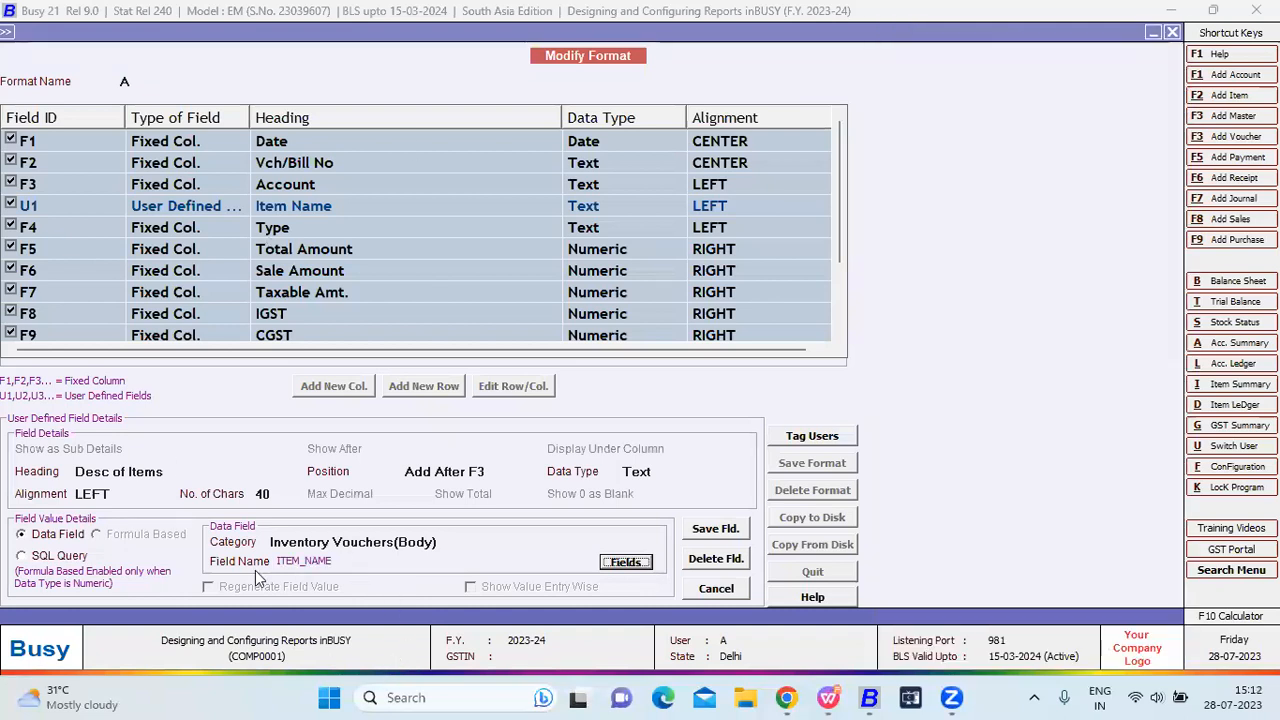
Save the column details and format A, then return to the Sales Register options.
left_click(730, 533)
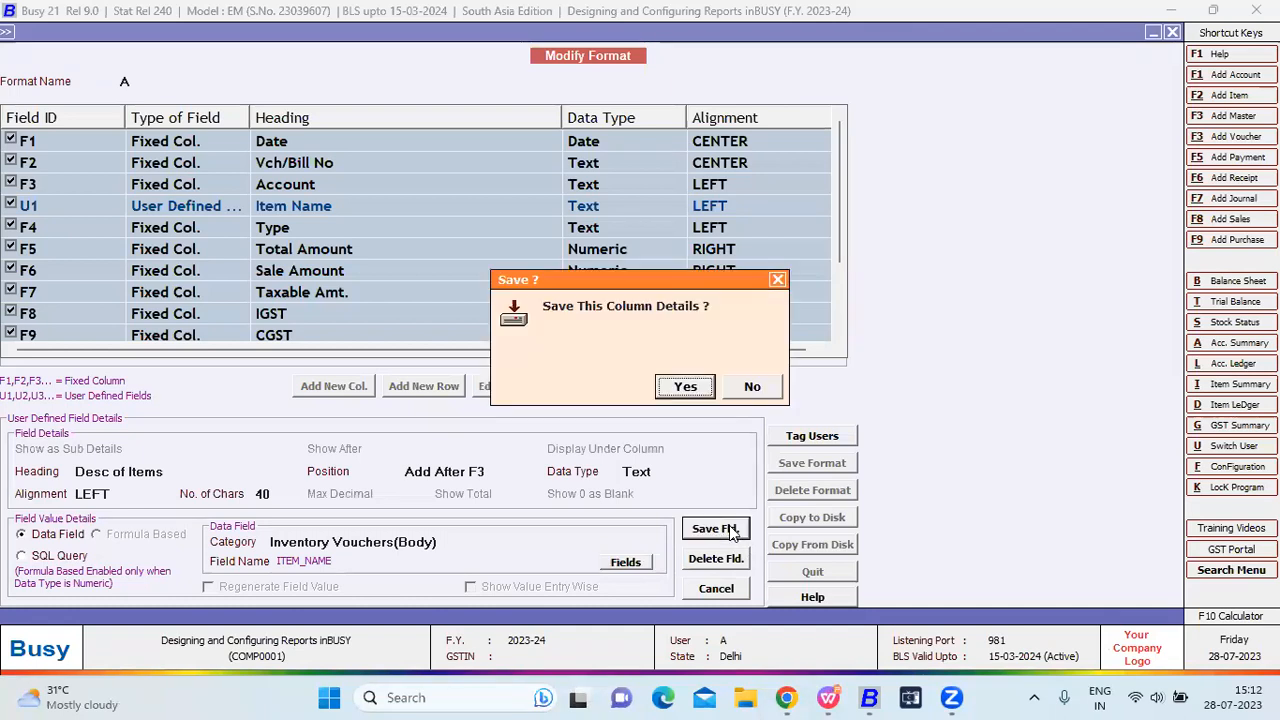
left_click(690, 394)
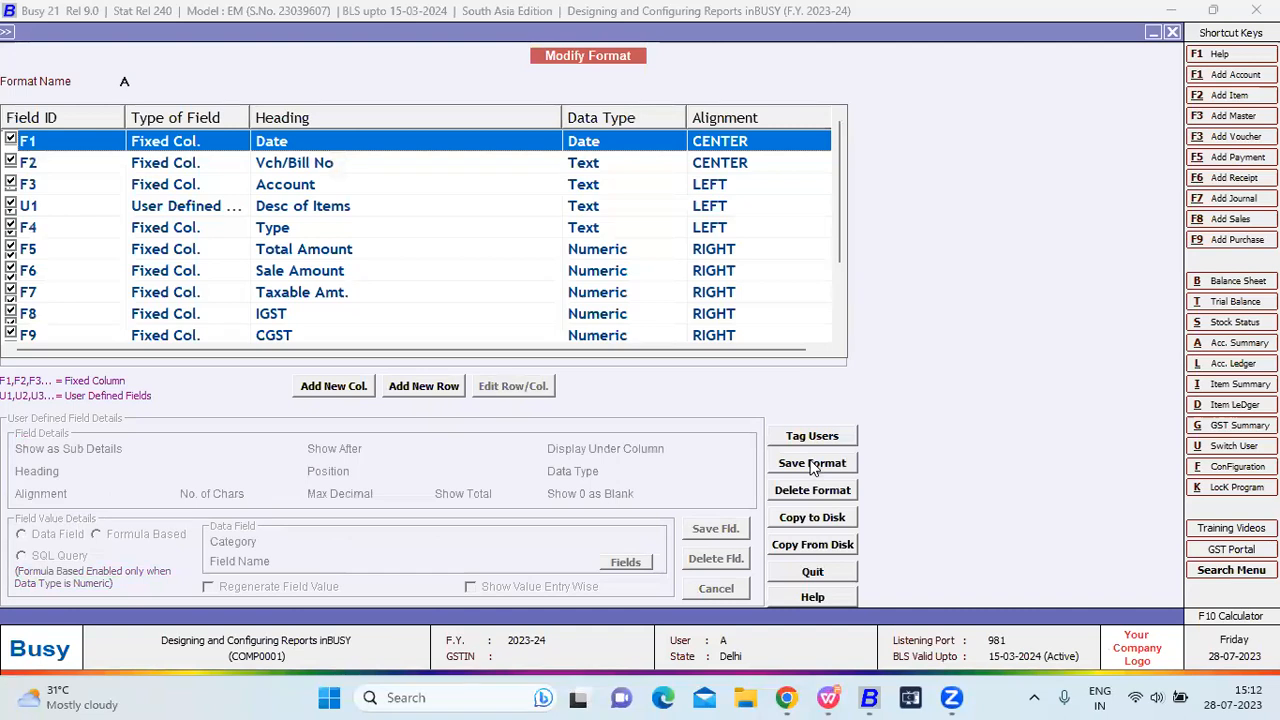
left_click(812, 463)
left_click(685, 386)
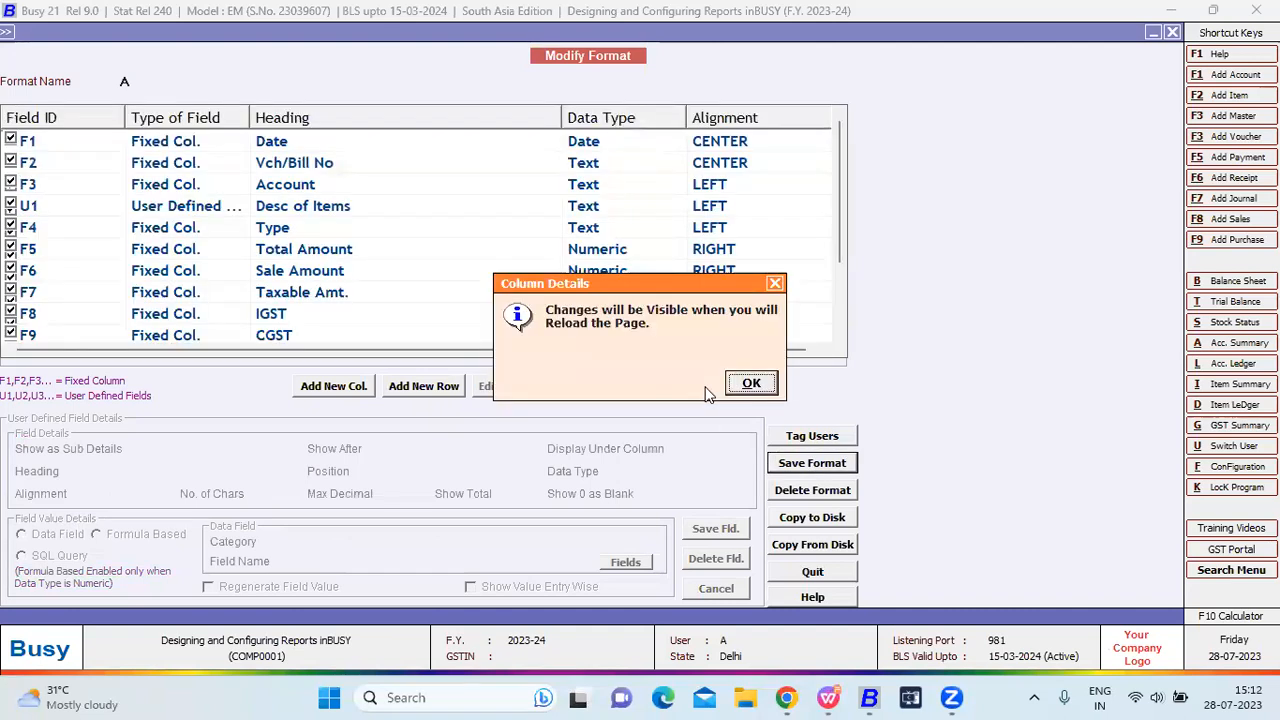
key("Return")
key("Escape")
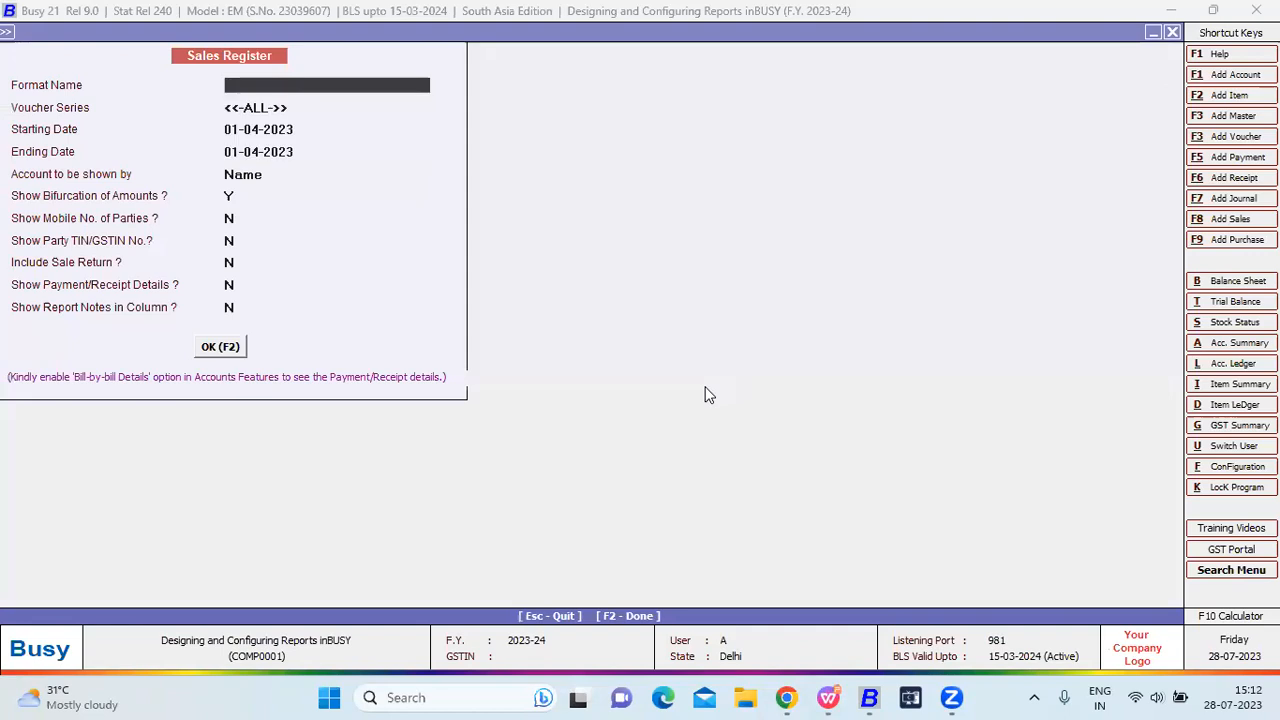
Return to Display > Account Books > Account Registers (Standard) > Sales Register.
key("Escape")
key("Escape")
key("Escape")
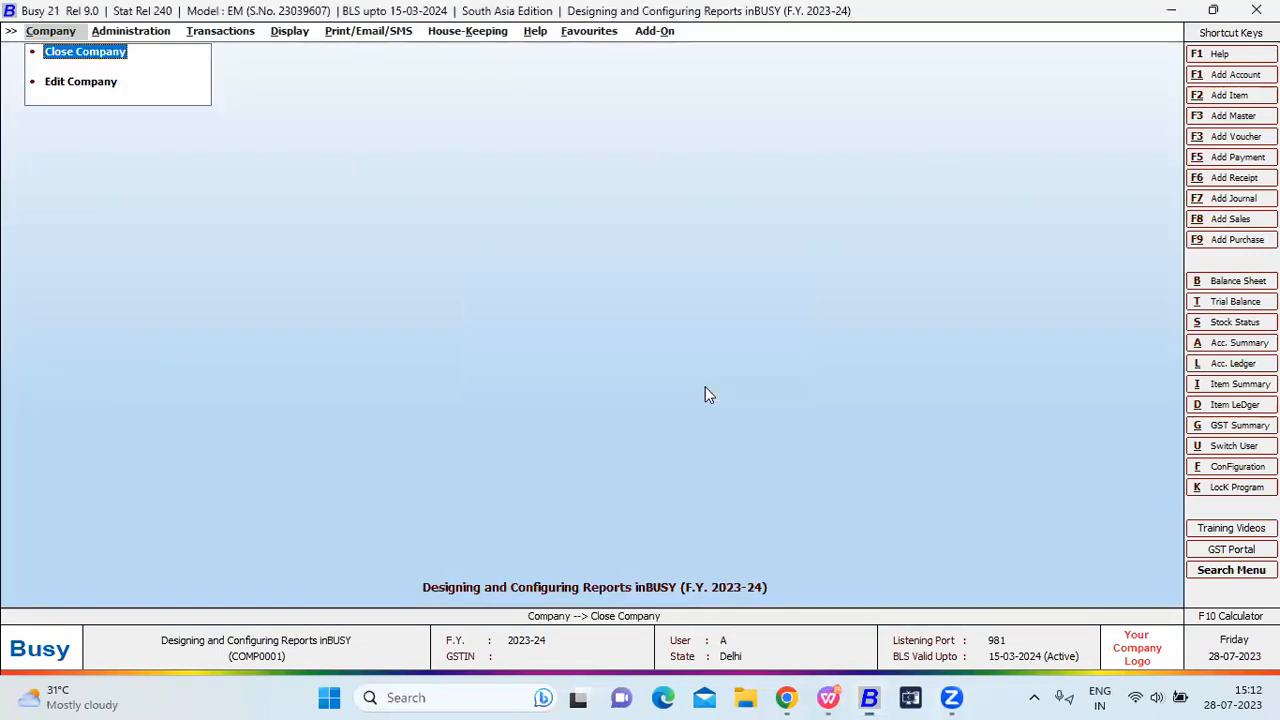
key("Right")
key("Right")
key("Right")
key("Left")
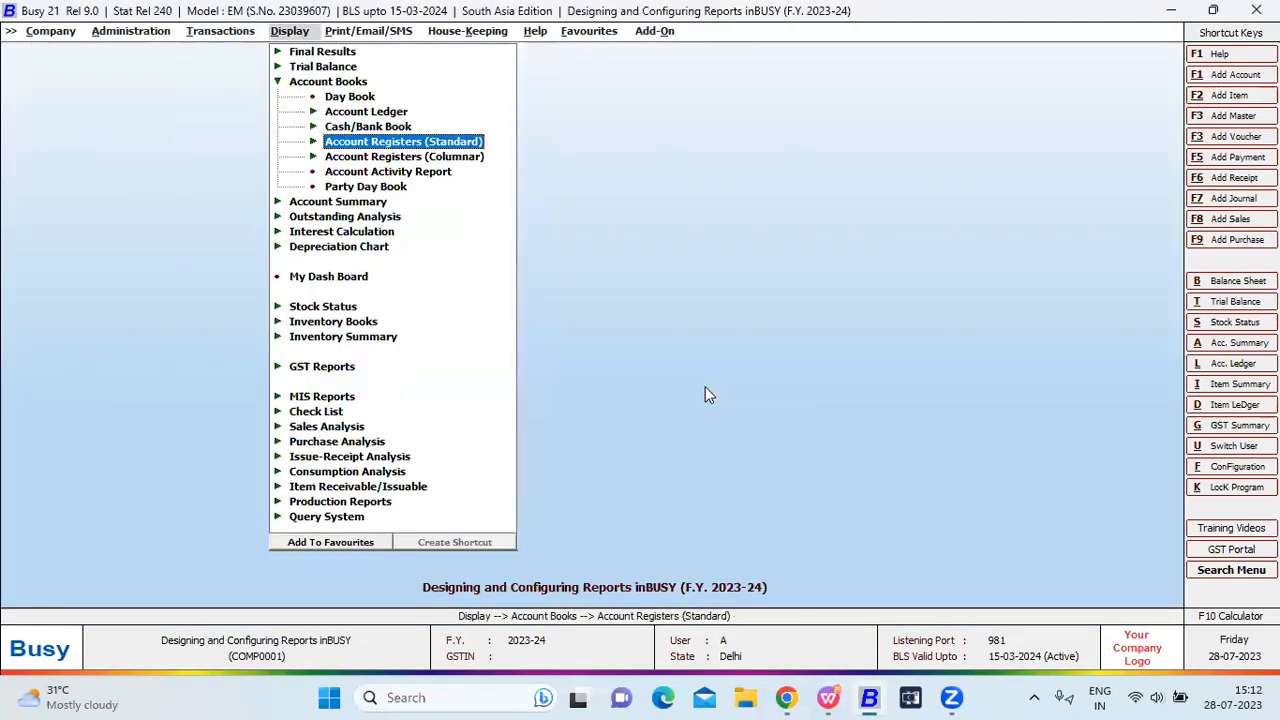
key("Left")
key("Up")
key("Up")
key("Down")
key("Down")
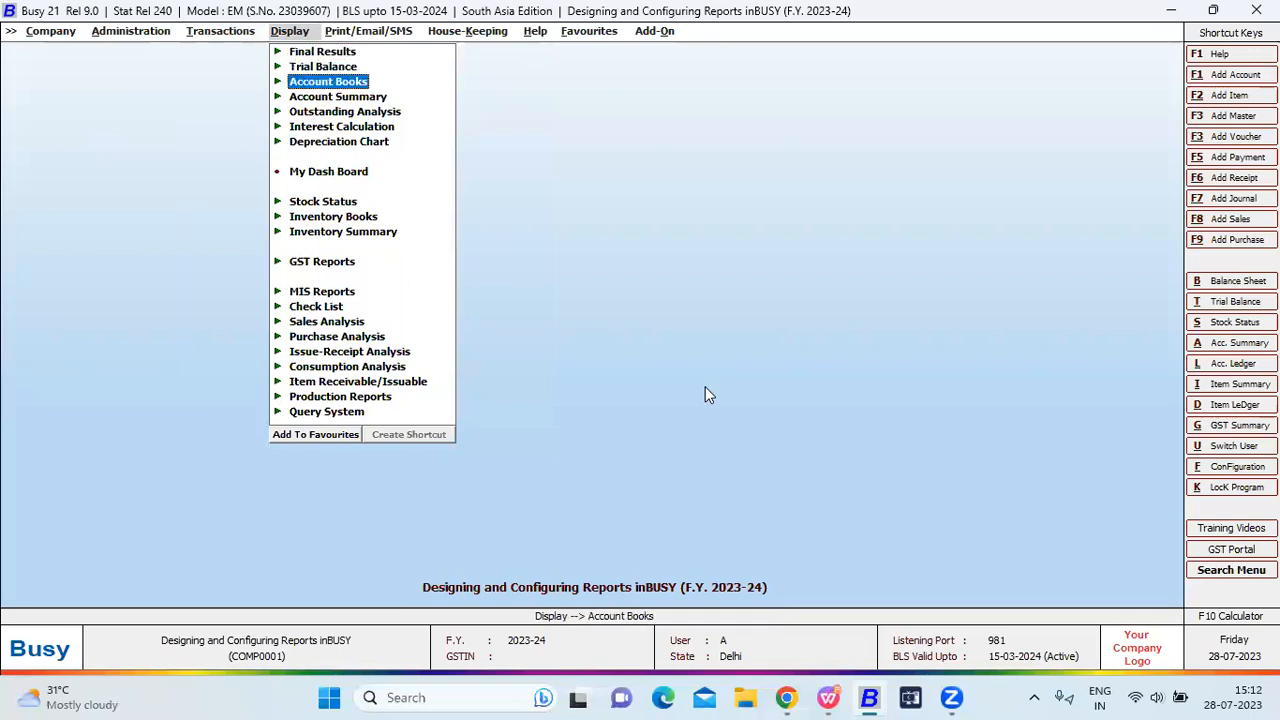
key("Right")
key("Down")
key("Down")
key("Down")
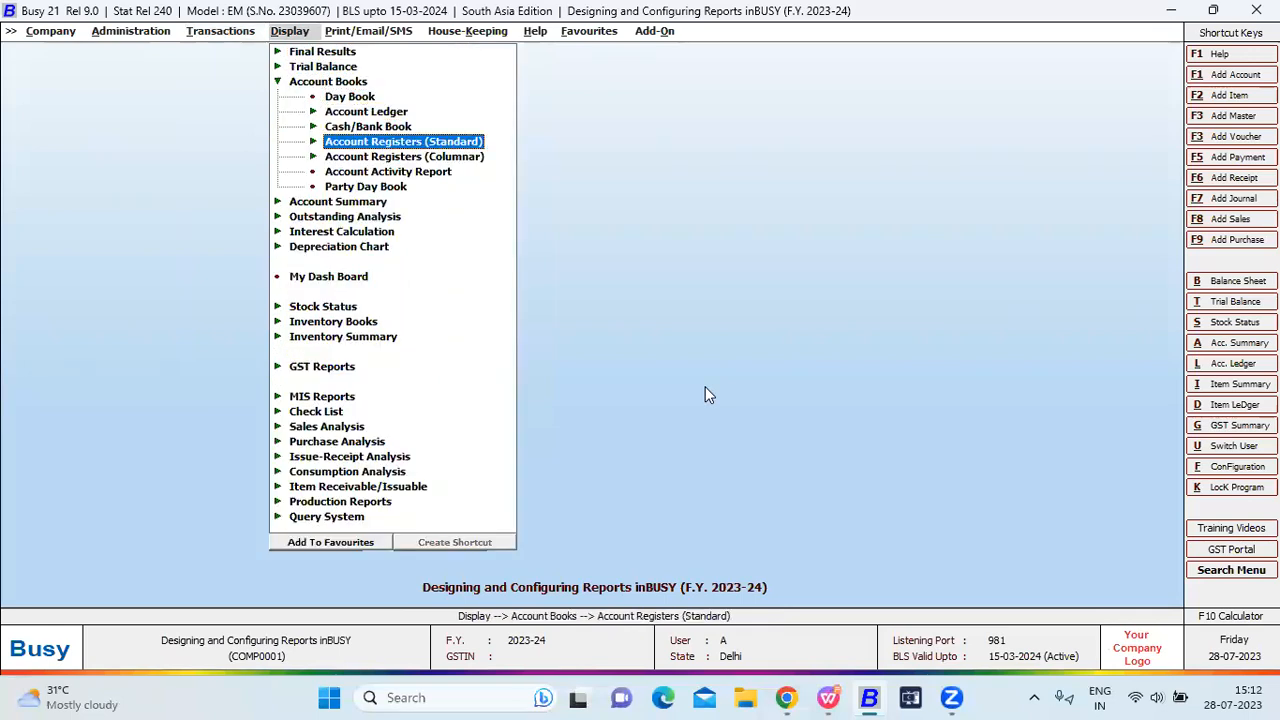
key("Right")
key("Return")
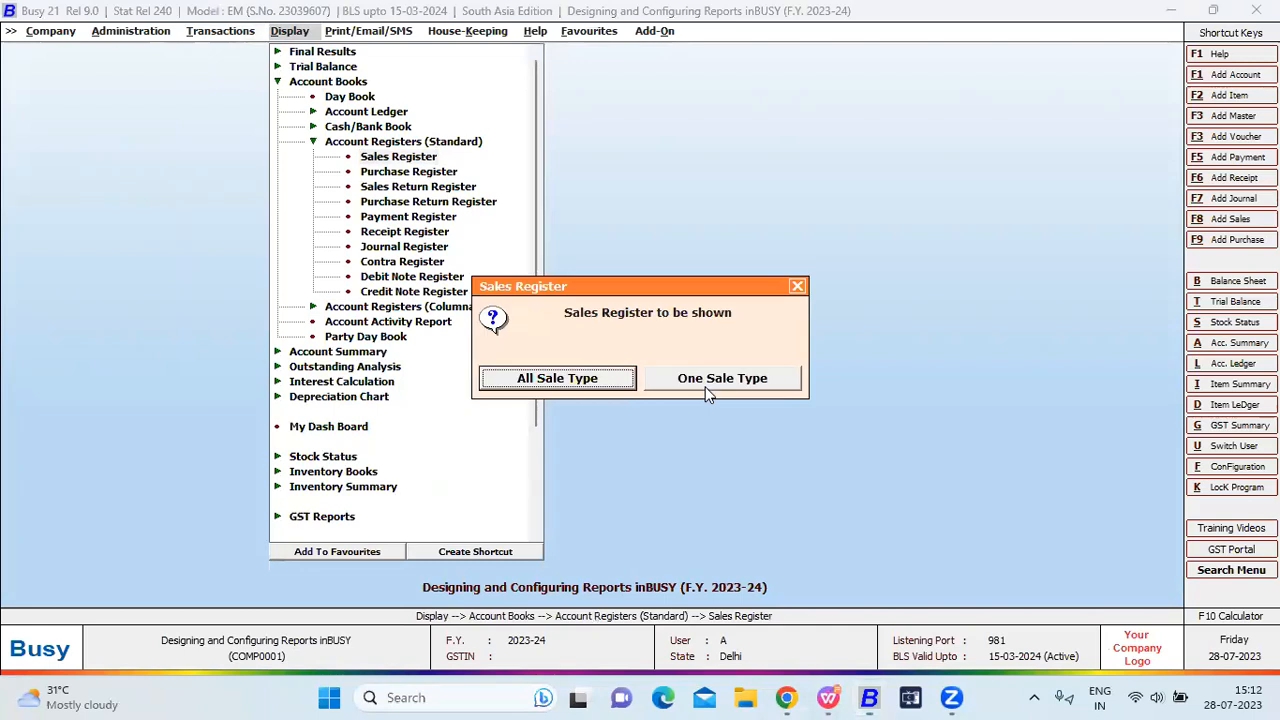
Run the register for all sale types and selected parties, in format A with all voucher series.
key("Return")
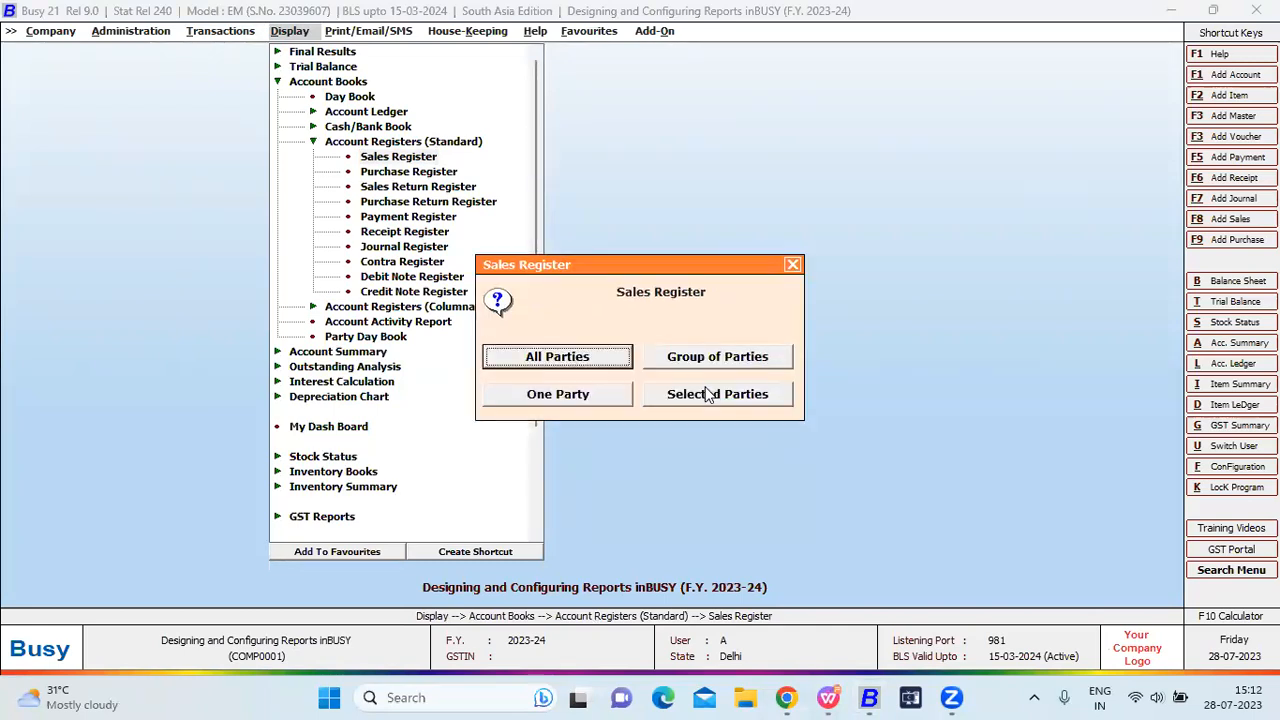
left_click(705, 393)
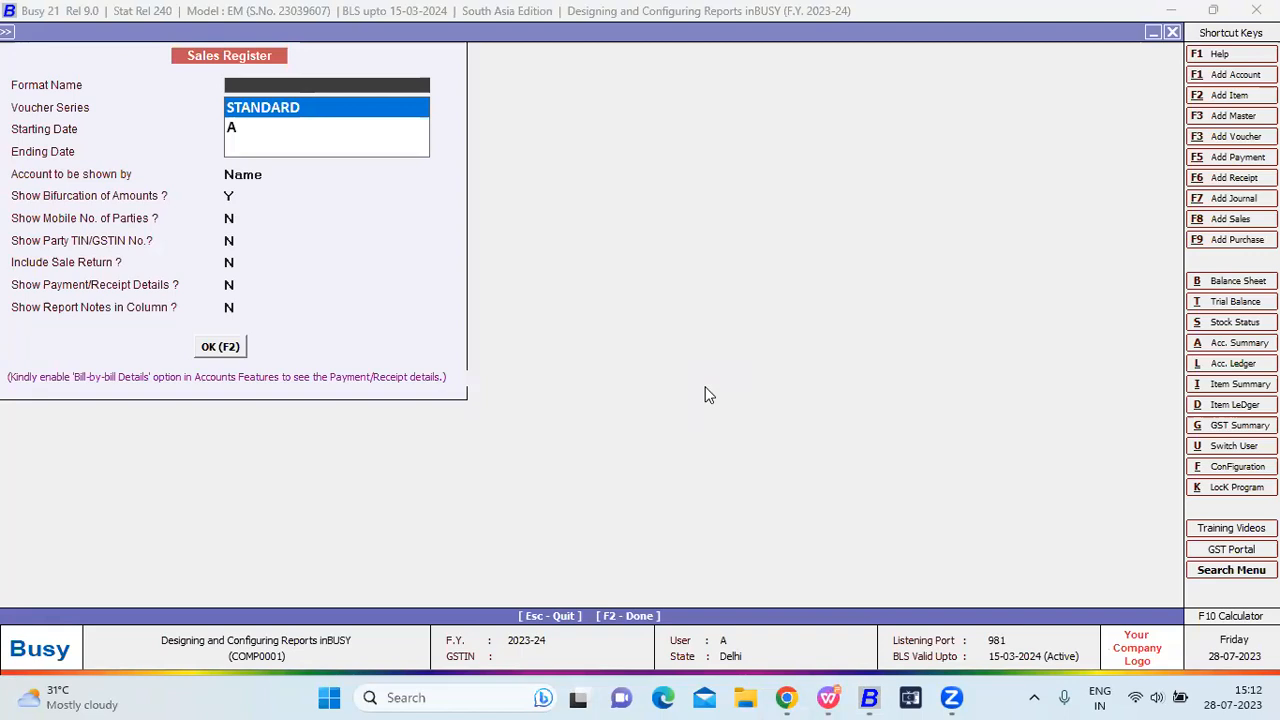
key("Down")
key("Return")
key("Return")
key("Return")
key("F2")
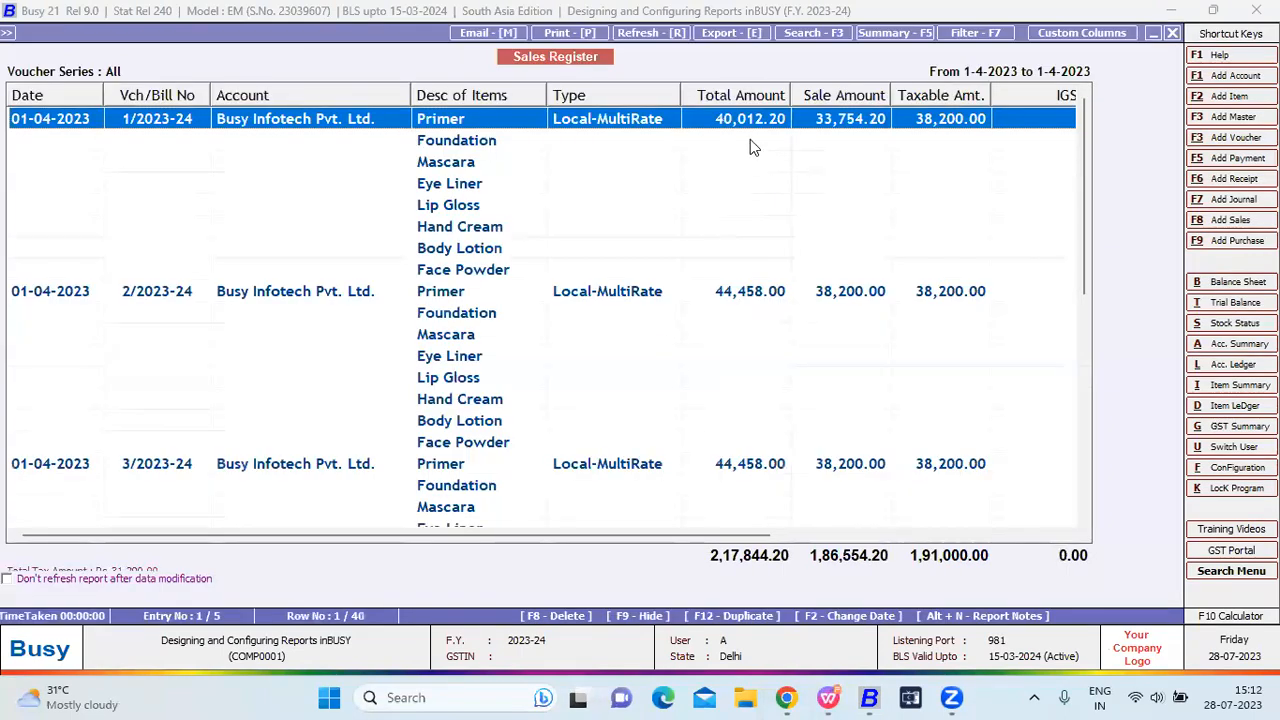
double_click(485, 122)
left_click_drag(275, 196, 731, 333)
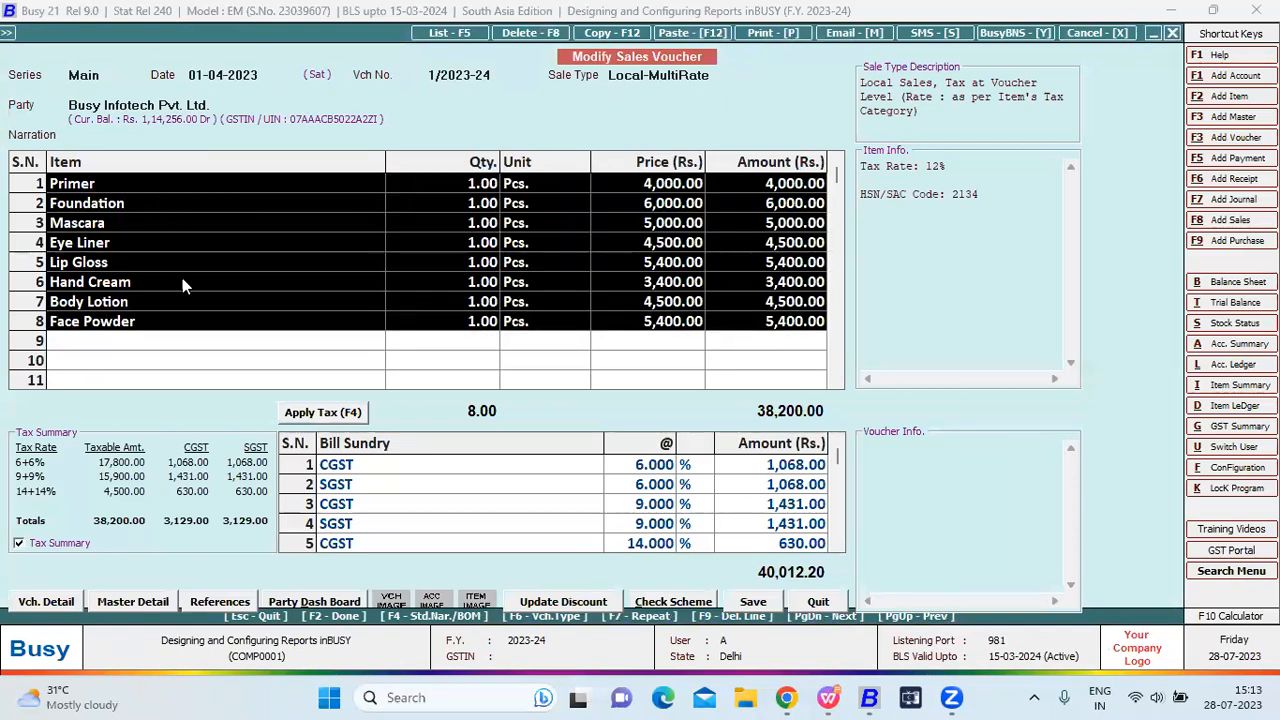
key("Escape")
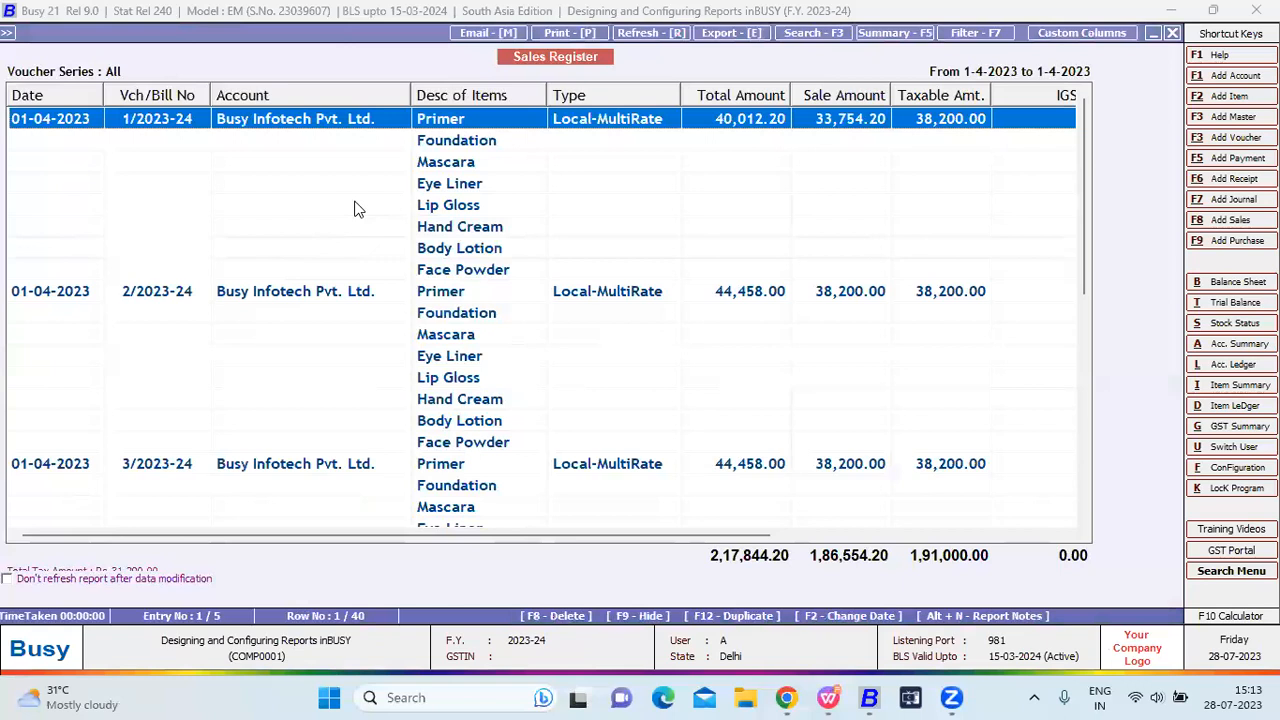
key("Down")
key("Down")
key("Down")
key("Down")
key("Down")
key("Down")
key("Down")
key("Up")
key("Up")
key("Up")
key("Up")
key("Up")
key("Up")
key("Down")
key("Down")
key("Down")
key("Down")
key("Down")
key("Down")
key("Down")
key("Down")
key("Down")
key("Down")
key("Down")
key("Down")
key("Down")
key("Down")
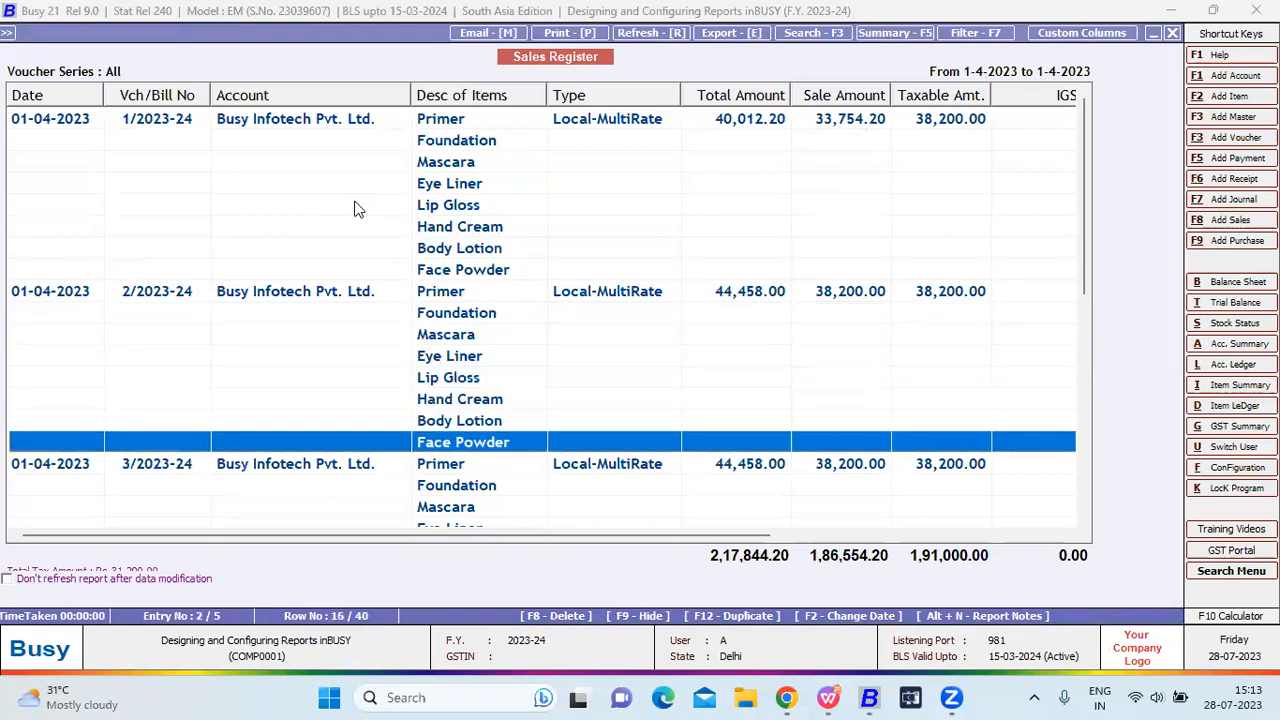
key("Down")
key("Down")
key("Down")
key("Down")
key("Down")
key("Down")
key("Down")
key("Down")
key("Down")
key("Down")
key("Down")
key("Down")
key("Down")
key("Down")
key("Down")
key("Down")
key("Down")
key("Down")
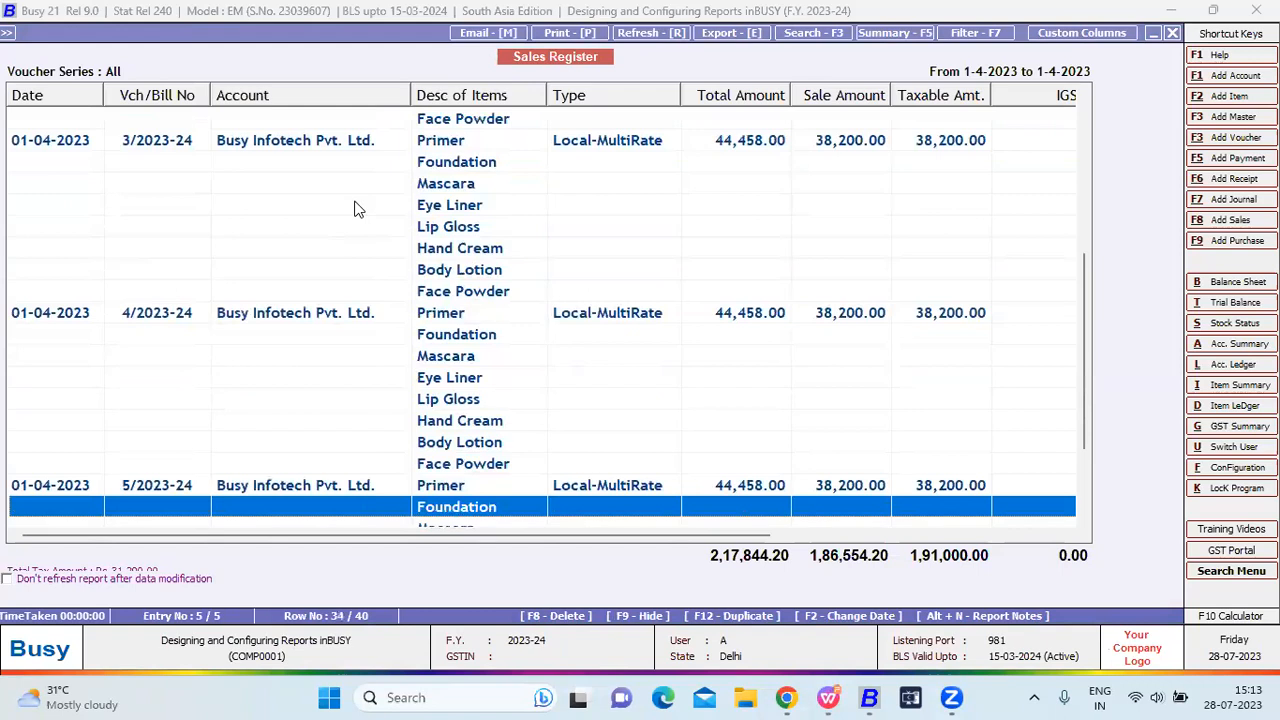
left_click(1074, 34)
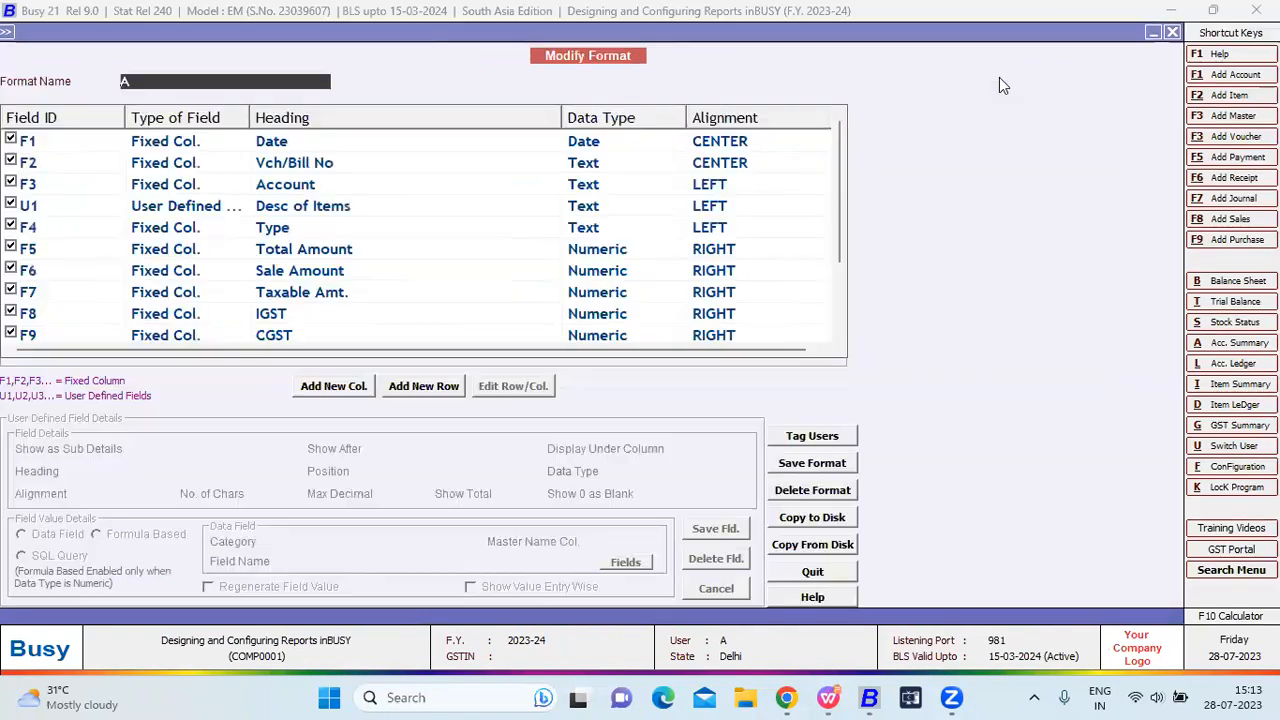
scroll(317, 315, "down", 1)
left_click(317, 315)
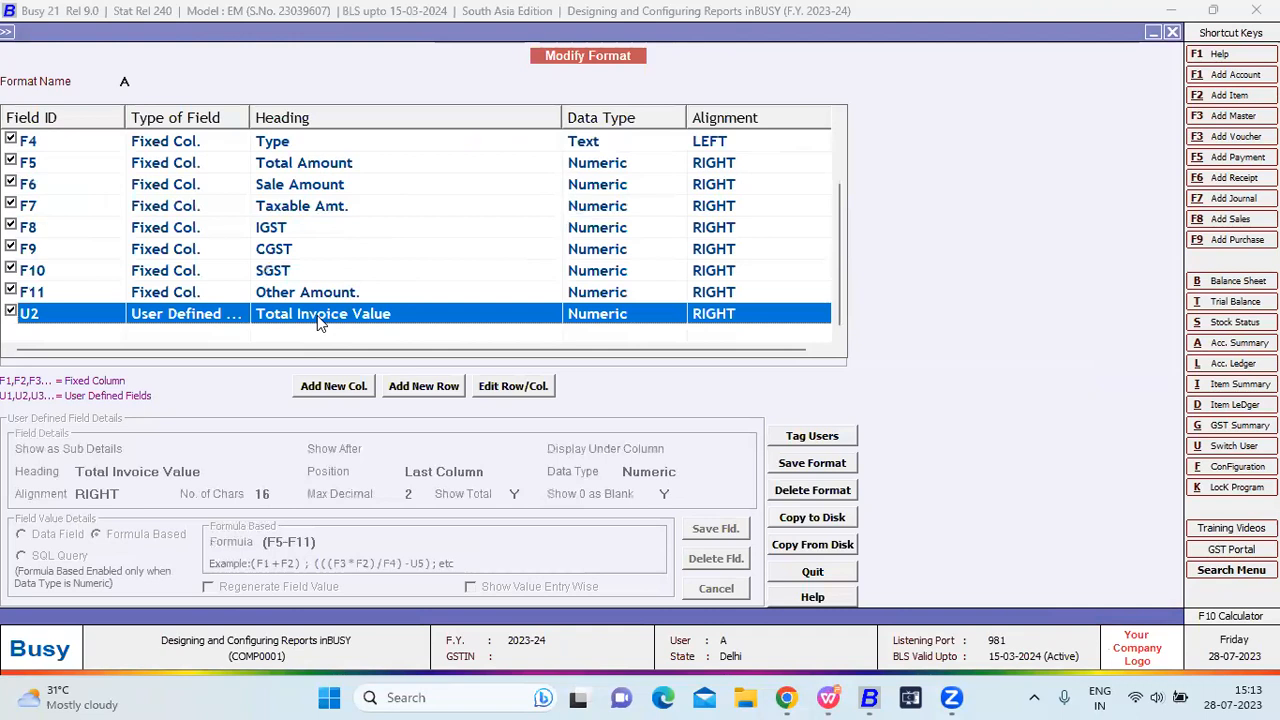
scroll(52, 240, "up", 2)
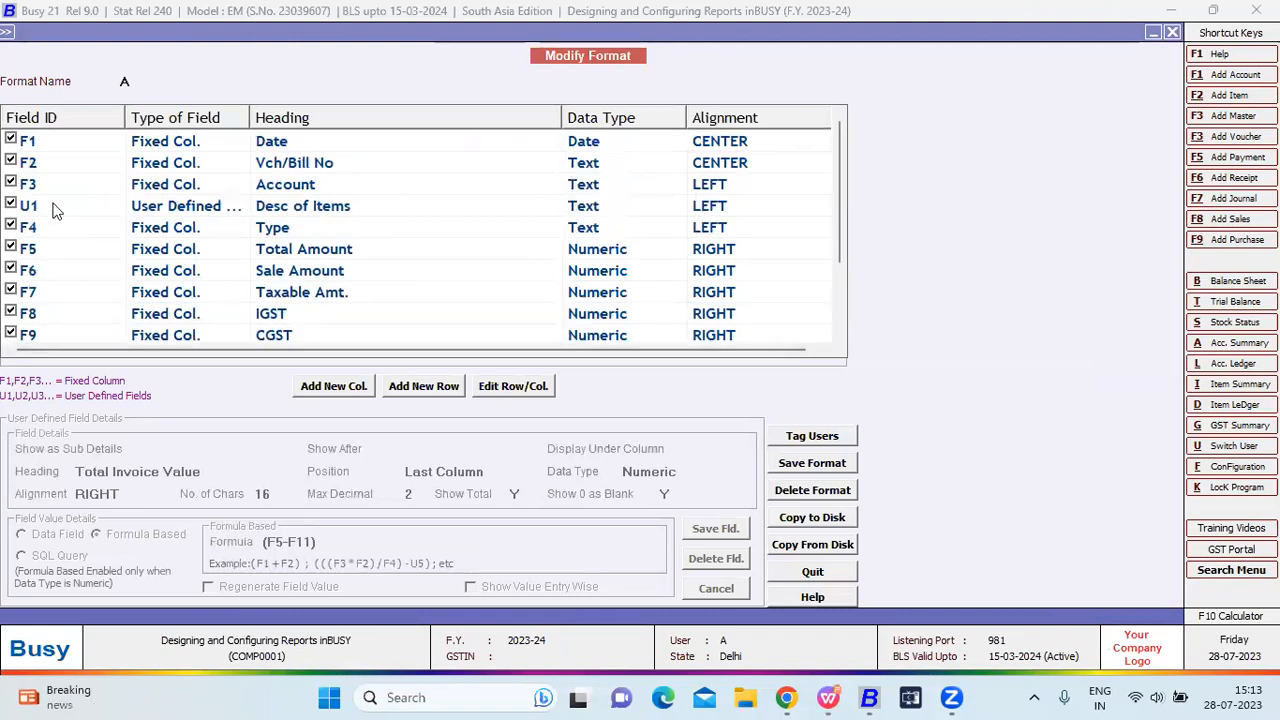
left_click(55, 207)
scroll(58, 235, "down", 1)
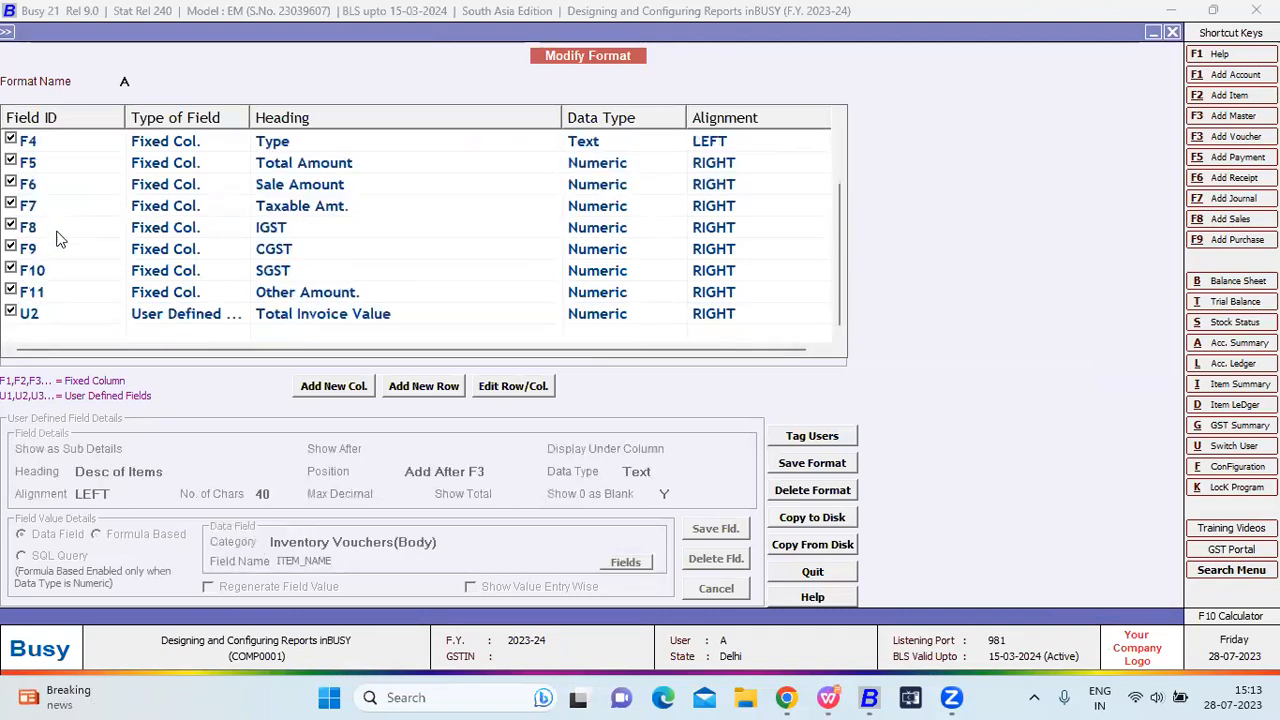
left_click(75, 319)
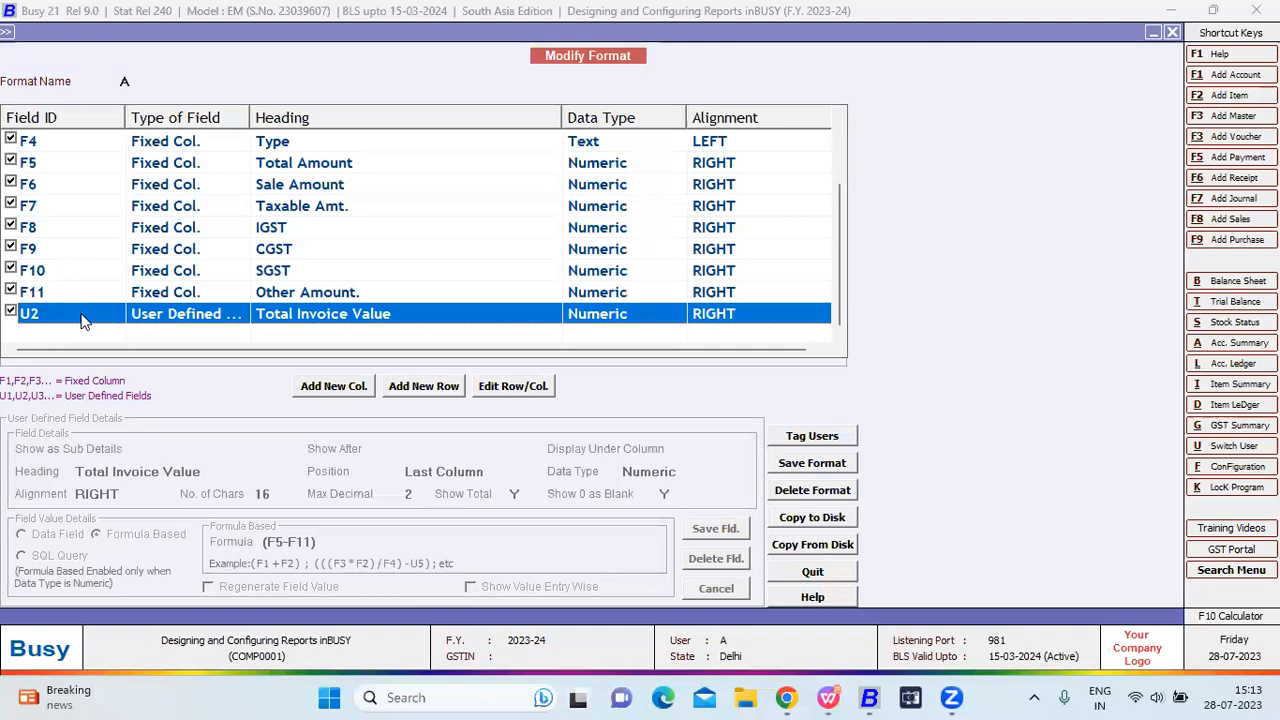
double_click(82, 315)
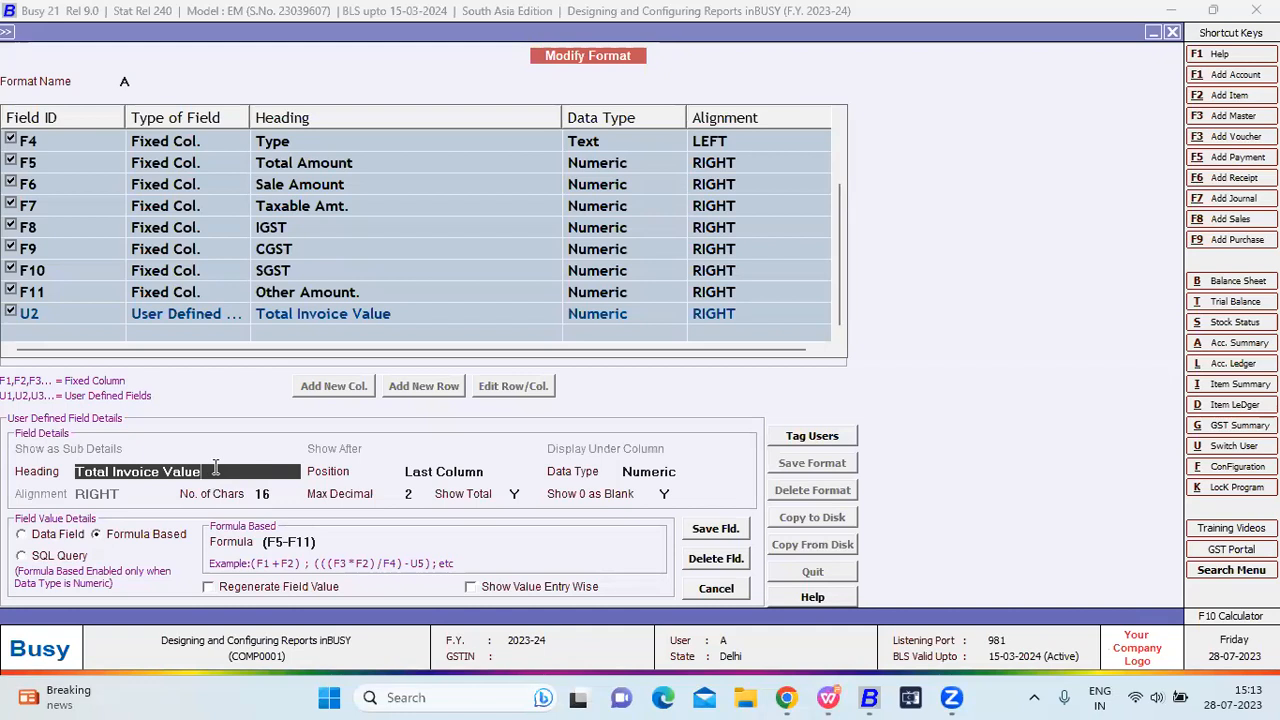
key("Escape")
key("Return")
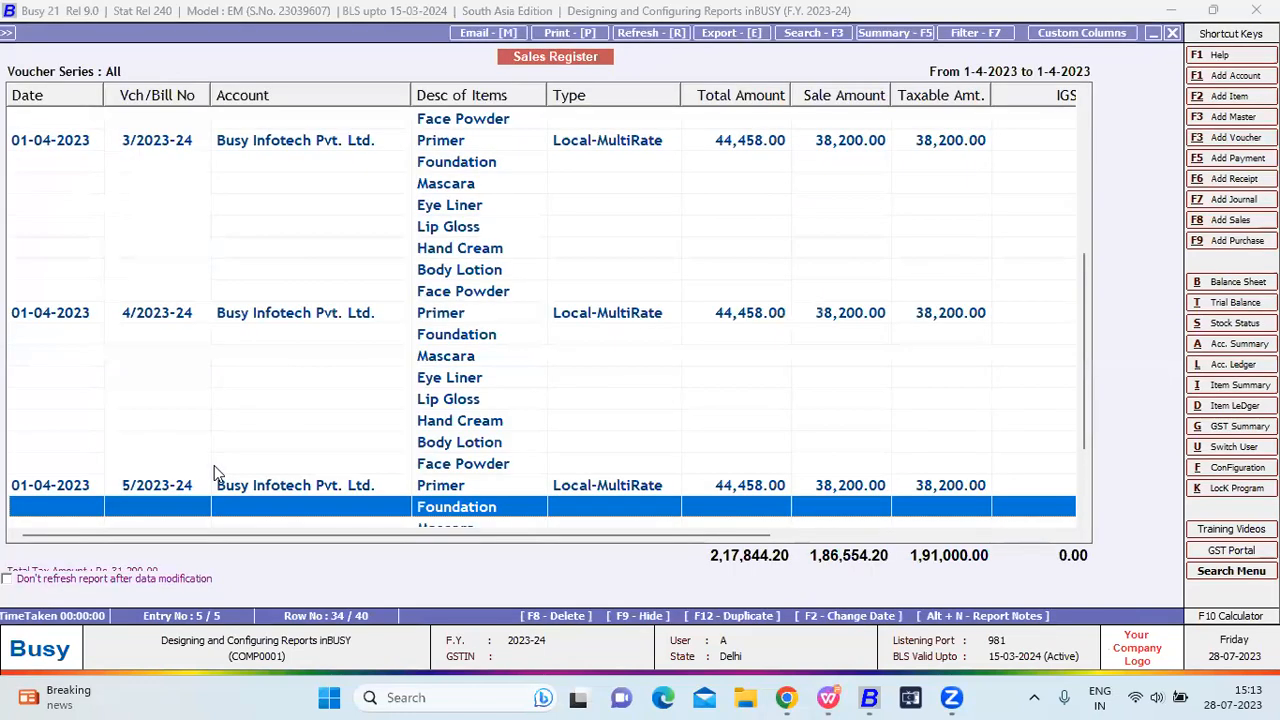
Open voucher 1/2023-24 to review its items and the Foundation line's tax, then exit it.
key("Up")
key("Up")
key("Up")
key("Up")
key("Up")
key("Up")
key("Up")
key("Up")
key("Up")
key("Up")
key("Up")
key("Up")
key("Up")
key("Up")
key("Up")
key("Up")
key("Up")
key("Up")
key("Up")
key("Up")
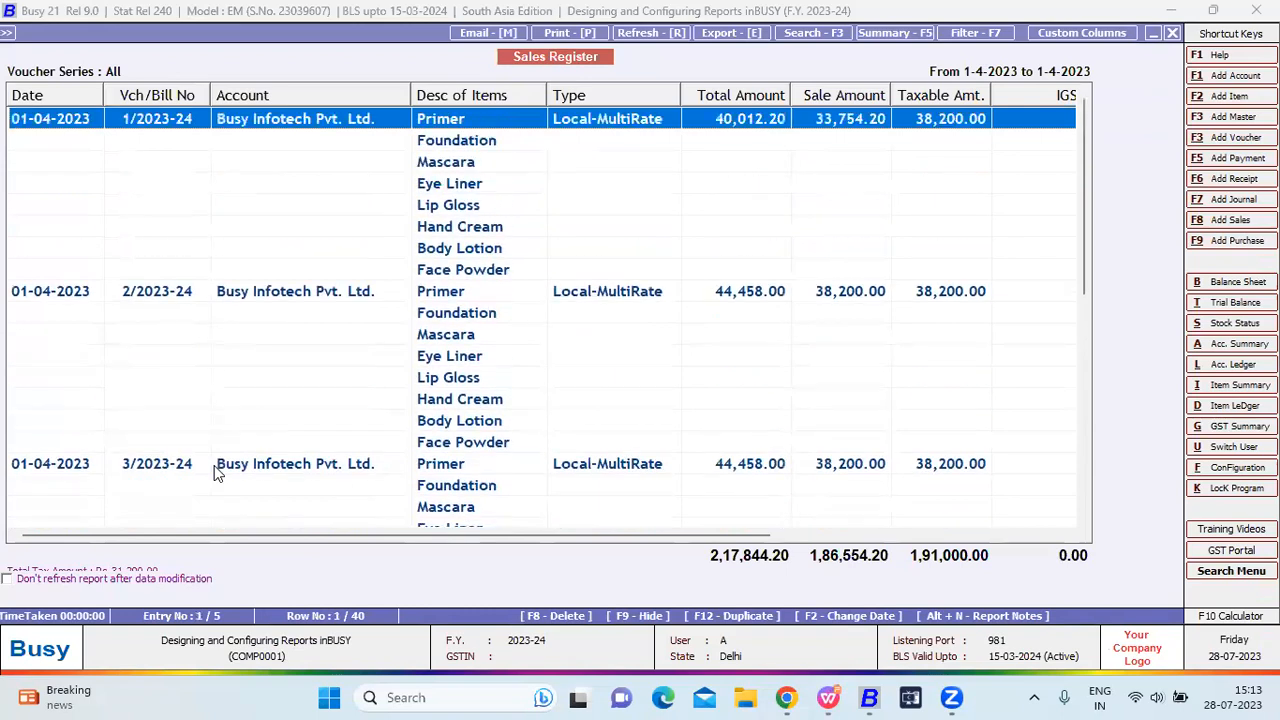
key("Return")
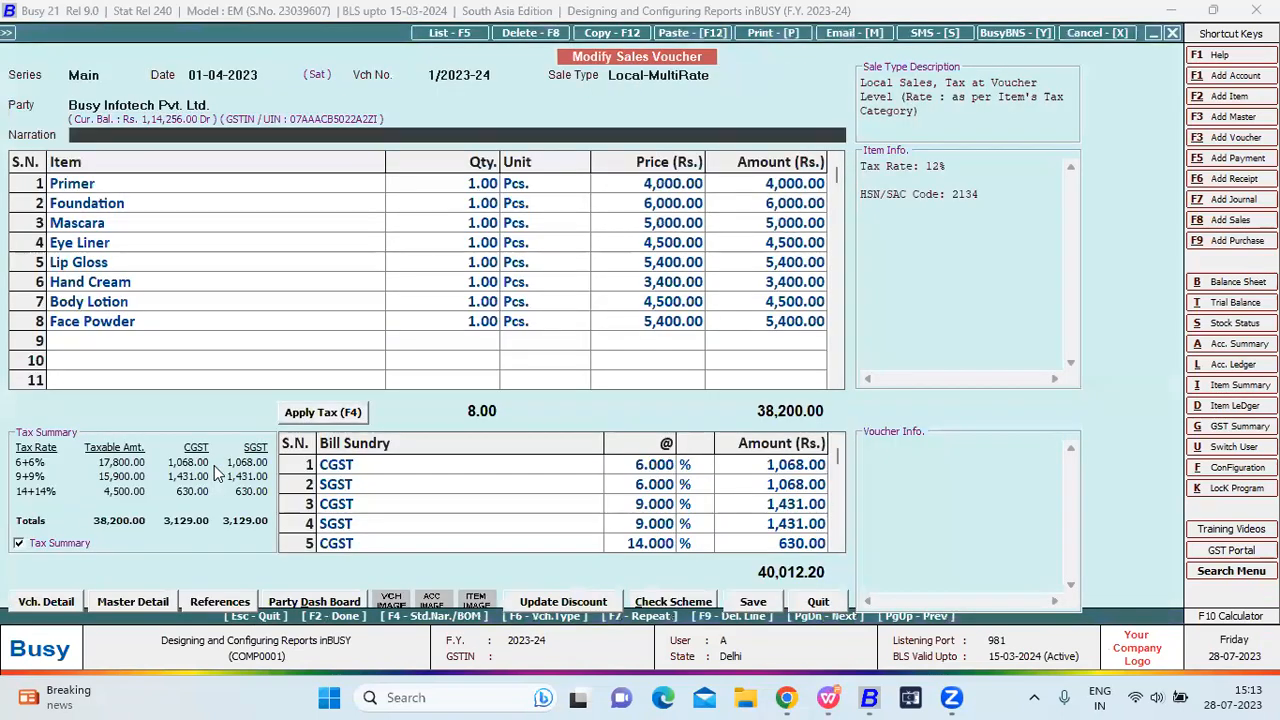
key("Return")
key("Return")
key("Return")
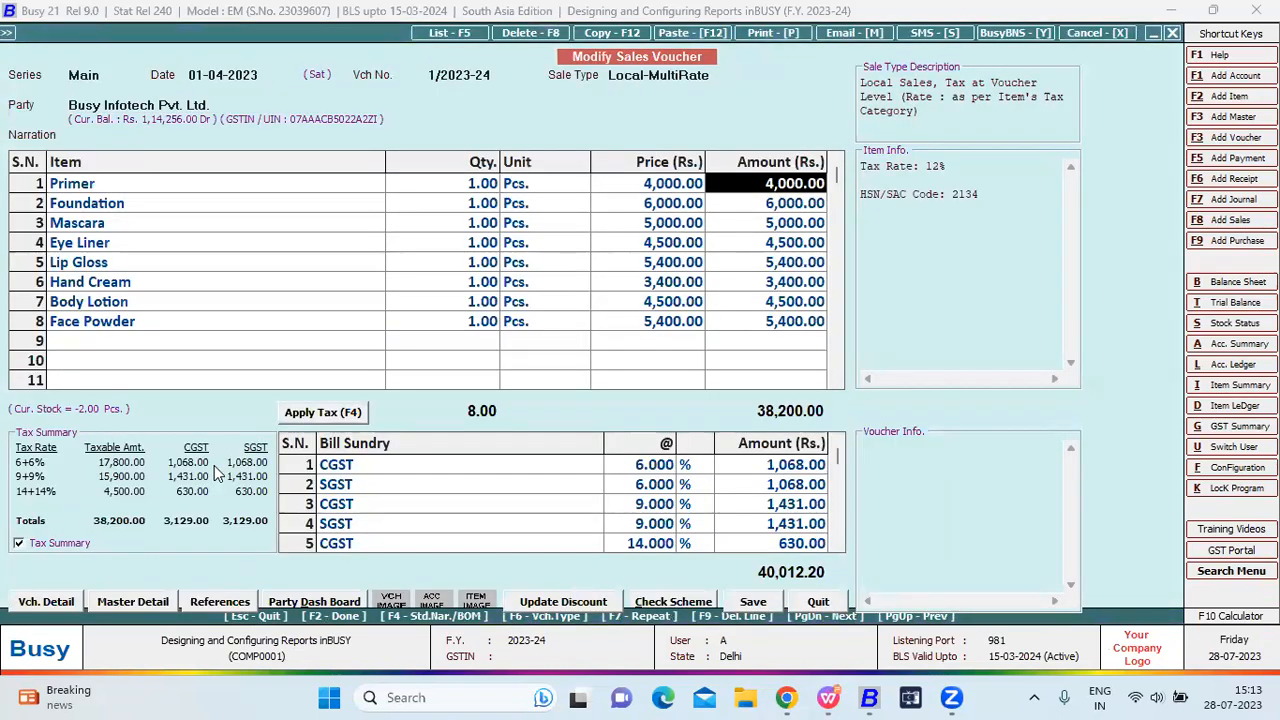
key("Return")
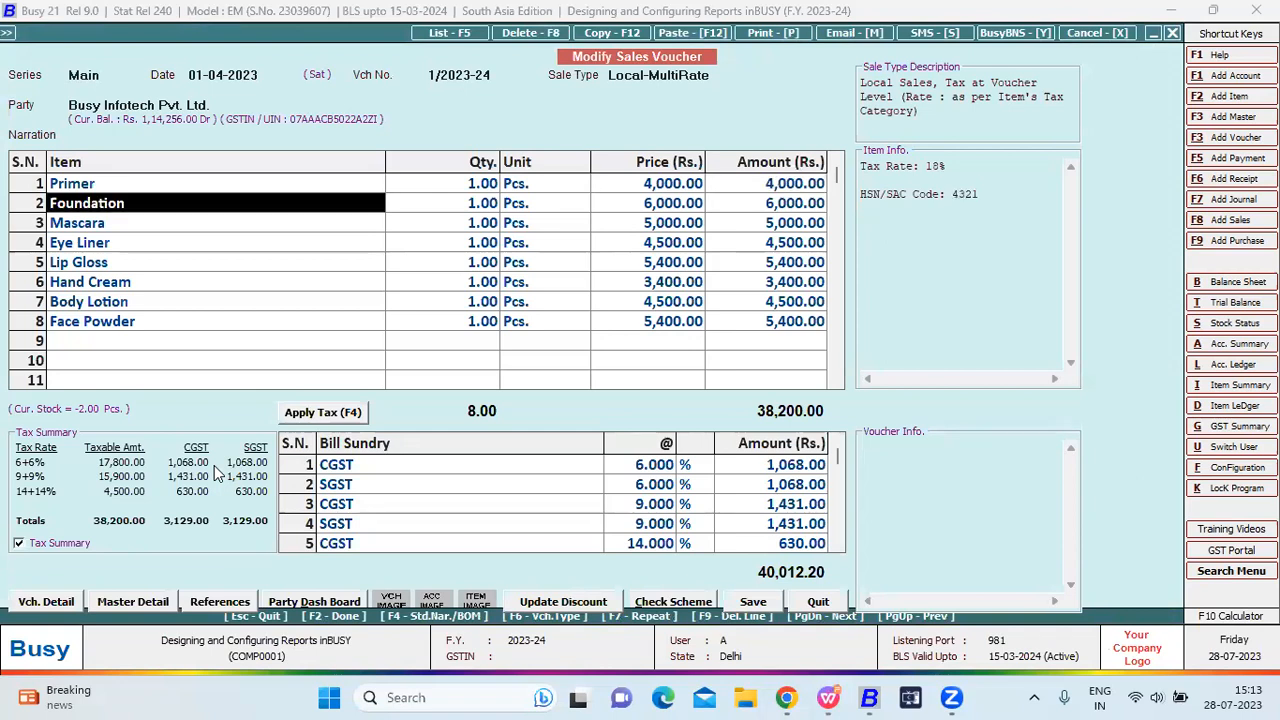
key("Return")
key("Return")
key("Return")
key("Return")
key("Return")
key("Escape")
key("Return")
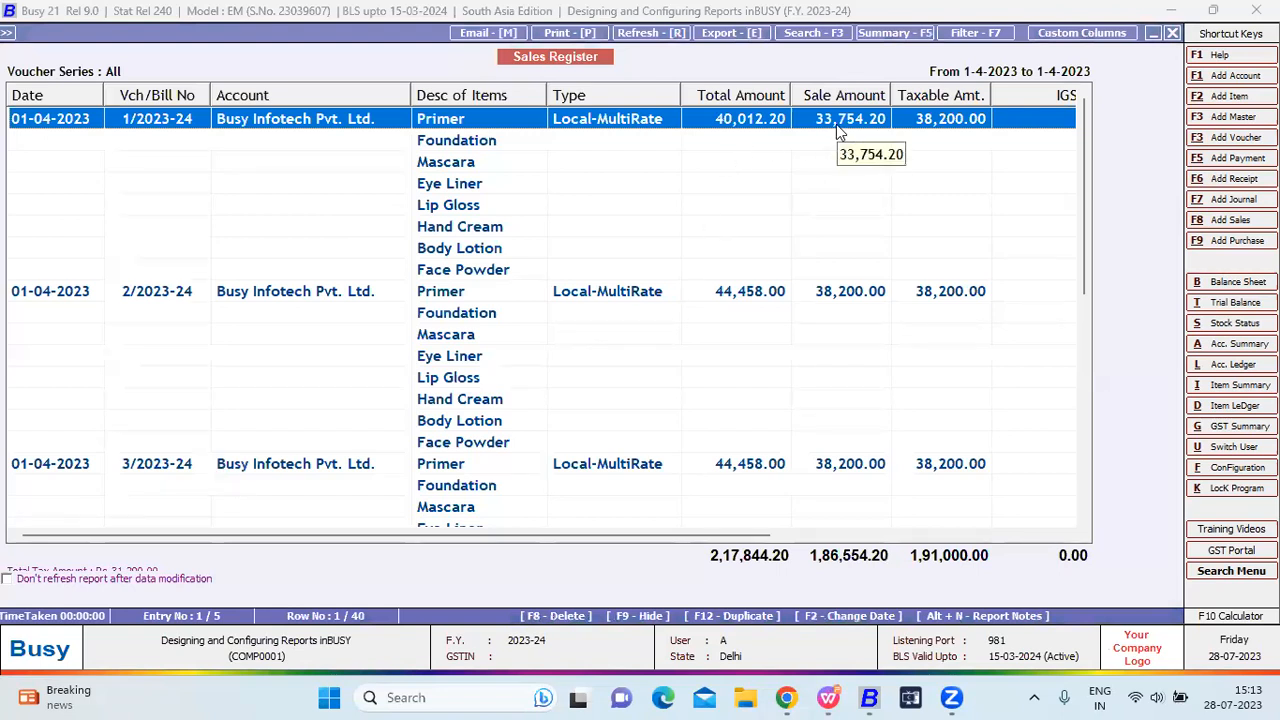
Apply a 10% Bill Sundry discount (4,445.80) to the first voucher and save it with F2.
key("Right")
key("Right")
key("Right")
key("Right")
key("Right")
key("Right")
key("Right")
key("Right")
key("Right")
key("Right")
key("Right")
key("Right")
key("Right")
key("Right")
key("Right")
key("Right")
key("Right")
key("Right")
key("Right")
key("Right")
key("Right")
key("Right")
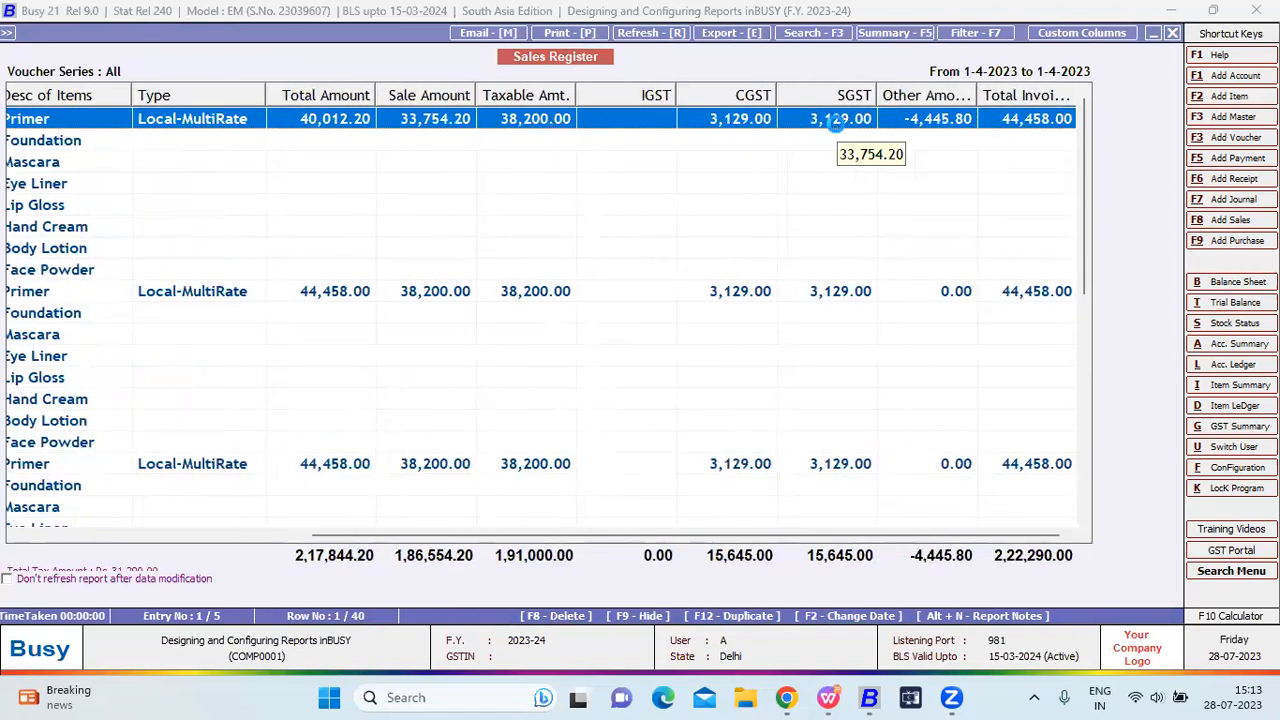
key("Return")
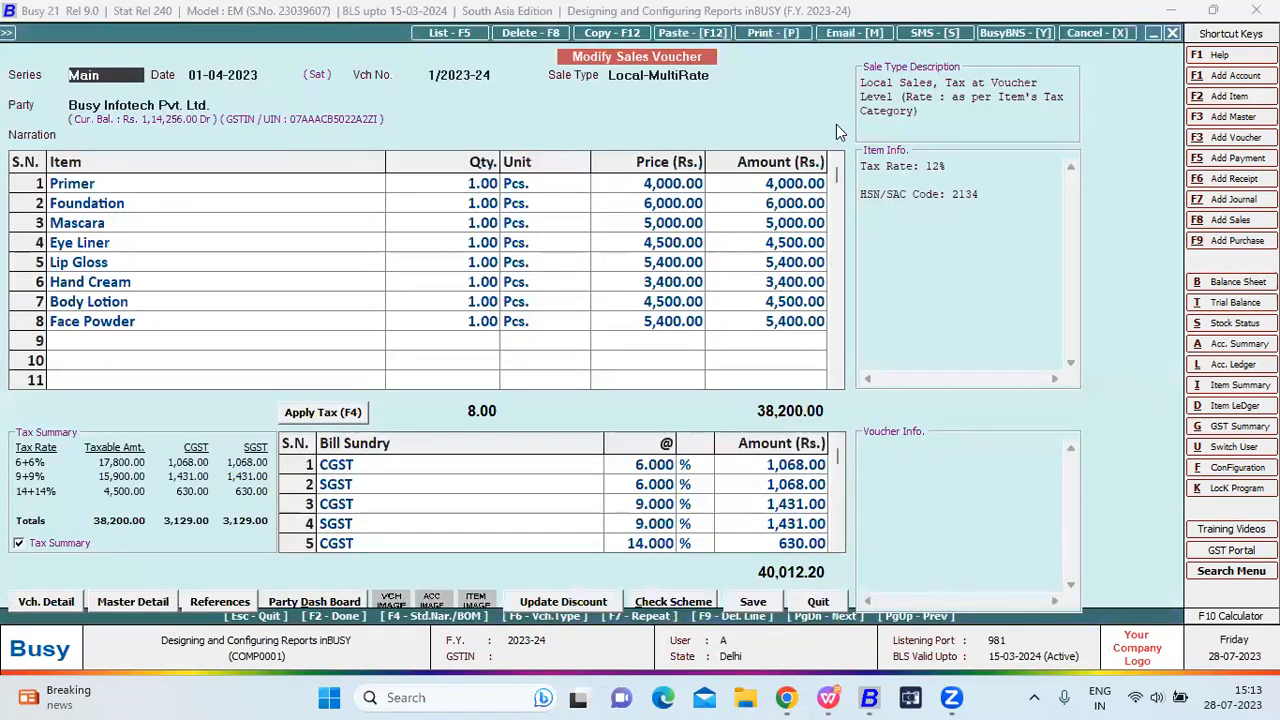
left_click(460, 533)
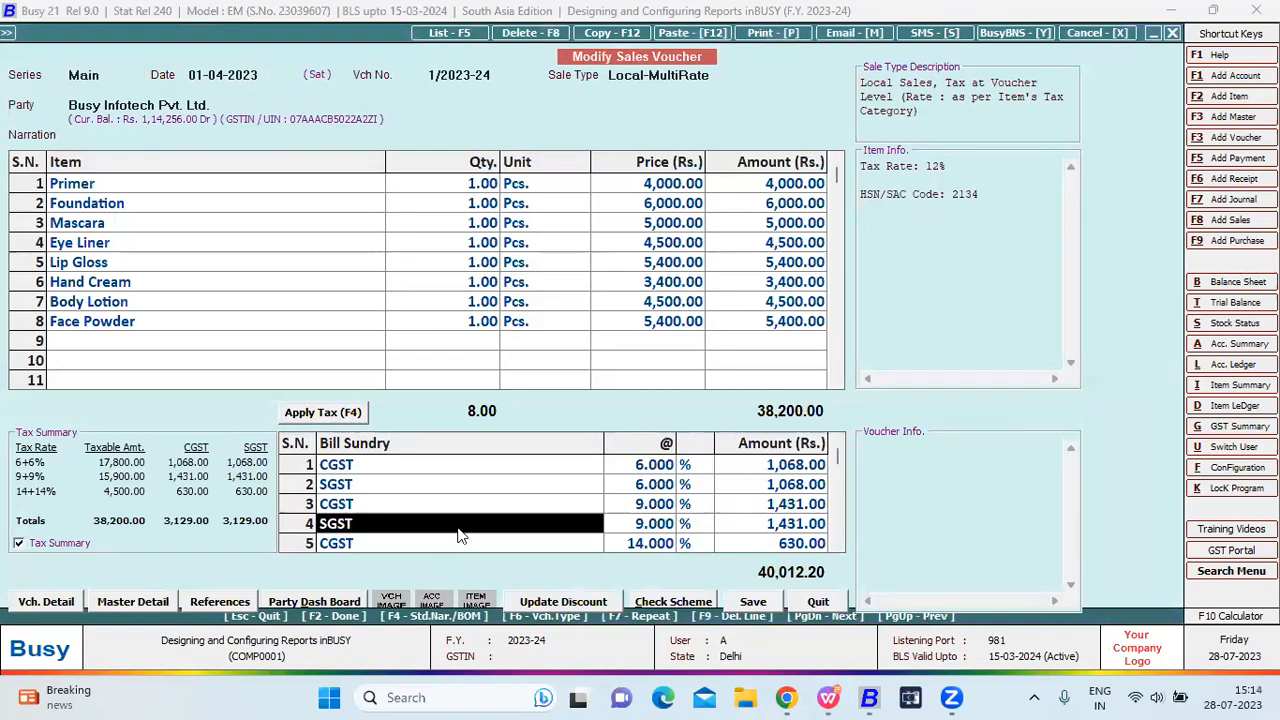
scroll(460, 535, "down", 3)
key("Return")
key("Return")
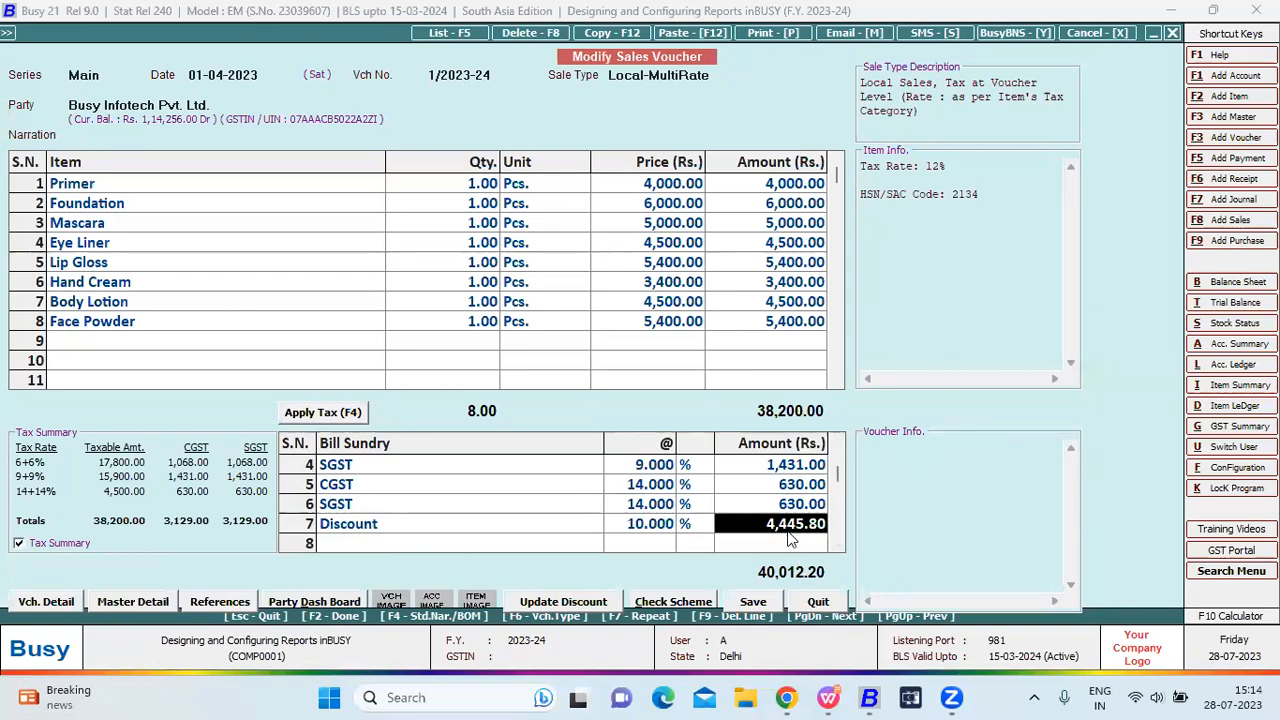
key("F2")
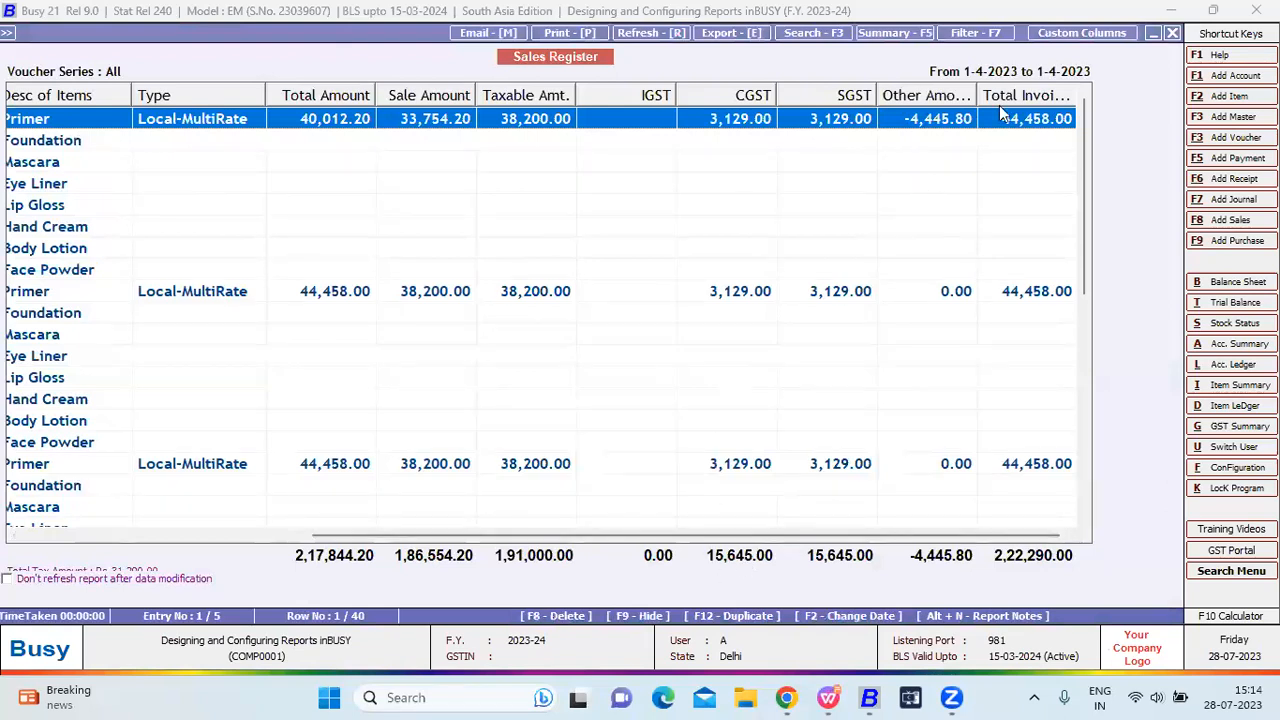
left_click(1082, 33)
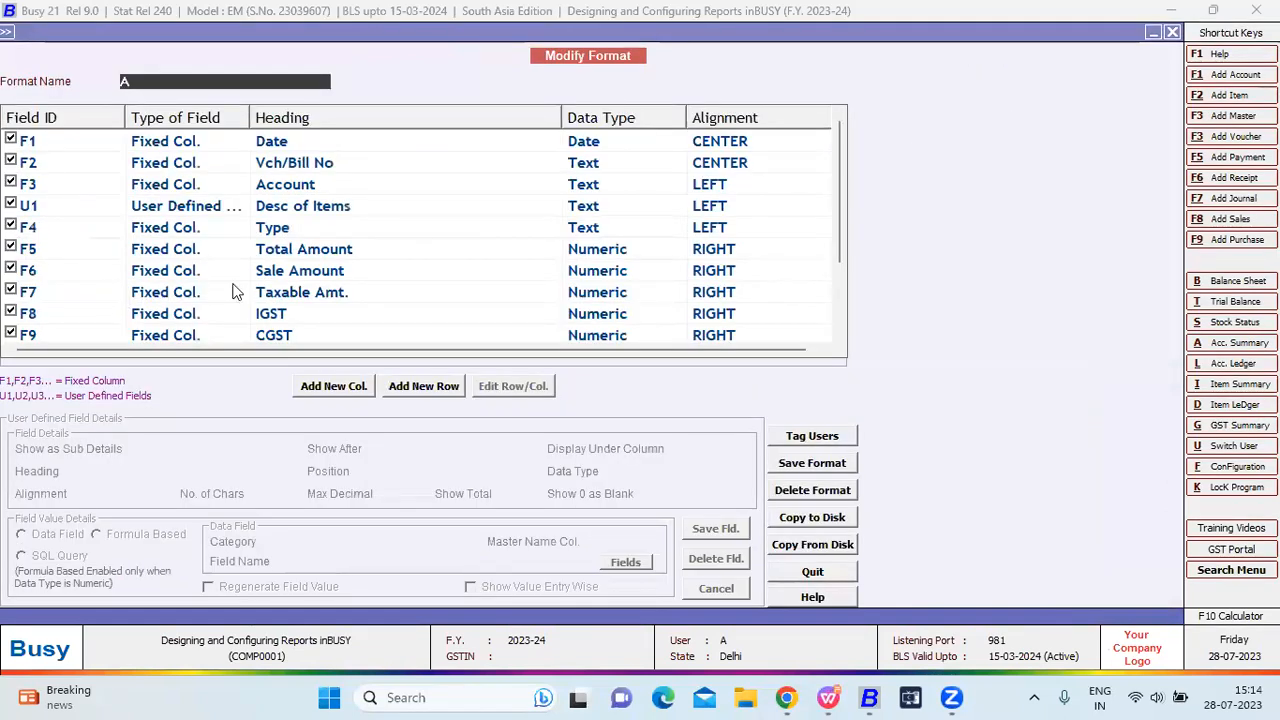
Open the U2 Total Invoice Value column, keeping Last Column, Numeric, 16 characters and 2 decimals.
scroll(234, 289, "down", 2)
double_click(206, 313)
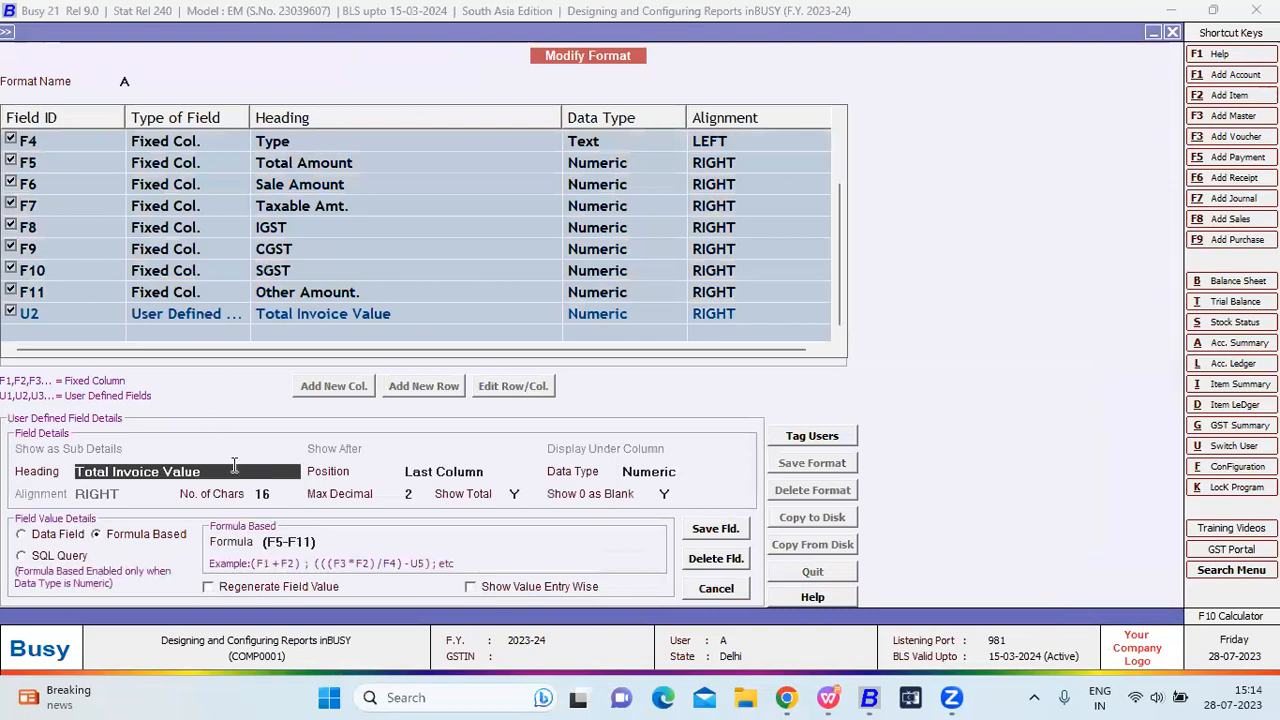
left_click_drag(221, 468, 70, 480)
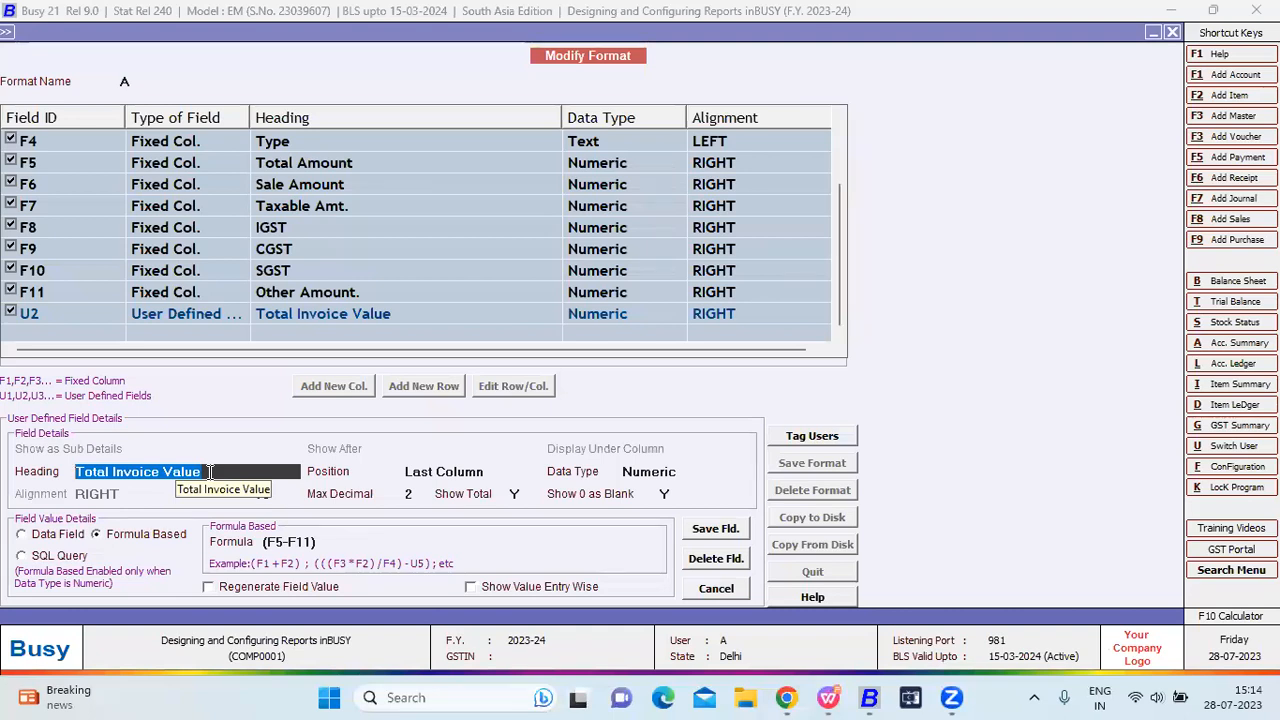
key("Return")
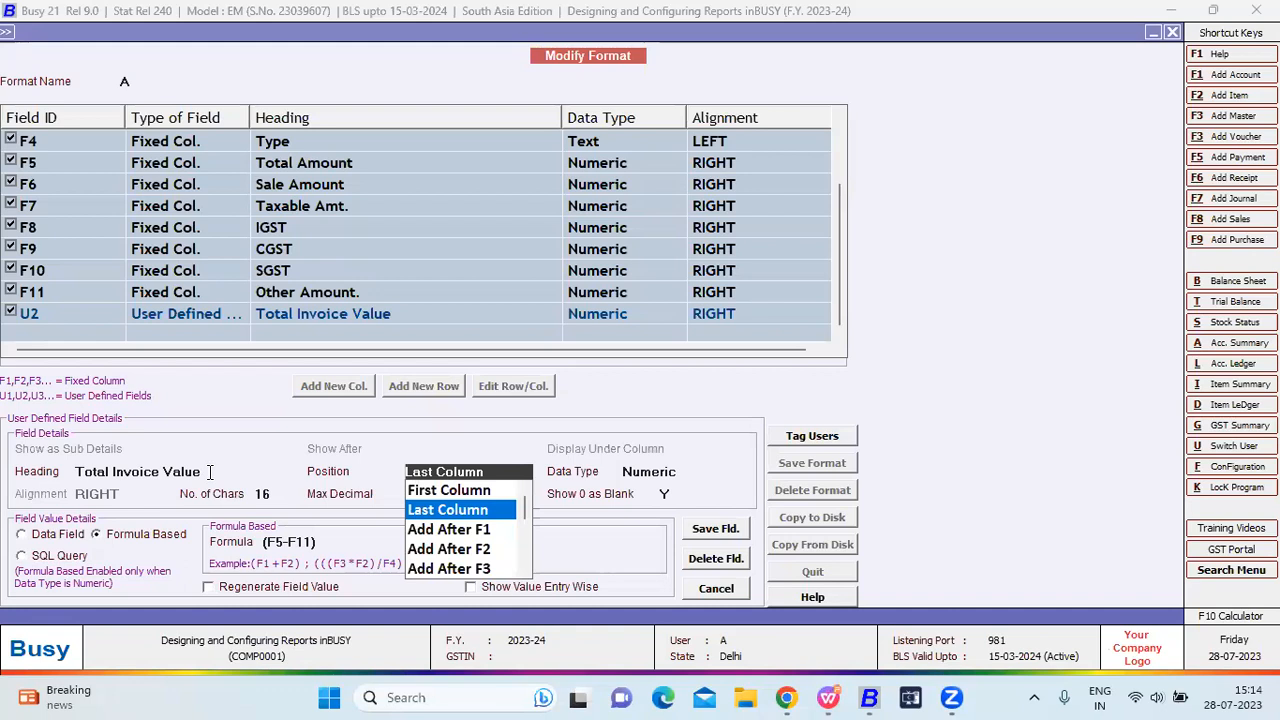
key("Return")
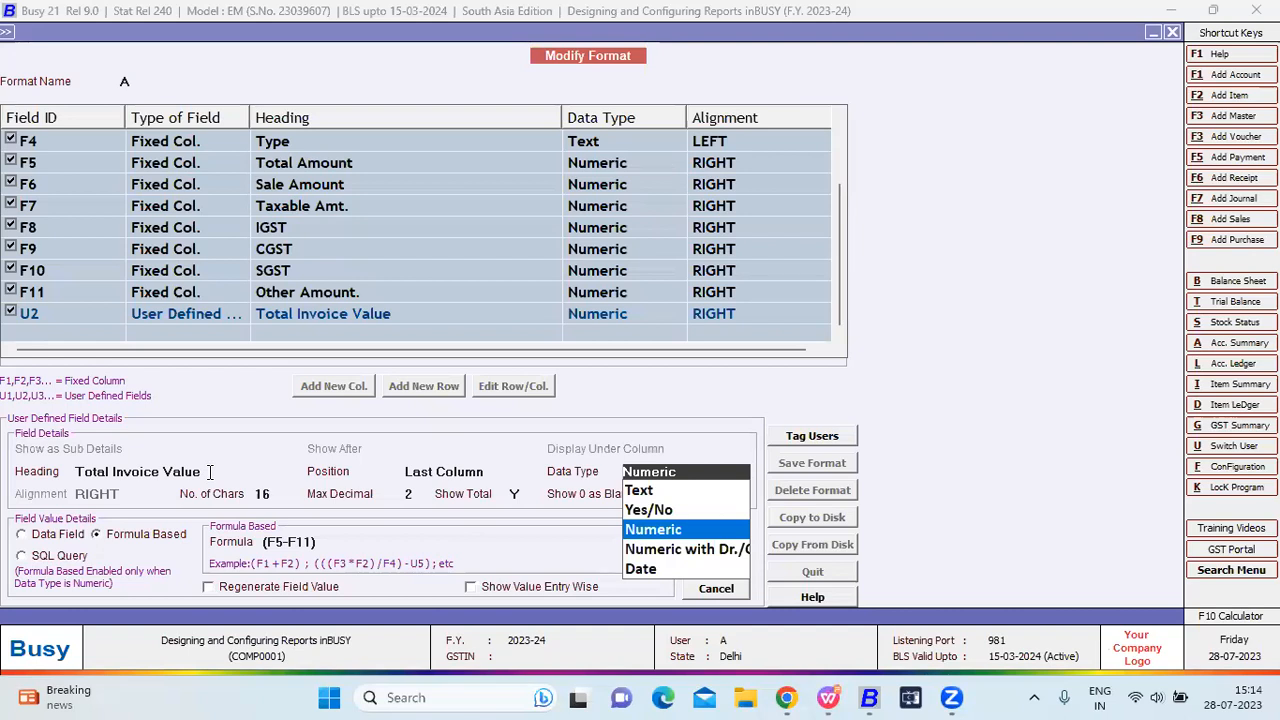
key("Return")
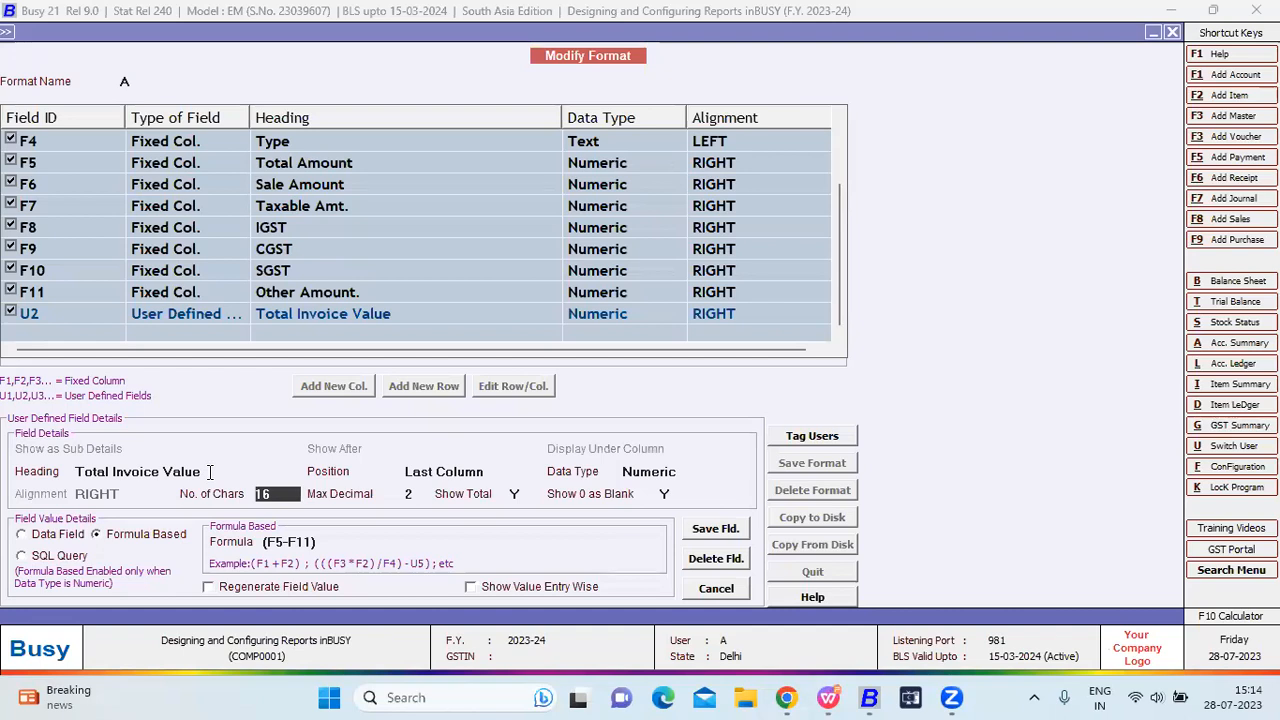
key("Return")
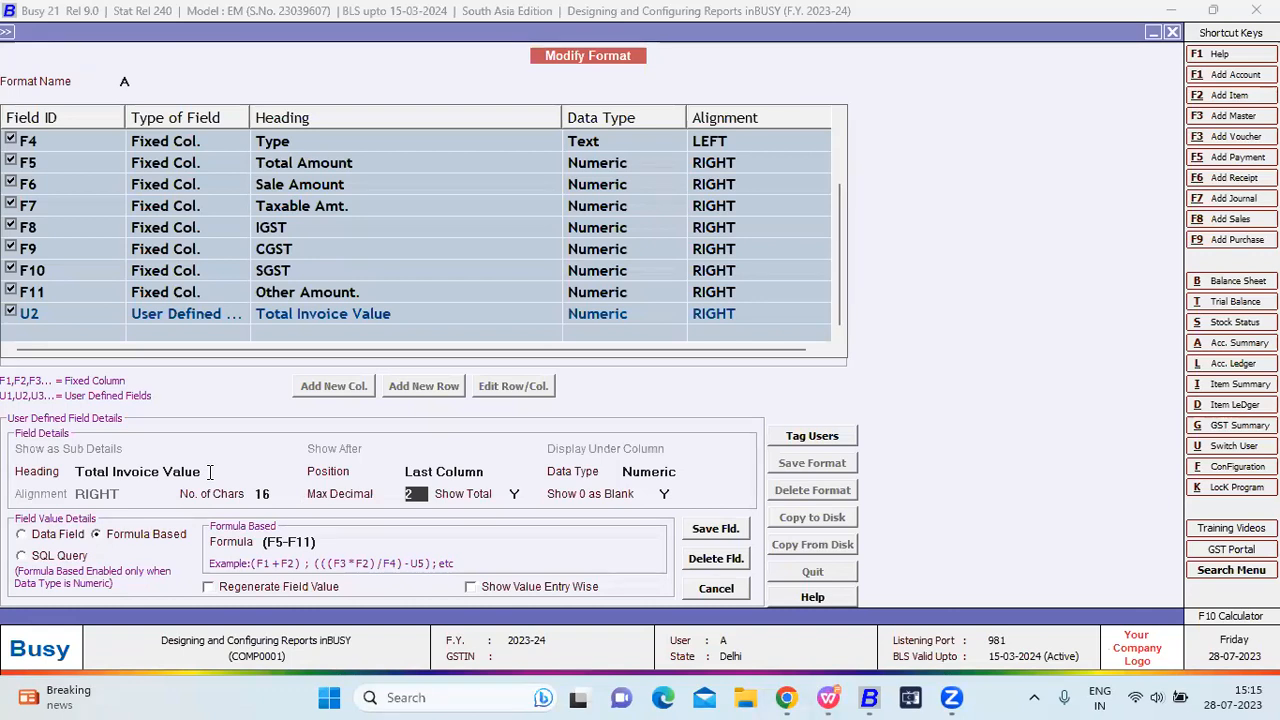
key("Return")
key("Return")
key("Return")
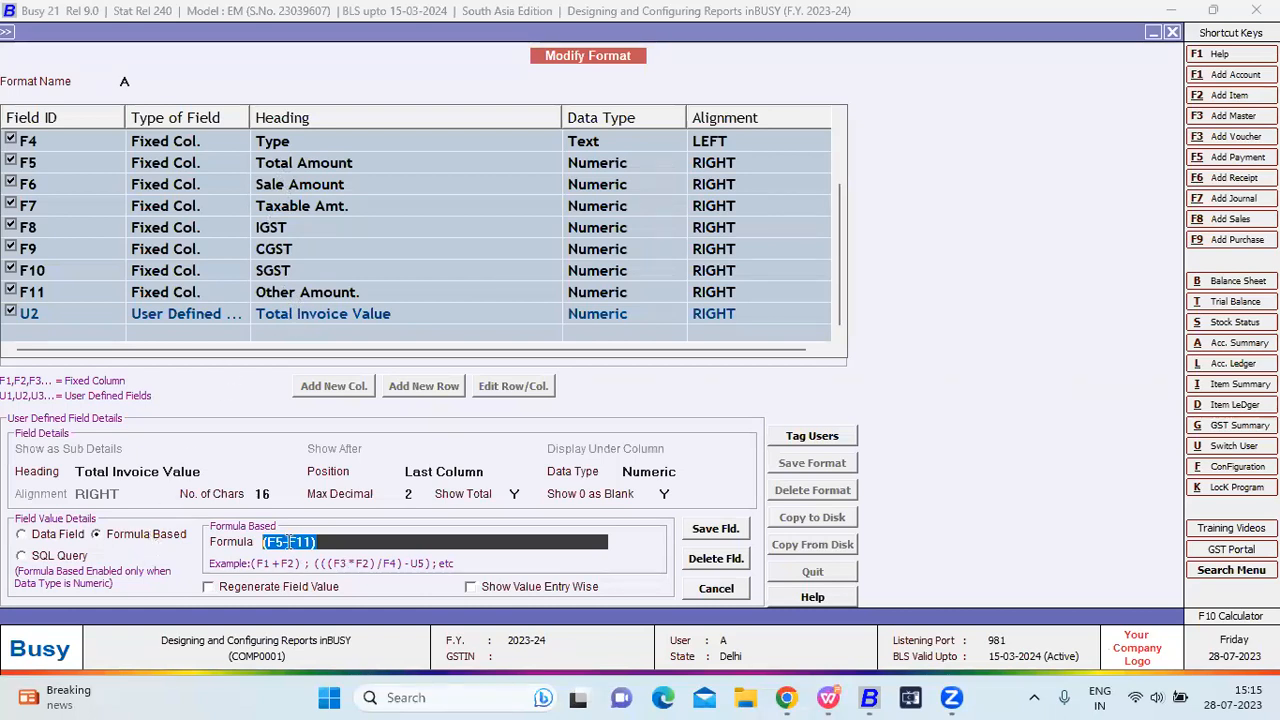
Change the Total Invoice Value formula to (F5+F11) and save the column.
key("BackSpace")
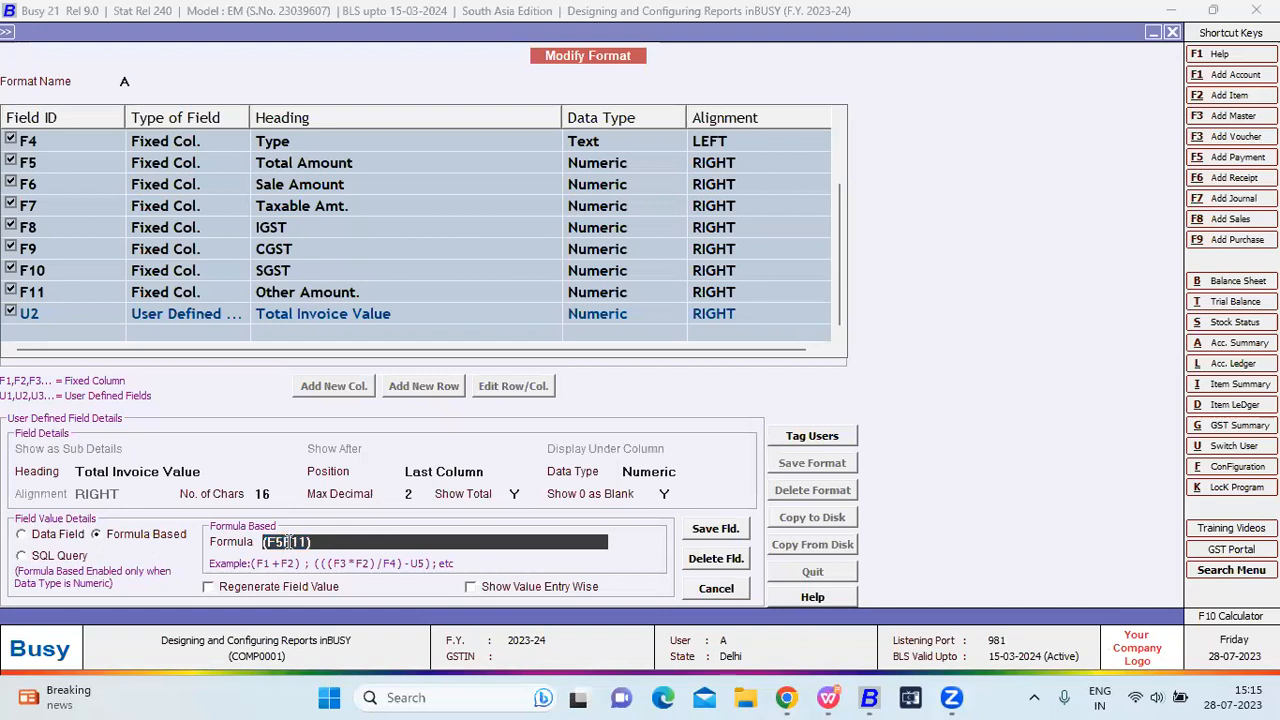
type("+")
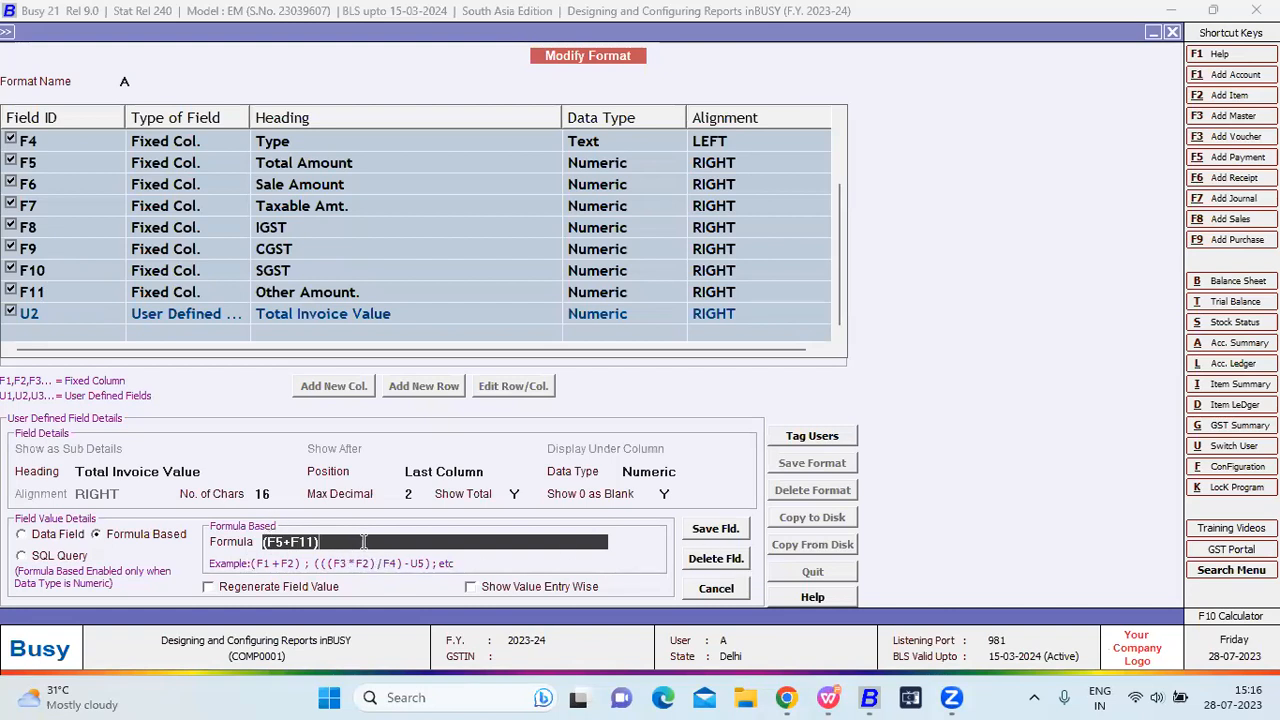
left_click(706, 532)
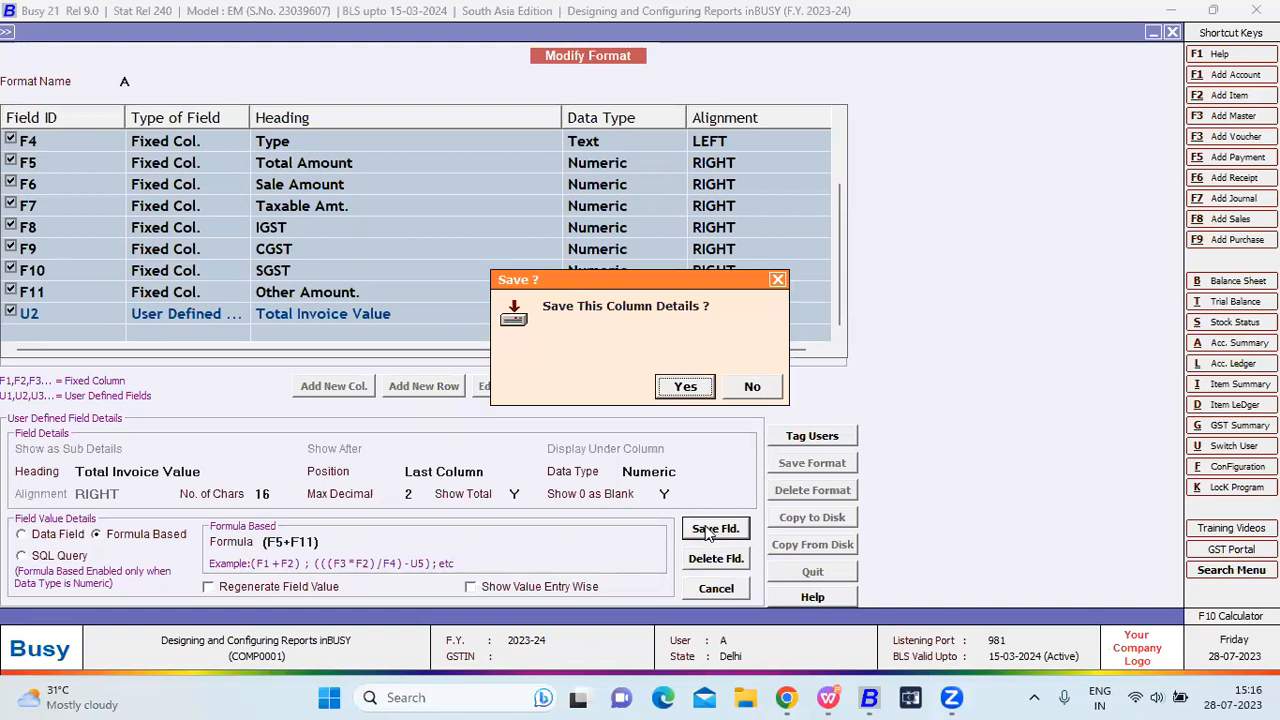
Confirm saving the revised column and format A, and close the format editor.
left_click(760, 384)
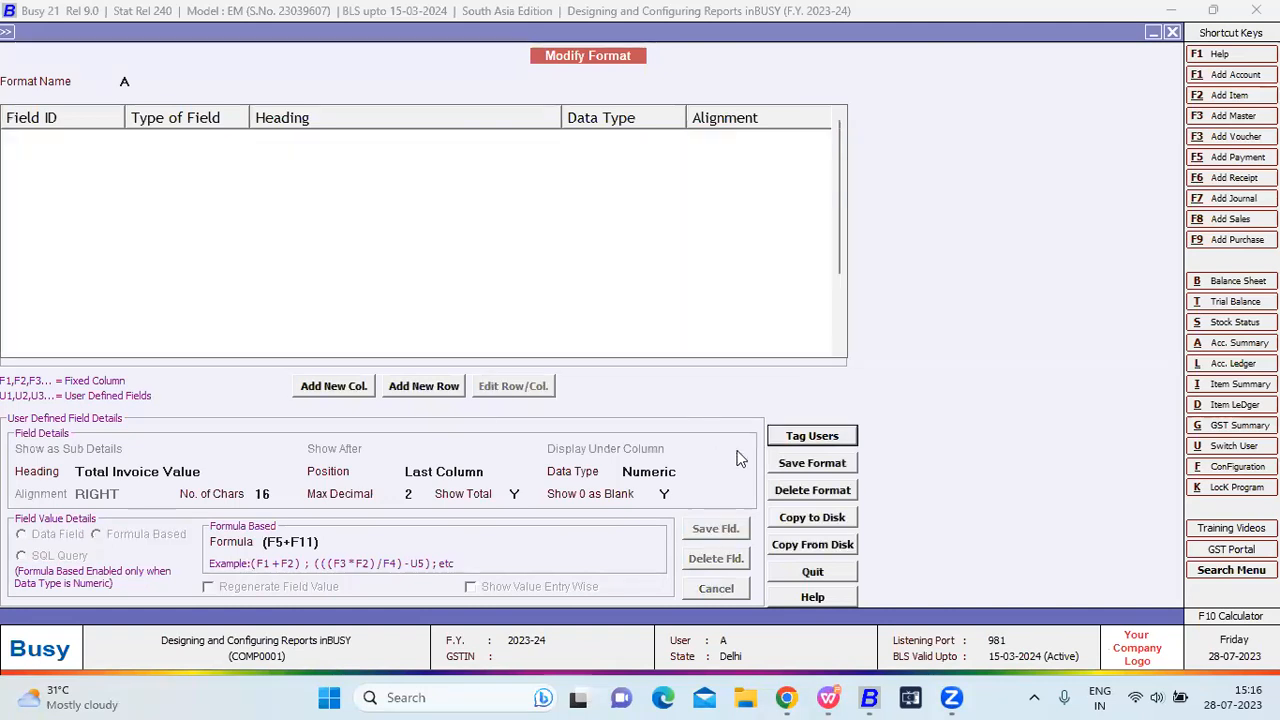
left_click(795, 463)
left_click(666, 394)
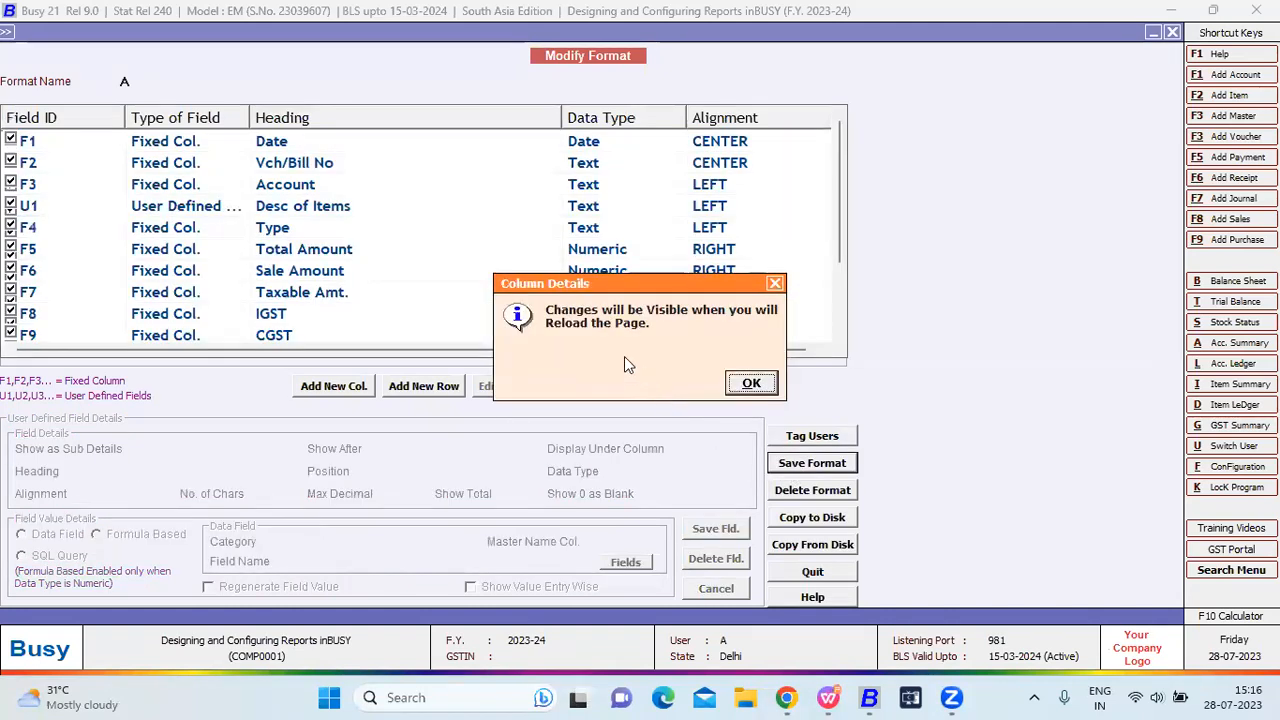
key("Return")
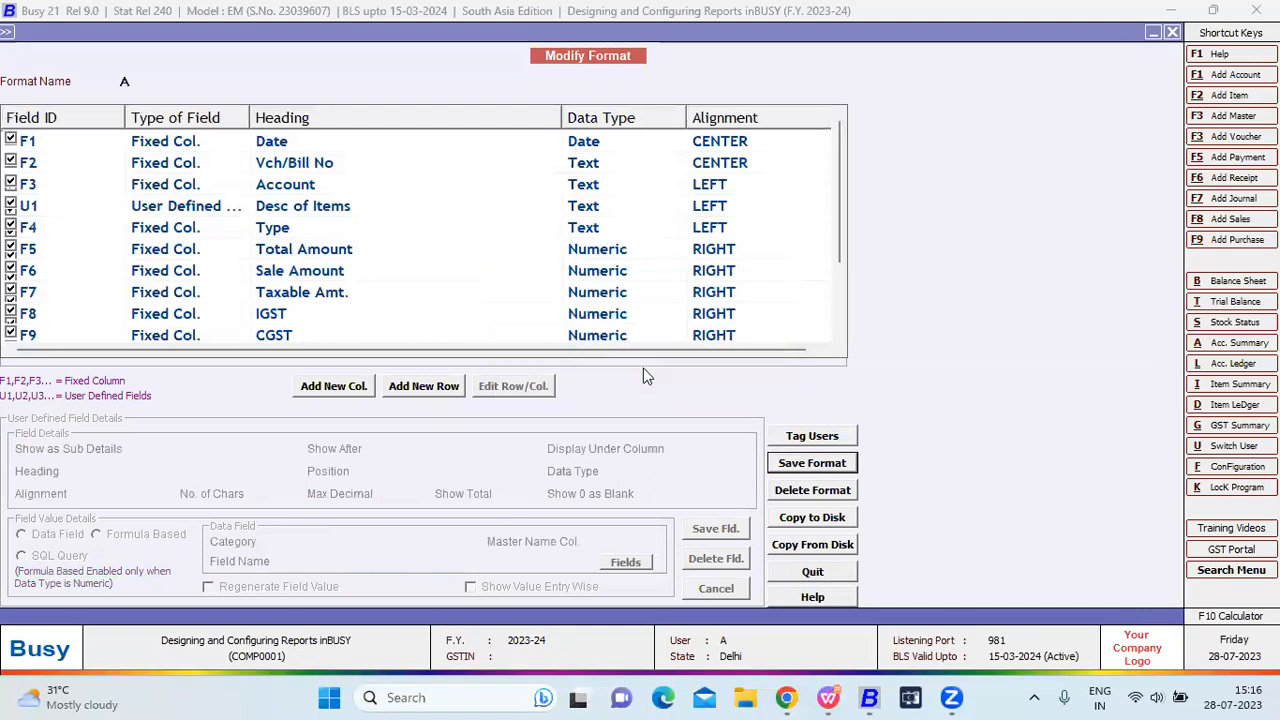
key("Return")
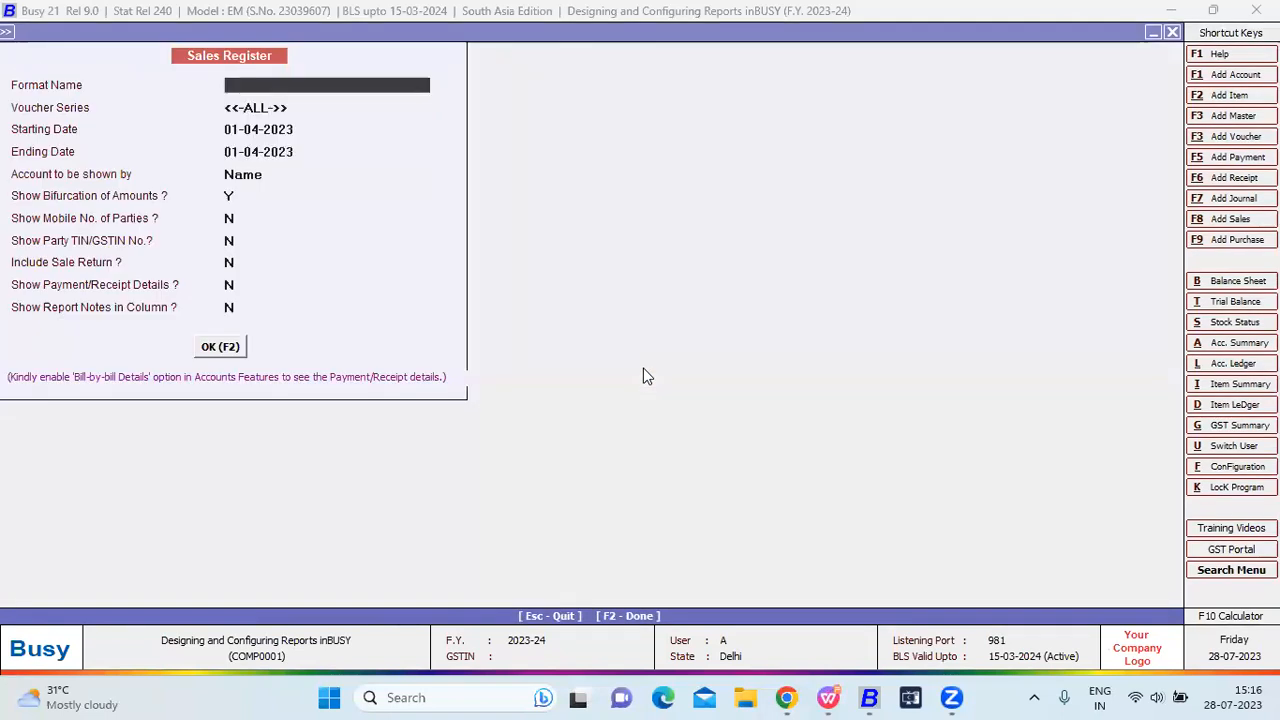
Regenerate the Sales Register using format A.
key("Escape")
key("Return")
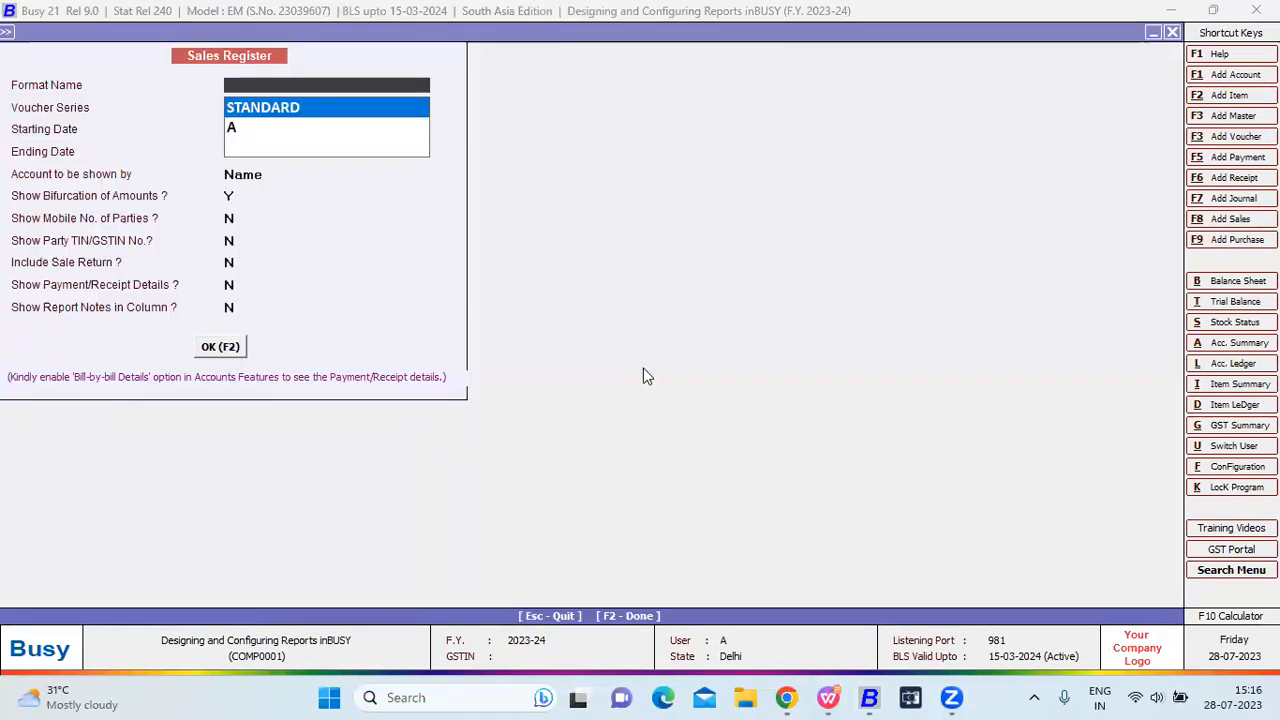
key("Down")
key("Return")
key("Return")
key("F2")
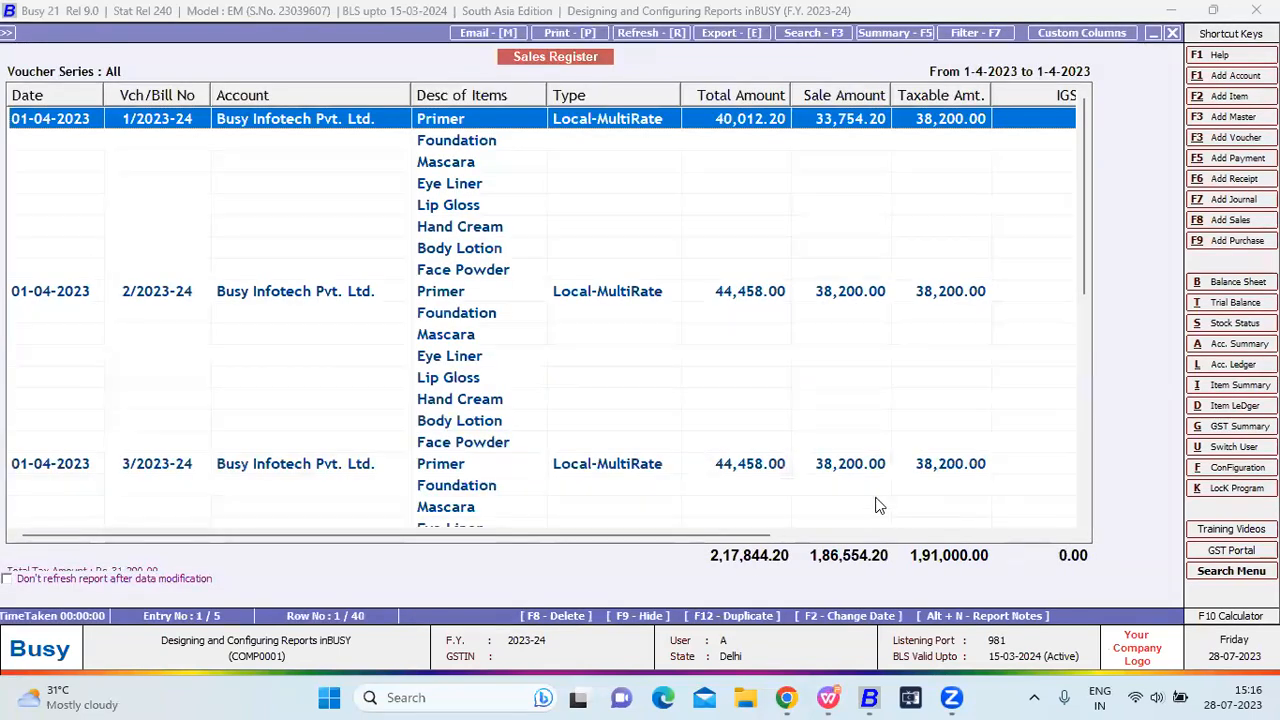
Widen the Total Invoice column to show the first voucher's total of 35,566.40.
left_click(907, 536)
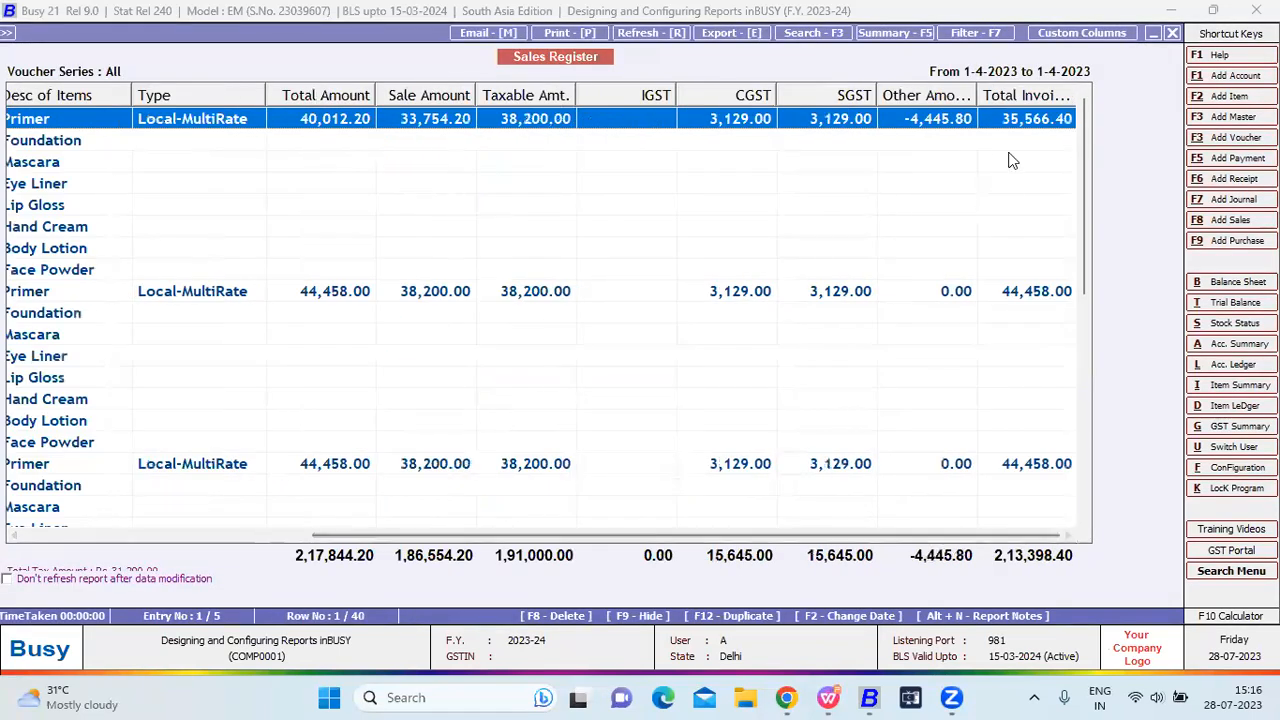
left_click_drag(1076, 101, 1091, 103)
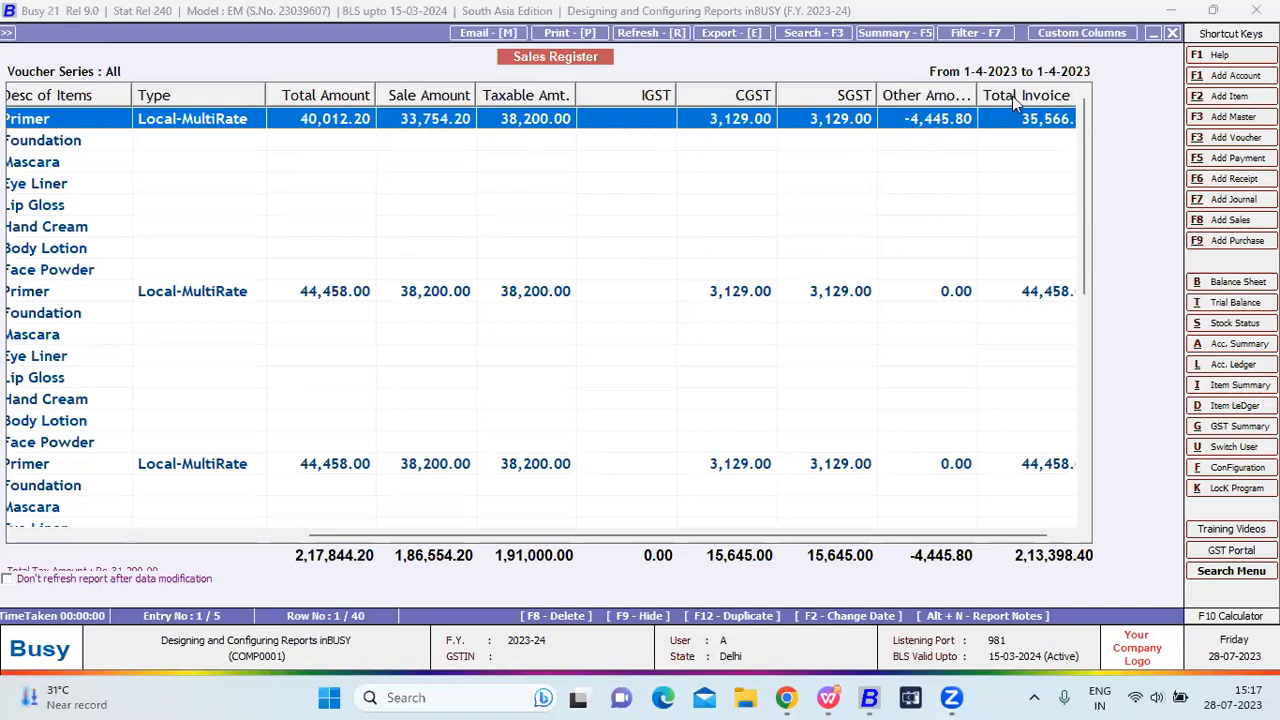
left_click(1042, 533)
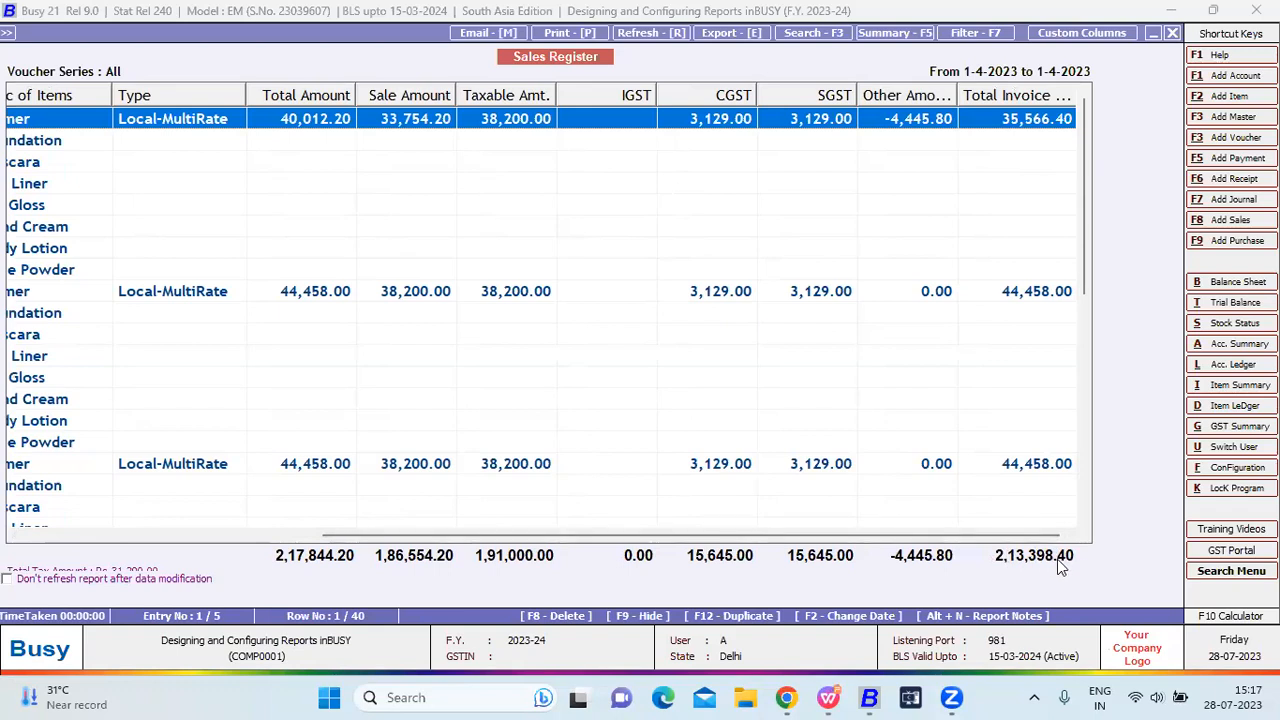
scroll(1010, 138, "down", 7)
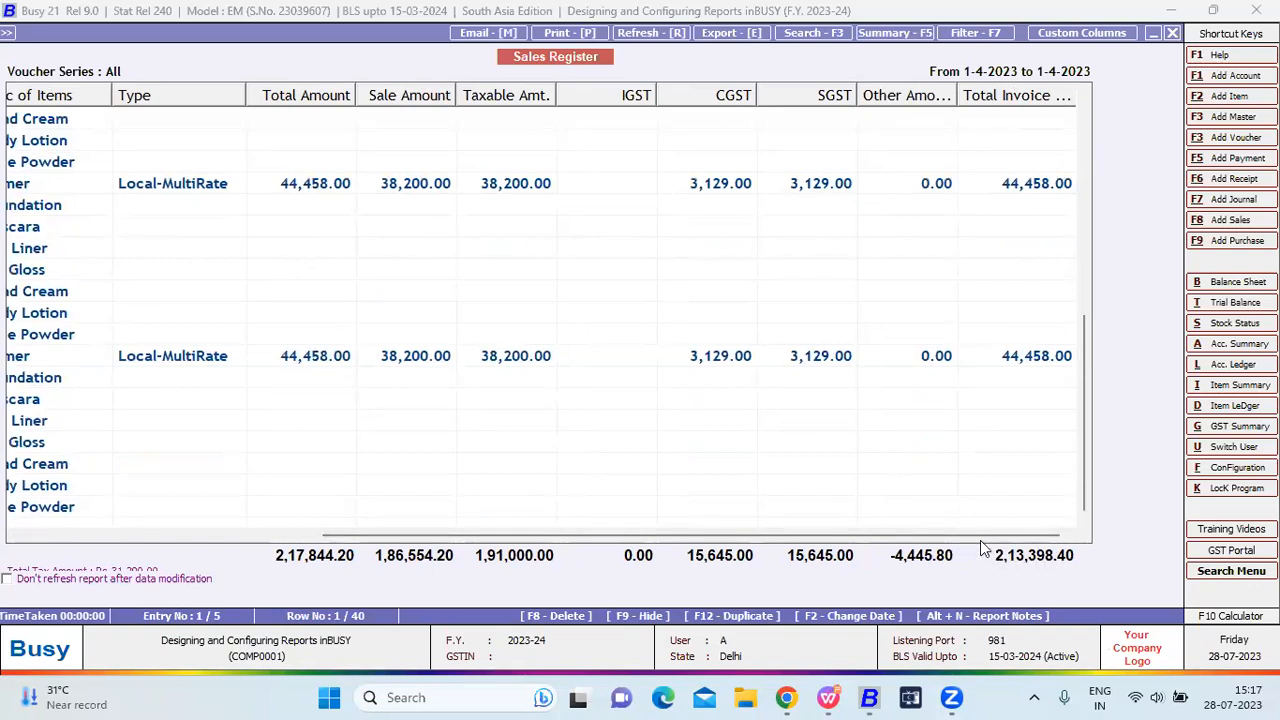
left_click(1081, 33)
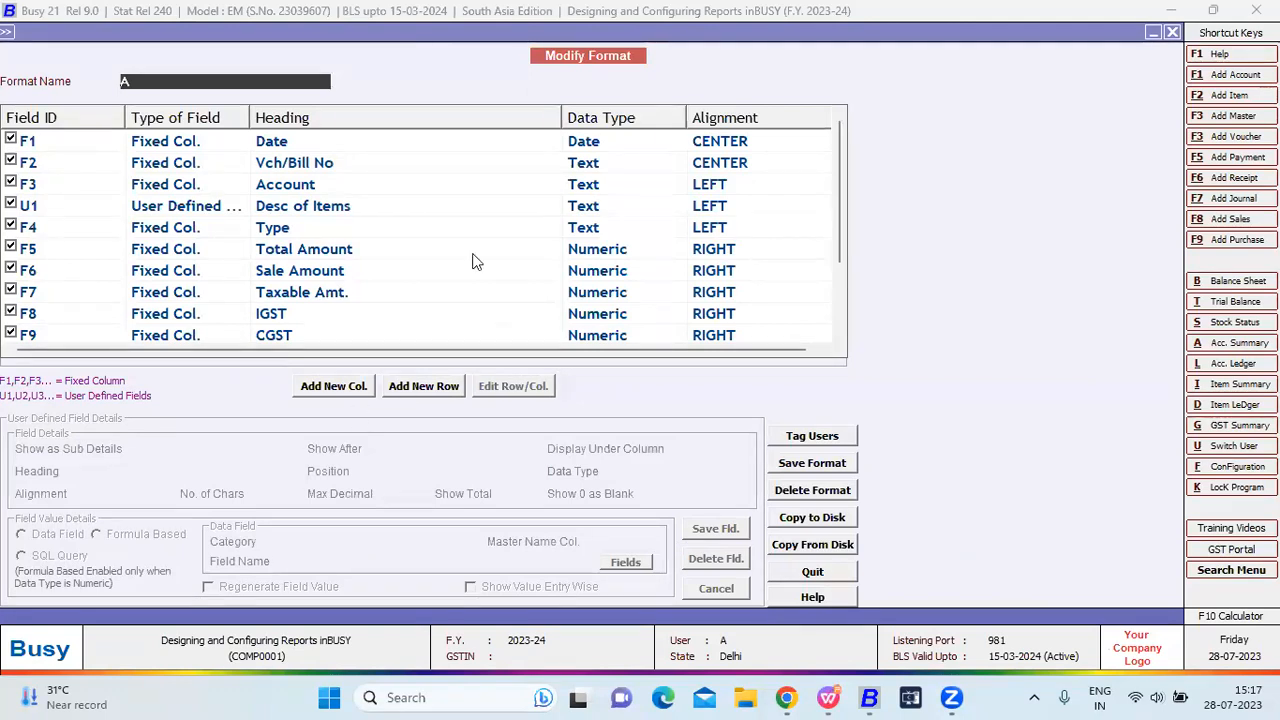
Define a new Item Qty column after U1: Numeric, 16 characters, 2 decimals, with totals.
left_click(322, 388)
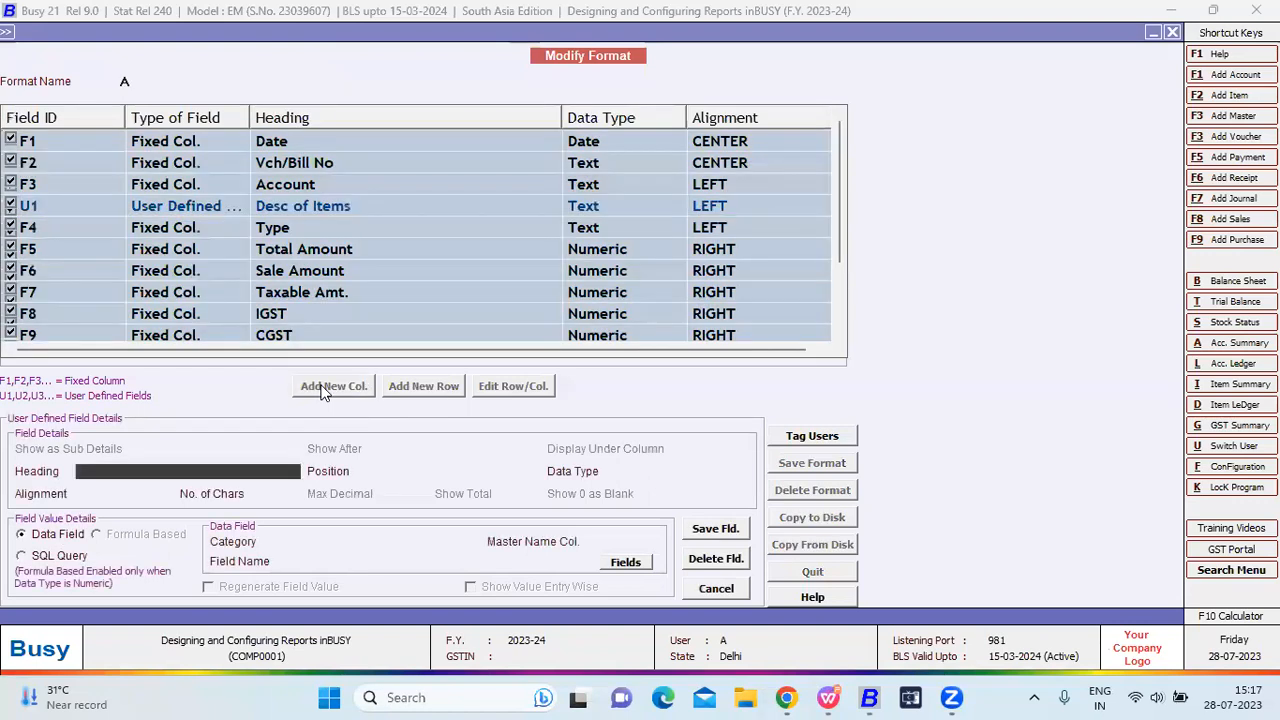
type("Item Qty")
key("Return")
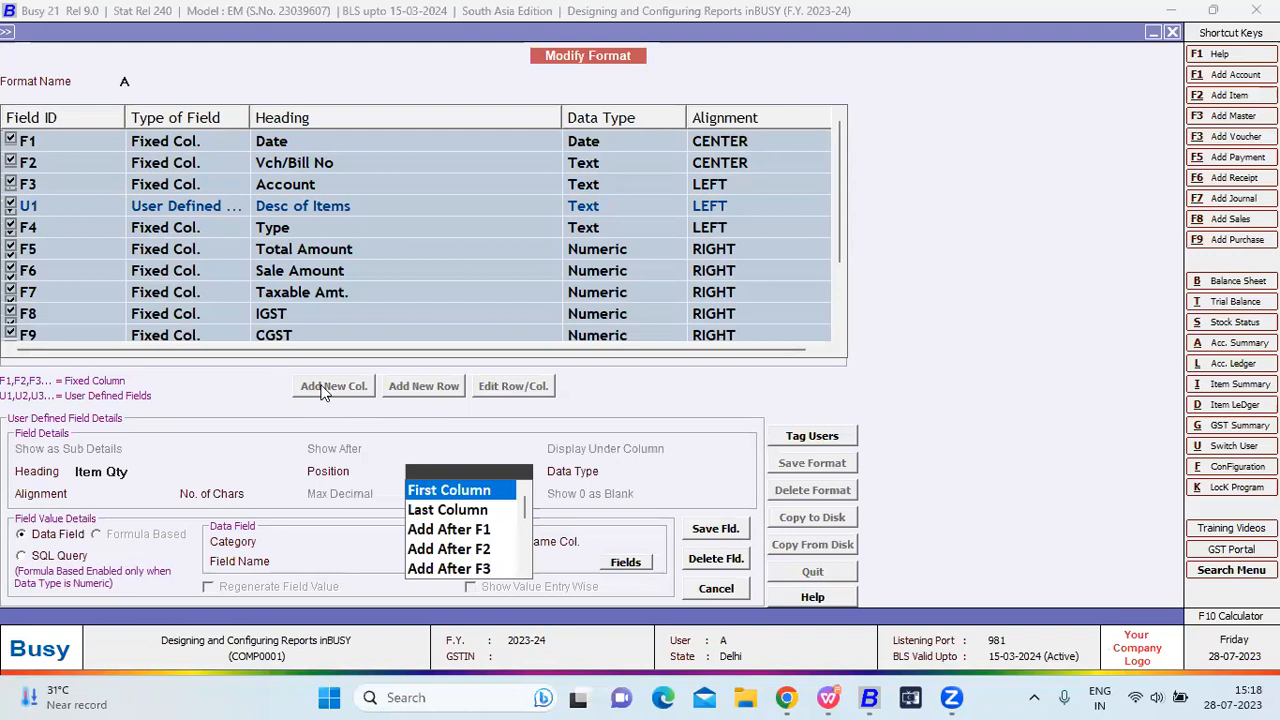
key("Down")
key("Down")
key("Down")
key("Down")
key("Down")
key("Down")
key("Down")
key("Down")
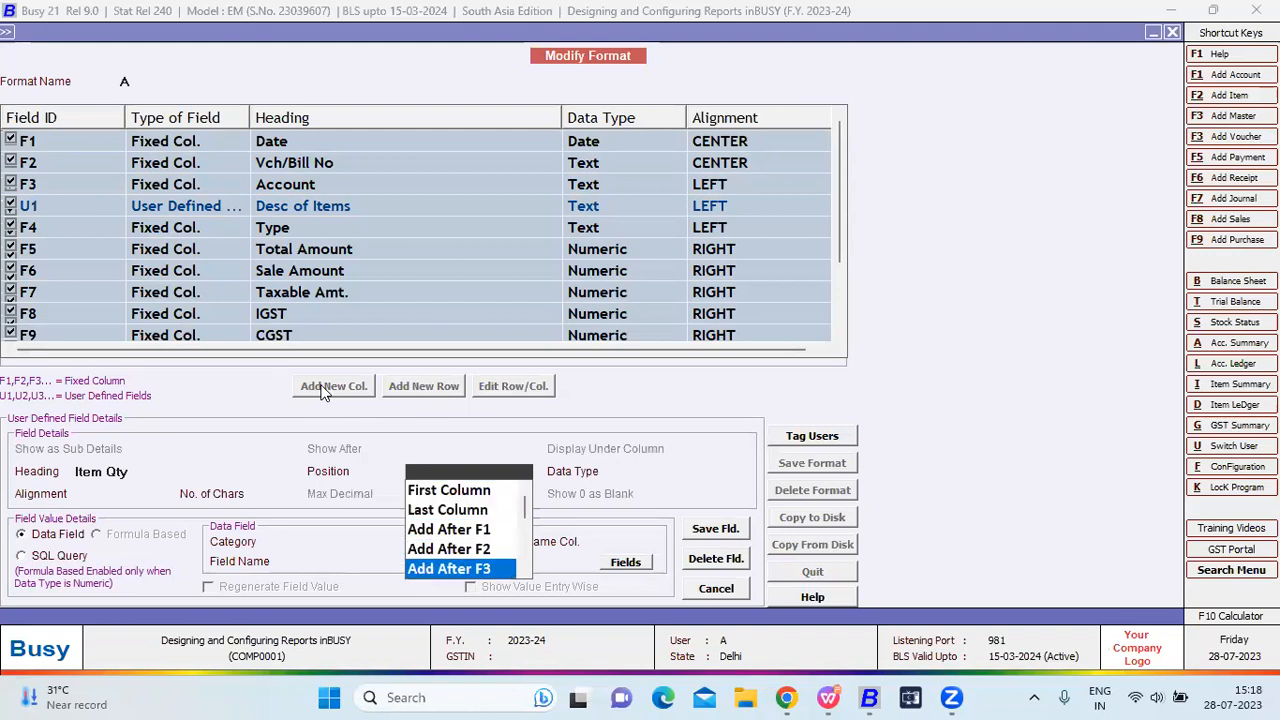
key("Down")
key("Down")
key("Down")
key("Down")
key("Down")
key("Down")
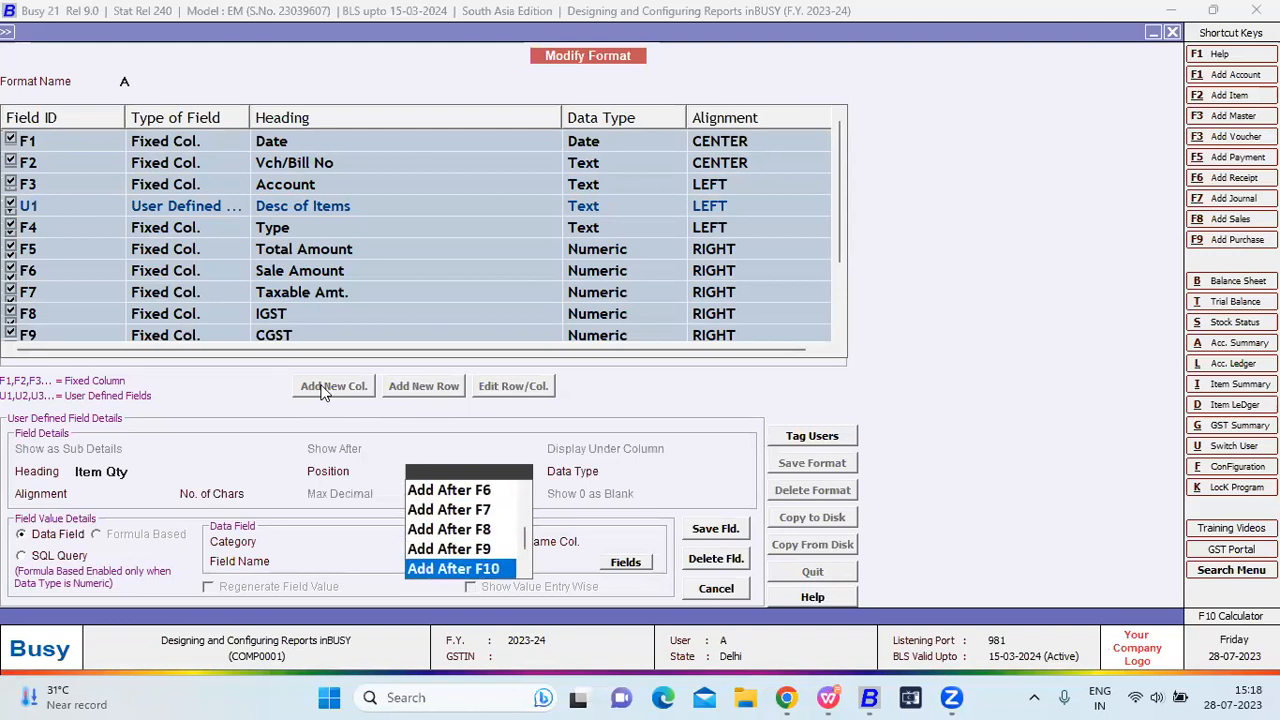
key("Up")
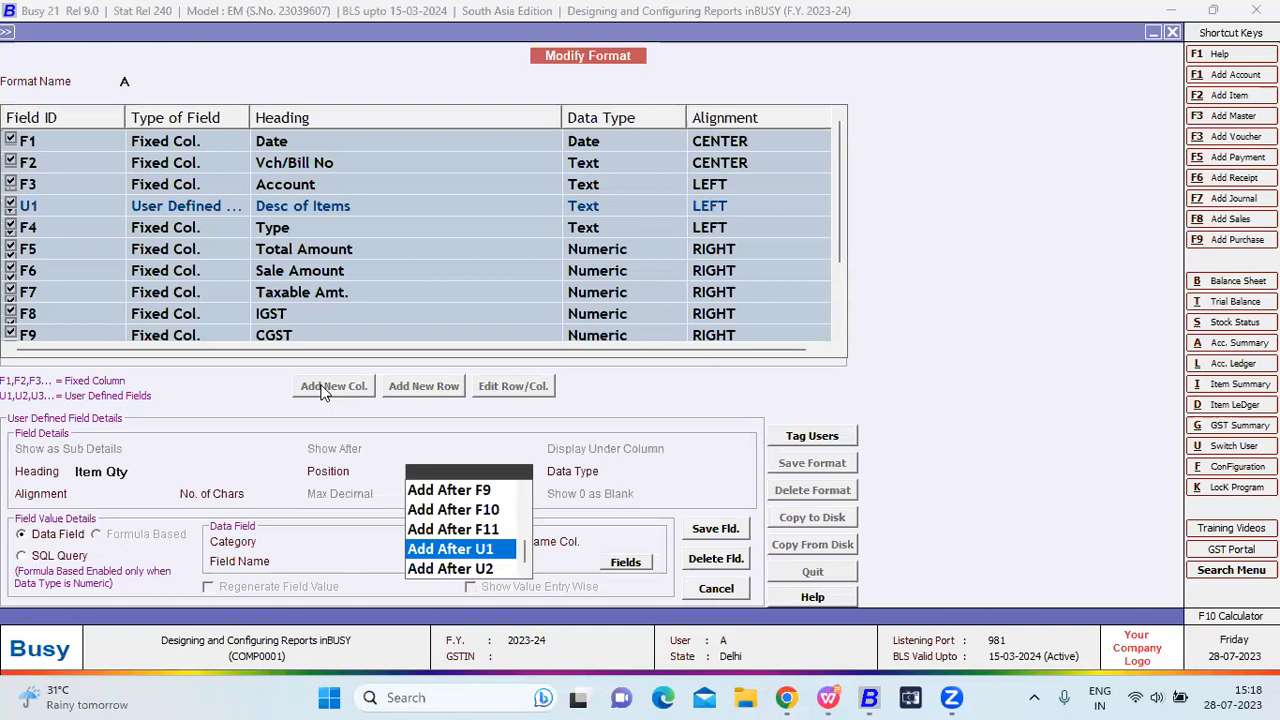
key("Return")
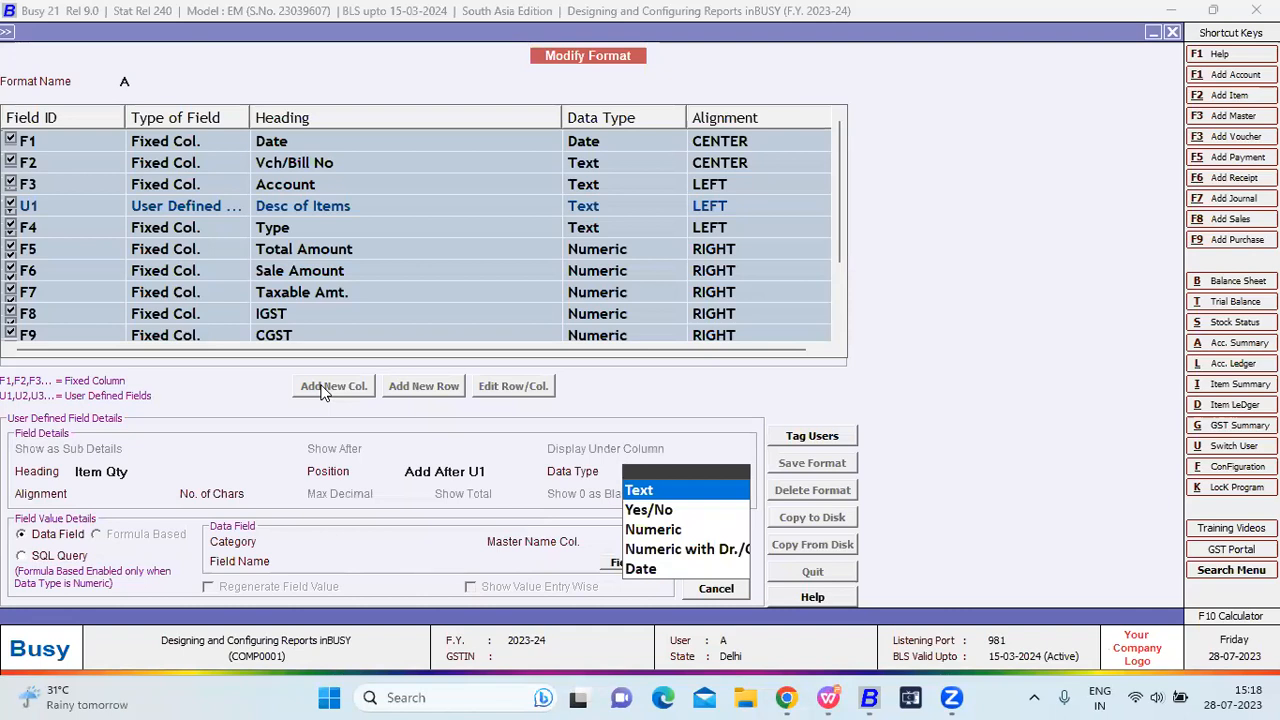
key("Down")
key("Down")
key("Return")
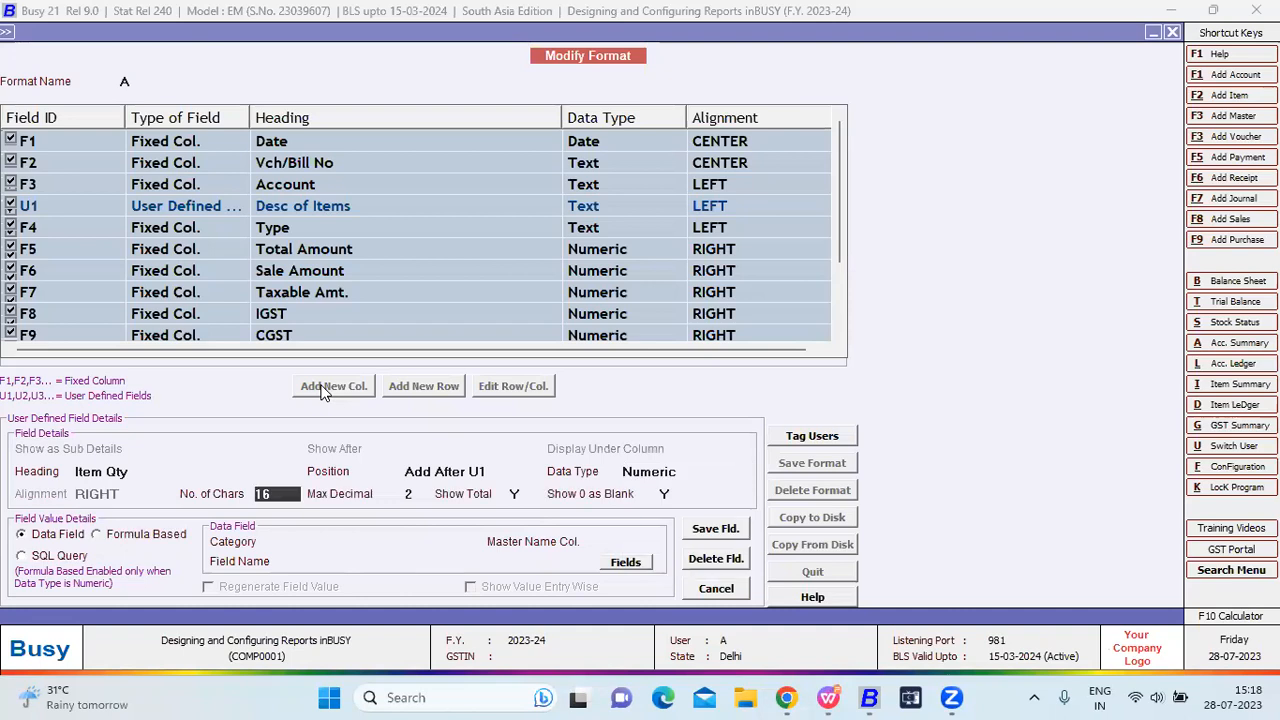
key("Return")
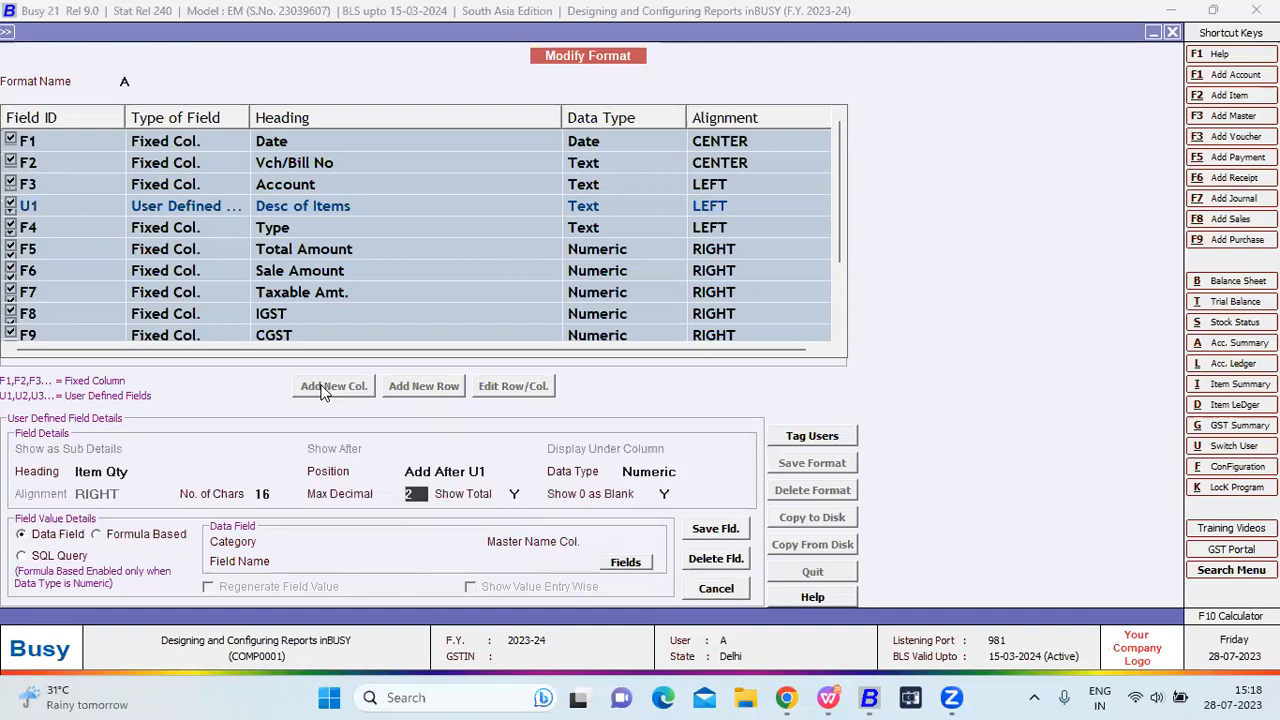
key("Return")
key("Return")
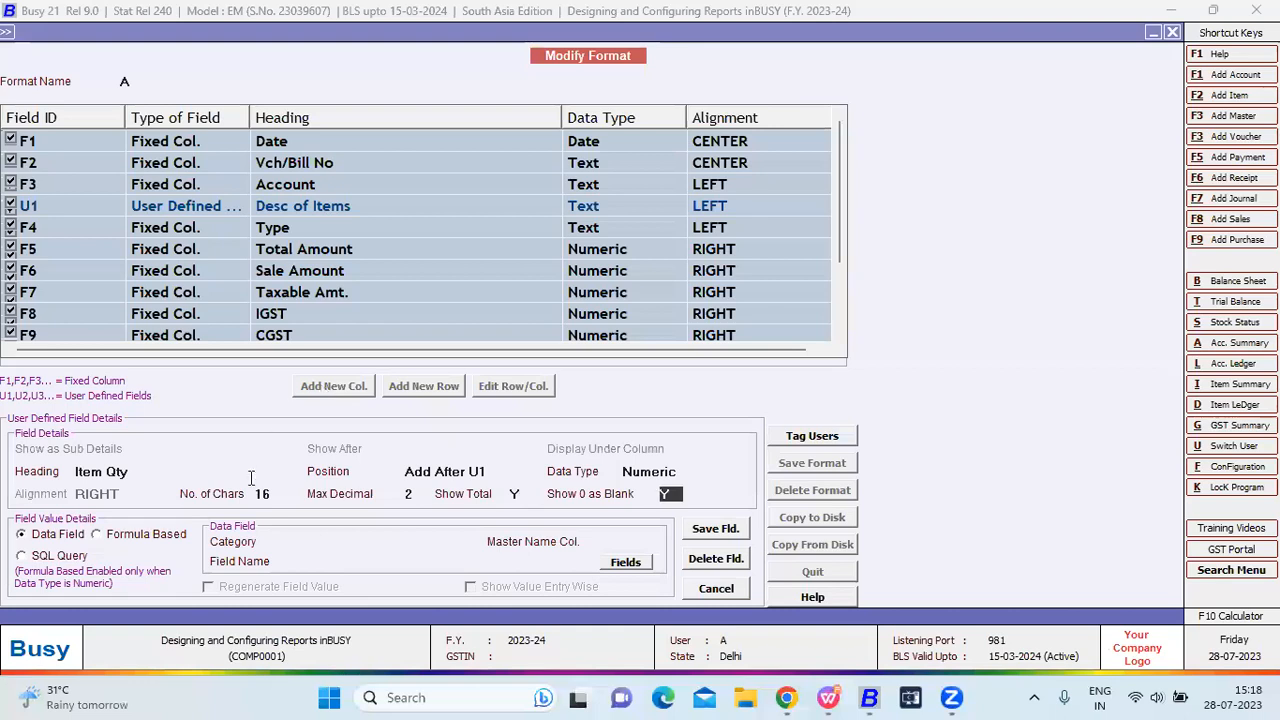
Set the category to Inventory Vouchers(Body) and browse the ITEM fields for a quantity field.
left_click(316, 541)
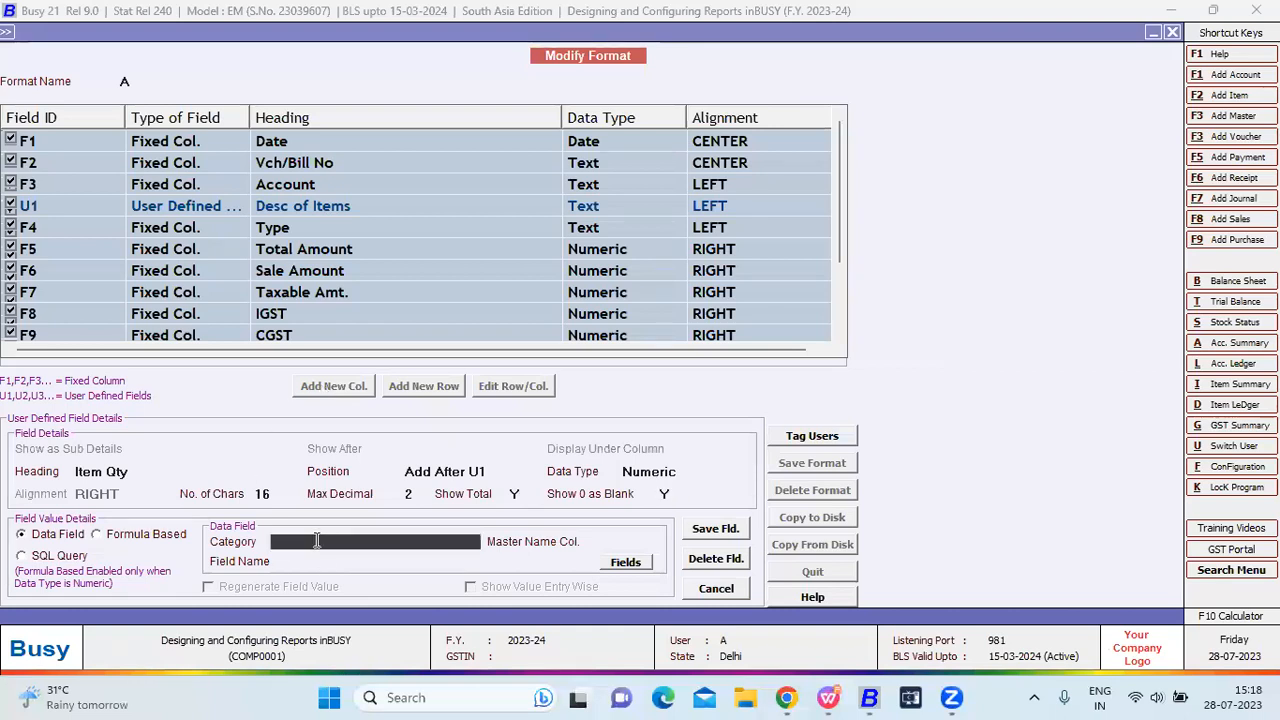
key("Down")
key("Down")
key("Down")
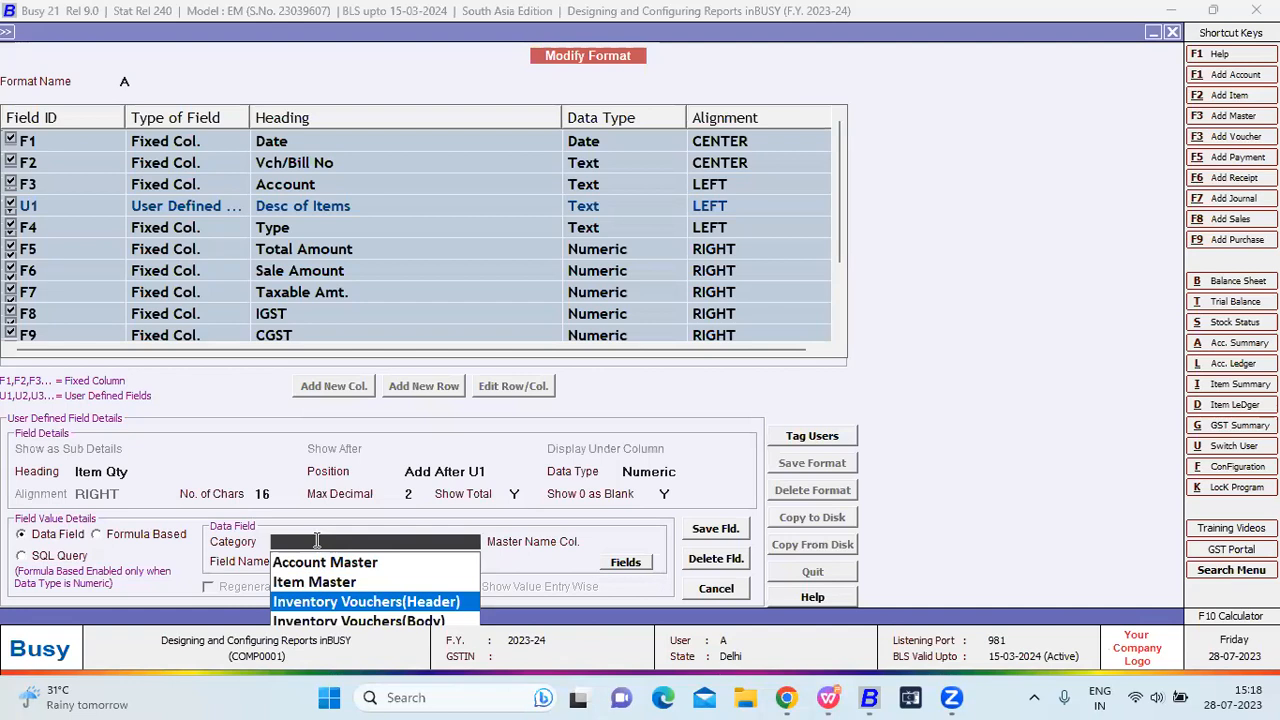
key("Return")
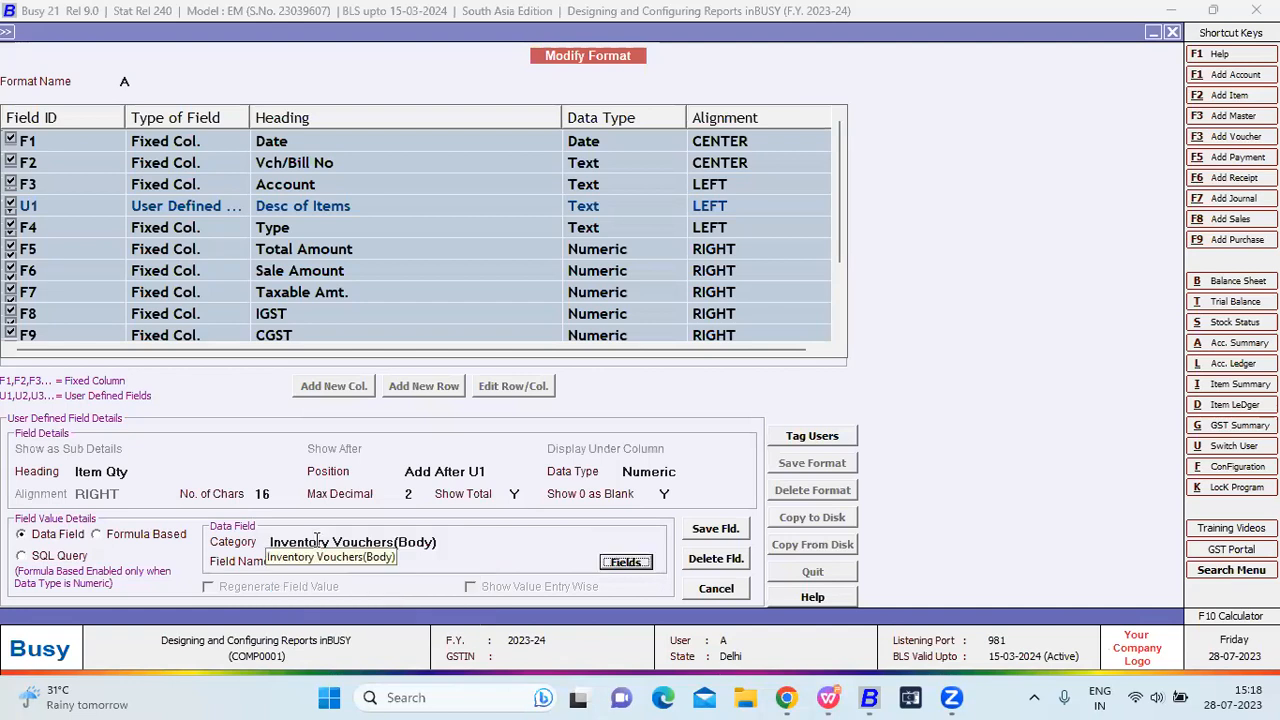
key("Return")
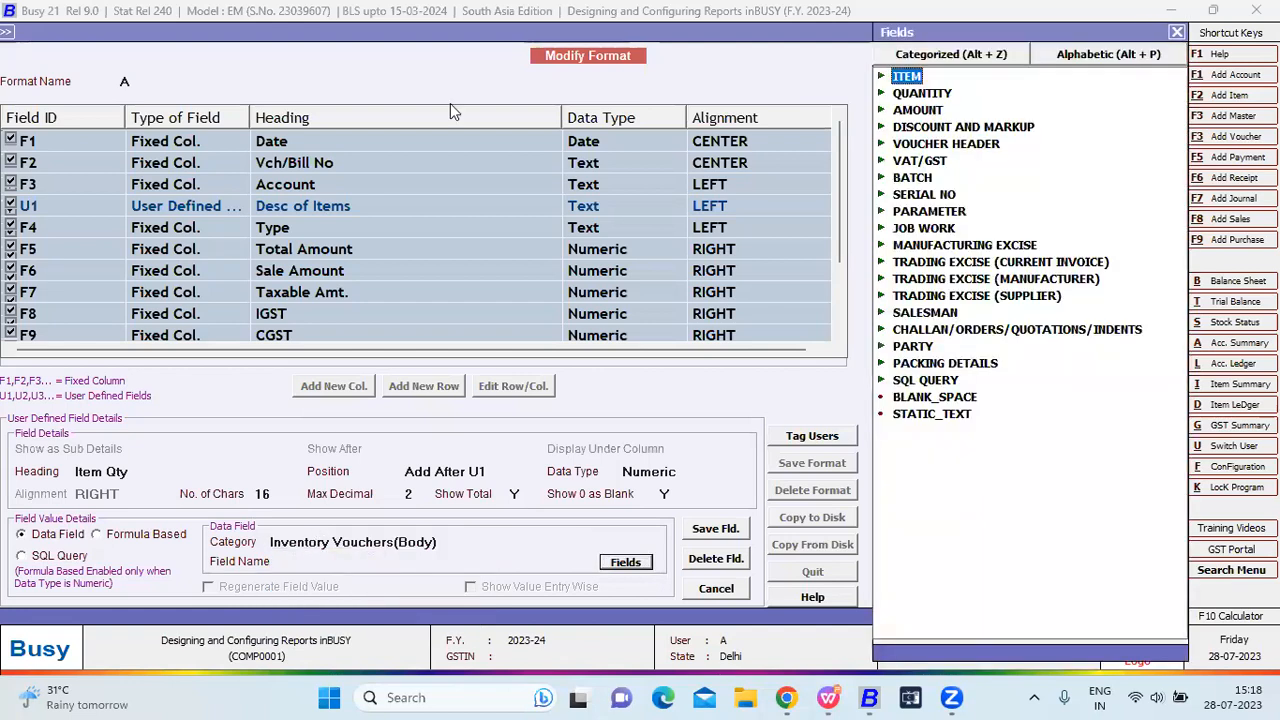
key("Right")
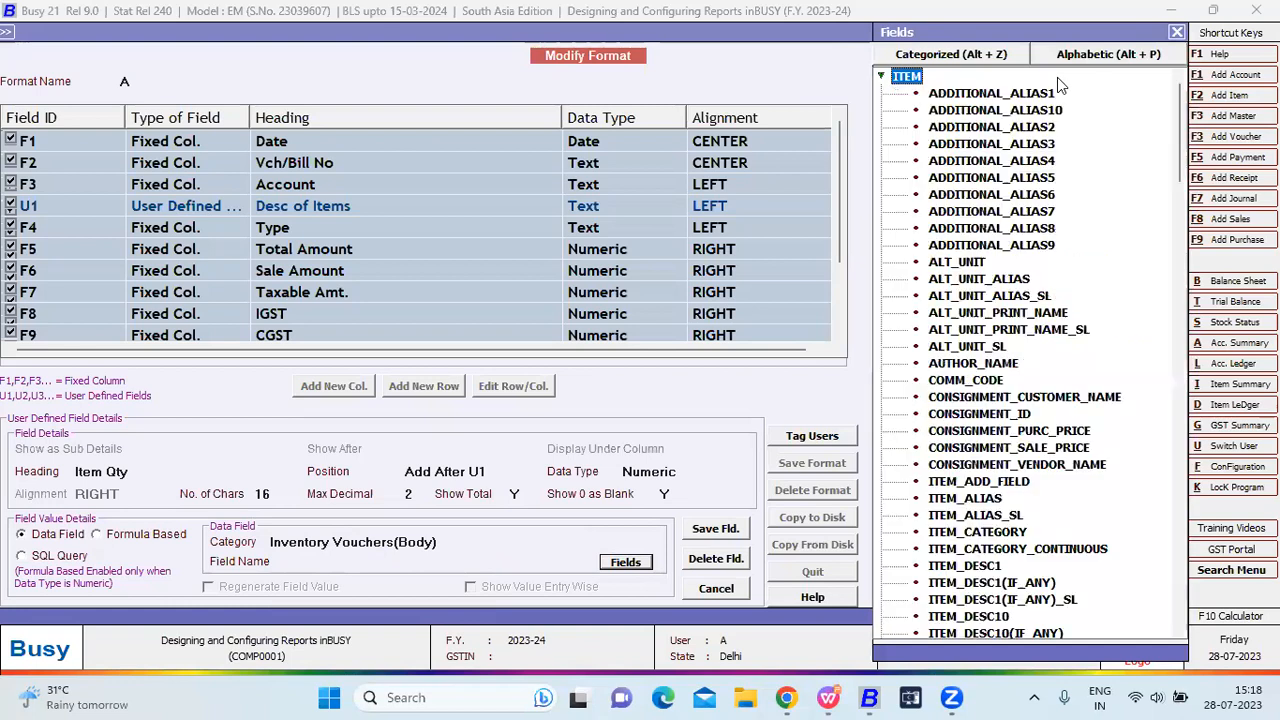
key("Down")
key("Down")
key("Down")
key("Down")
key("Down")
key("Down")
key("Down")
key("Down")
key("Down")
key("Down")
key("Down")
key("Down")
key("Down")
key("Down")
key("Down")
key("Down")
key("Down")
key("Down")
key("Down")
key("Down")
key("Down")
key("Down")
key("Down")
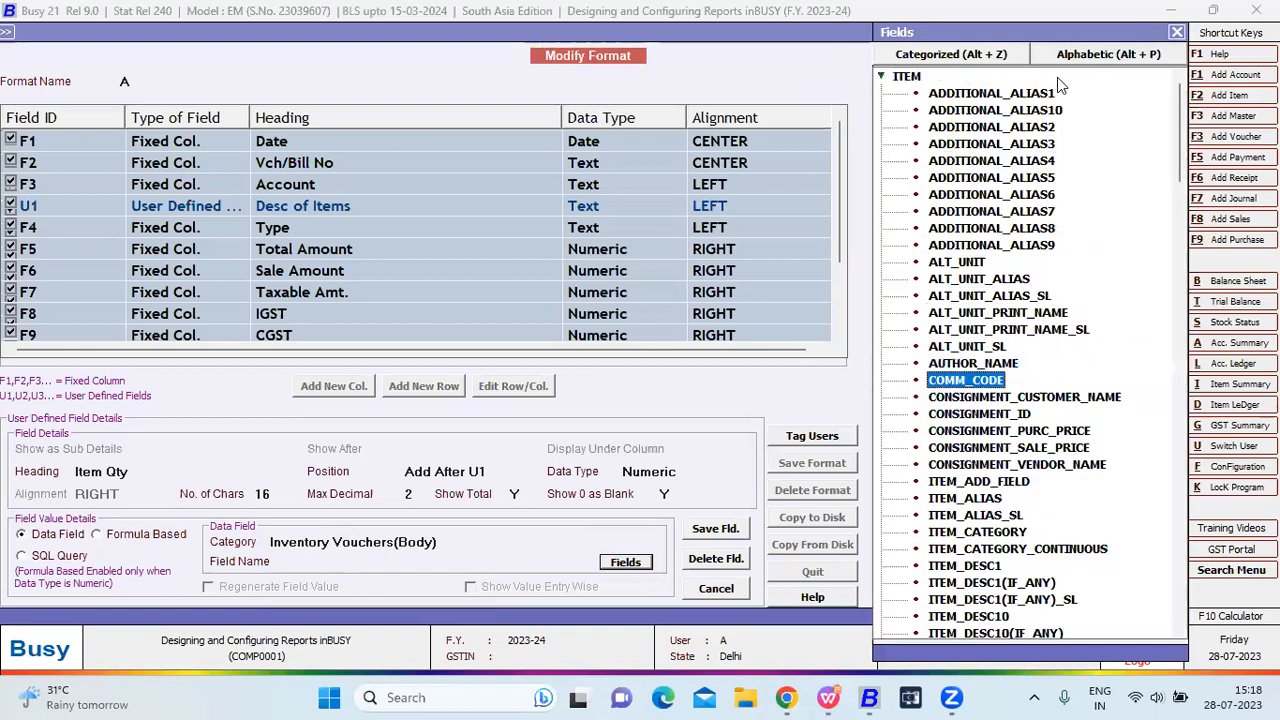
key("Down")
key("Down")
key("Down")
key("Down")
key("Down")
key("Down")
key("Down")
key("Down")
key("Down")
key("Down")
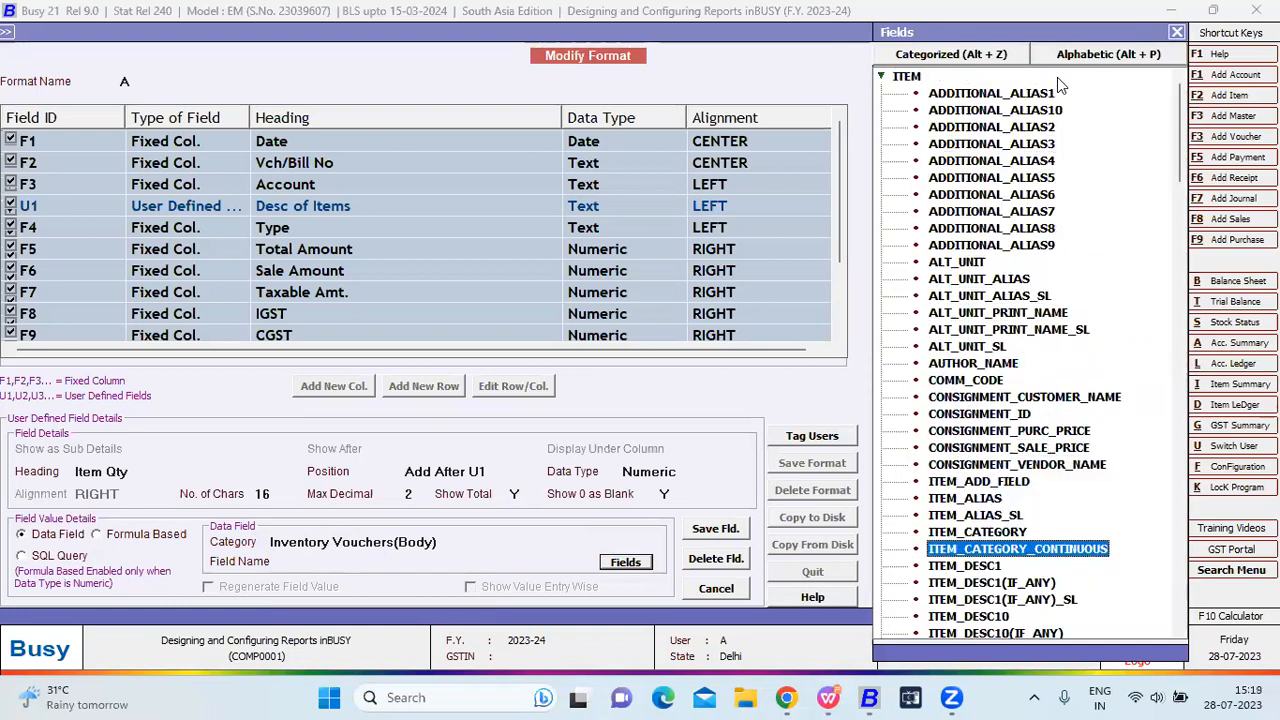
key("Down")
key("Down")
key("Down")
key("Down")
key("Down")
key("Down")
key("Down")
key("Down")
key("Down")
key("Down")
key("Down")
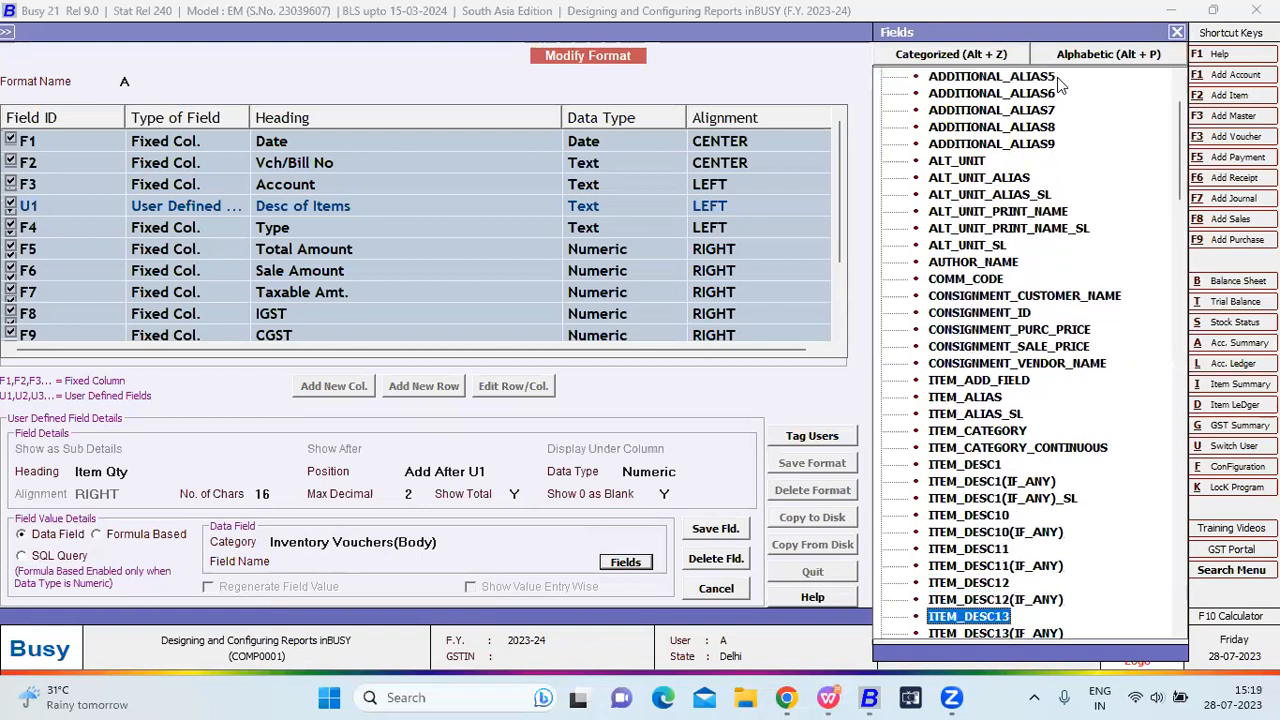
key("Down")
key("Down")
key("Down")
key("Down")
key("Down")
key("Down")
key("Down")
key("Down")
key("Down")
key("Down")
key("Down")
key("Down")
key("Down")
key("Down")
key("Down")
key("Down")
key("Down")
key("Down")
key("Down")
key("Down")
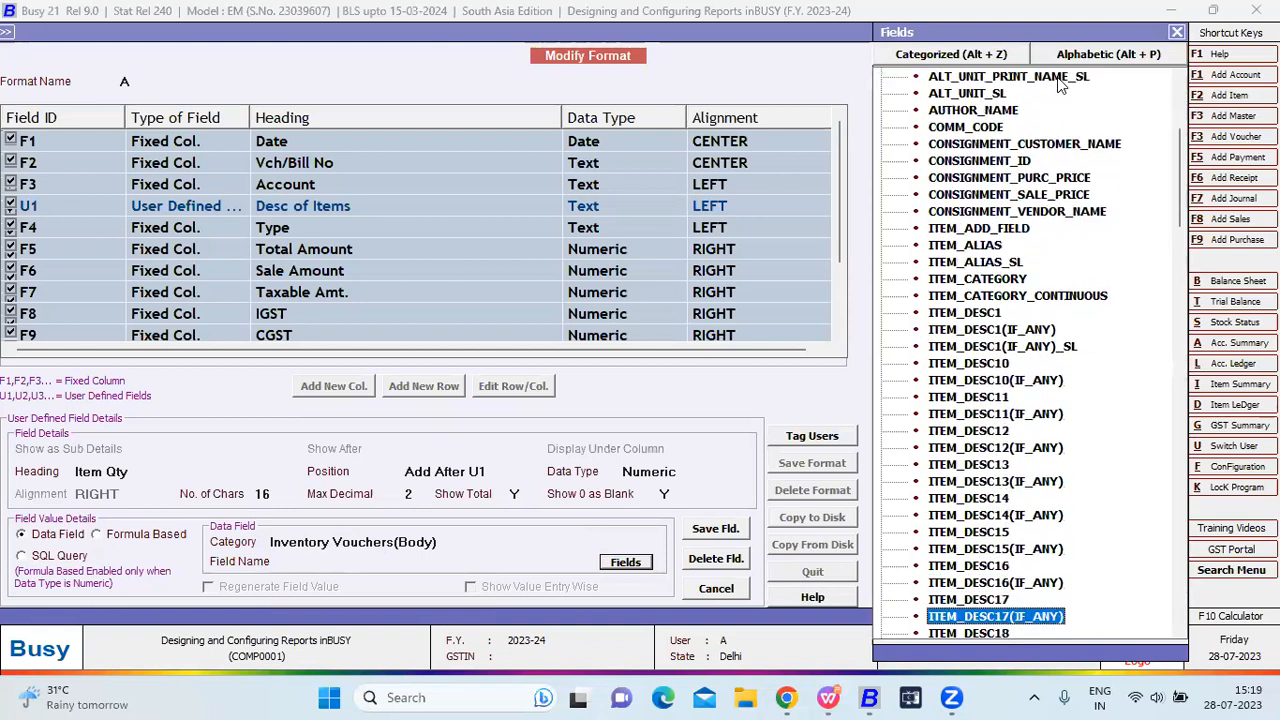
key("Down")
key("Down")
key("Down")
key("Down")
key("Down")
key("Down")
key("Down")
key("Down")
key("Down")
key("Down")
key("Down")
key("Down")
key("Down")
key("Down")
key("Down")
key("Down")
key("Down")
key("Down")
key("Down")
key("Down")
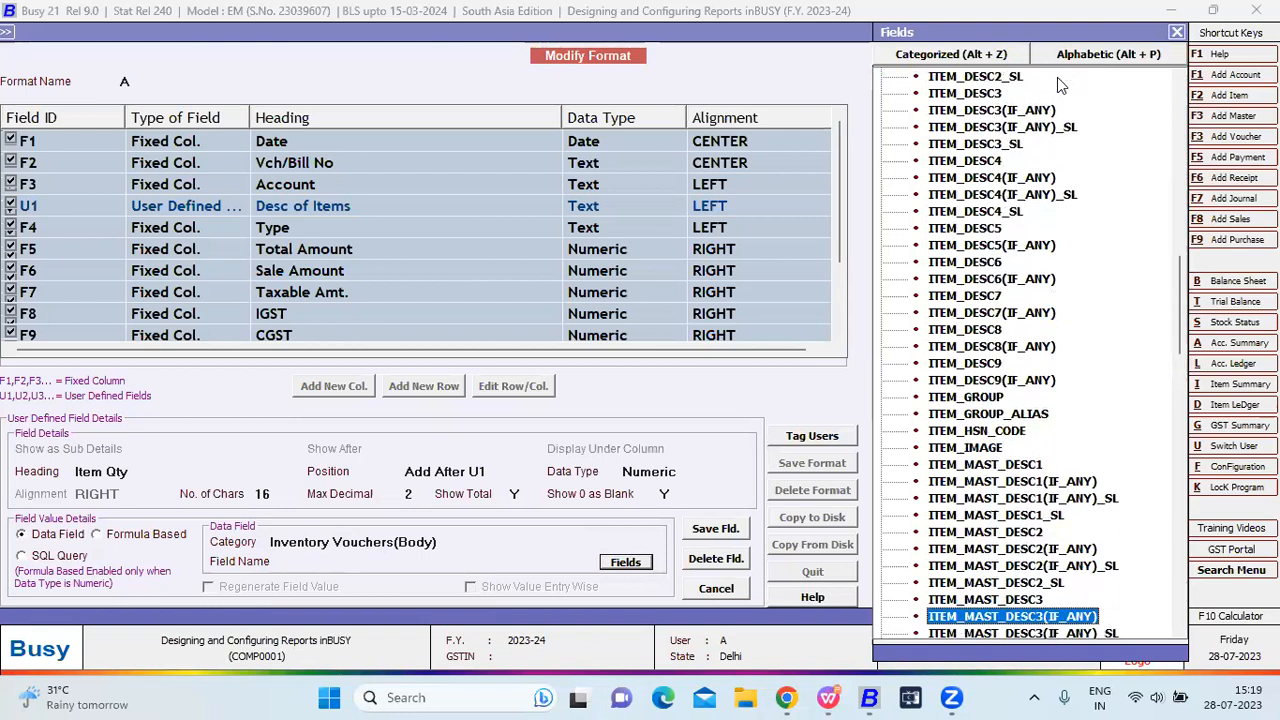
key("Down")
key("Down")
key("Down")
key("Down")
key("Down")
key("Down")
key("Down")
key("Down")
key("Down")
key("Down")
key("Down")
key("Down")
key("Down")
key("Down")
key("Down")
key("Down")
key("Down")
key("Down")
key("Down")
key("Down")
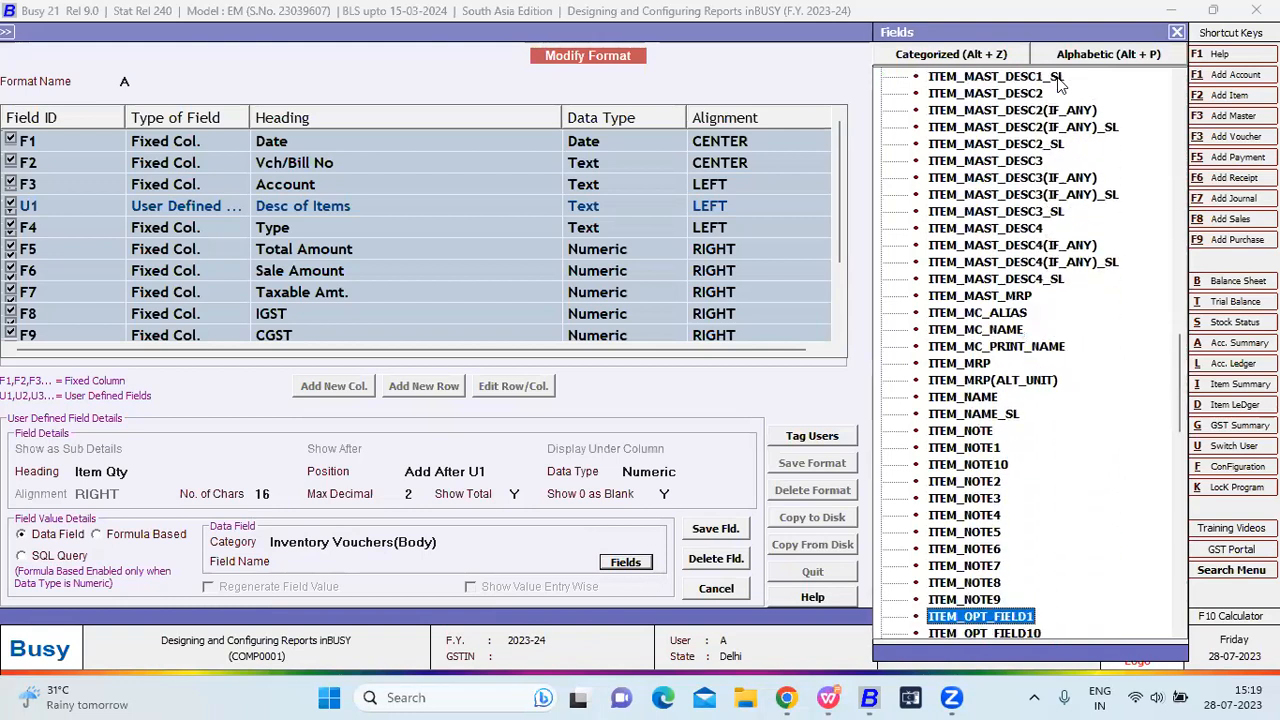
key("Down")
key("Down")
key("Down")
key("Down")
key("Down")
key("Down")
key("Down")
key("Down")
key("Down")
key("Down")
key("Down")
key("Down")
key("Down")
key("Down")
key("Down")
key("Down")
key("Down")
key("Down")
key("Down")
key("Down")
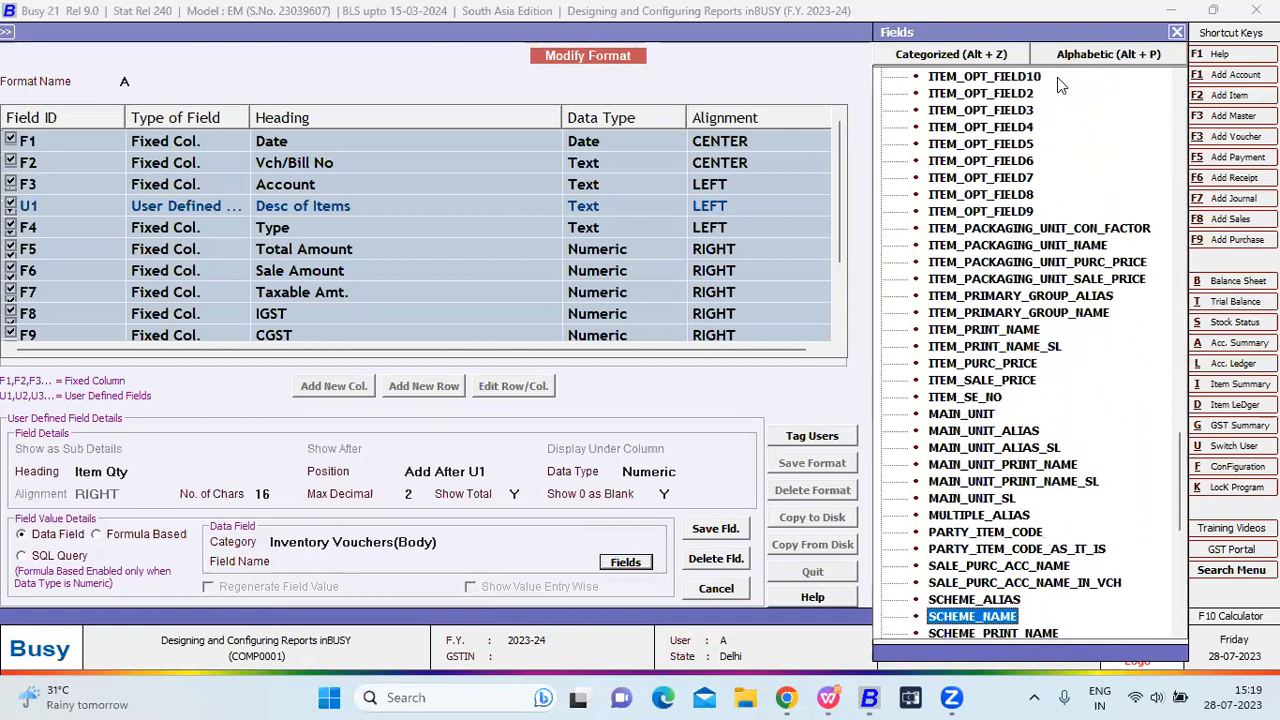
key("Down")
key("Down")
key("Down")
key("Down")
key("Down")
key("Down")
key("Down")
key("Down")
key("Down")
key("Down")
key("Down")
key("Down")
key("Down")
key("Down")
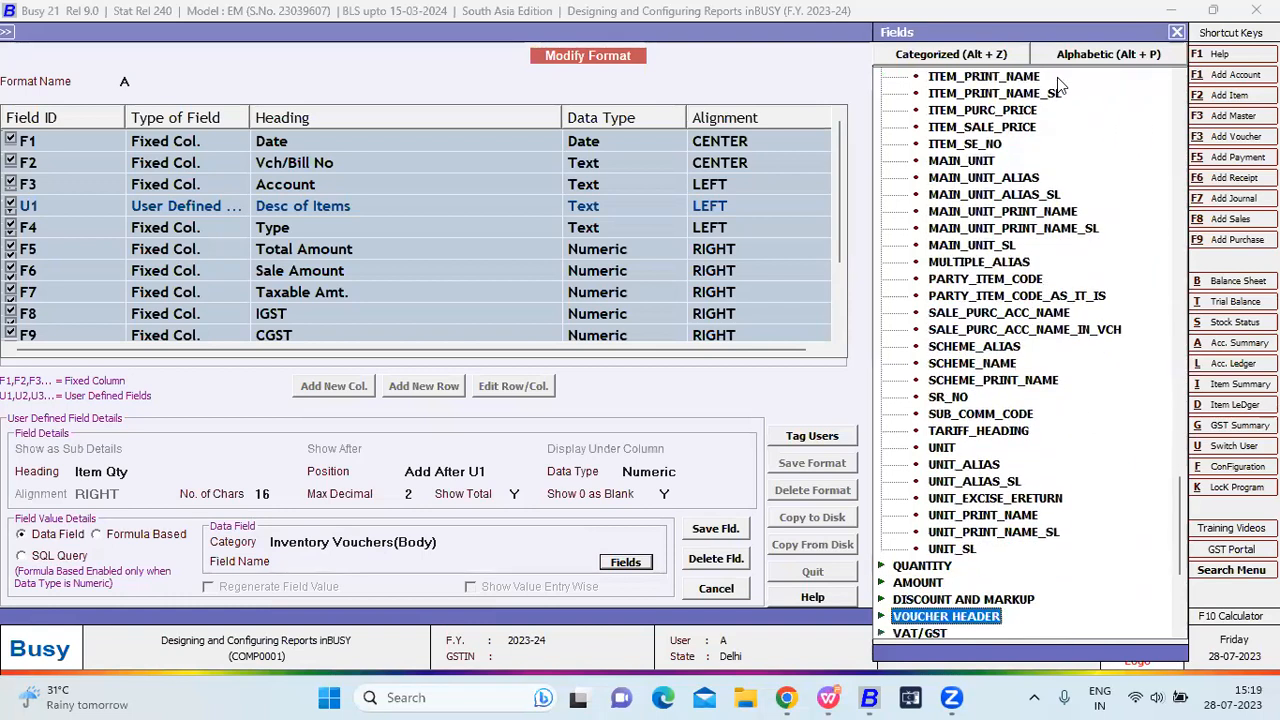
Search the alphabetic list for qty, pick QTY_BILLED, and save the Item Qty column.
key("alt+p")
type("q")
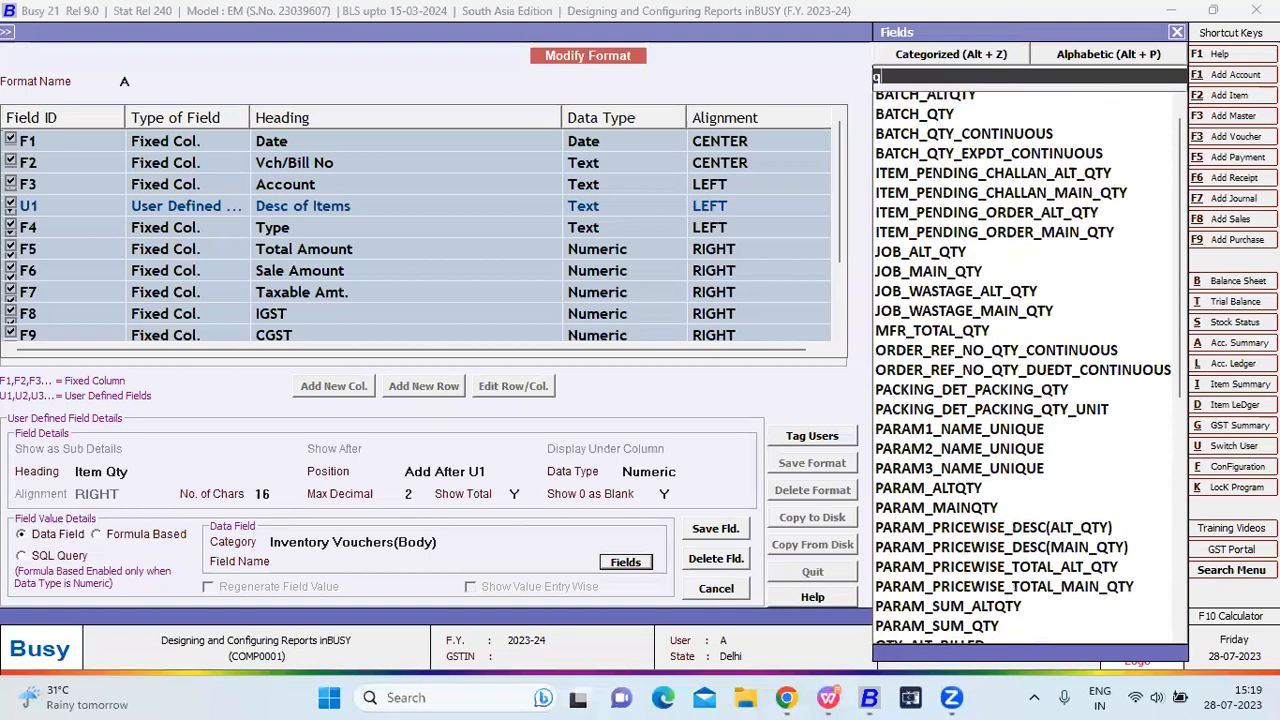
type("tyty")
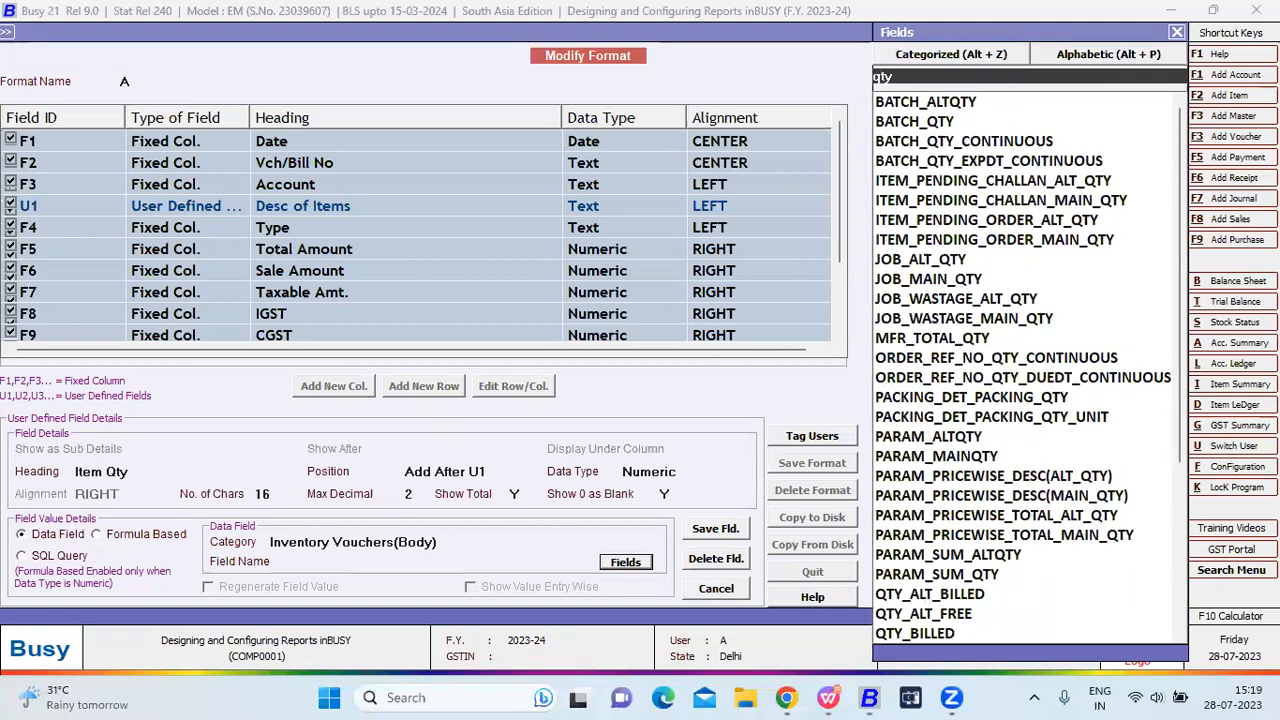
key("Down")
key("Down")
key("Up")
key("Down")
key("Down")
key("Down")
key("Up")
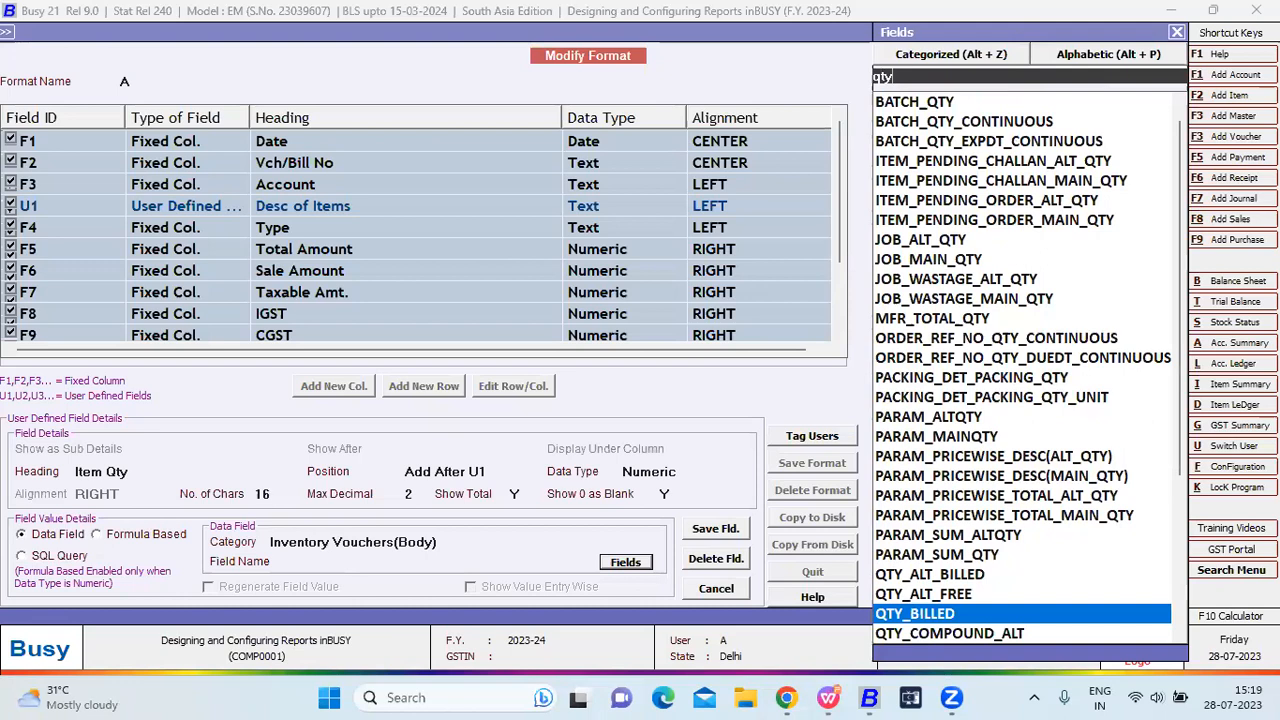
key("Up")
key("Down")
key("Return")
key("F2")
key("Return")
key("F2")
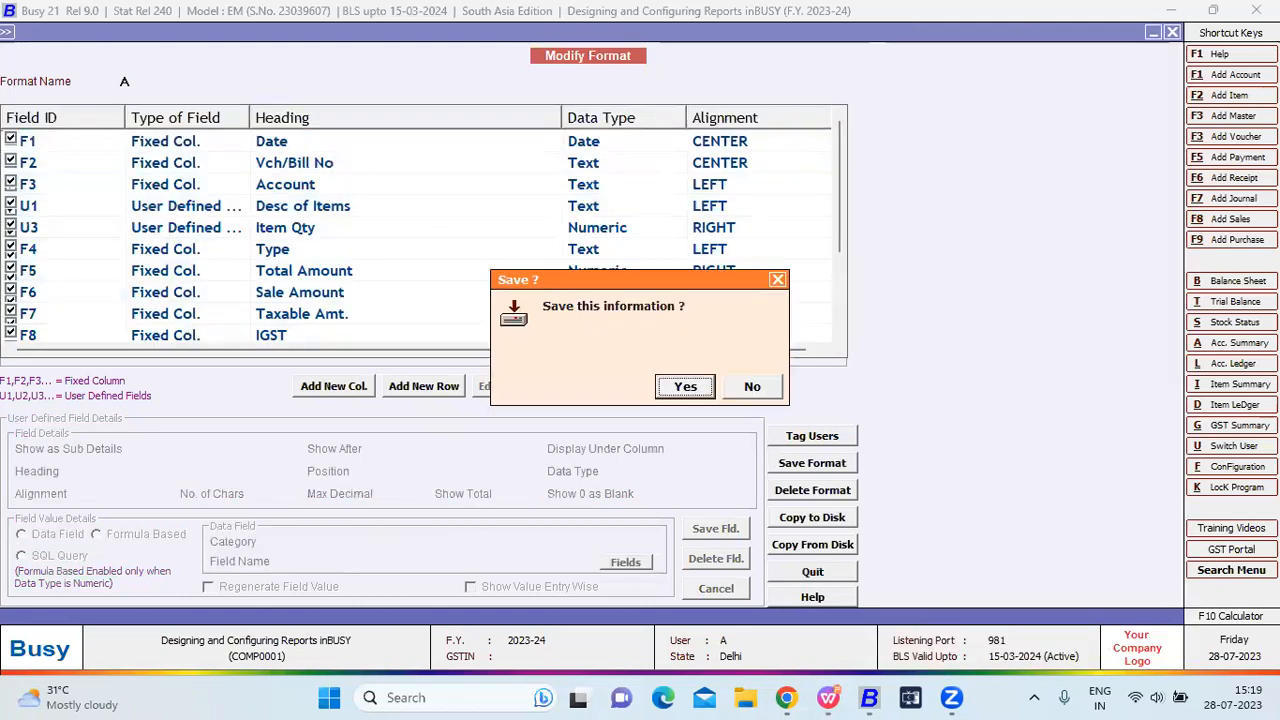
Save format A and reload the Sales Register to show the Item Qty column.
key("Return")
key("Return")
key("Escape")
key("Return")
key("Return")
key("F2")
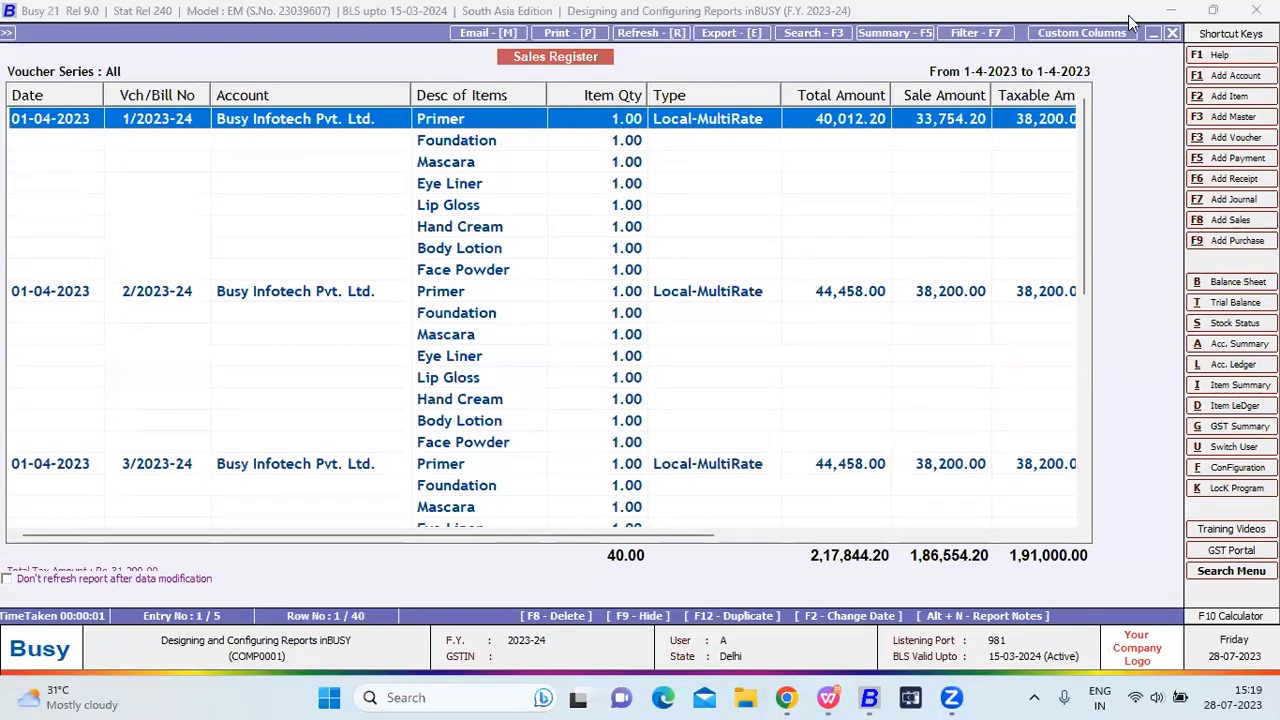
Set the Item Qty column's Max Decimal to 0 and save the change.
left_click(1085, 32)
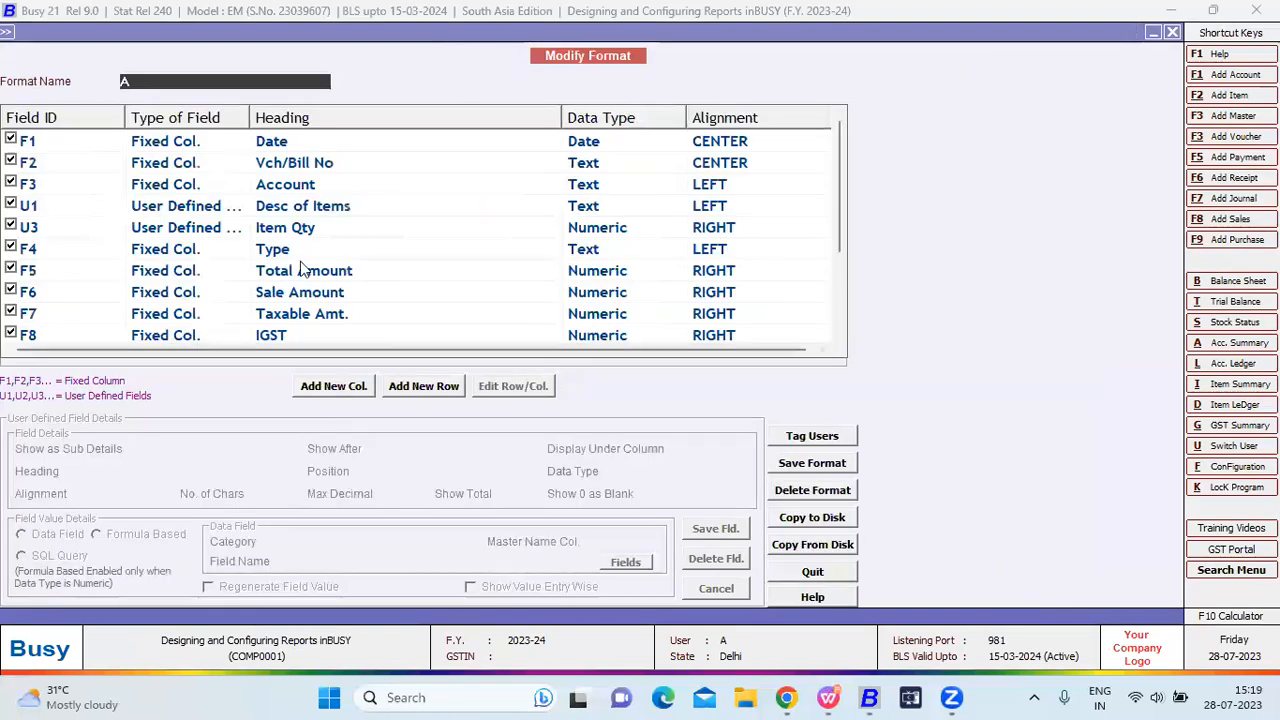
scroll(303, 270, "down", 1)
scroll(297, 288, "up", 2)
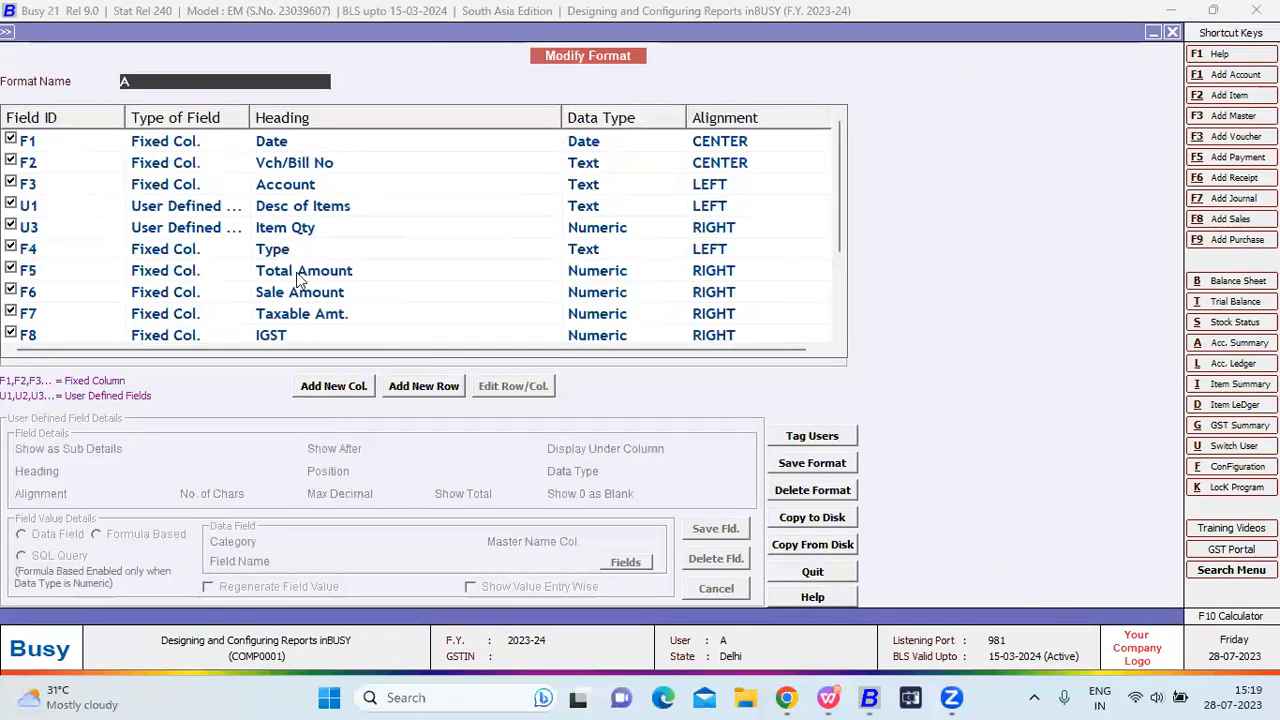
double_click(298, 227)
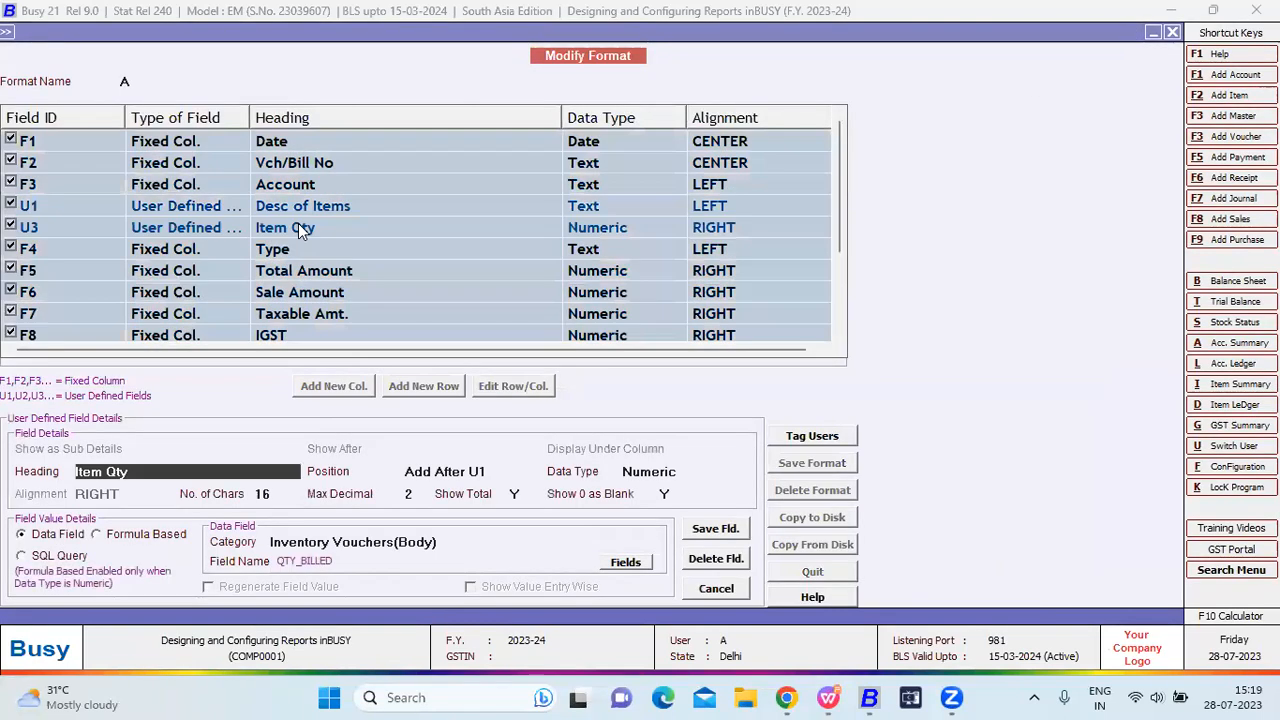
left_click(414, 494)
type("0")
key("Return")
key("F2")
key("Return")
Save format A and regenerate the Sales Register with whole-number quantities totalling 40.
key("Escape")
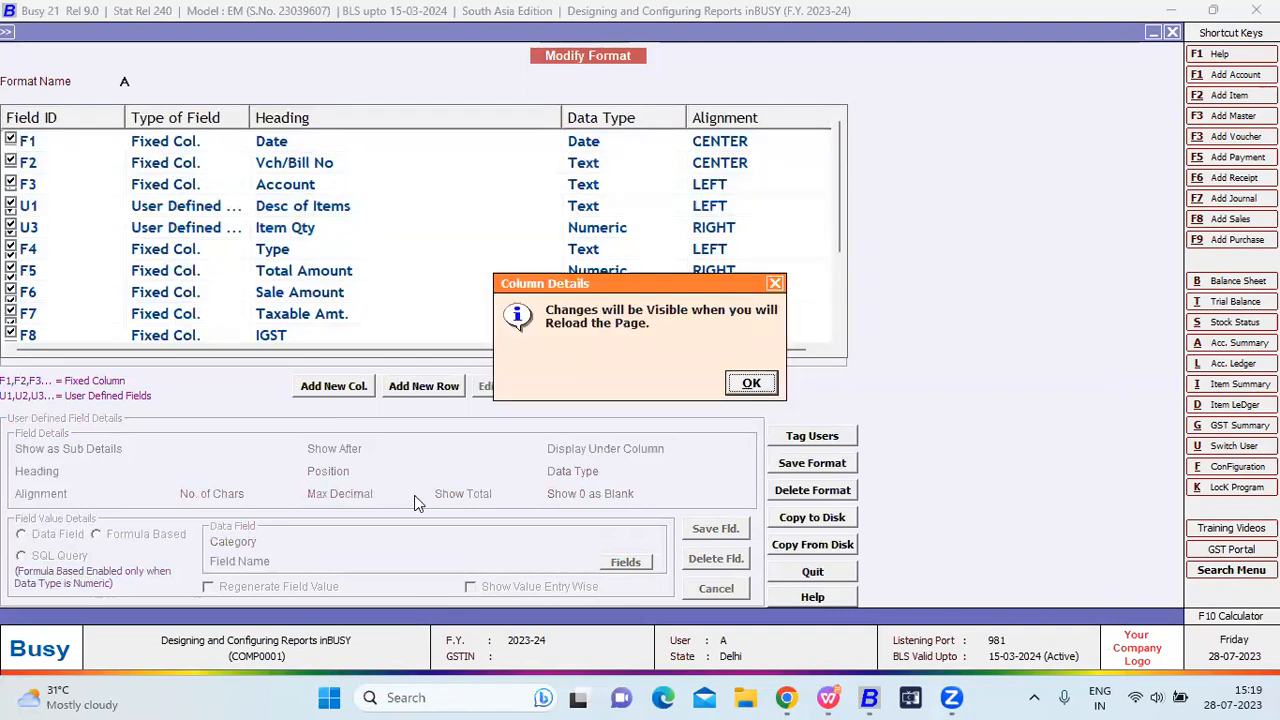
key("Return")
key("Escape")
key("Return")
key("F2")
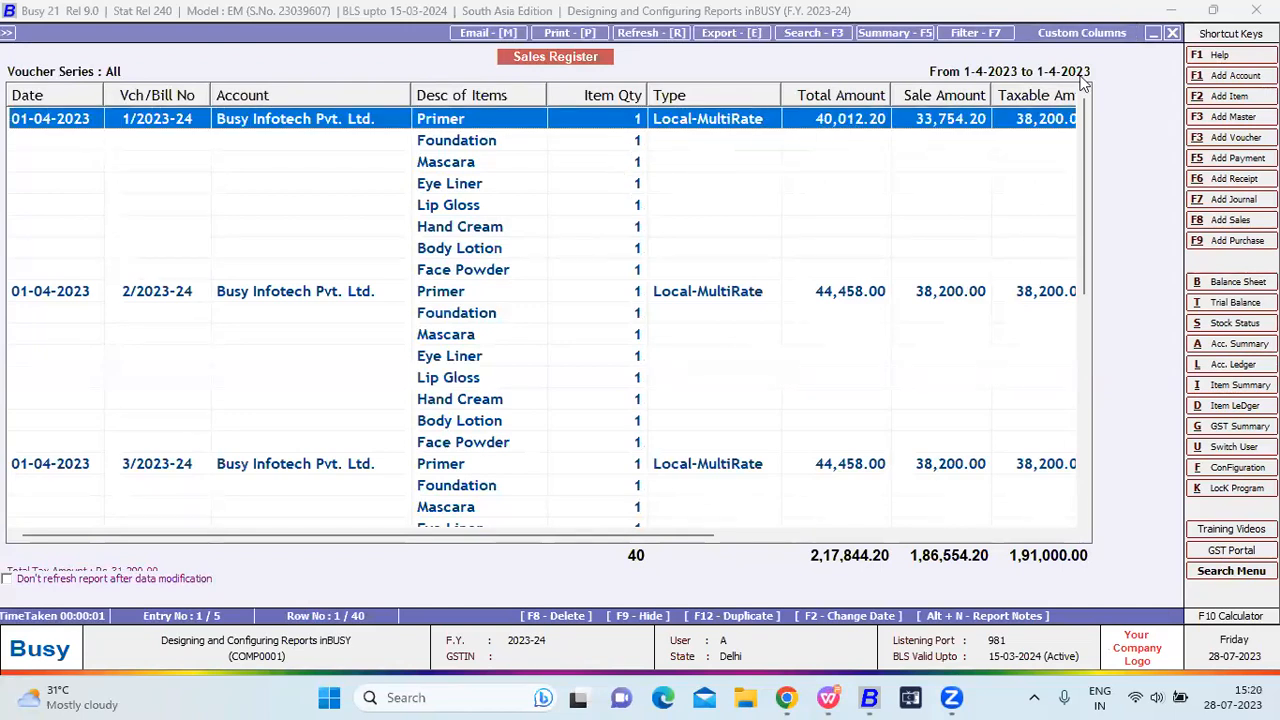
left_click(1081, 32)
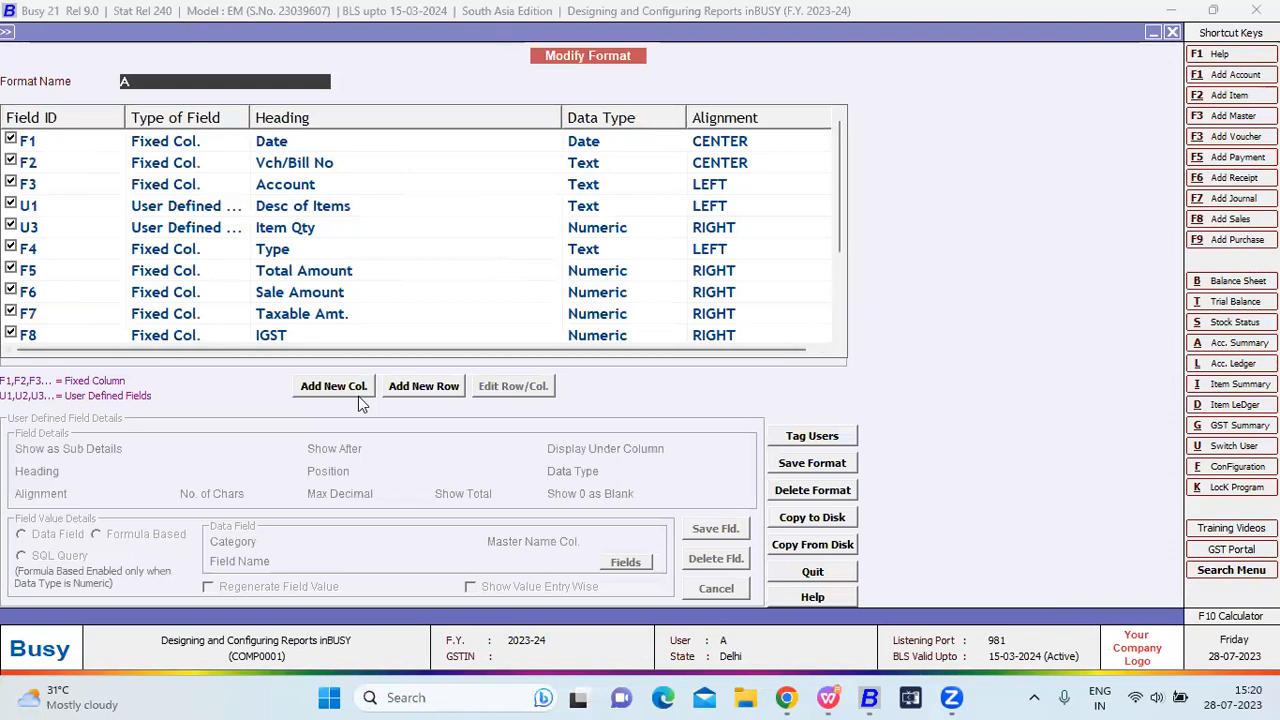
Add a Tax Invoice column as the first column: Yes/No, centred, 10 characters wide.
left_click(350, 390)
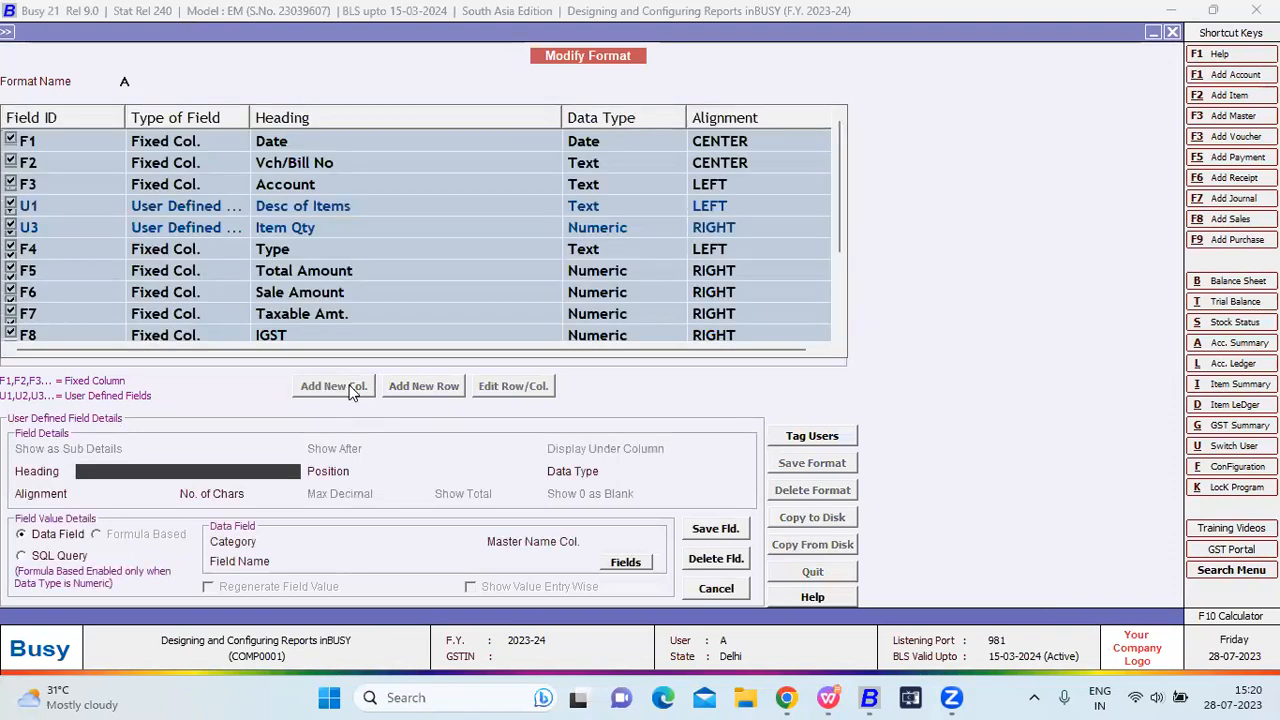
type("Tax ")
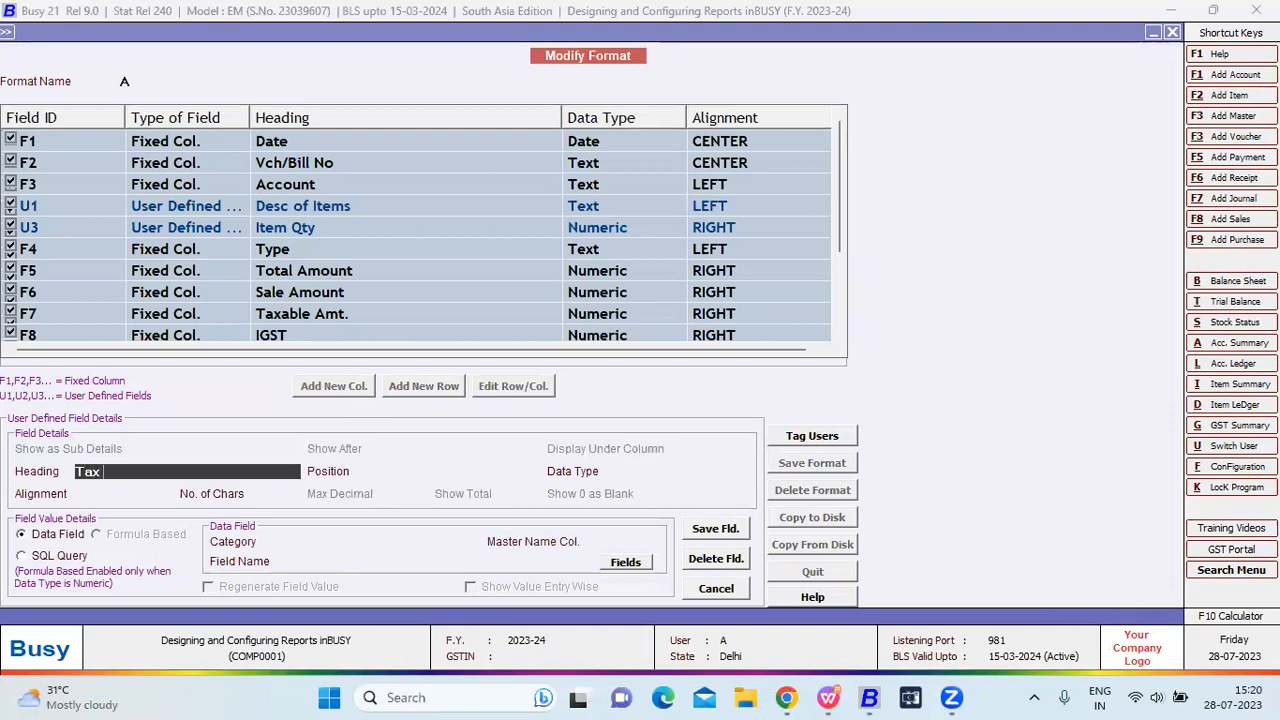
type("invoice")
key("Return")
key("Return")
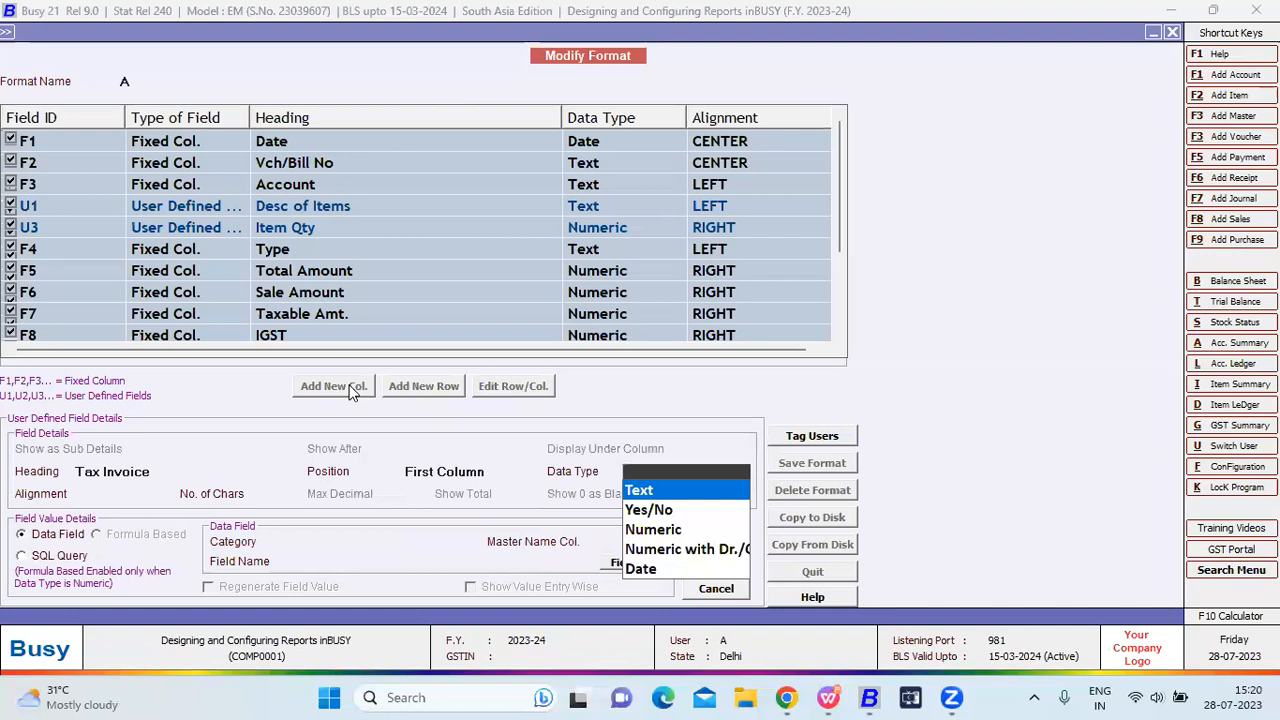
key("Down")
key("Return")
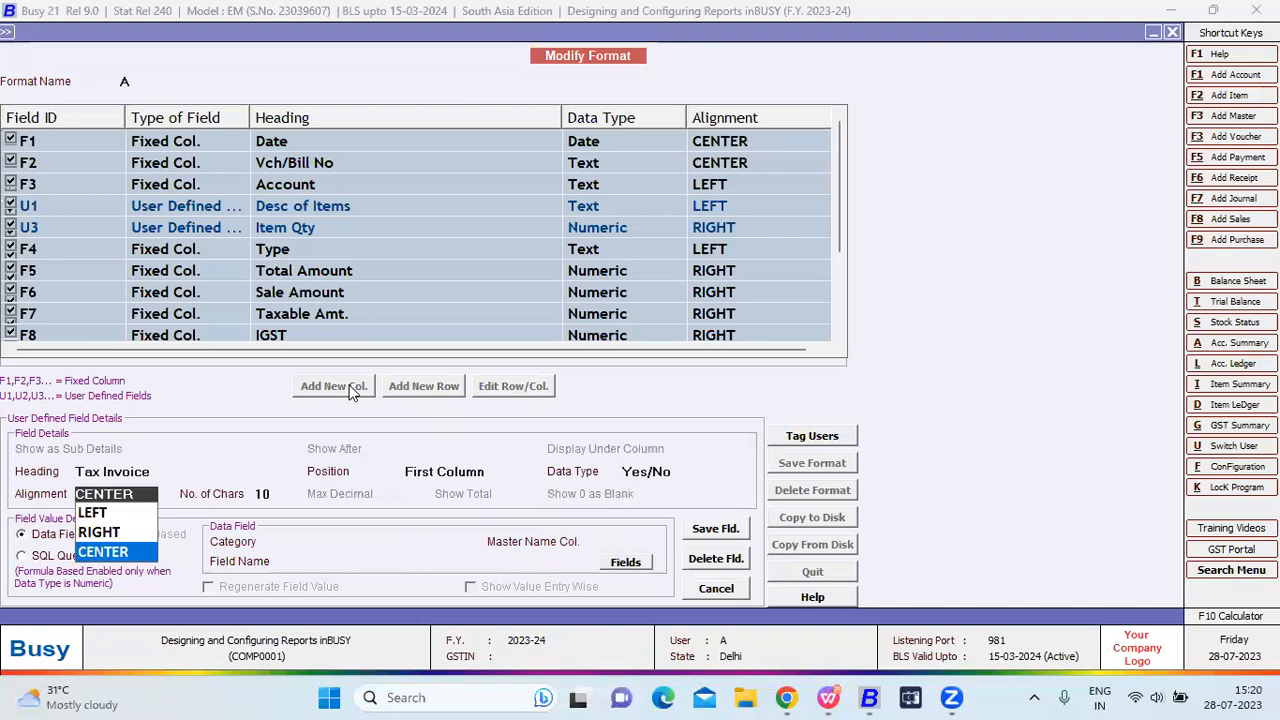
key("Return")
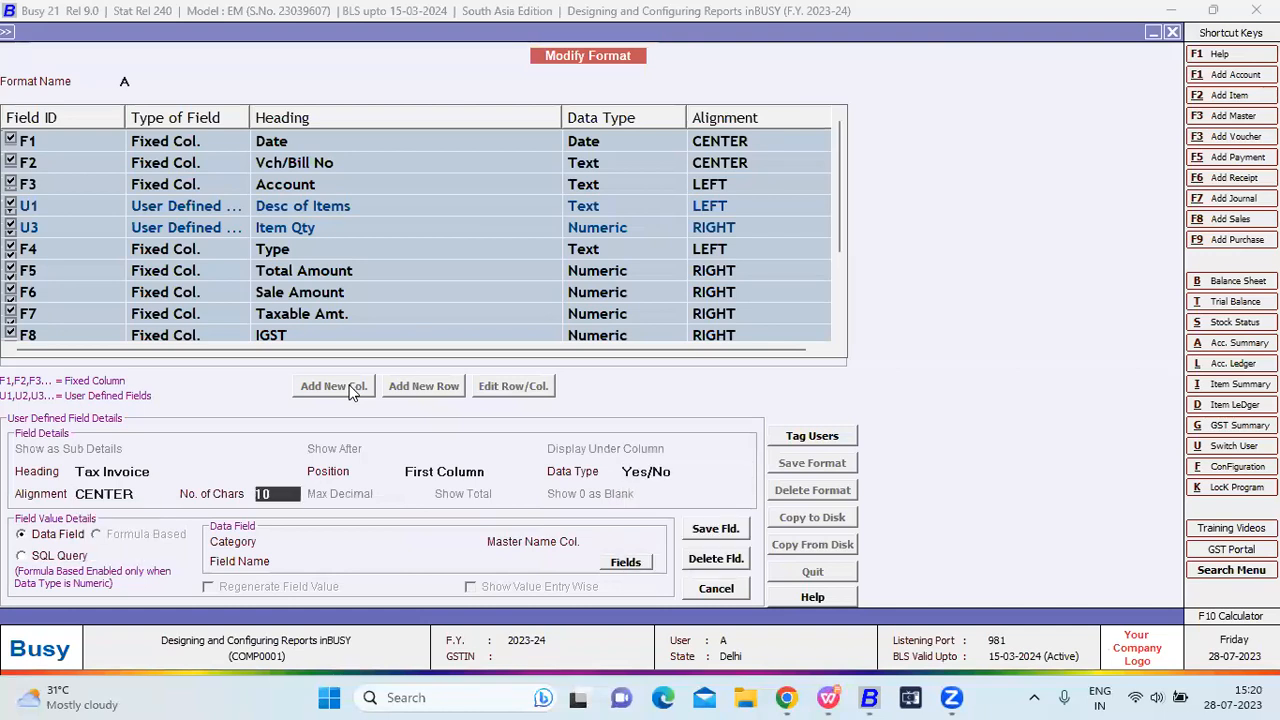
key("Return")
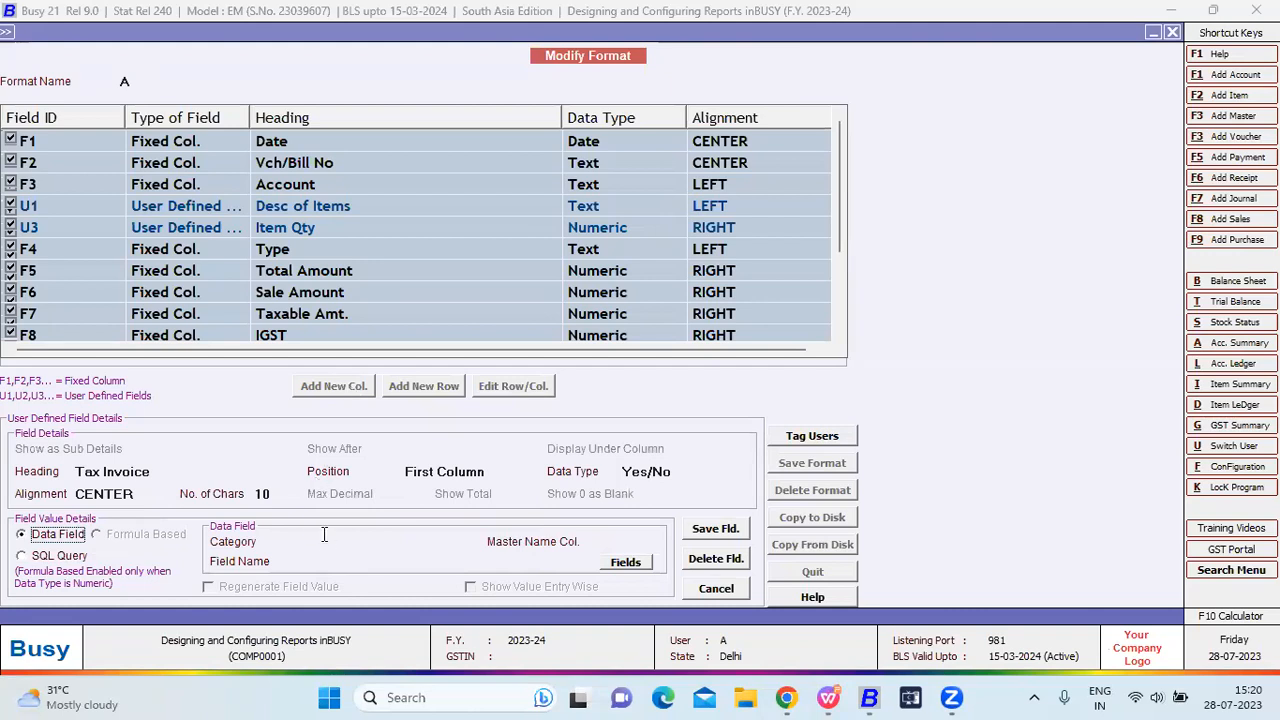
left_click(324, 538)
left_click(324, 538)
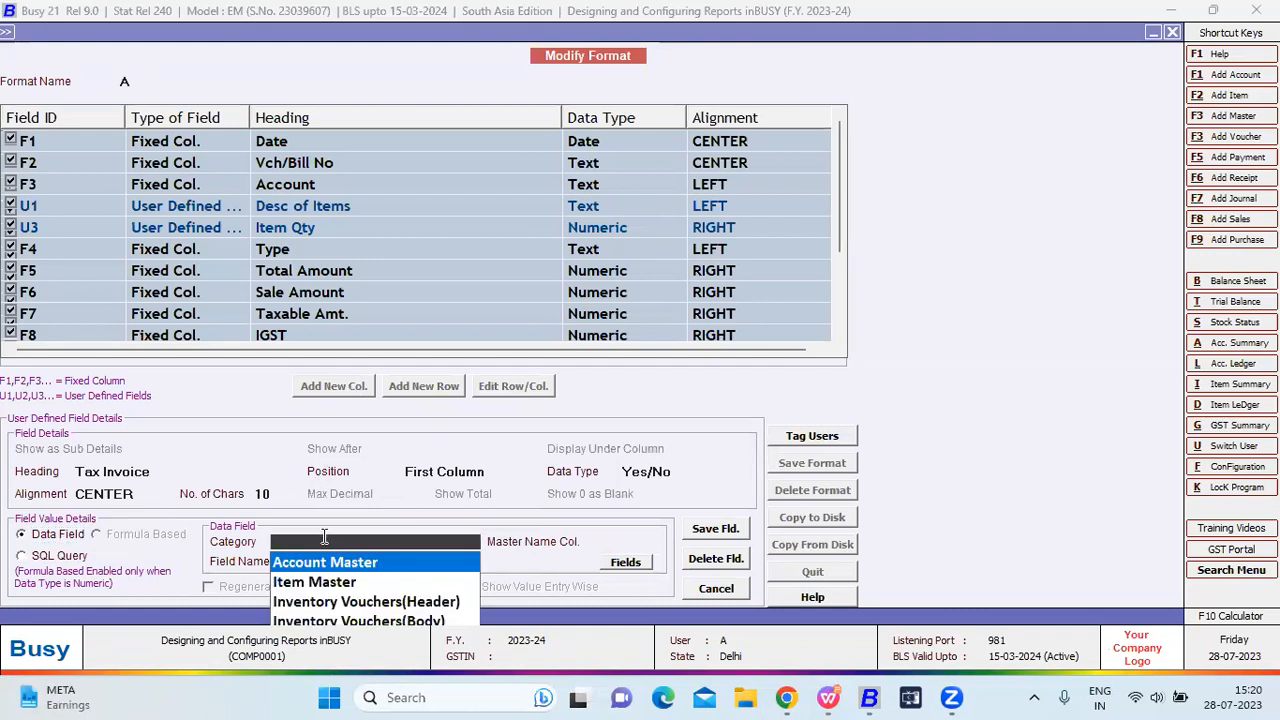
Link Tax Invoice to Account Master field ACCOUNT_IMAGE with Account Name Col F3, and save the column.
key("Return")
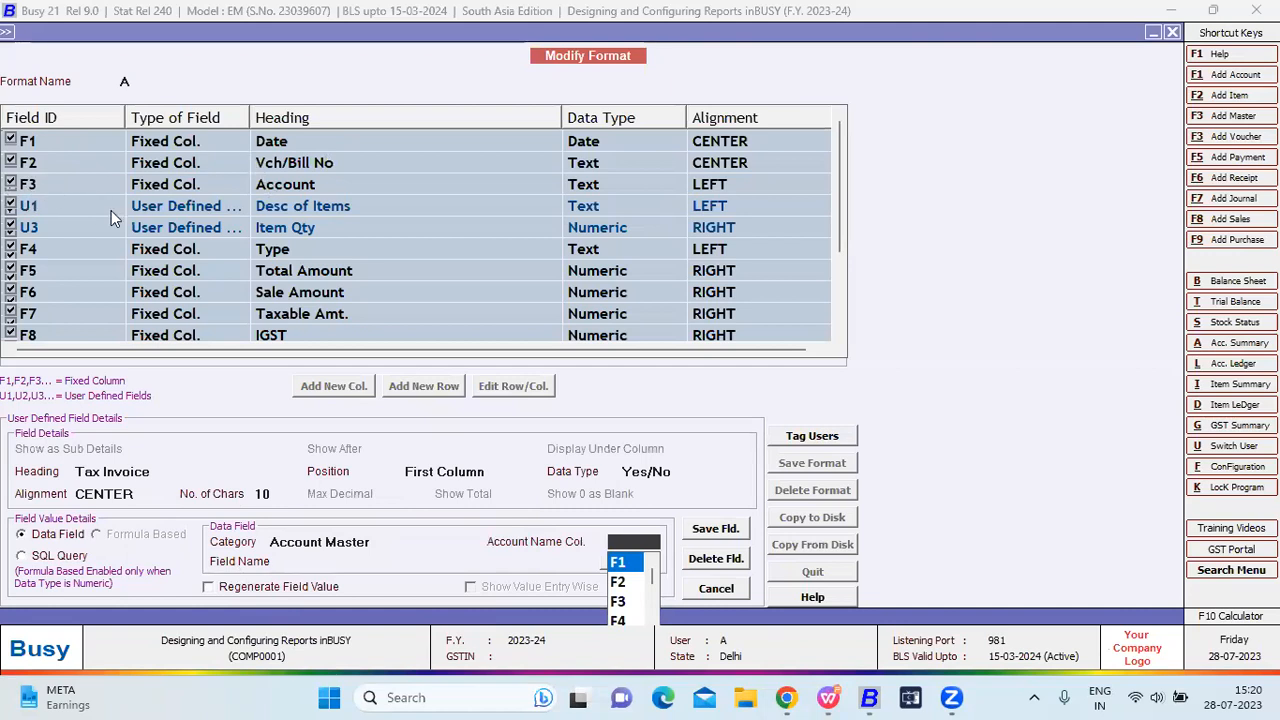
key("Down")
key("Down")
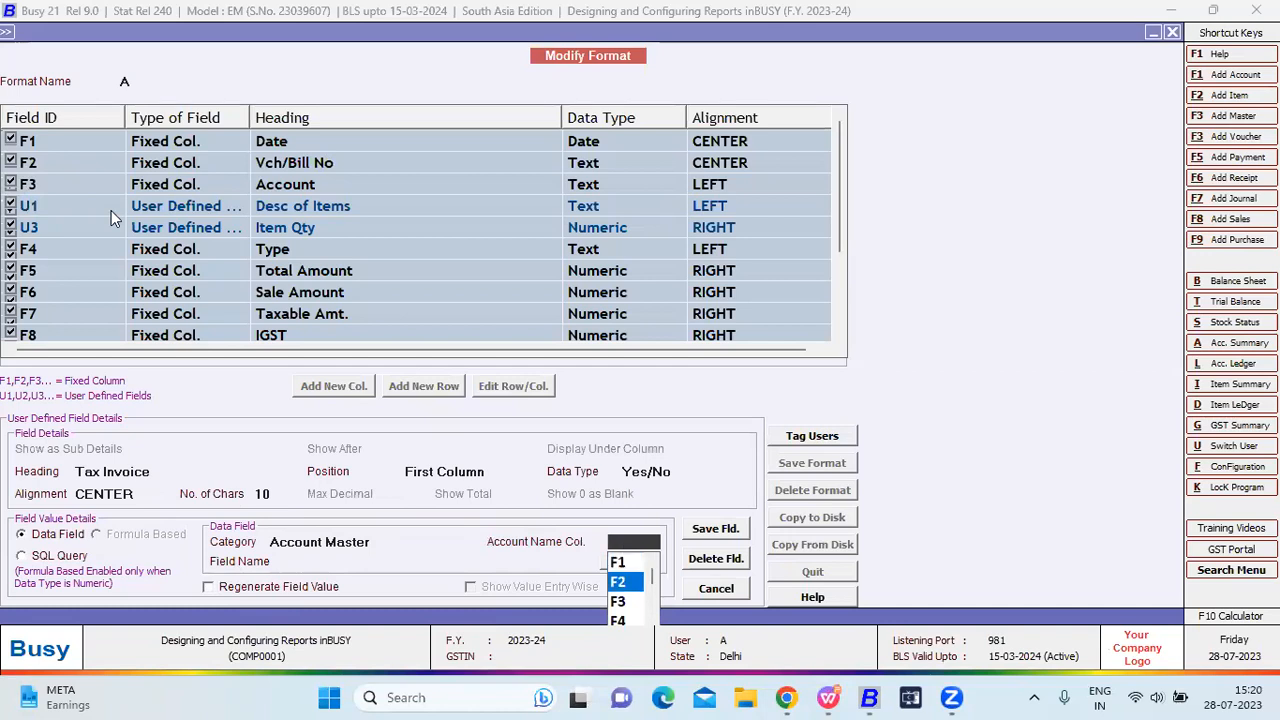
key("Return")
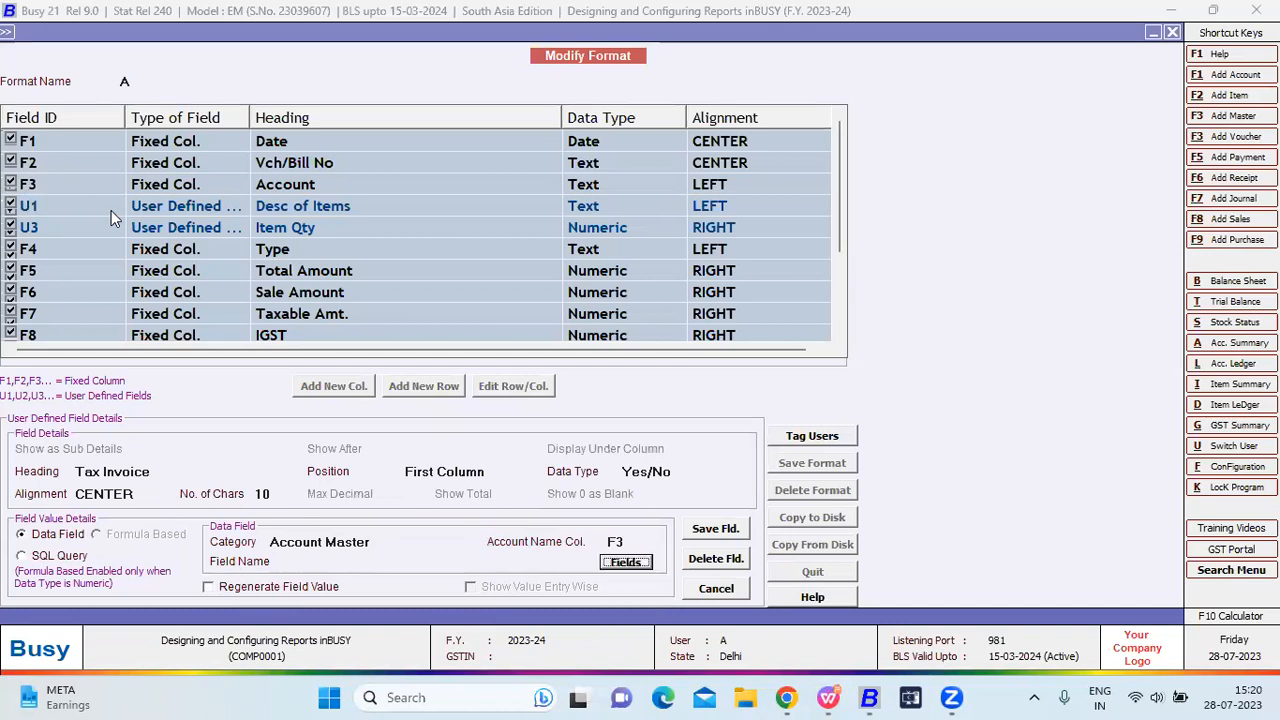
key("Return")
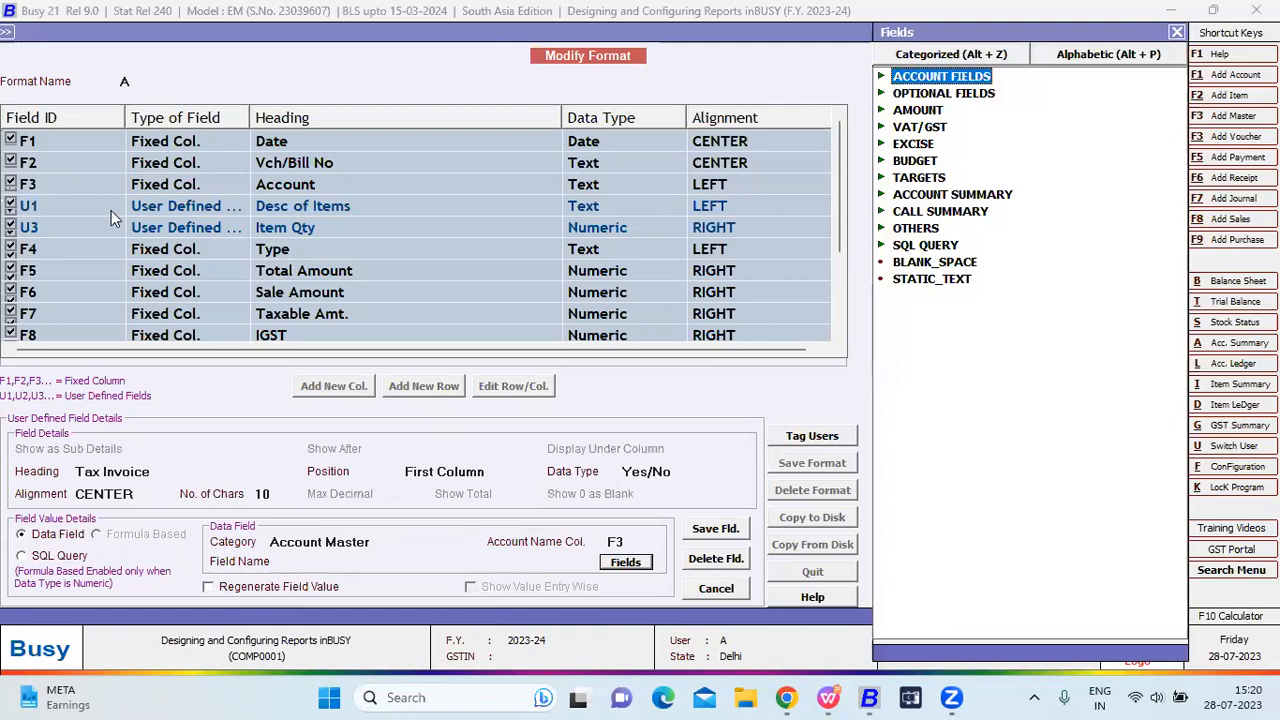
key("Right")
key("Down")
key("Return")
key("F2")
key("Return")
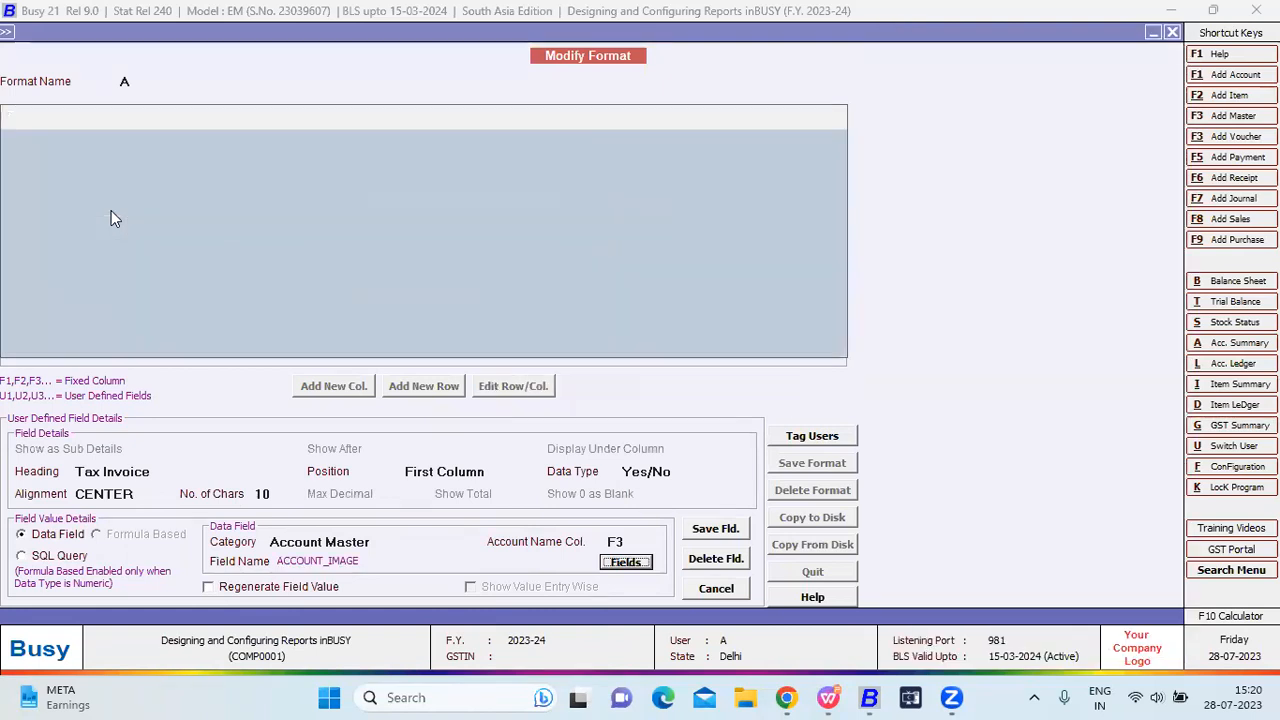
Save format A and run the Sales Register with it for all series.
key("F2")
key("Return")
key("Return")
key("Escape")
key("Escape")
key("Return")
key("Return")
key("F2")
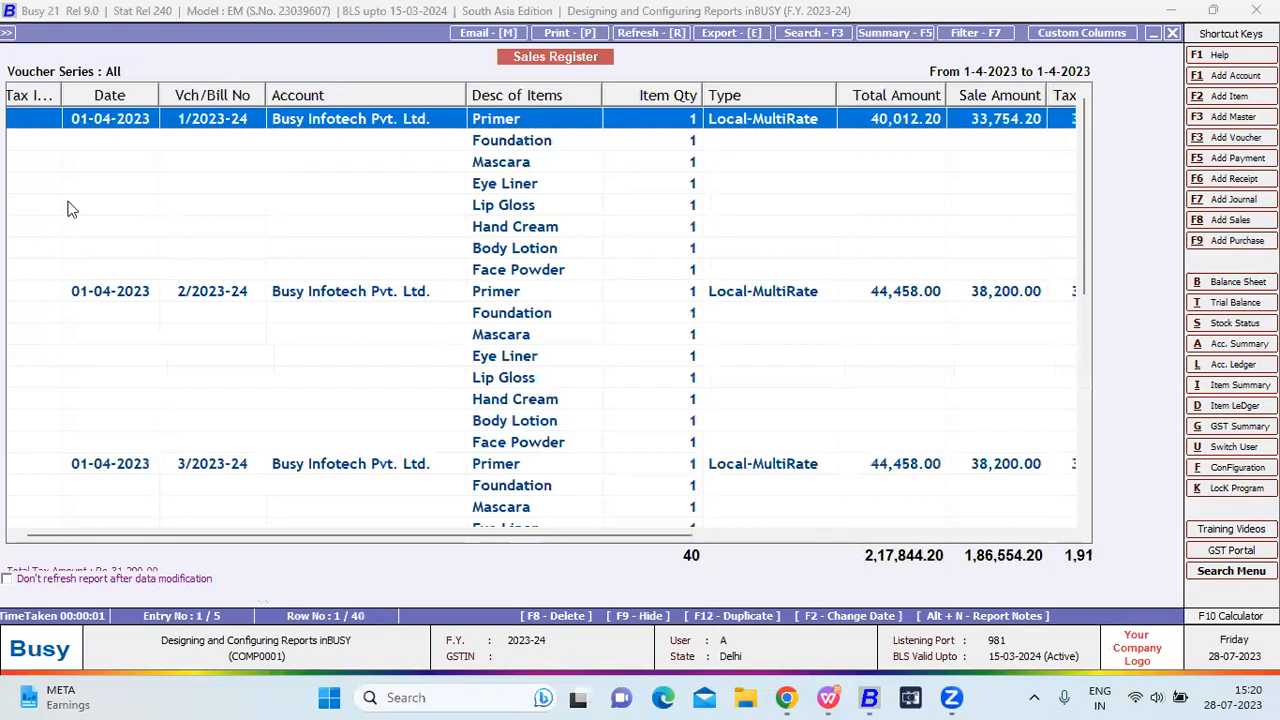
In format A's custom columns, select the Tax Invoice column and set its data type to Date.
left_click(1090, 34)
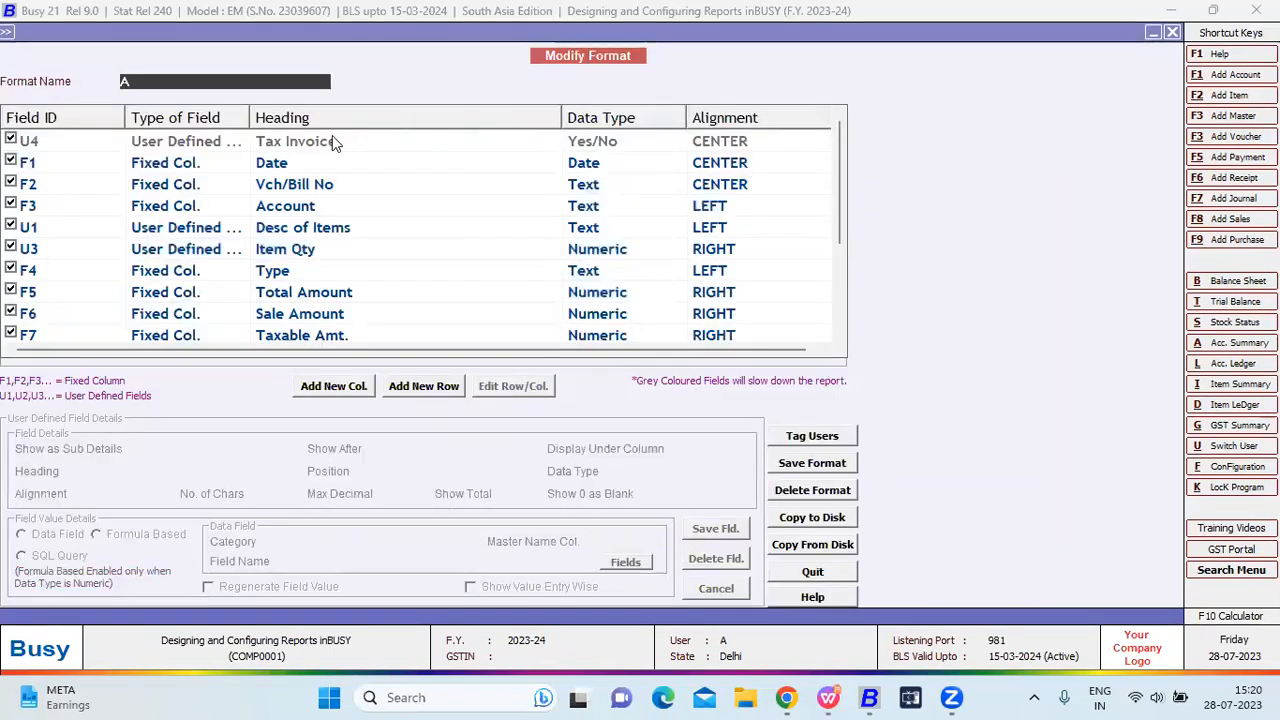
left_click(333, 140)
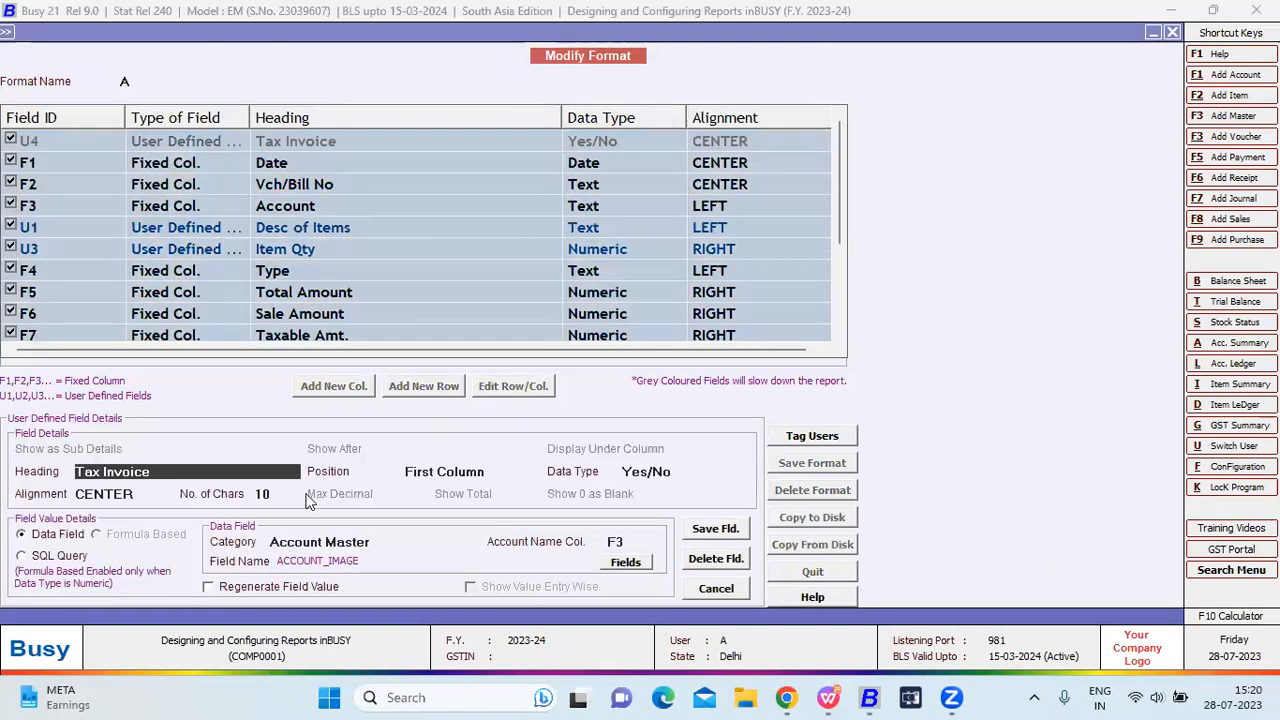
left_click(669, 474)
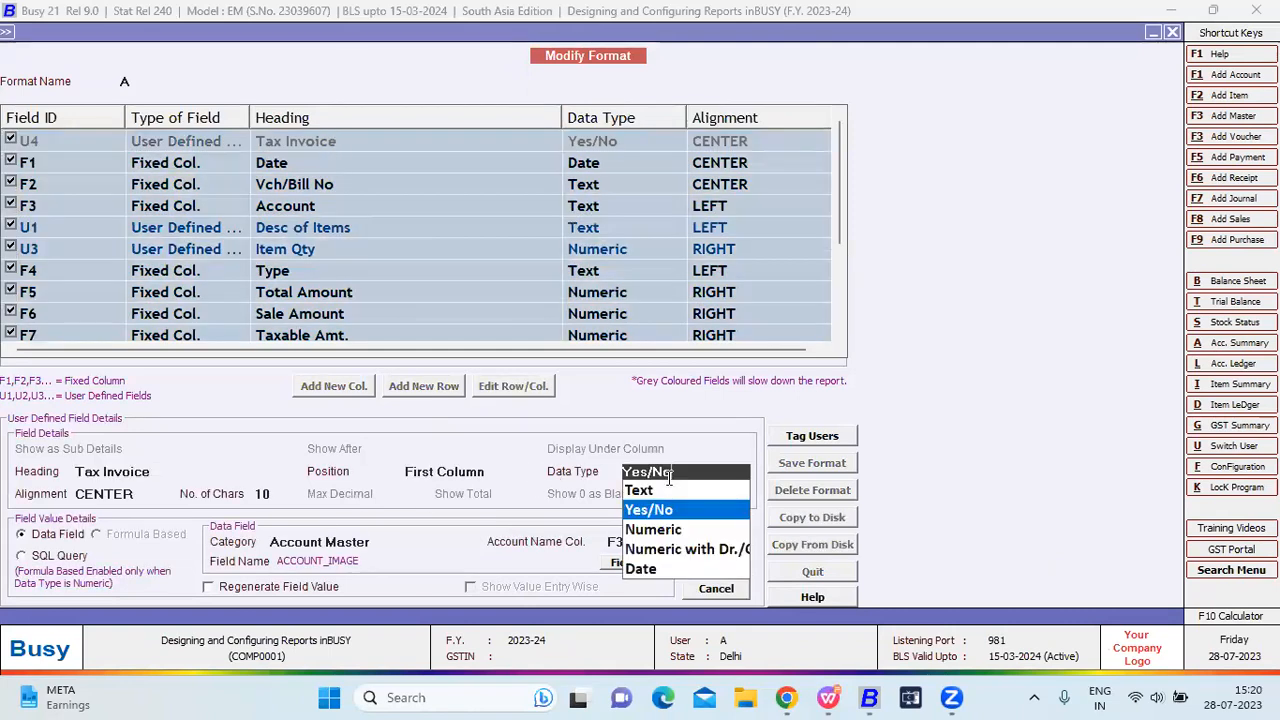
key("Down")
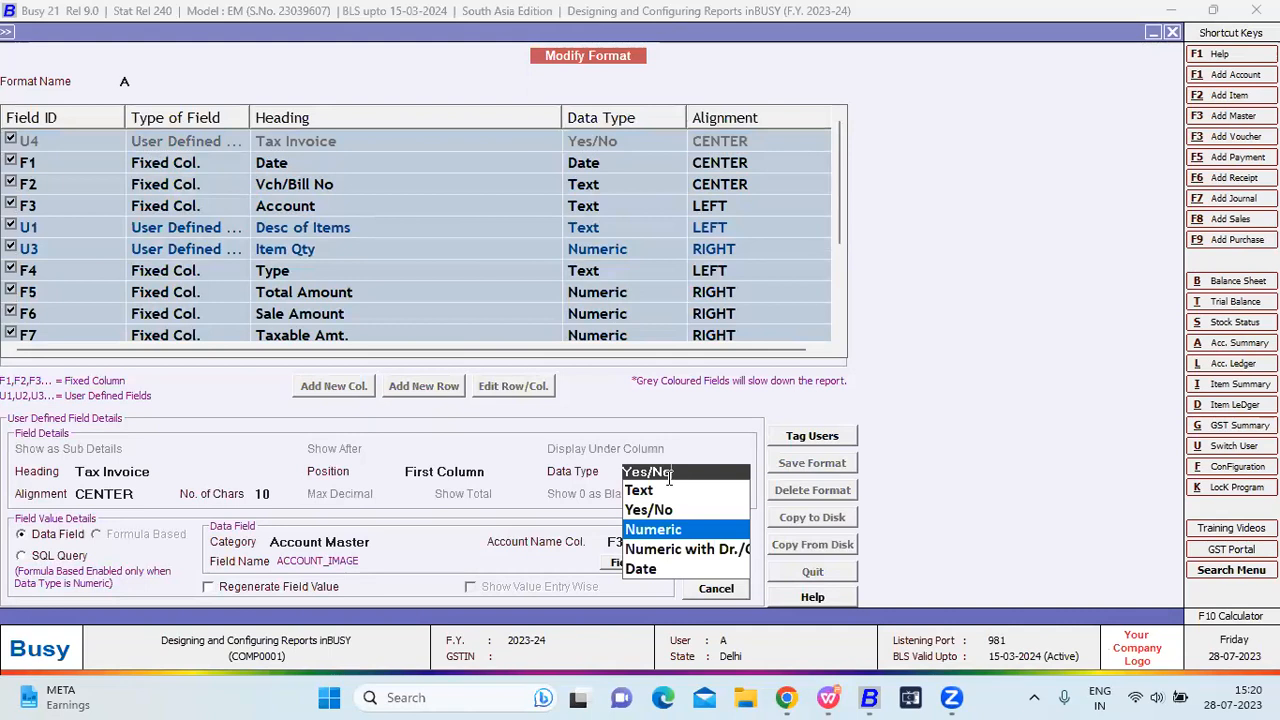
key("Down")
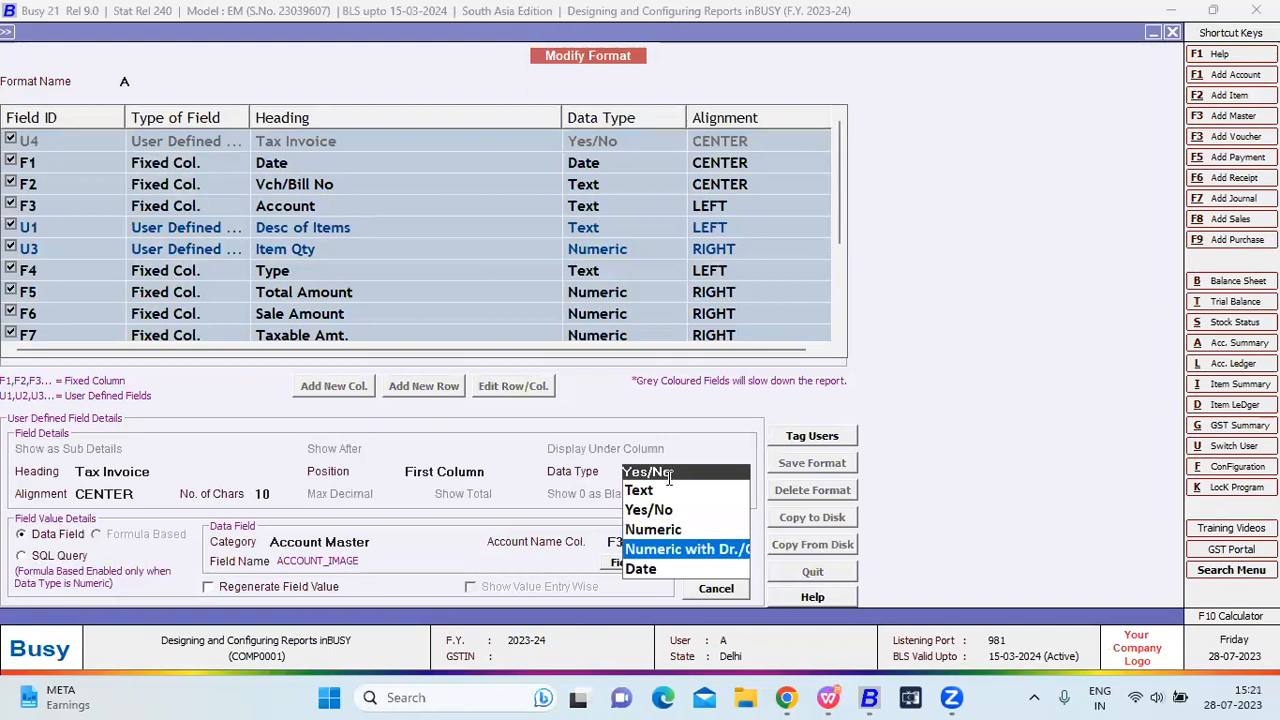
key("Down")
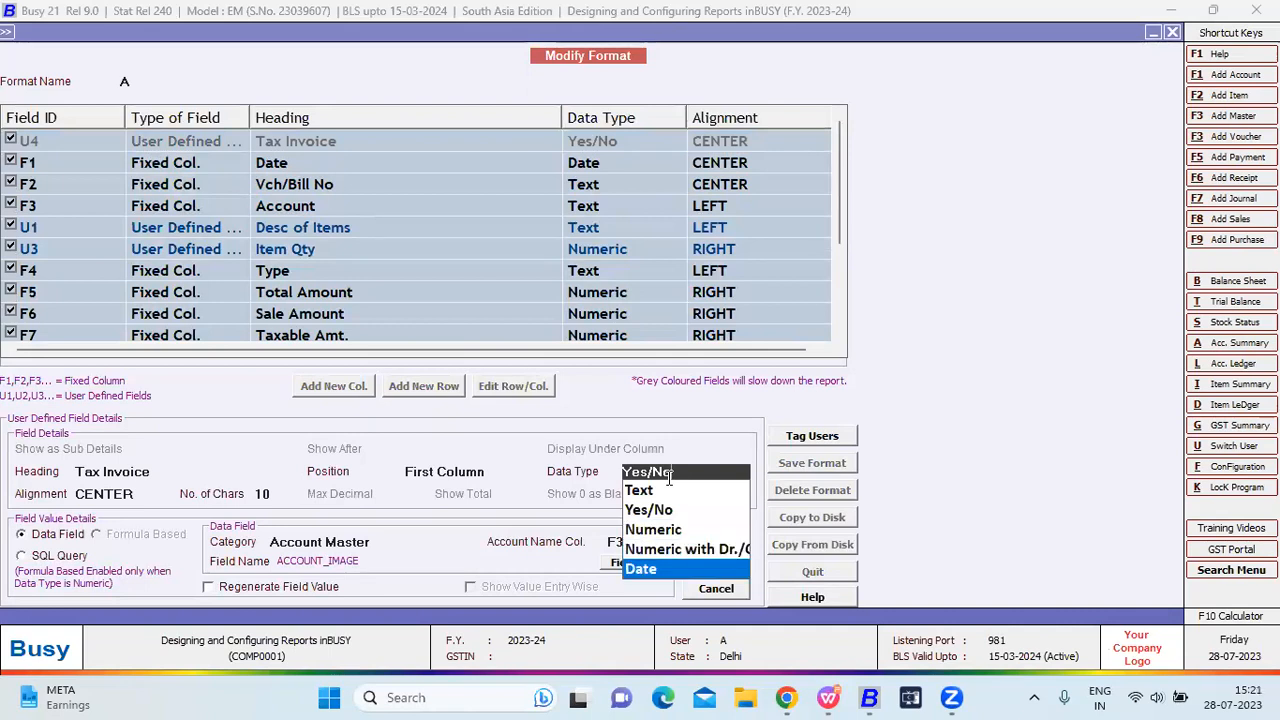
key("Up")
key("Up")
key("Down")
key("Down")
key("Return")
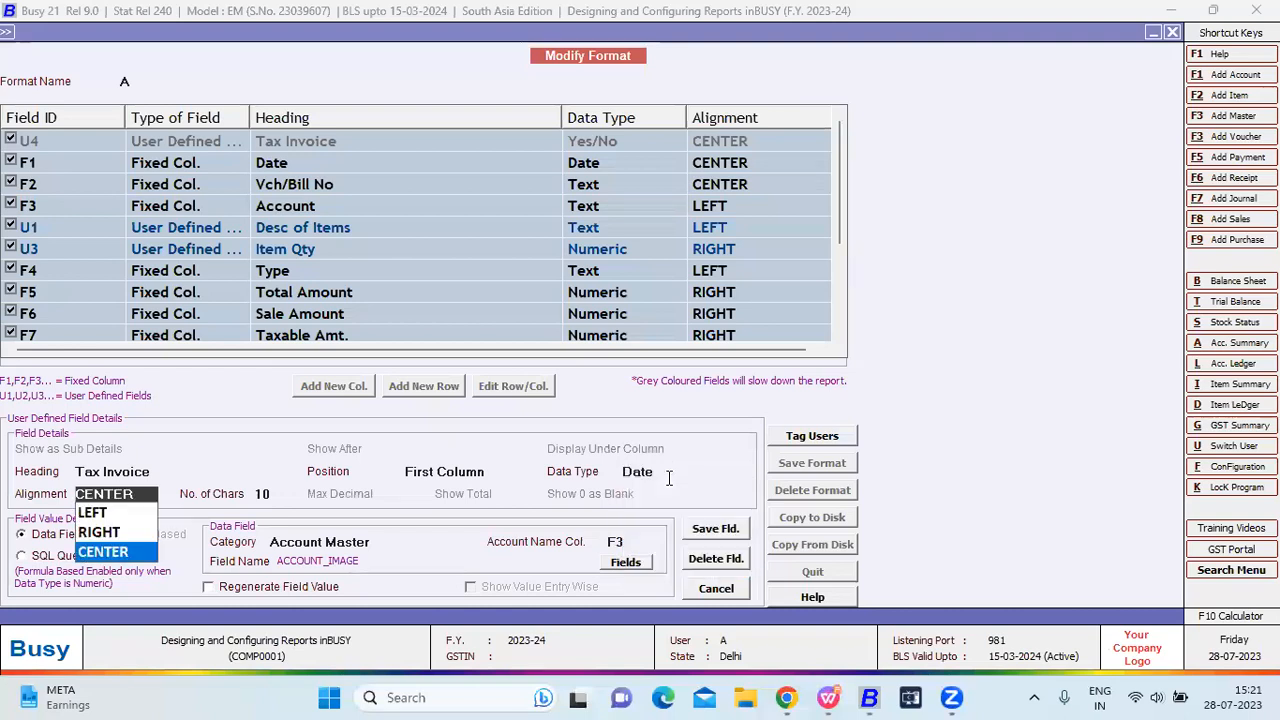
Rename the column heading from Tax Invoice to 'Invoice date'.
left_click(148, 476)
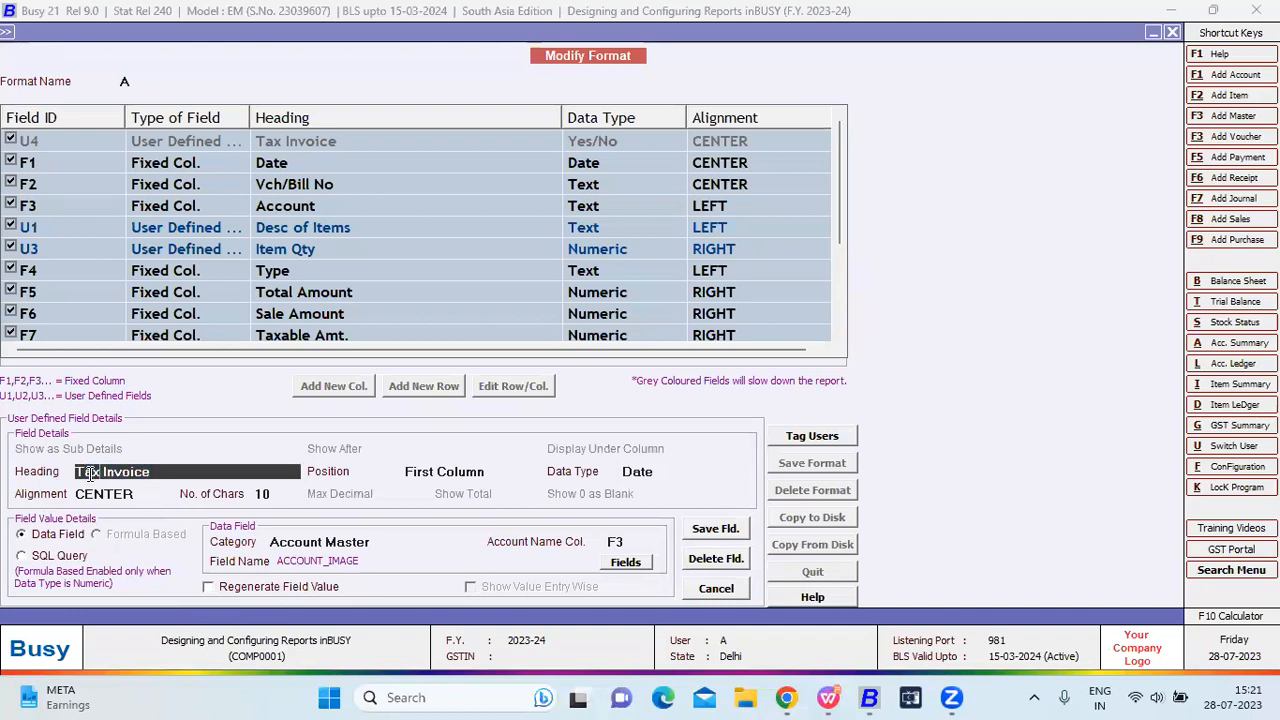
key("Escape")
left_click(103, 470)
key("BackSpace")
key("BackSpace")
key("BackSpace")
key("BackSpace")
key("BackSpace")
left_click(137, 476)
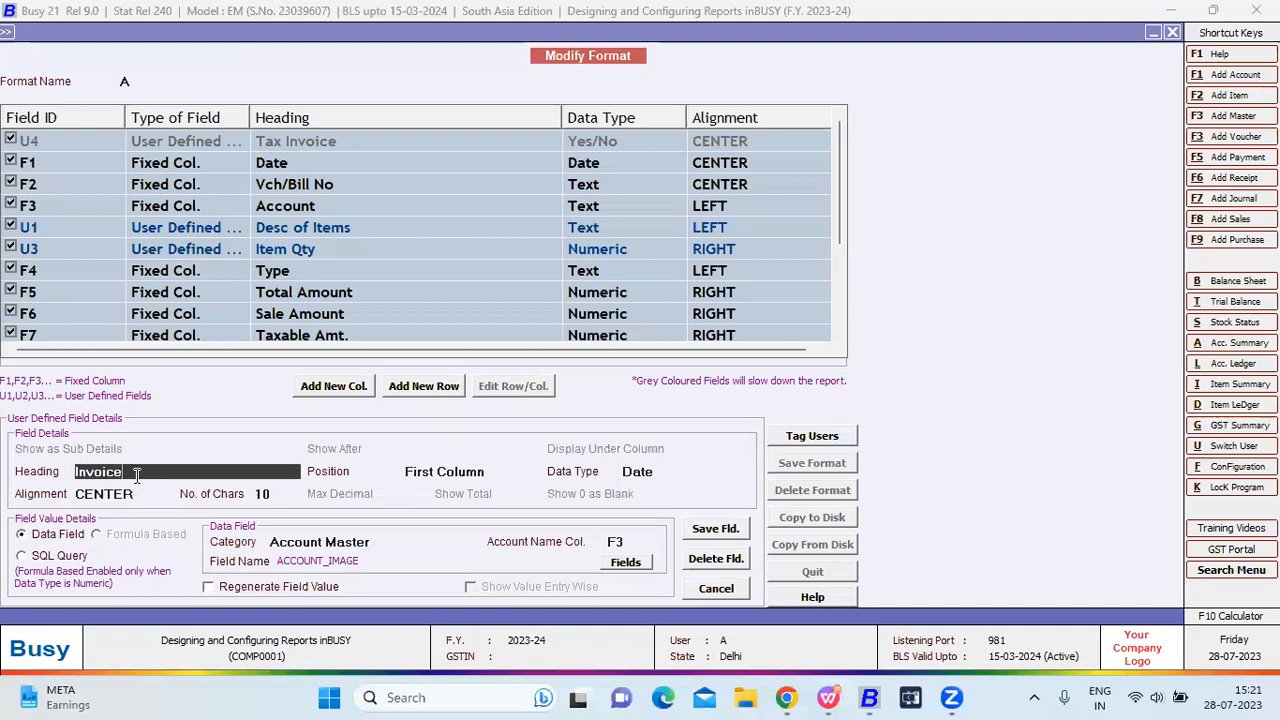
type("date")
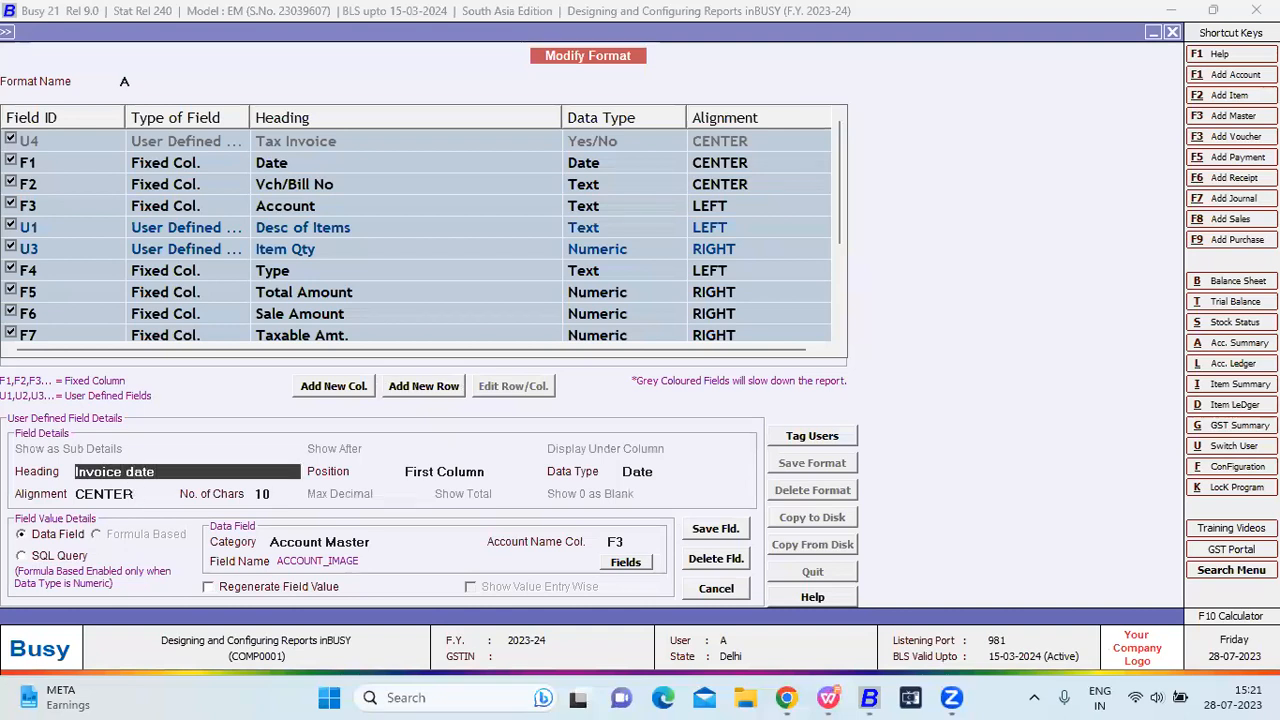
key("Return")
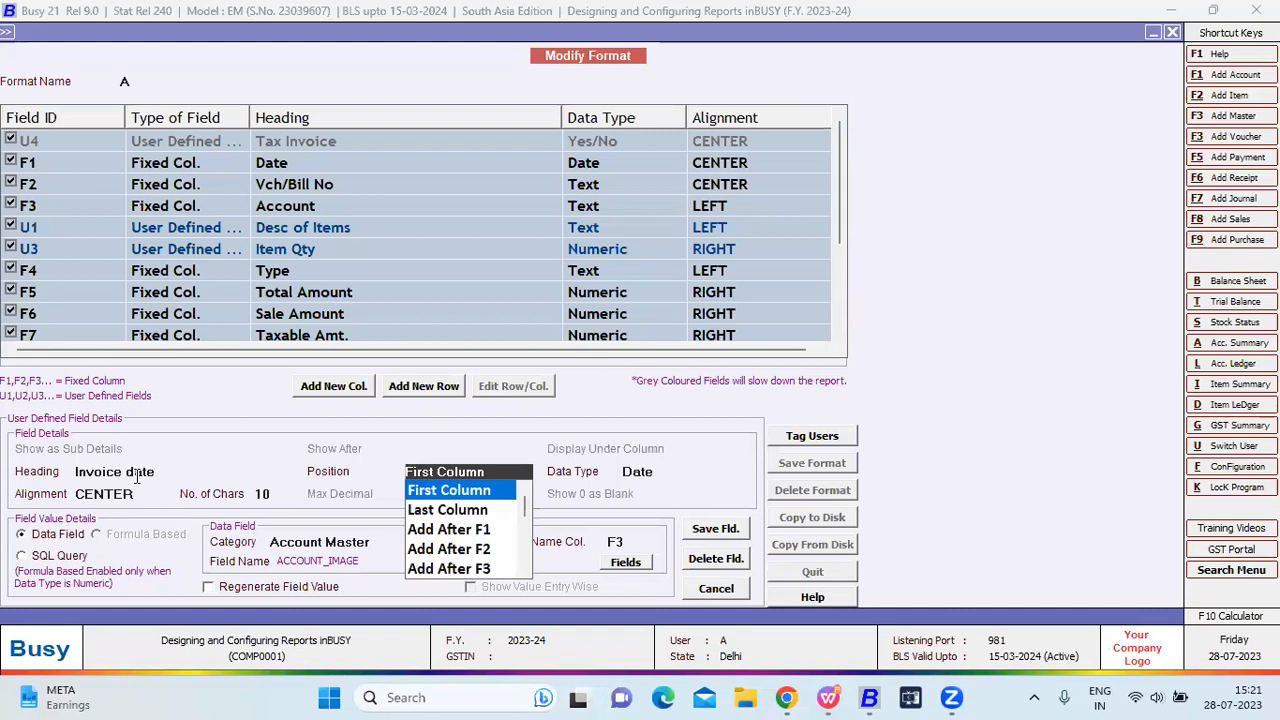
Place the column after F2, keep it centred, and set category Inventory Vouchers(Header).
key("Down")
key("Down")
key("Down")
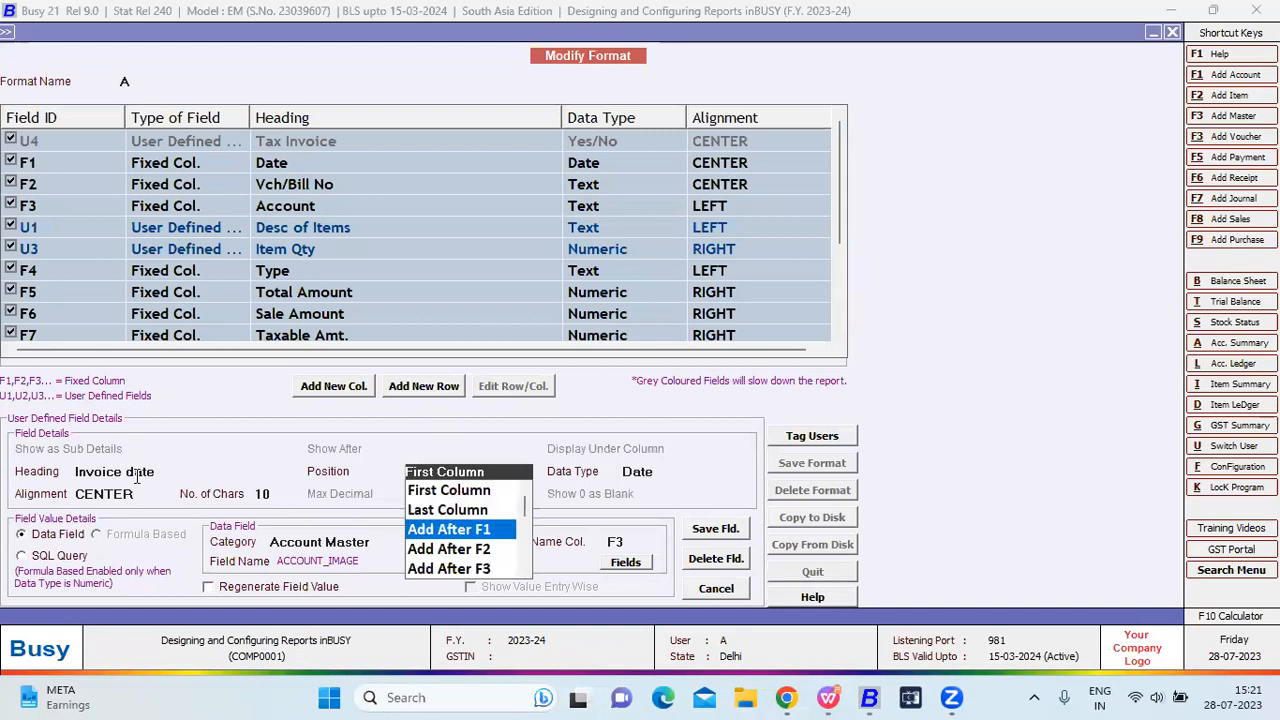
key("Return")
key("Return")
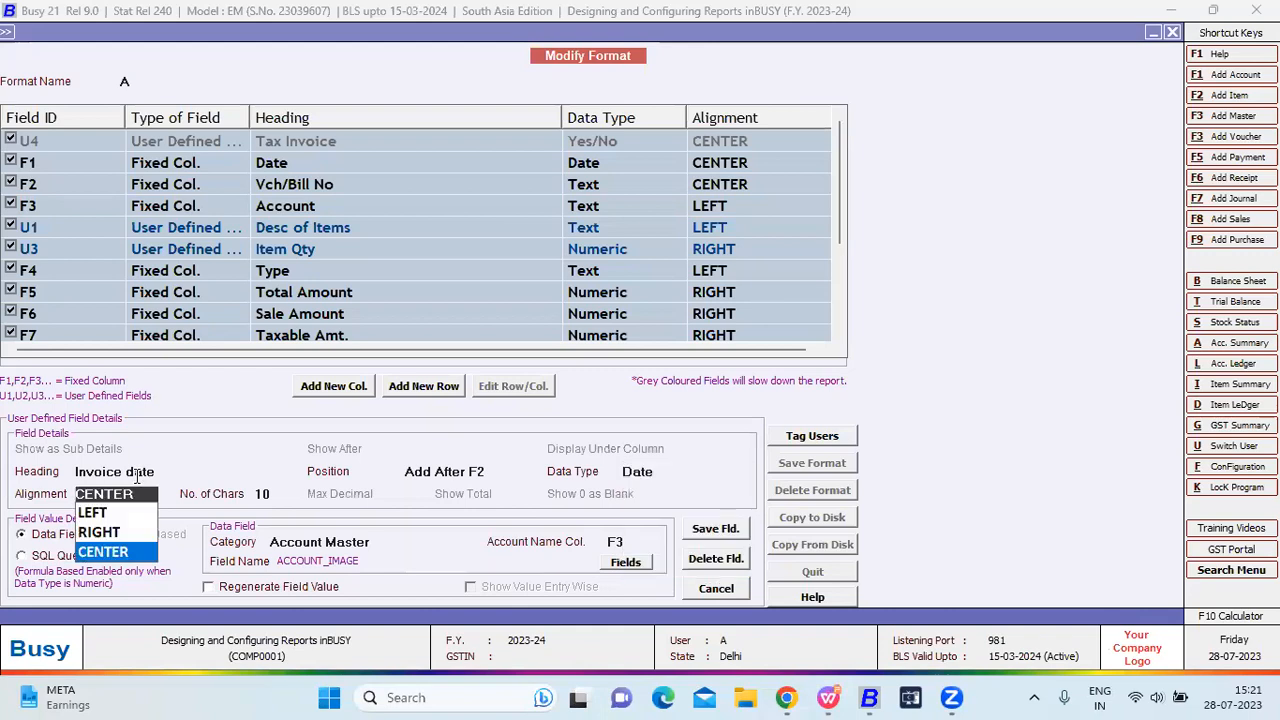
key("Return")
key("Return")
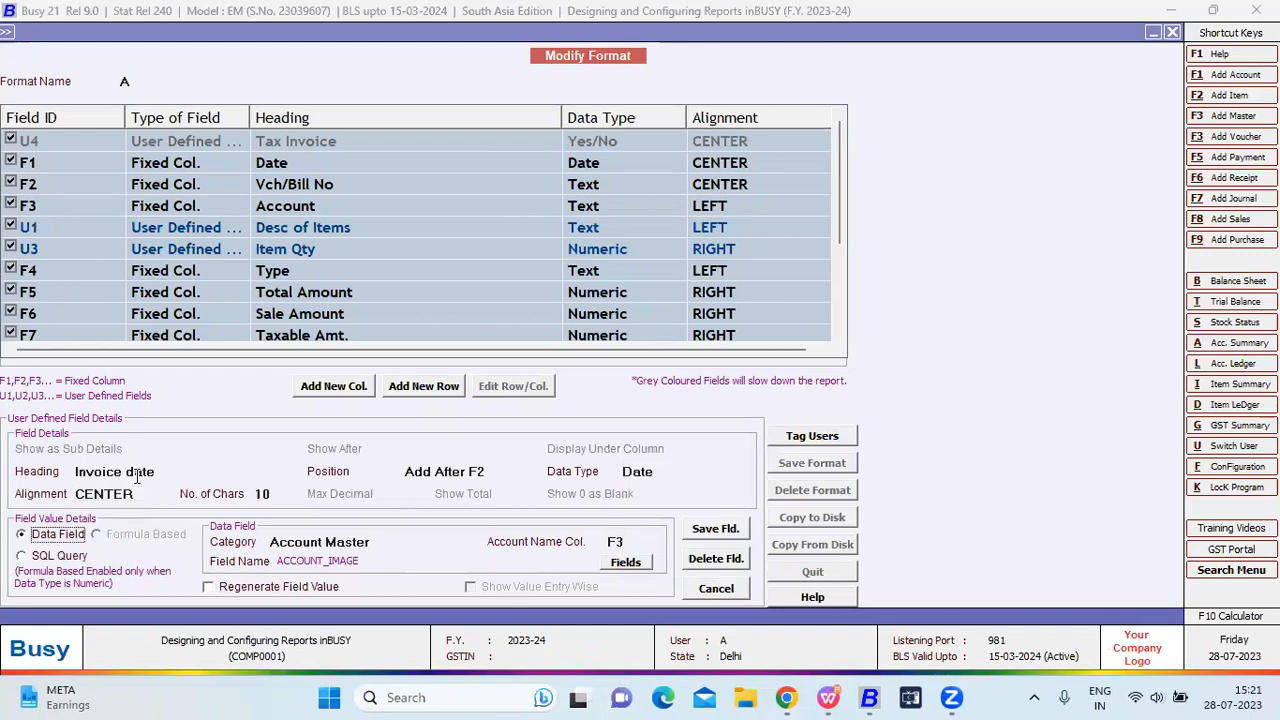
key("Return")
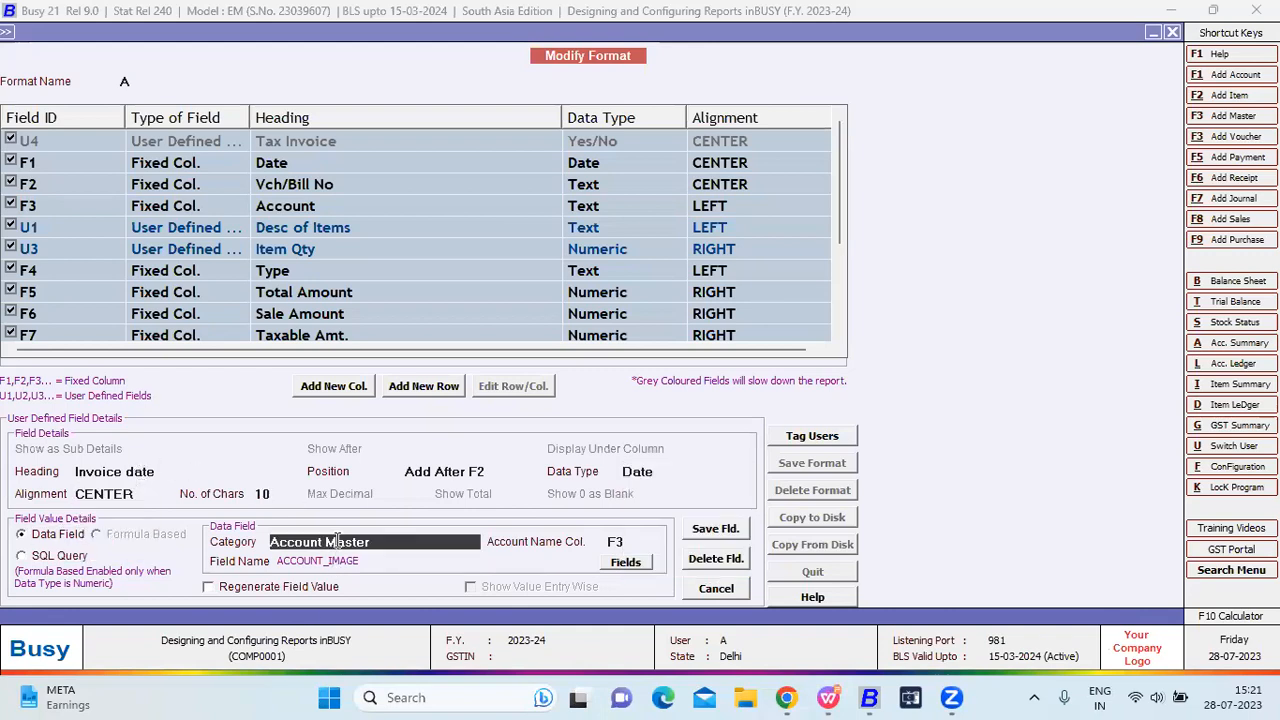
left_click(337, 541)
key("Down")
key("Down")
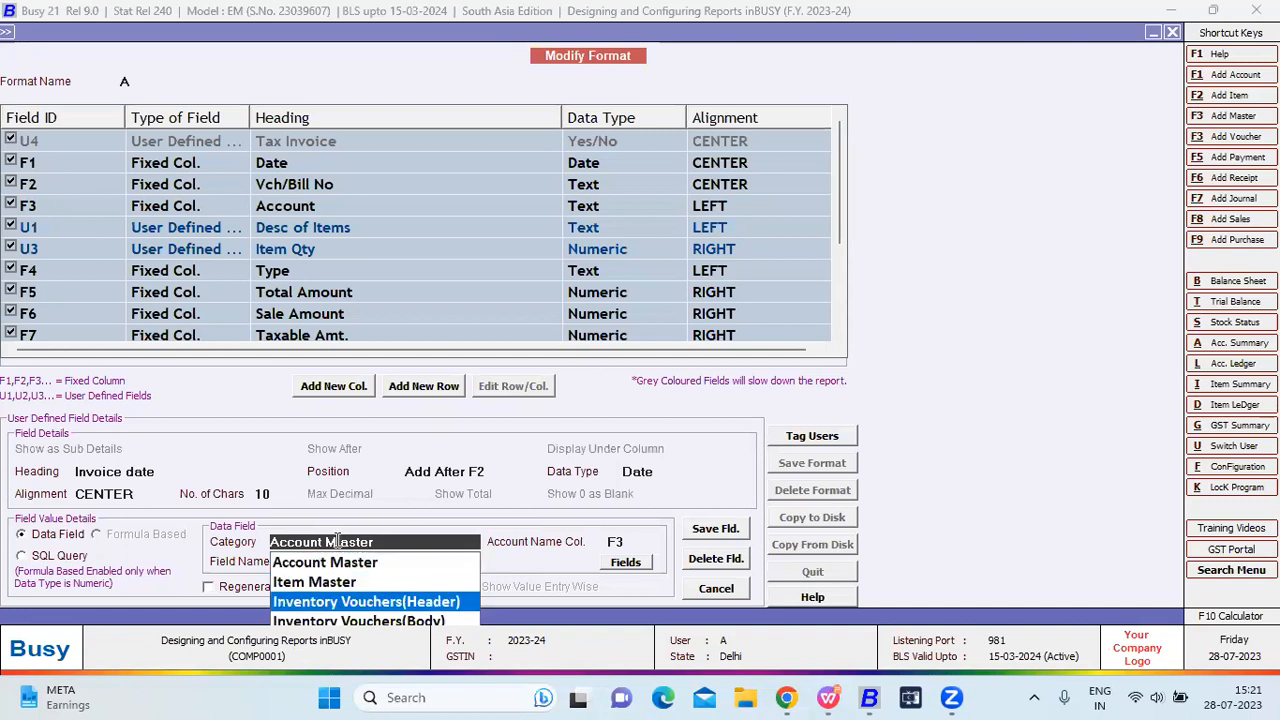
key("Return")
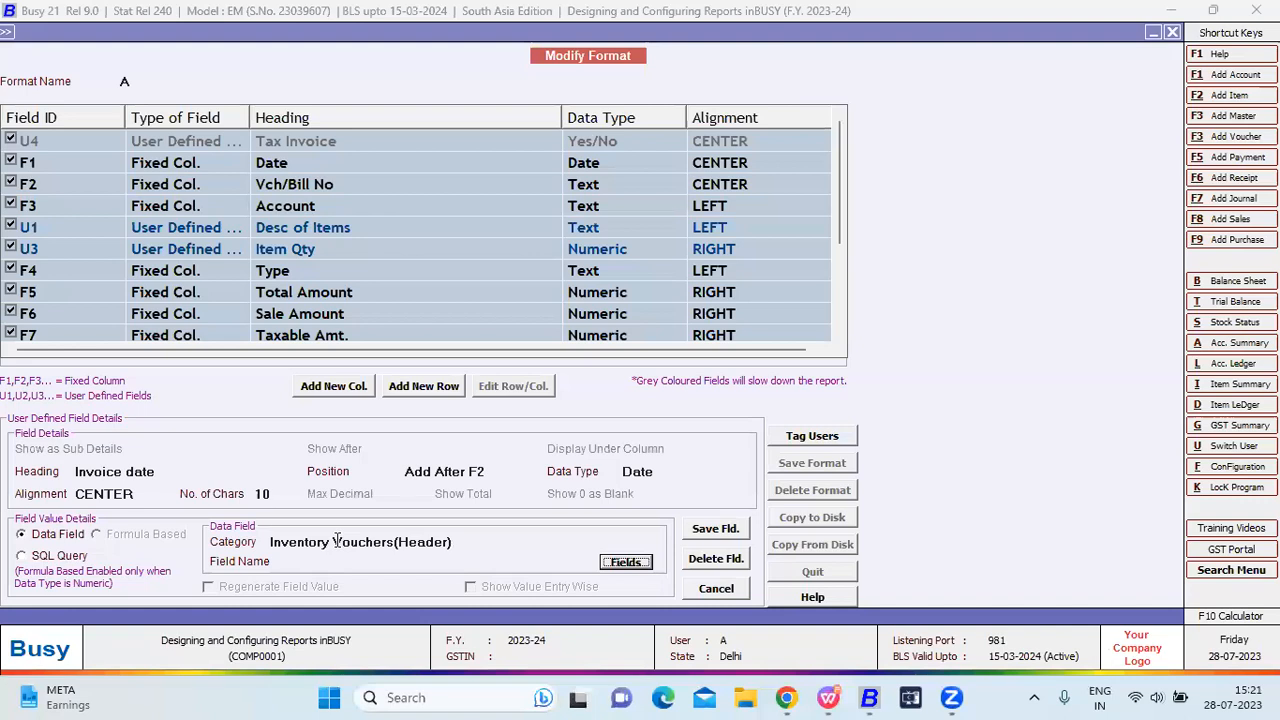
Set the column's source field to VOUCHER HEADER > VCH/BILL_DATE.
key("Return")
key("Down")
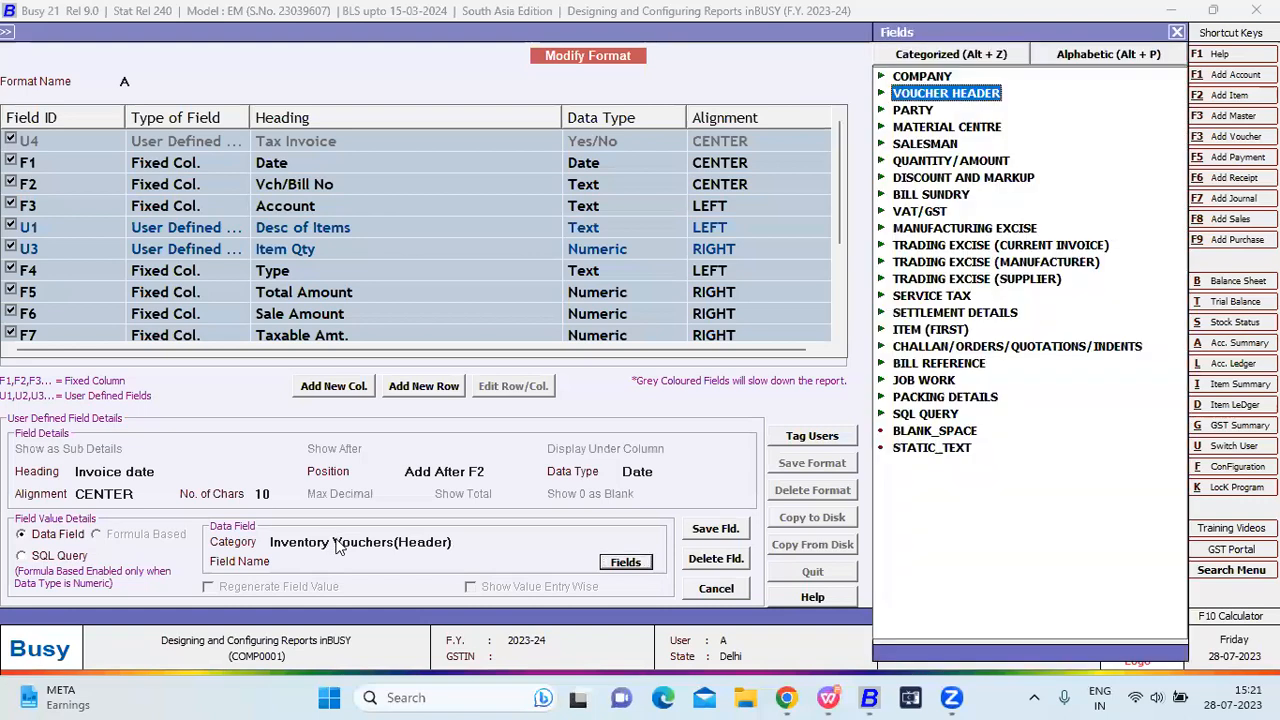
key("Right")
key("Down")
key("Down")
key("Down")
key("Down")
key("Down")
key("Down")
key("Down")
key("Down")
key("Down")
key("Down")
key("Down")
key("Down")
key("Down")
key("Down")
key("Down")
key("Down")
key("Down")
key("Down")
key("Down")
key("Down")
key("Down")
key("Down")
key("Down")
key("Down")
key("Down")
key("Down")
key("Down")
key("Down")
key("Down")
key("Down")
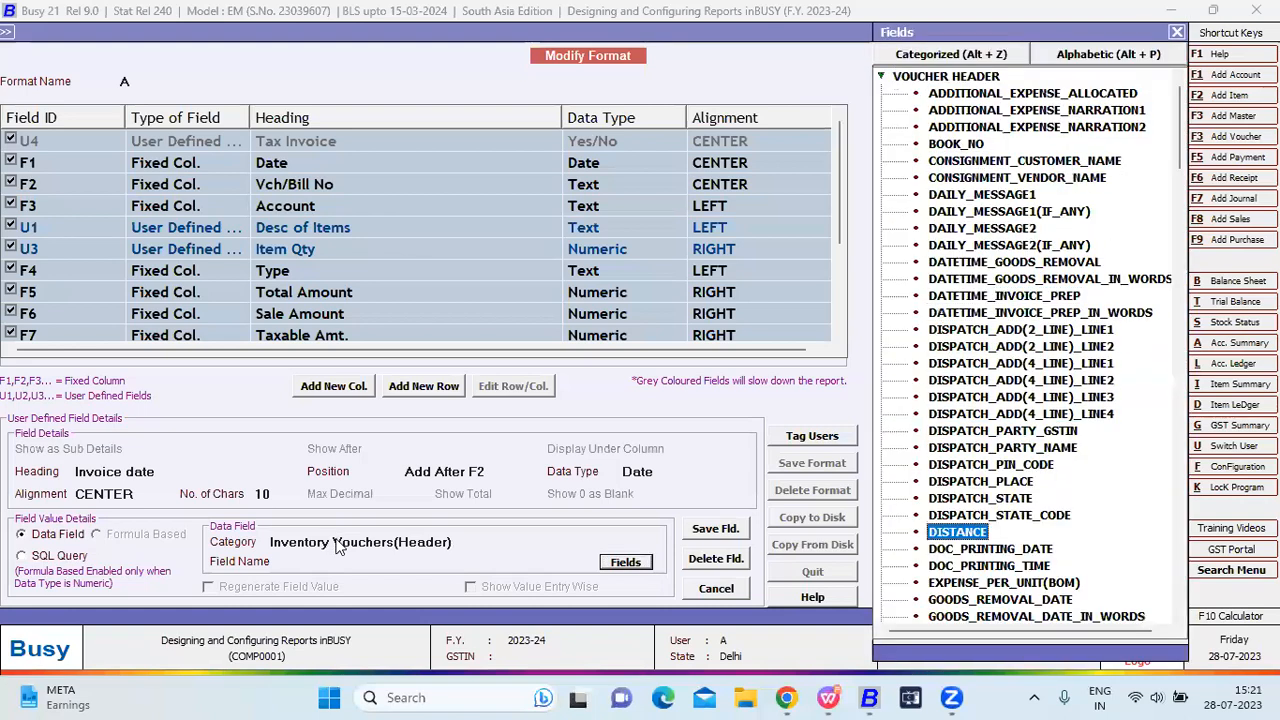
key("Down")
key("Down")
key("Down")
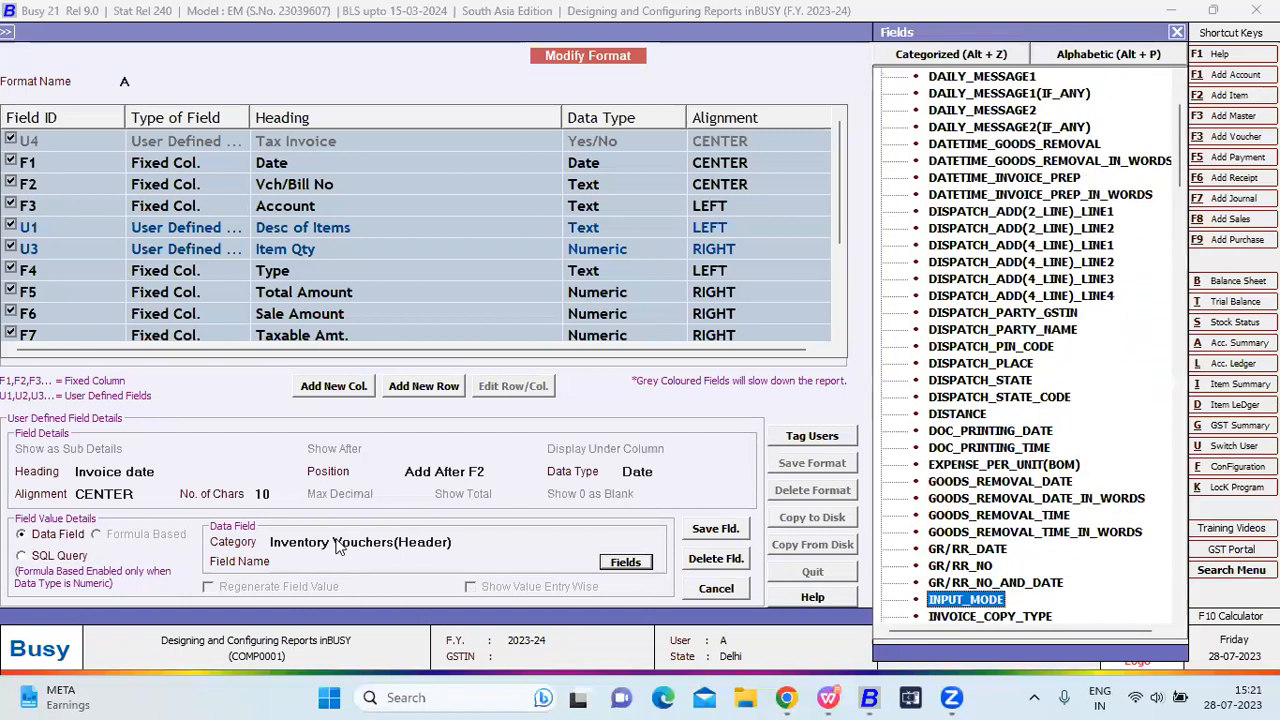
key("Down")
key("Down")
key("Down")
key("Down")
key("Down")
key("Down")
key("Down")
key("Down")
key("Down")
key("Down")
key("Down")
key("Down")
key("Down")
key("Down")
key("Down")
key("Down")
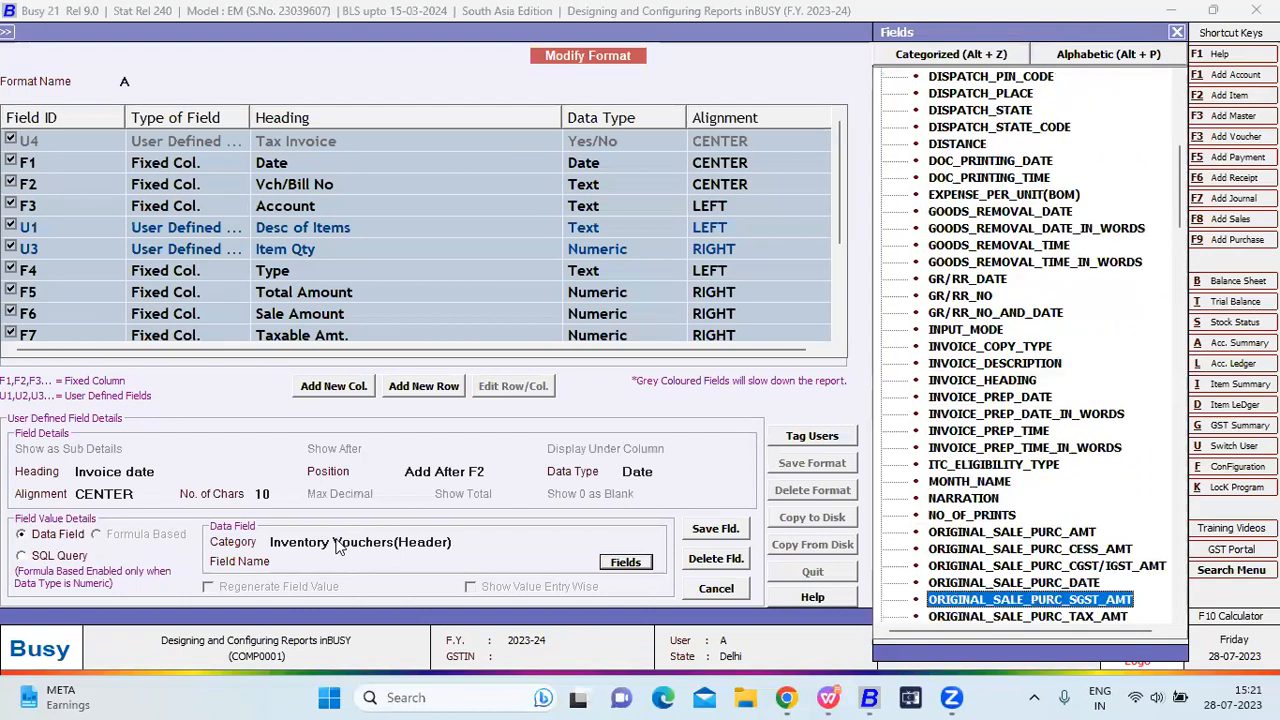
key("Down")
key("Down")
key("Down")
key("Down")
key("Down")
key("Down")
key("Down")
key("Down")
key("Down")
key("Down")
key("Down")
key("Down")
key("Down")
key("Down")
key("Down")
key("Down")
key("Down")
key("Down")
key("Down")
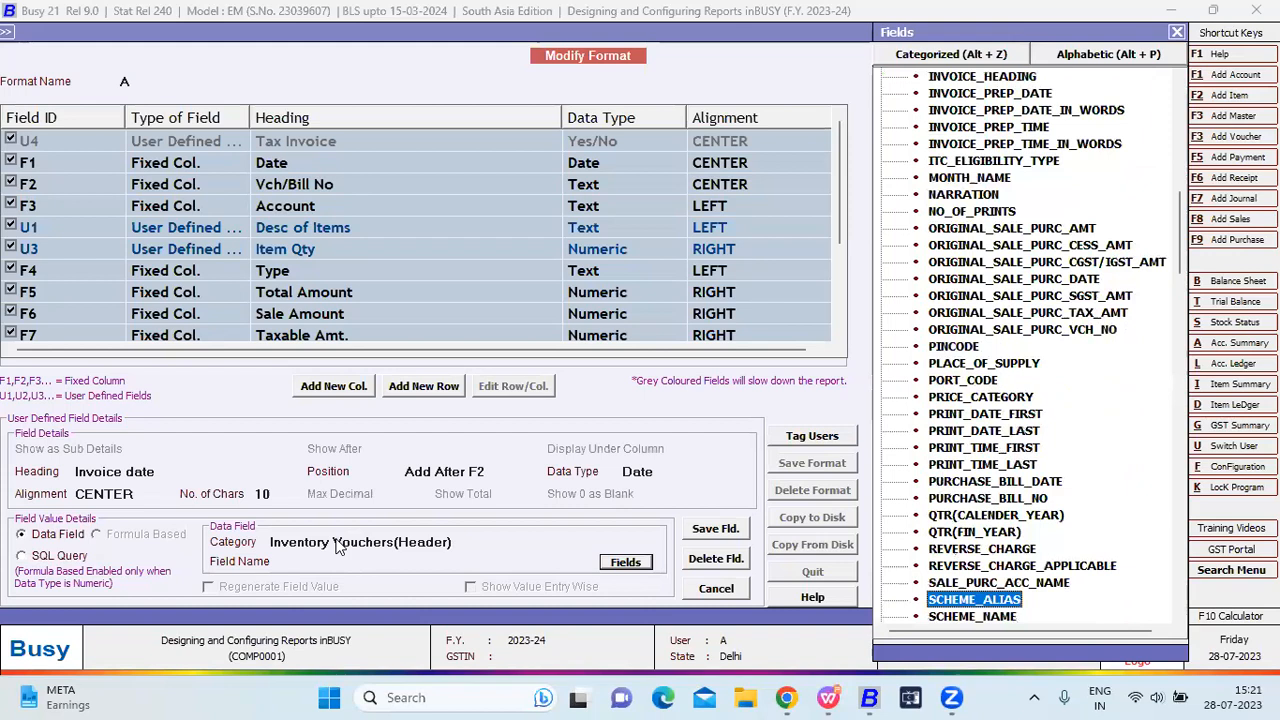
key("Down")
key("Down")
key("Down")
key("Down")
key("Down")
key("Down")
key("Down")
key("Down")
key("Down")
key("Down")
key("Down")
key("Down")
key("Down")
key("Down")
key("Down")
key("Down")
key("Down")
key("Down")
key("Down")
key("Down")
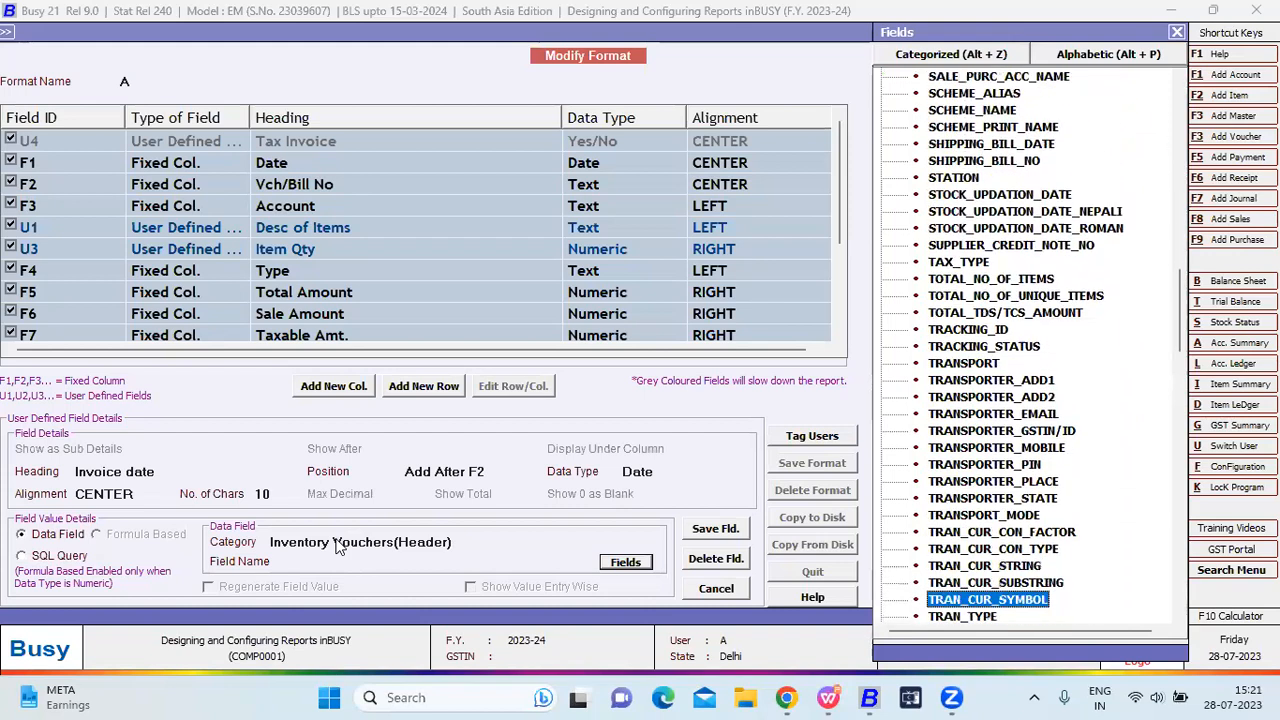
Save format A with the Invoice date column and regenerate the Sales Register.
key("Down")
key("Down")
key("Down")
key("Down")
key("Down")
key("Down")
key("Down")
key("Down")
key("Down")
key("Down")
key("Down")
key("Down")
key("Down")
key("Down")
key("Down")
key("Down")
key("Down")
key("Down")
key("Down")
key("Down")
key("Up")
key("Up")
key("Up")
key("Up")
key("Up")
key("Up")
key("Up")
key("Up")
key("Up")
key("Up")
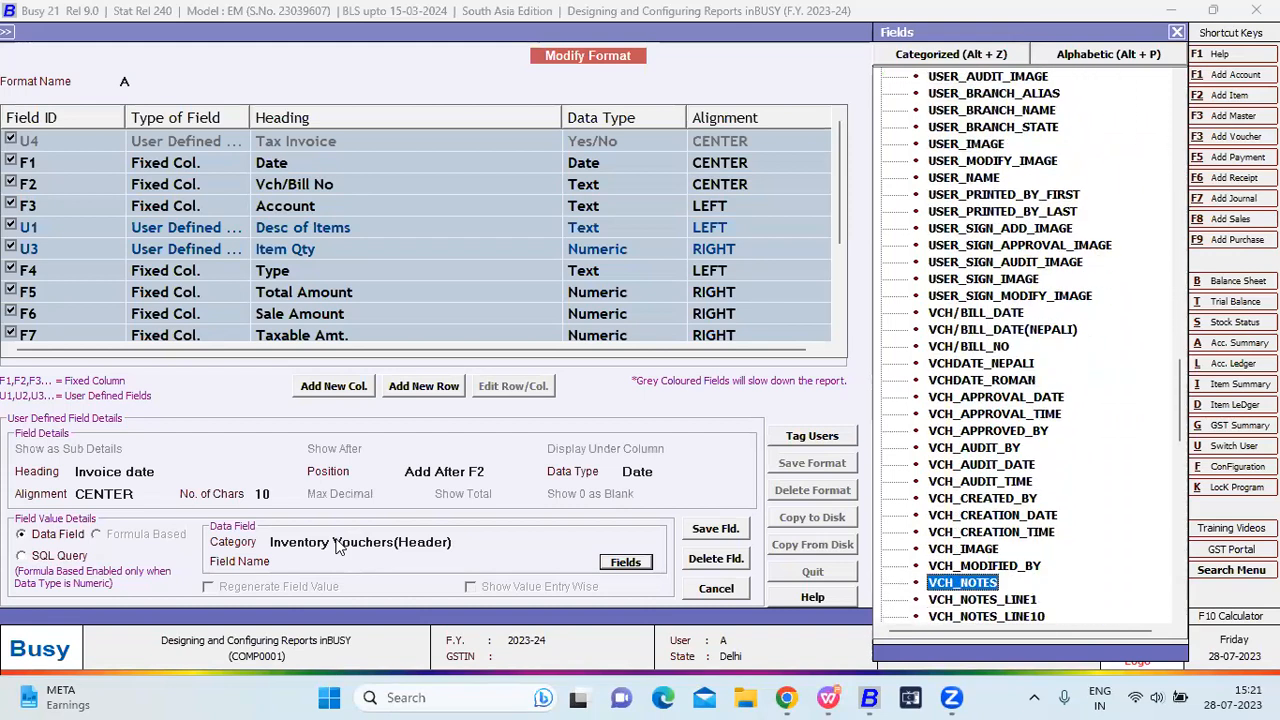
key("Up")
key("Up")
key("Up")
key("Up")
key("Up")
key("Up")
key("Up")
key("Return")
key("F2")
key("Return")
key("F2")
key("Return")
key("Return")
key("Escape")
key("Down")
key("Return")
key("F2")
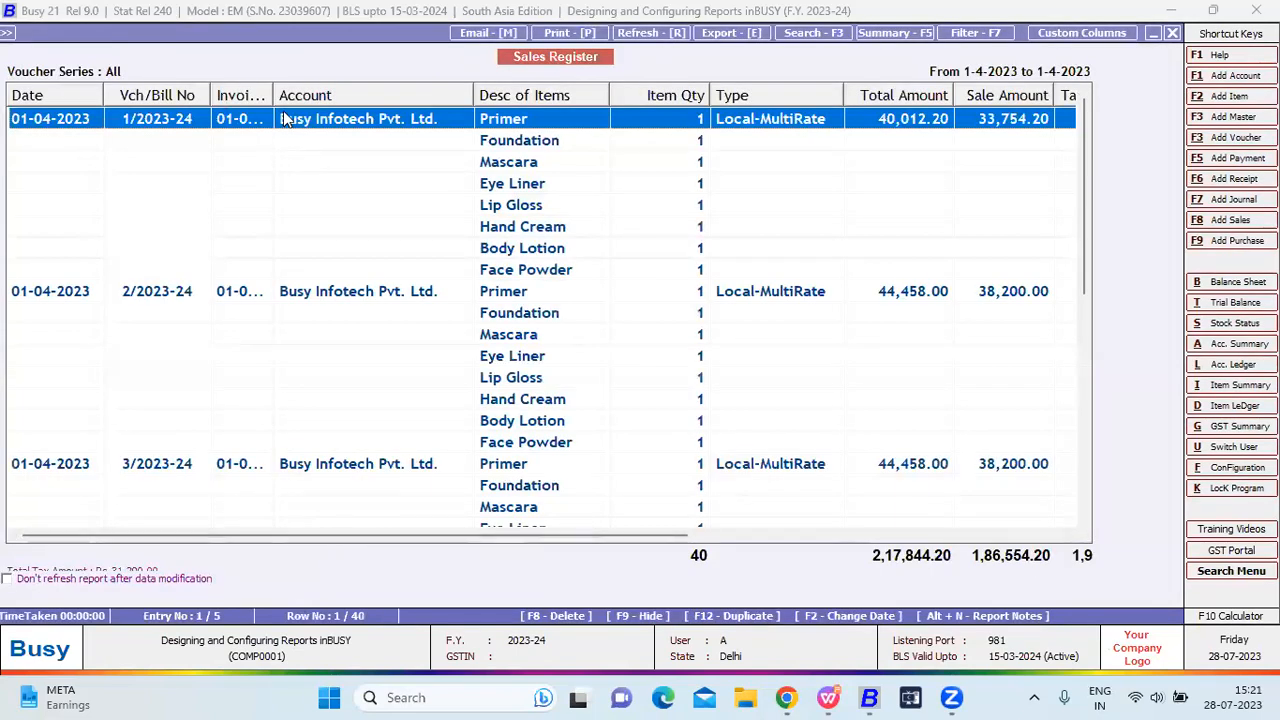
Widen the Invoice date column and move to voucher 5/2023-24 in the register.
left_click_drag(273, 96, 330, 96)
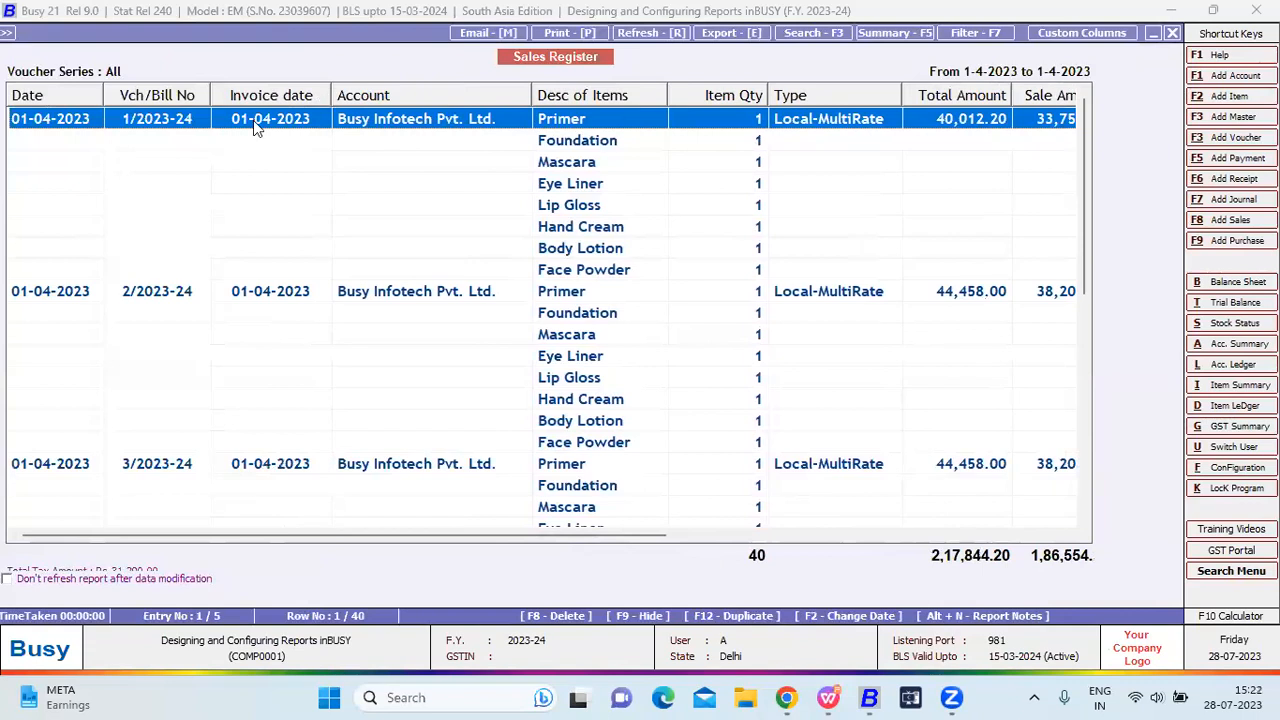
left_click(264, 293)
key("Down")
key("Down")
key("Down")
key("Down")
key("Down")
key("Down")
key("Down")
key("Down")
key("Down")
key("Down")
key("Down")
key("Down")
key("Down")
key("Down")
key("Down")
key("Down")
key("Down")
key("Down")
key("Down")
key("Down")
key("Down")
key("Down")
key("Down")
key("Down")
key("Down")
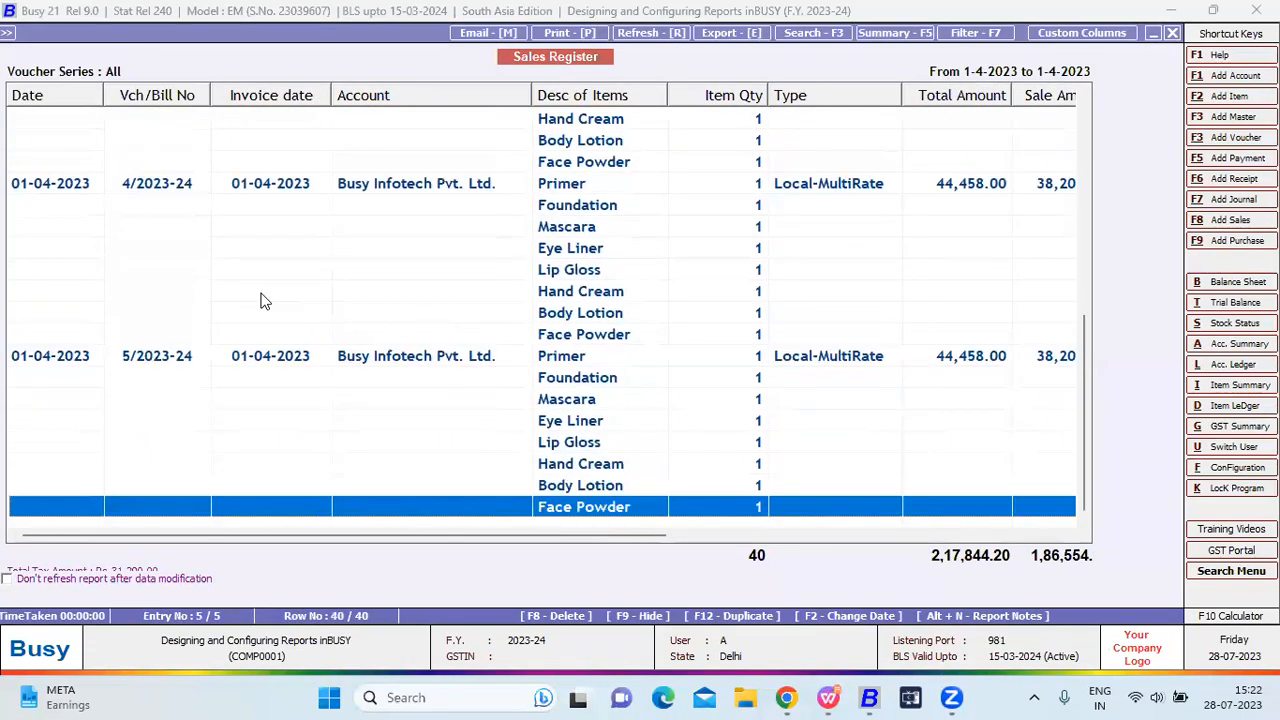
key("Up")
key("Up")
key("Up")
key("Up")
key("Up")
key("Up")
key("Up")
Change voucher 5/2023-24's date to 05-04-2023 and save it without printing.
key("Return")
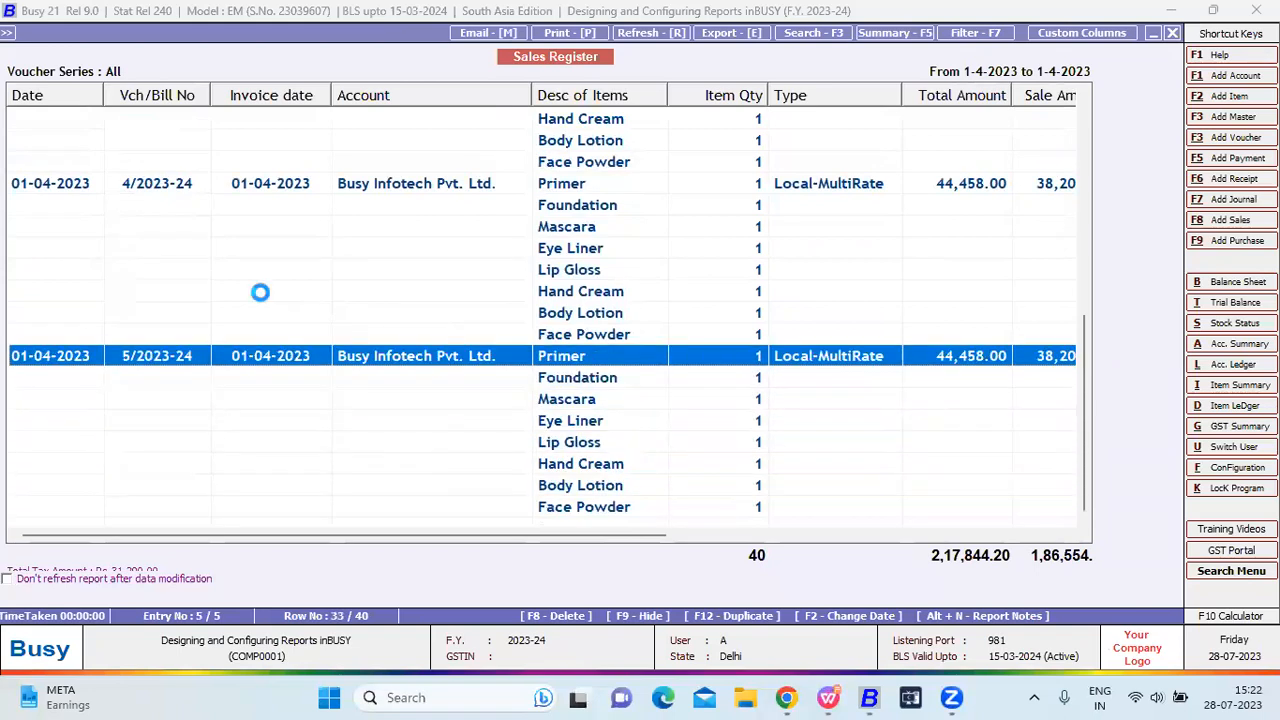
key("Return")
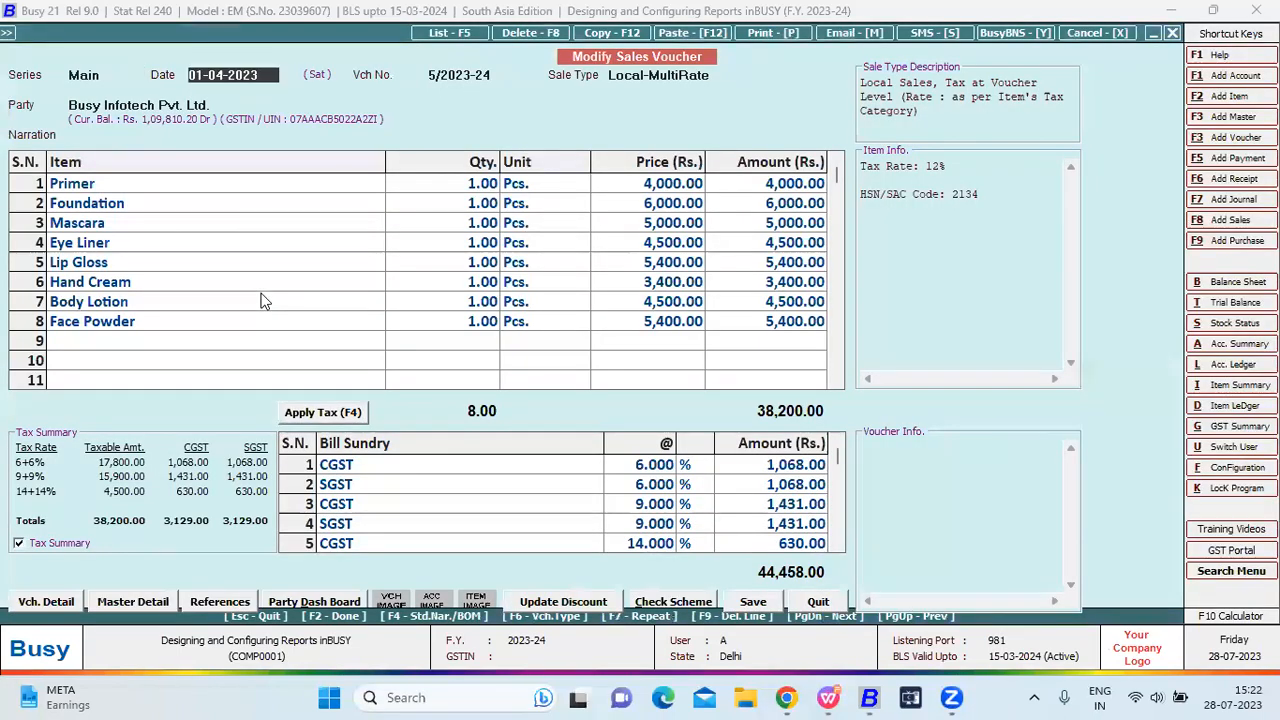
type("05")
key("Return")
key("F2")
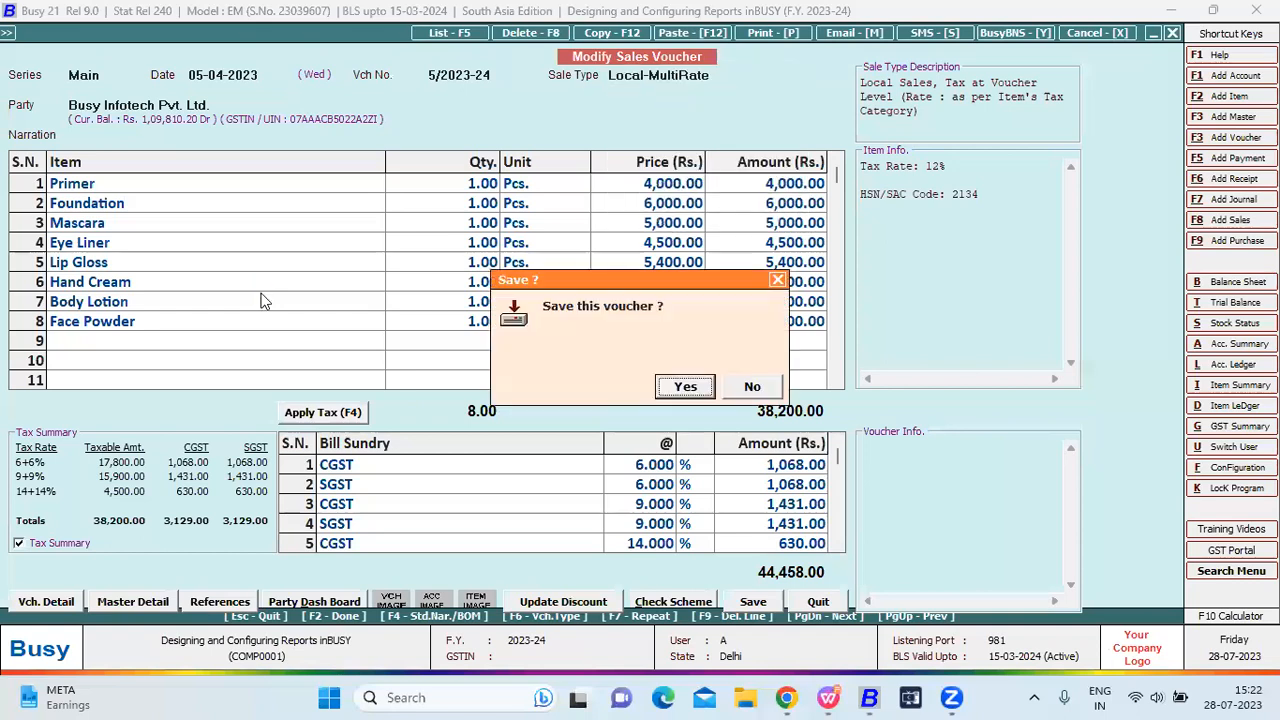
key("Return")
key("Right")
key("Return")
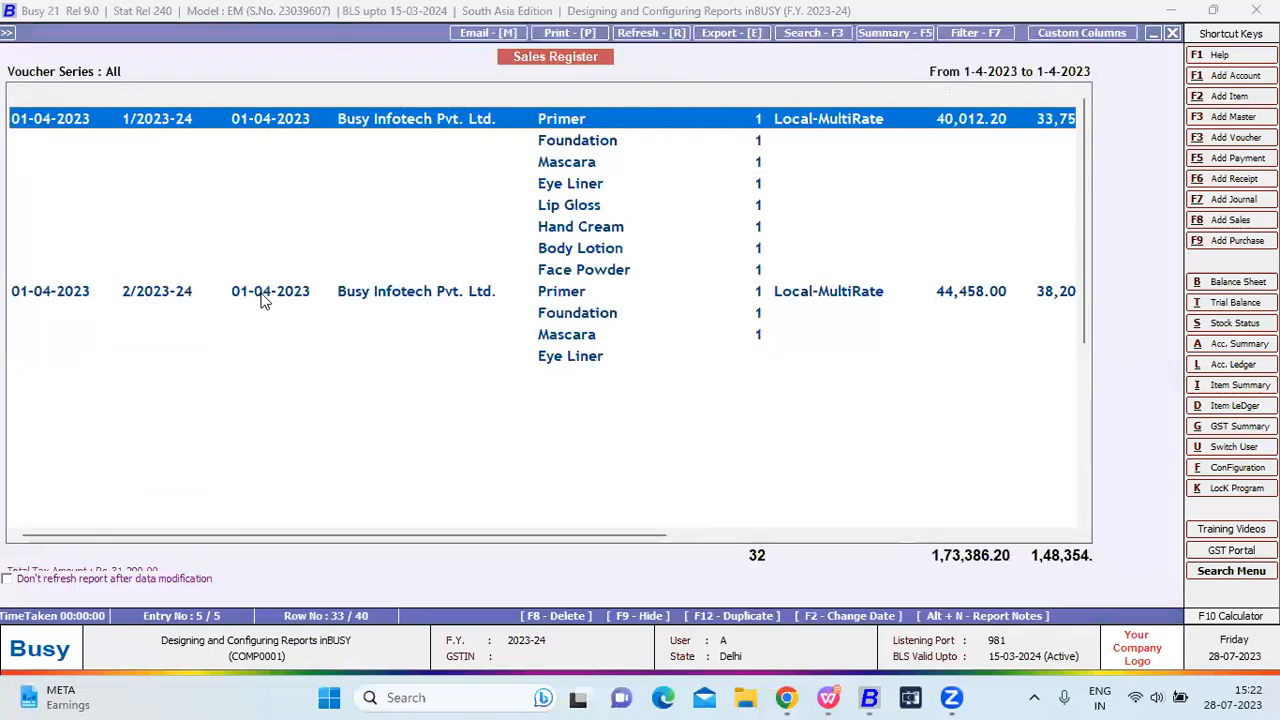
Regenerate the Sales Register and check it now lists only vouchers 1 to 4.
key("Down")
key("Down")
key("Down")
key("Down")
key("Down")
key("Down")
key("Down")
key("Down")
key("Down")
key("Down")
key("Down")
key("Down")
key("Down")
key("Down")
key("Down")
key("Down")
key("Down")
key("Down")
key("Down")
key("Down")
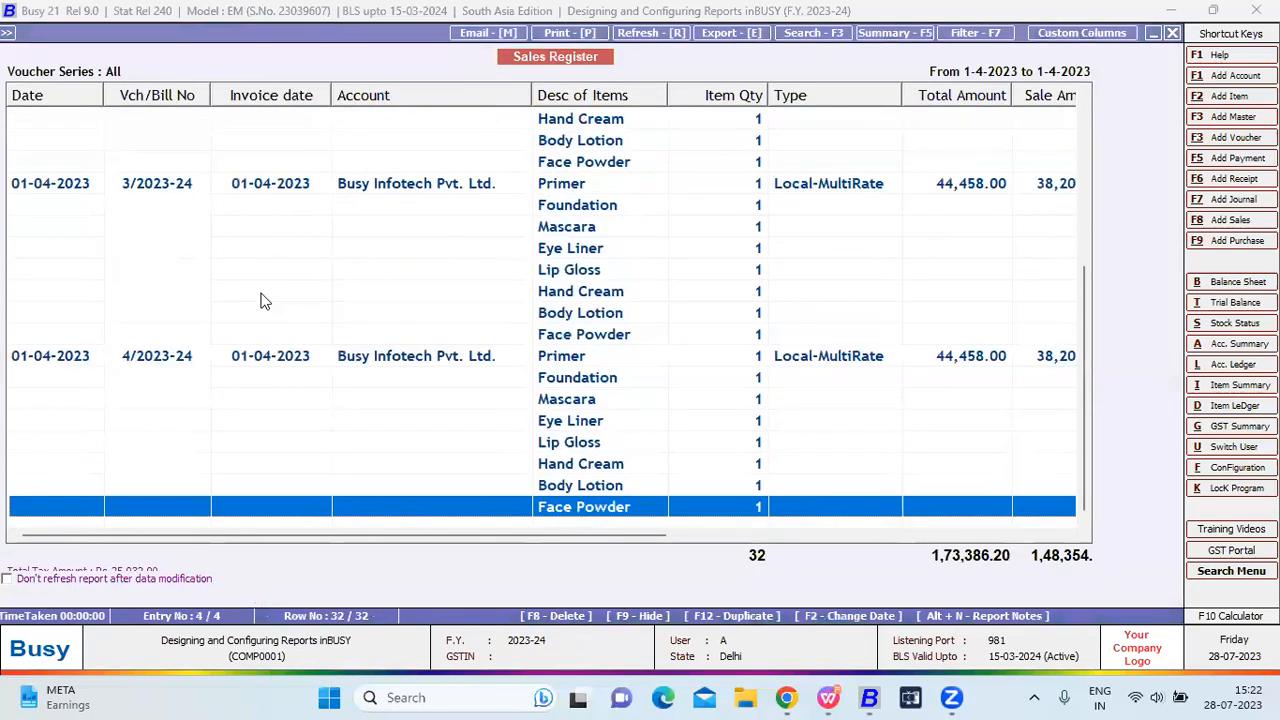
key("Escape")
key("Return")
key("F2")
key("Down")
key("Down")
key("Down")
key("Down")
key("Down")
key("Down")
key("Down")
key("Down")
key("Down")
key("Down")
key("Down")
key("Down")
key("Down")
key("Down")
key("Down")
key("Down")
key("Down")
key("Down")
key("Down")
key("Down")
key("Down")
key("Up")
key("Up")
key("Up")
key("Up")
key("Up")
key("Up")
key("Up")
key("Up")
key("Up")
key("Up")
key("Up")
key("Up")
key("Up")
key("Up")
key("Up")
key("Up")
key("Up")
key("Up")
key("Up")
key("Up")
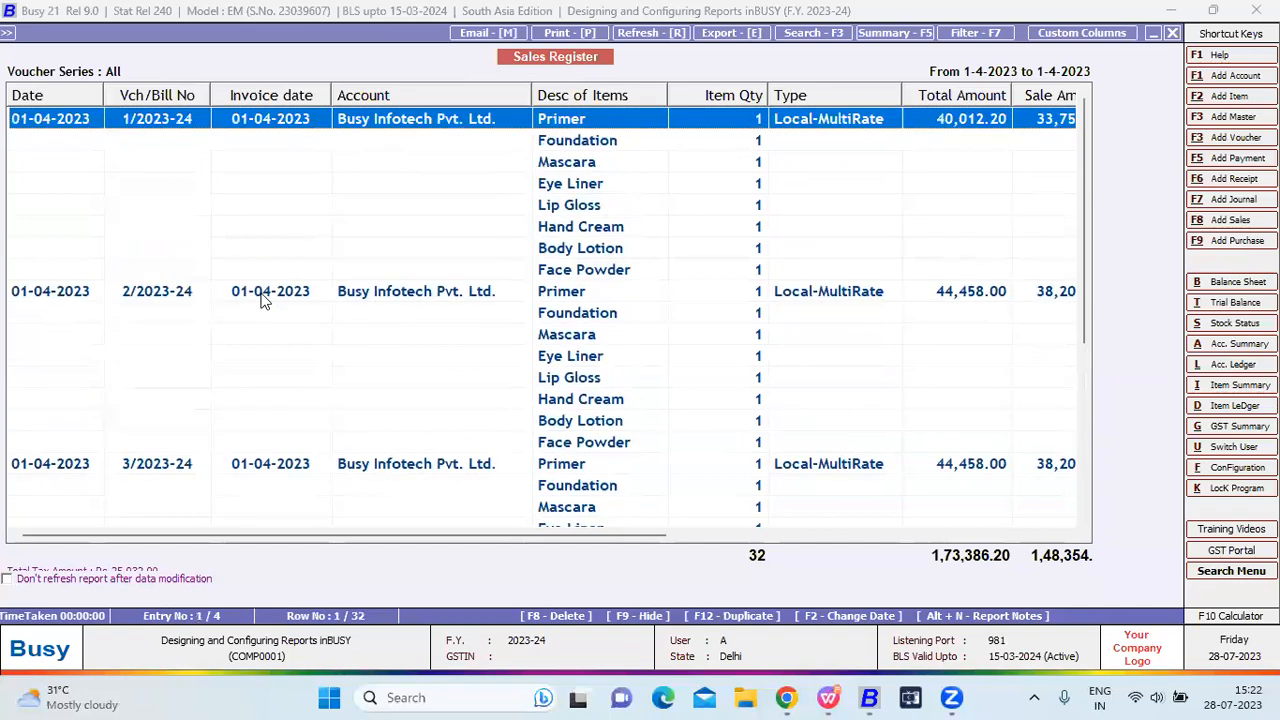
key("Down")
key("Down")
key("Down")
key("Down")
key("Down")
key("Down")
key("Down")
key("Down")
key("Down")
key("Down")
key("Down")
key("Down")
key("Down")
key("Down")
key("Down")
key("Down")
key("Down")
key("Down")
key("Down")
key("Down")
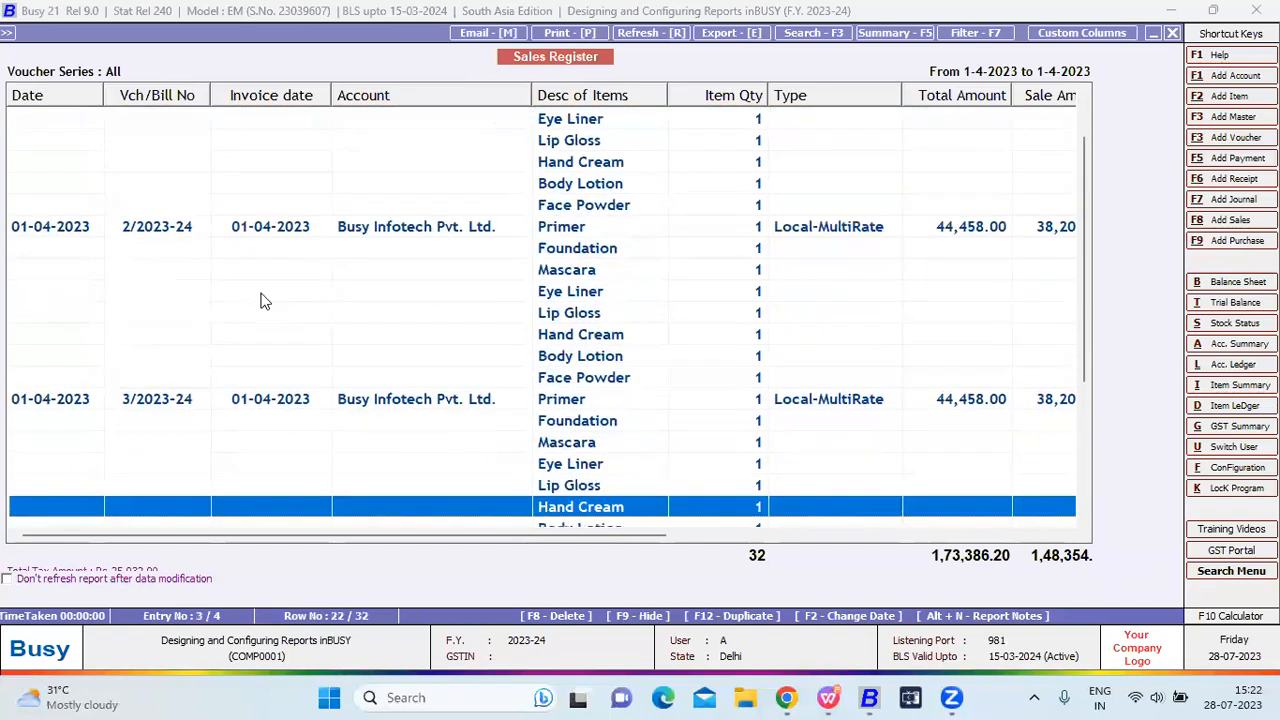
key("Up")
key("Up")
key("Up")
key("Up")
key("Up")
key("Up")
key("Up")
key("Up")
key("Up")
key("Up")
key("Up")
key("Up")
key("Up")
key("Up")
key("Up")
key("Up")
key("Up")
key("Up")
key("Up")
key("Up")
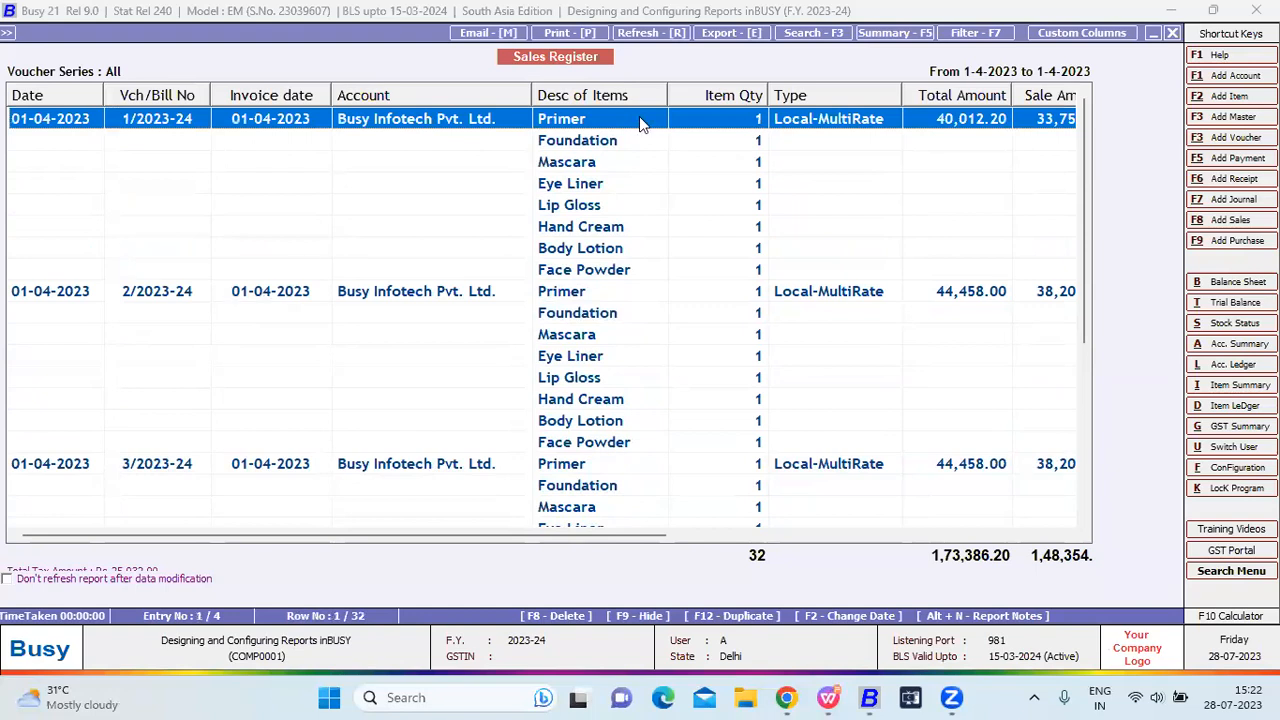
Open format A's Custom Columns setup and start Copy to Disk.
left_click(1127, 37)
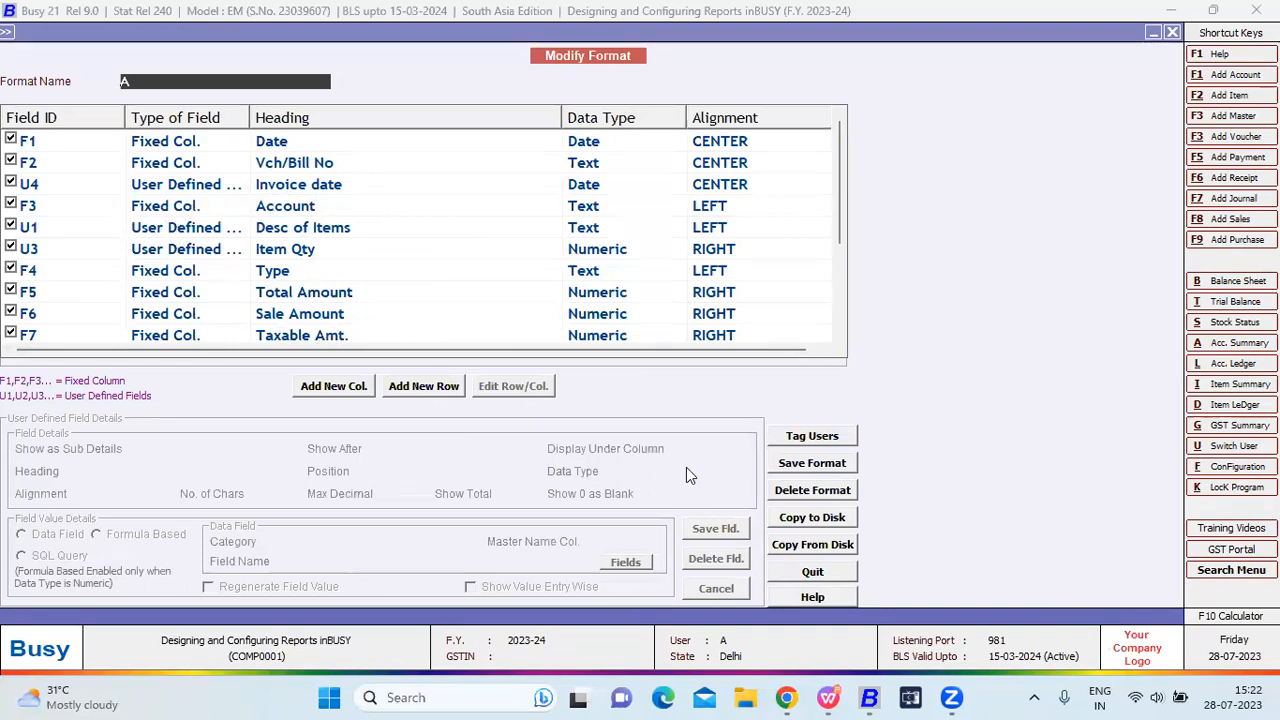
left_click(806, 519)
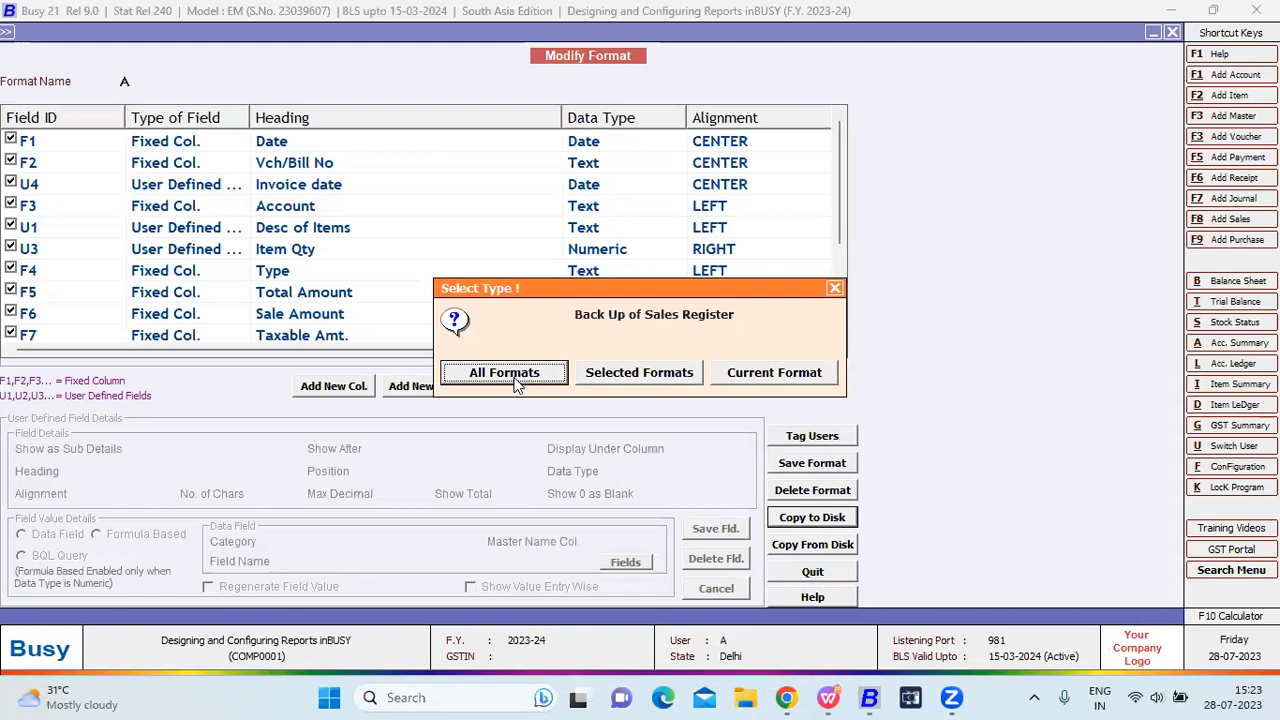
Copy the Current Format to disk, saving Sales Register(A).CRB on the Desktop.
key("Right")
key("Return")
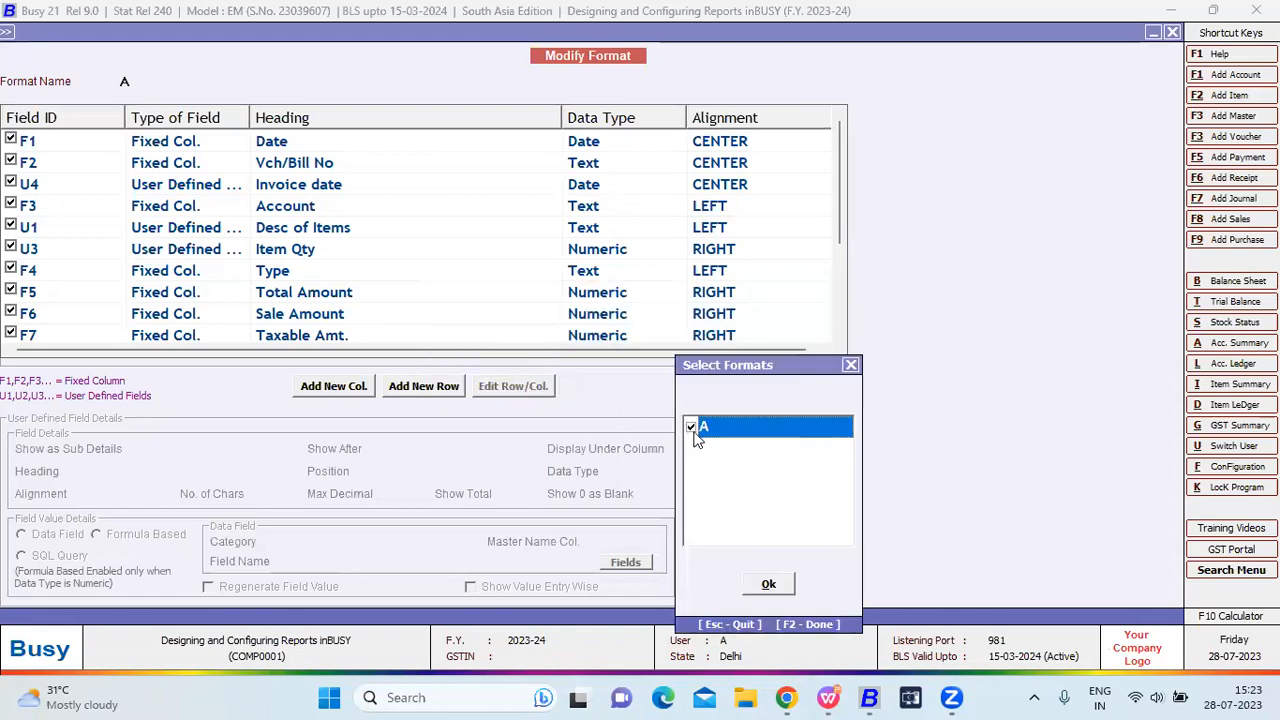
left_click(768, 584)
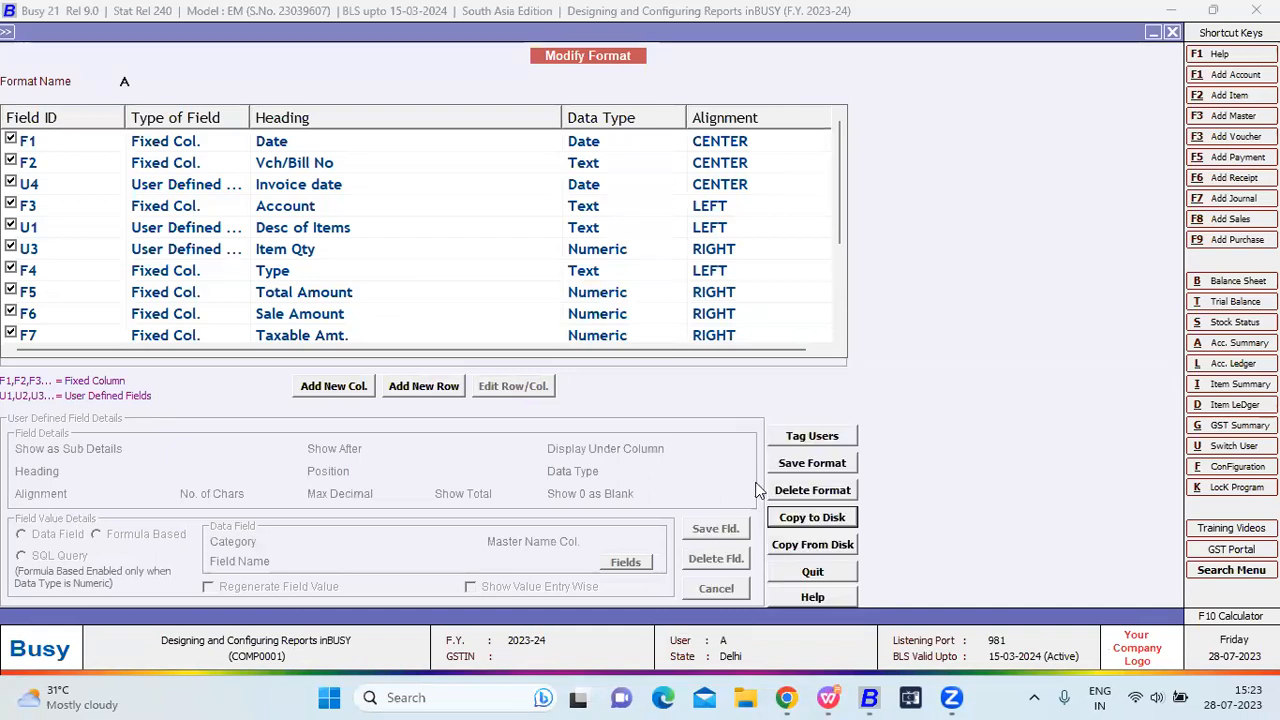
left_click(810, 520)
left_click(583, 441)
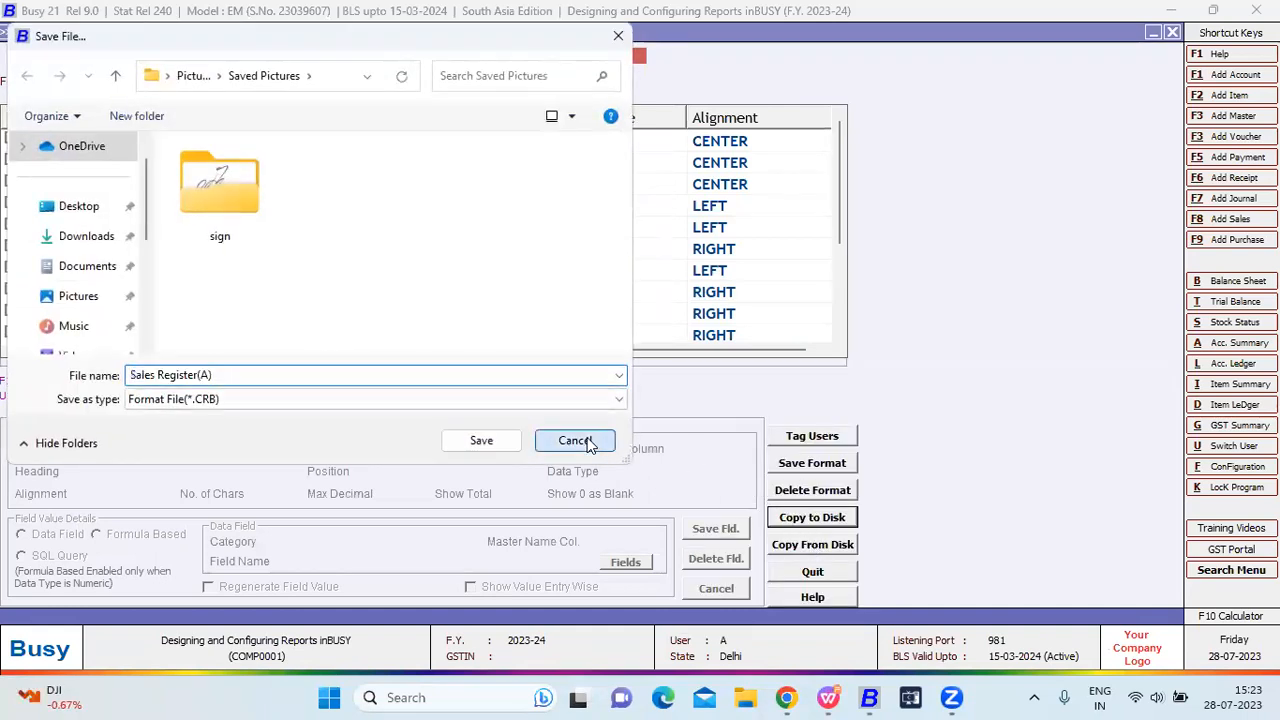
left_click(770, 517)
left_click(759, 366)
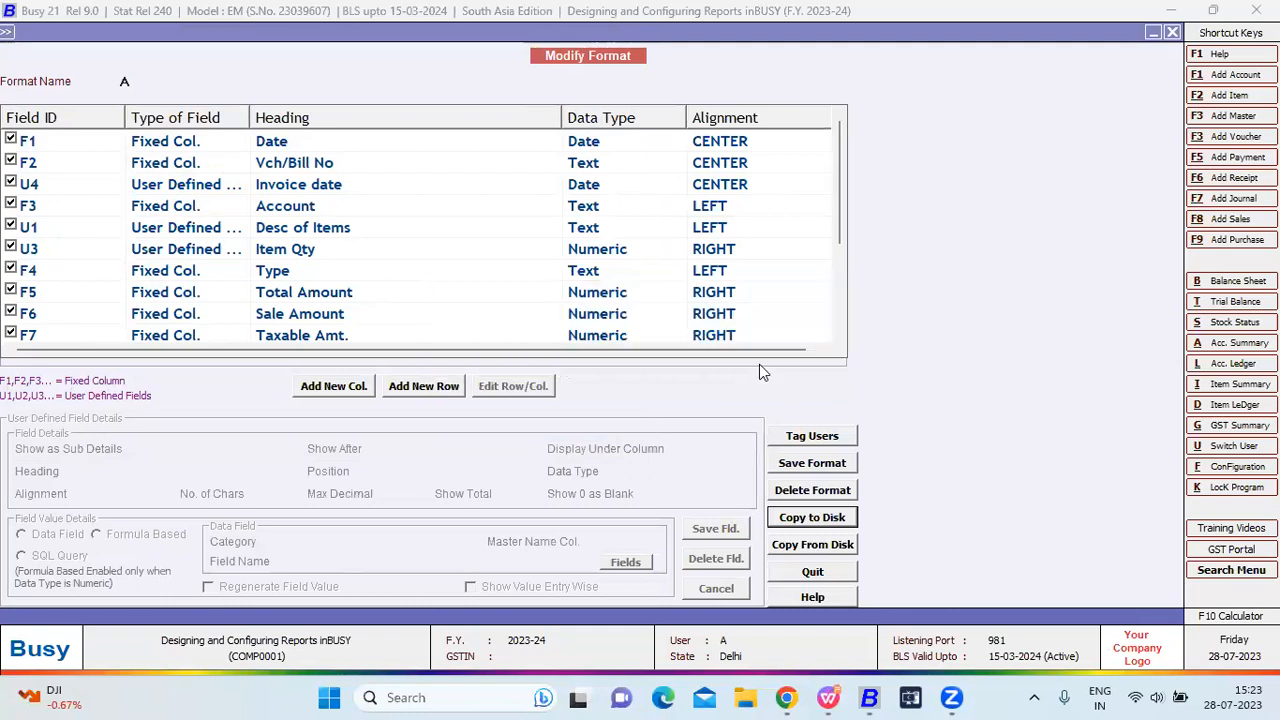
left_click(72, 210)
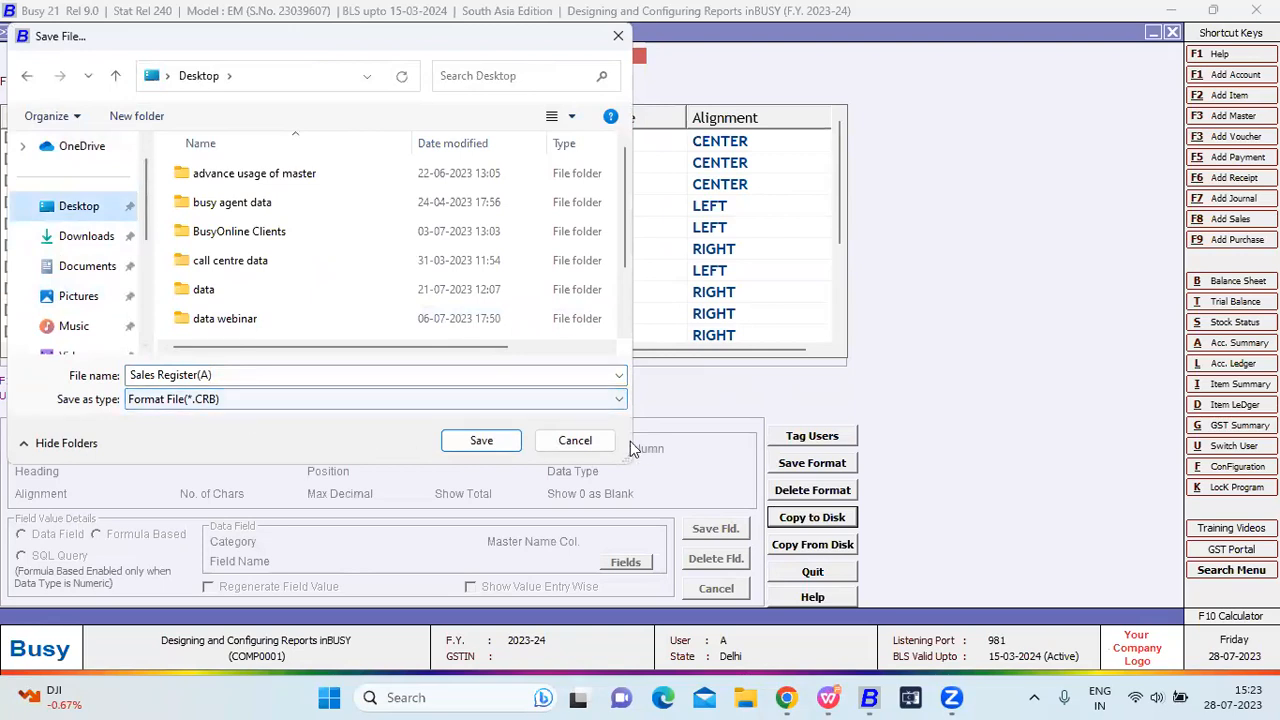
left_click(480, 440)
left_click(738, 384)
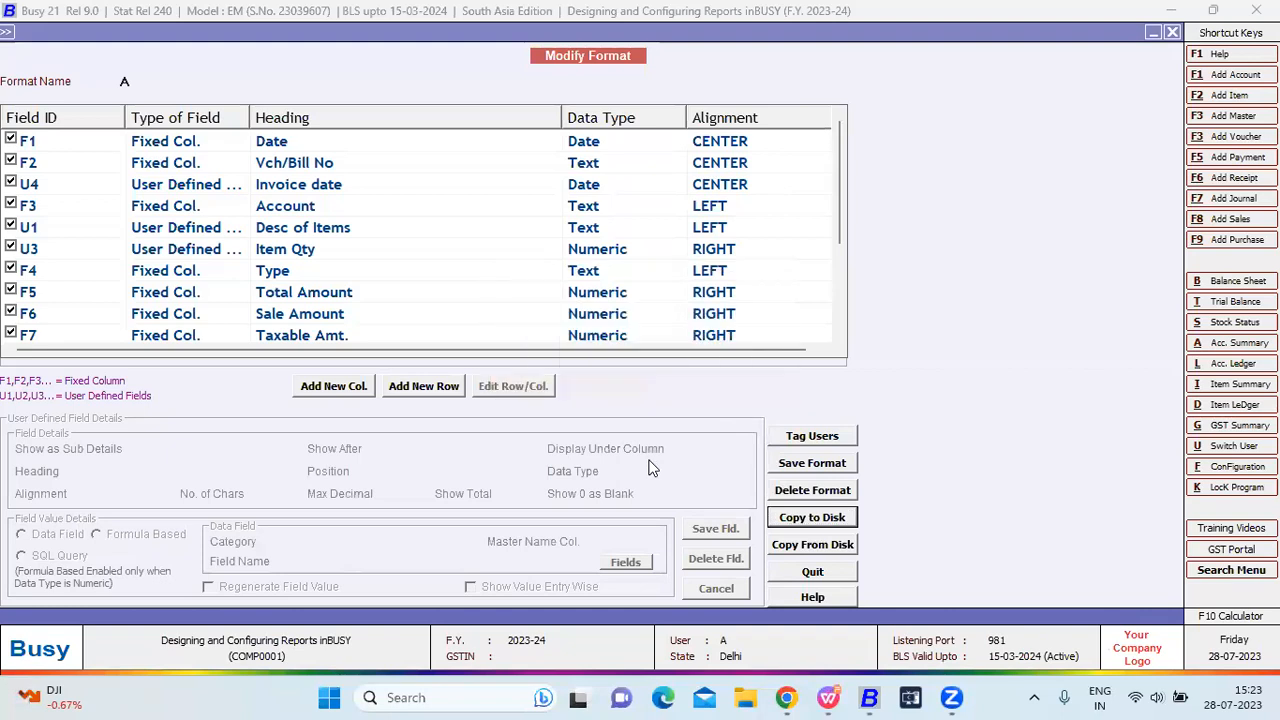
Leave the format setup and report, and start Create Company from the Company menu.
key("Escape")
key("Escape")
key("Escape")
key("Escape")
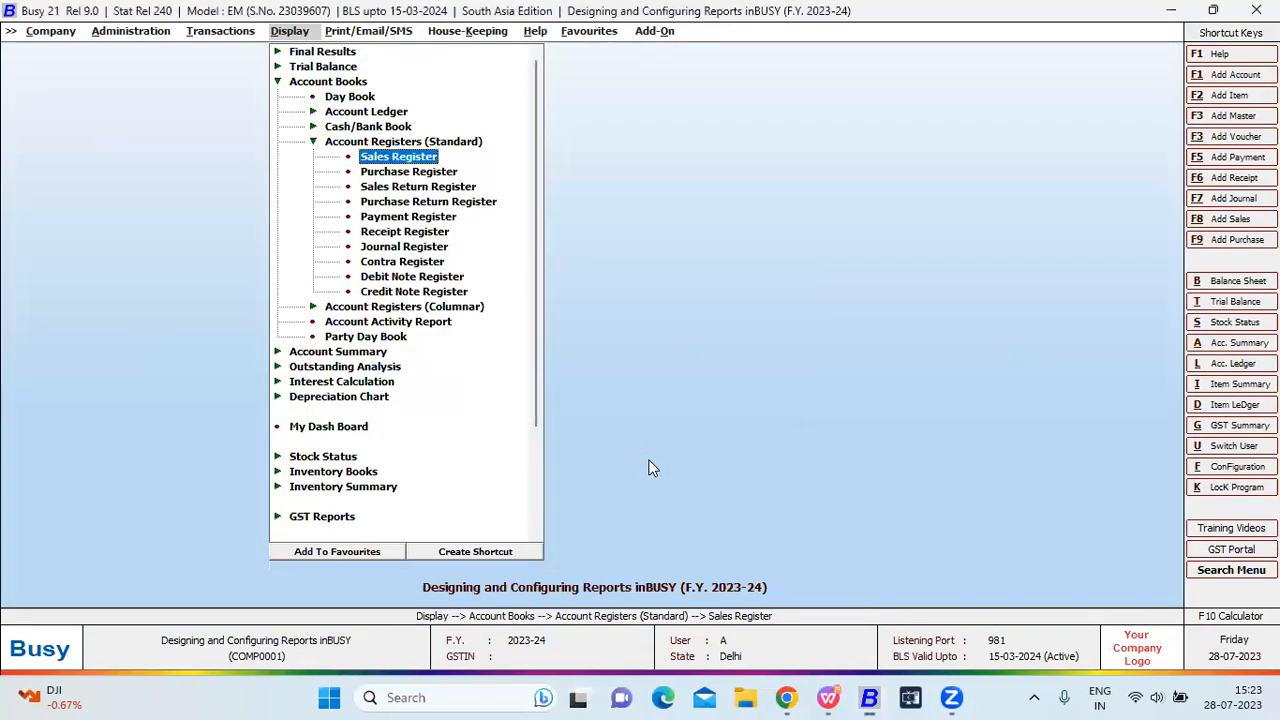
key("alt+a")
key("Return")
key("Right")
key("Right")
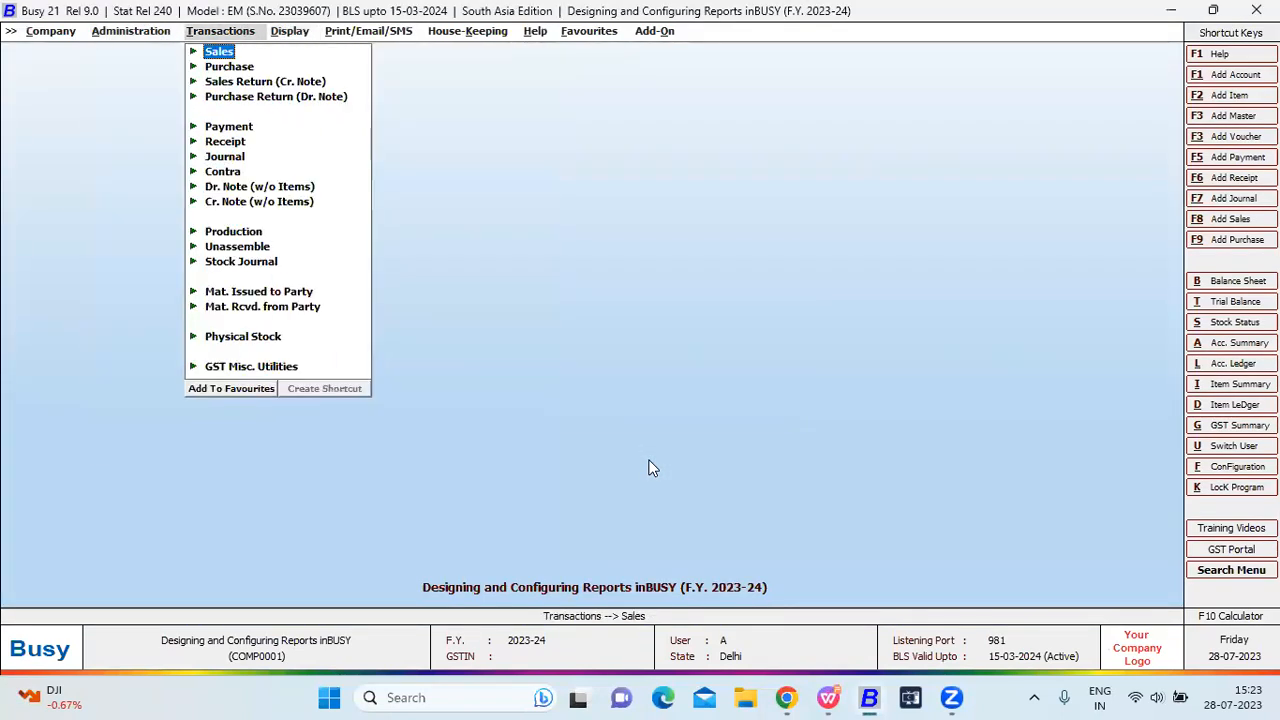
key("Escape")
key("Left")
key("Left")
key("Right")
key("Right")
key("Left")
key("Left")
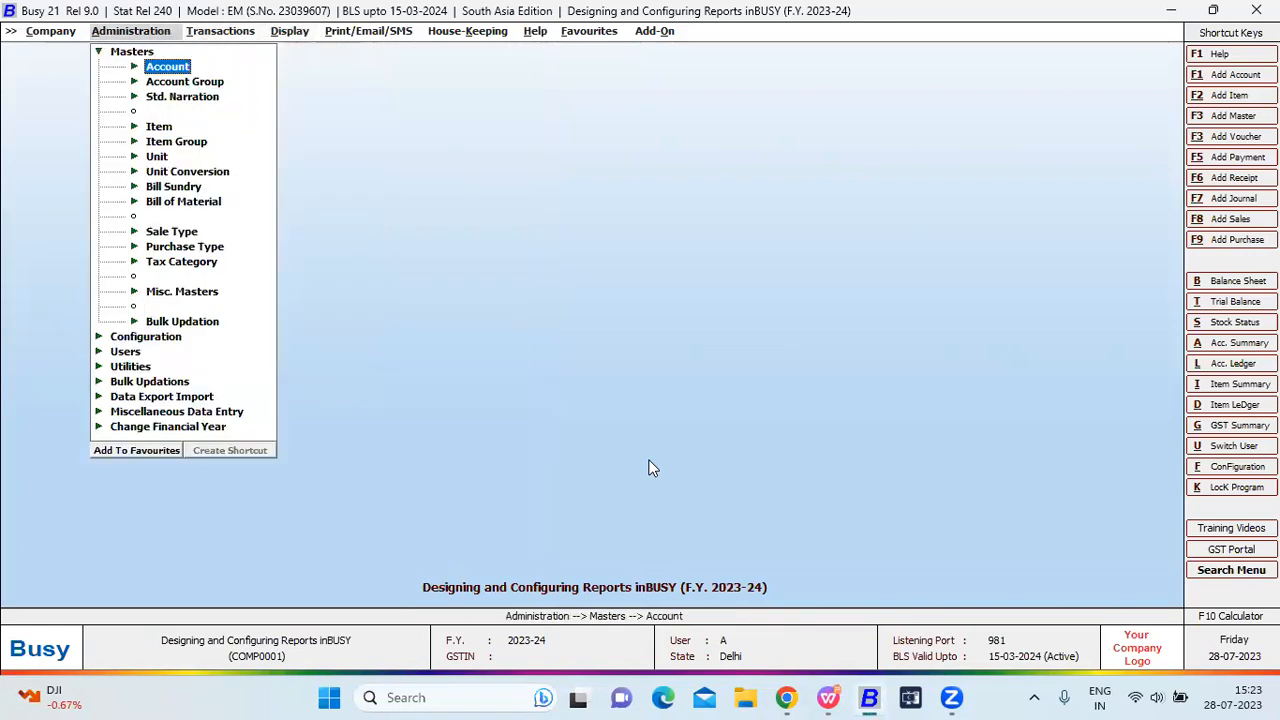
key("Left")
key("Down")
key("Return")
Create the company Demo and set up its SuperUser name and password.
type("dem")
key("F2")
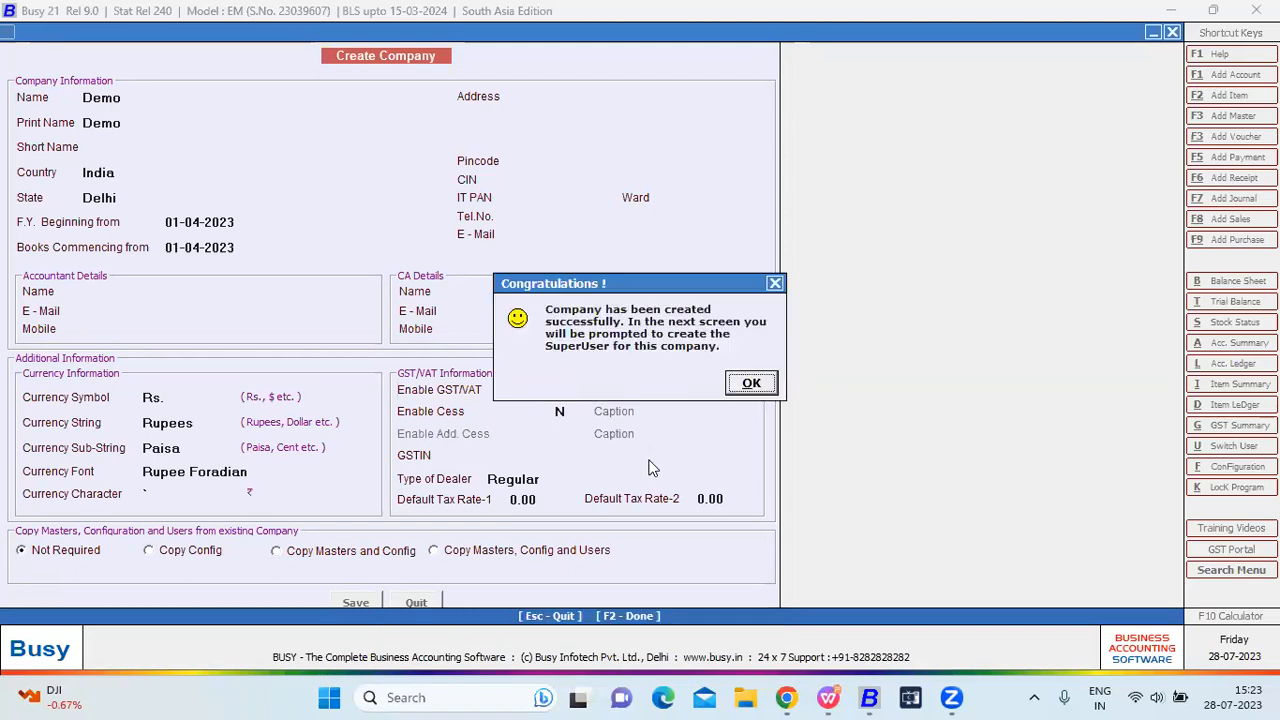
key("Return")
type("Y")
key("Return")
type("A")
key("Return")
type("a")
key("Return")
type("a")
key("Return")
key("Return")
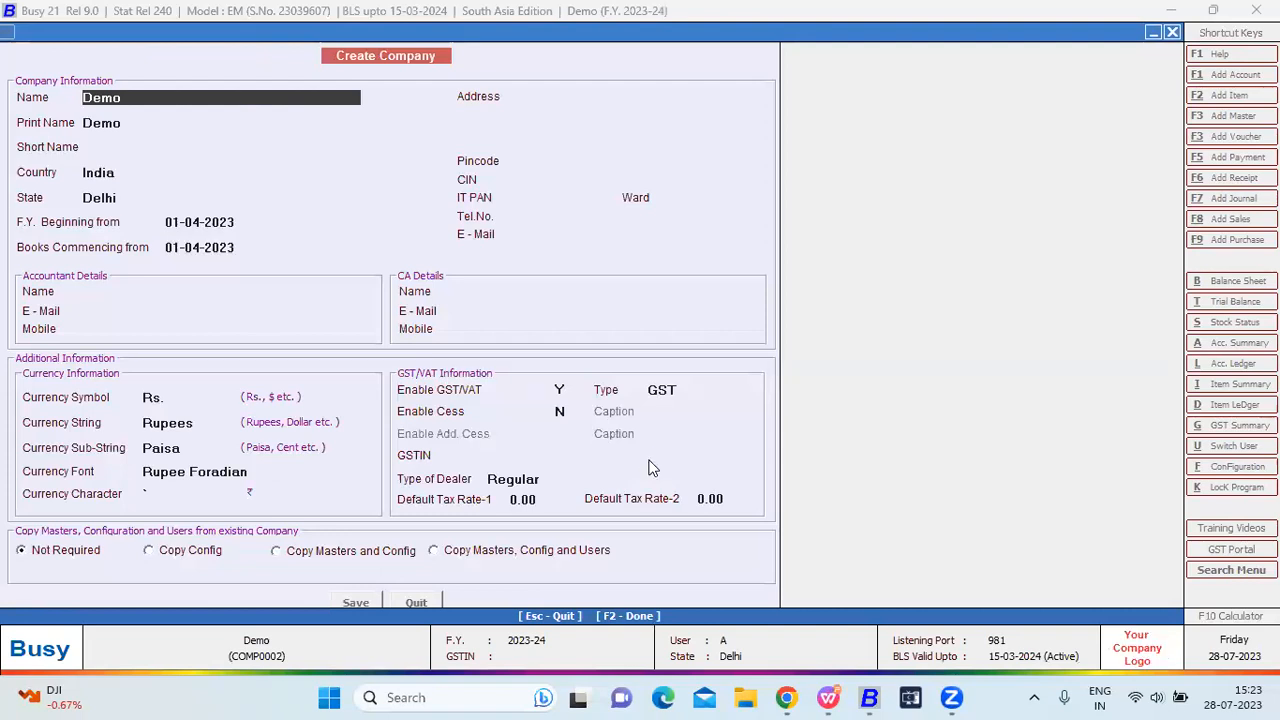
Open Demo's Sales Register via Display > Account Registers (Standard) and accept its options.
key("Down")
key("Escape")
key("Right")
key("Right")
key("Right")
key("Down")
key("Down")
key("Right")
key("Down")
key("Down")
key("Down")
key("Right")
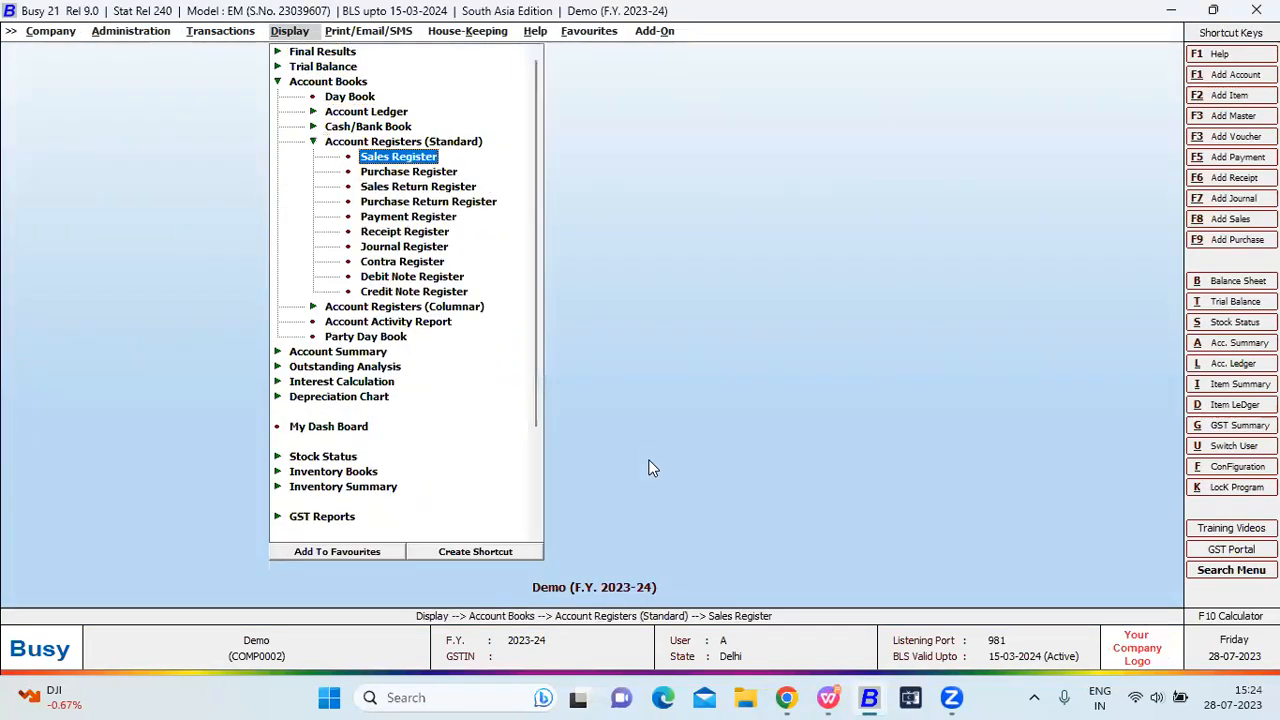
key("Return")
key("Return")
key("Return")
key("Return")
key("Return")
key("F2")
Use Copy From Disk to load Sales Register(A).CRB from the Desktop into Demo's custom columns.
left_click(1118, 34)
left_click(822, 550)
left_click(95, 215)
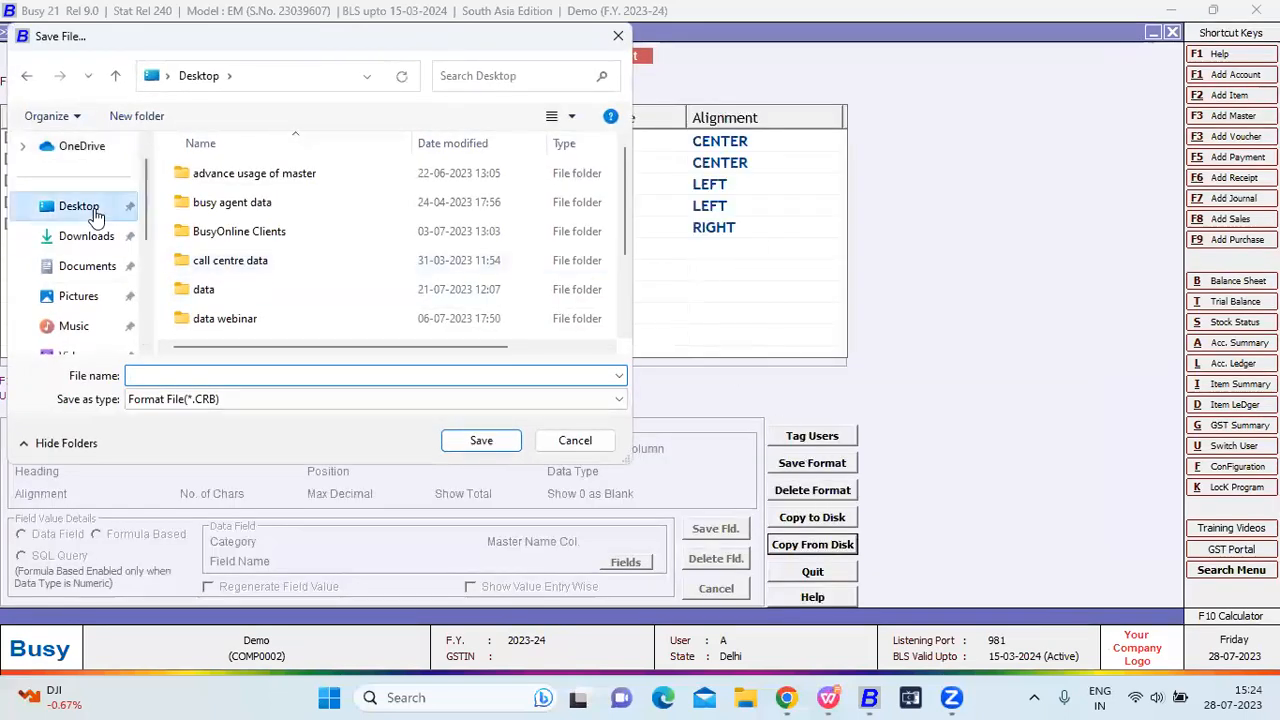
left_click(252, 260)
scroll(255, 267, "down", 2)
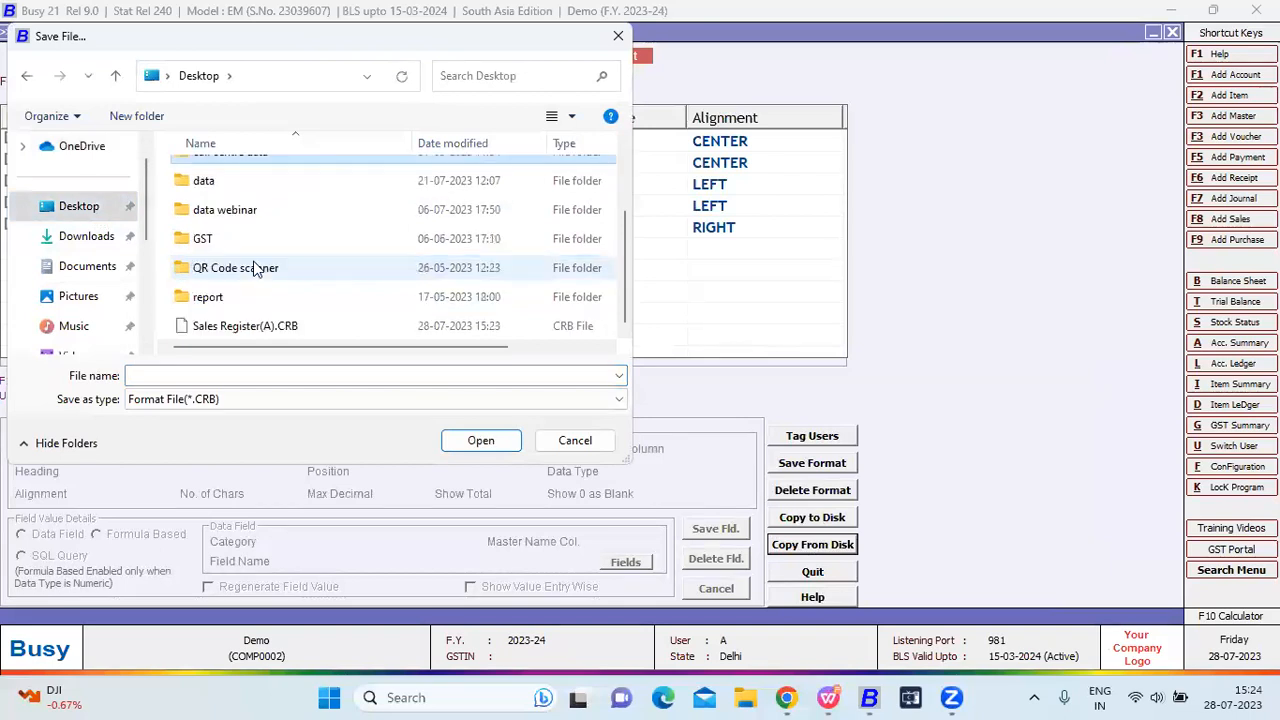
left_click(266, 328)
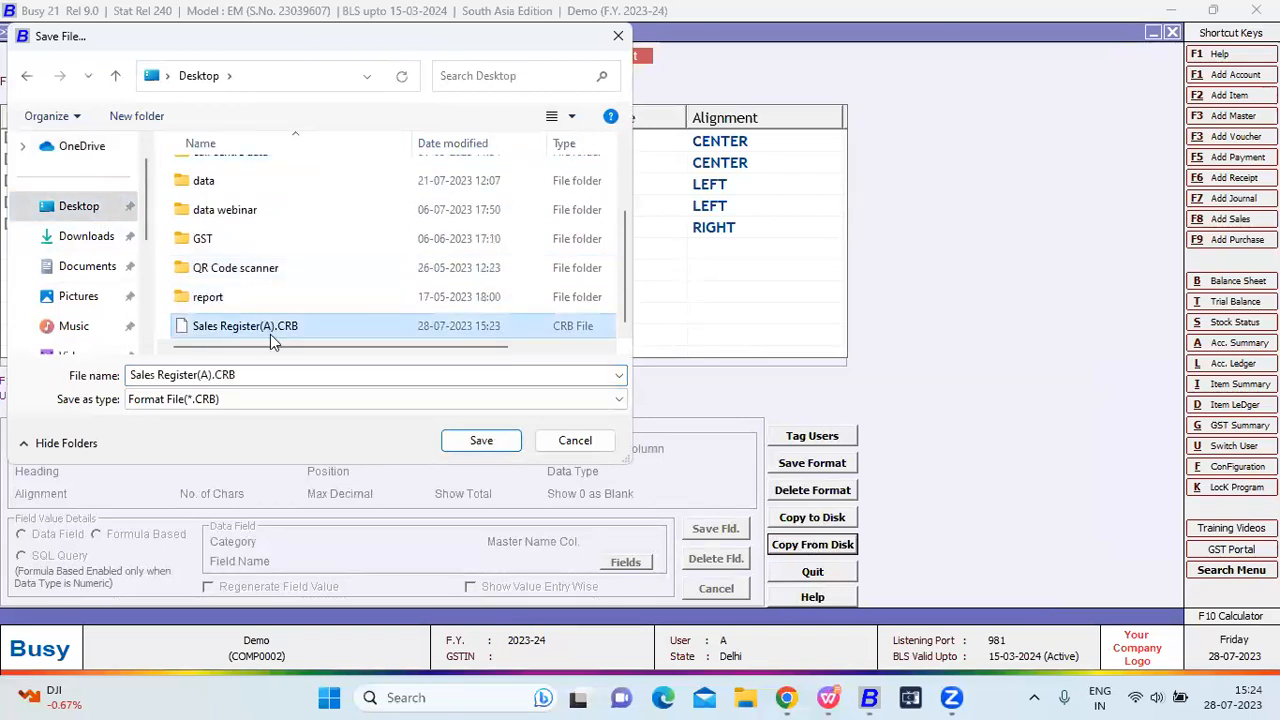
left_click(480, 441)
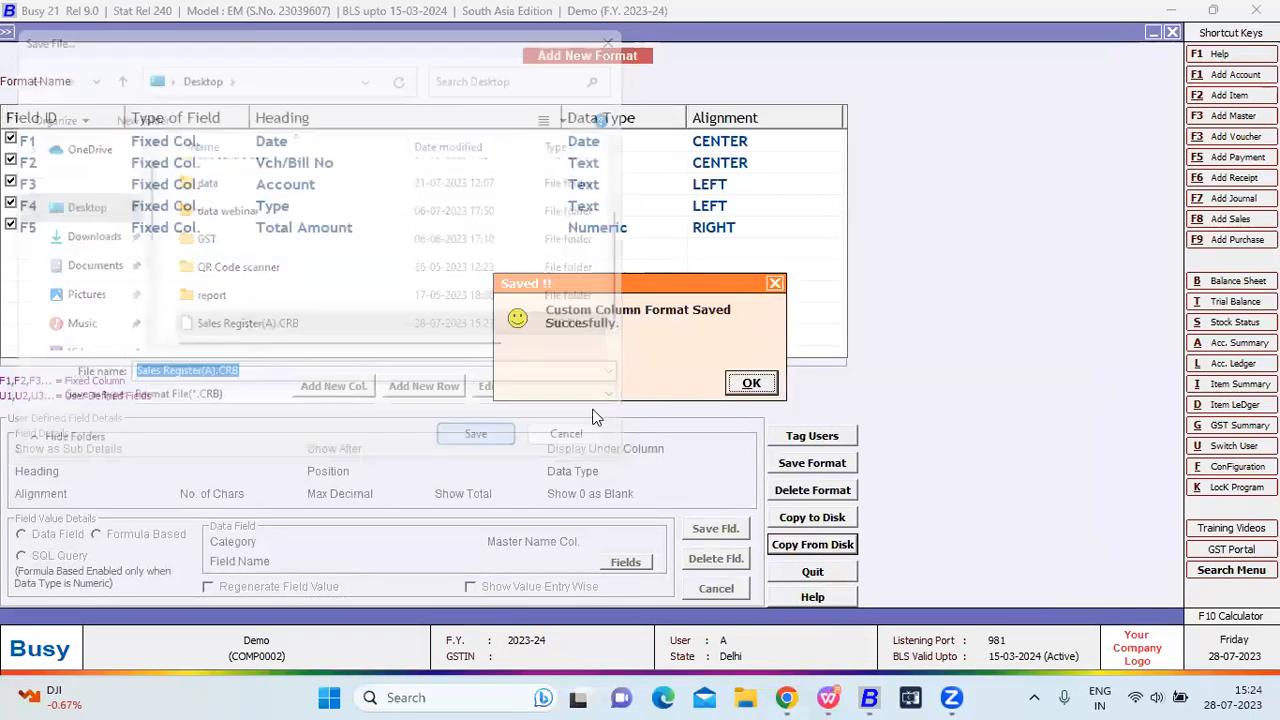
left_click(748, 390)
Leave the register and start a Local-Exempt sales voucher for Busy Infotech Pvt. Ltd.
key("Return")
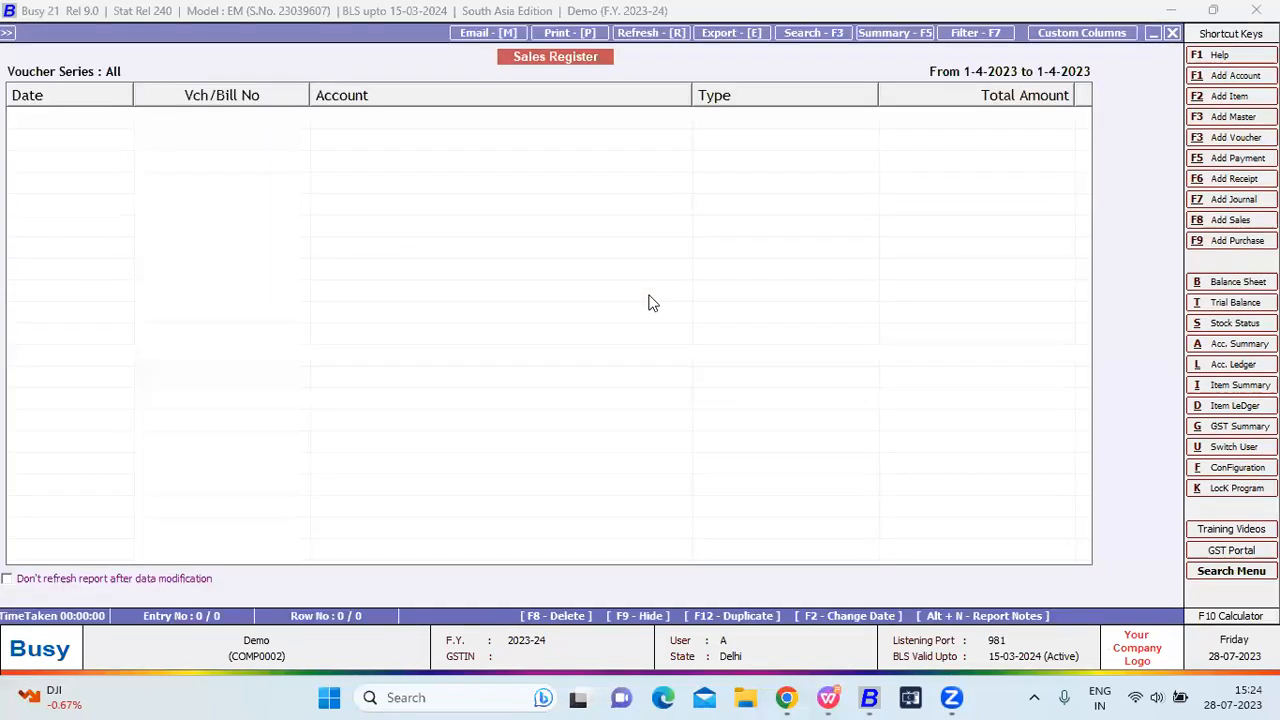
key("Escape")
key("Escape")
key("Escape")
key("Escape")
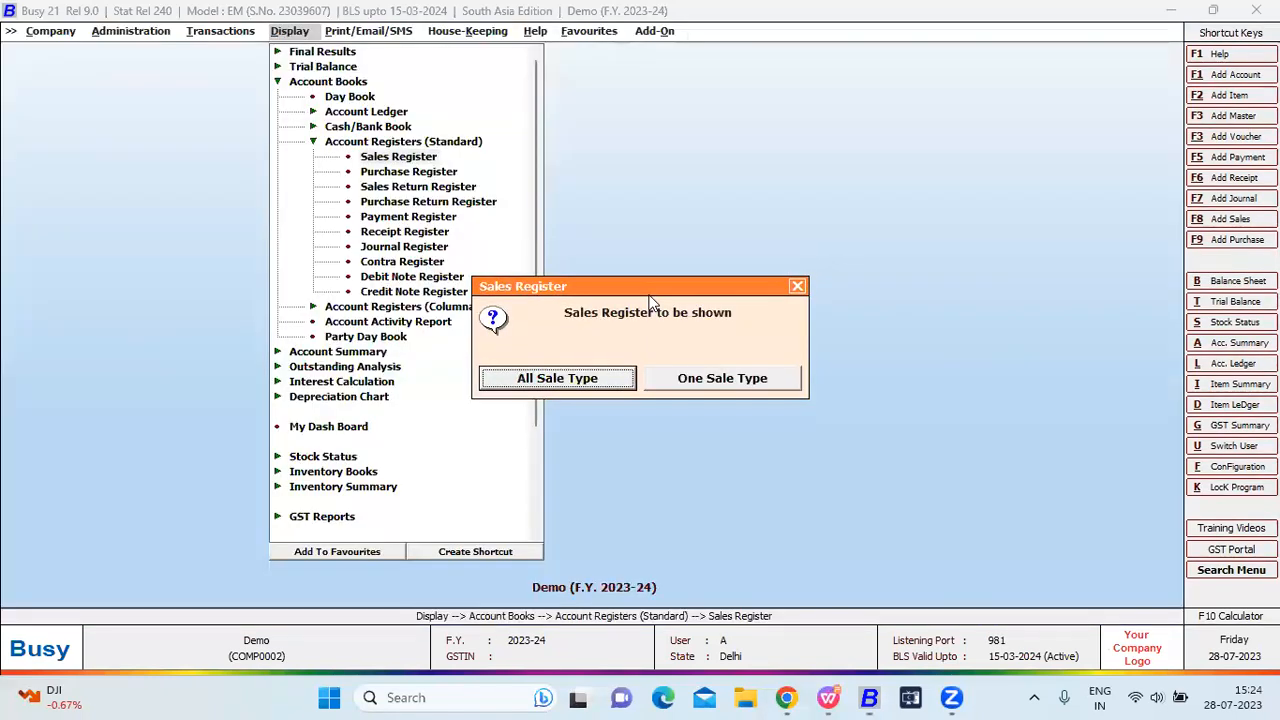
key("Escape")
key("Left")
key("Return")
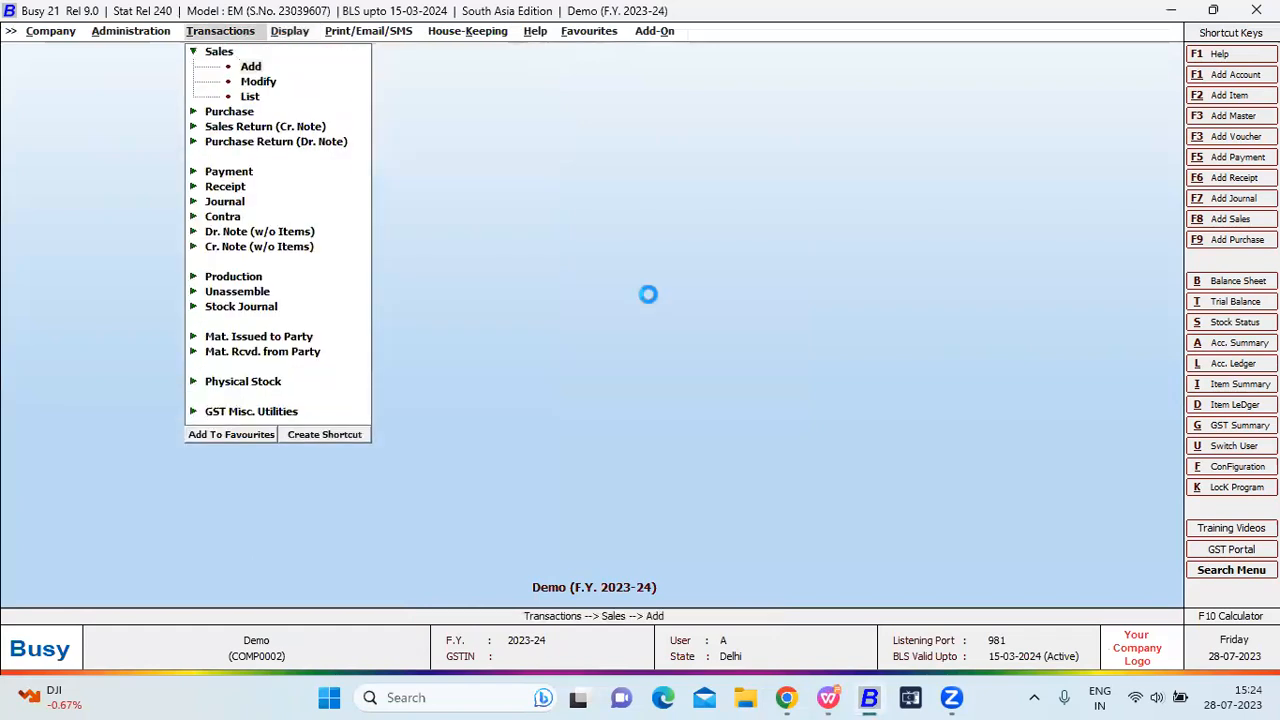
key("Return")
type("ex")
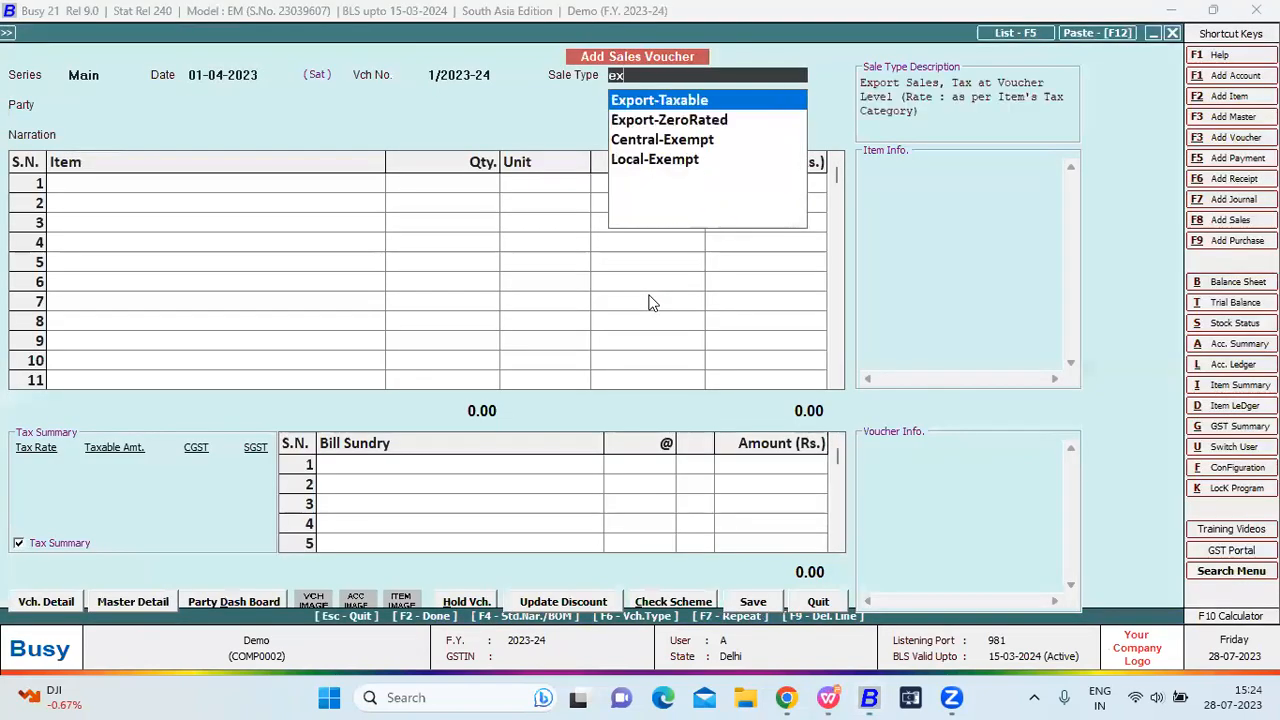
key("Down")
key("Down")
key("Down")
key("Return")
key("Return")
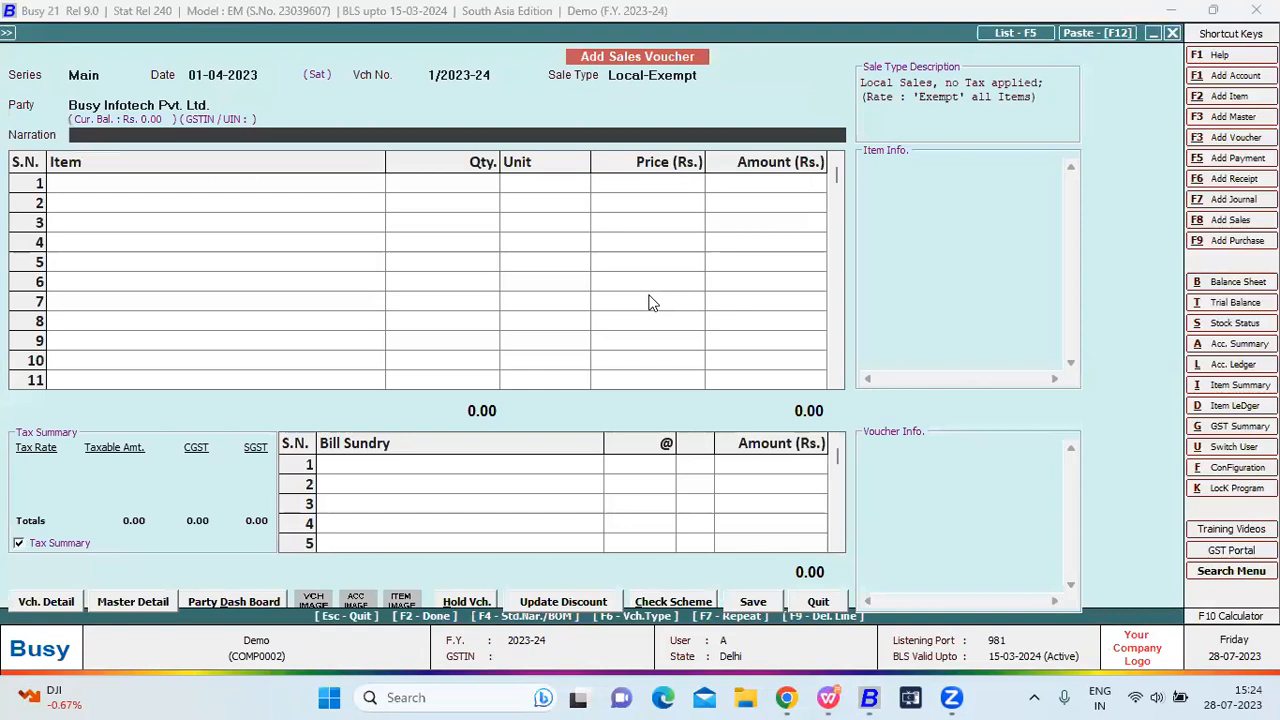
key("Return")
Create the new item ITEM in group General with unit Pcs. and Exempt tax category.
key("F3")
type("NEW")
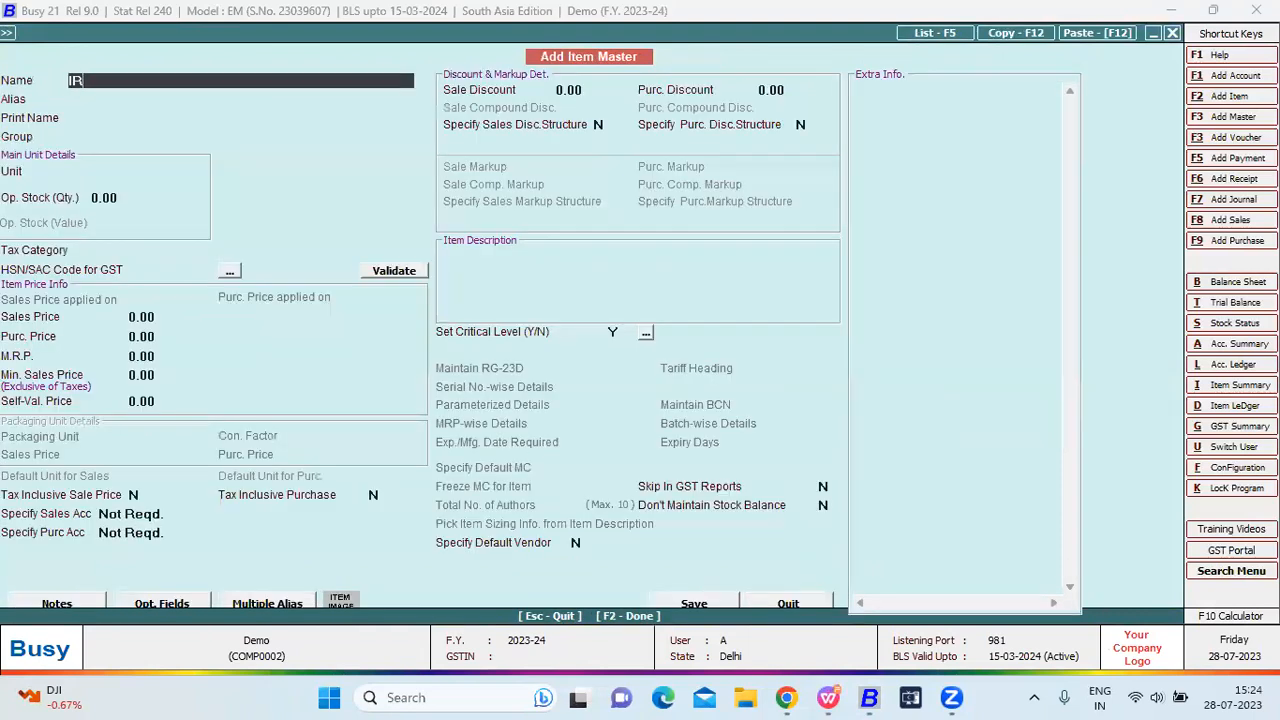
key("BackSpace")
key("BackSpace")
key("BackSpace")
type("ITEM")
key("Return")
key("Return")
key("Return")
key("Return")
type("pc")
key("Return")
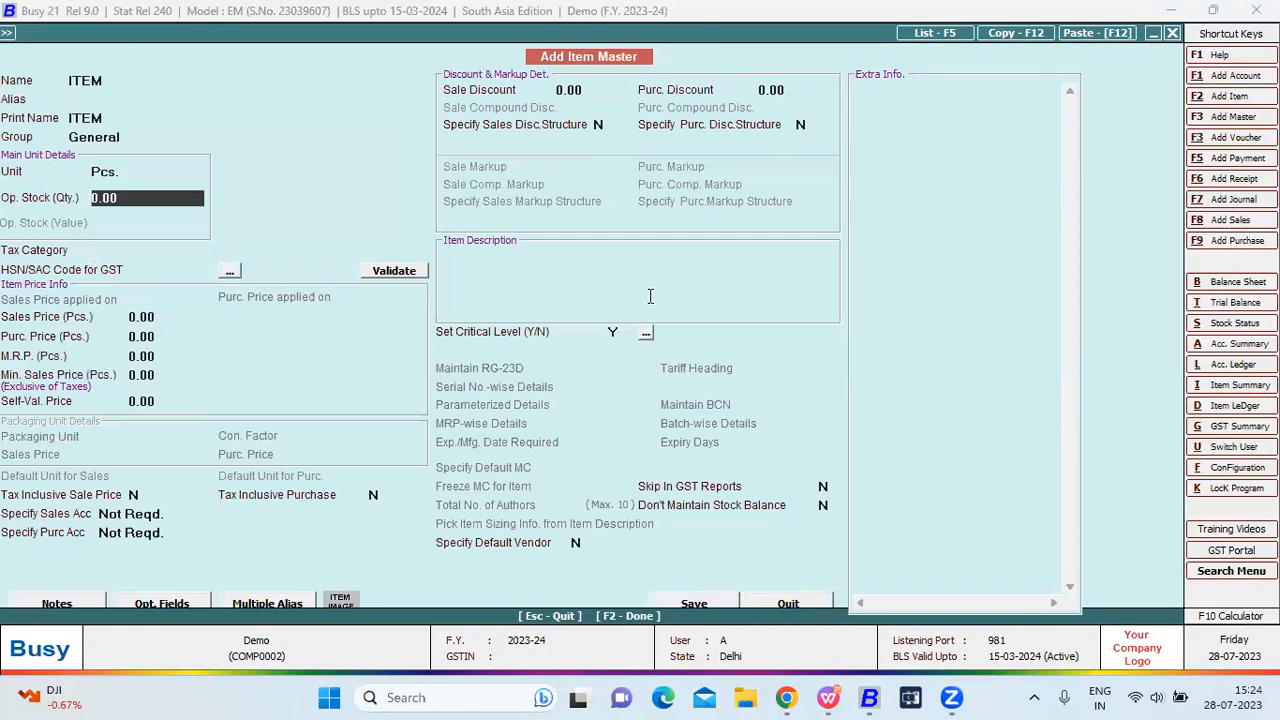
key("Return")
key("Return")
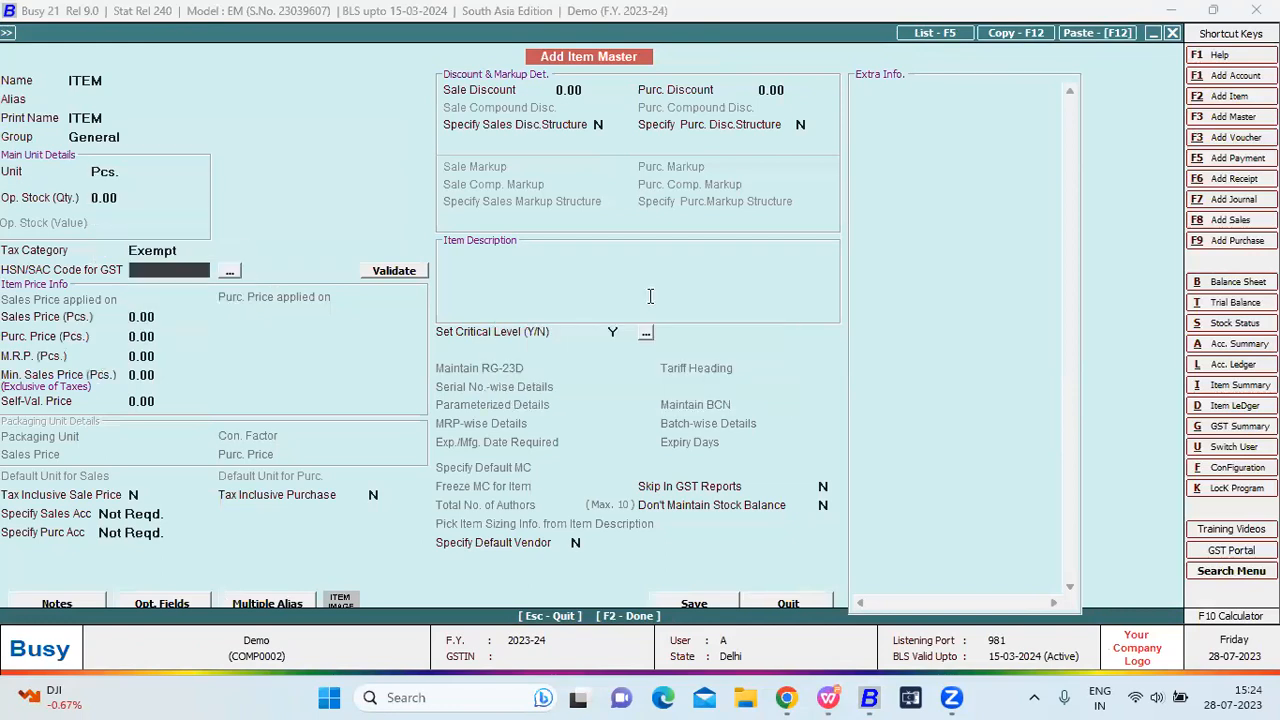
key("F2")
Enter ITEM with Qty 1 at Price 100, save voucher 1/2023-24 and quit voucher entry.
key("Return")
key("Return")
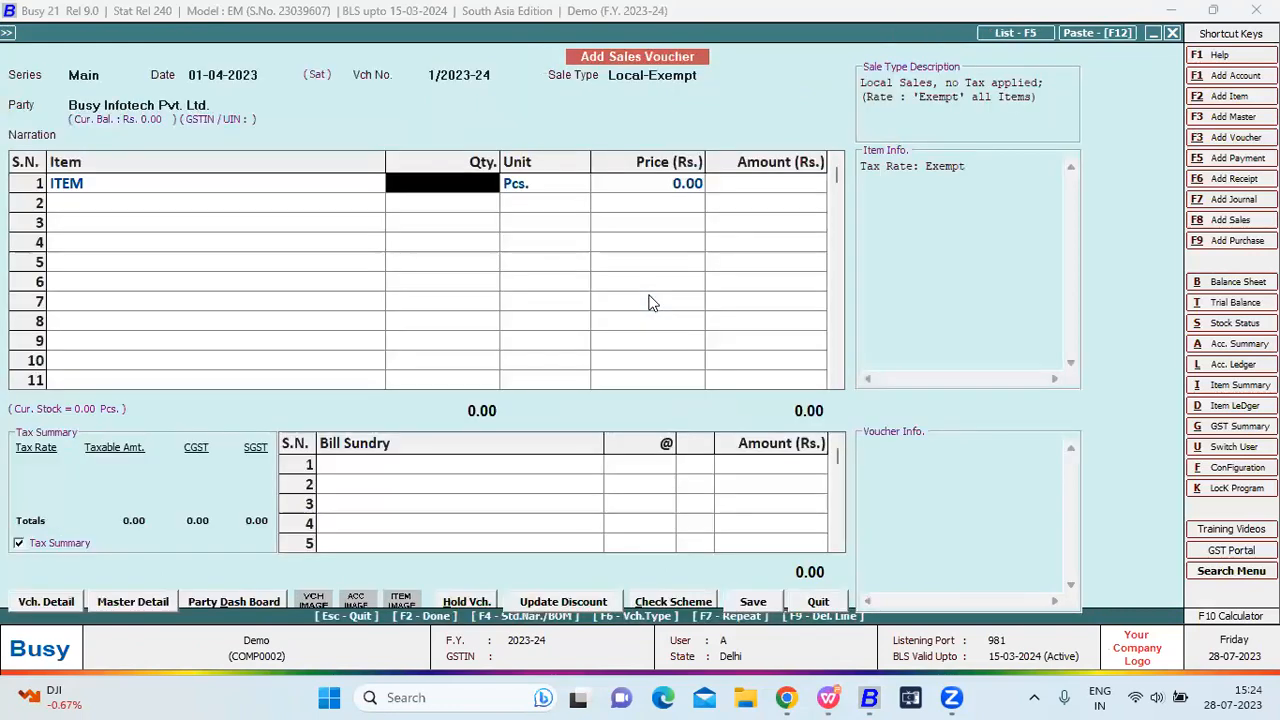
type("1")
key("Return")
key("Return")
type("100")
key("Return")
key("F2")
key("F2")
key("Return")
key("Escape")
key("Escape")
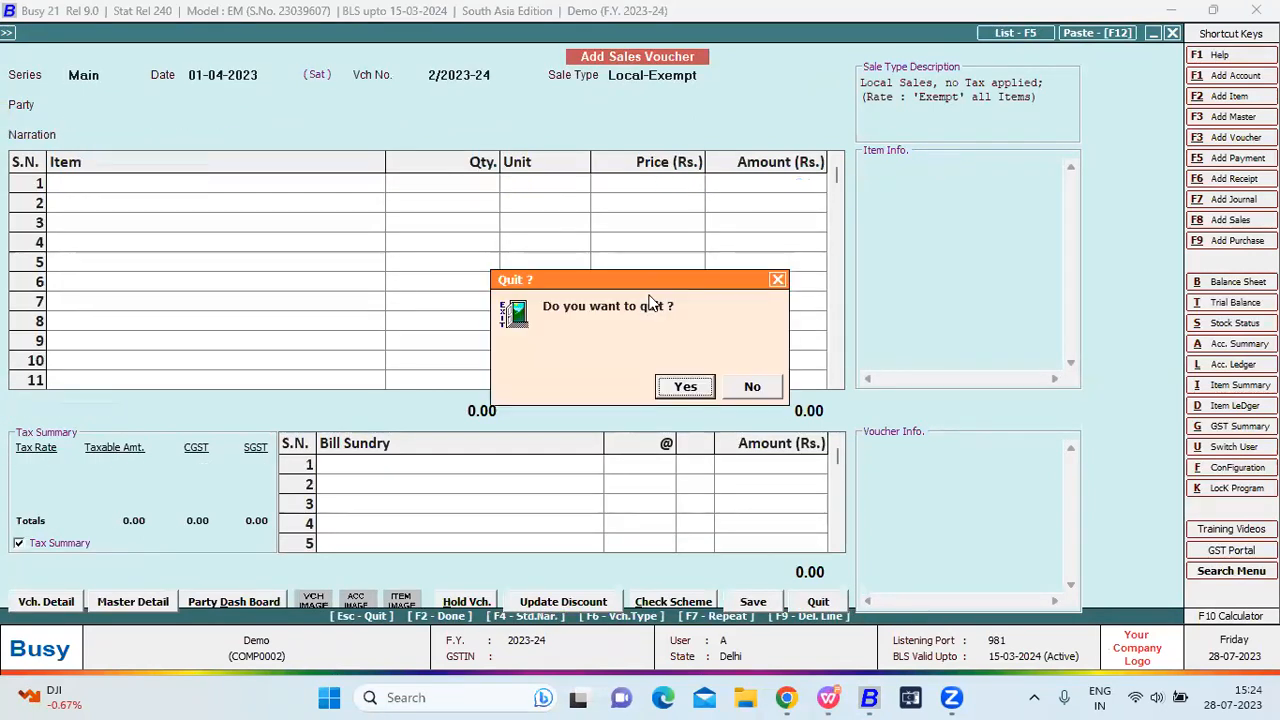
key("Return")
key("Right")
View the format A Sales Register for all series, checking ITEM, Qty 1, Local-Exempt, 100.00.
key("Return")
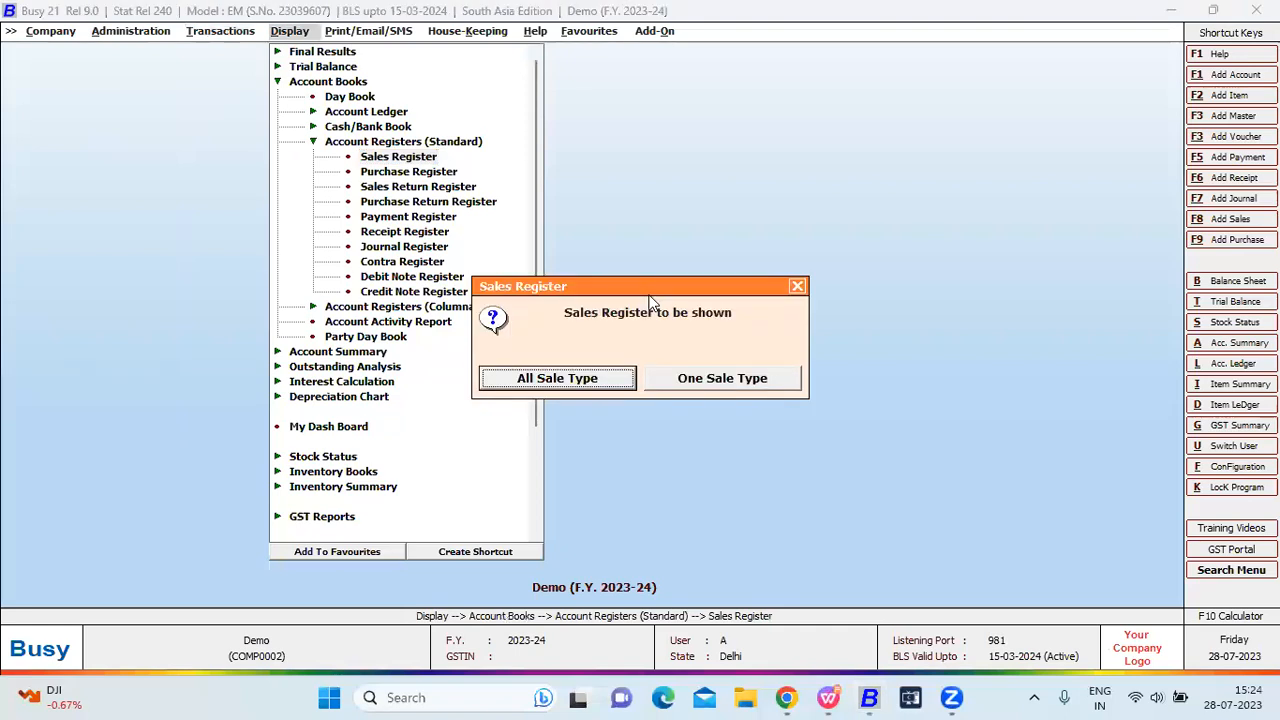
key("Return")
key("Return")
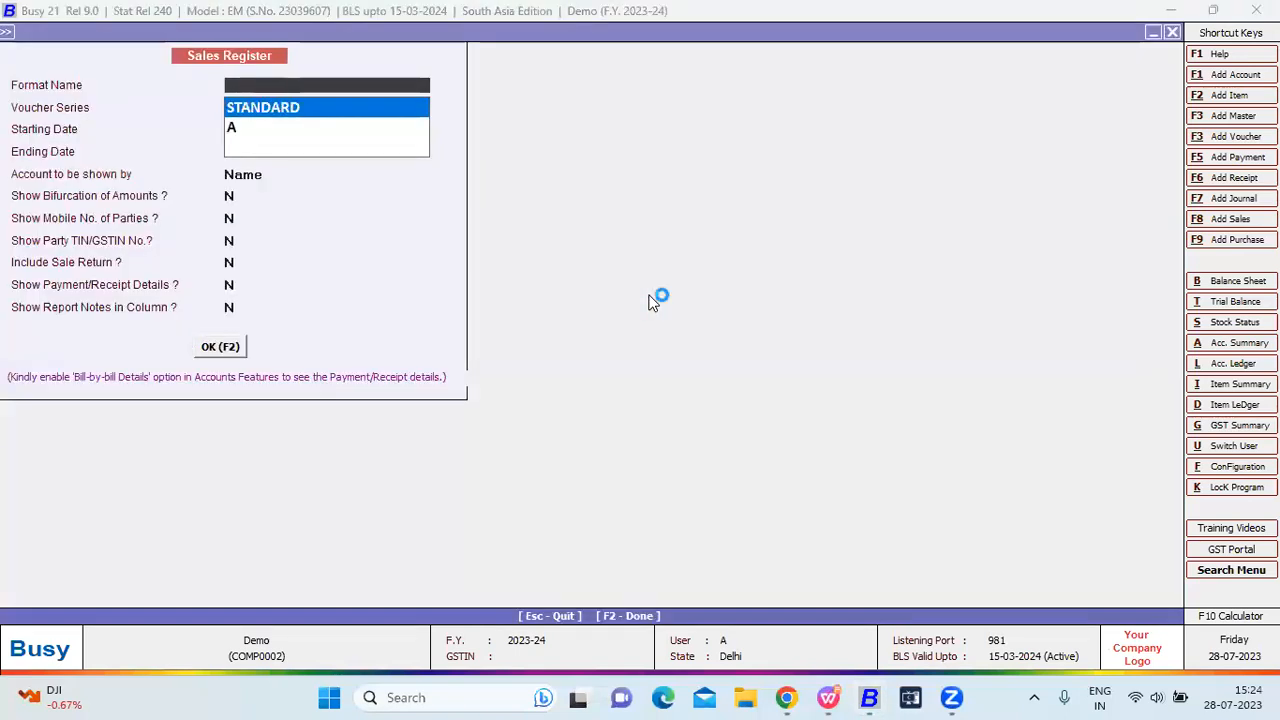
key("Down")
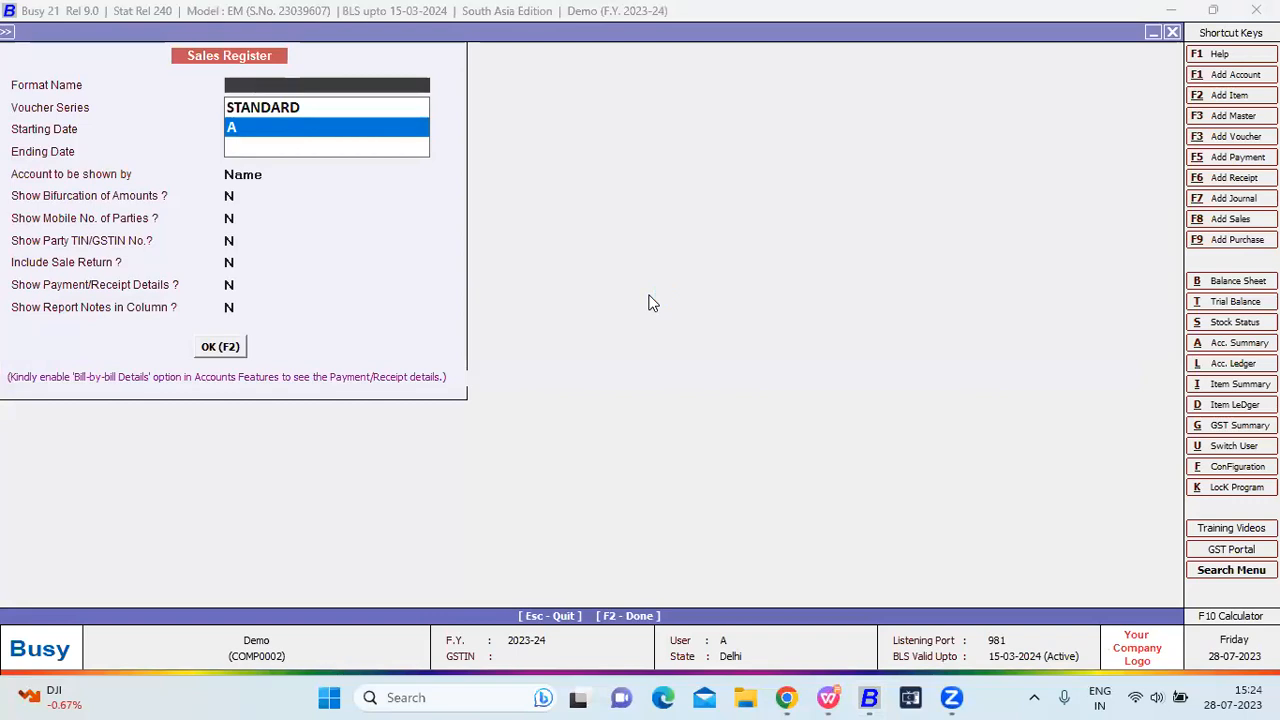
key("Return")
key("Return")
key("Return")
key("Return")
key("Return")
key("Return")
key("Return")
key("Return")
key("Return")
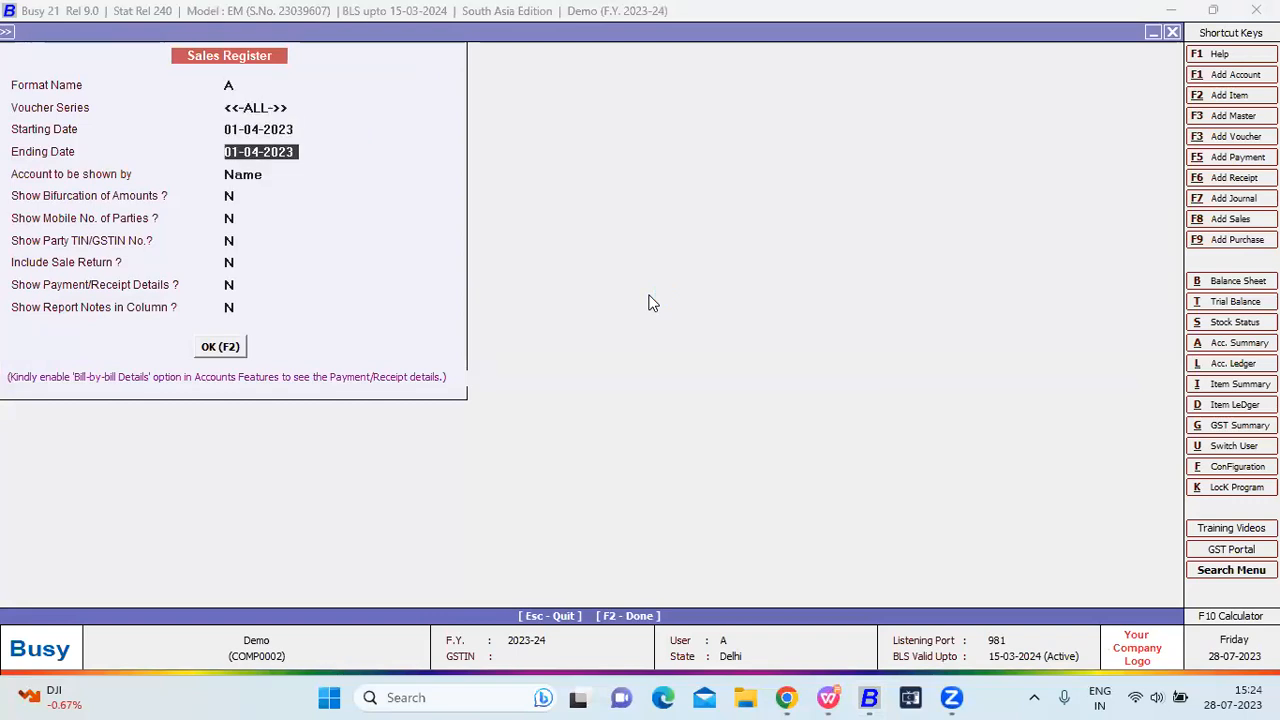
key("Return")
key("Return")
key("Return")
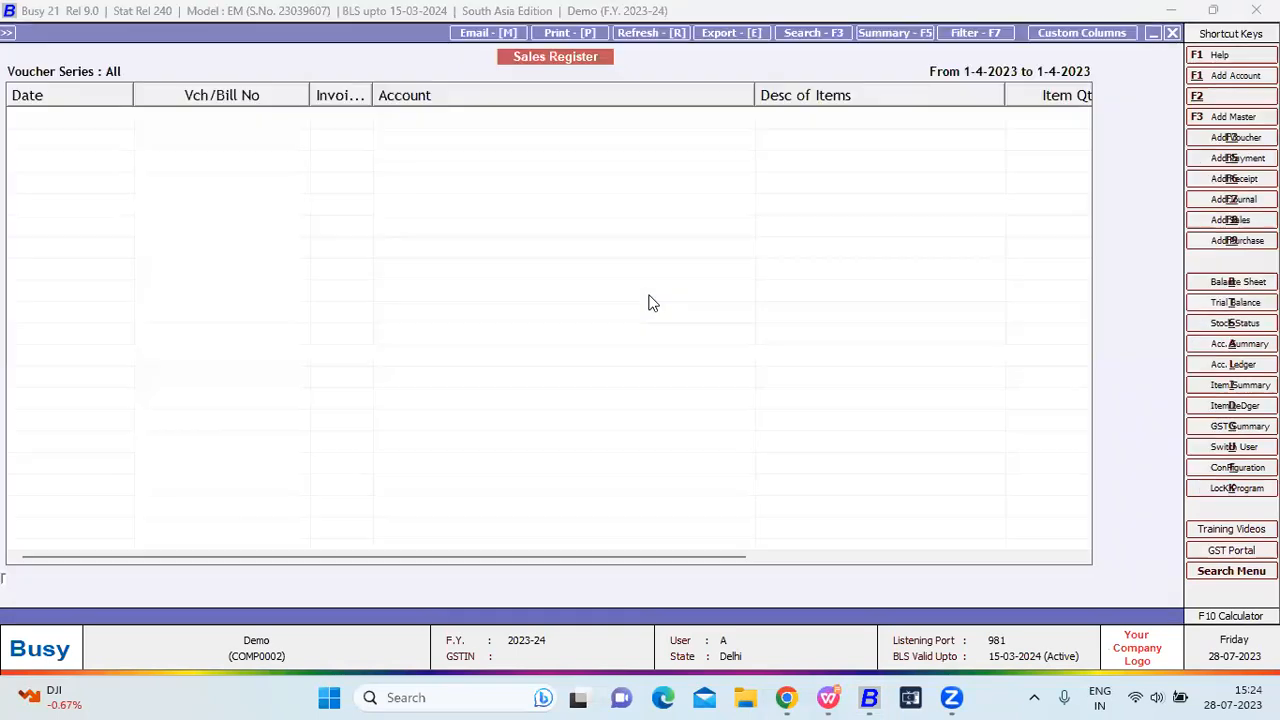
key("Right")
key("Right")
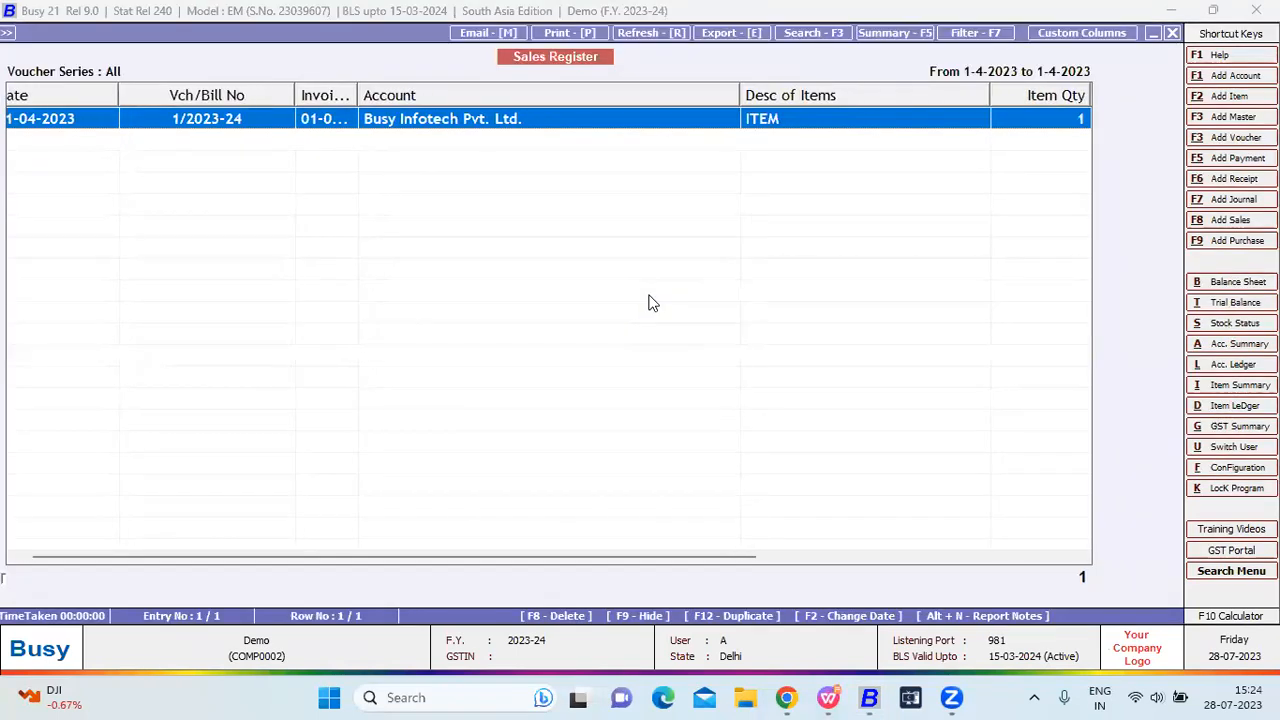
key("Right")
key("Right")
key("Right")
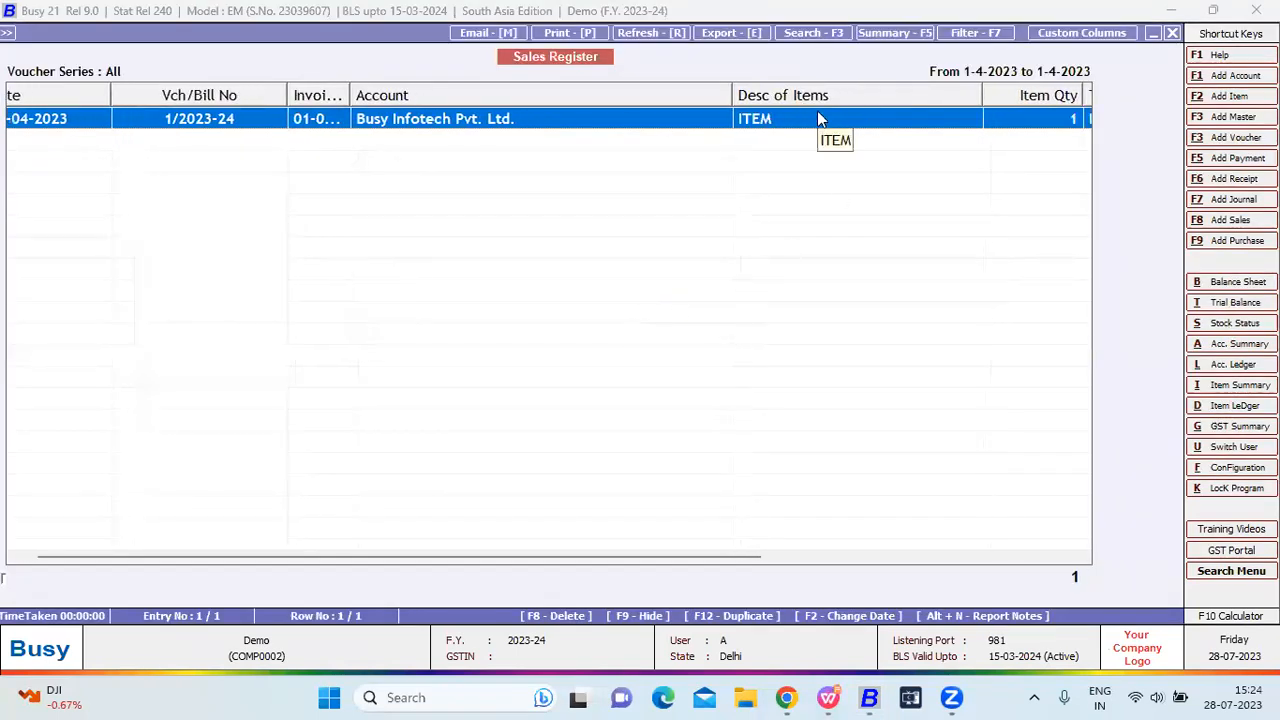
key("Right")
key("Right")
key("Right")
key("Right")
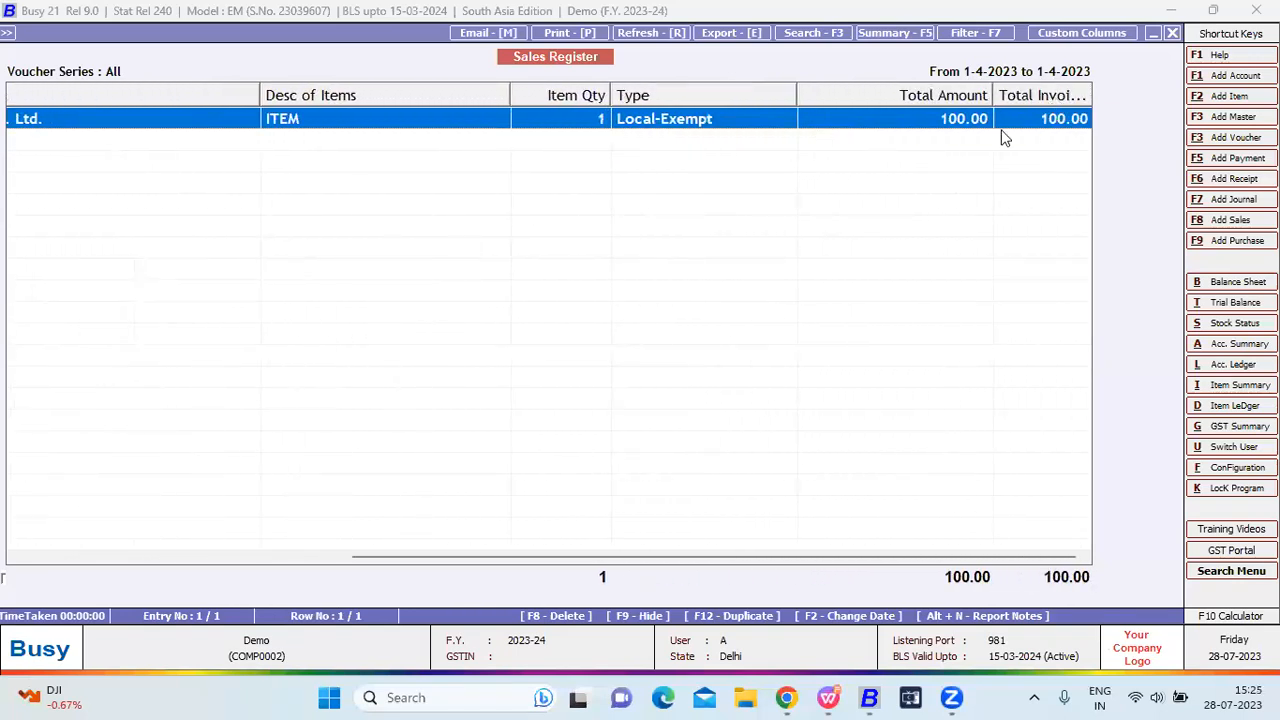
left_click(268, 557)
key("Escape")
key("Escape")
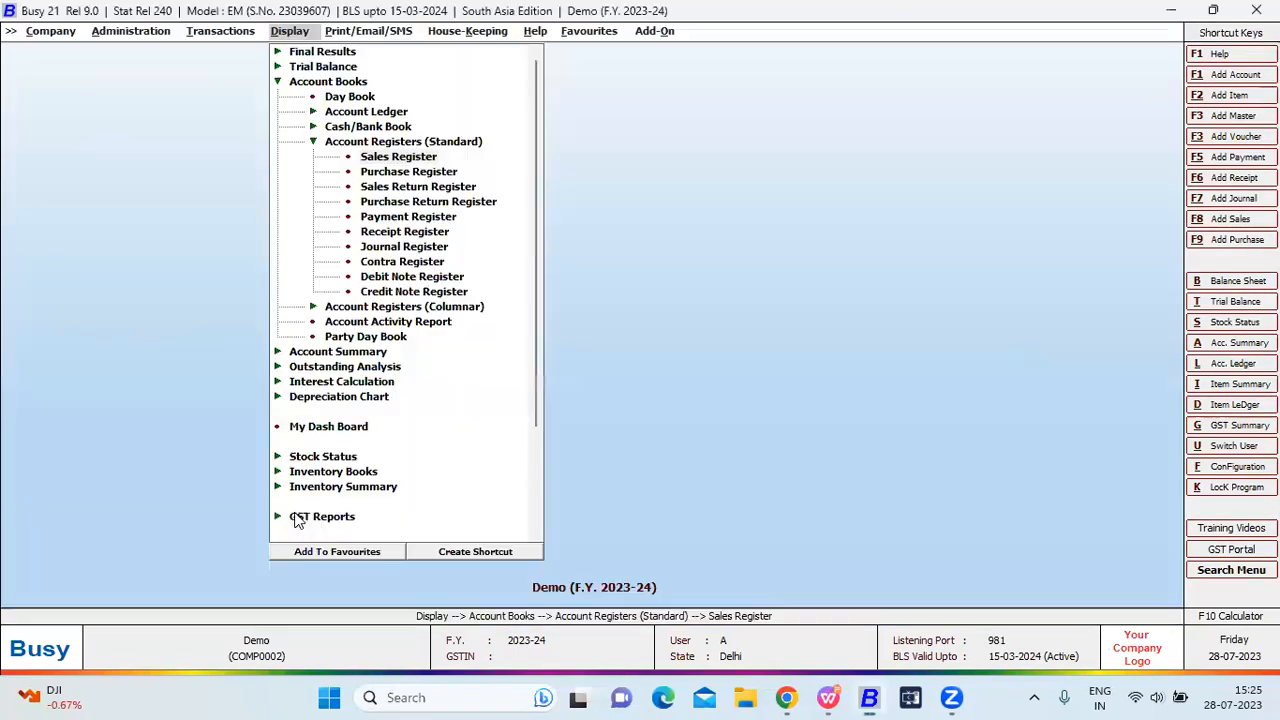
key("Escape")
Close the Demo company and log into the Designing and Configuring Reports inBUSY company.
key("Left")
key("Left")
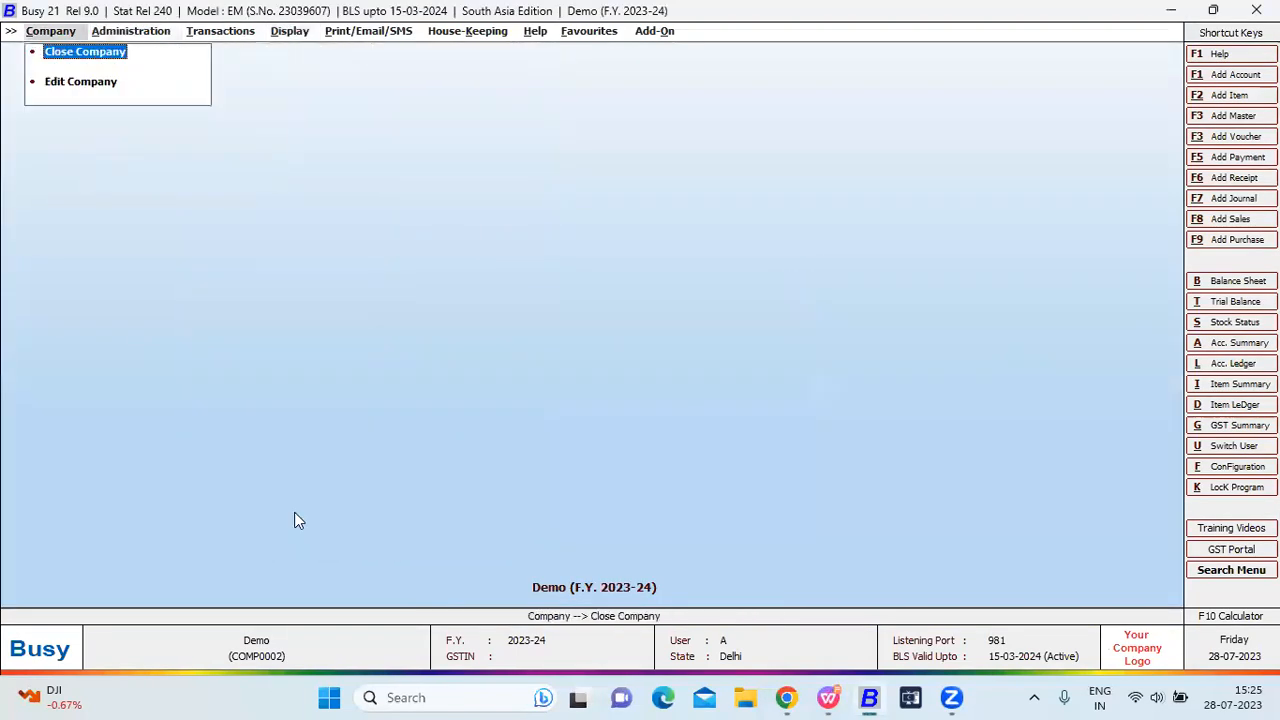
key("Return")
key("Return")
key("Down")
key("Return")
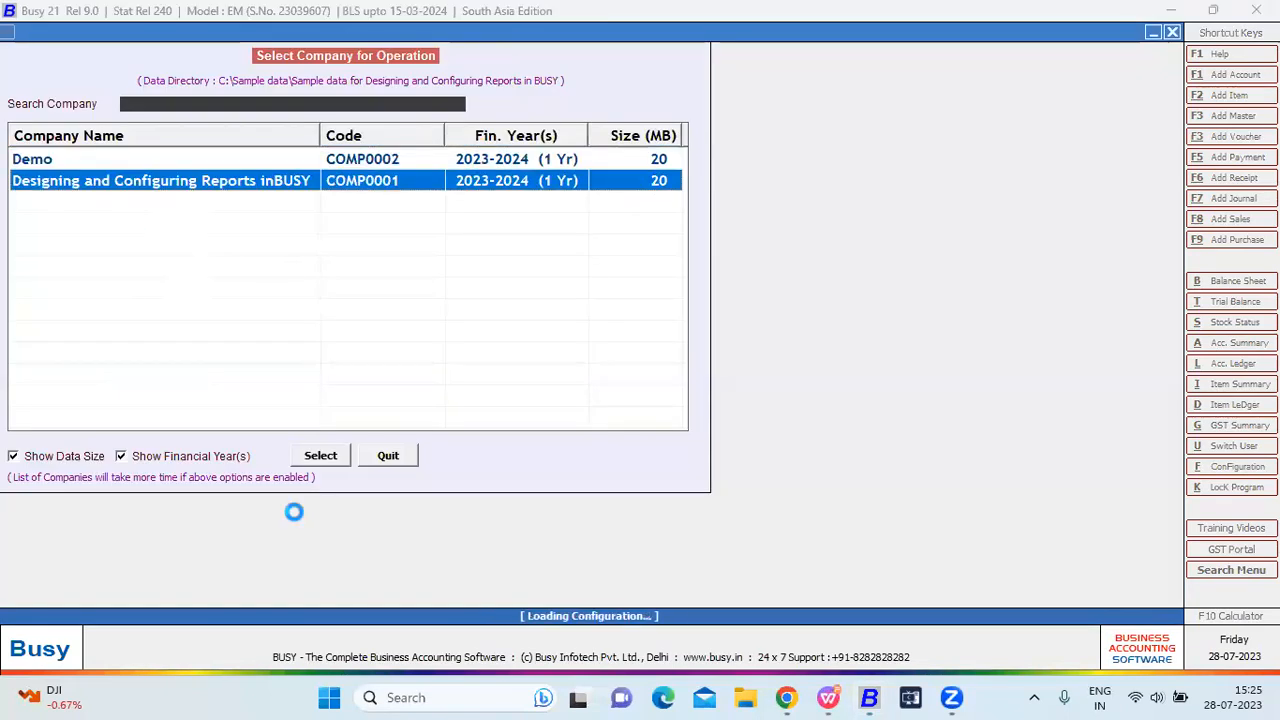
key("Return")
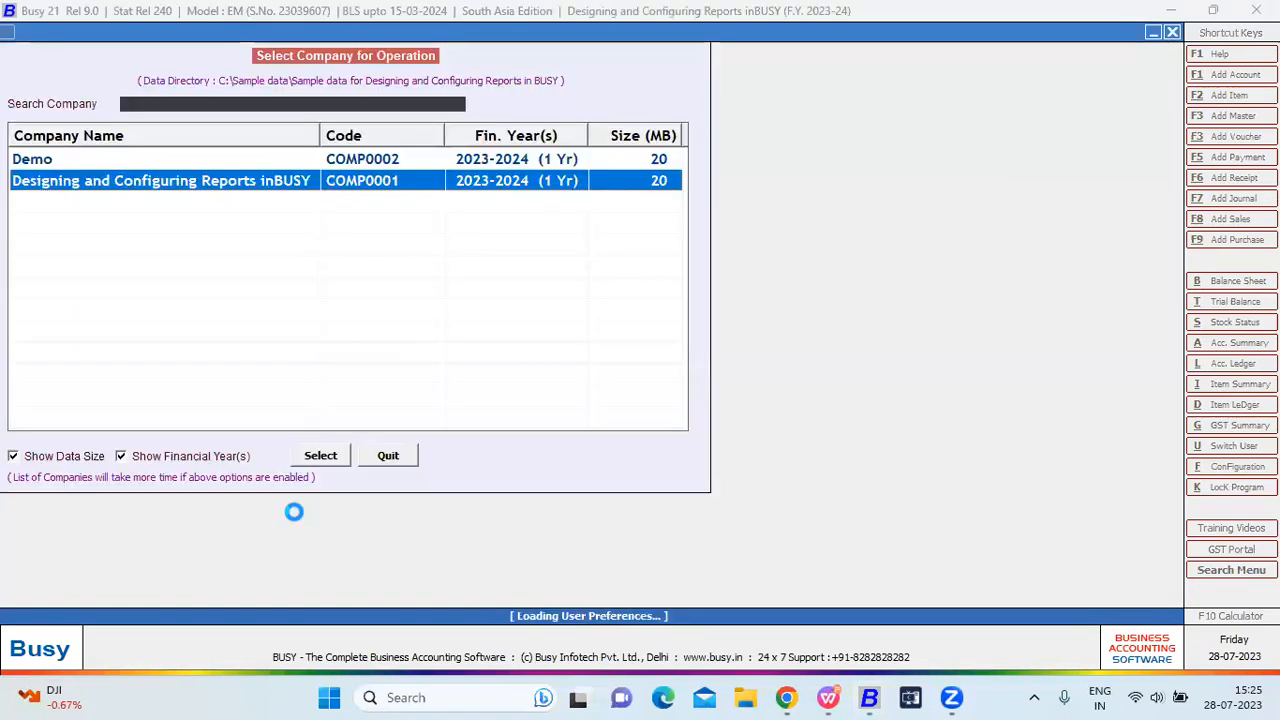
key("Right")
key("Right")
key("Right")
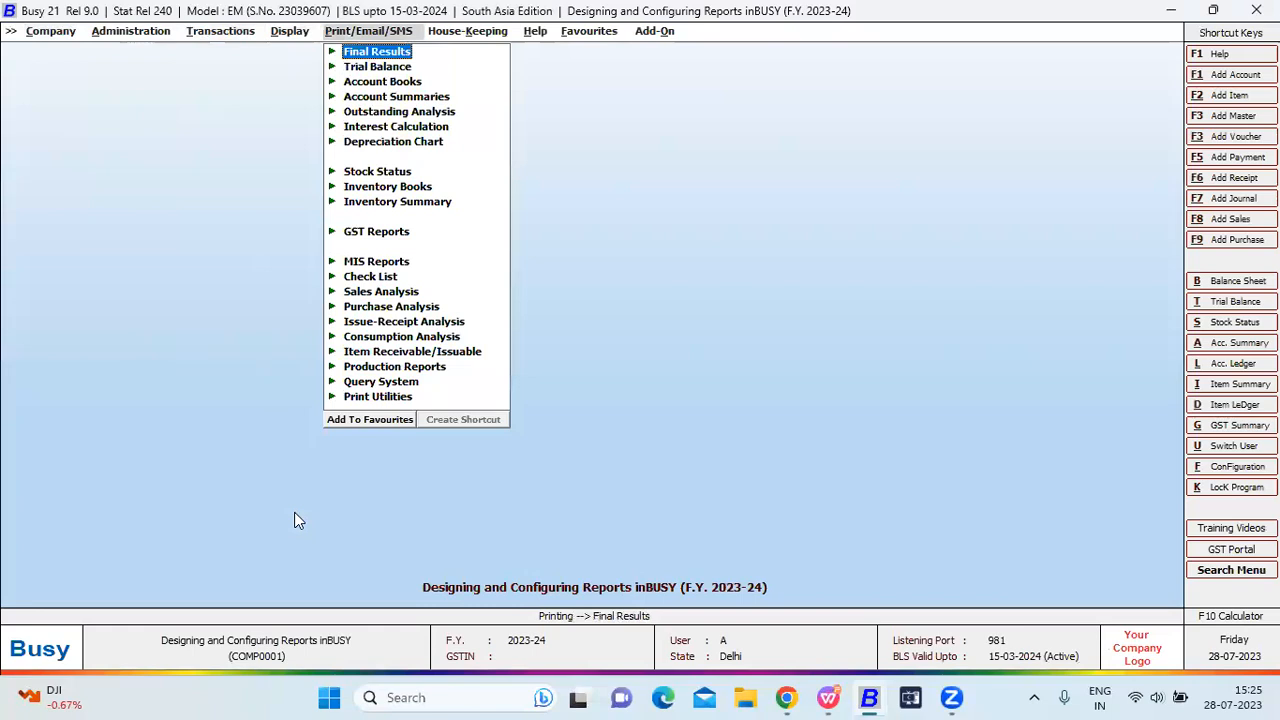
Generate the Sales Register for all sale types and parties, then bring up its custom columns.
key("Left")
key("Down")
key("Down")
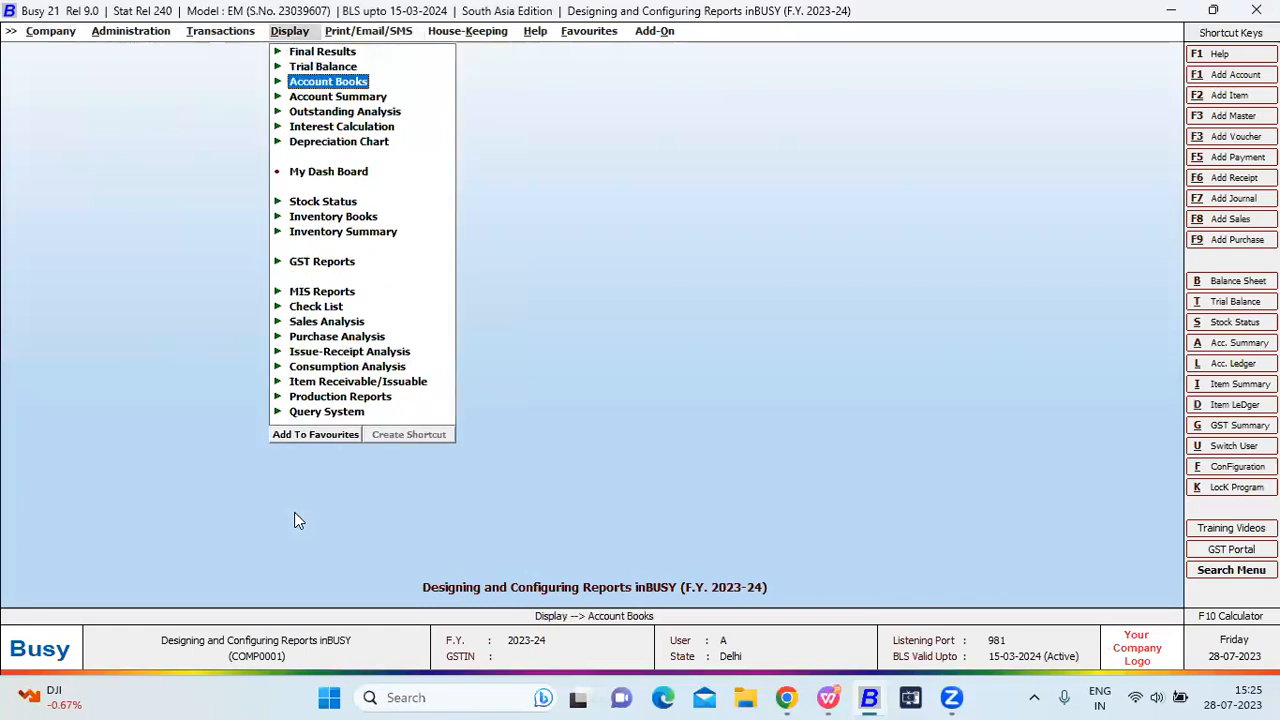
key("Return")
key("Down")
key("Down")
key("Down")
key("Return")
key("Down")
key("Return")
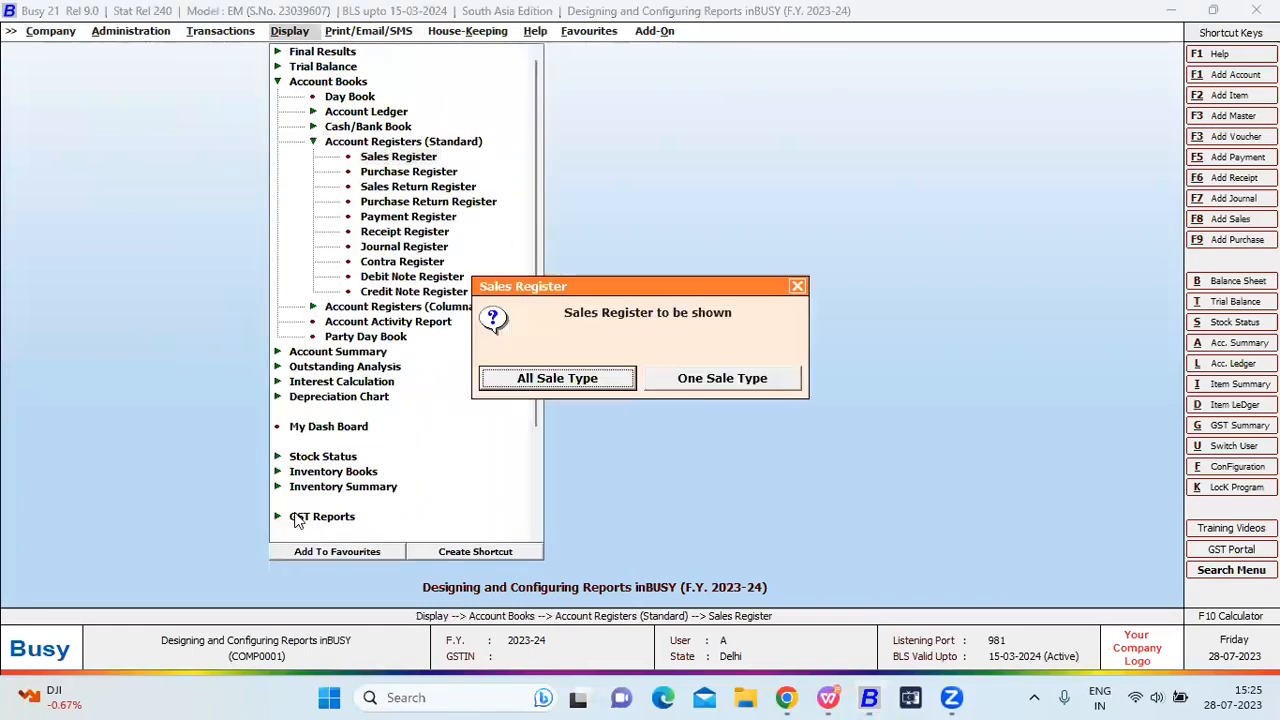
key("Return")
key("Return")
key("Return")
key("F2")
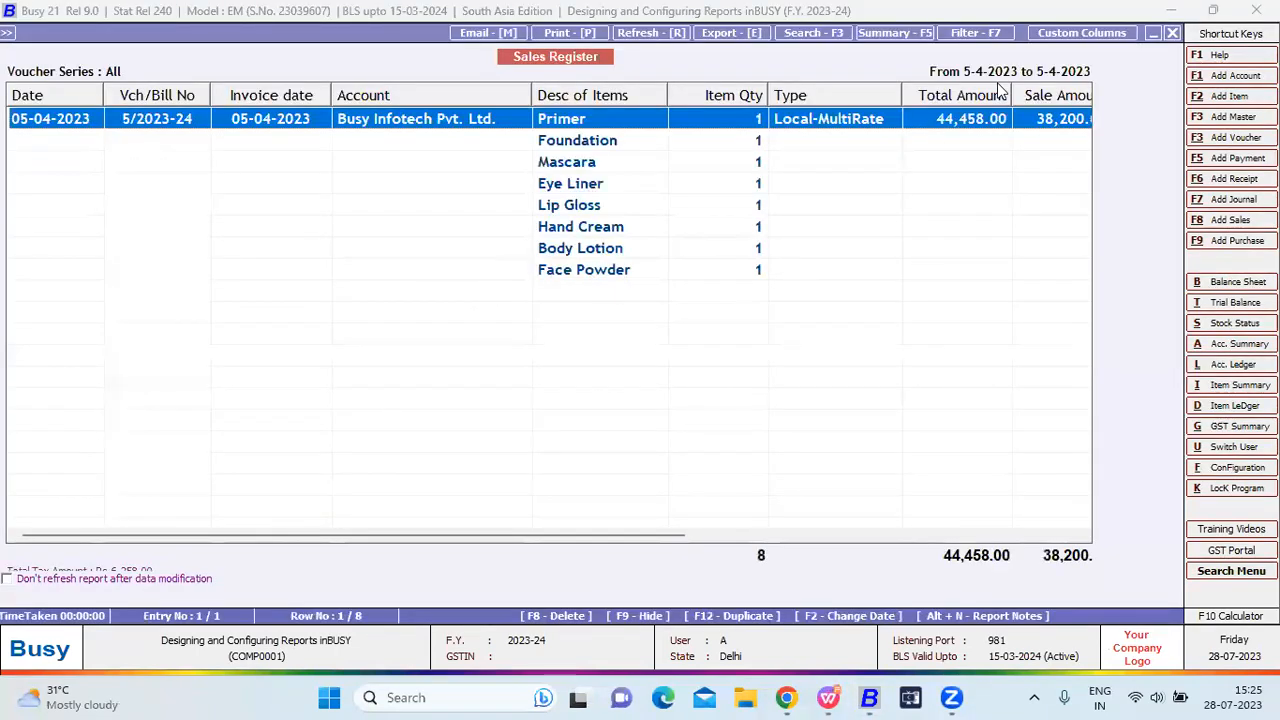
left_click(1118, 35)
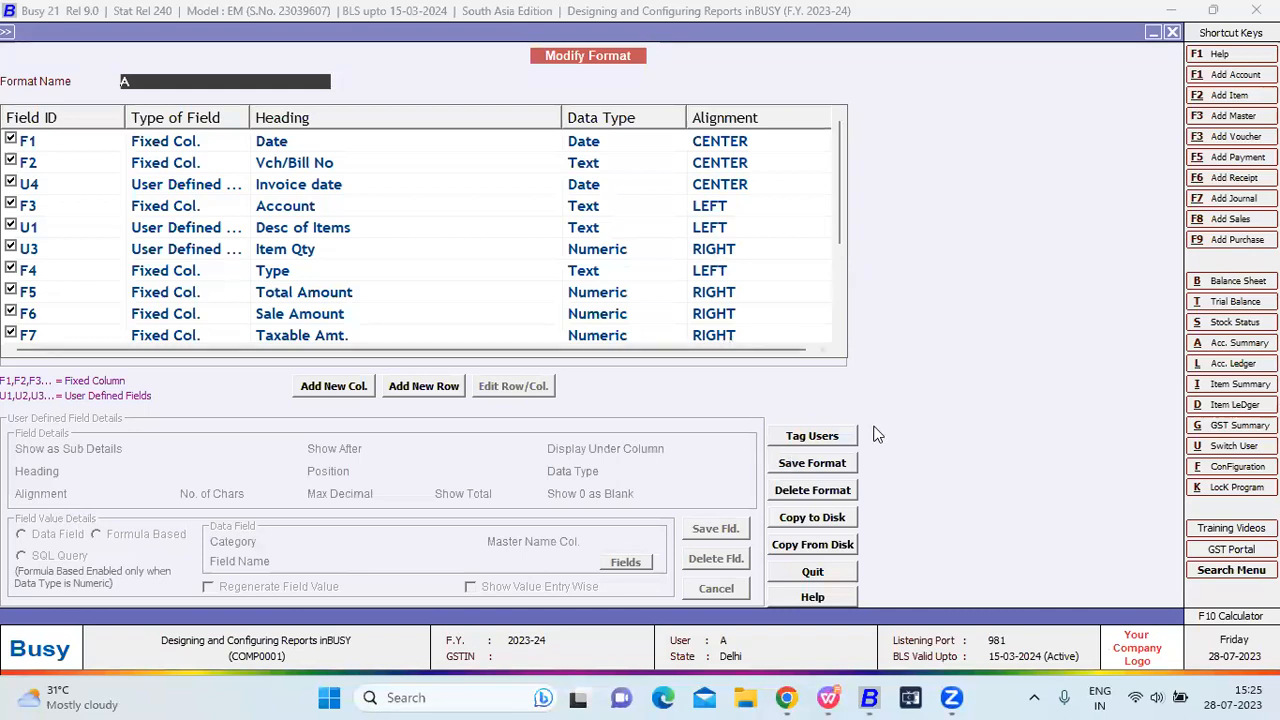
Check the user tagging list, close the column format and start adding a new user.
left_click(820, 443)
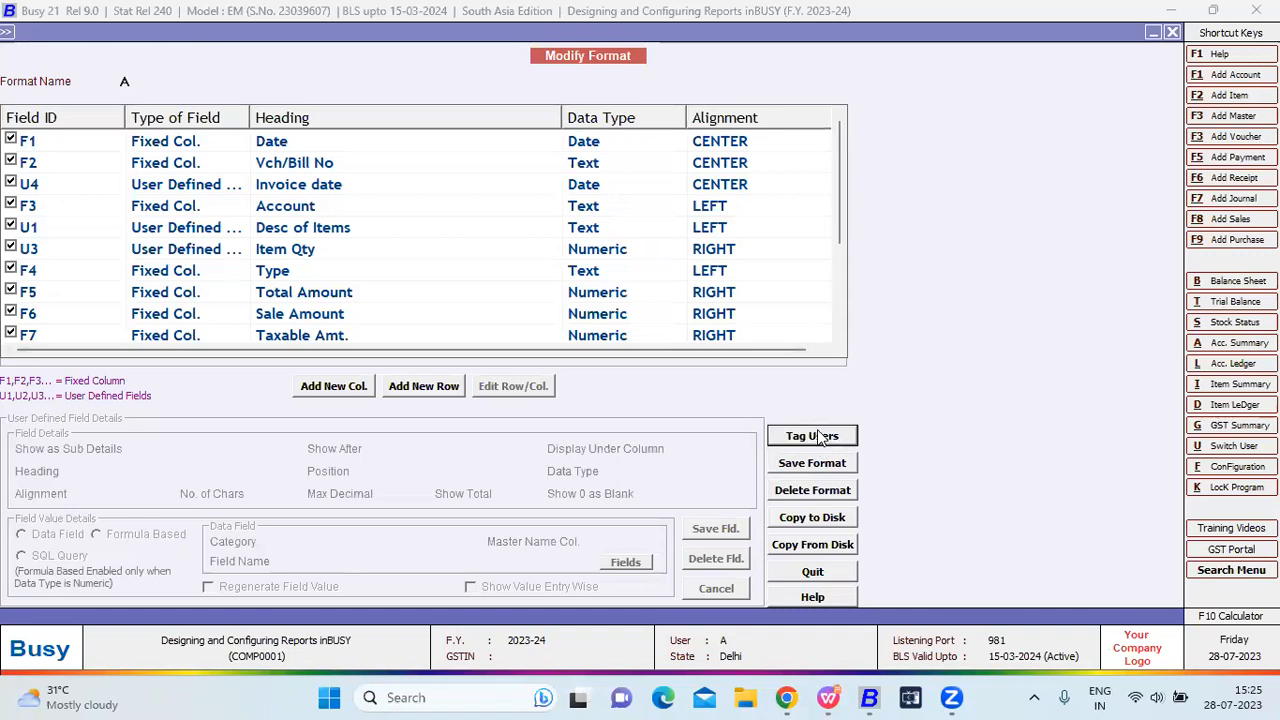
key("Escape")
key("Escape")
key("Return")
key("Escape")
key("Escape")
key("Escape")
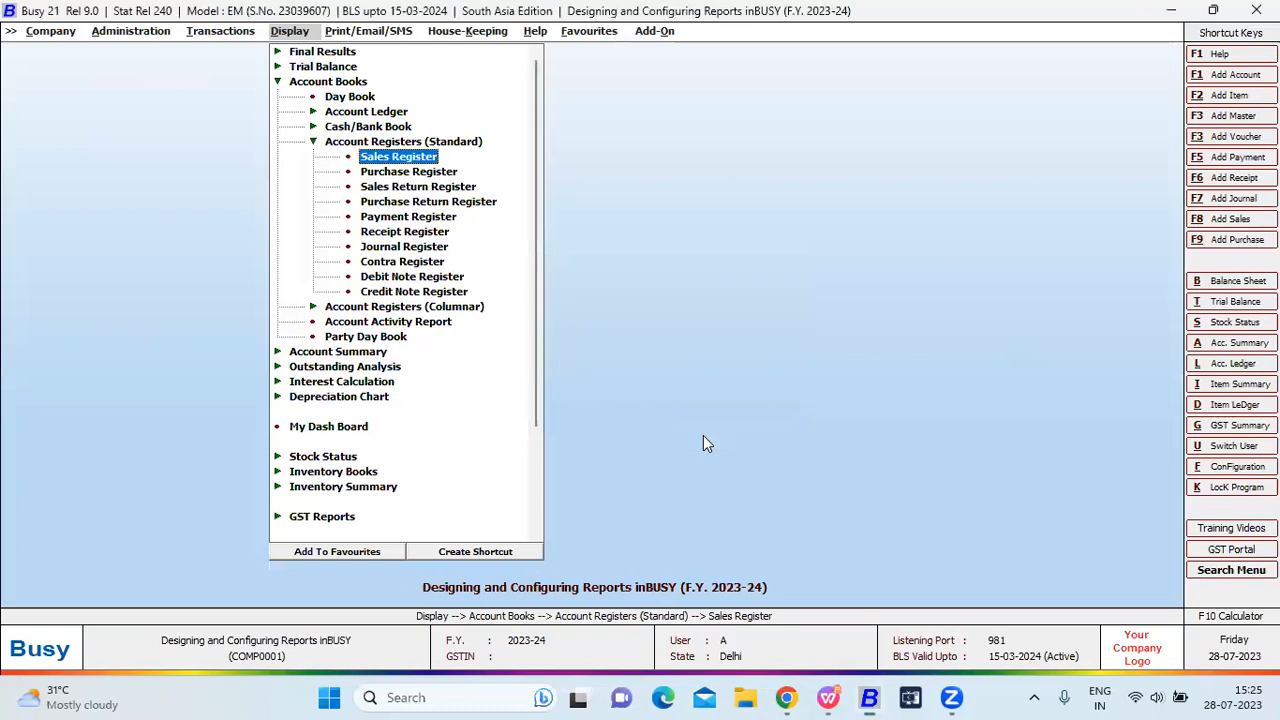
key("Left")
key("Left")
key("Down")
key("Right")
key("Left")
key("Down")
key("Right")
key("Return")
Create user C with a password and save it.
type("C")
key("Return")
key("Return")
type("cc")
key("Return")
key("Return")
key("BackSpace")
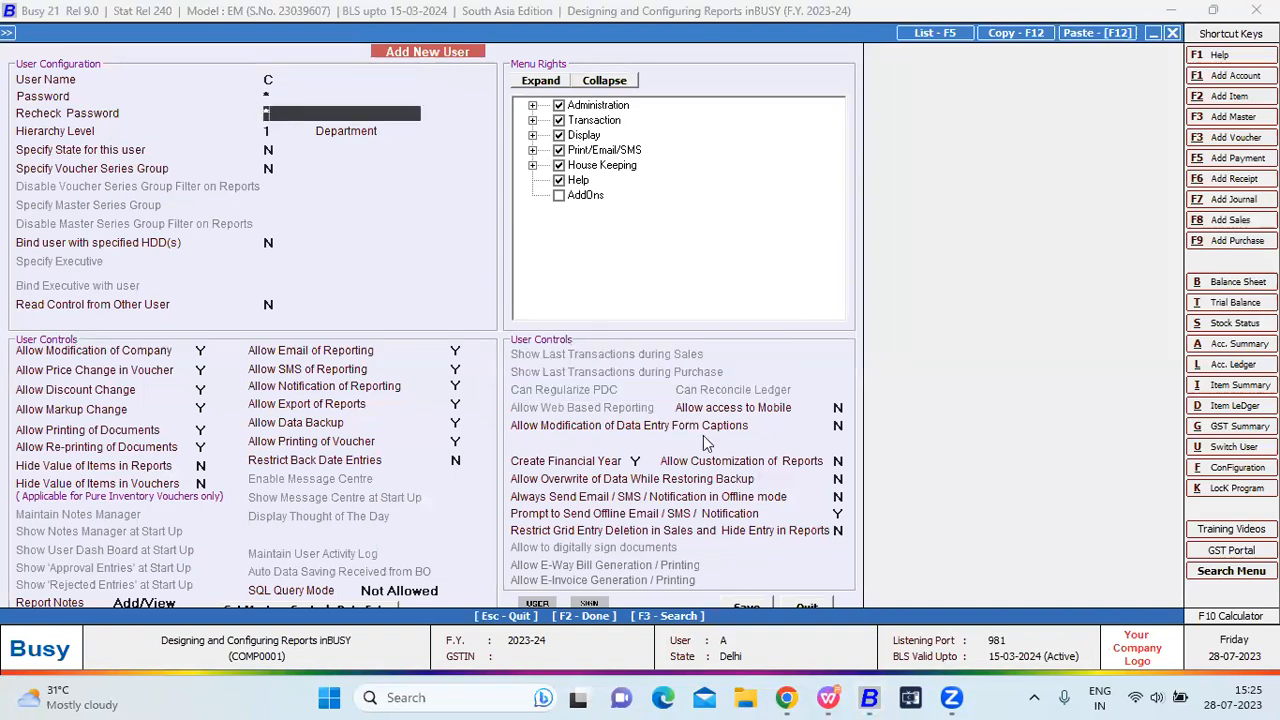
key("F2")
key("Return")
key("Escape")
key("Right")
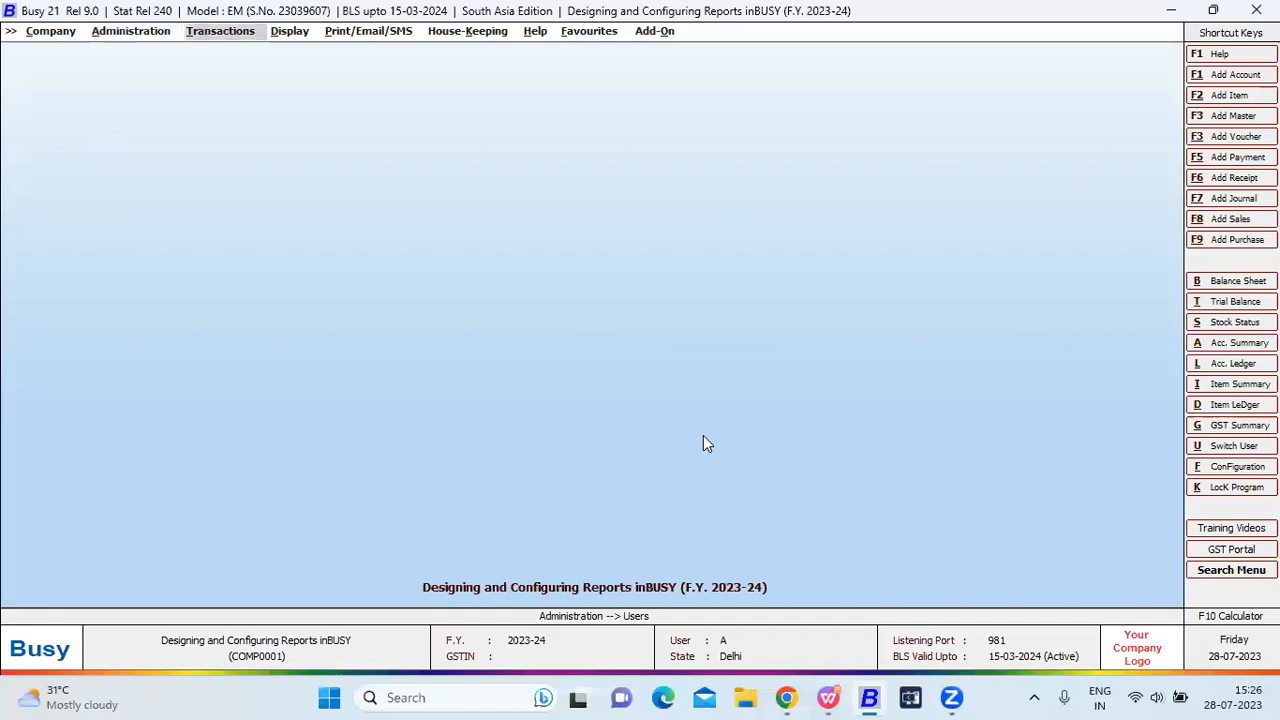
key("Right")
key("Return")
key("Return")
key("Return")
key("Return")
Reopen the Sales Register custom columns and select users B and C for tagging format A.
key("Up")
key("F2")
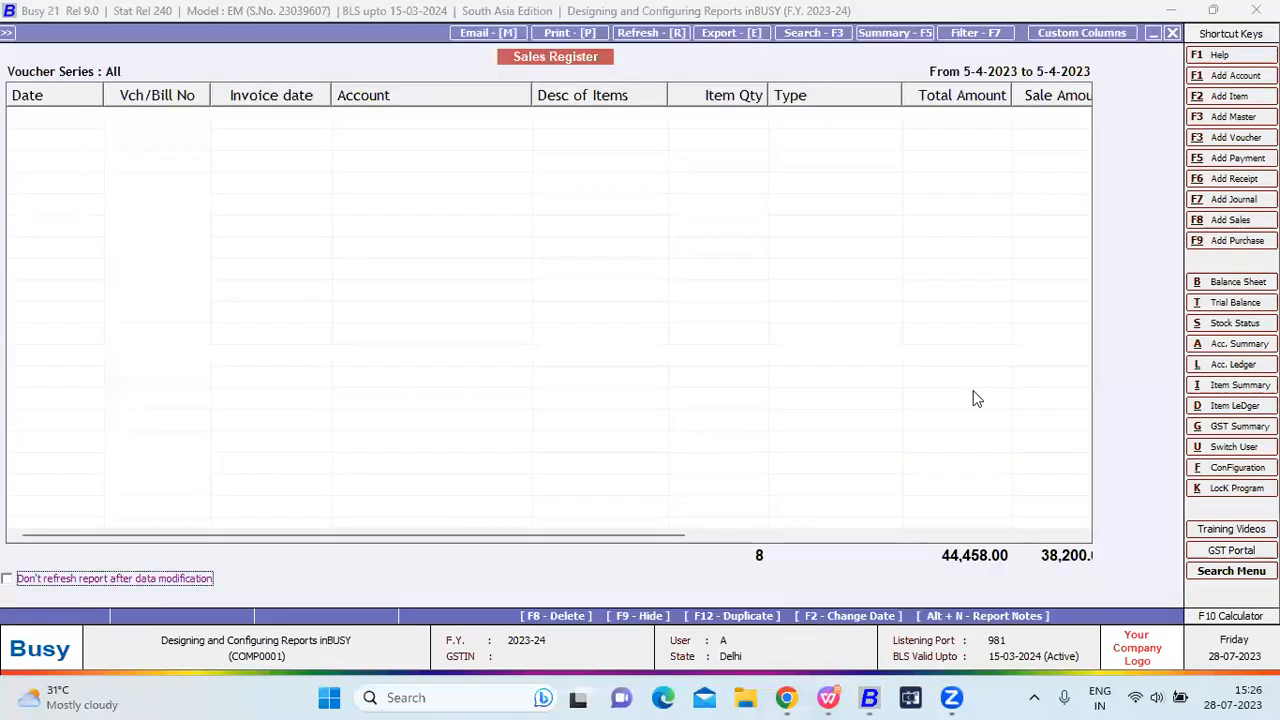
left_click(1124, 33)
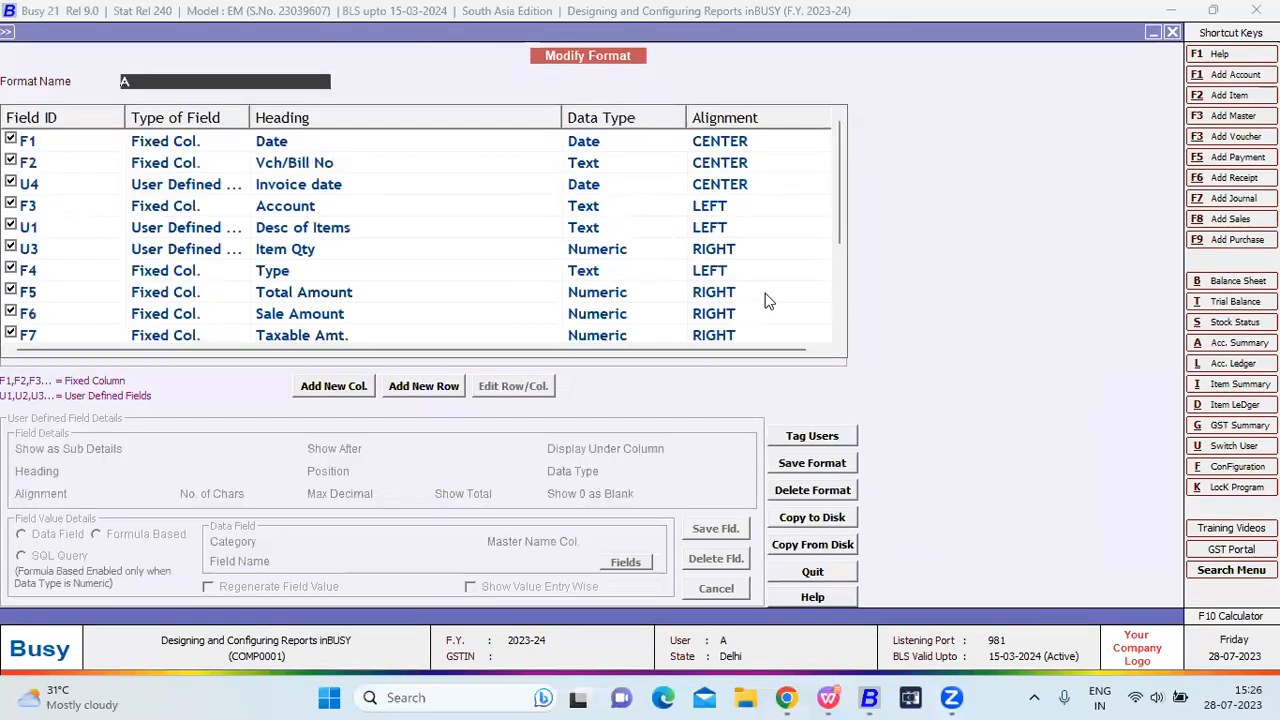
left_click(815, 440)
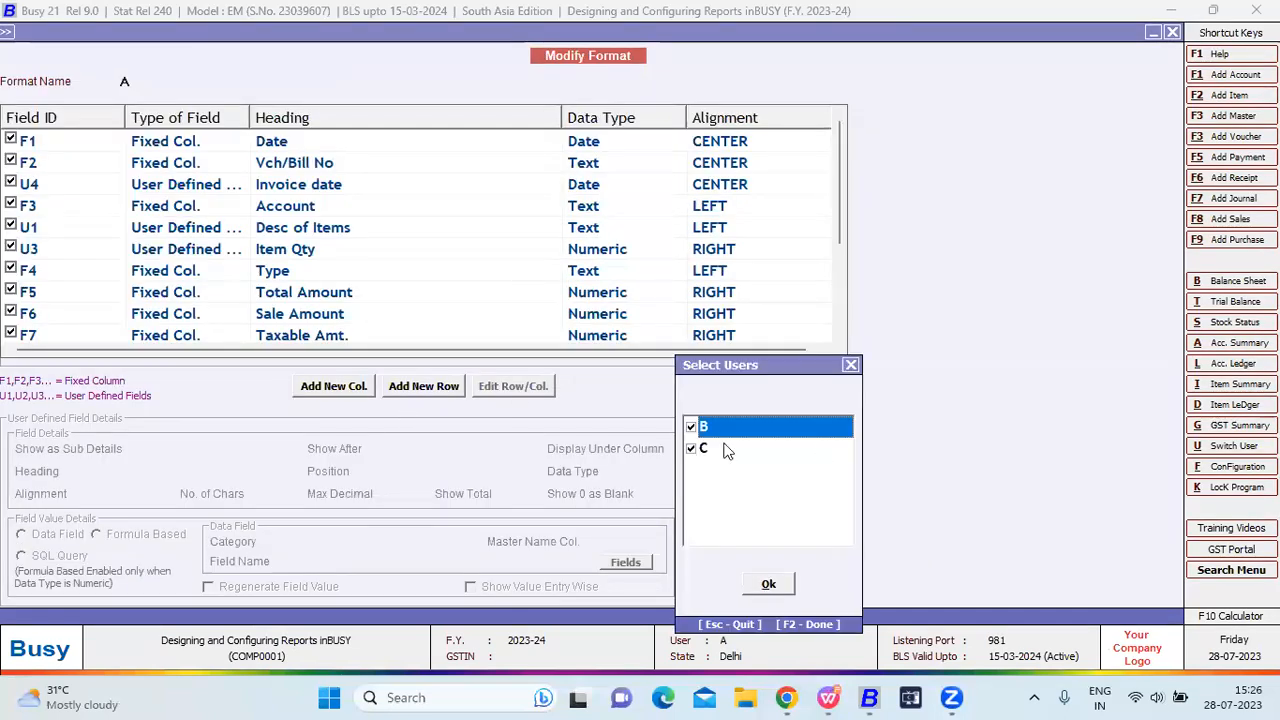
left_click(697, 450)
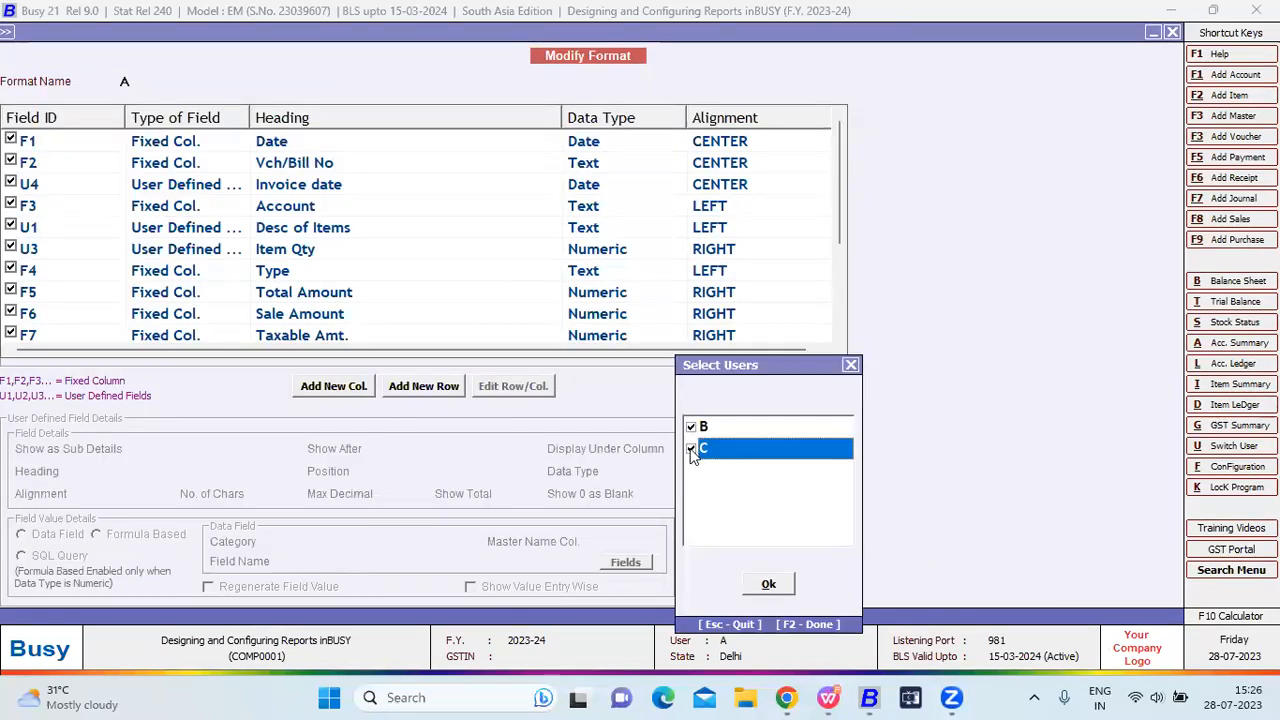
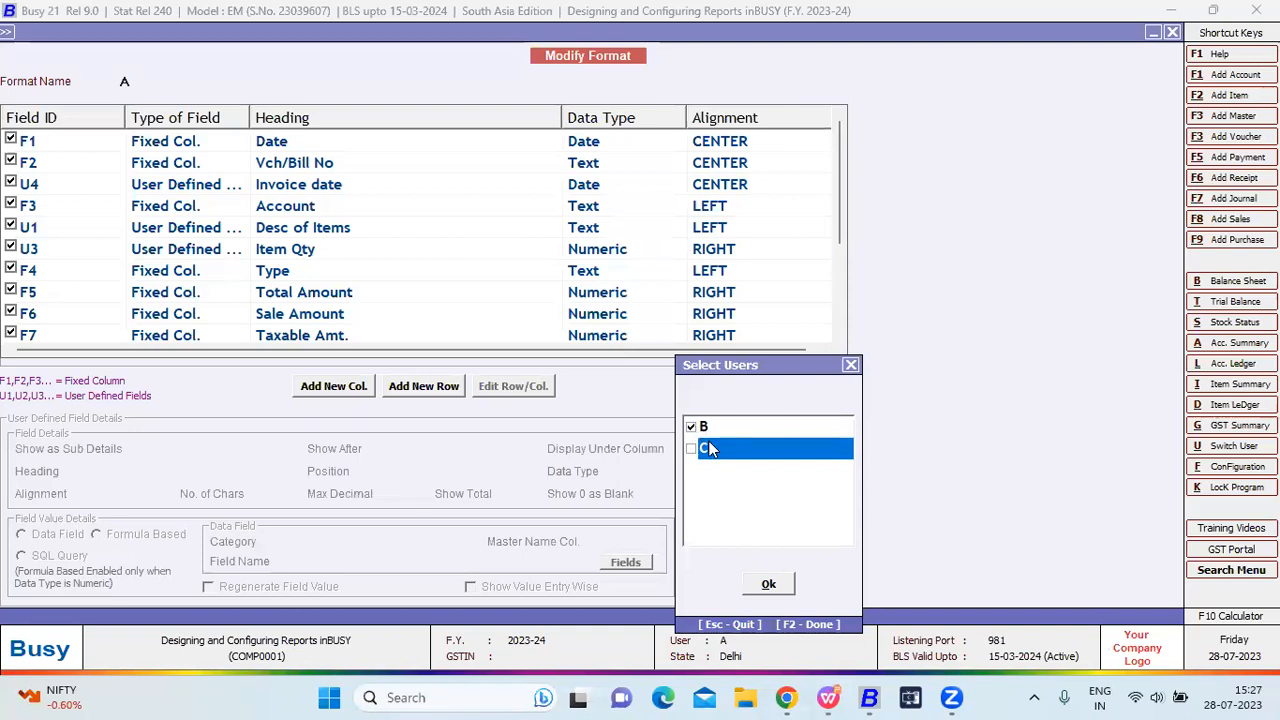
Confirm users B and C, save format A, then reopen Custom Columns to delete it.
left_click(778, 584)
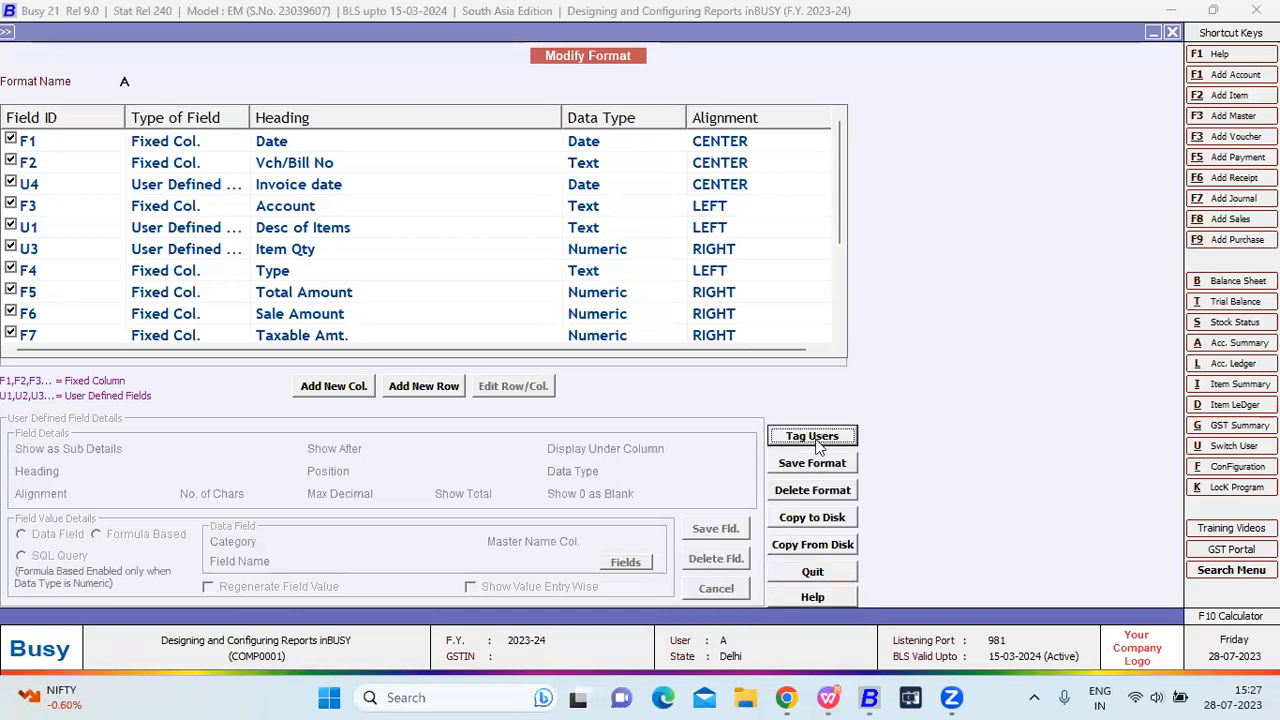
left_click(816, 463)
left_click(701, 385)
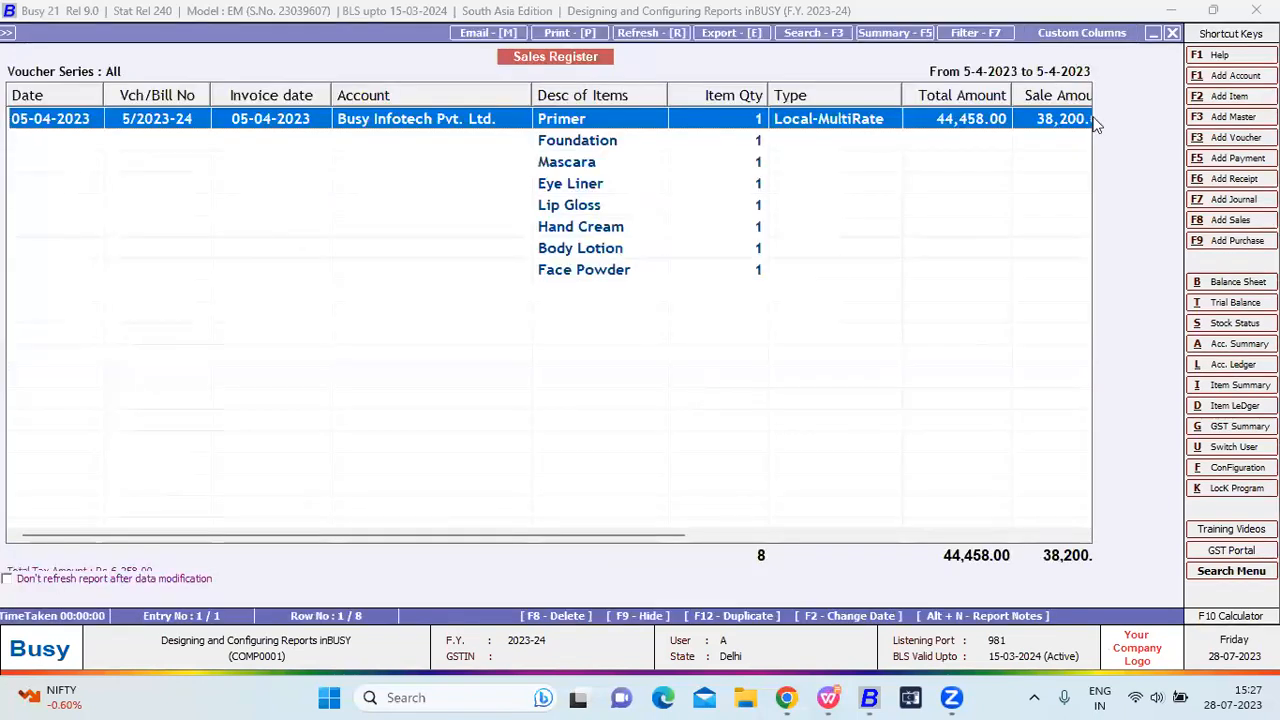
left_click(1081, 33)
left_click(824, 493)
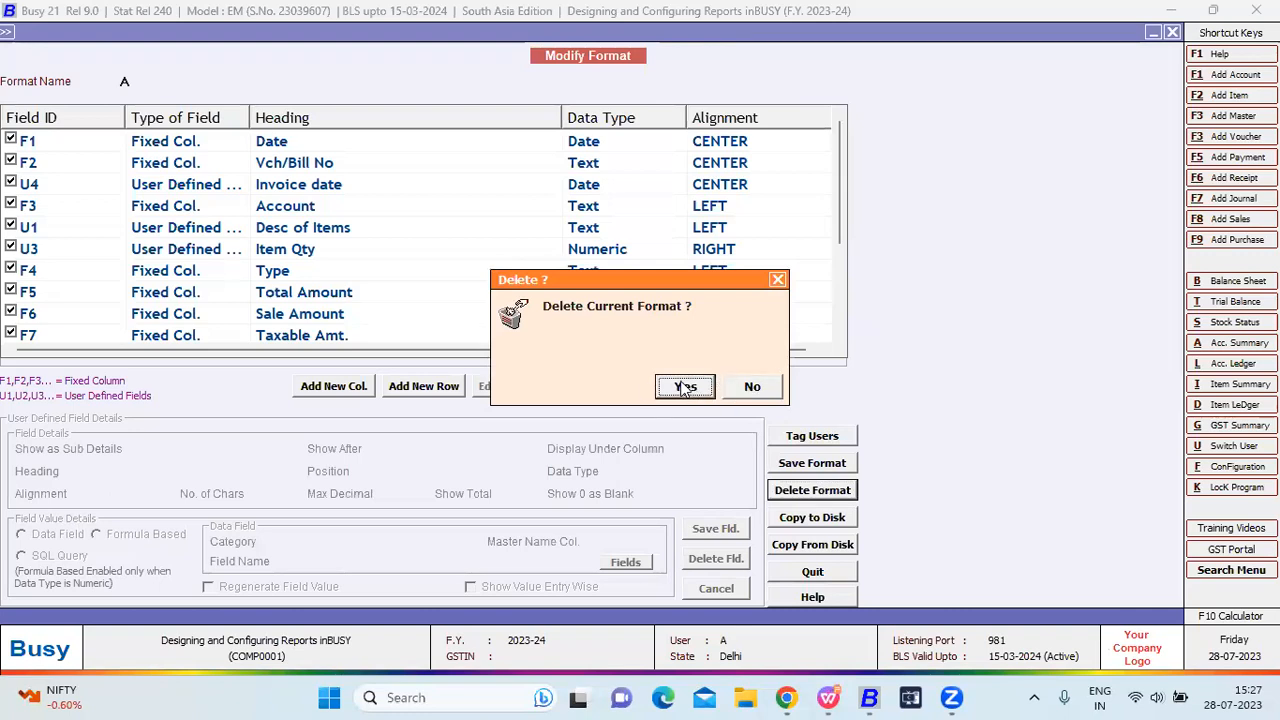
Decline deleting format A, answering No to the delete prompt twice.
left_click(748, 388)
left_click(818, 490)
left_click(748, 390)
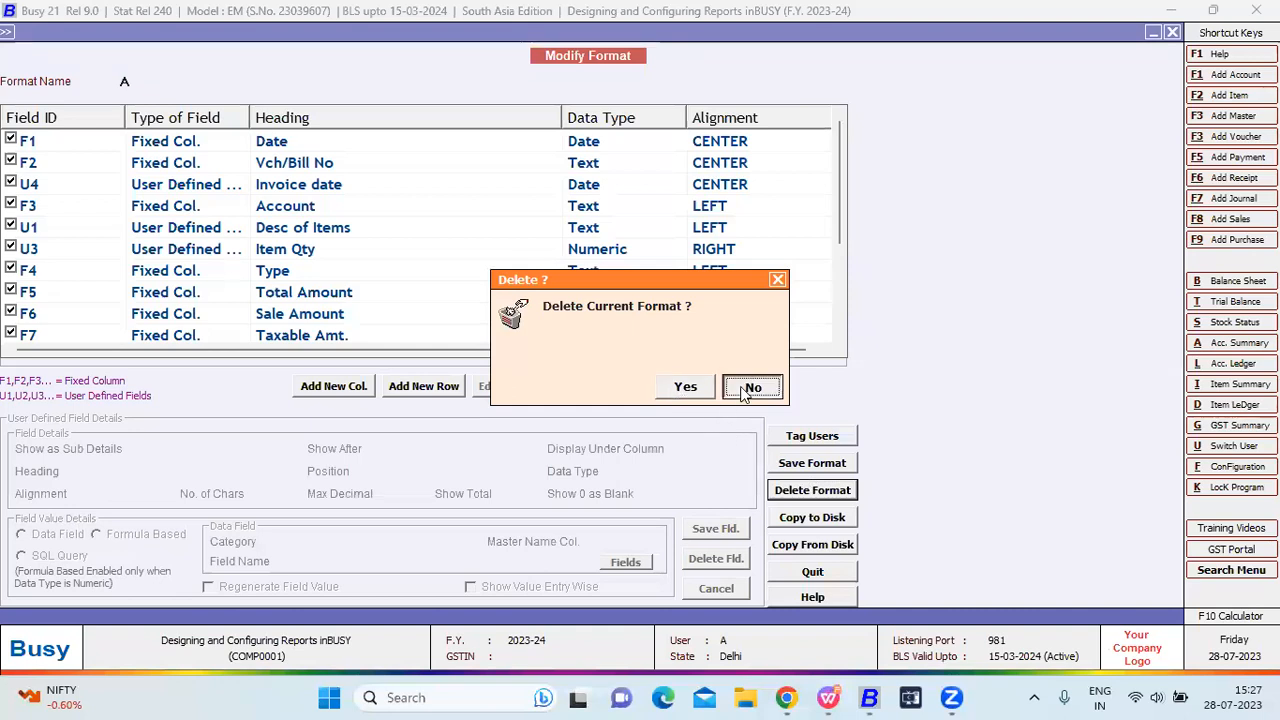
Start copying all formats to disk as Sales Register(A).CRB, then cancel and quit back.
left_click(806, 522)
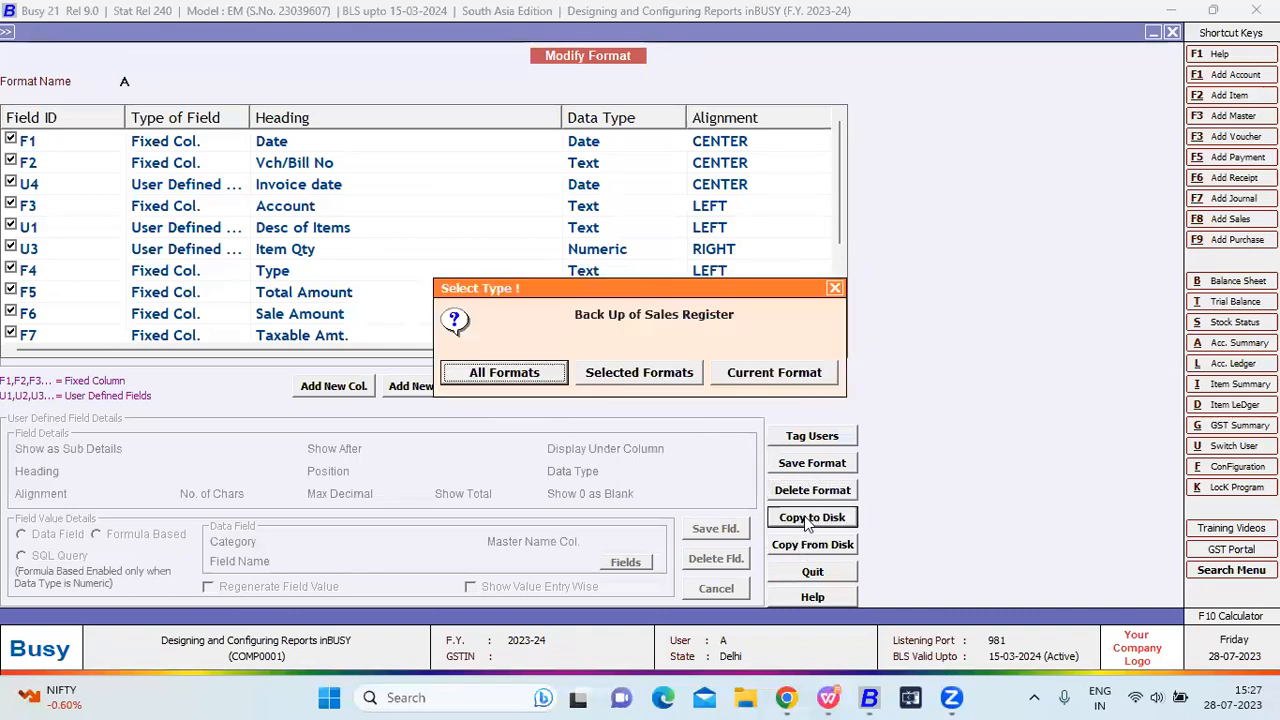
key("Escape")
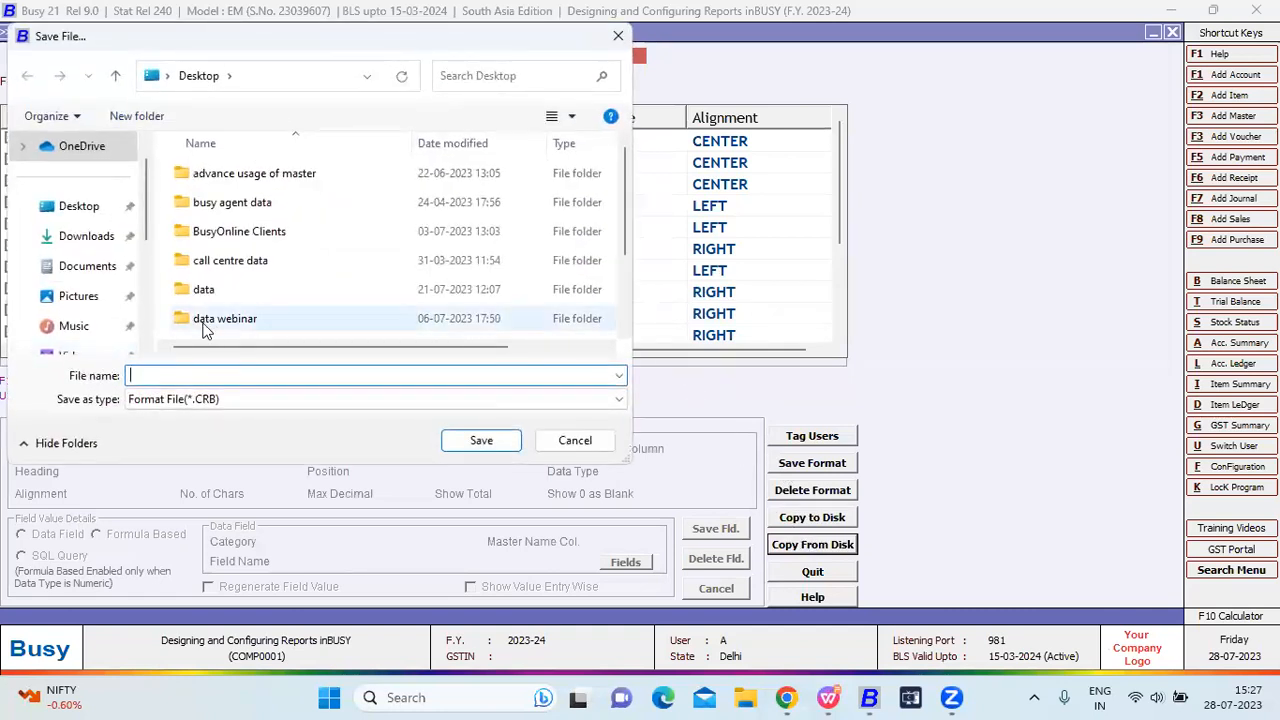
scroll(234, 303, "down", 2)
left_click(245, 330)
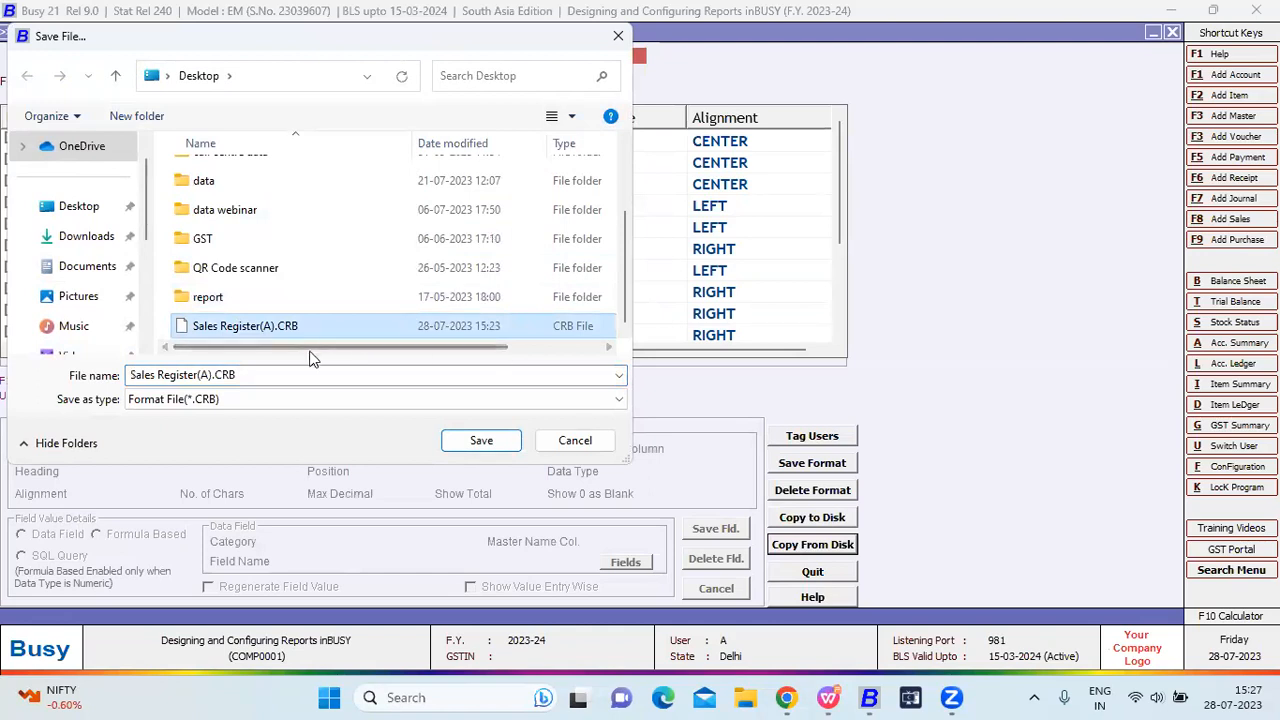
left_click(572, 441)
left_click(813, 578)
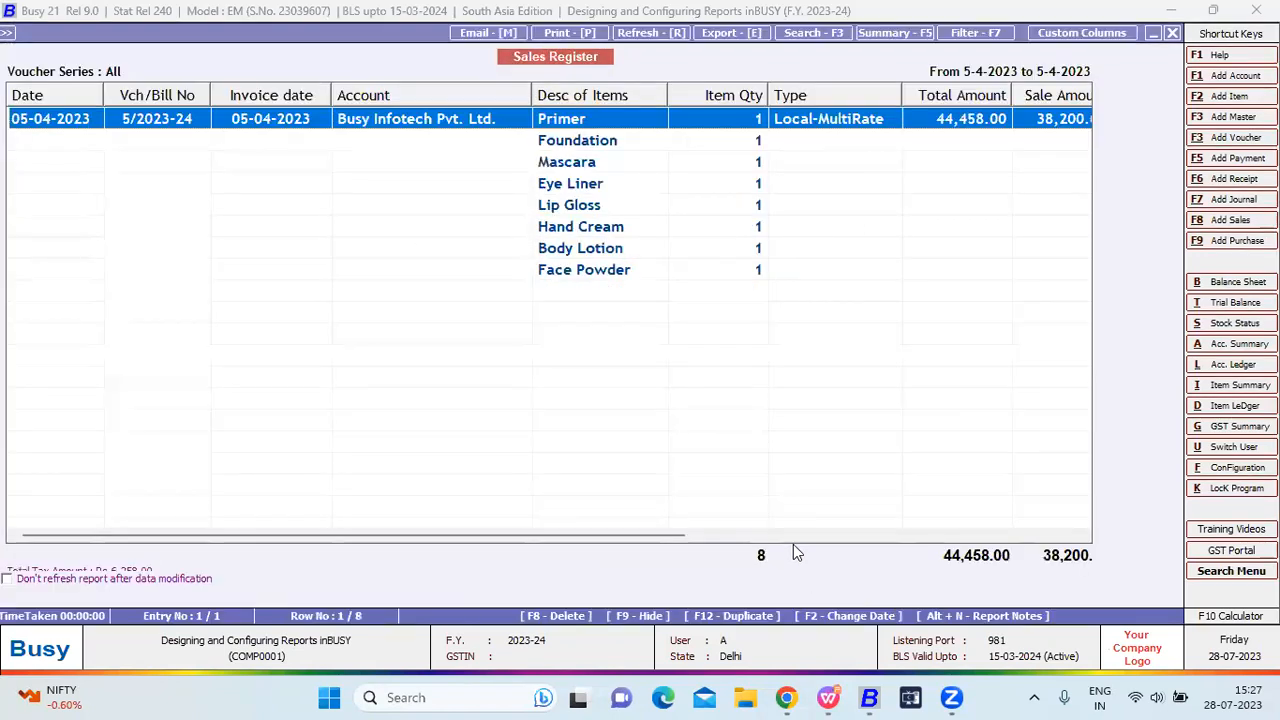
left_click(1118, 33)
left_click(799, 602)
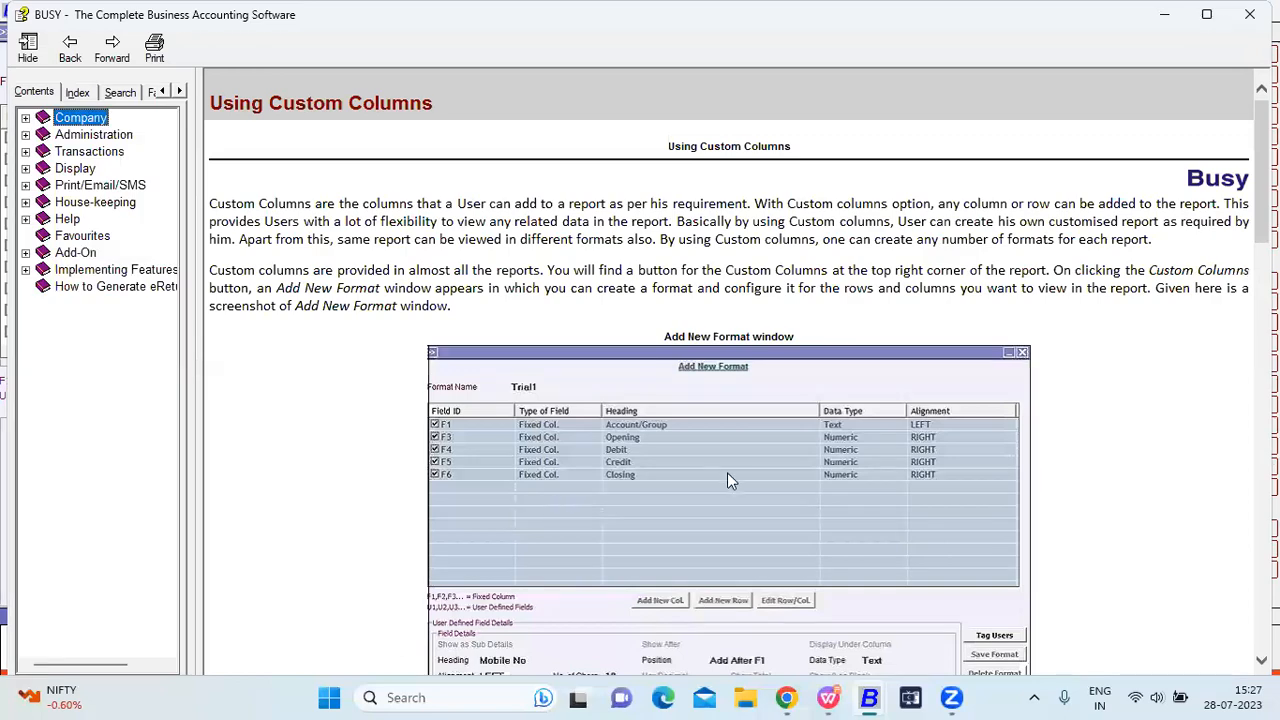
scroll(643, 447, "down", 15)
scroll(643, 453, "down", 10)
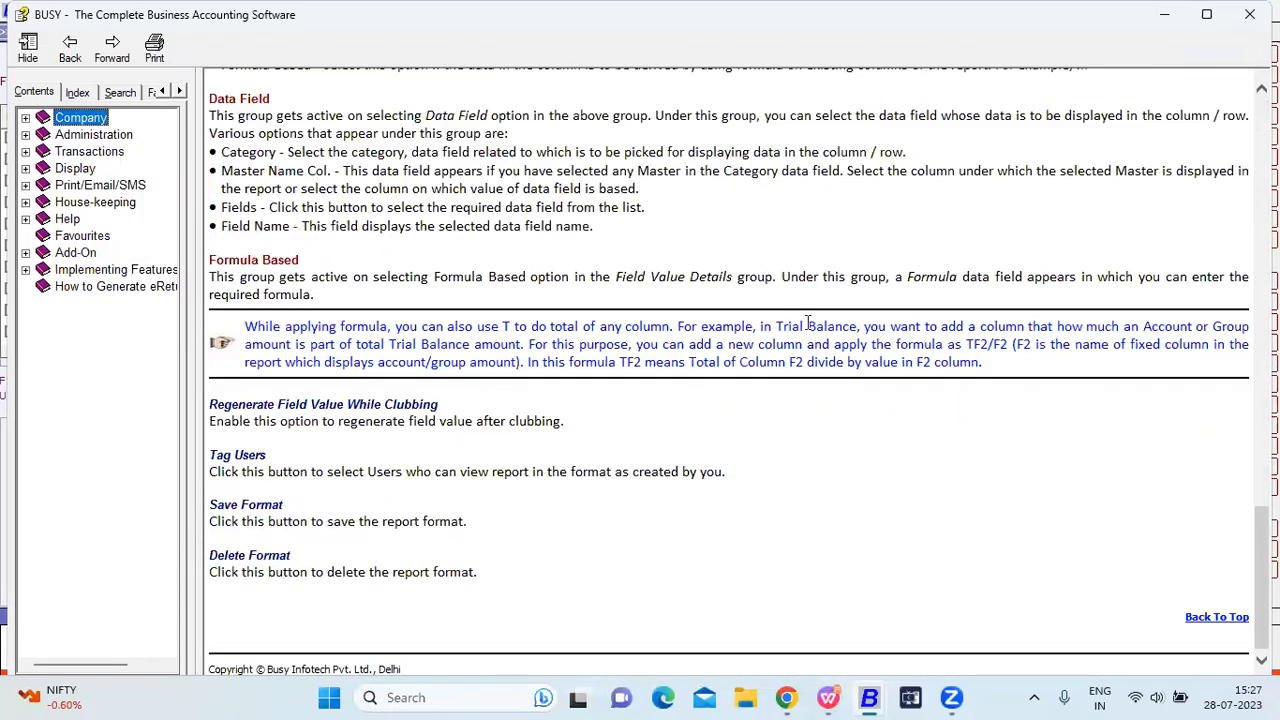
left_click(1250, 14)
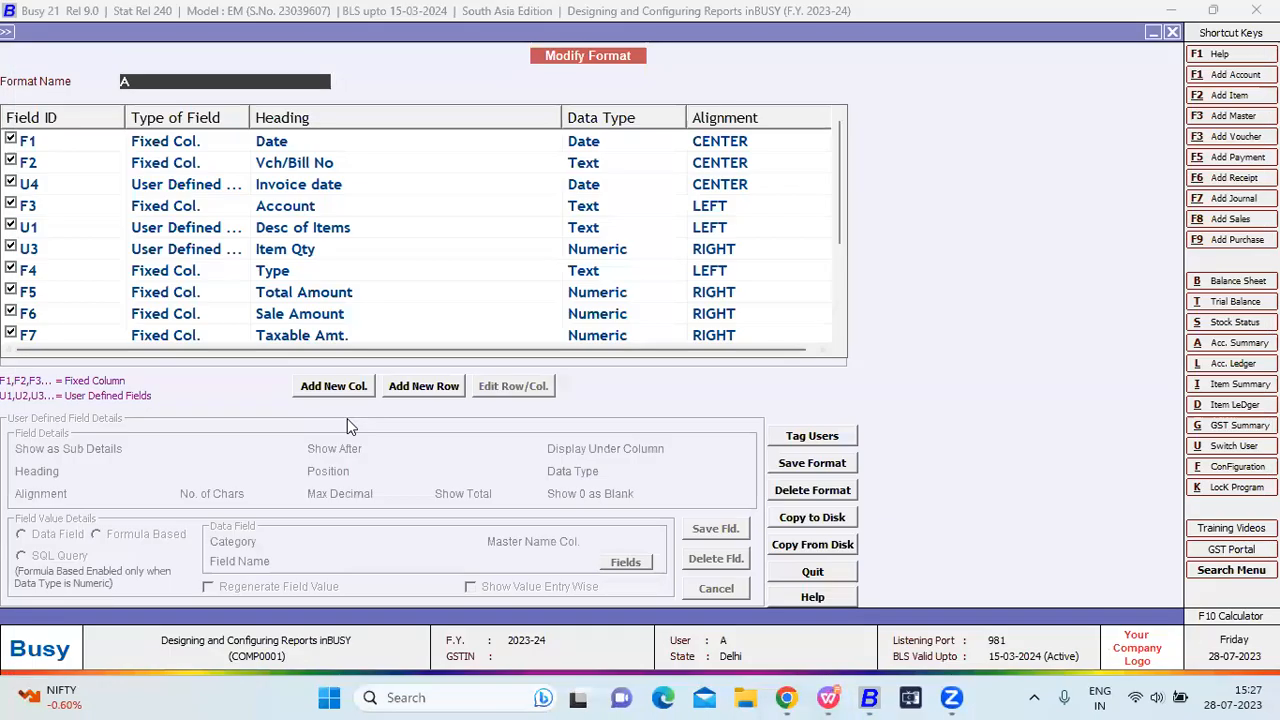
Exit the Sales Register and go to Administration > Configuration > Columnar Reports > Account Registers.
key("Escape")
key("Escape")
key("Escape")
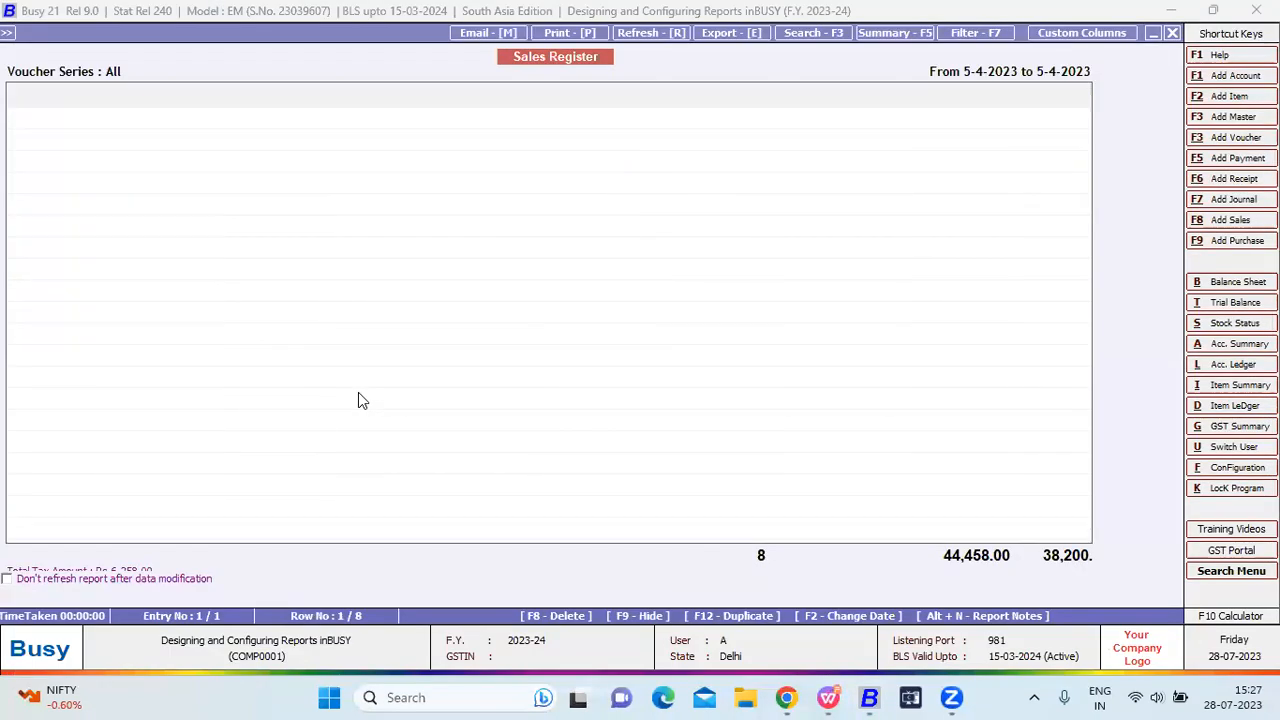
key("Escape")
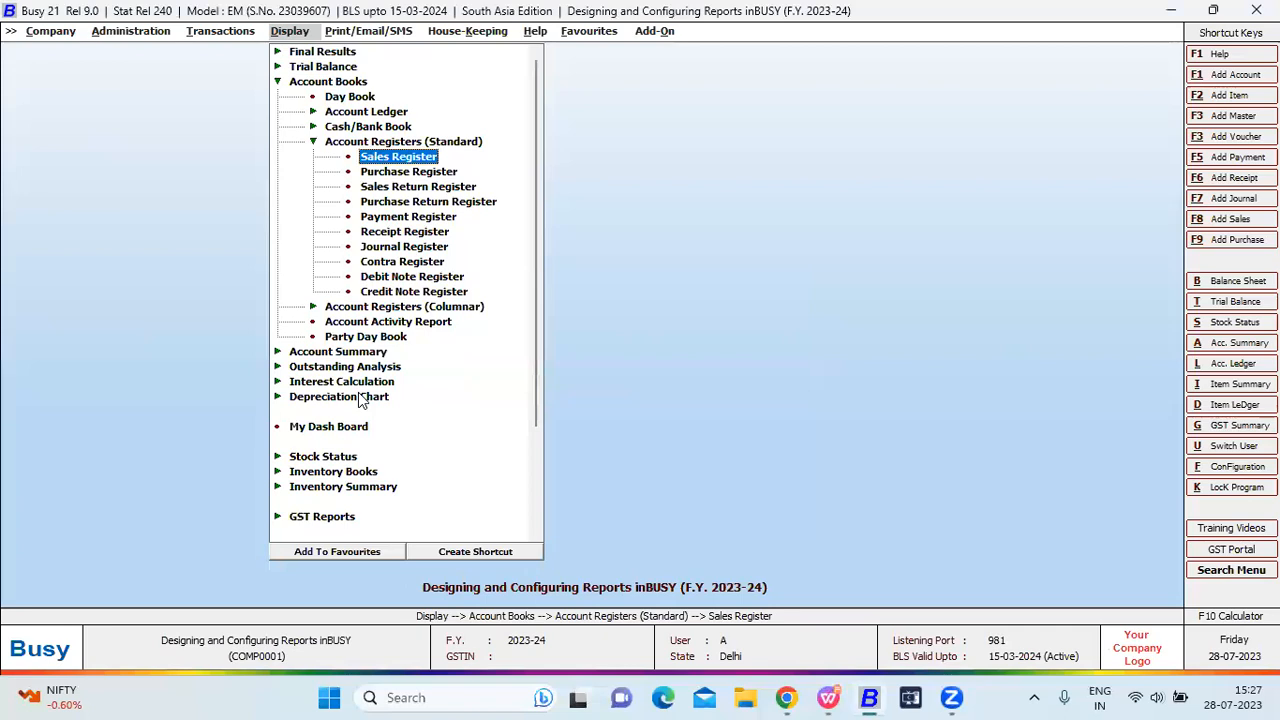
key("Left")
key("Left")
key("Up")
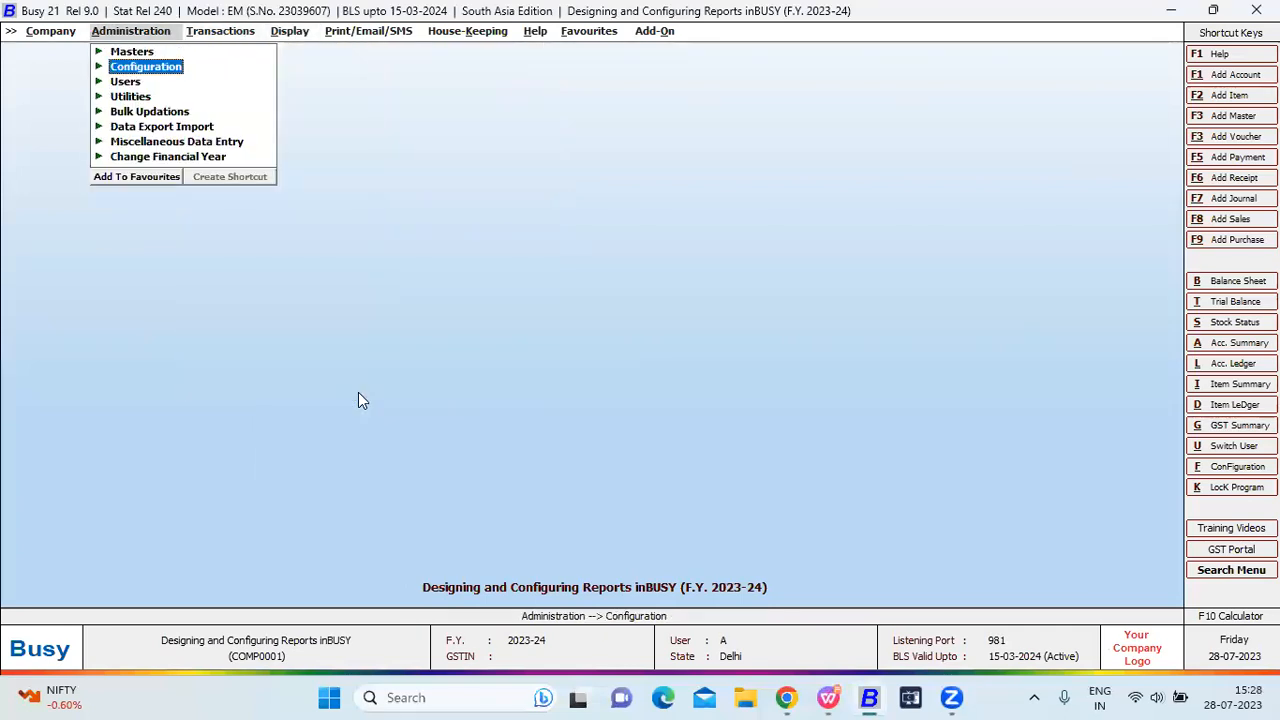
key("Up")
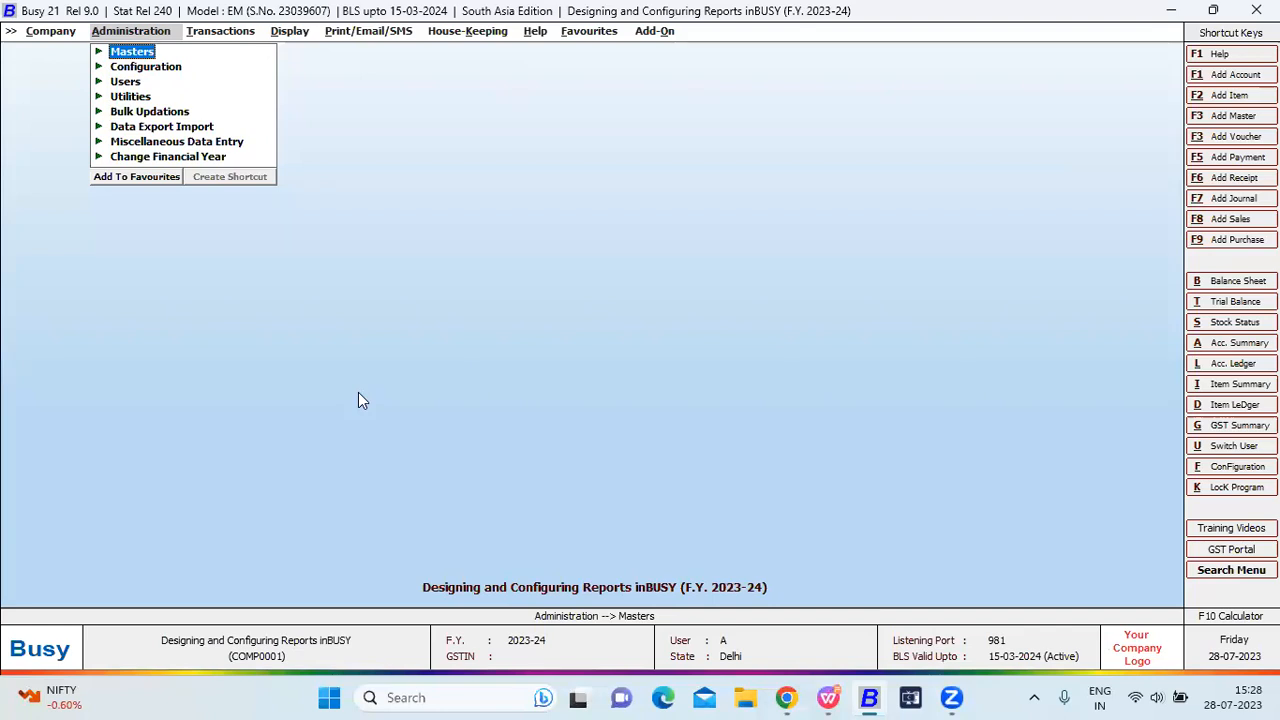
key("Down")
key("Return")
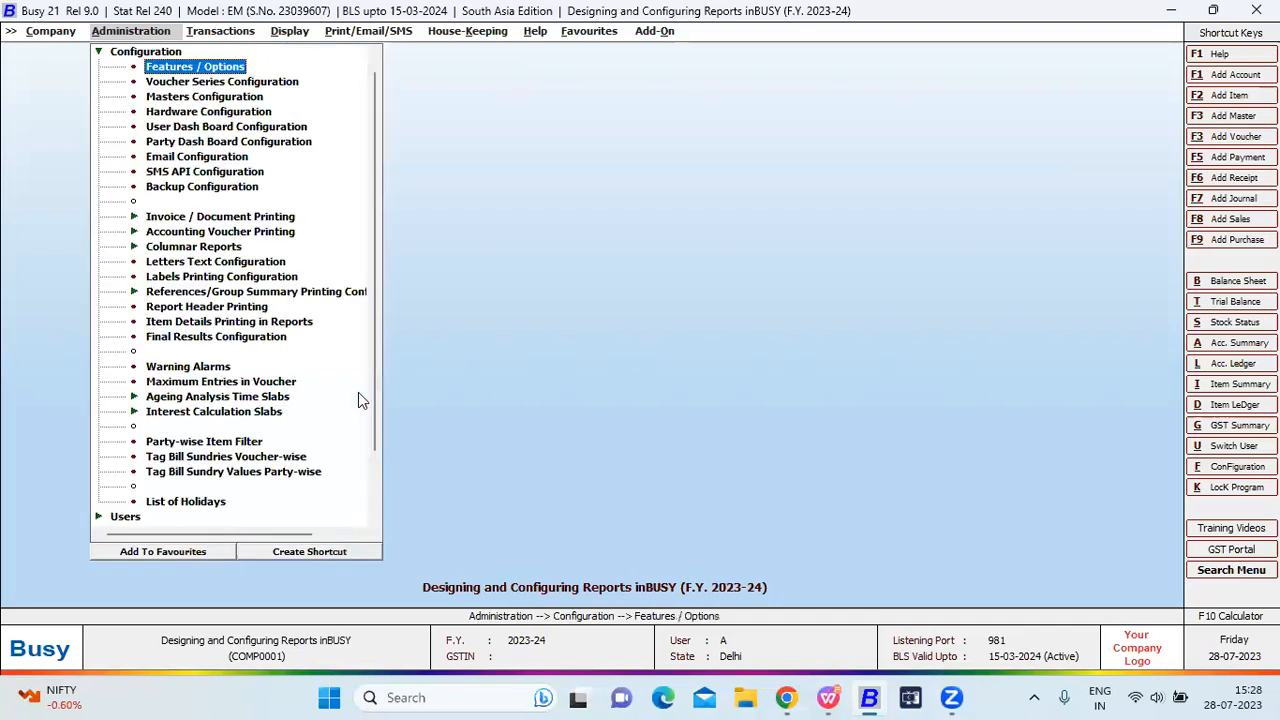
key("c")
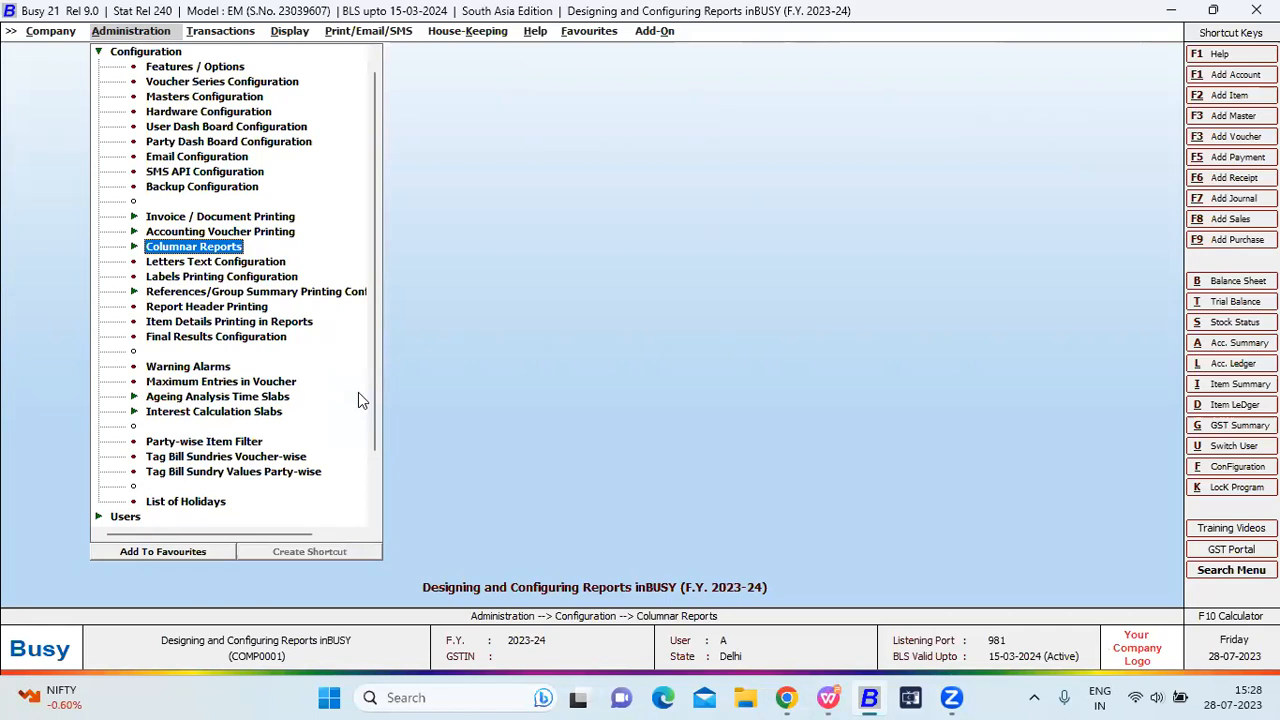
key("Return")
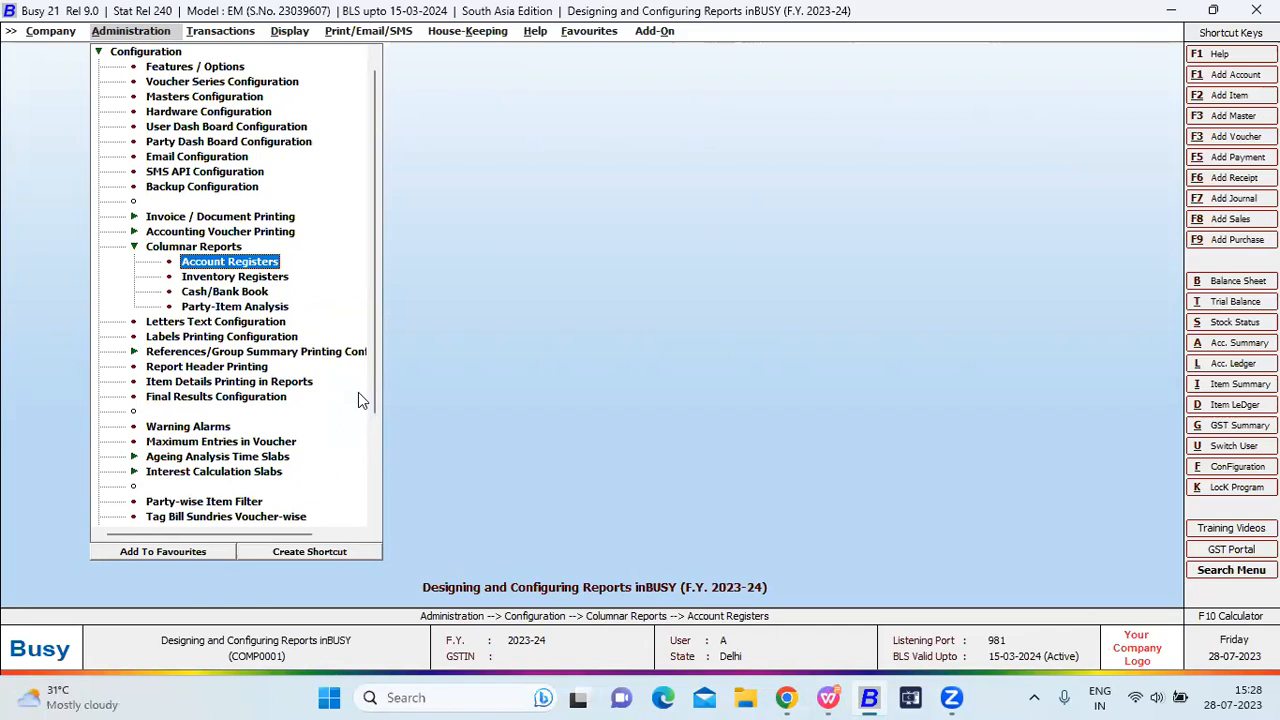
key("Return")
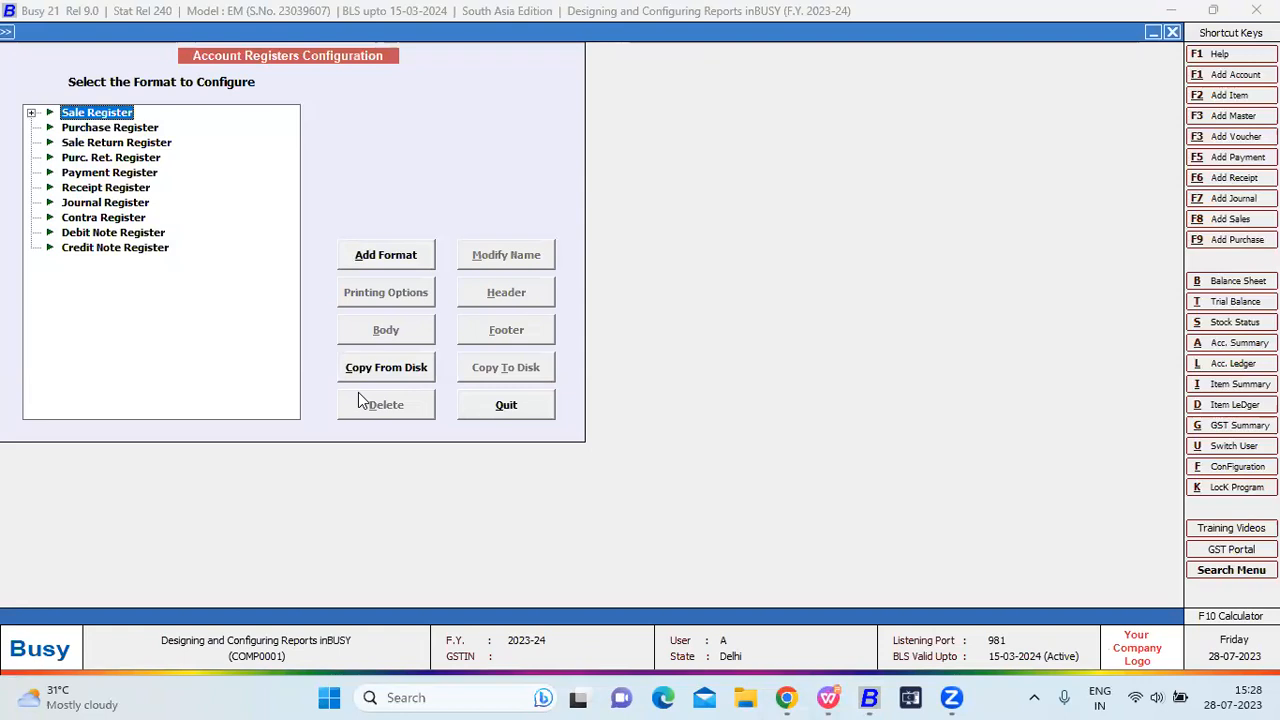
Browse the Account Registers list and return to the Sale Register entry.
key("Down")
key("Down")
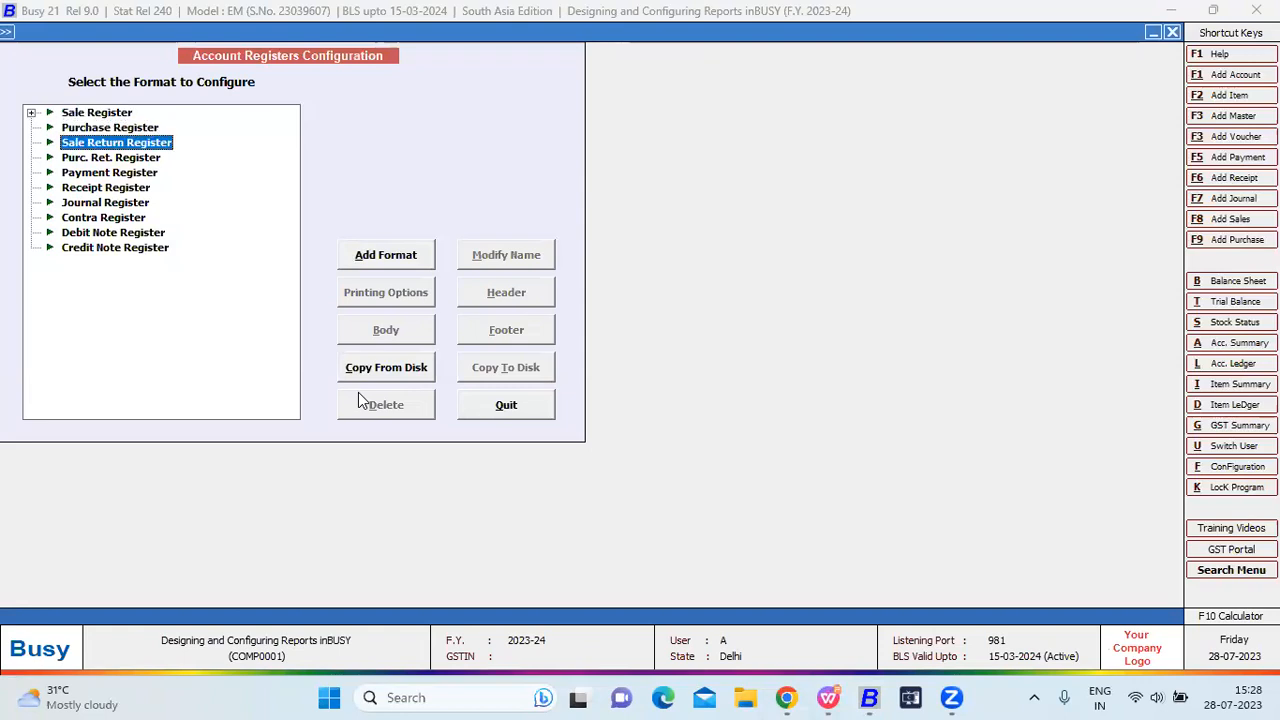
key("Down")
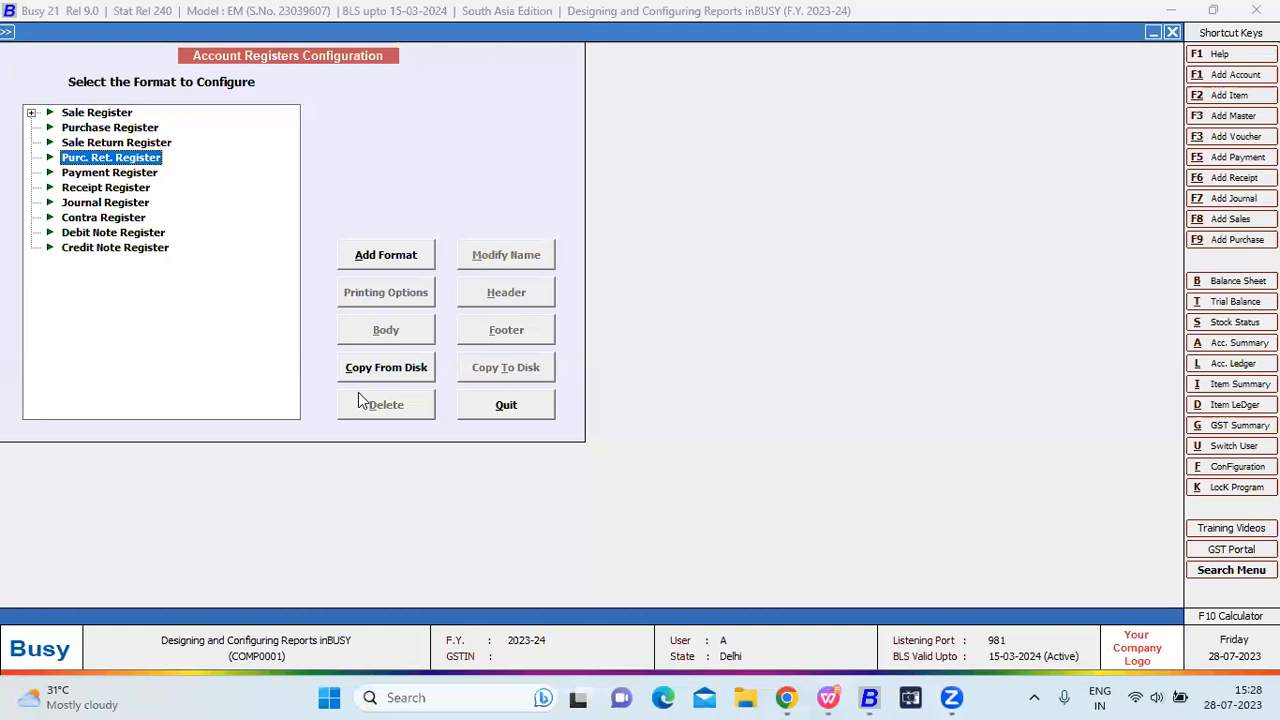
key("Down")
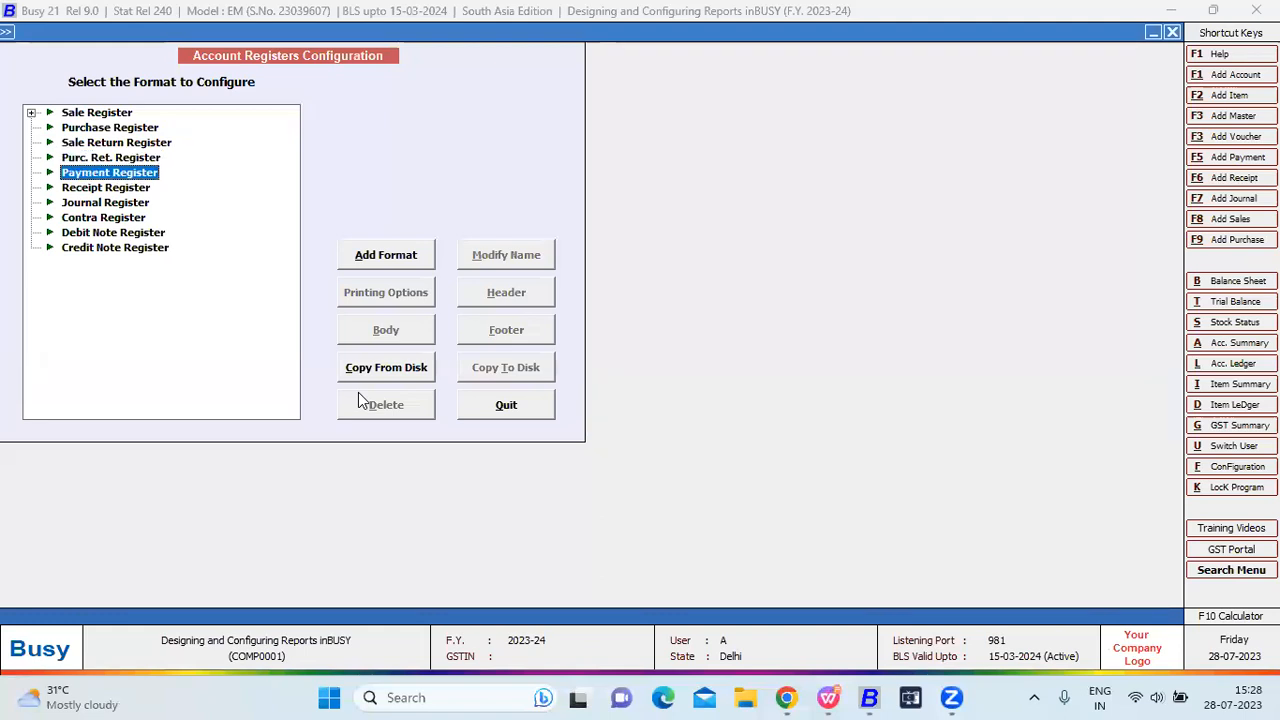
key("Down")
key("Down")
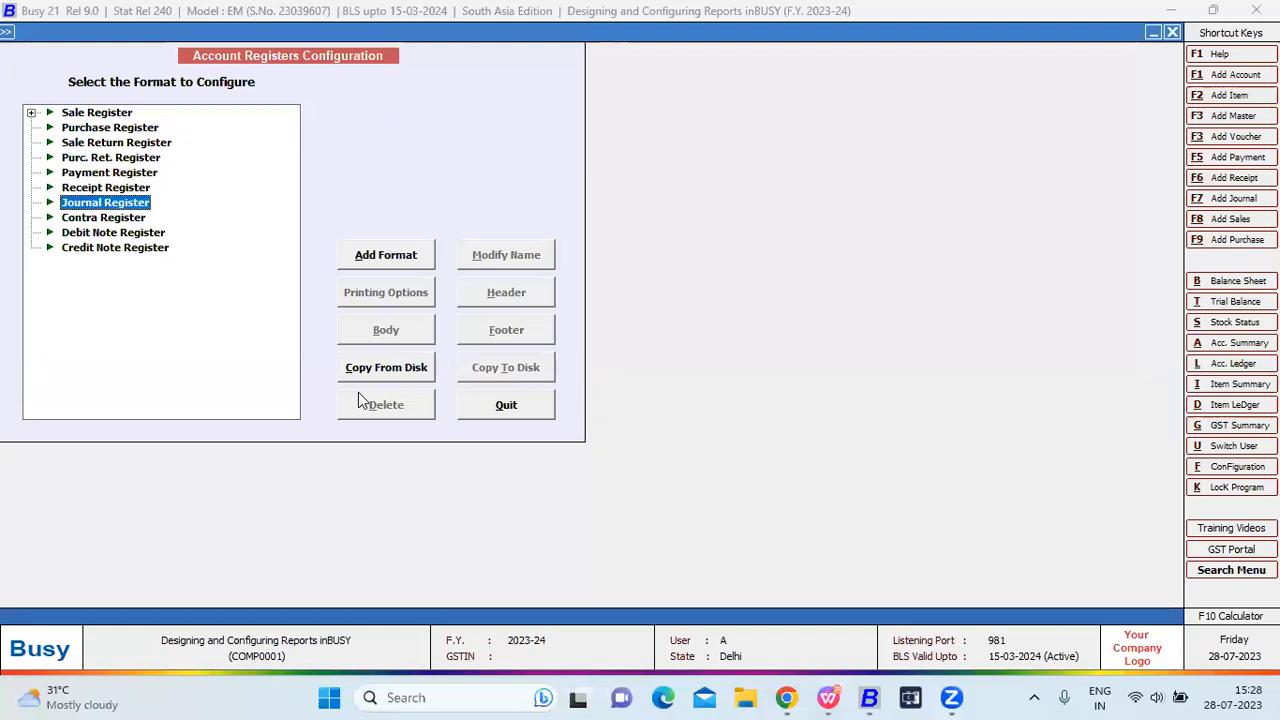
key("Down")
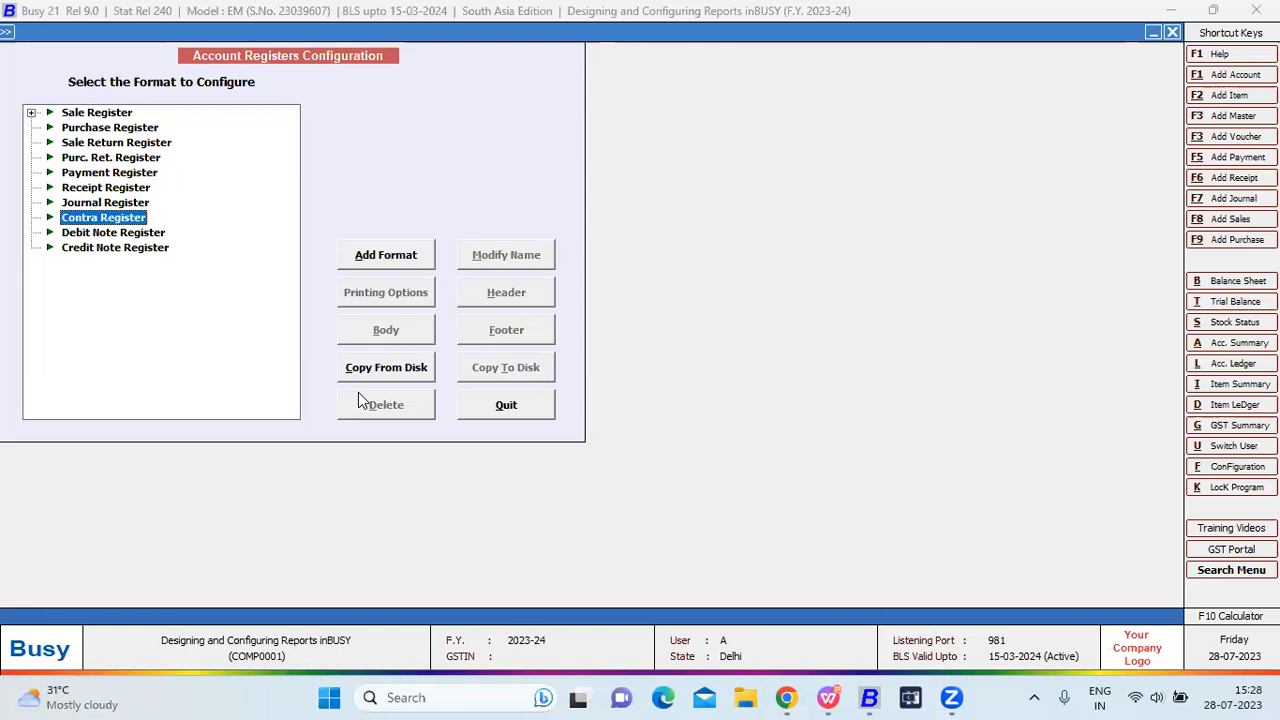
key("Down")
key("Down")
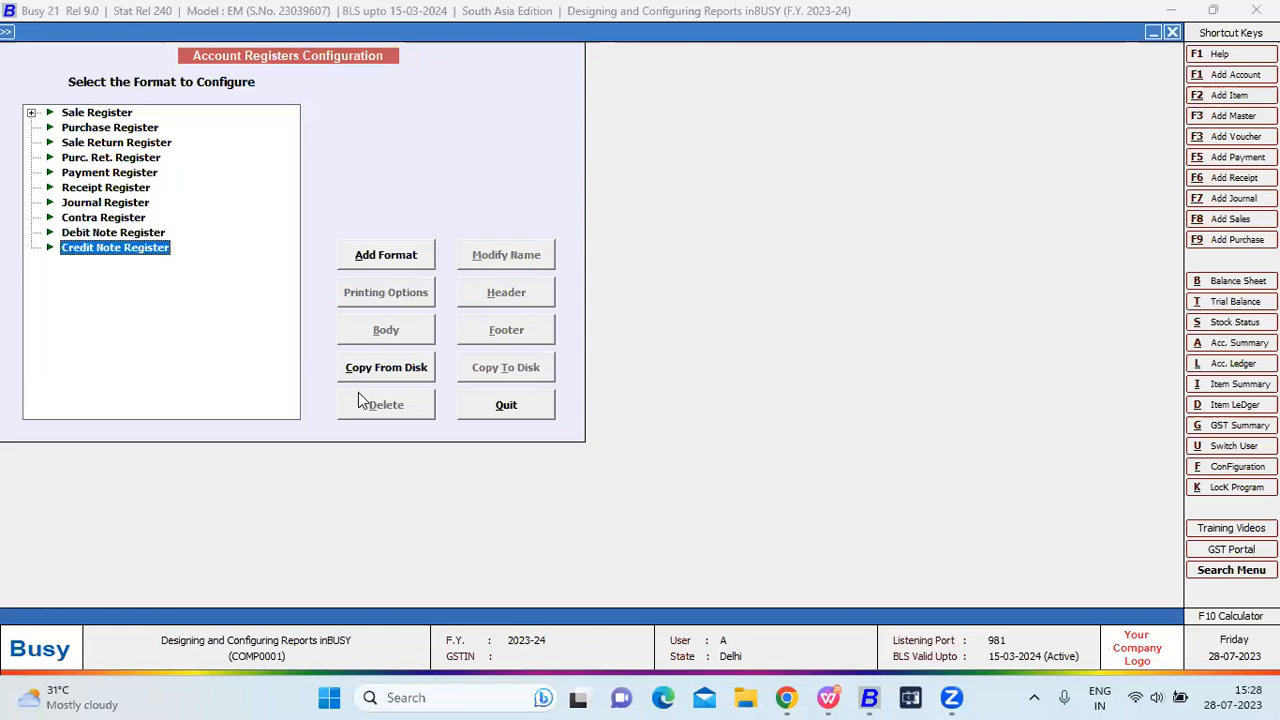
key("Up")
key("Home")
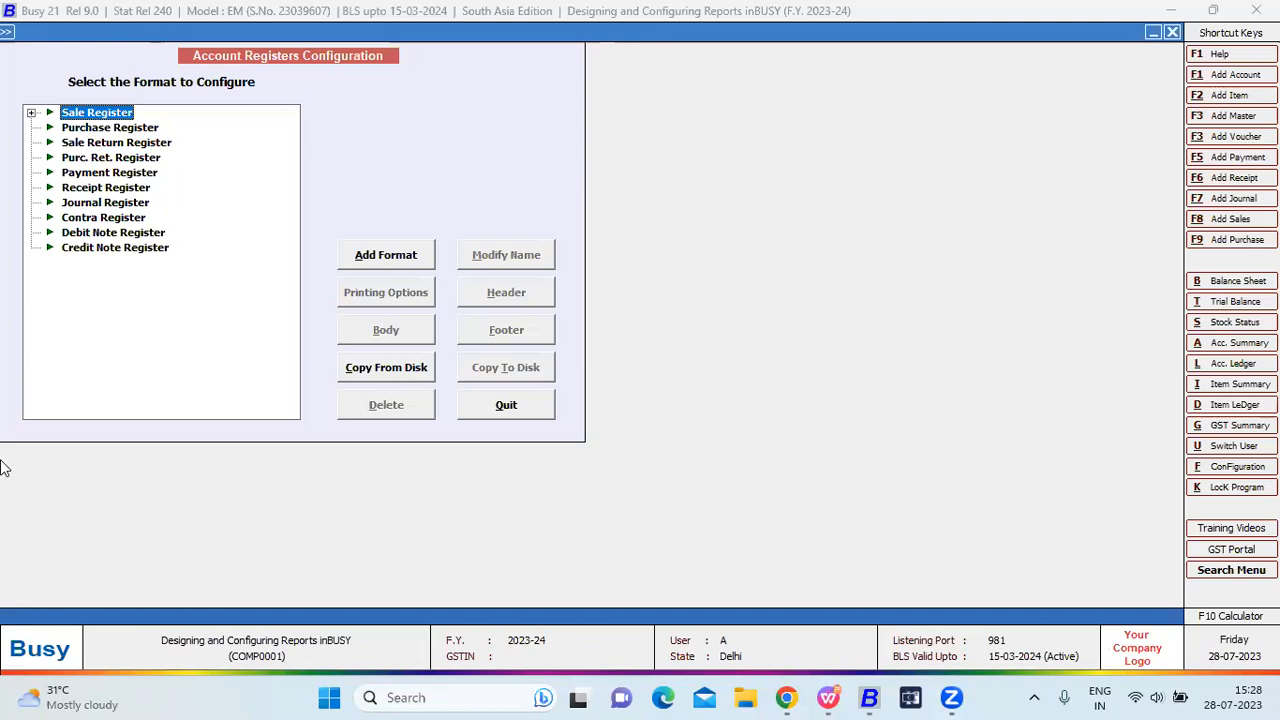
Add a Sale Register format named A after 'new' is rejected as a duplicate, and save.
left_click(356, 243)
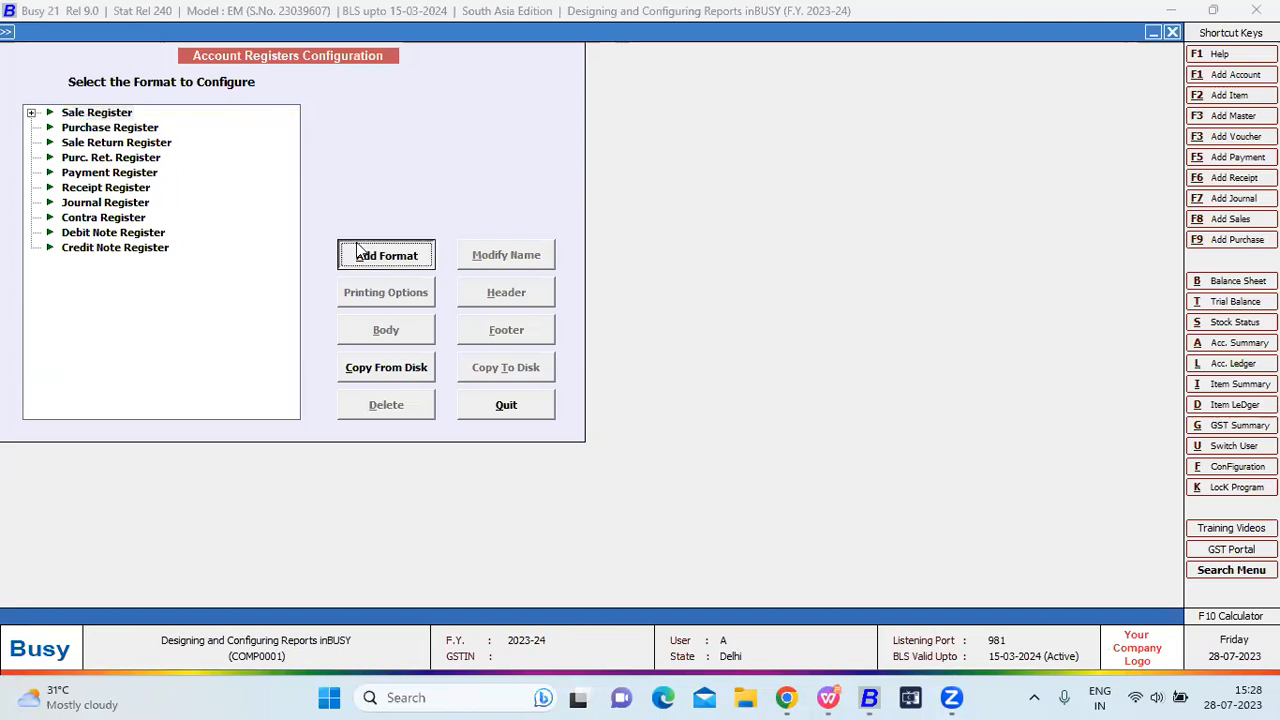
type("new")
key("Return")
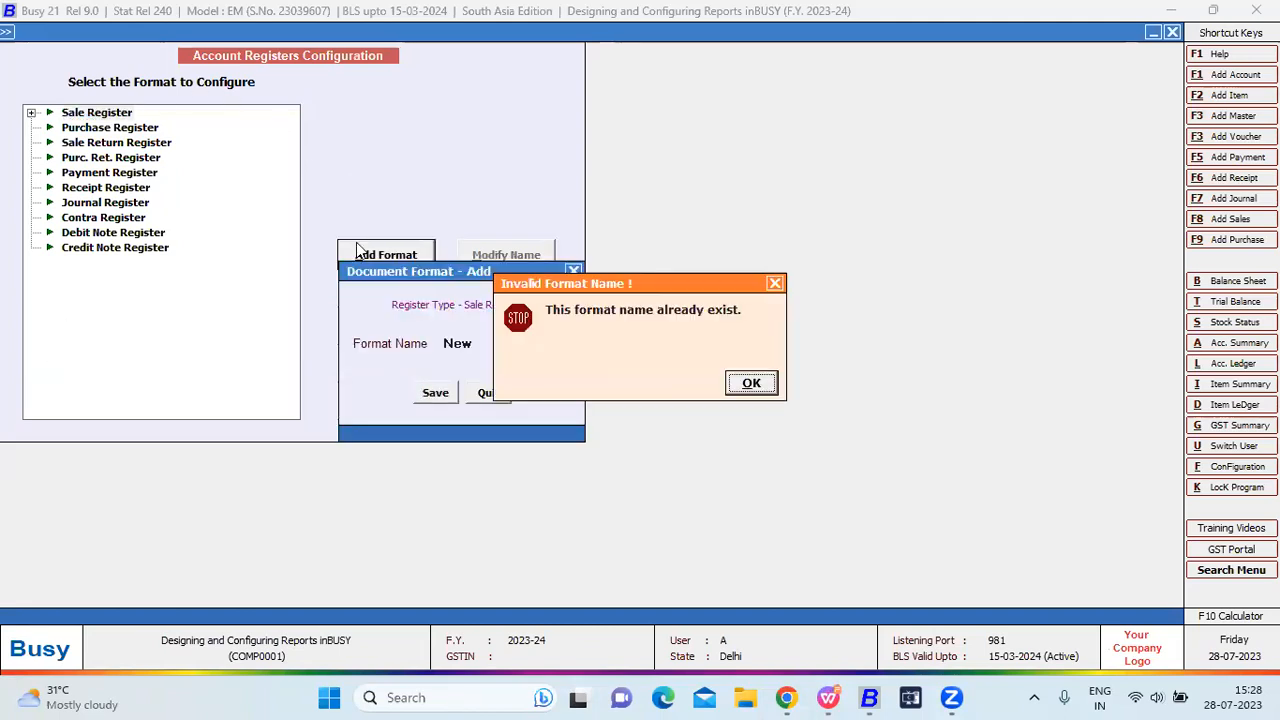
key("Return")
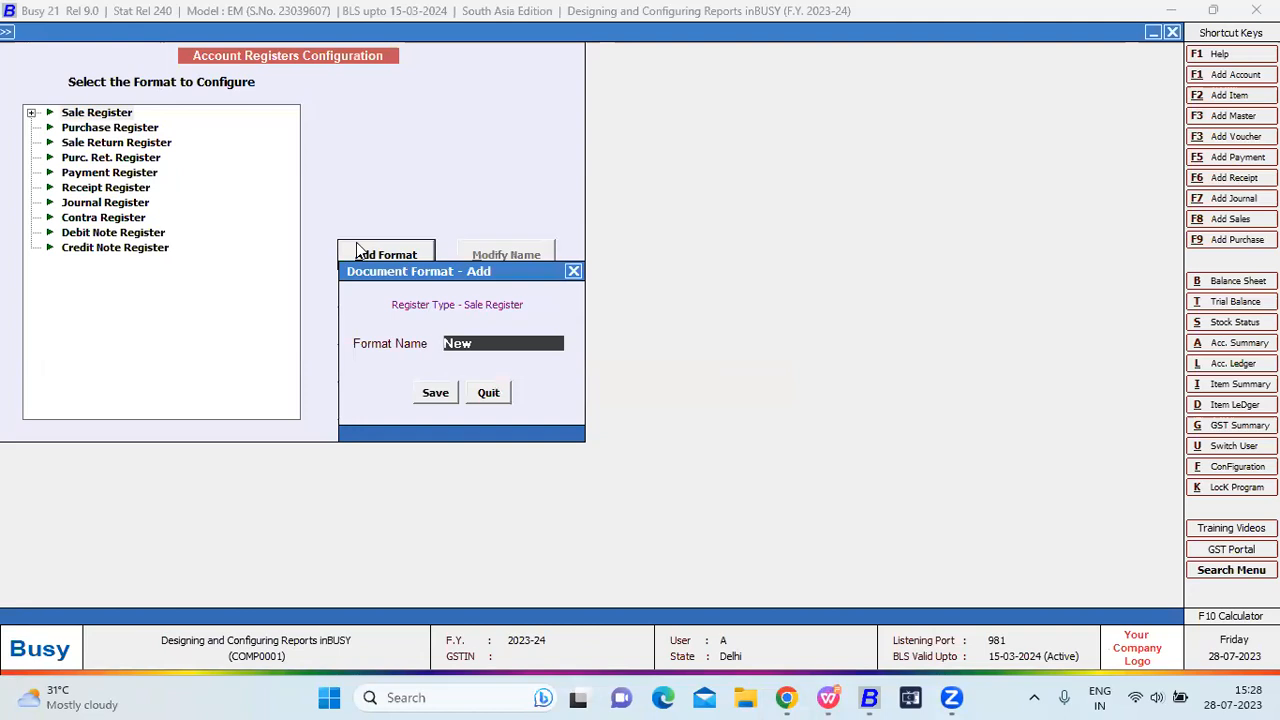
type("A")
key("Return")
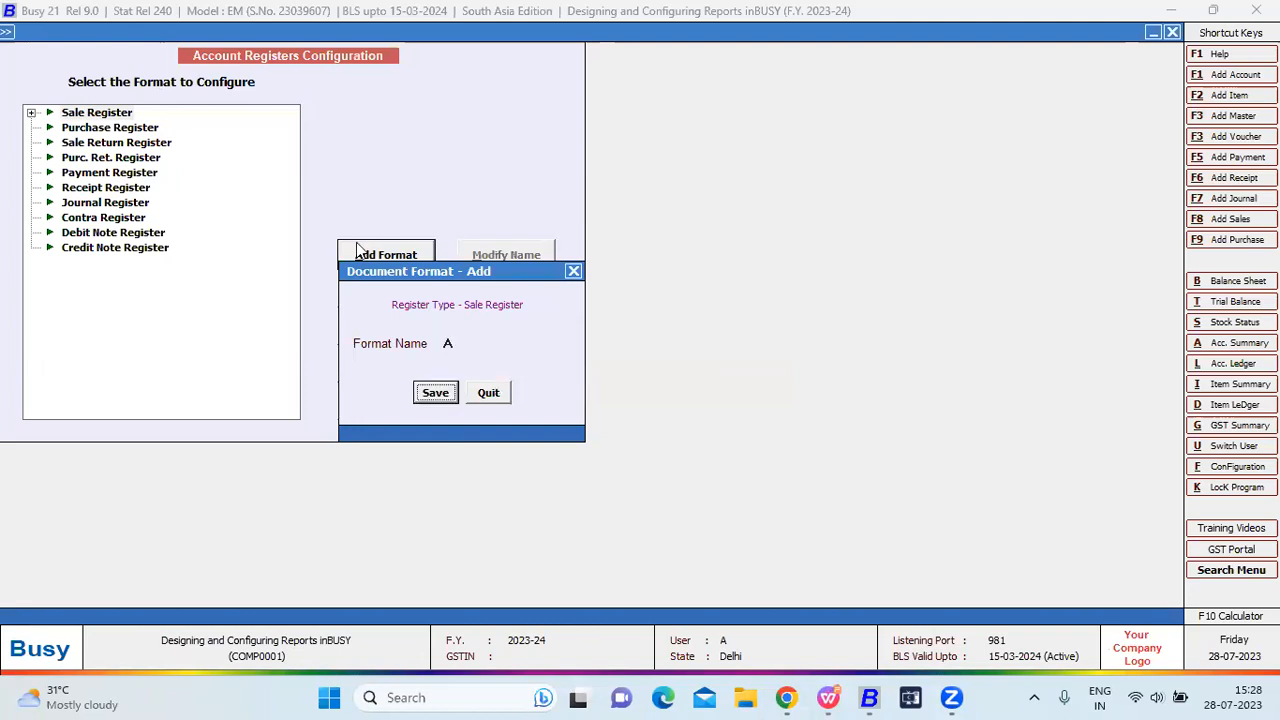
key("Return")
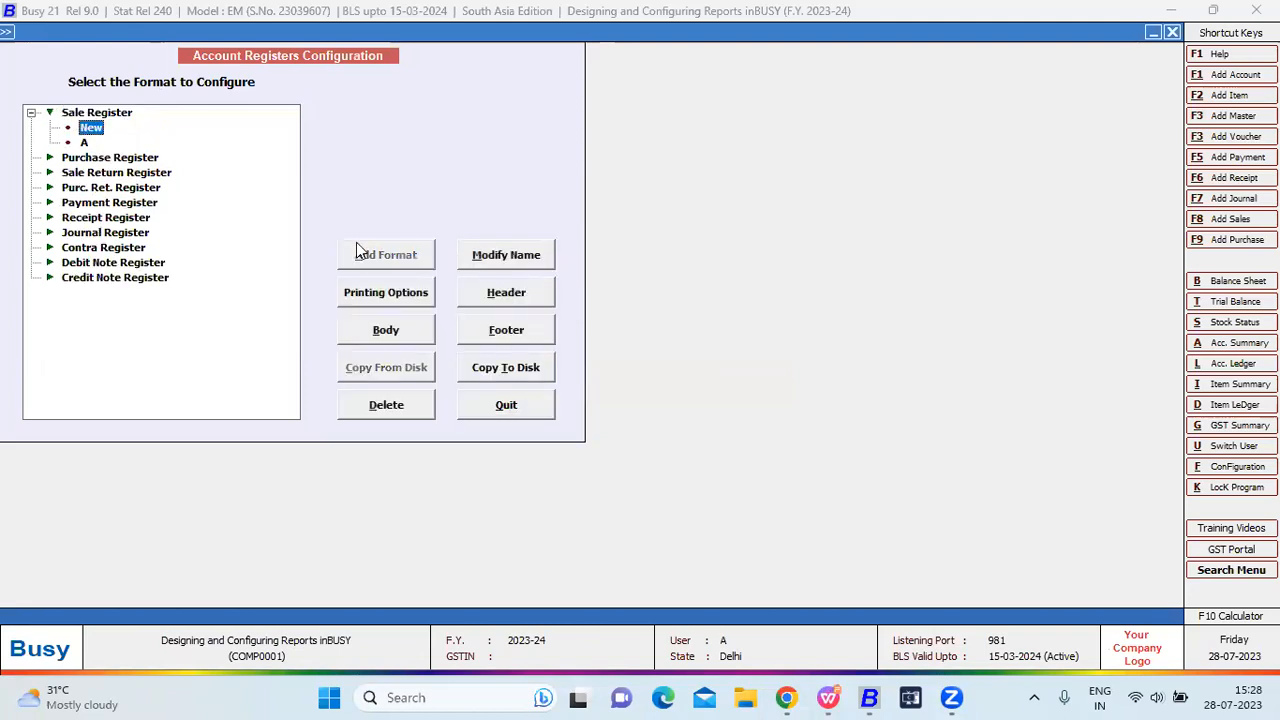
Open the New format's header script and reload its default configuration.
left_click(506, 292)
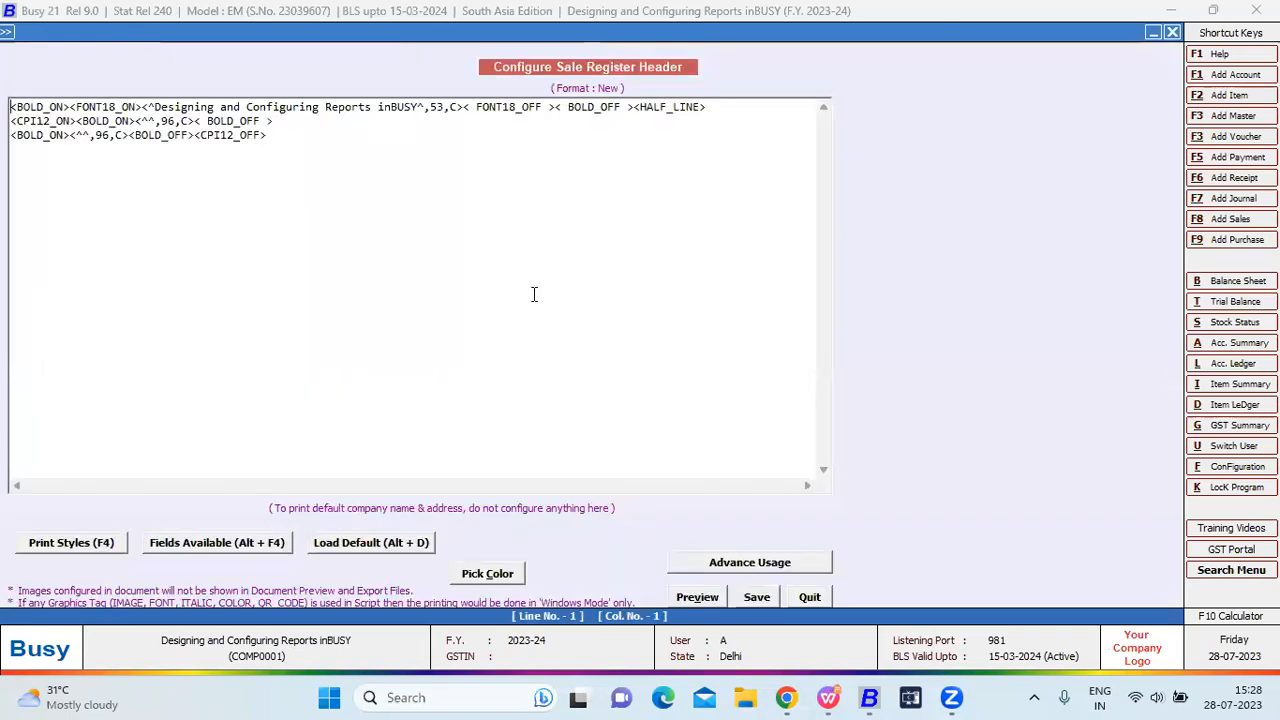
left_click(390, 548)
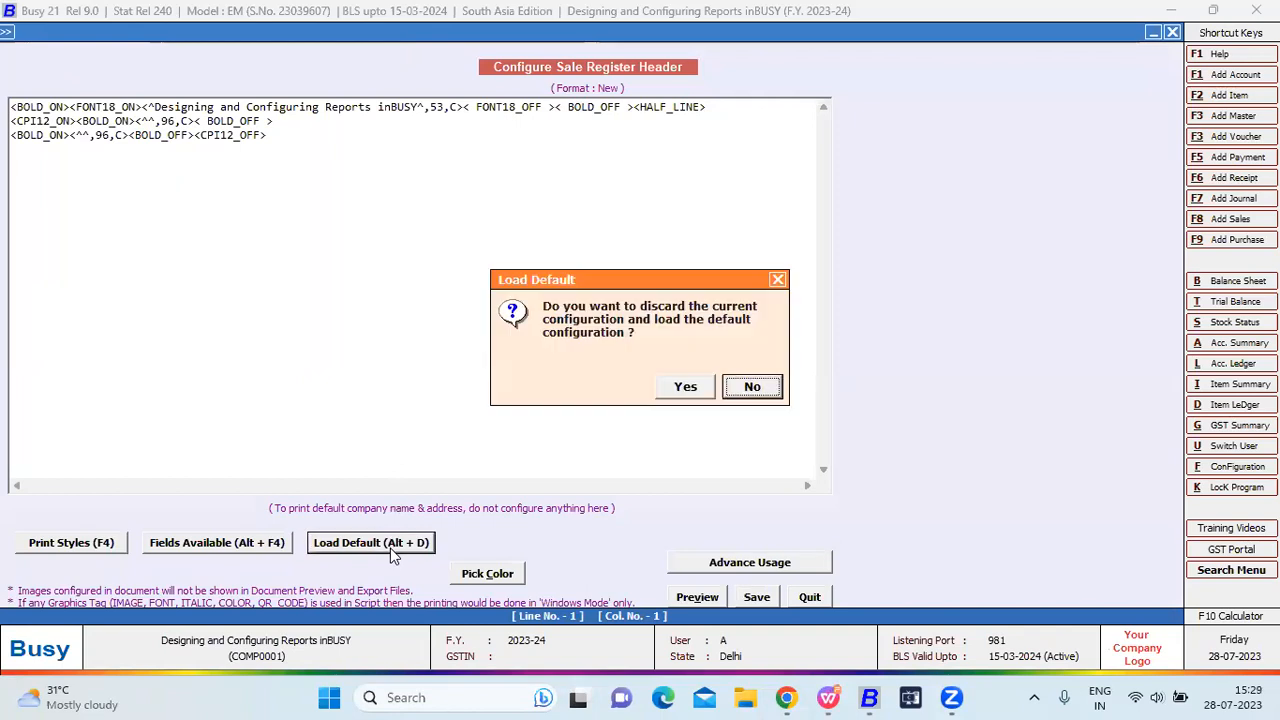
left_click(689, 387)
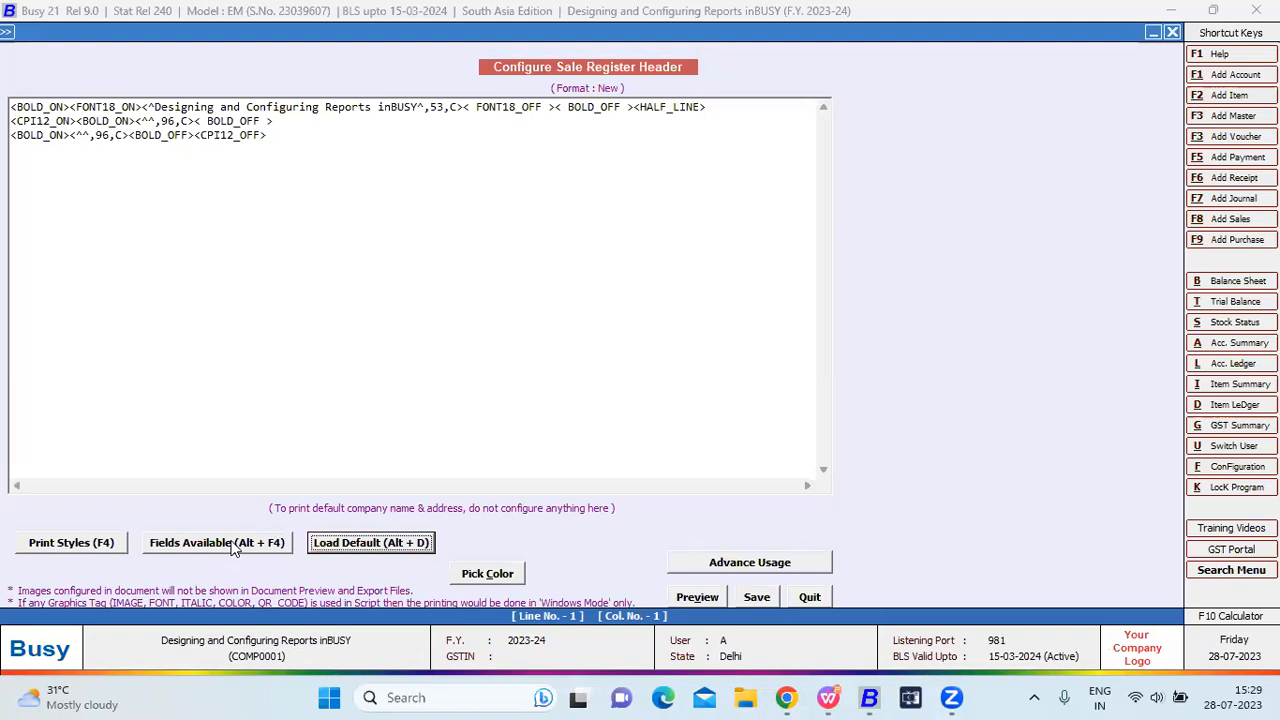
Browse header fields COMPANY, BLANK_SPACE and STATIC_TEXT, quit the header editor, and open Body.
left_click(217, 543)
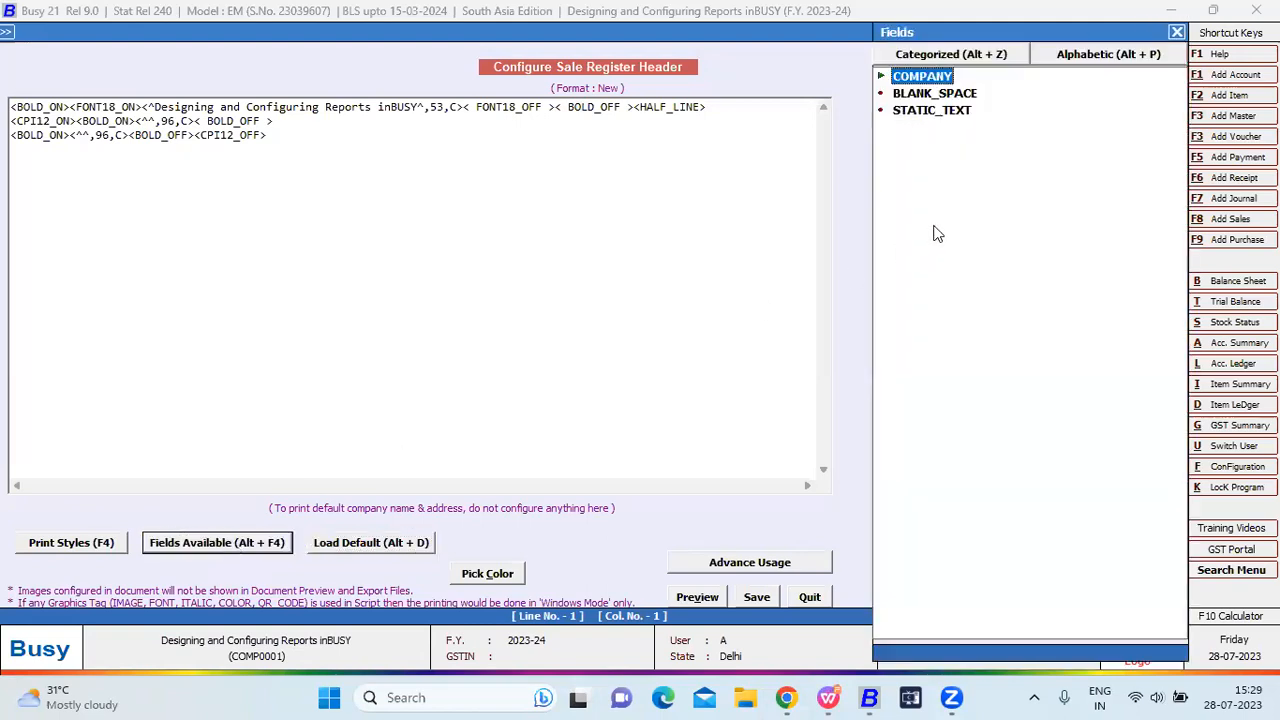
key("Return")
key("Escape")
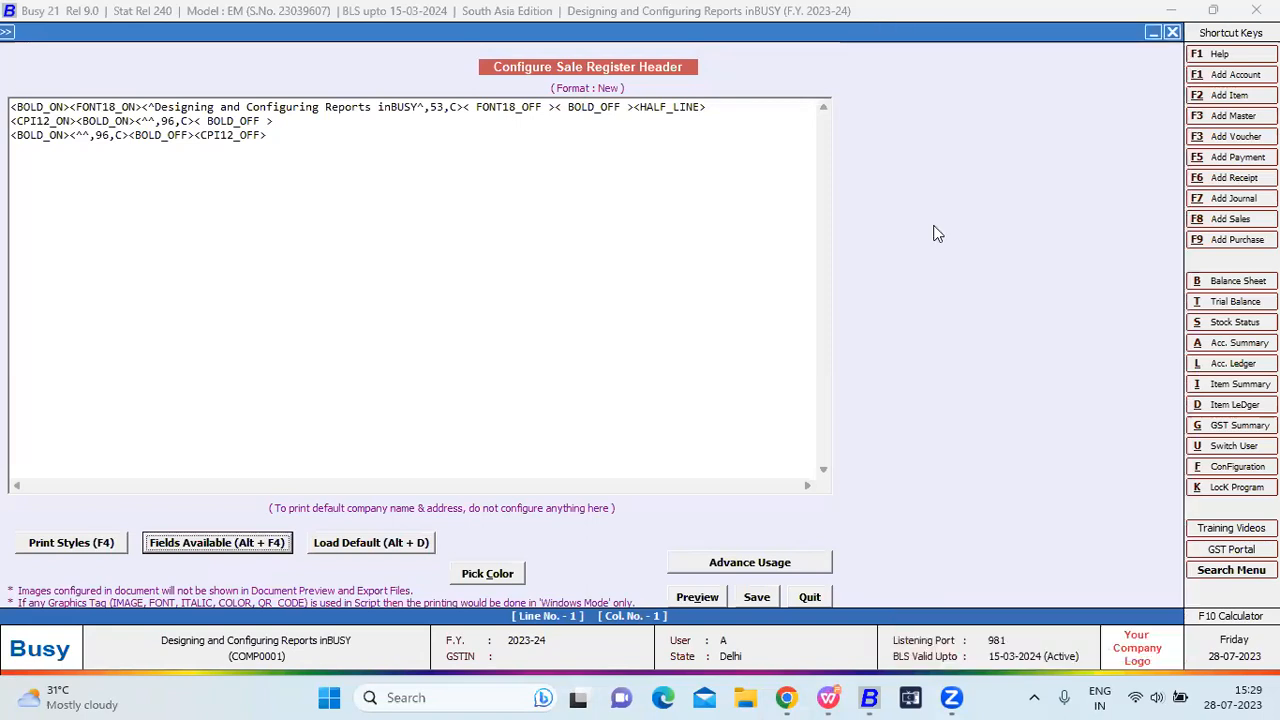
left_click(232, 546)
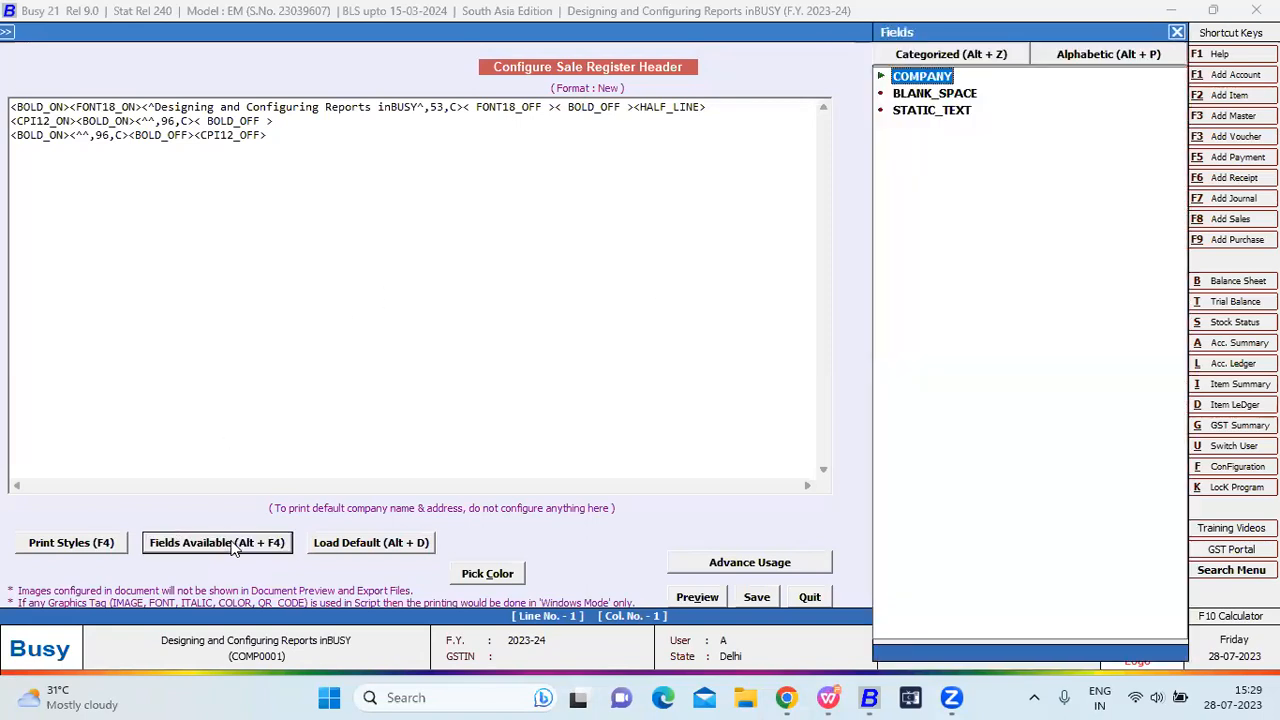
key("Down")
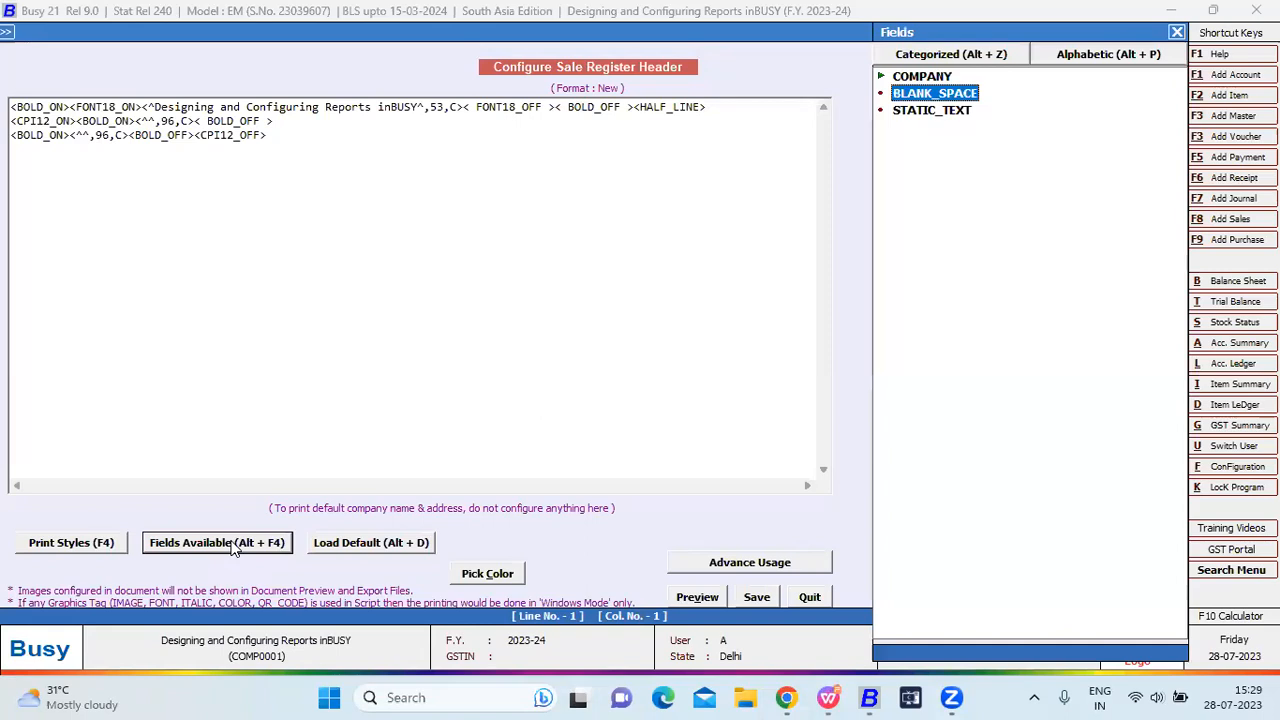
key("Down")
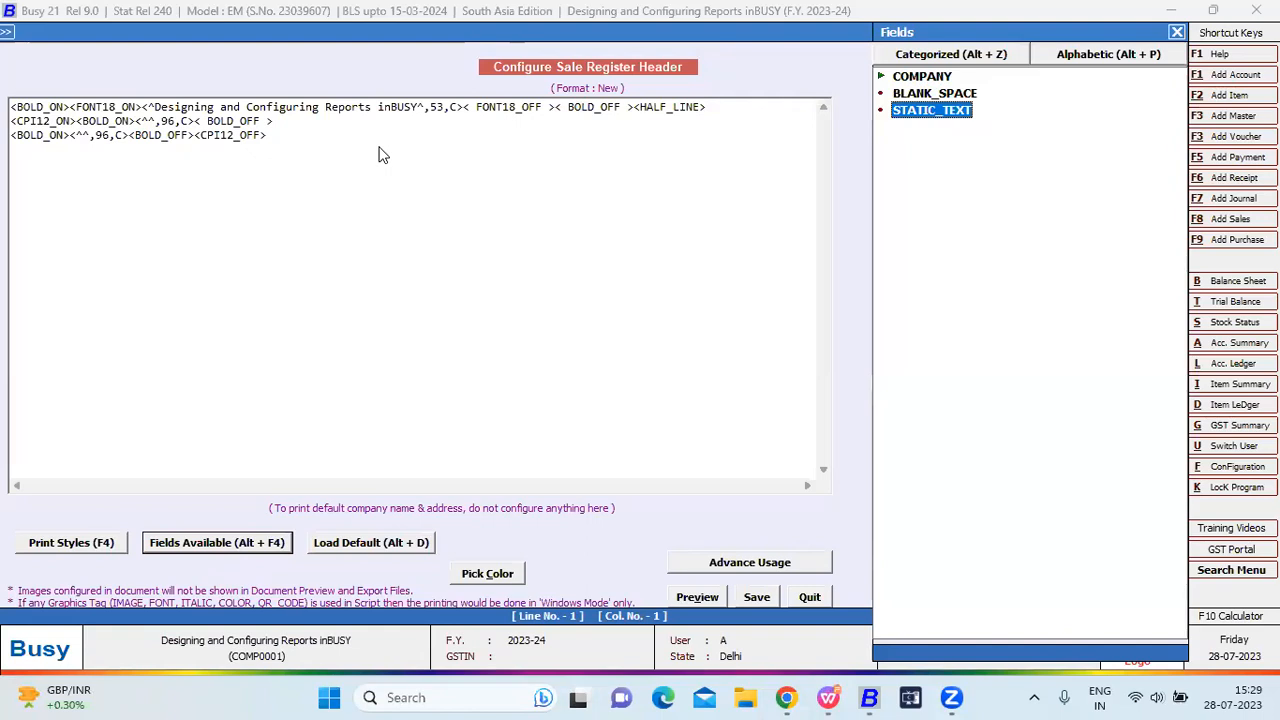
key("Escape")
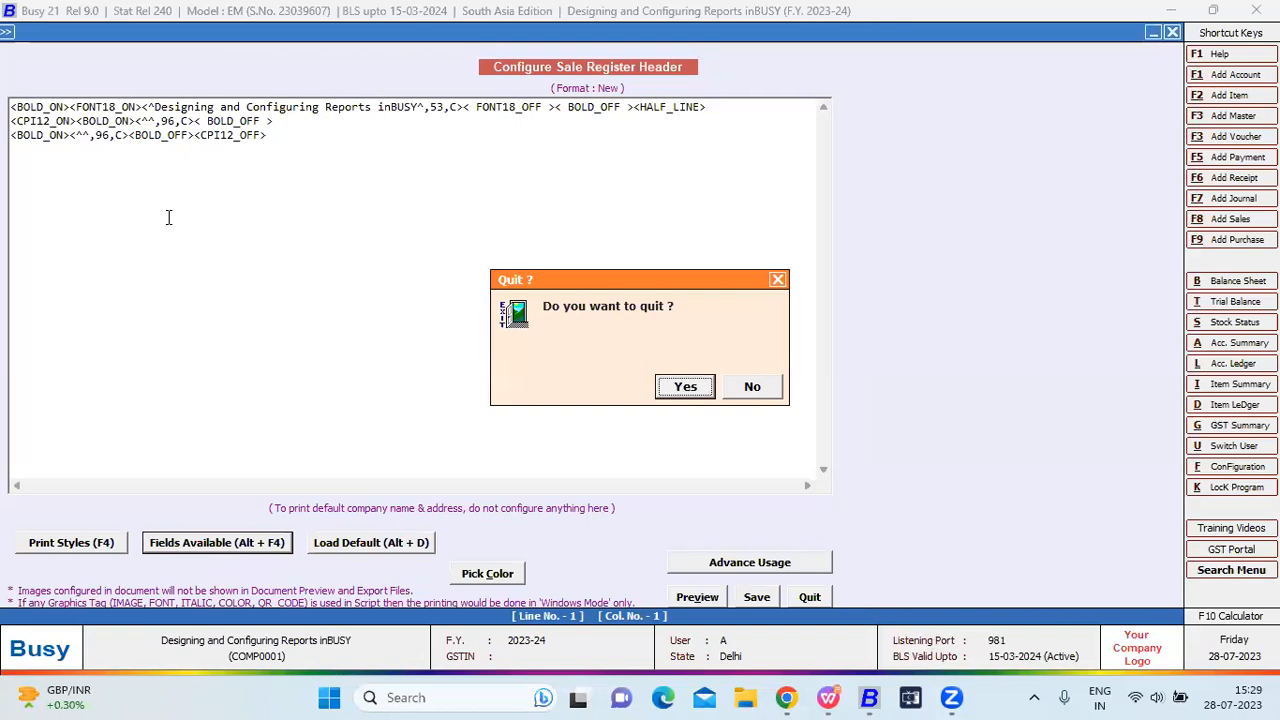
key("Return")
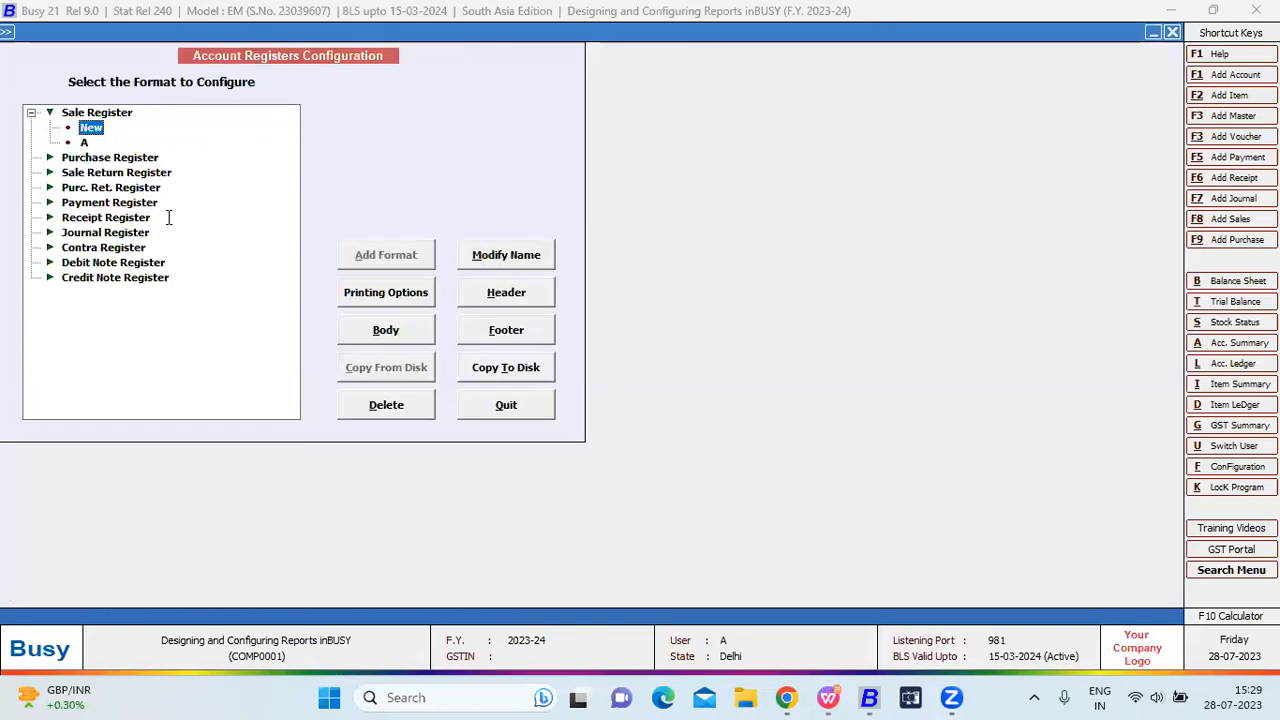
key("alt+b")
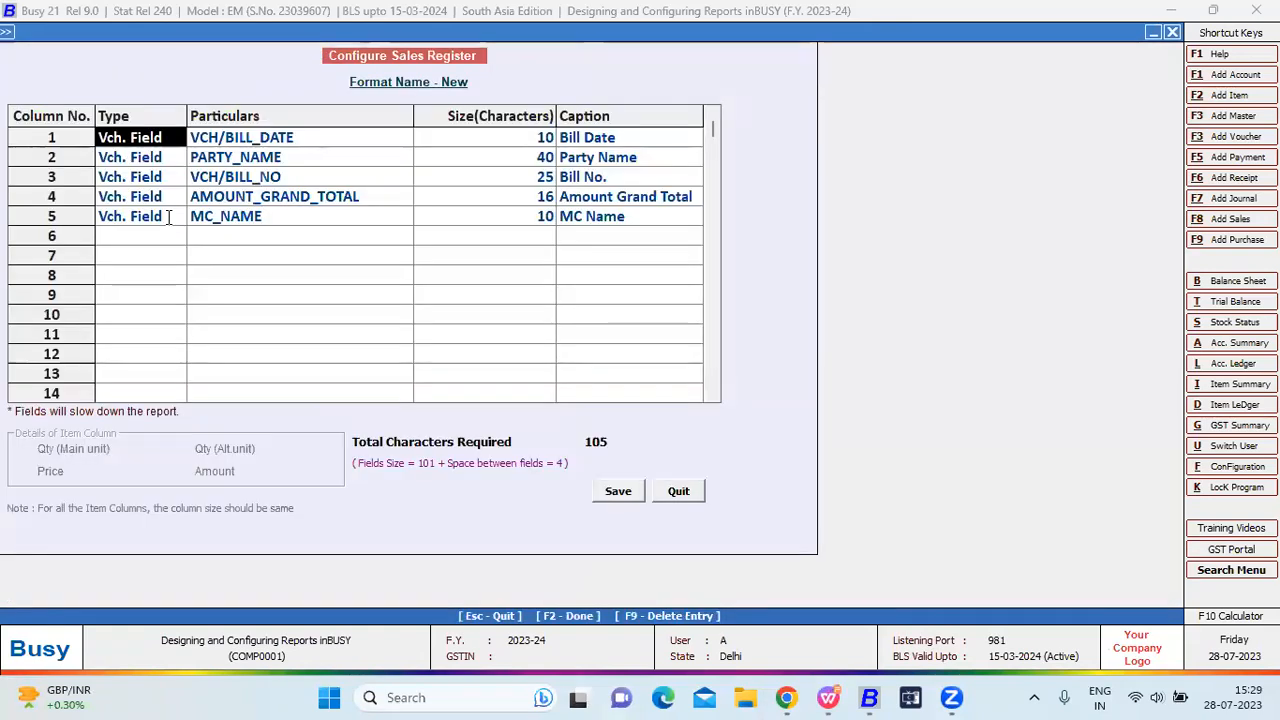
Add a sixth Account column for Busy Infotech Pvt. Ltd. to the New format and save.
key("Return")
key("Return")
key("Return")
key("Return")
key("Return")
key("Return")
key("Return")
key("Return")
key("Return")
key("Return")
key("Return")
key("Return")
key("Return")
key("Return")
key("Return")
key("Return")
key("Return")
key("Return")
key("Return")
key("Return")
type("a")
key("Return")
type("busy")
key("Return")
key("Return")
key("F2")
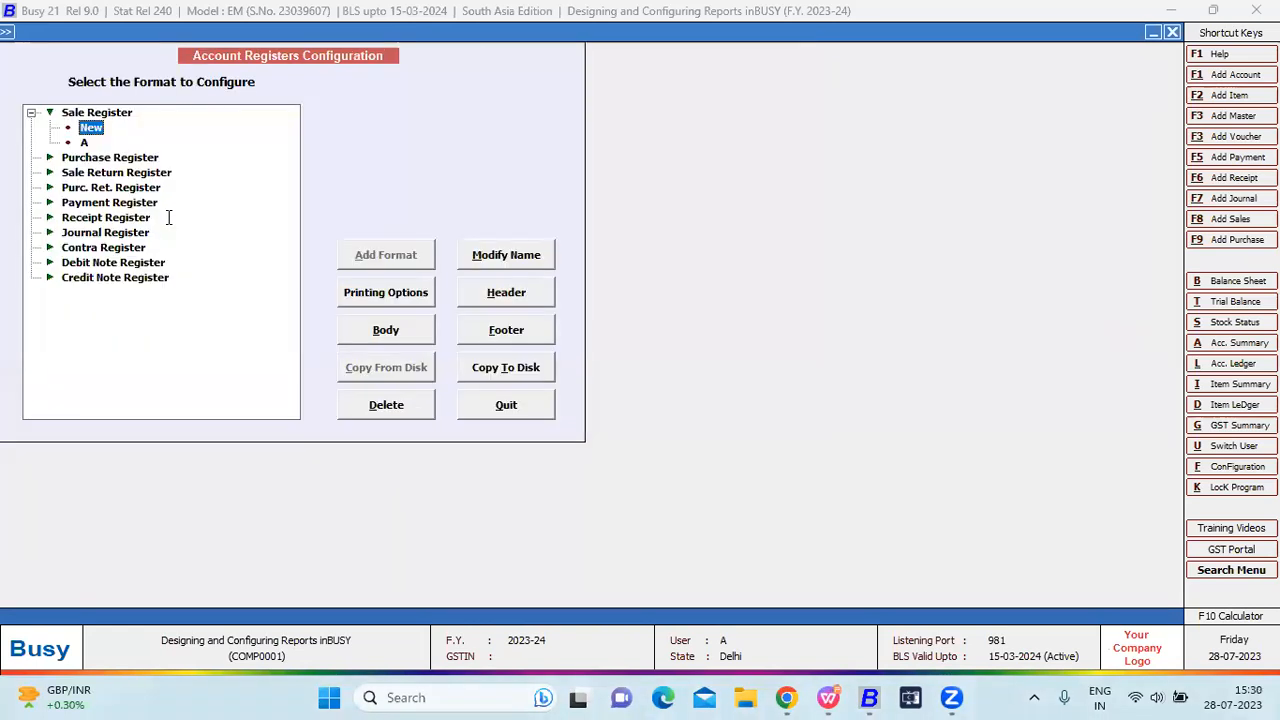
key("Escape")
Open Display > Account Books > Account Registers (Columnar) > Sales Register for all sale types.
key("alt+d")
key("Down")
key("Down")
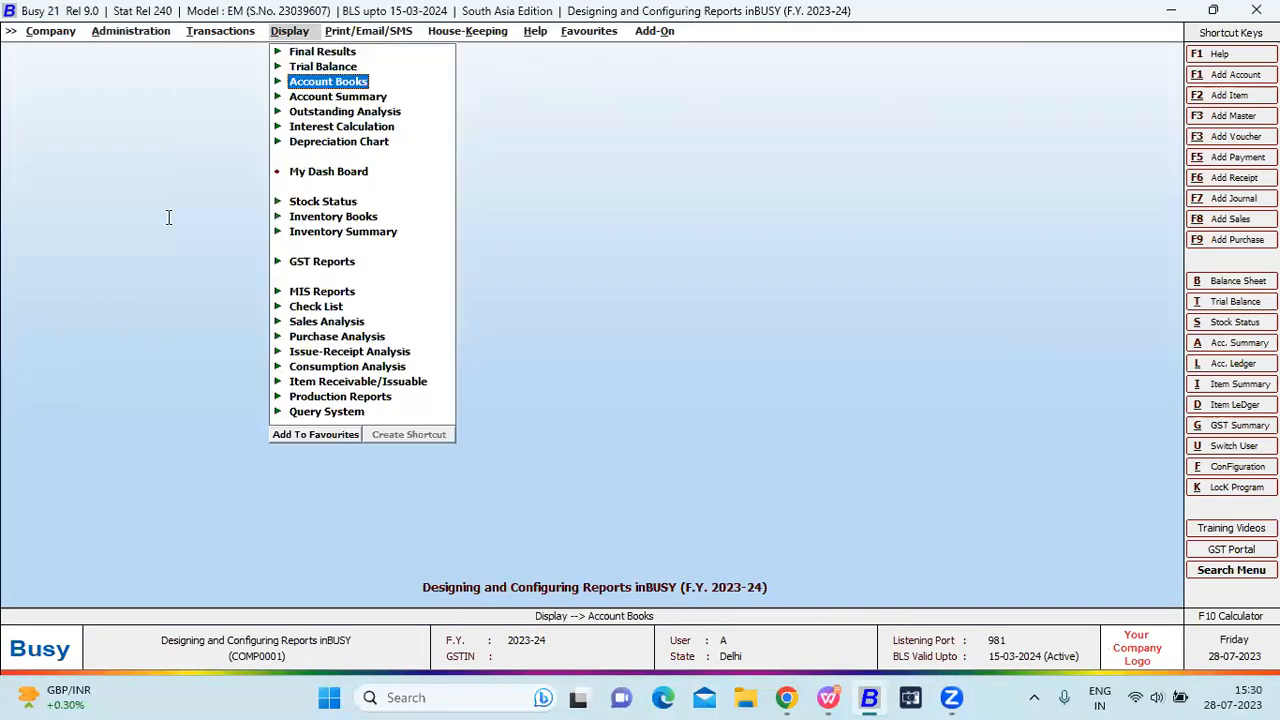
key("Return")
key("Down")
key("Down")
key("Down")
key("Down")
key("Down")
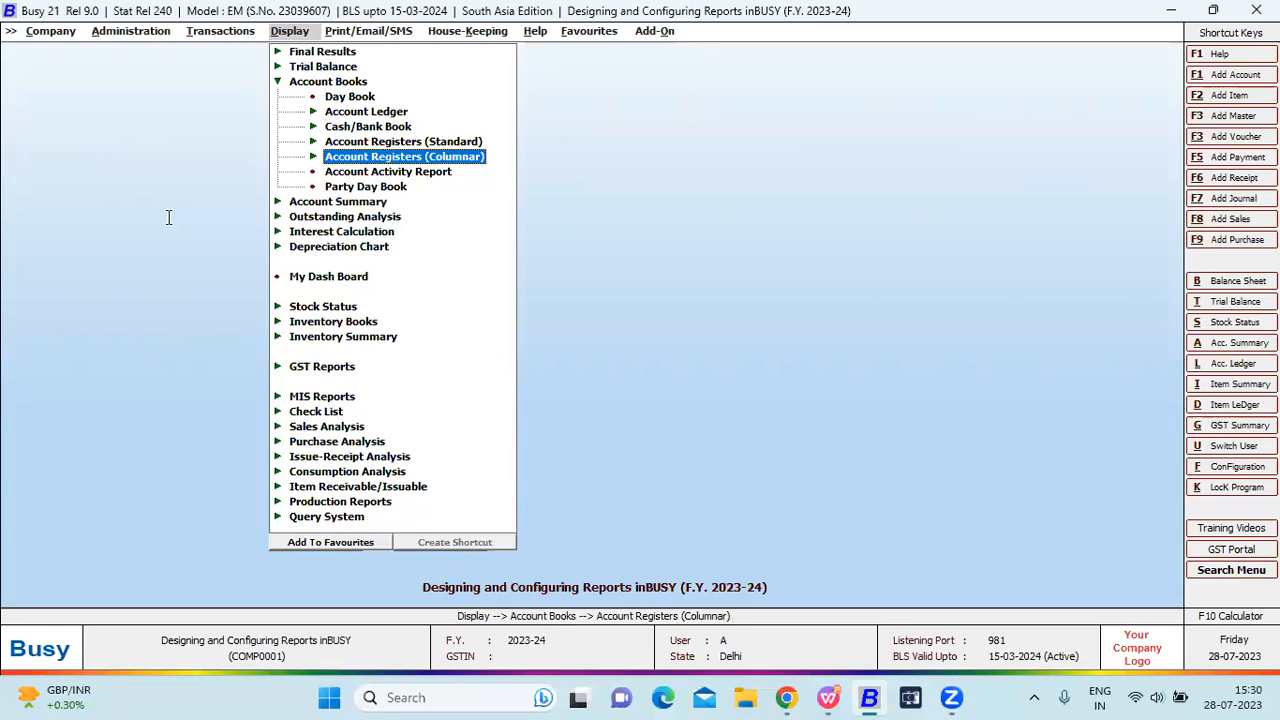
key("Return")
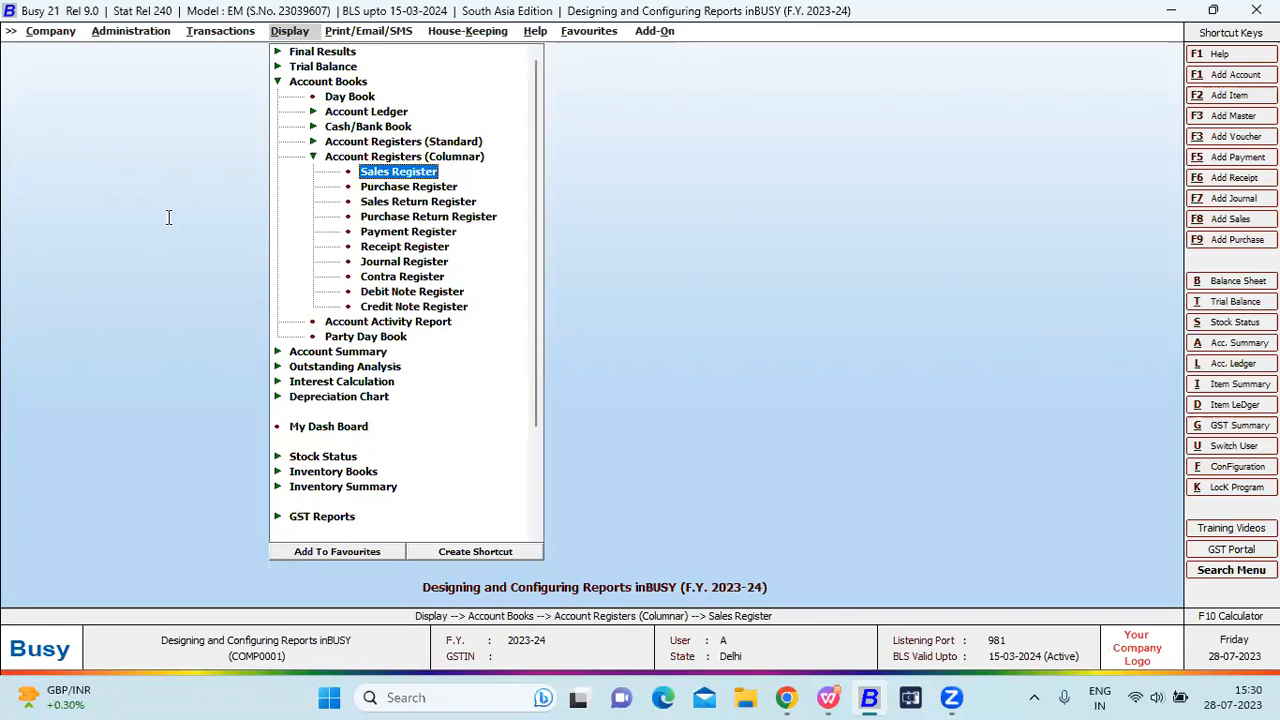
key("Return")
key("Return")
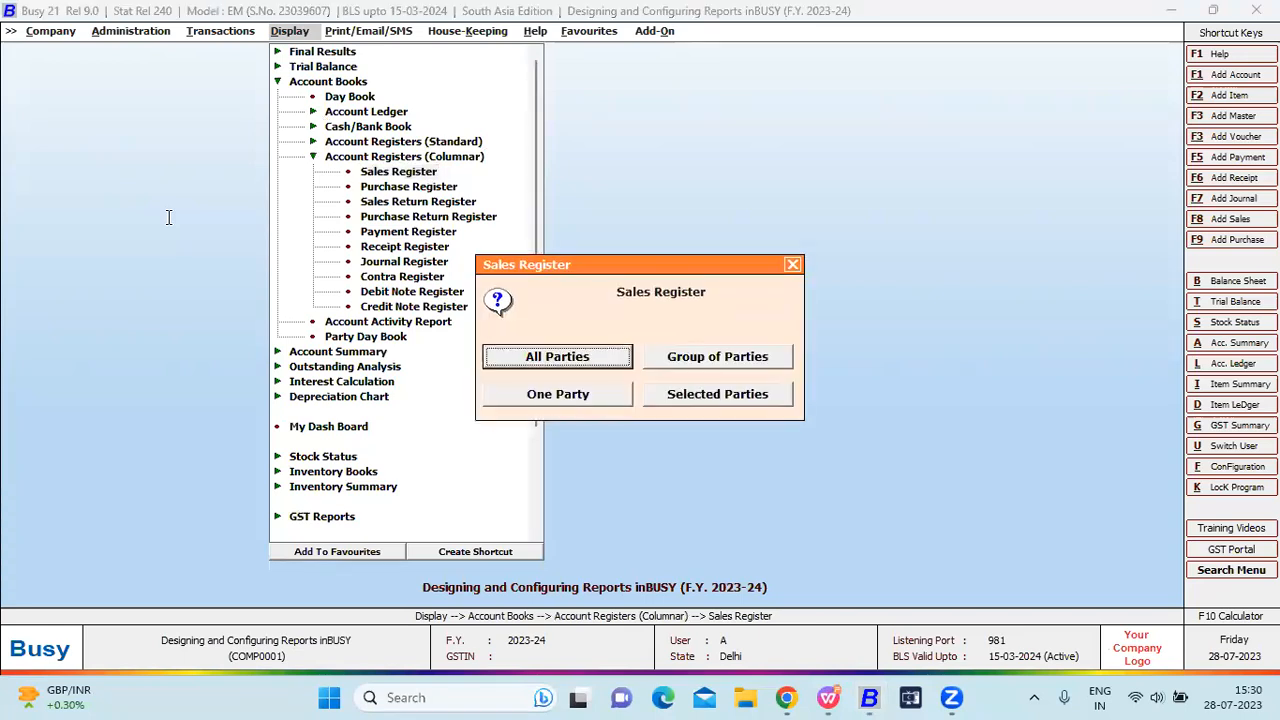
key("Return")
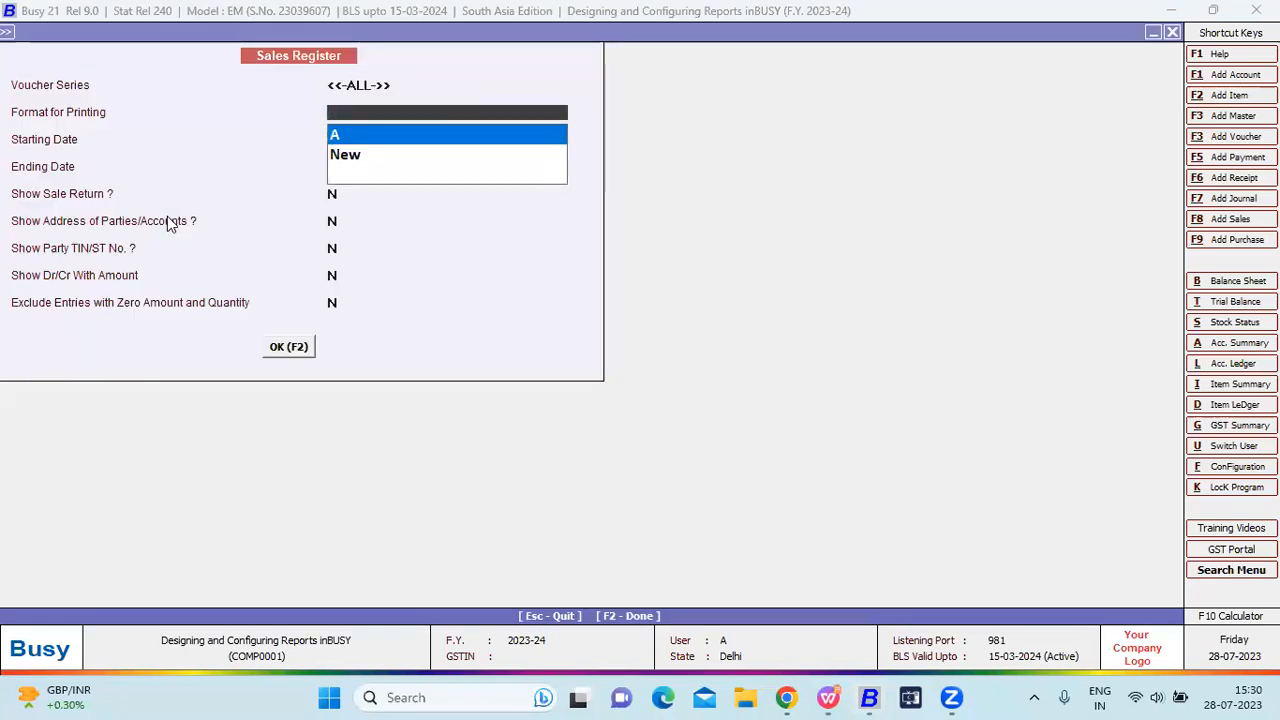
Run the columnar Sales Register in the New format for 05-04-2023.
key("Down")
key("Return")
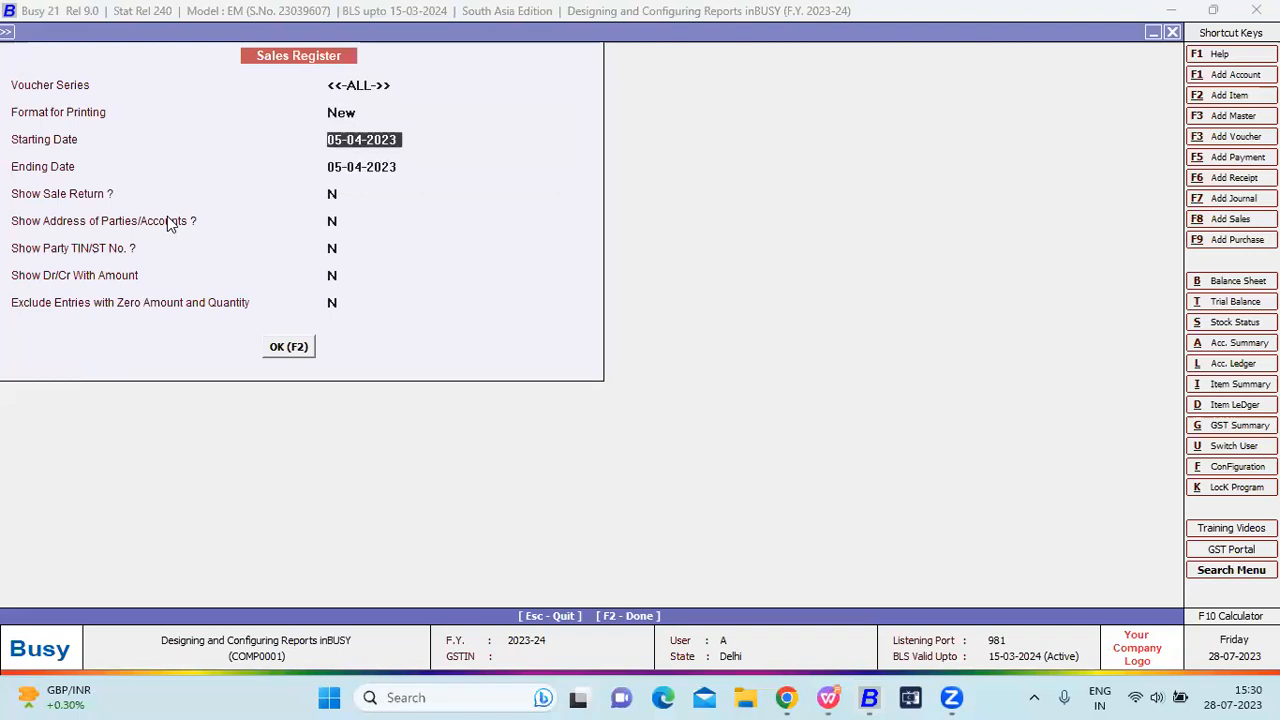
key("Return")
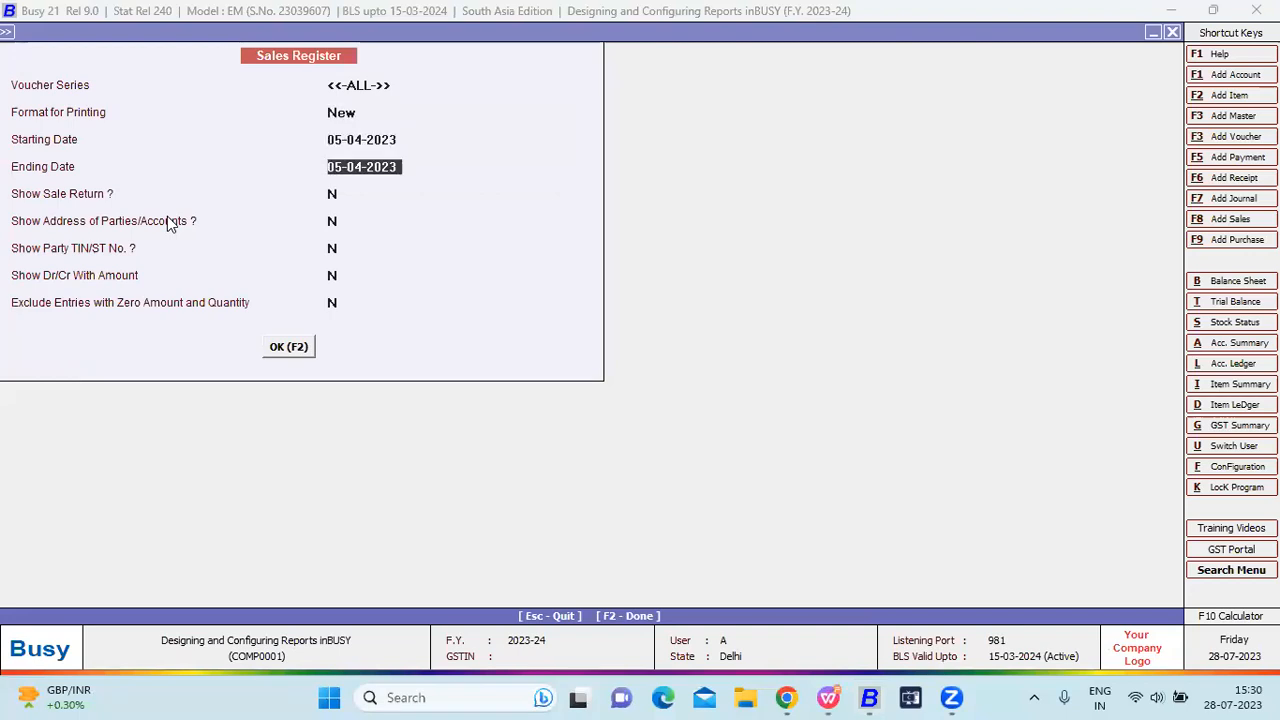
key("Return")
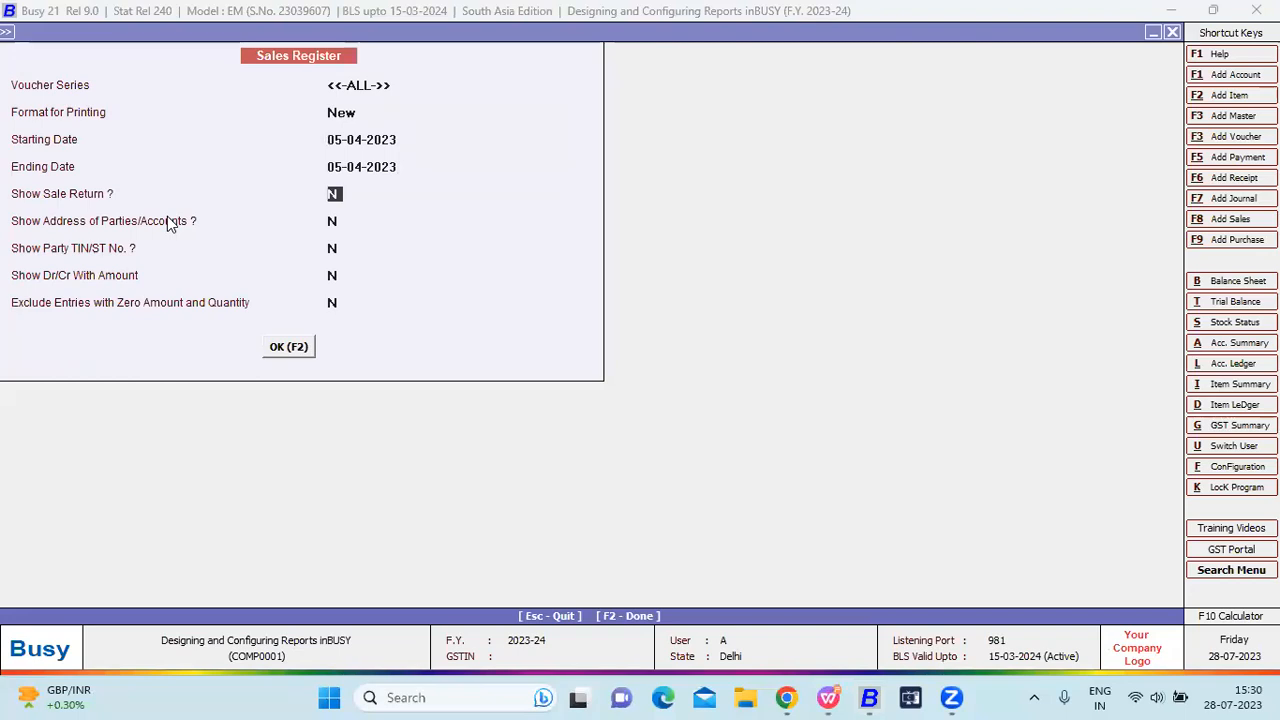
key("Return")
key("Return")
key("Return")
key("Return")
key("Return")
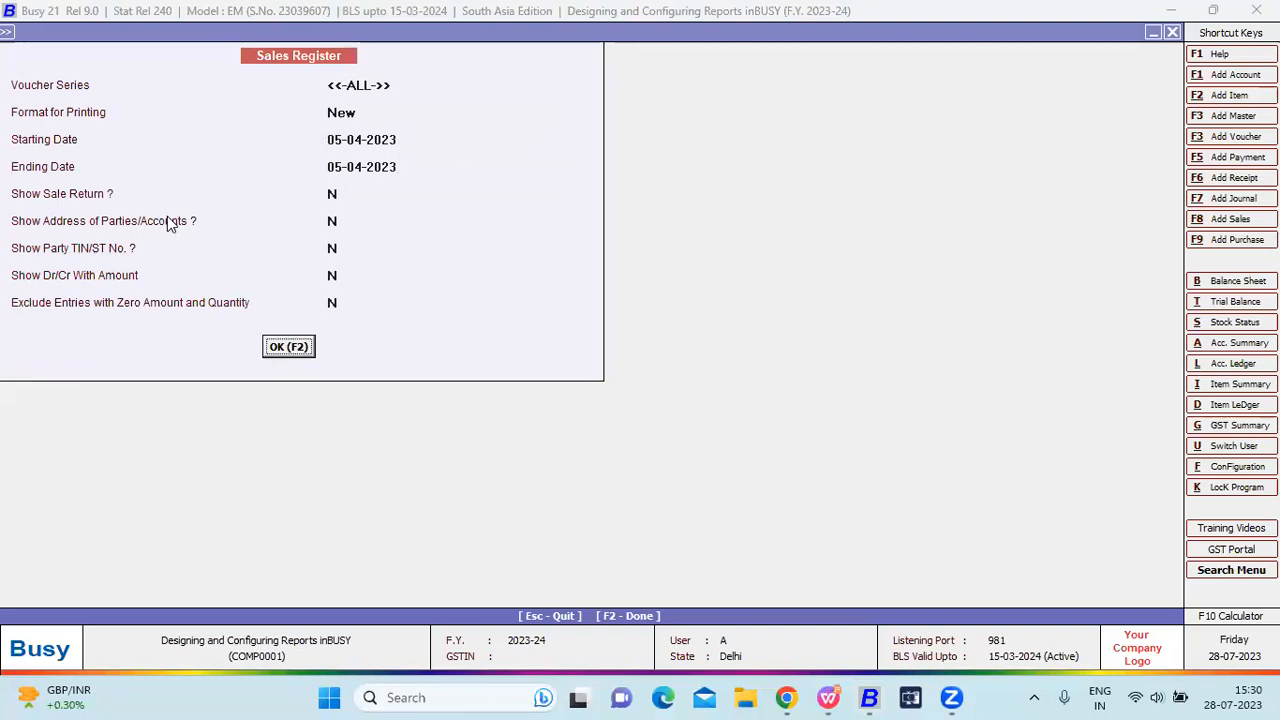
key("Tab")
key("F2")
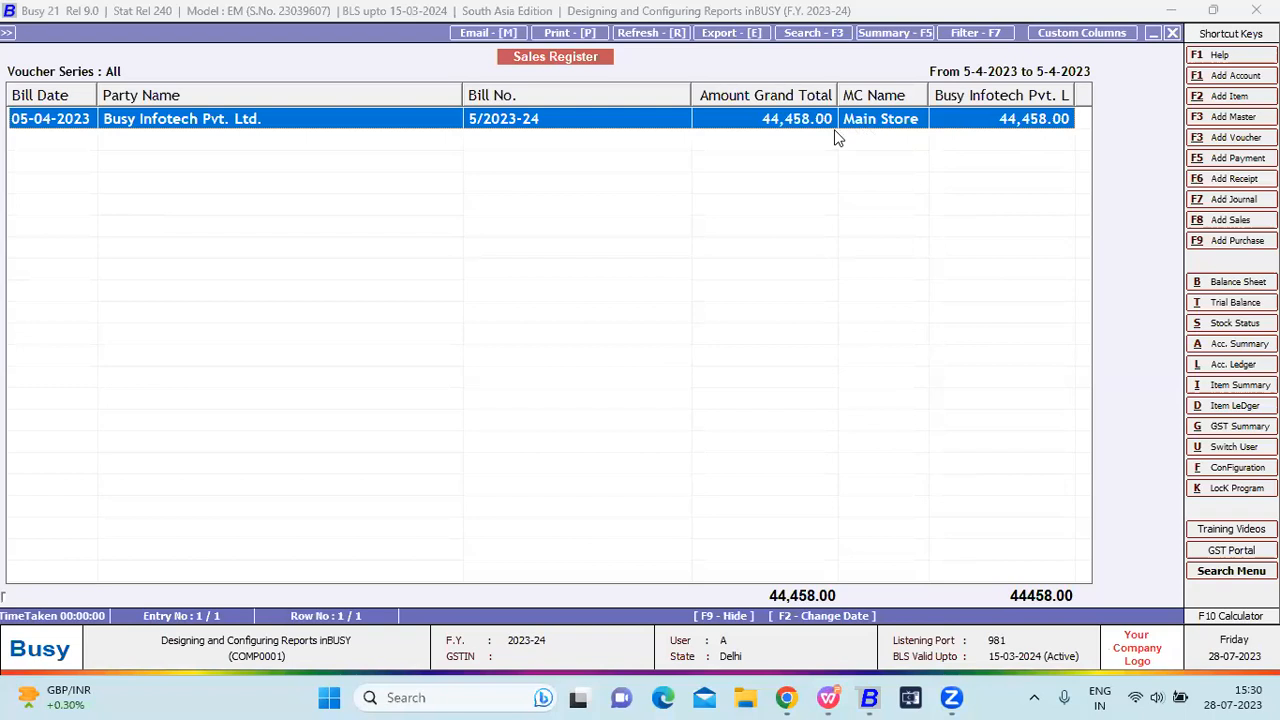
Rerun the report with the date range 01-04-2023 to 05-04-2023.
key("Escape")
key("Return")
type("1-4")
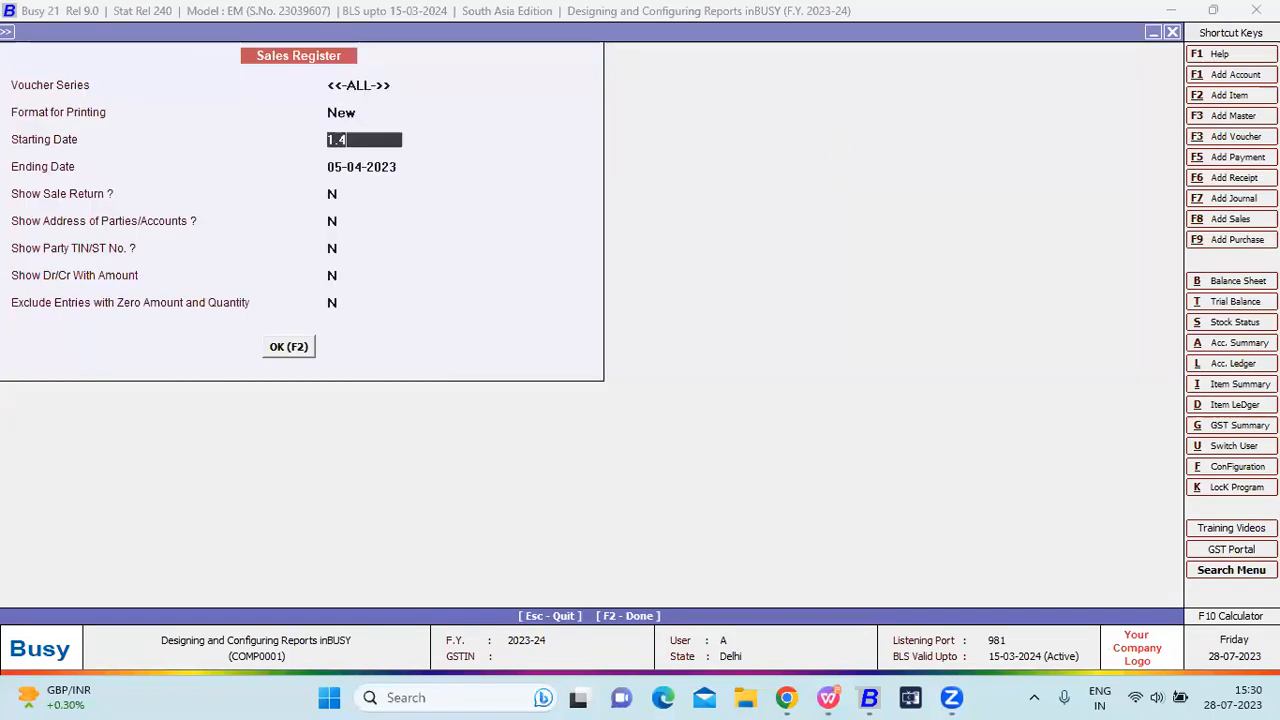
key("Return")
key("F2")
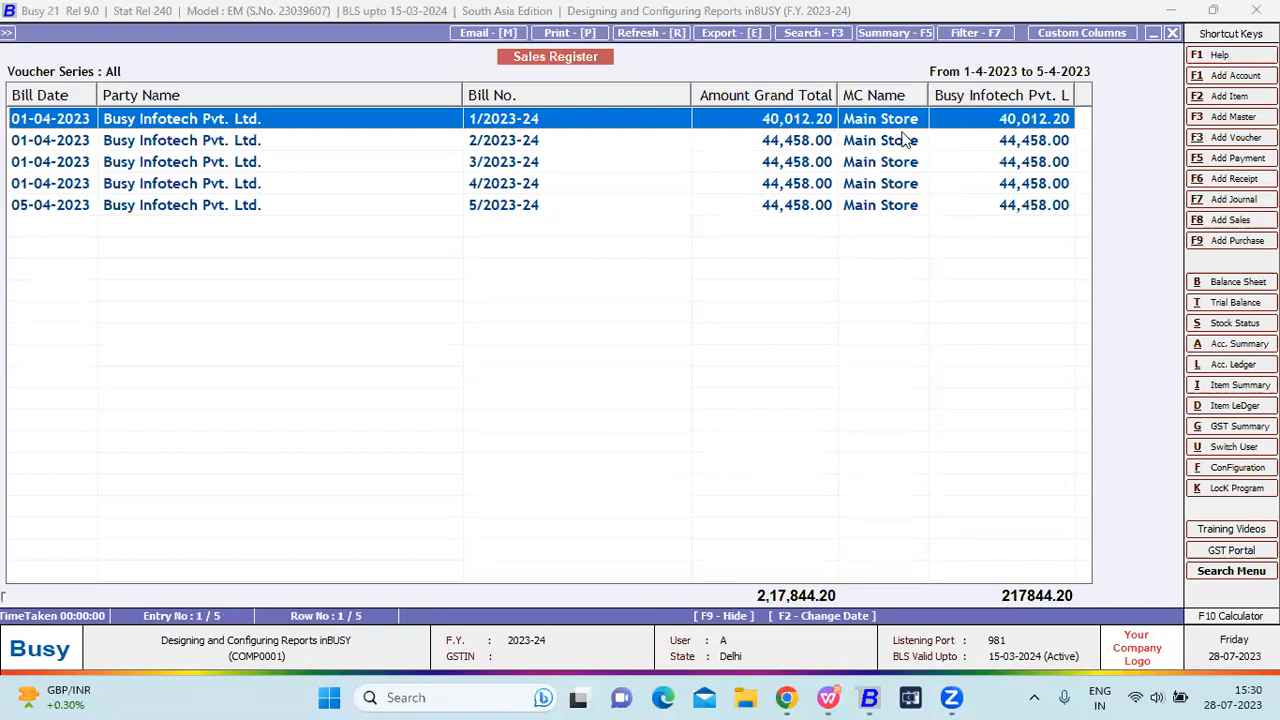
Widen the MC Name column and open bill 1/2023-24 for editing.
left_click_drag(929, 97, 945, 95)
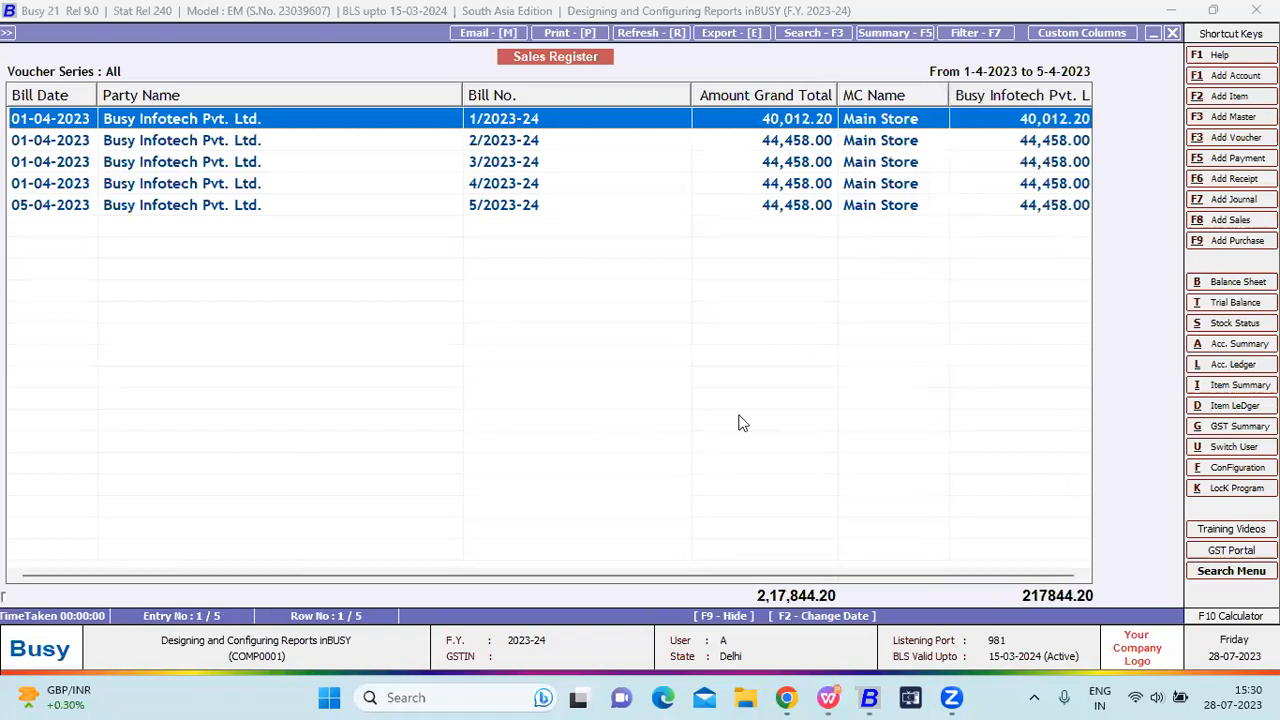
left_click_drag(687, 576, 736, 577)
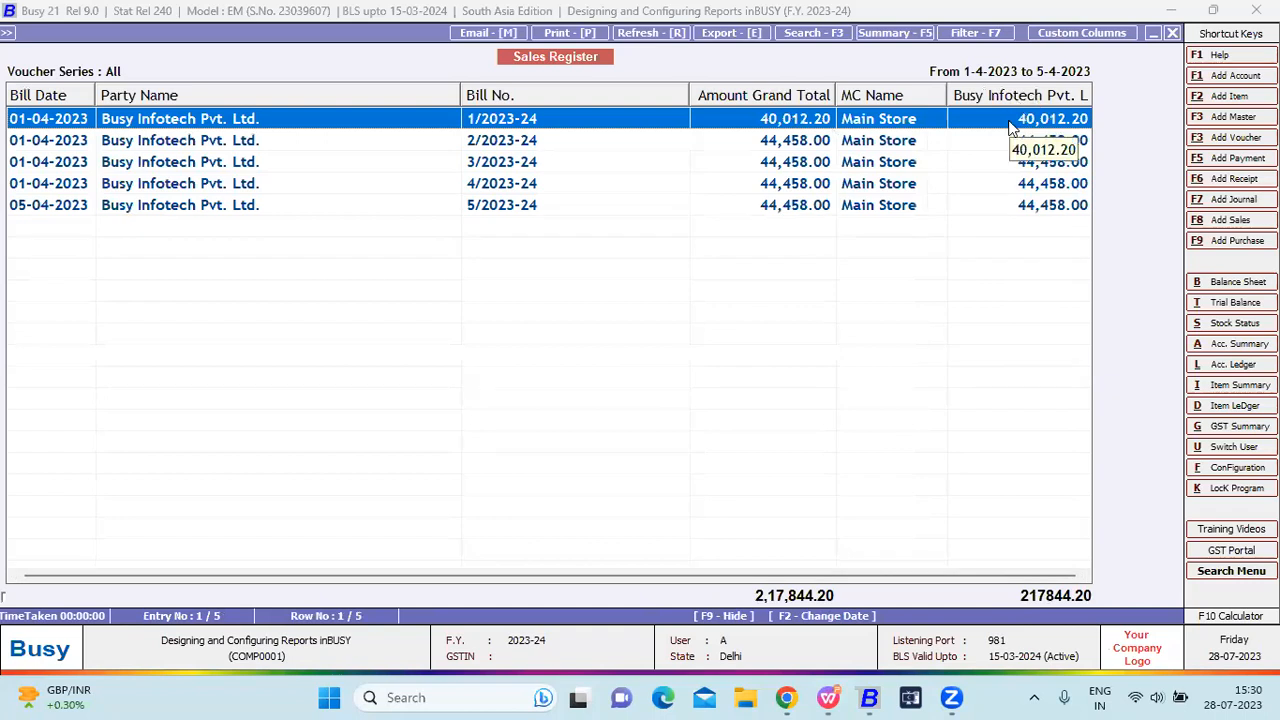
key("Return")
key("Return")
key("Return")
key("Return")
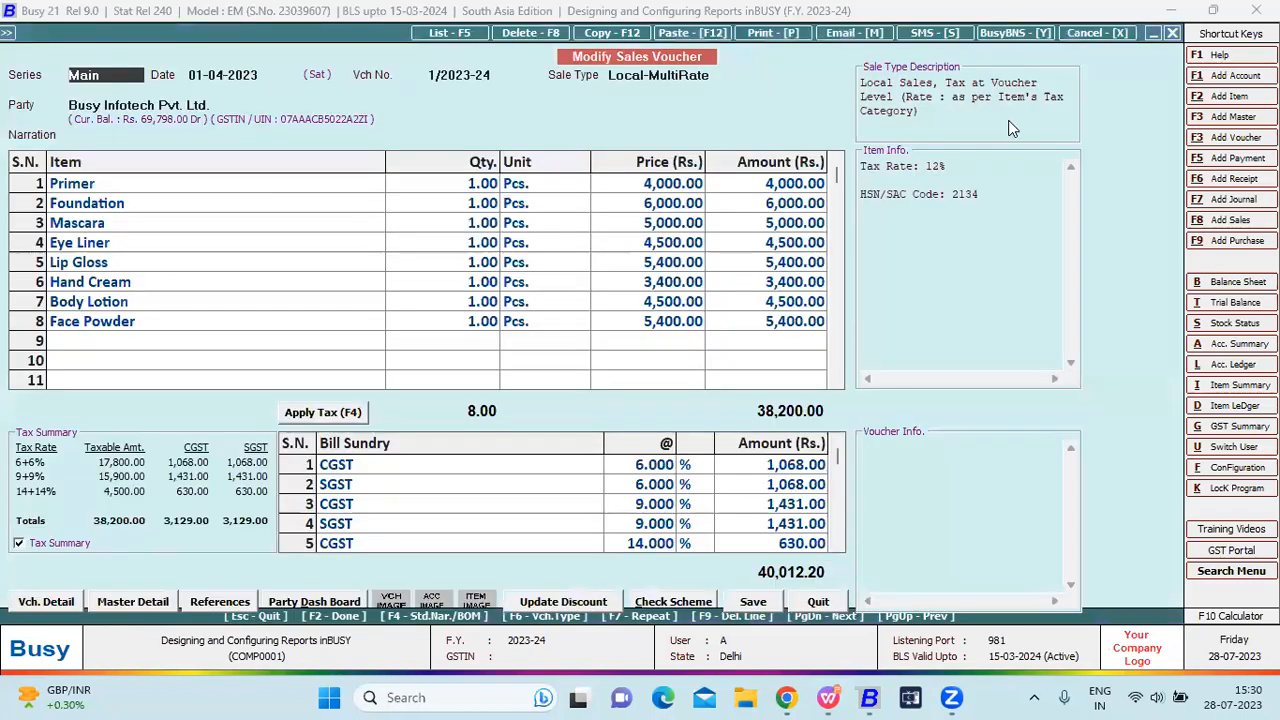
Create a new party account A under Sundry Debtors as an Un-Registered dealer.
key("F3")
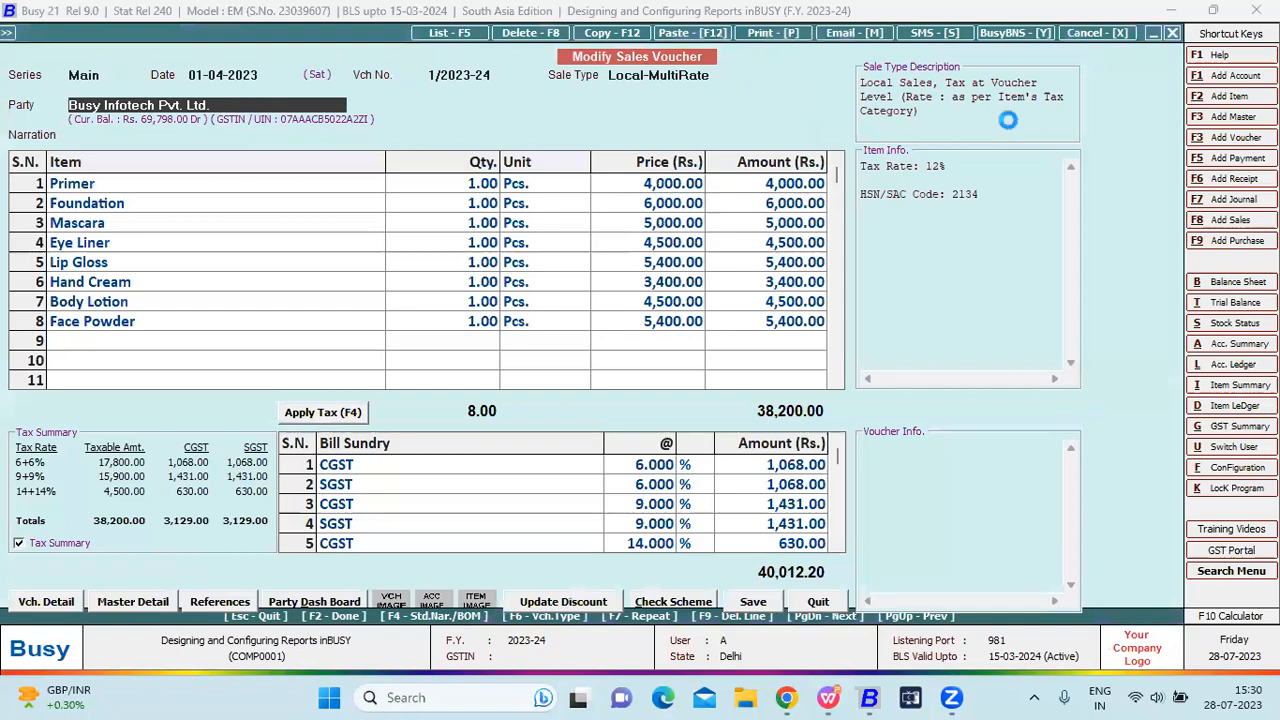
type("A")
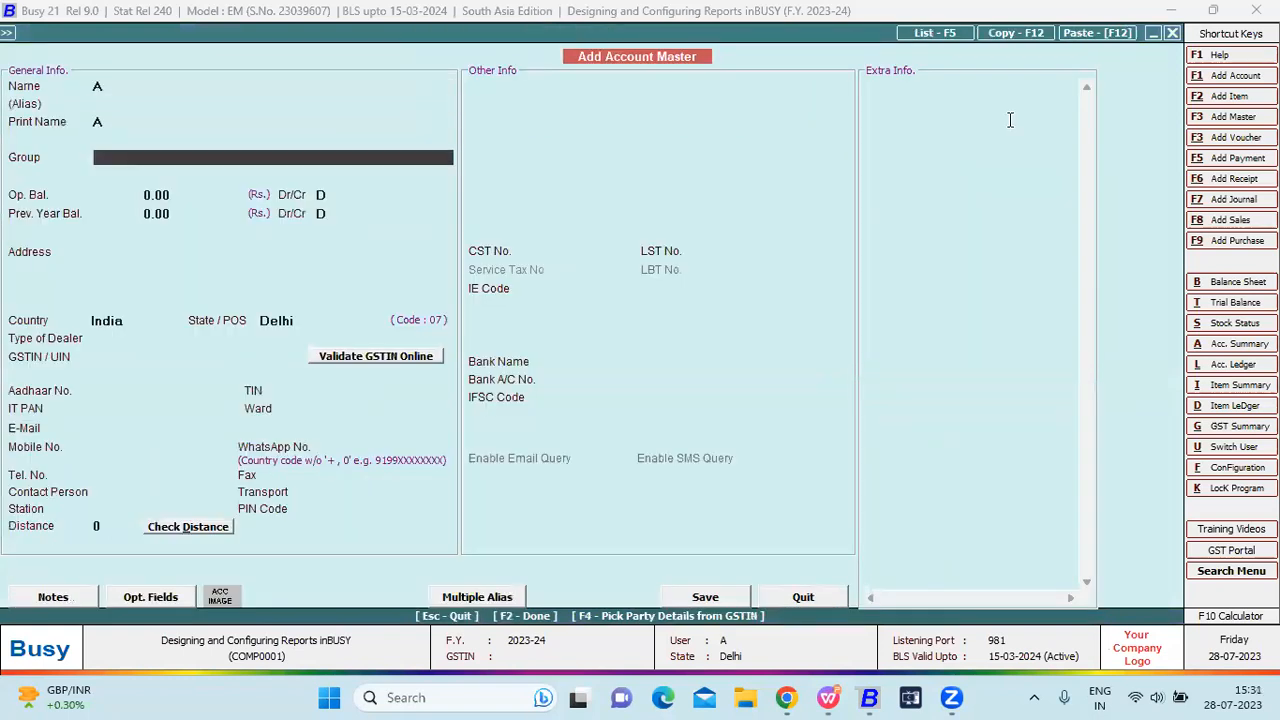
type("de")
key("Down")
key("Return")
key("F2")
key("Return")
key("F2")
key("Return")
Save bill 1/2023-24 with party A without printing the invoice.
key("Return")
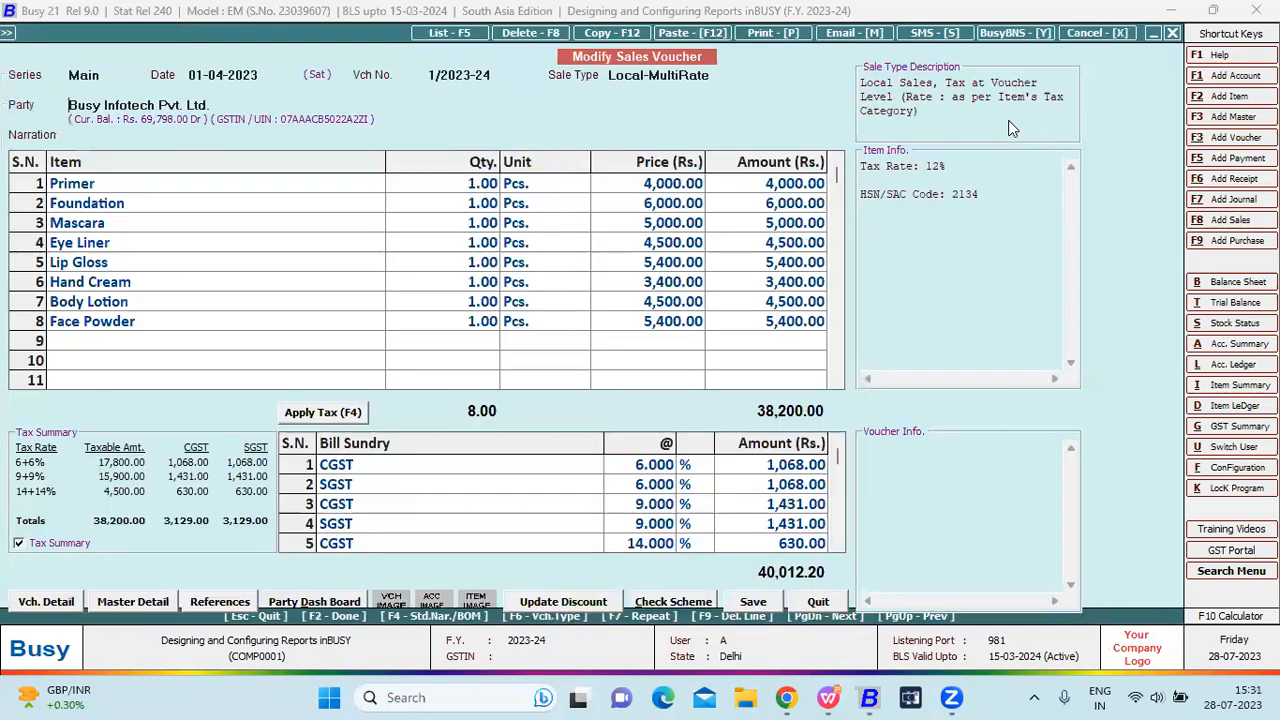
key("Escape")
key("Right")
key("Return")
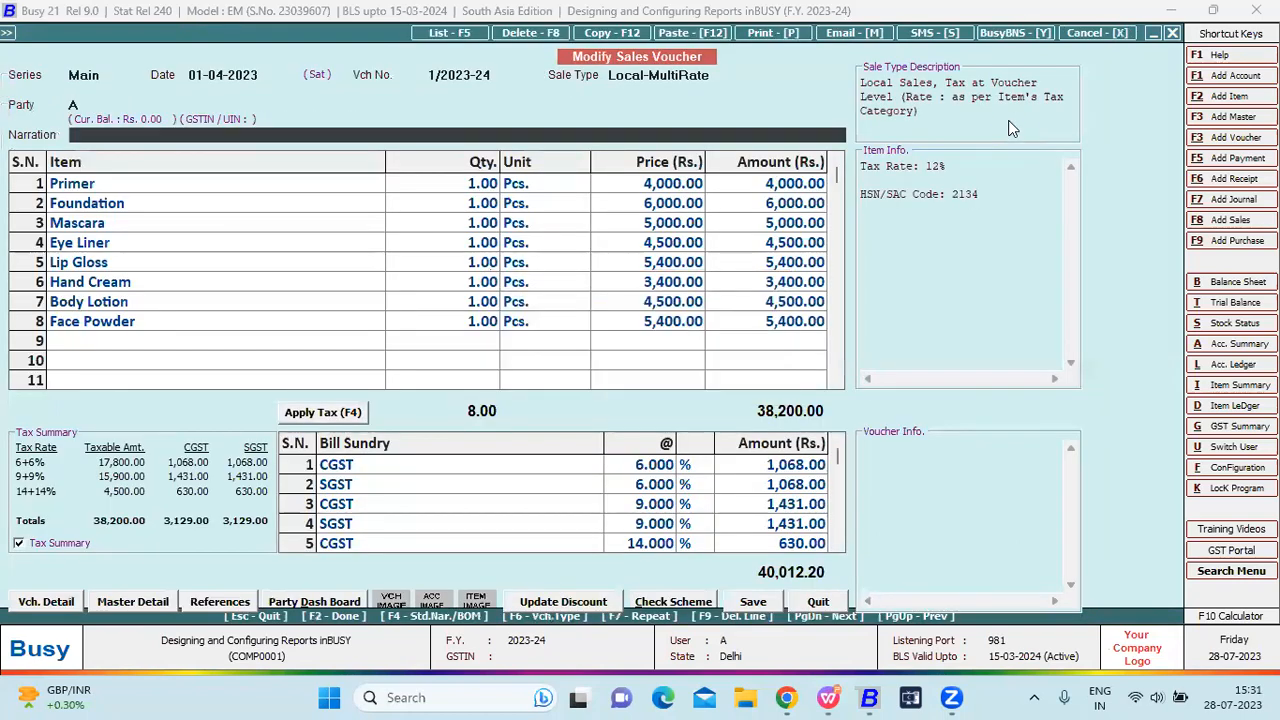
key("F2")
key("Escape")
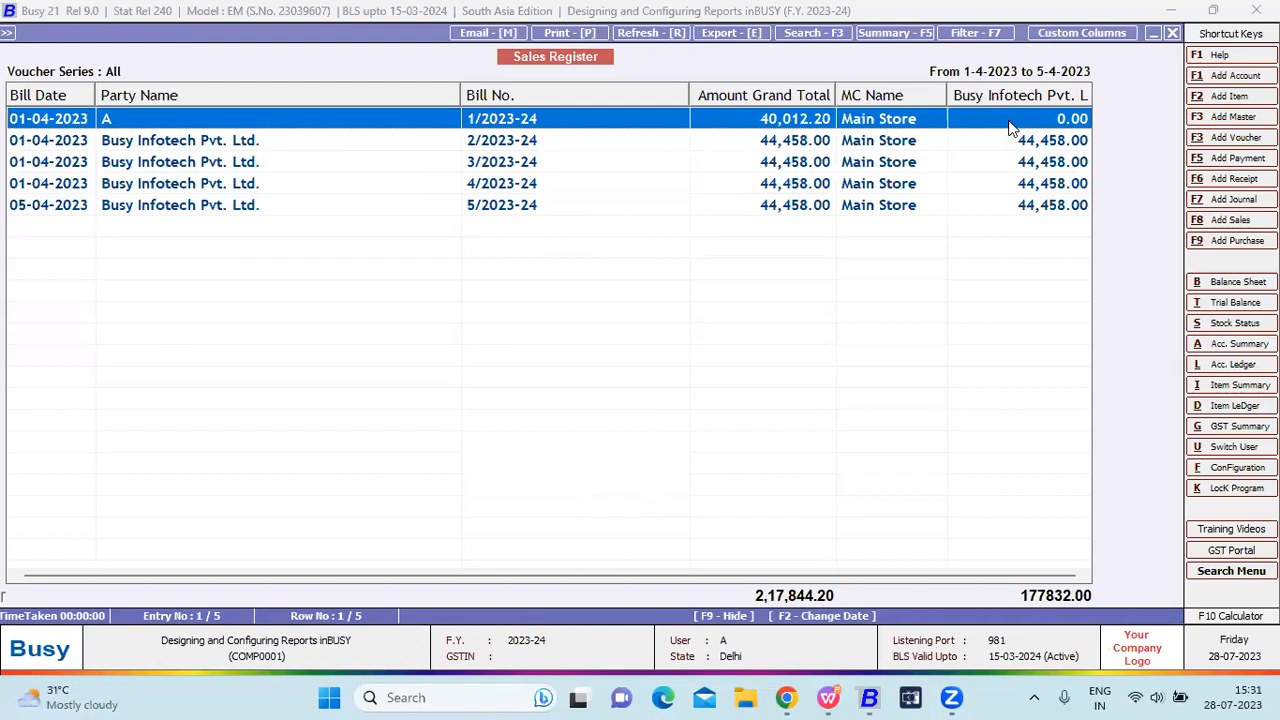
Select bills in the register grid, then open bill 1/2023-24 for party A.
left_click_drag(1022, 146, 1025, 233)
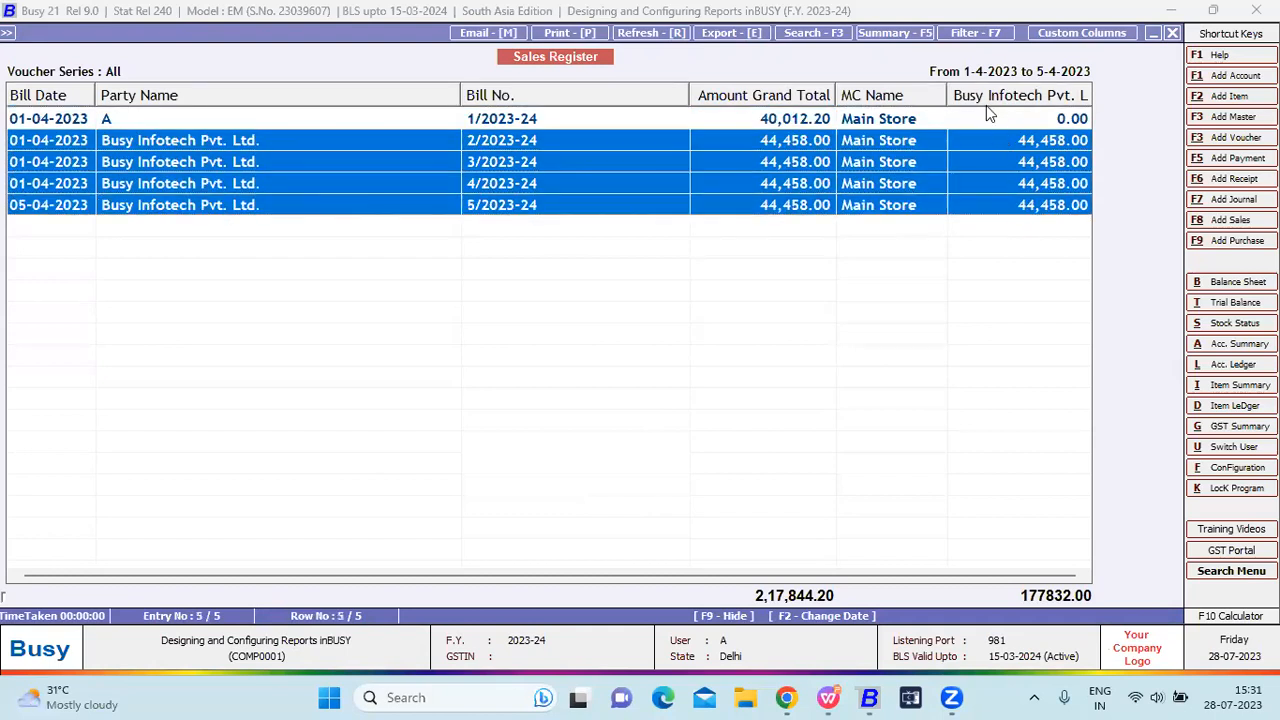
left_click(993, 119)
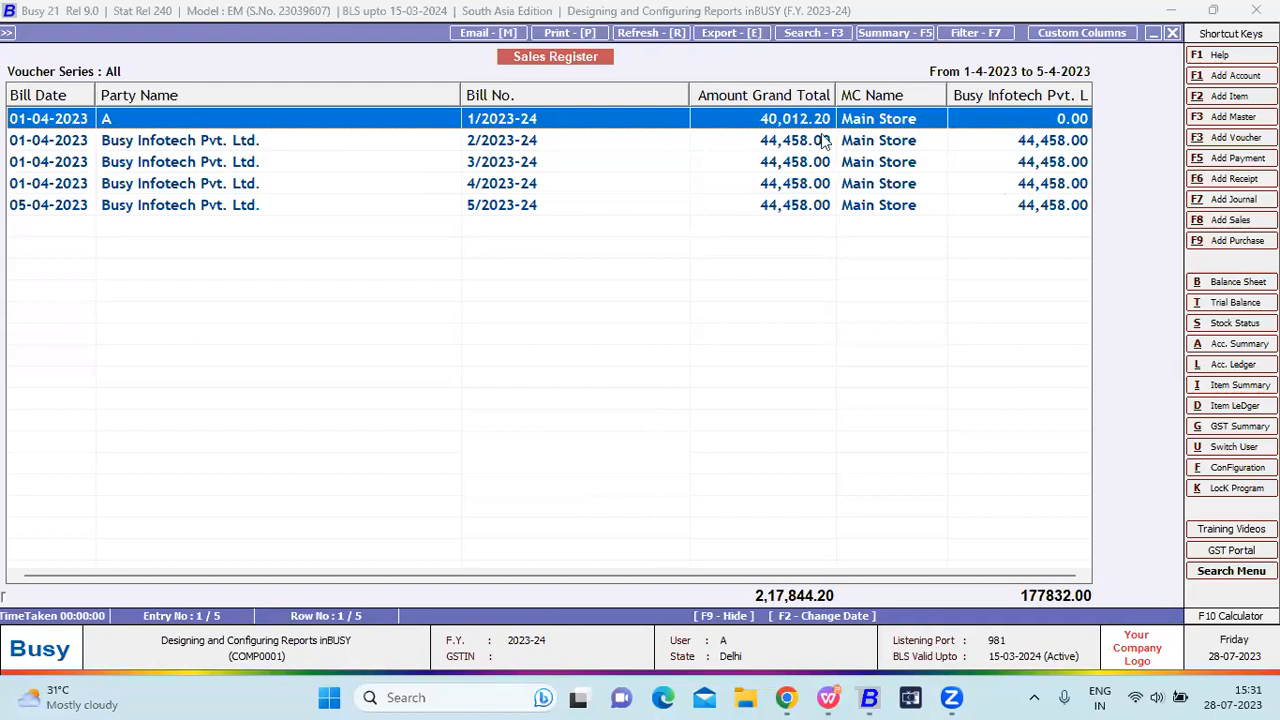
left_click_drag(478, 142, 463, 205)
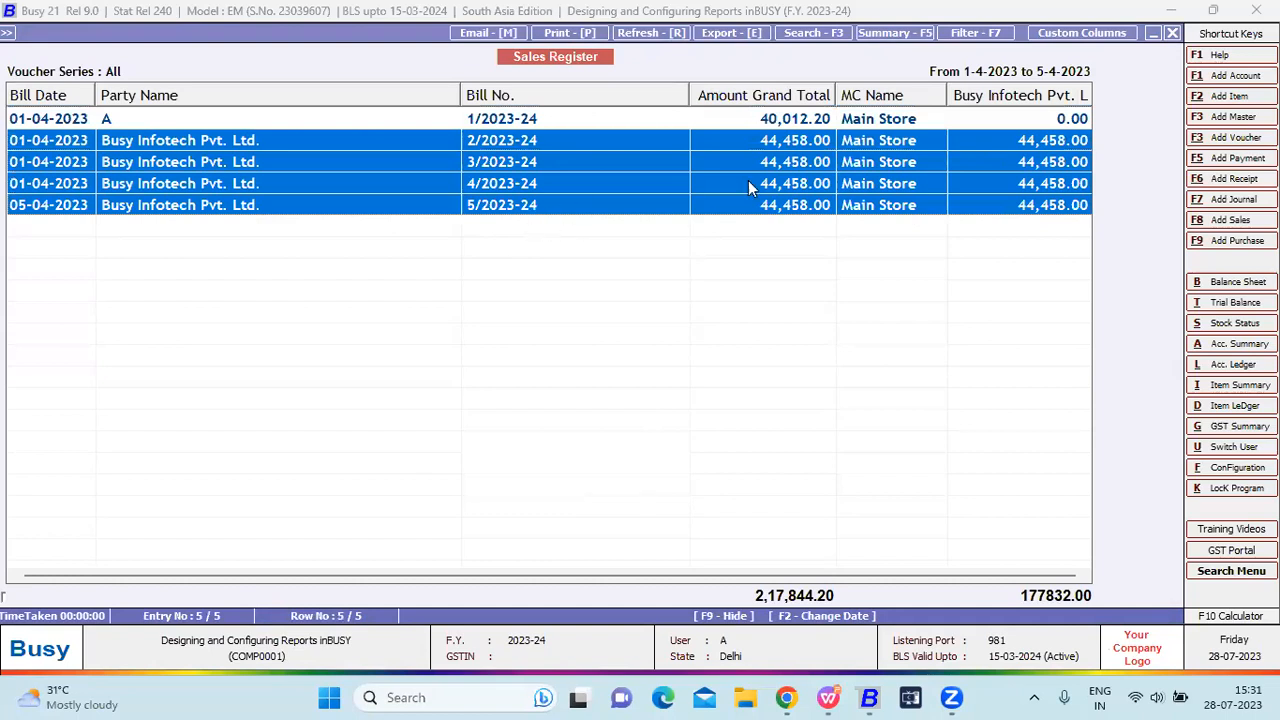
left_click(971, 229)
left_click(991, 148)
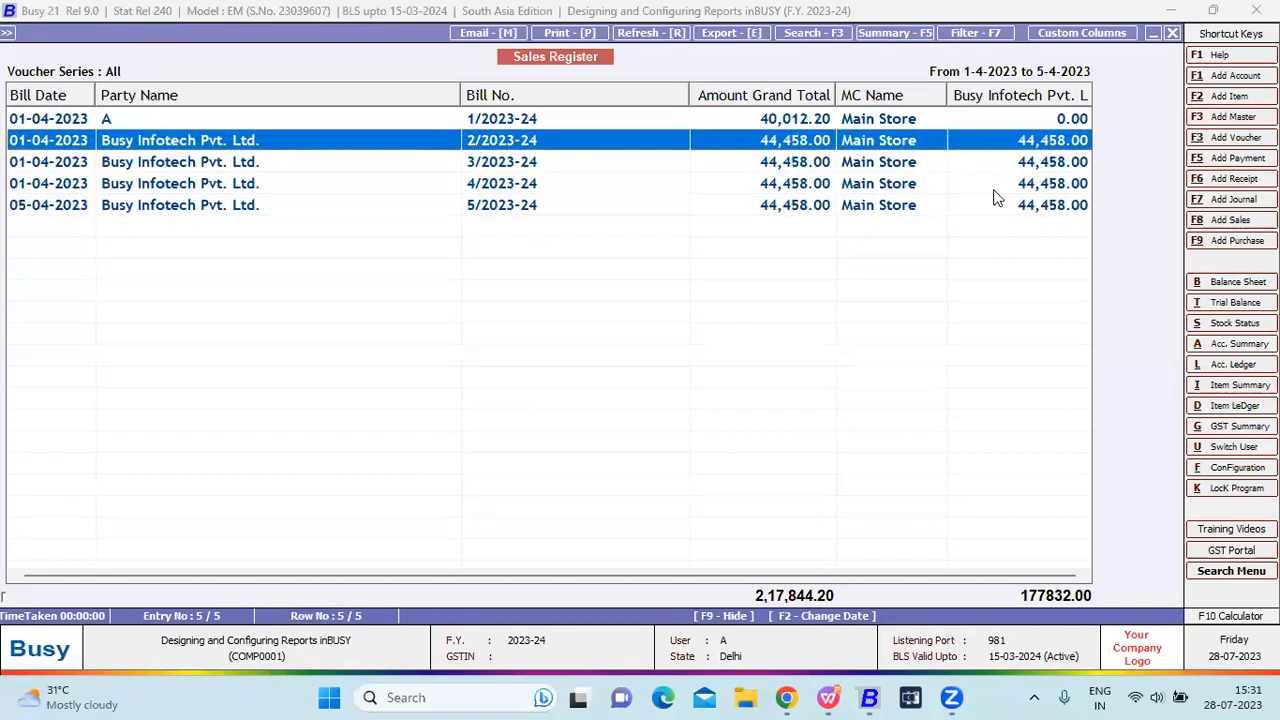
left_click(995, 197, "shift")
left_click(991, 229)
left_click(995, 145)
left_click(1003, 198, "shift")
left_click(998, 121)
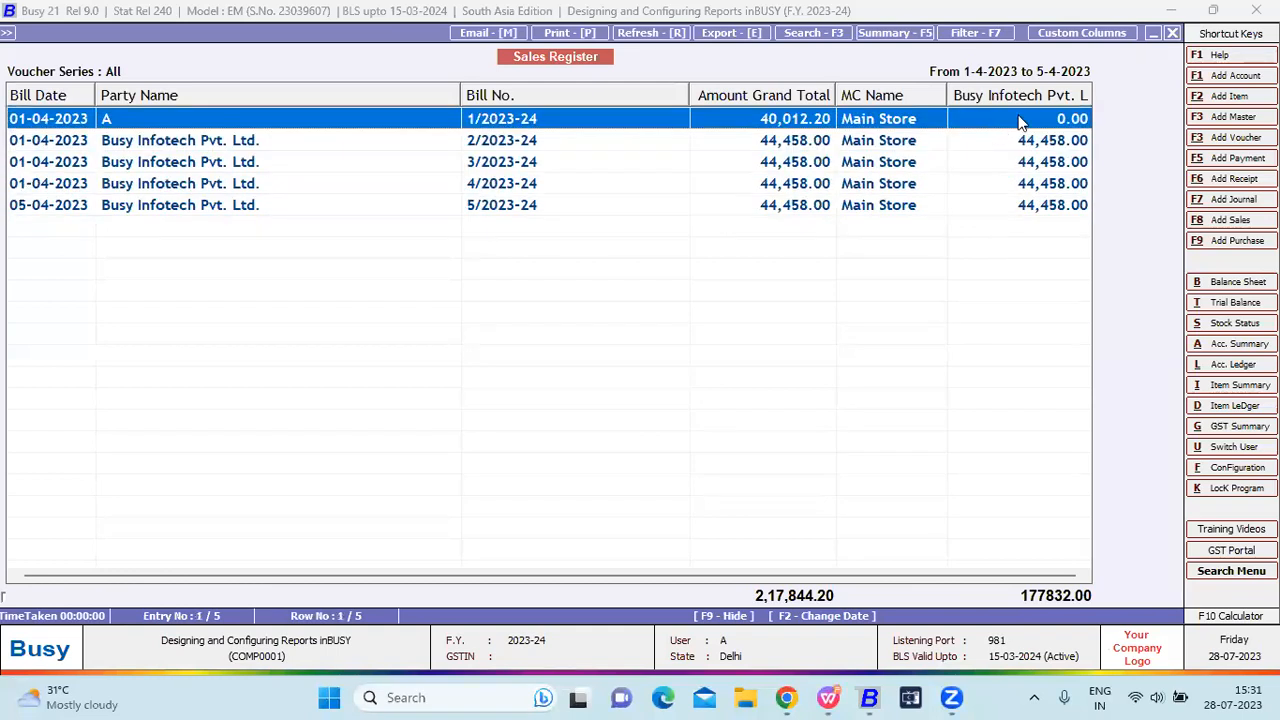
double_click(938, 123)
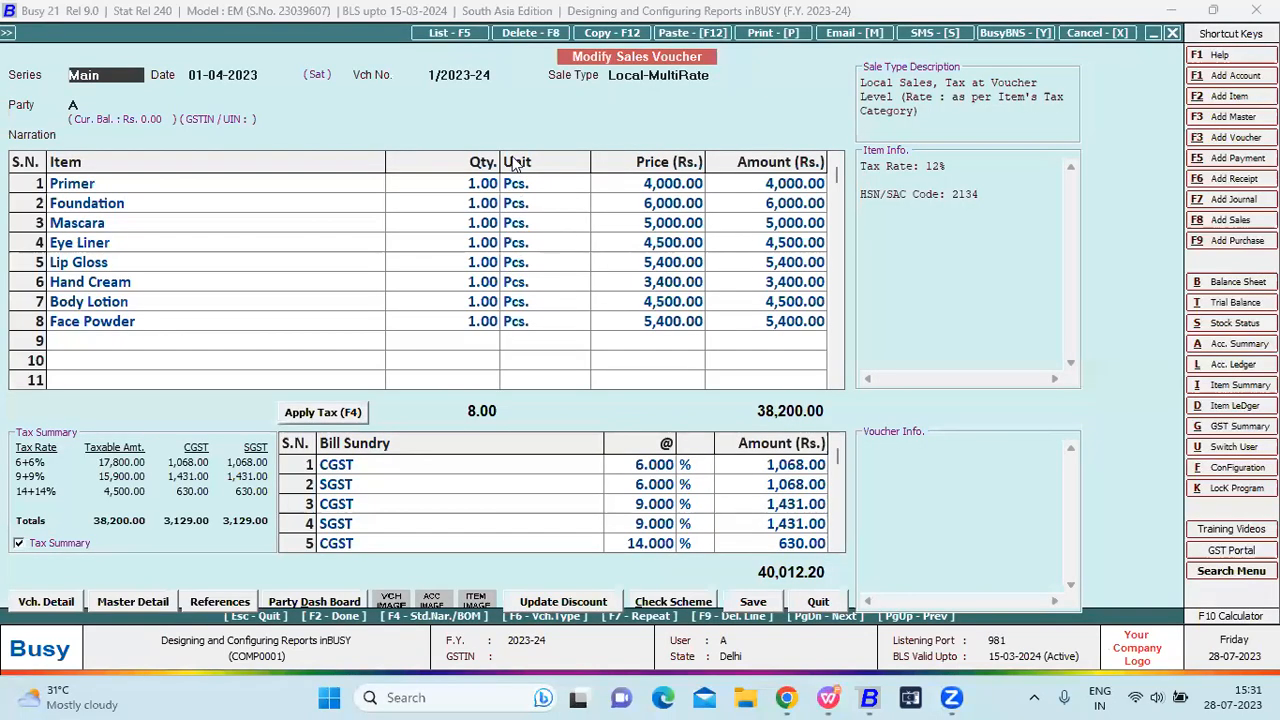
Close the voucher and report and return to the Account Registers columnar configuration.
key("Escape")
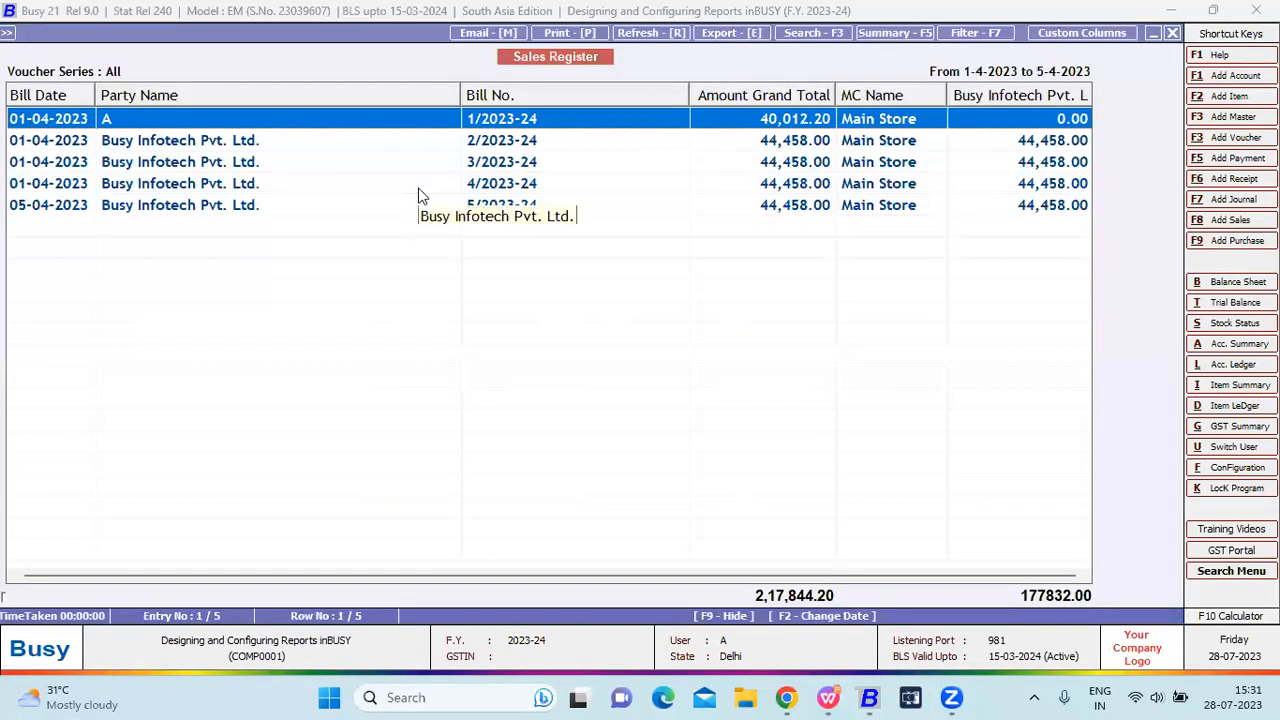
key("Escape")
key("Escape")
key("Escape")
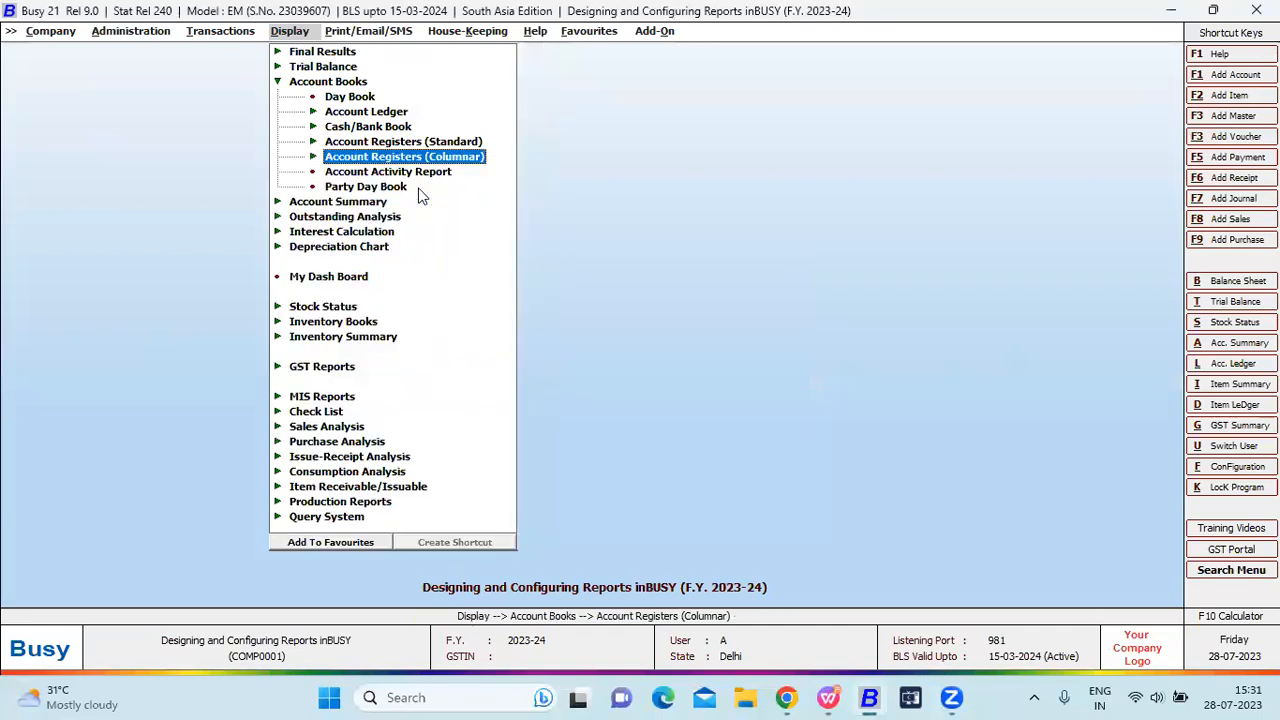
key("Right")
key("Left")
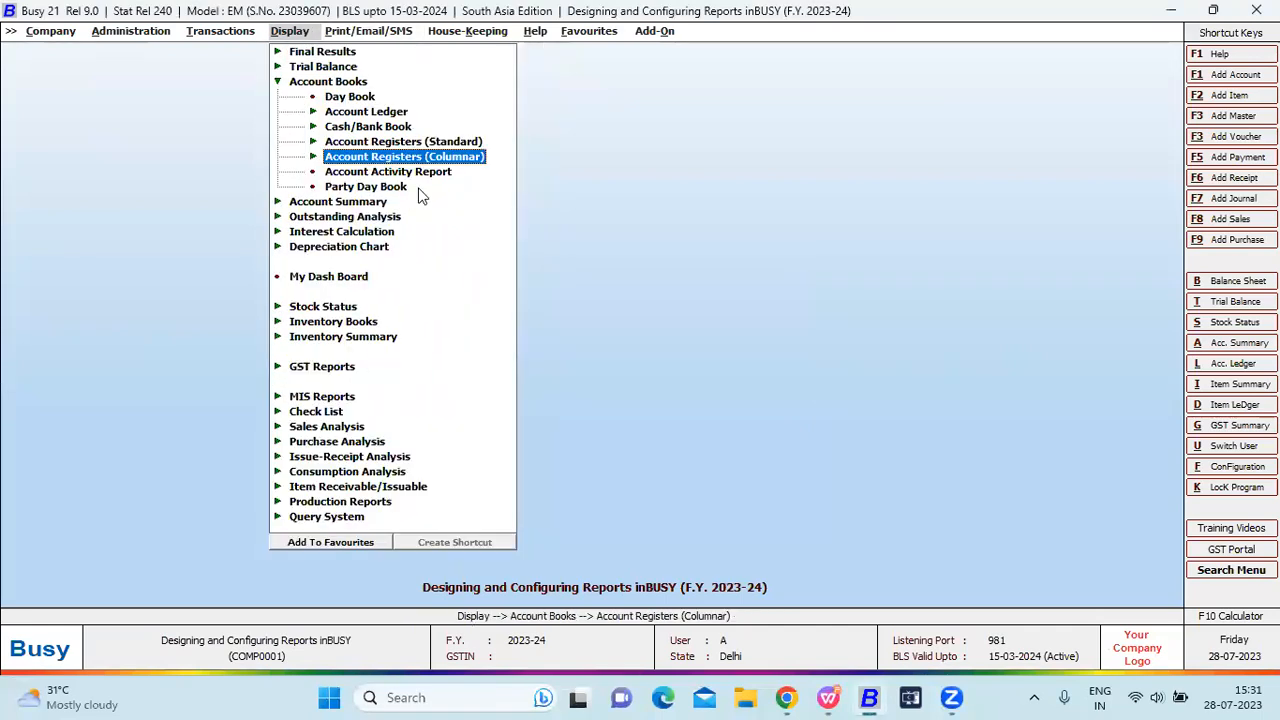
key("Return")
key("Return")
key("Return")
key("Escape")
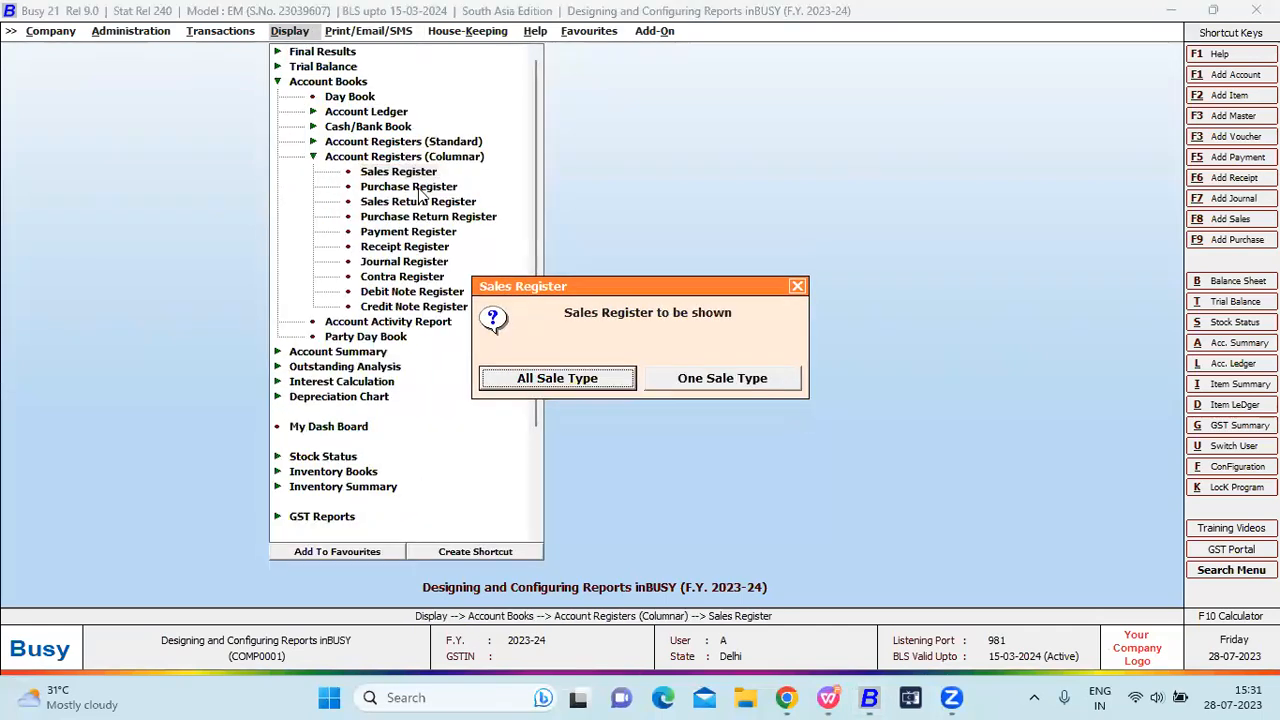
key("Escape")
key("Left")
key("Left")
key("Return")
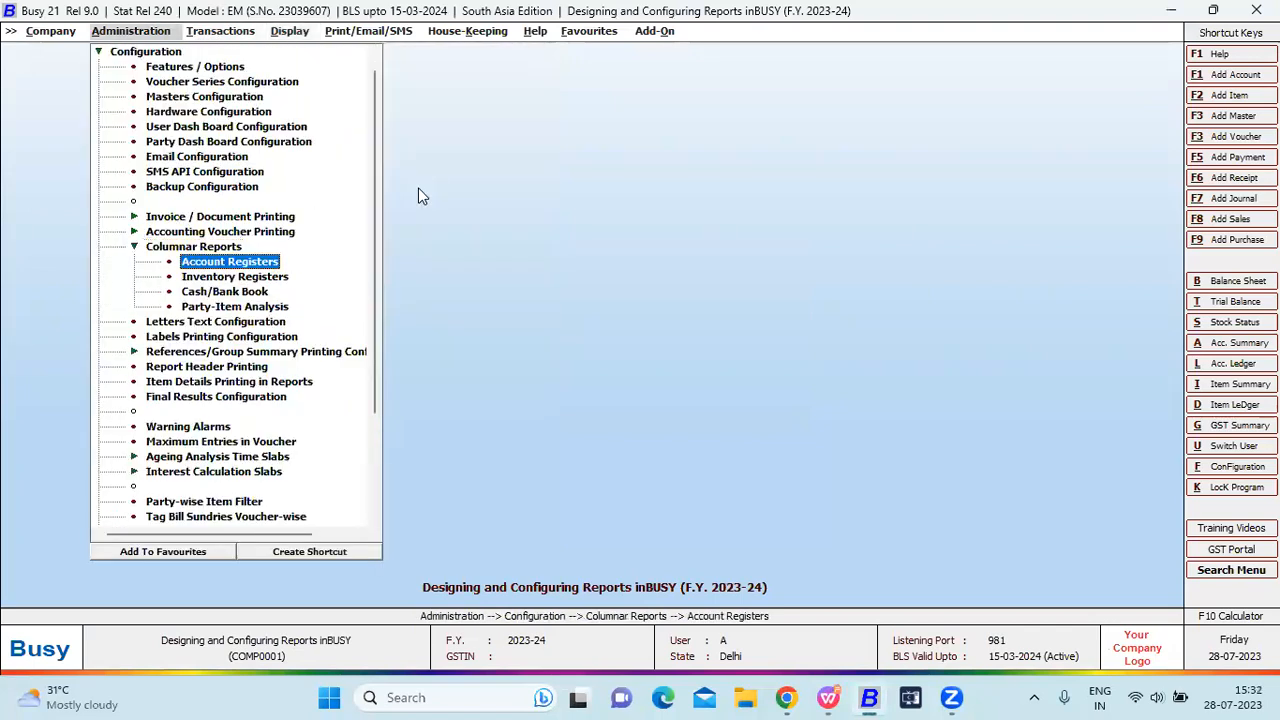
key("Return")
Reset the New format's footer to the default layout, browse its fields, and quit.
key("Down")
key("Down")
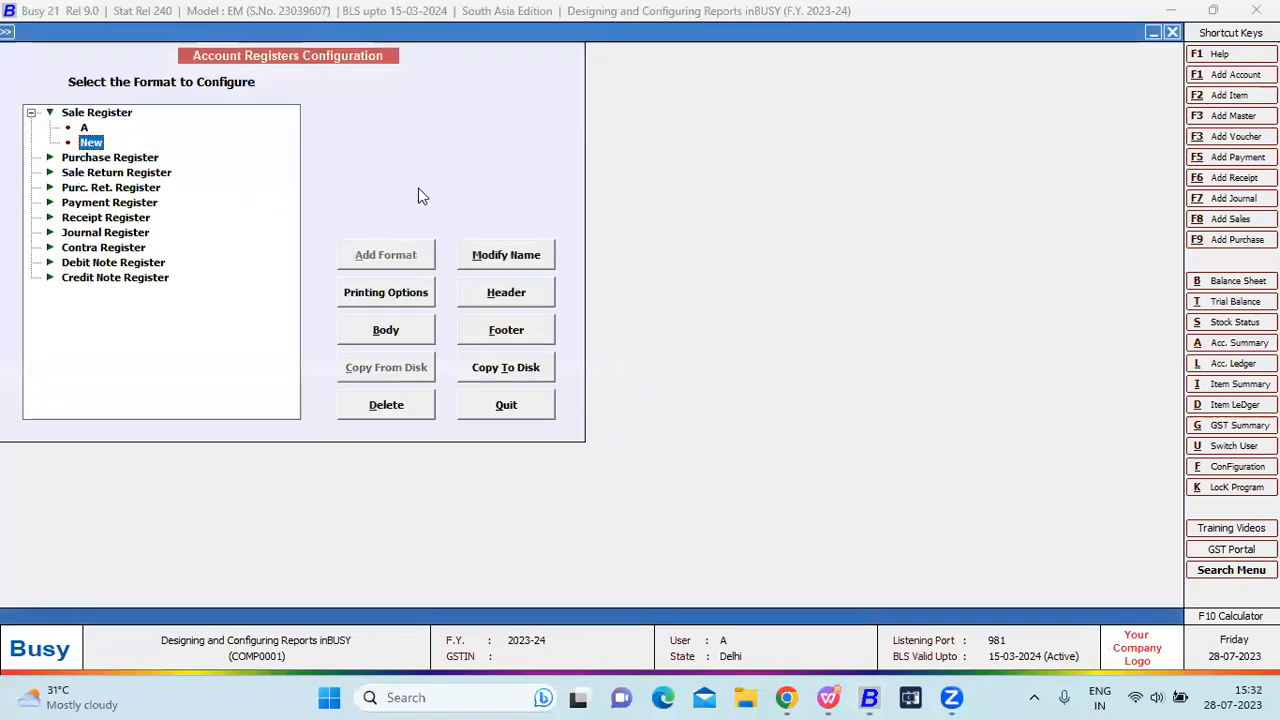
left_click(493, 331)
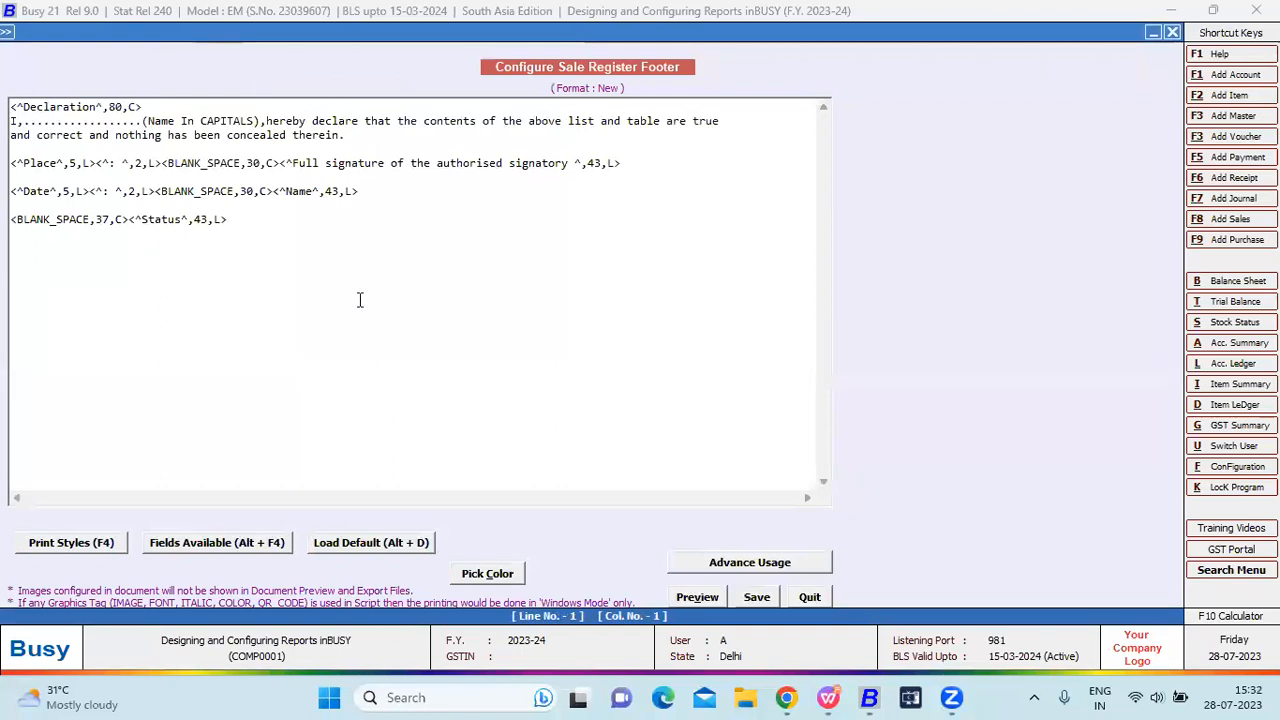
left_click(343, 544)
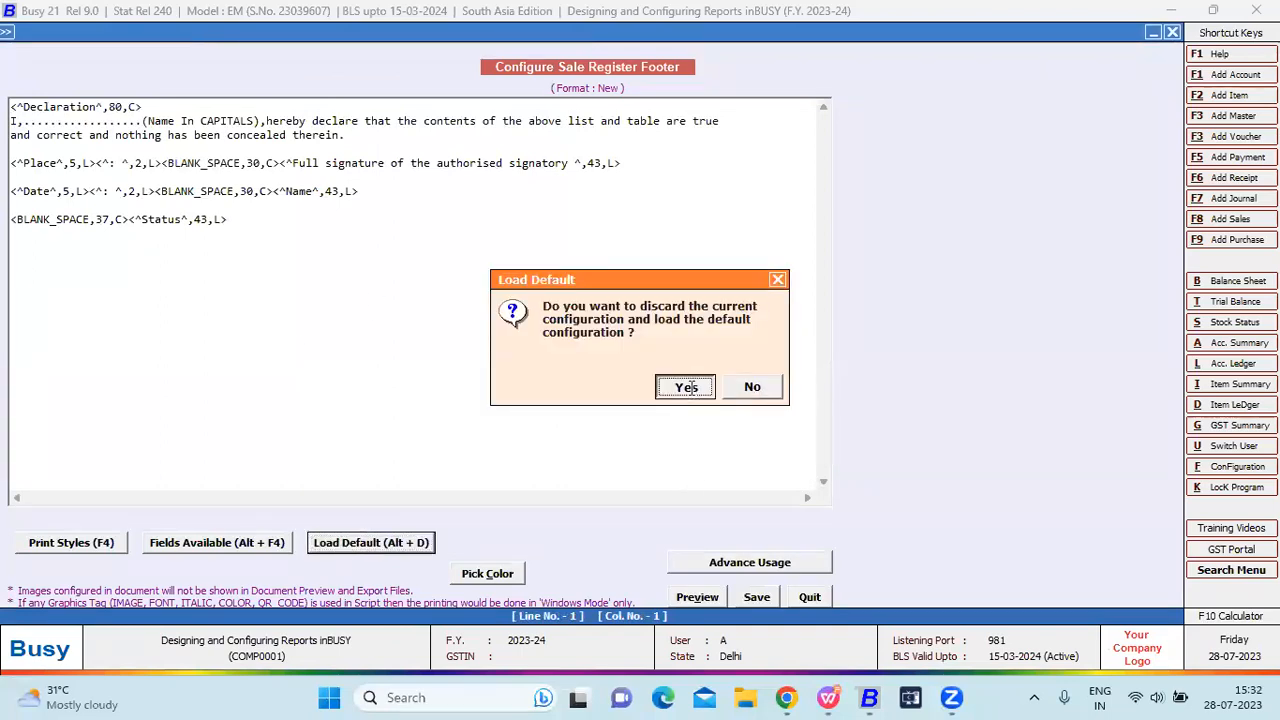
left_click(688, 388)
left_click(263, 545)
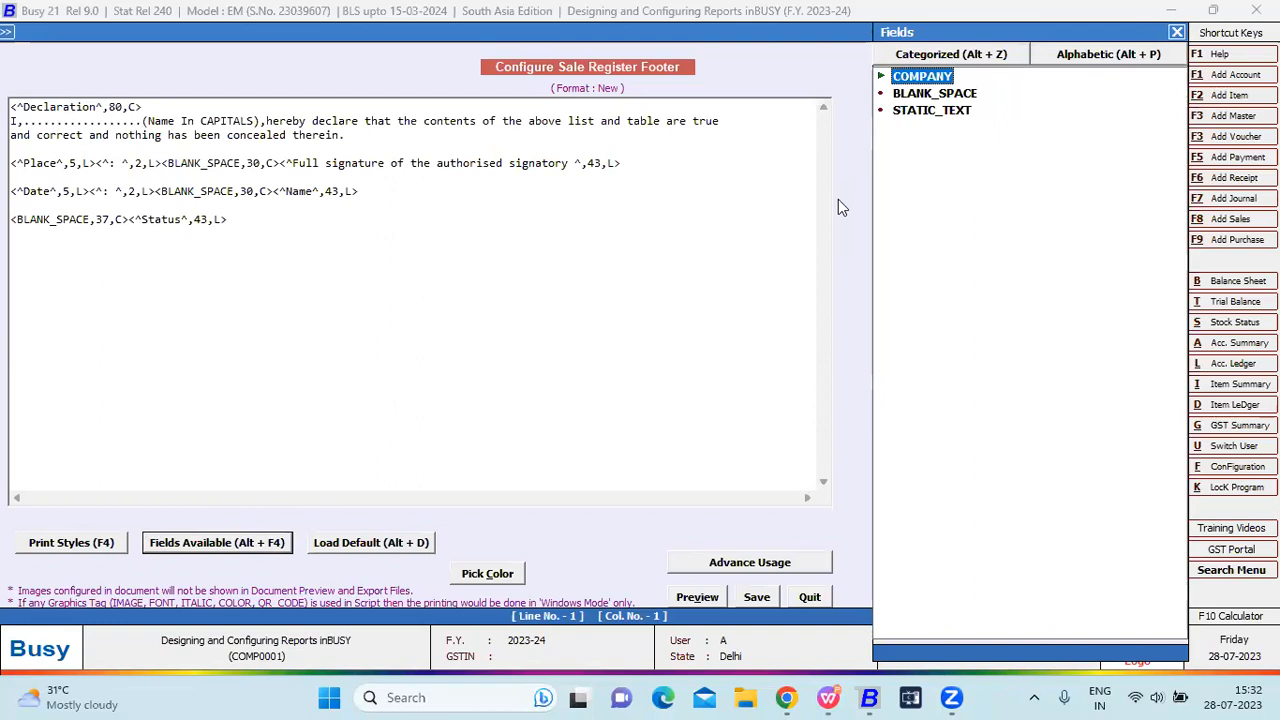
key("Escape")
key("Return")
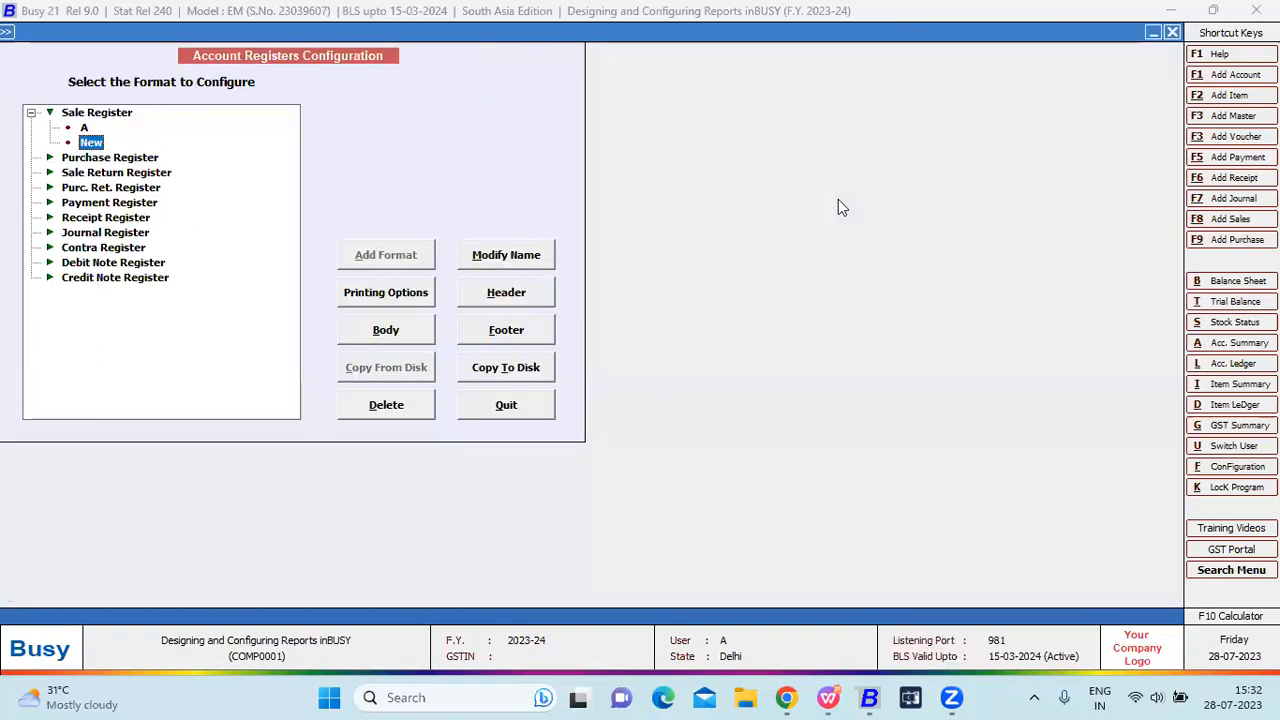
Leave the footer editor, then open Account Registers (Columnar) > Sales Register for All Sale Type.
key("Escape")
key("Right")
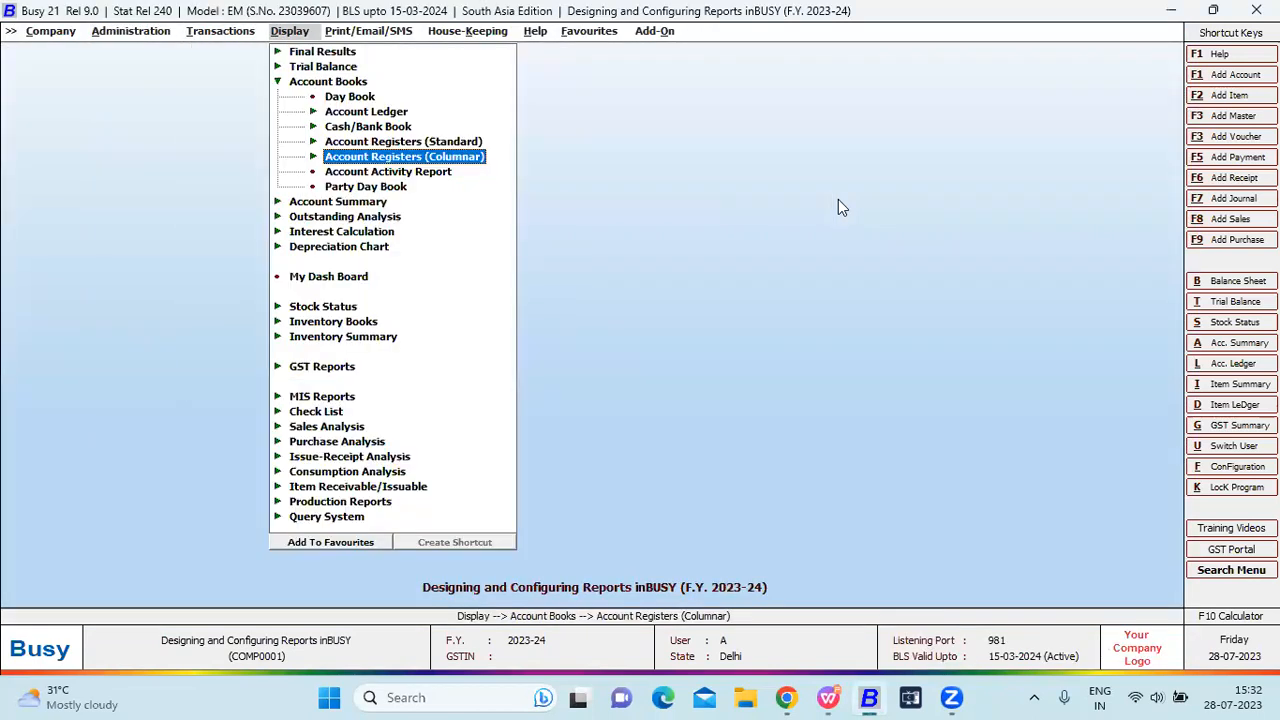
key("Right")
key("Left")
key("Left")
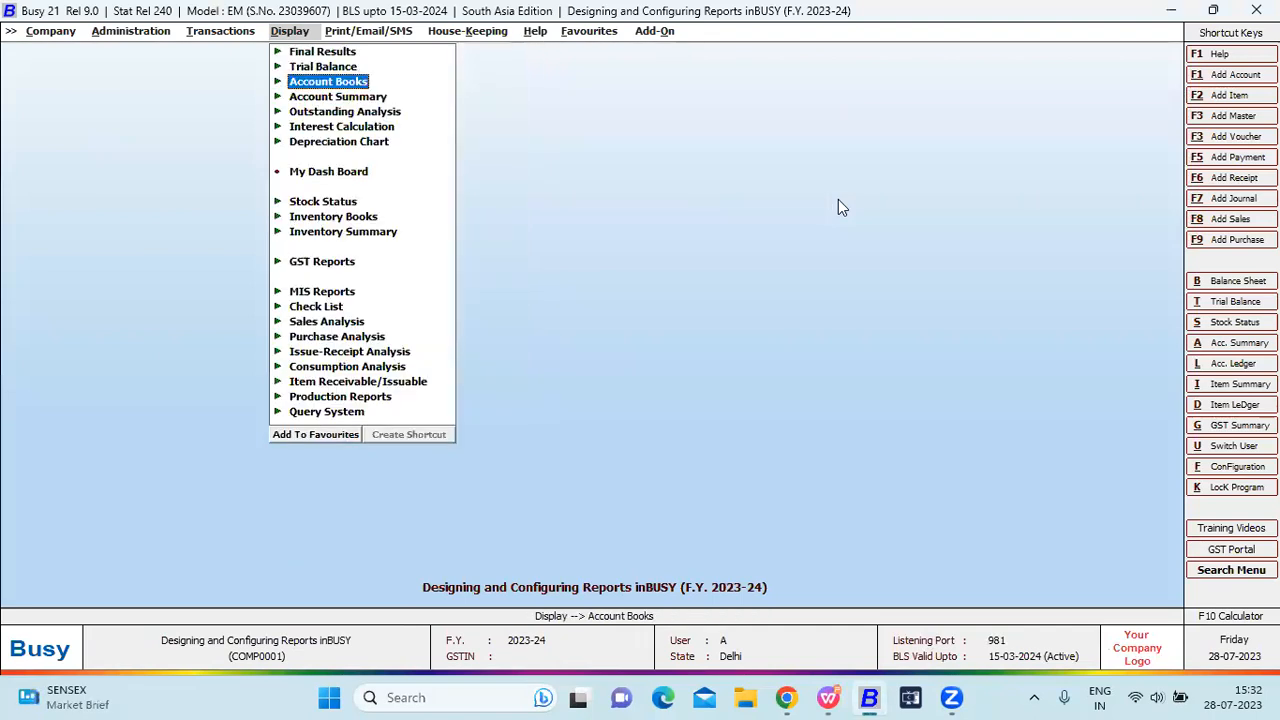
key("Right")
key("Down")
key("Down")
key("Down")
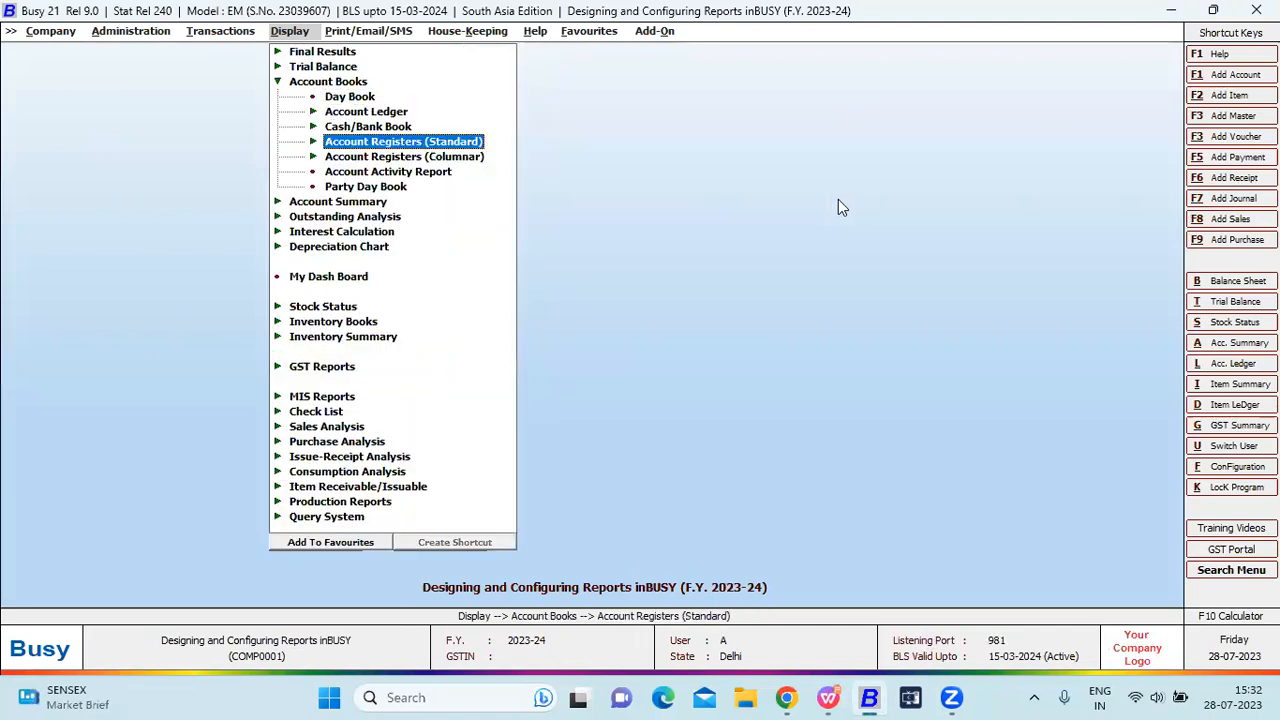
key("Down")
key("Right")
key("Return")
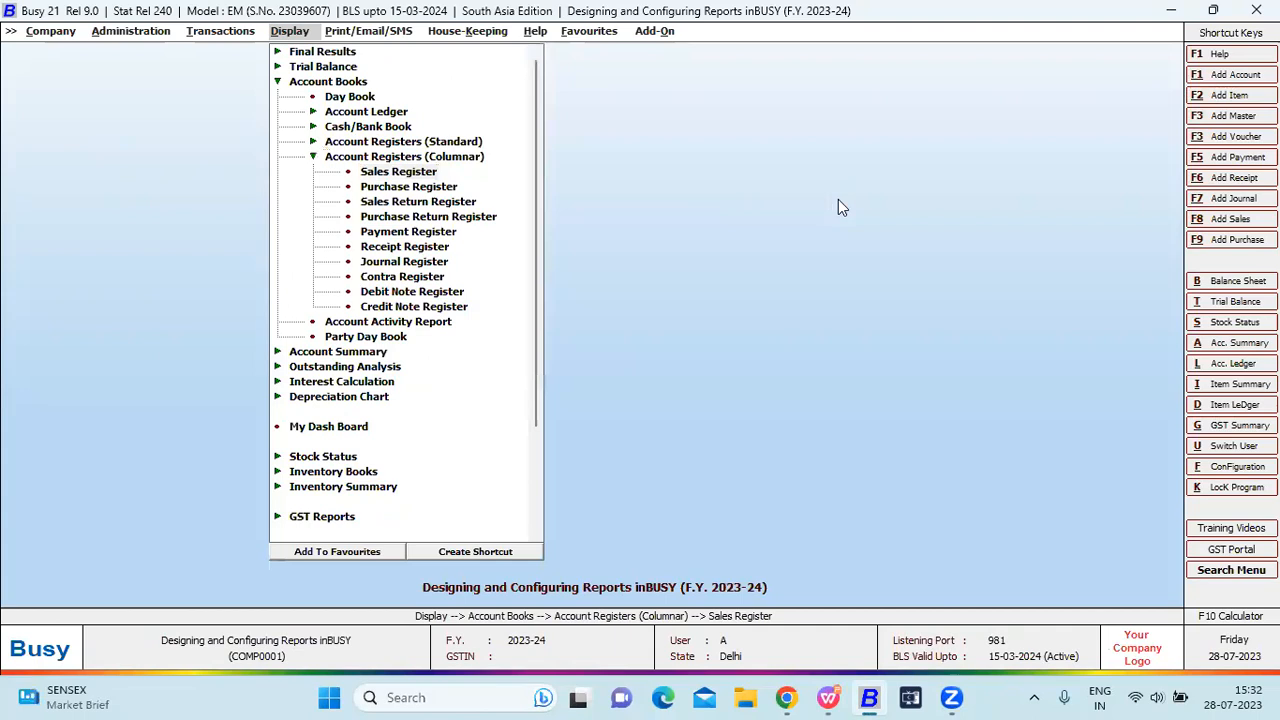
key("Return")
key("Return")
Display the Sales Register for all parties and voucher series in the New printing format.
key("Return")
key("Down")
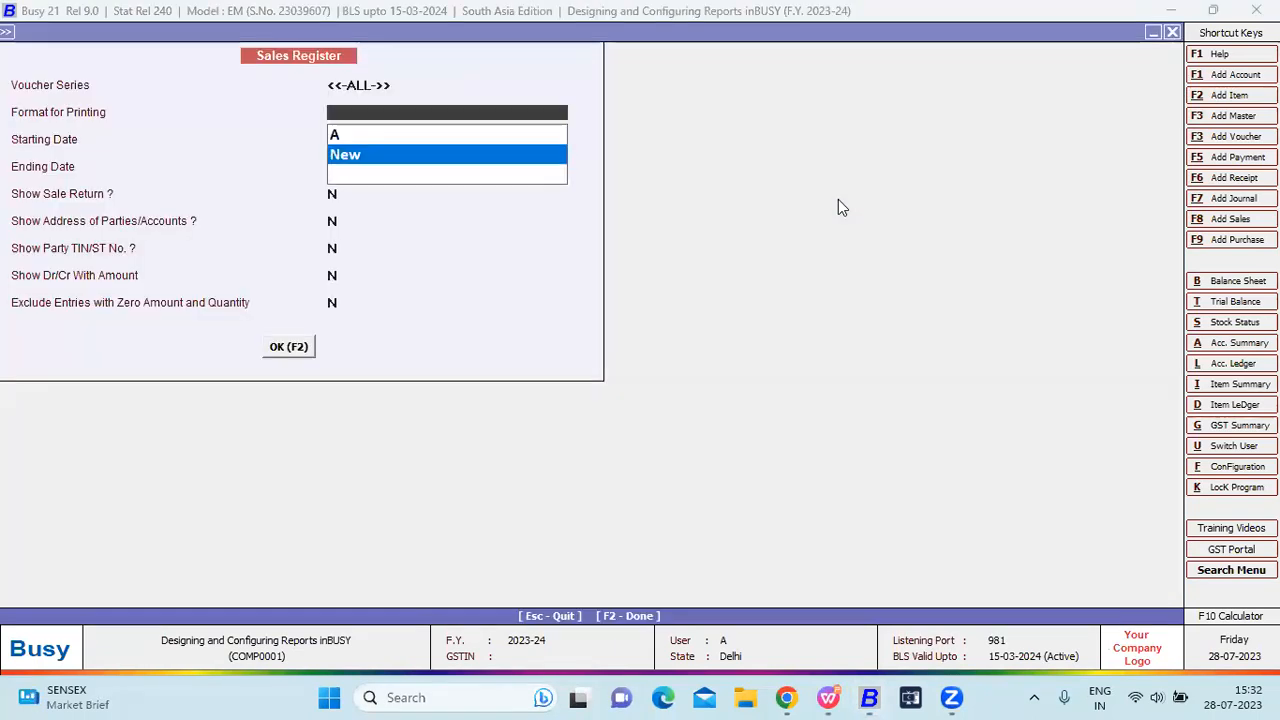
key("Return")
key("Return")
key("Return")
key("Return")
key("Return")
key("Return")
key("Return")
key("Return")
key("Return")
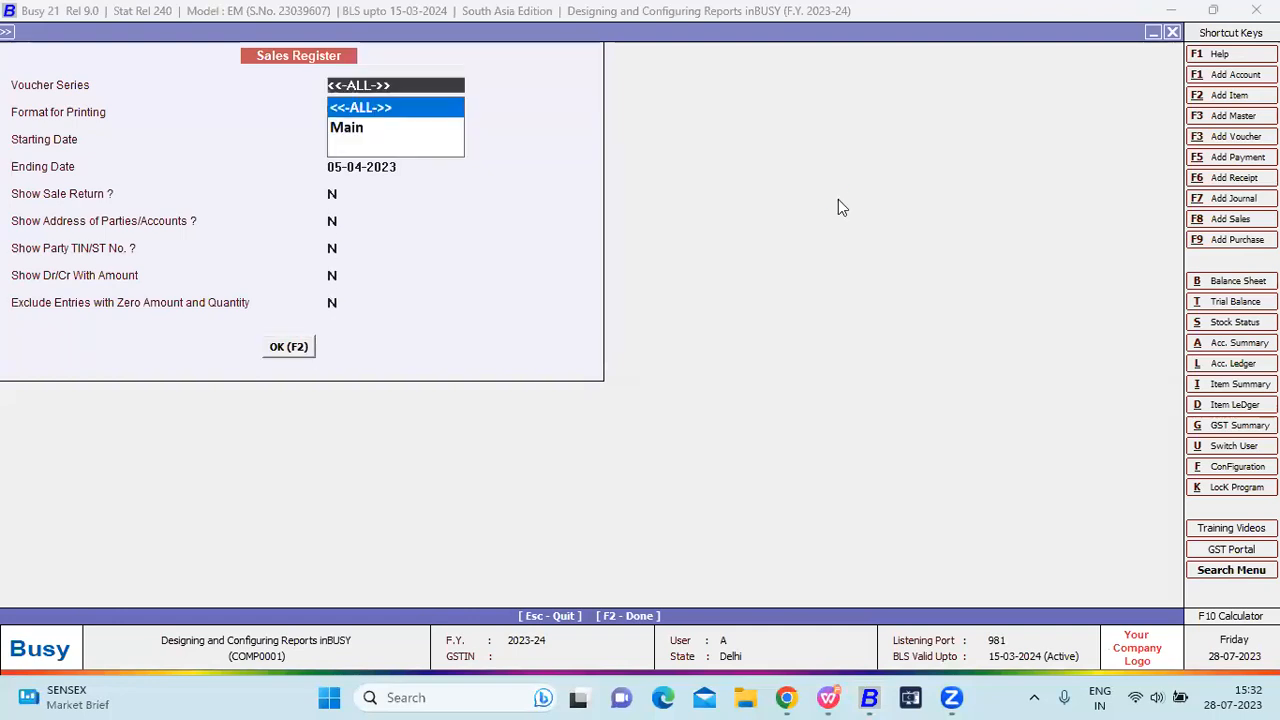
key("alt+p")
Preview the Sales Register printed 'As it is From Grid', without party-wise grouping.
key("Return")
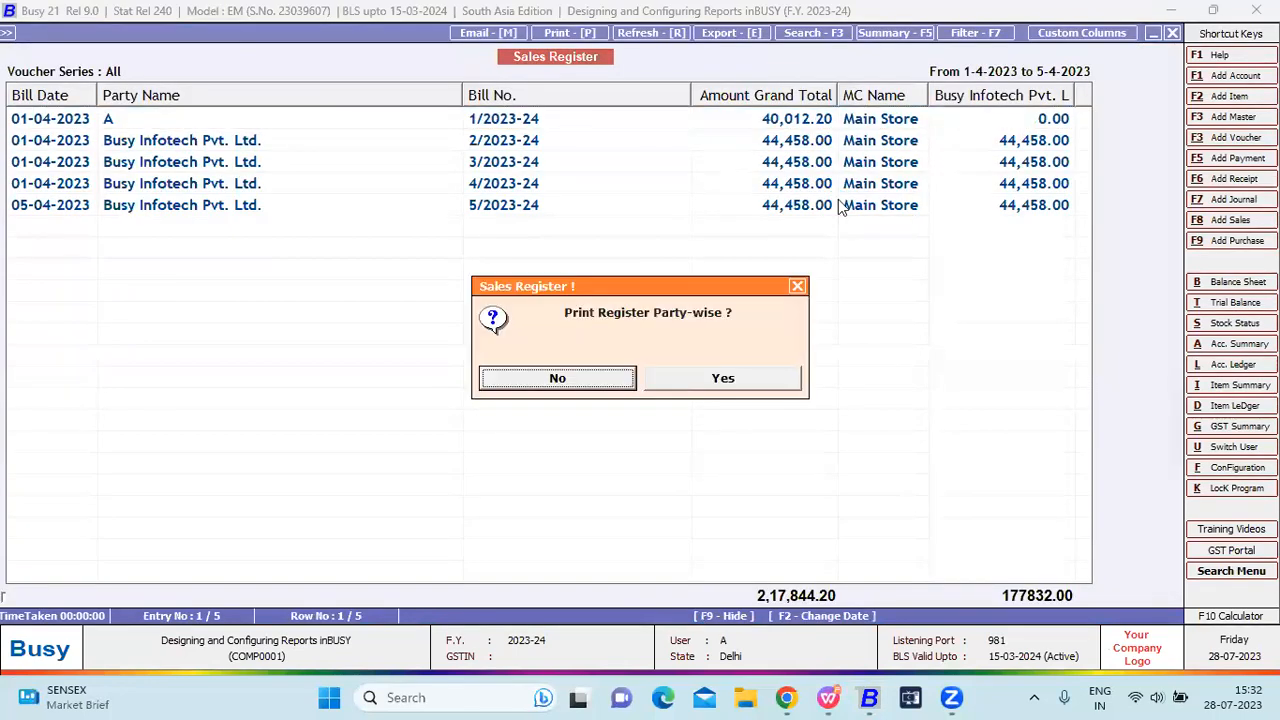
key("Return")
key("Right")
key("Return")
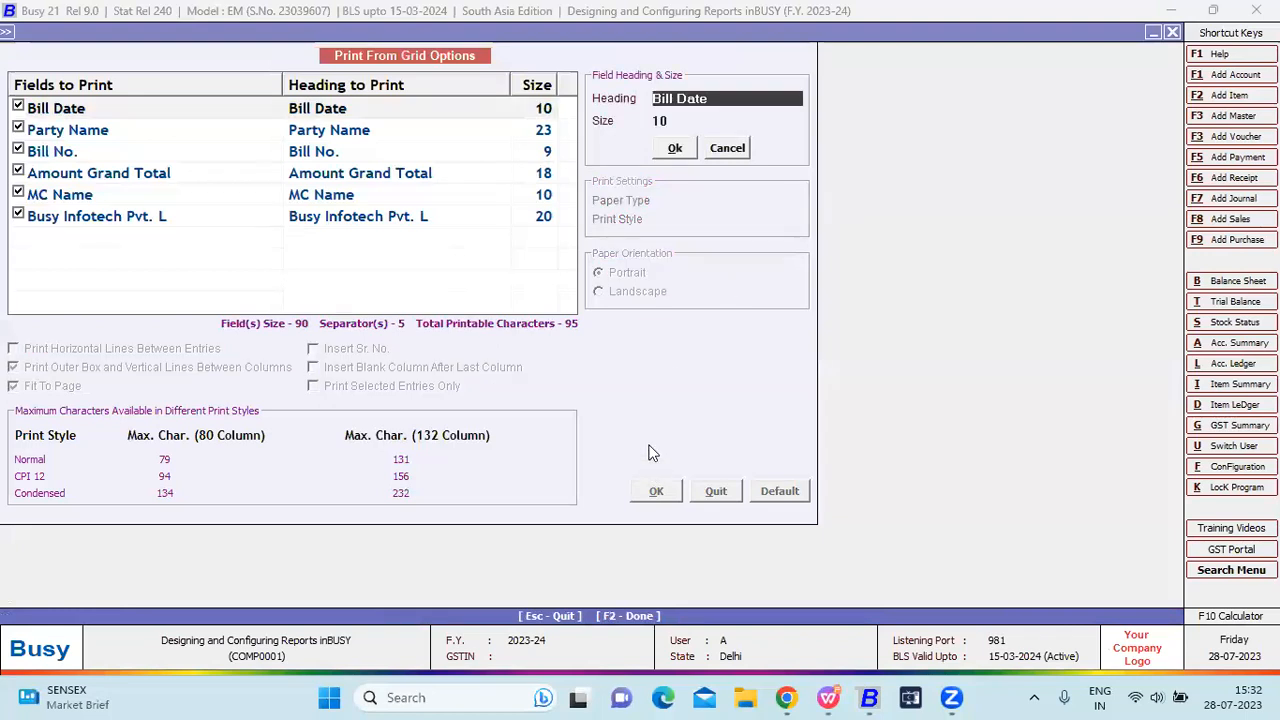
left_click(656, 490)
left_click(656, 490)
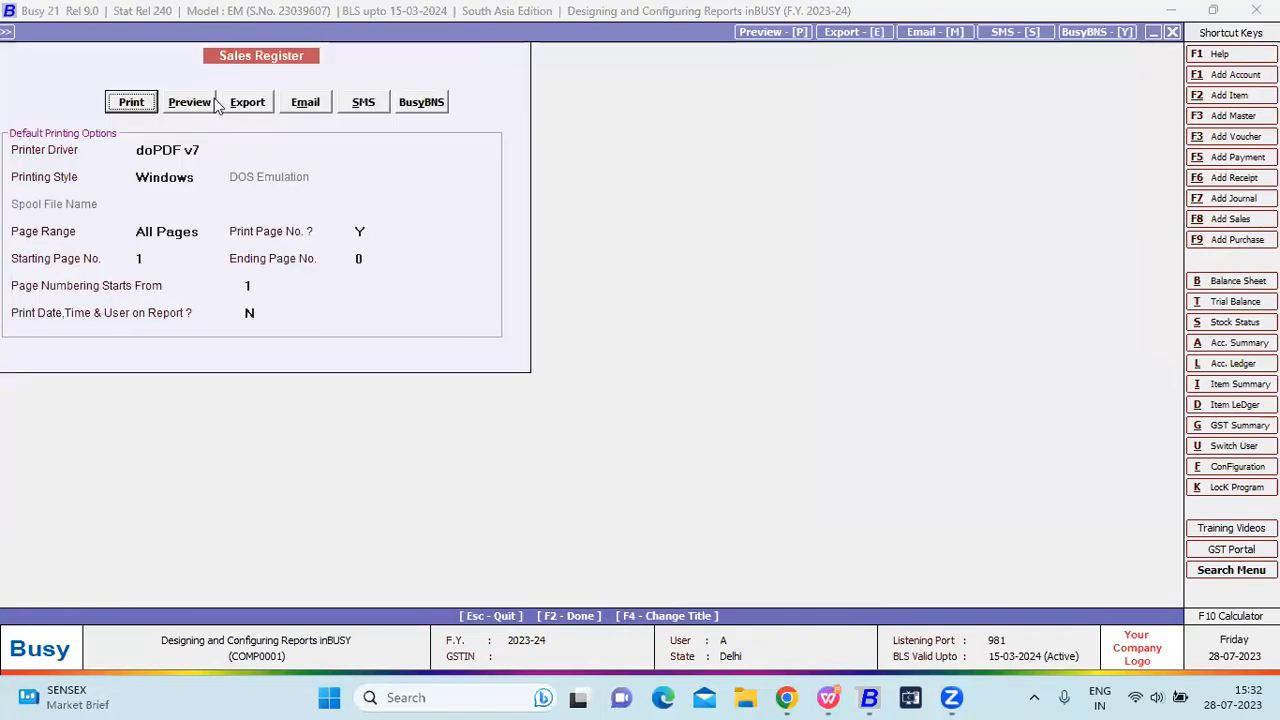
left_click(190, 102)
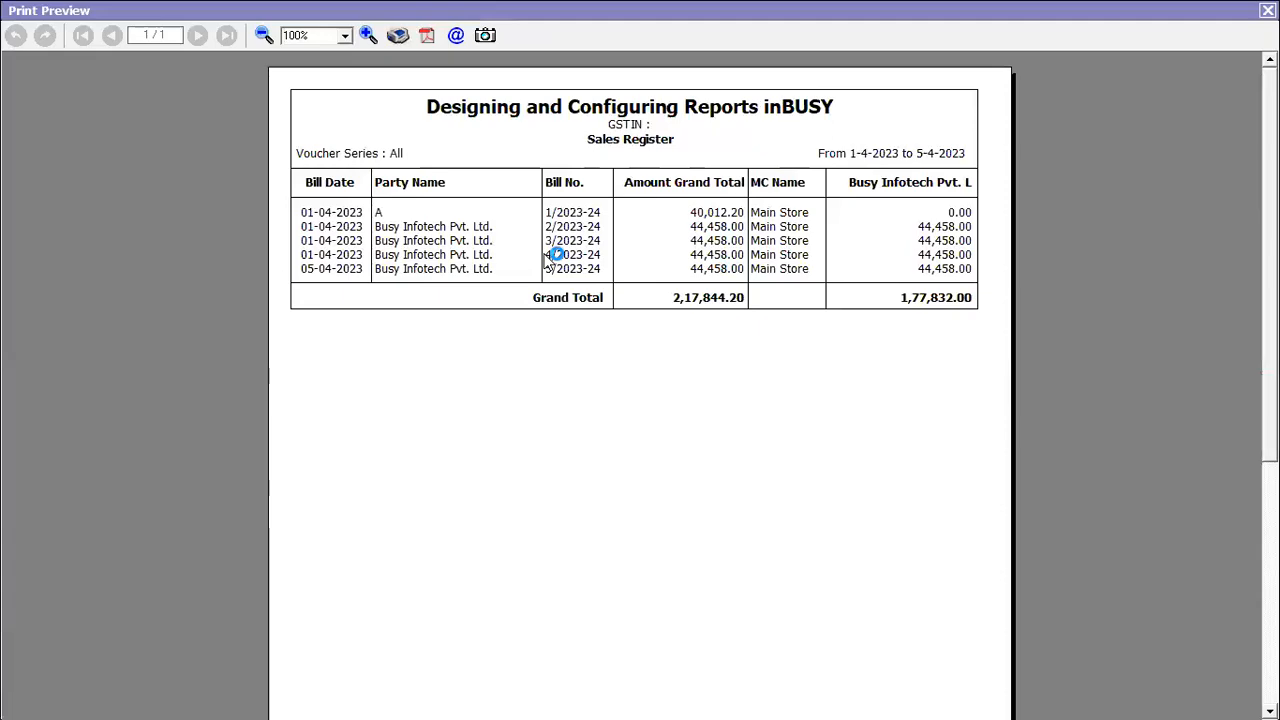
Close the grid preview and start printing from Busy's own format, grouped party-wise.
key("Escape")
key("Escape")
key("Escape")
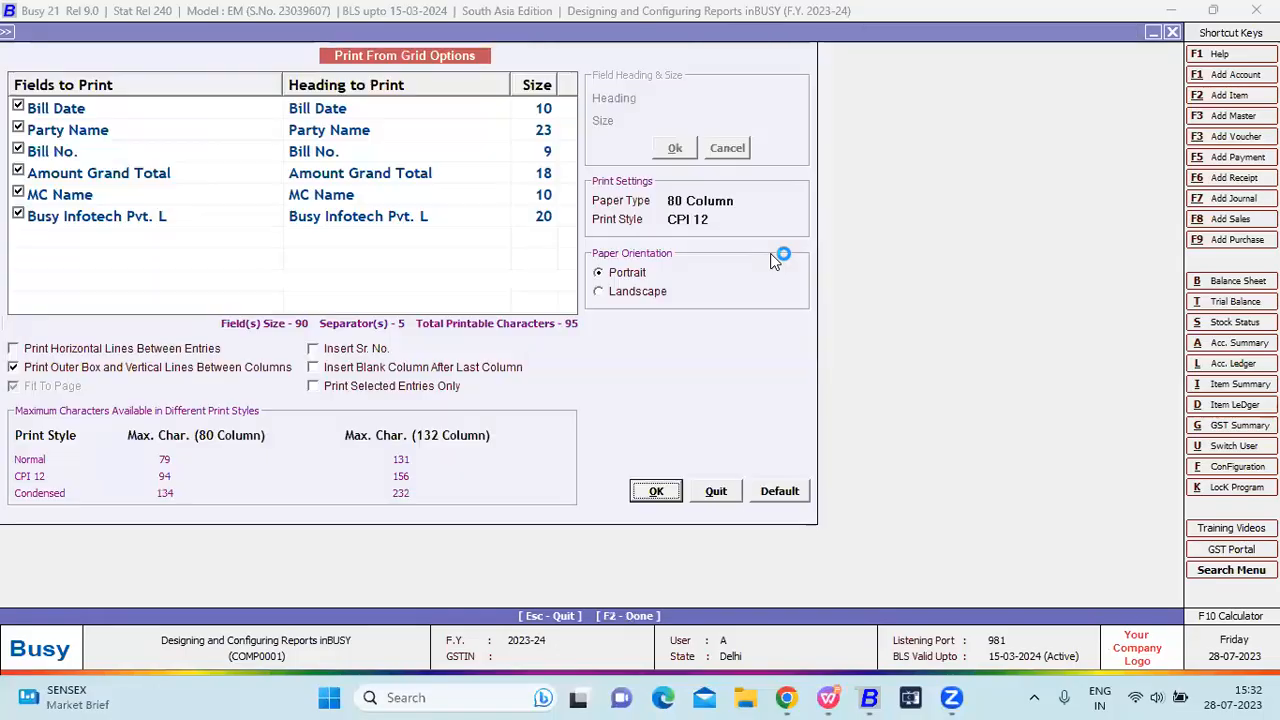
key("Escape")
key("Return")
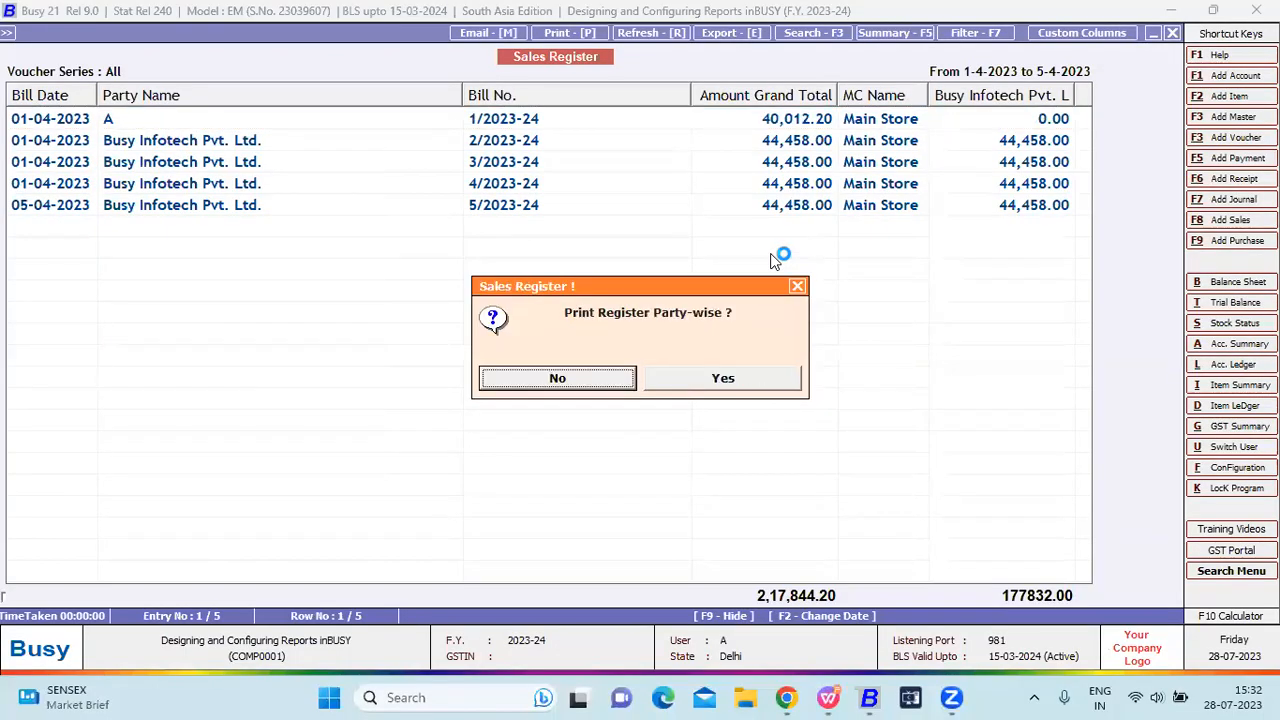
left_click(796, 375)
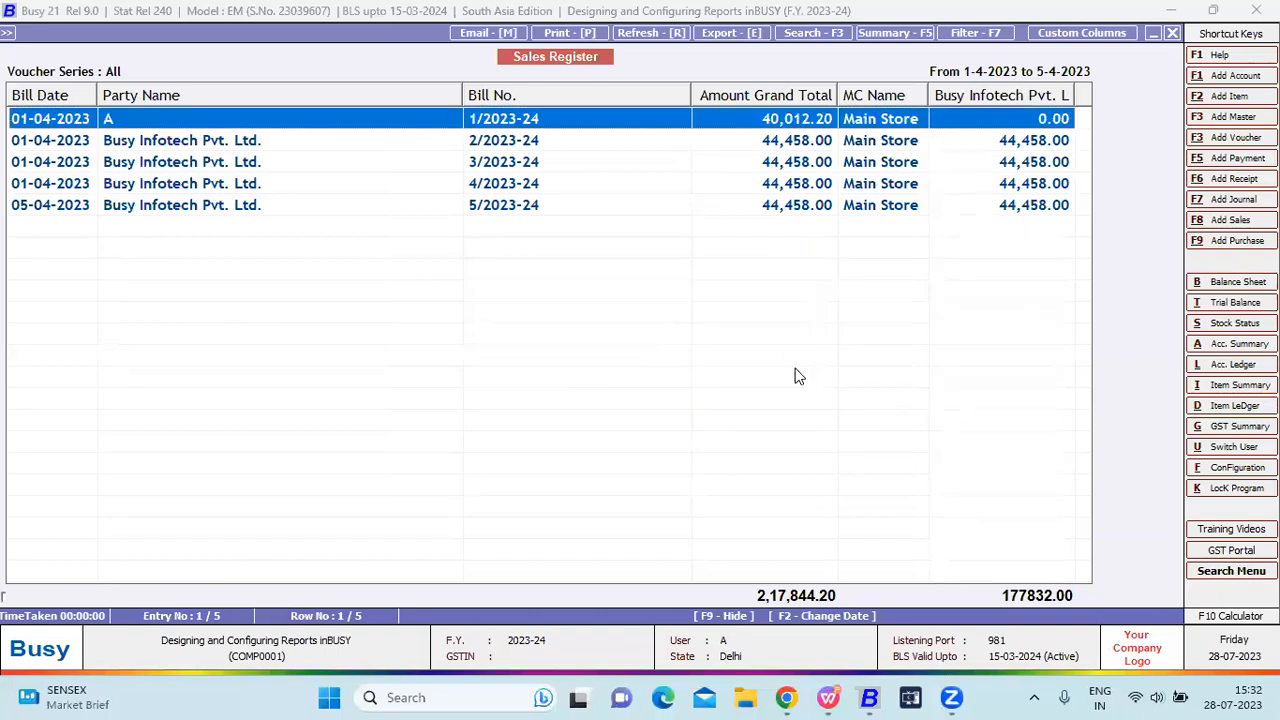
Preview the Sales Register printout for 1-4-2023 to 5-4-2023, Grand Total 2,17,844.20, twice.
left_click(199, 369)
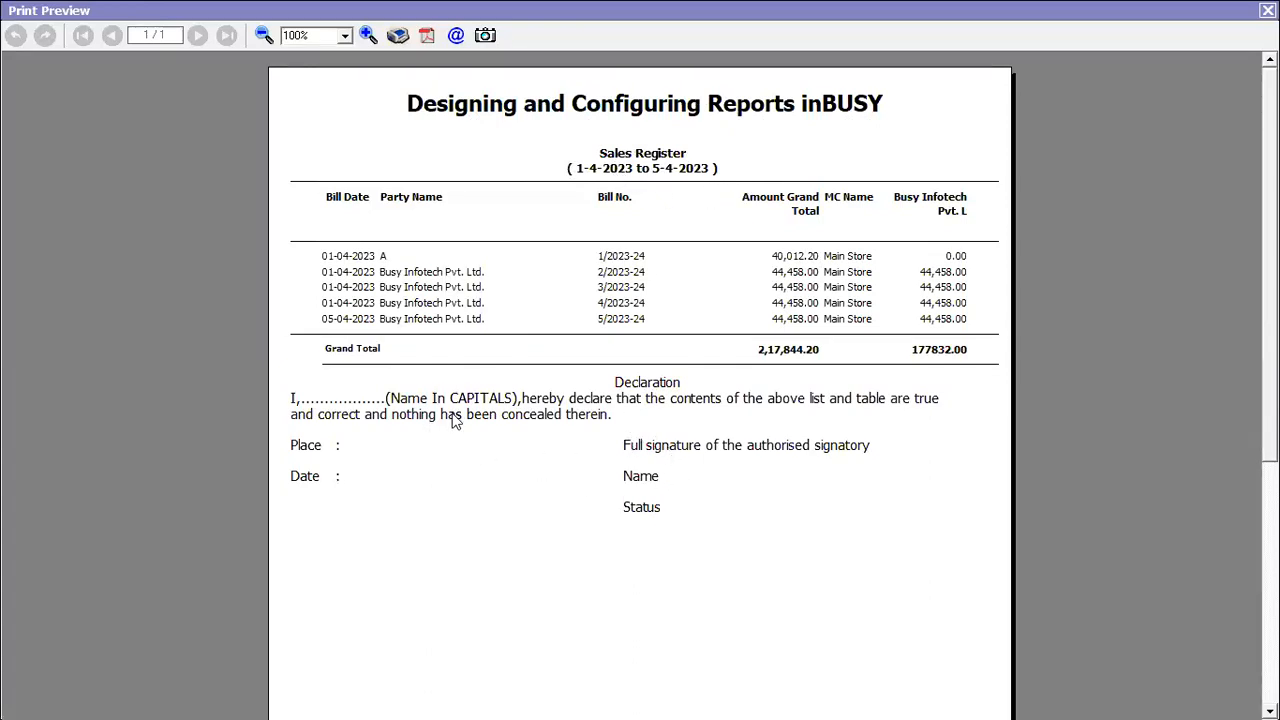
key("Escape")
key("Escape")
key("Escape")
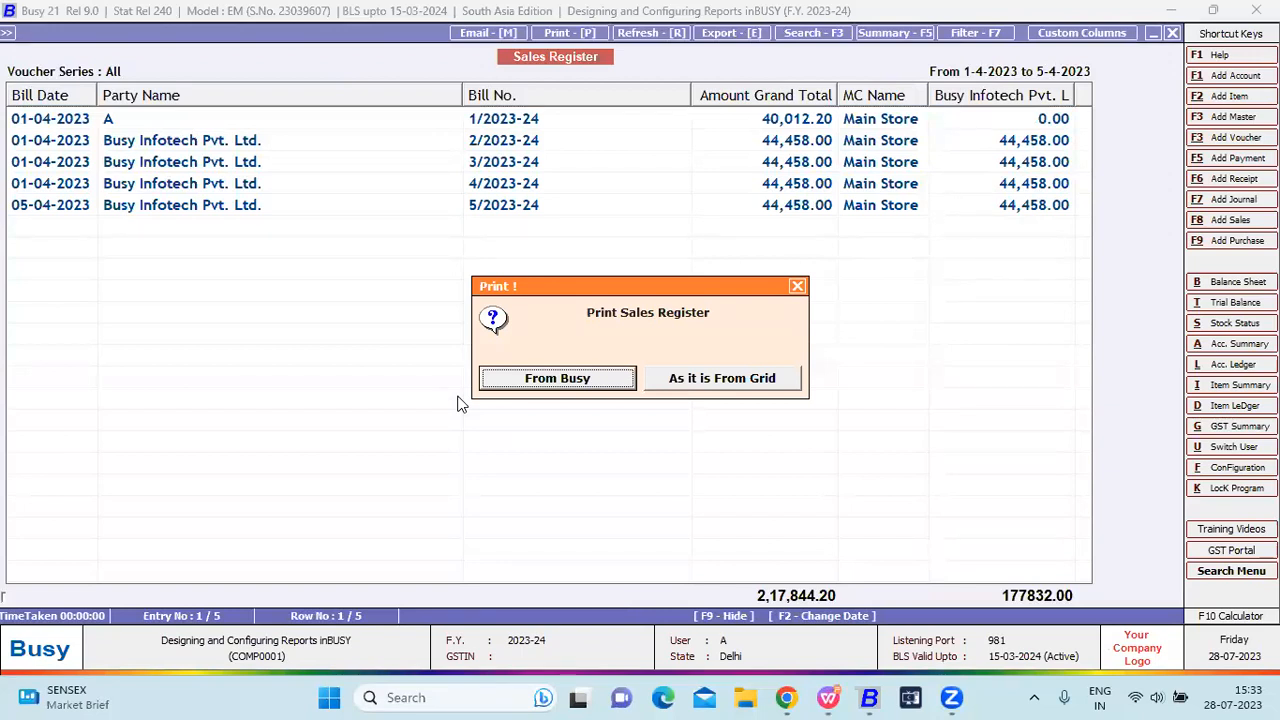
key("Return")
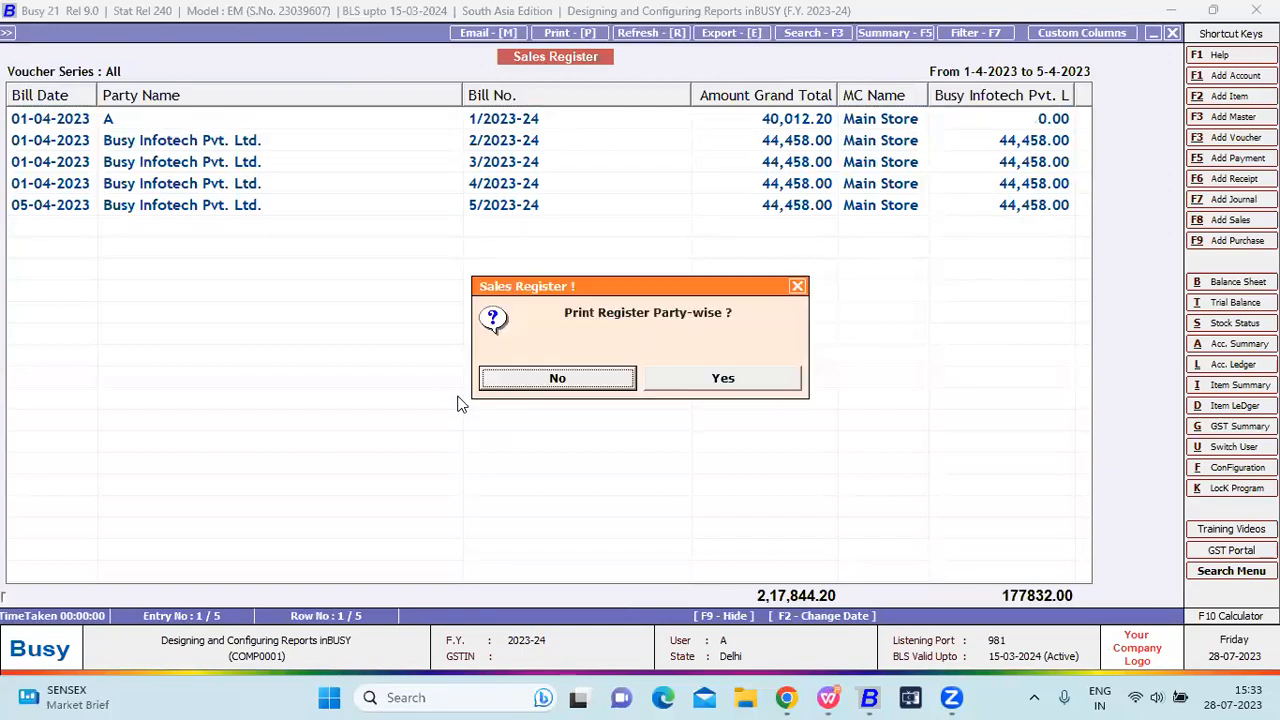
key("Return")
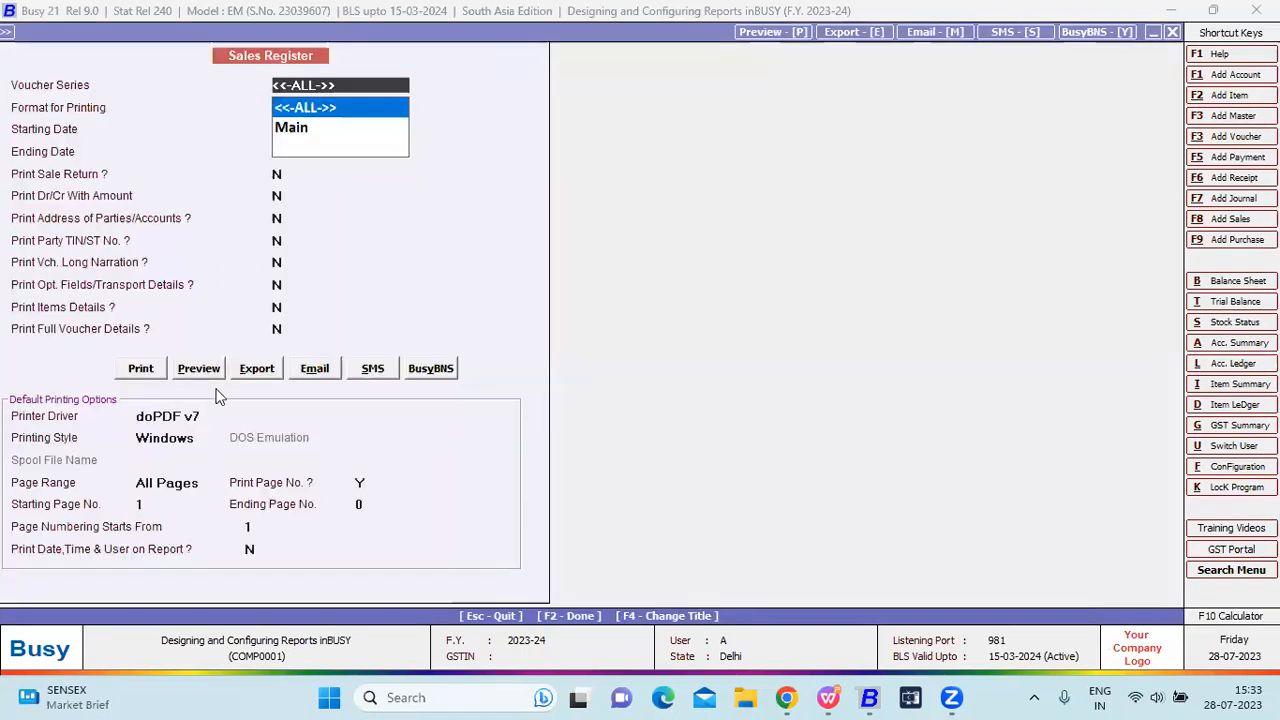
left_click(200, 369)
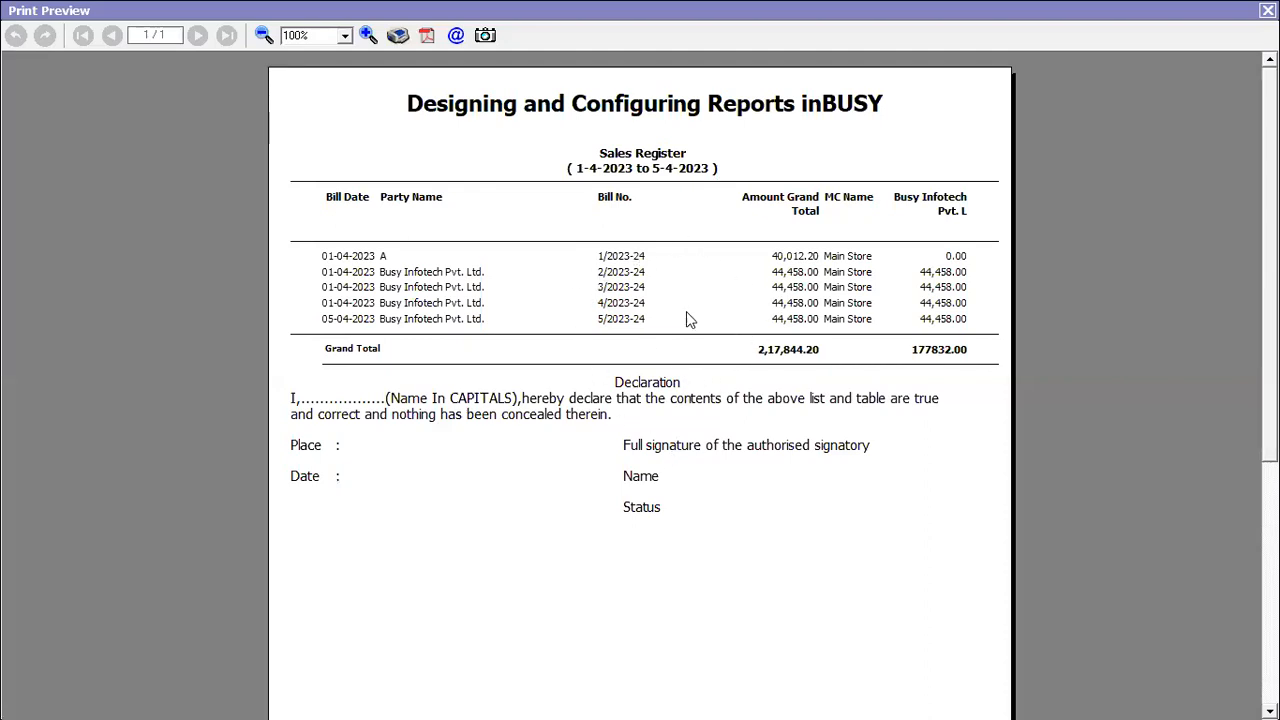
key("Escape")
key("Escape")
key("Escape")
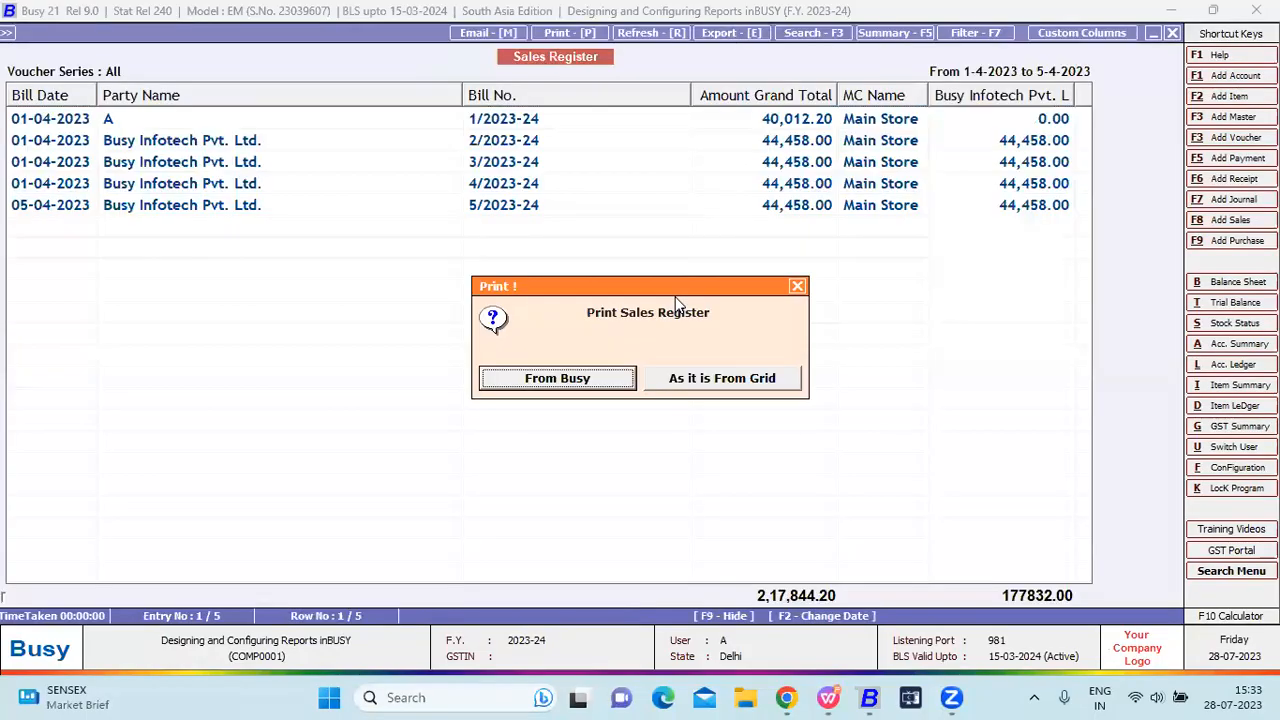
Choose 'As it is From Grid' printing, then cancel the grid print options.
key("Right")
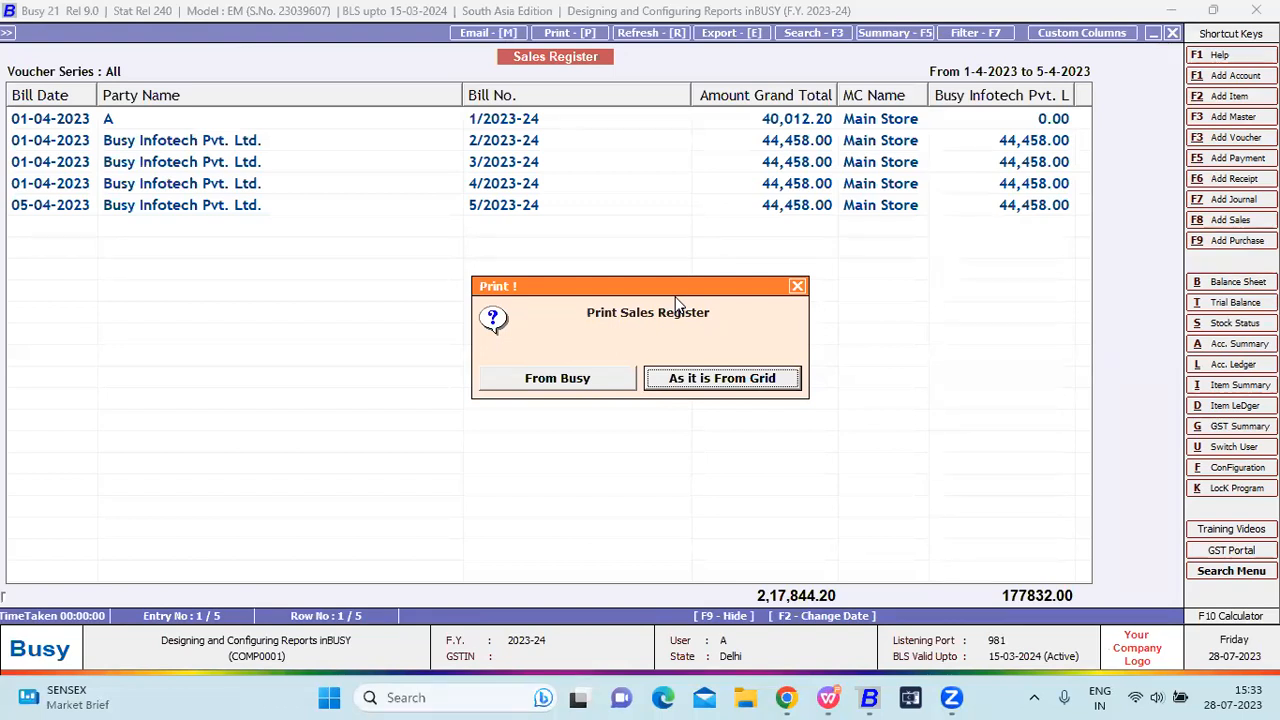
key("Return")
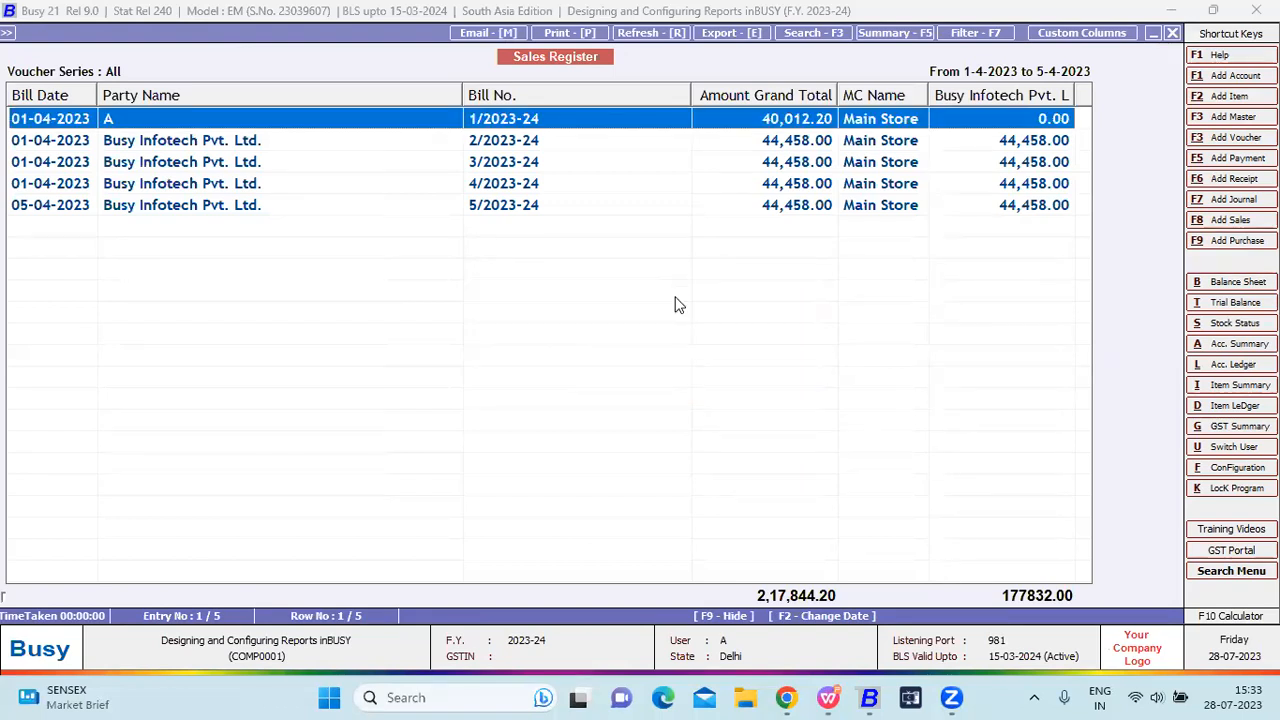
key("Escape")
key("Escape")
Preview the Sales Register as printed from the grid, then return to its settings form.
key("alt+p")
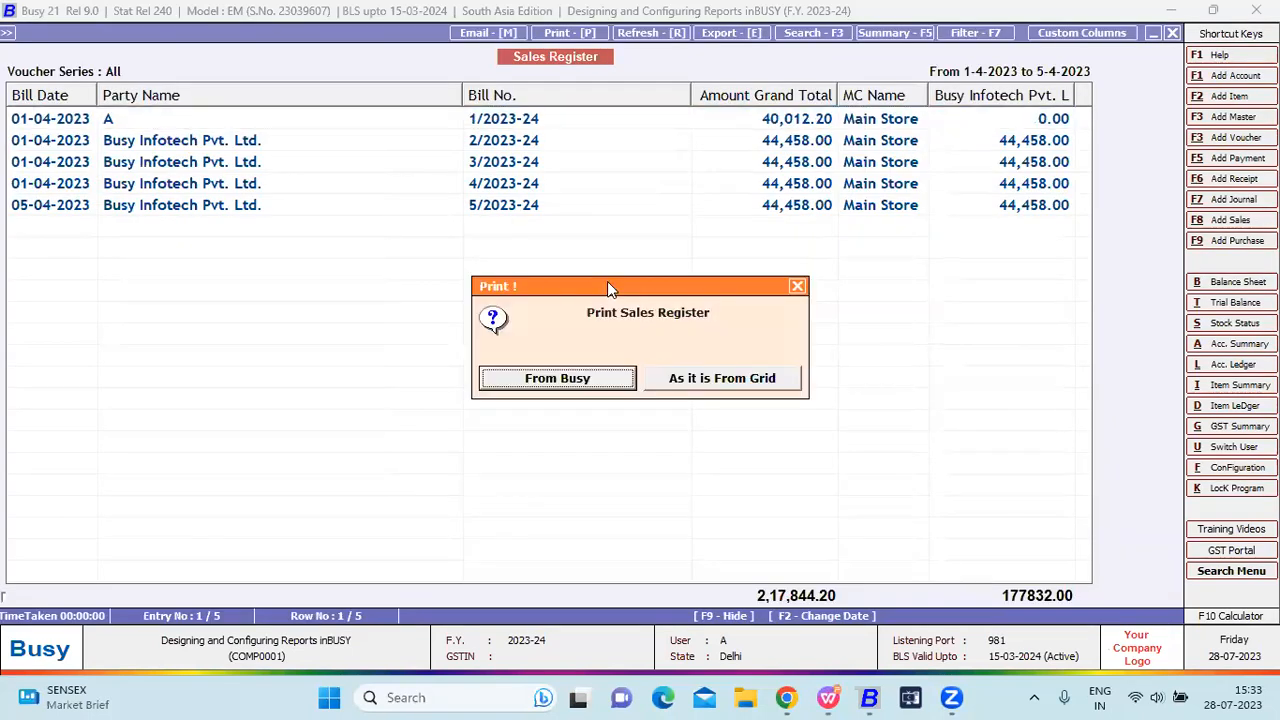
key("Right")
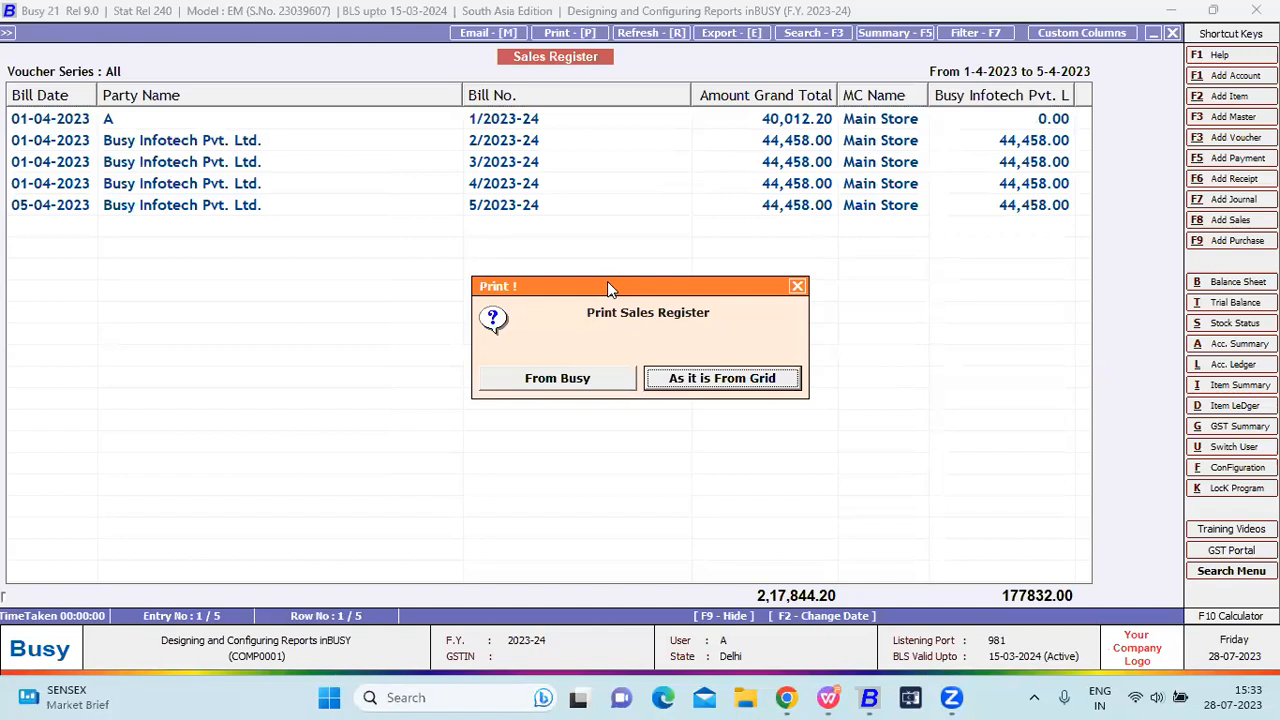
key("Return")
key("Return")
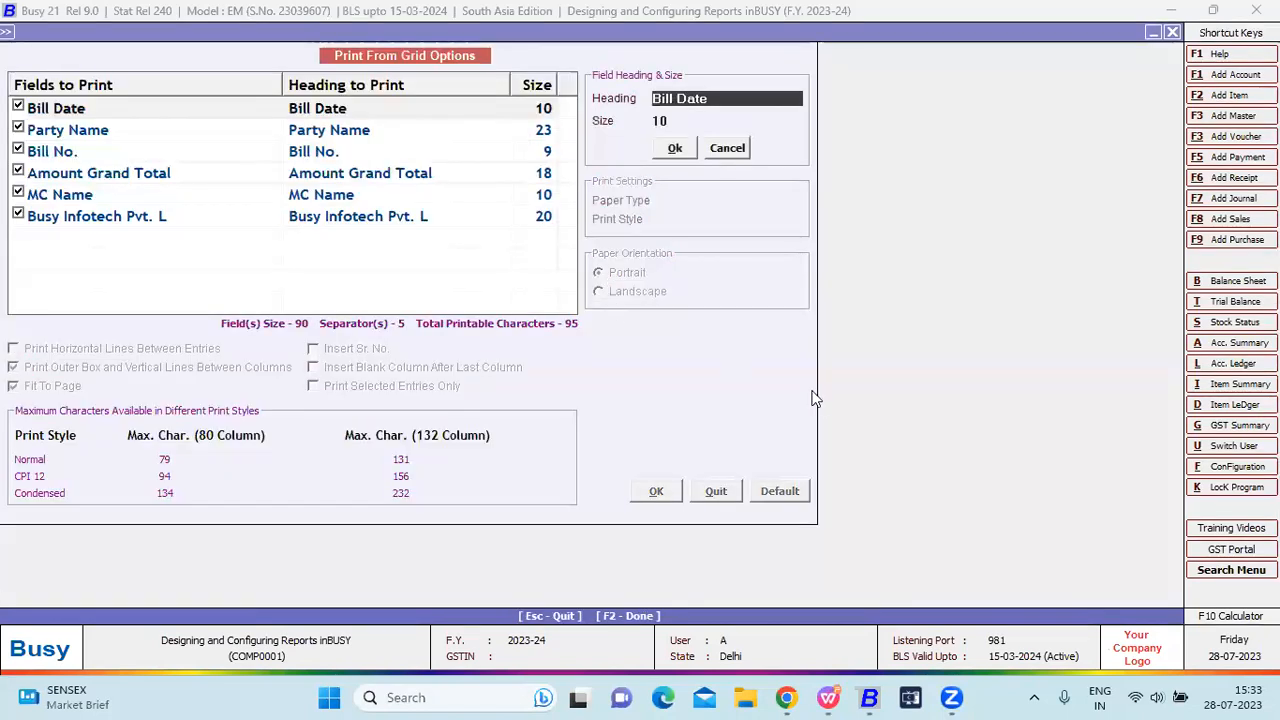
left_click(656, 489)
left_click(656, 489)
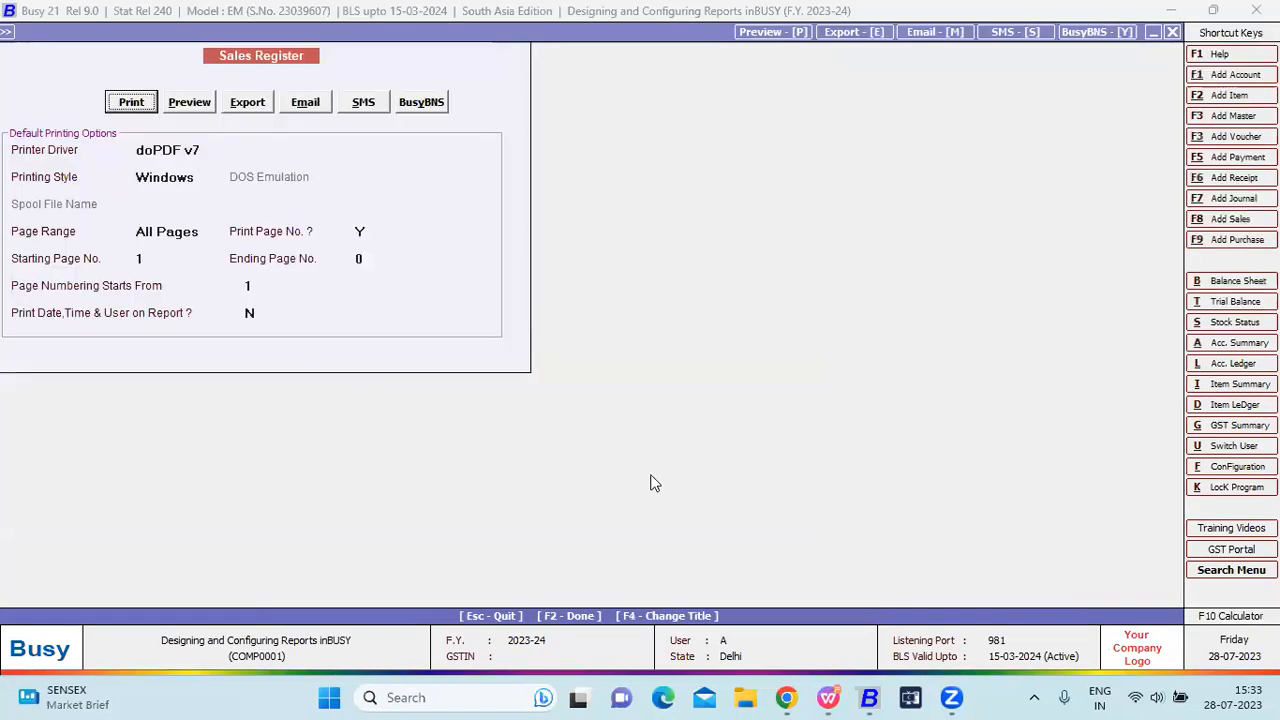
left_click(187, 104)
key("Escape")
key("Escape")
key("Escape")
key("Escape")
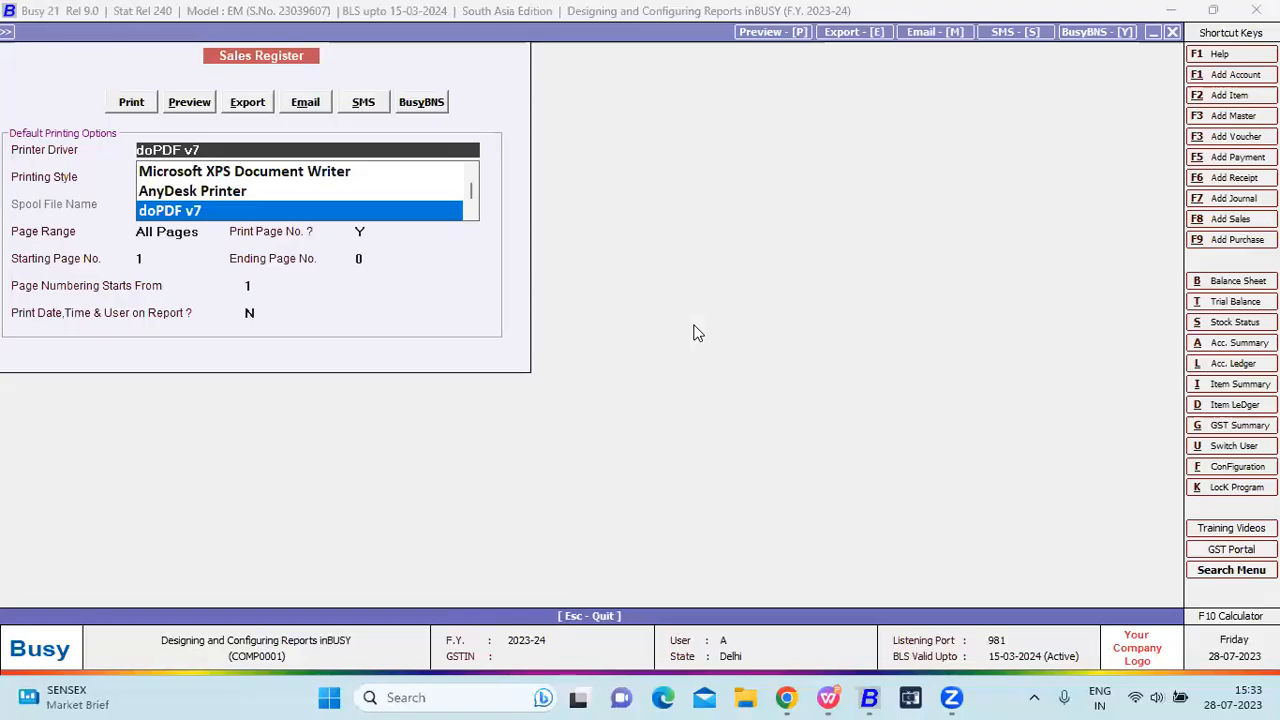
key("Escape")
key("Escape")
key("Escape")
key("Escape")
key("Escape")
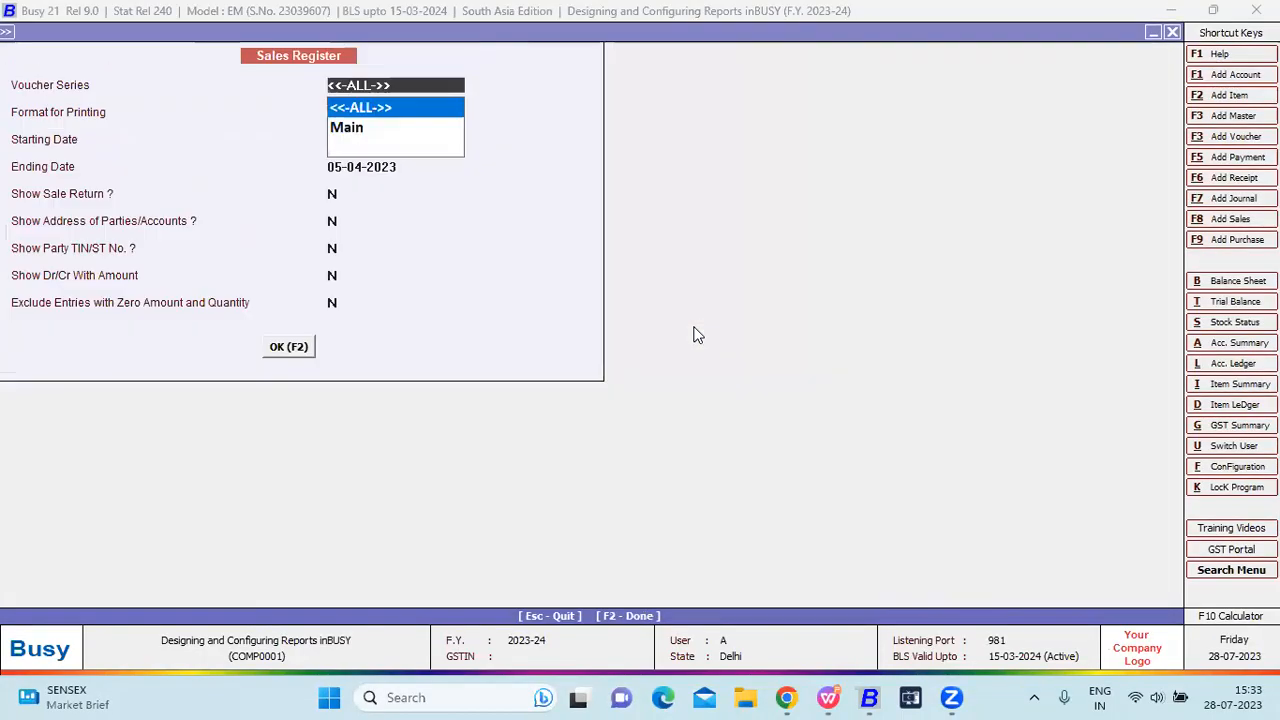
key("Escape")
key("Left")
key("Right")
key("Left")
key("Right")
key("Down")
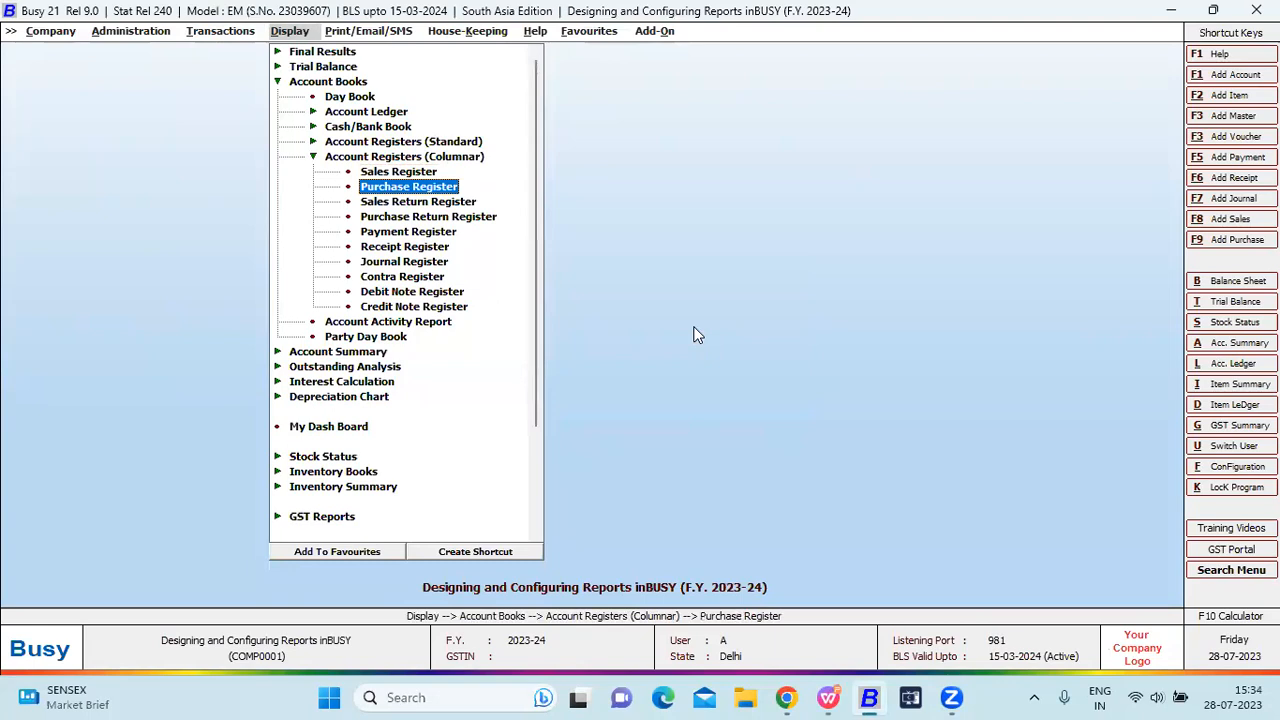
key("Down")
key("Down")
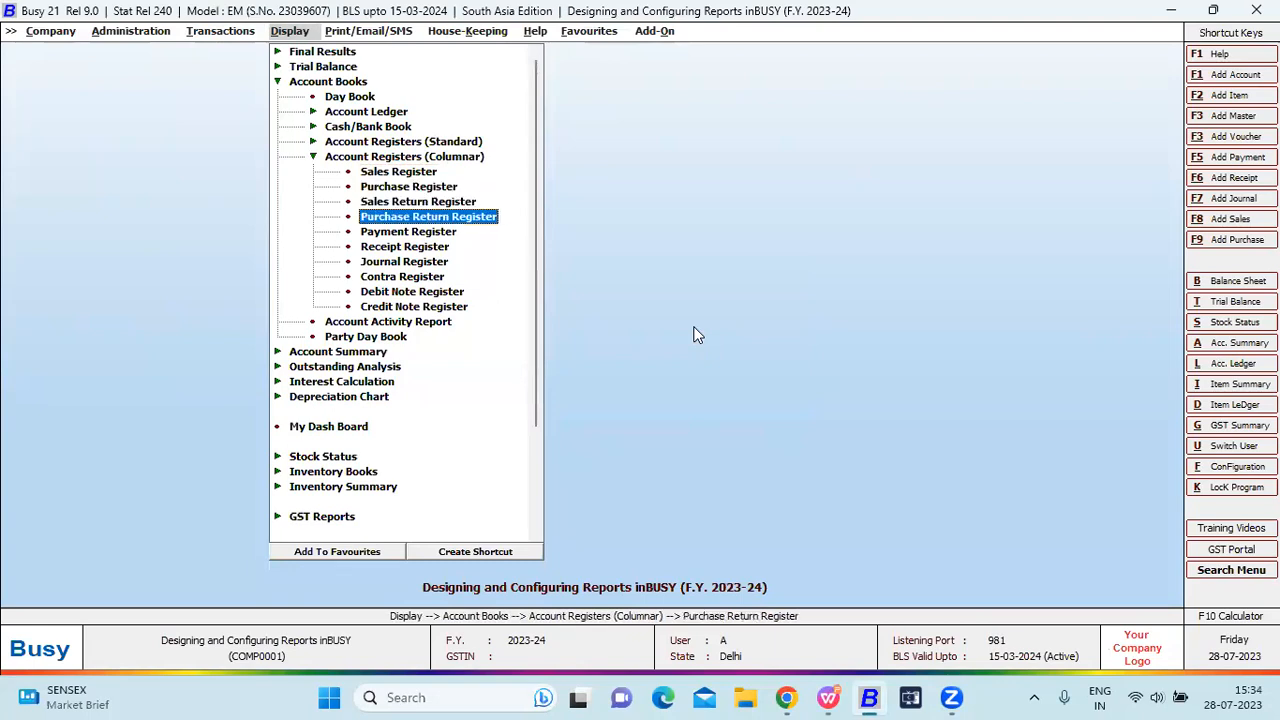
key("Down")
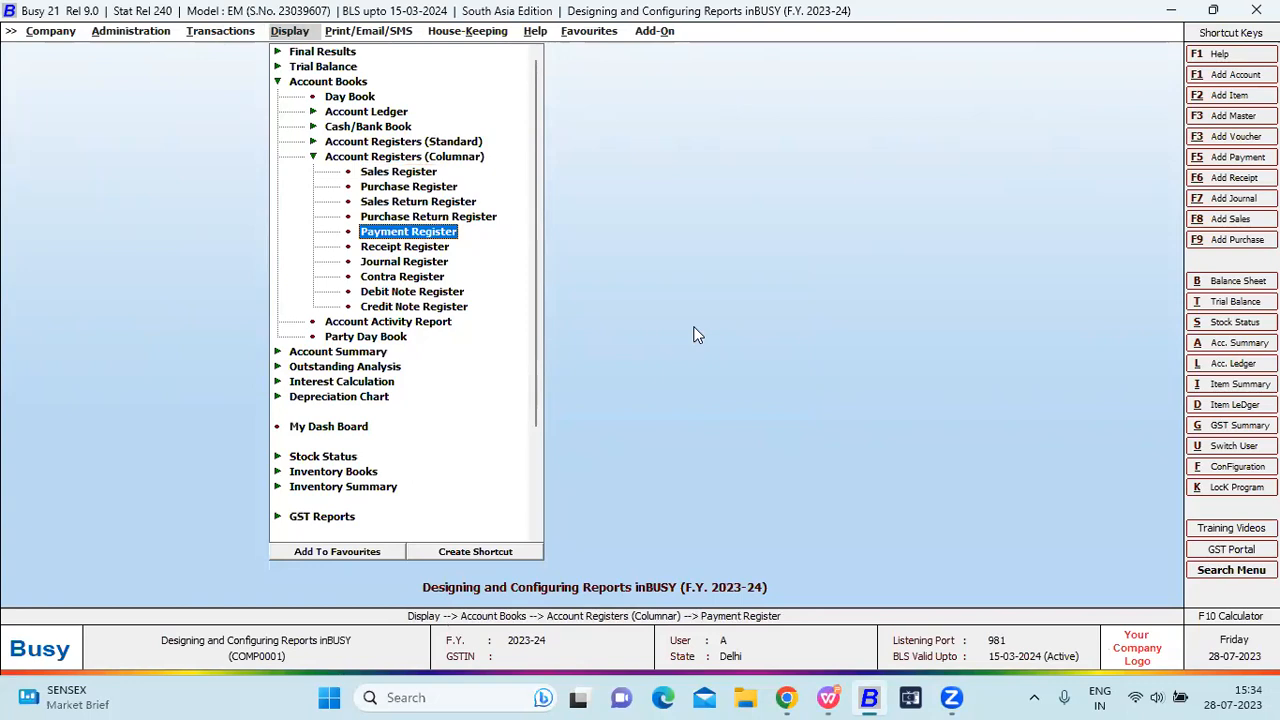
key("Down")
key("Down")
key("Down")
key("Down")
key("Down")
key("Left")
key("Left")
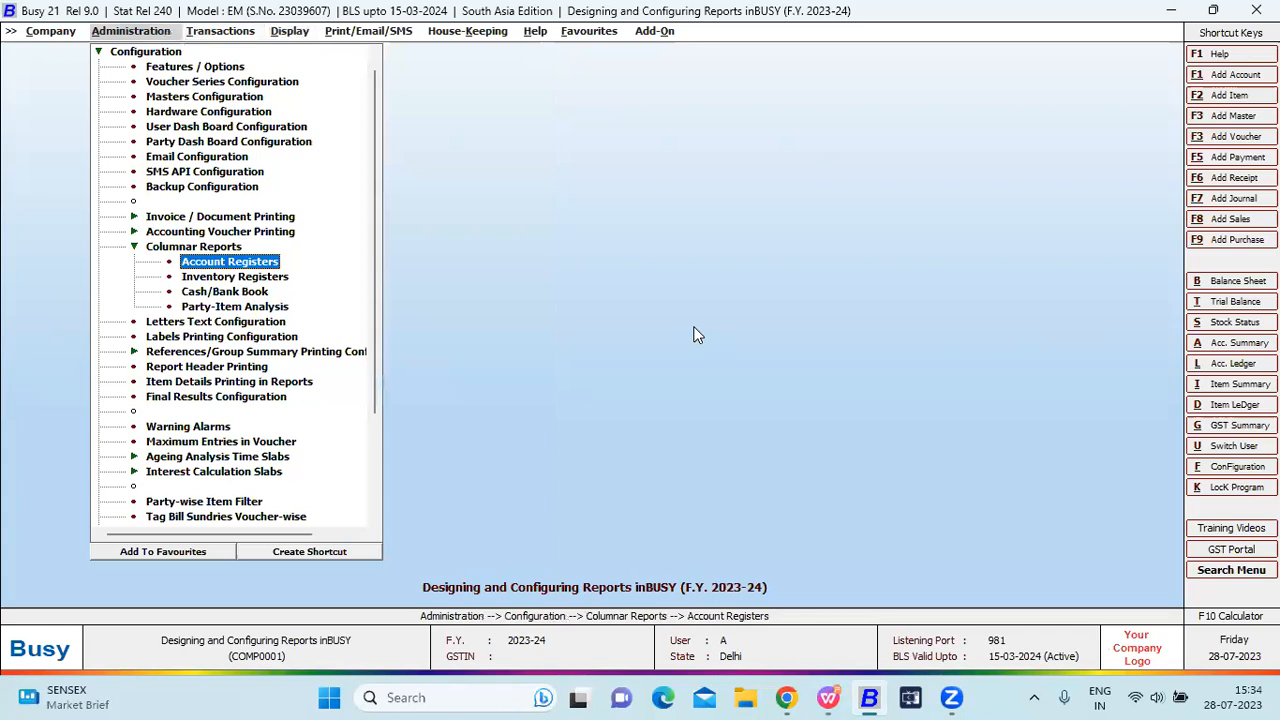
key("Down")
key("Return")
key("Right")
key("Down")
key("Down")
left_click(487, 290)
key("Escape")
key("Return")
left_click(401, 332)
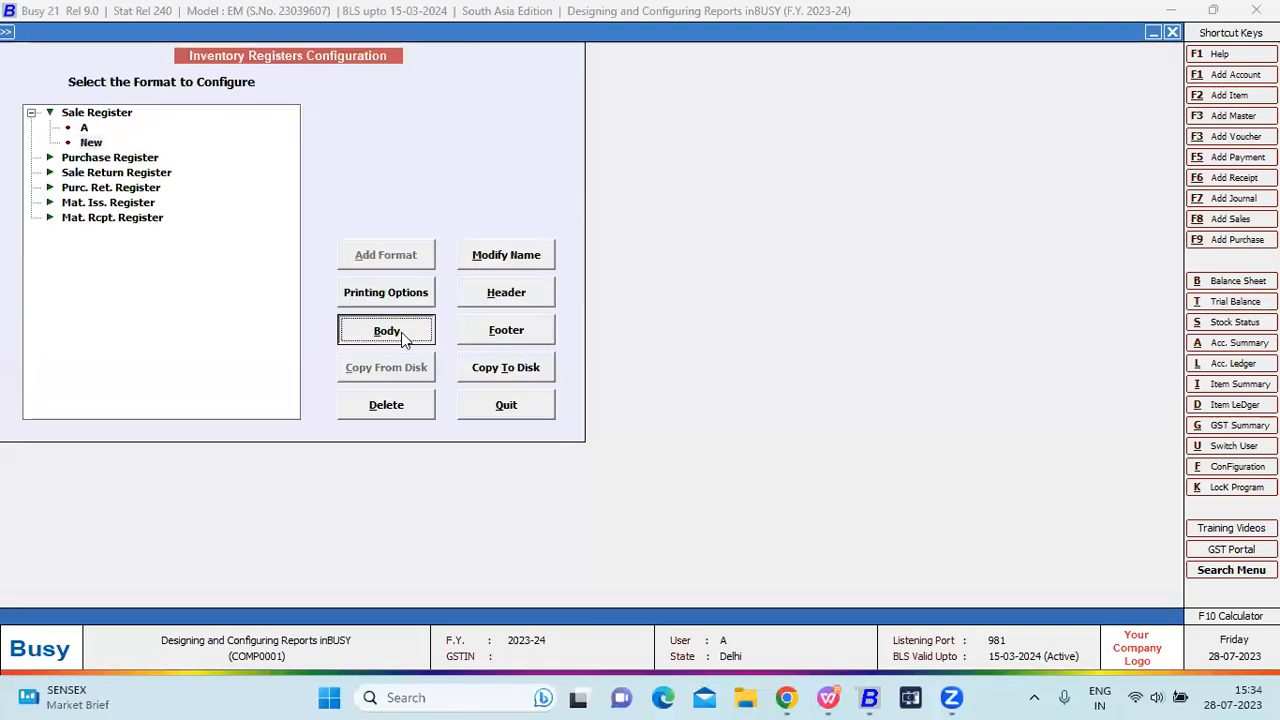
key("Escape")
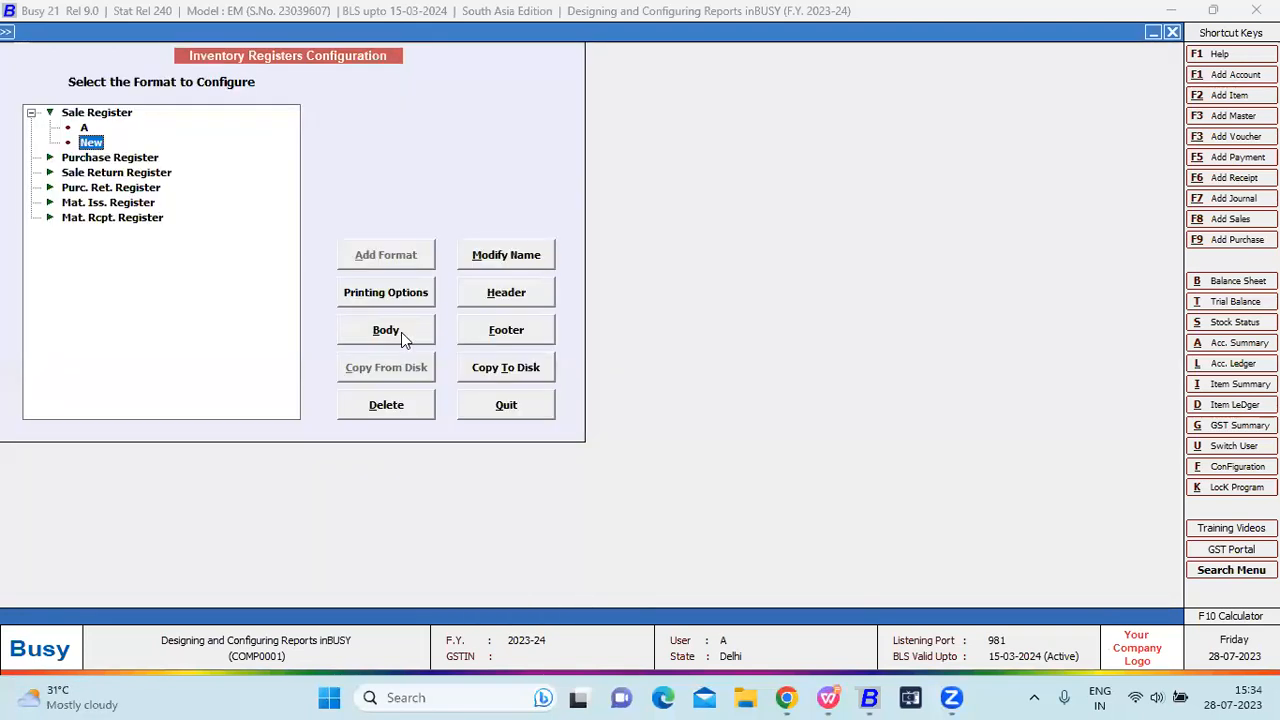
left_click(492, 336)
key("Escape")
key("Escape")
key("Escape")
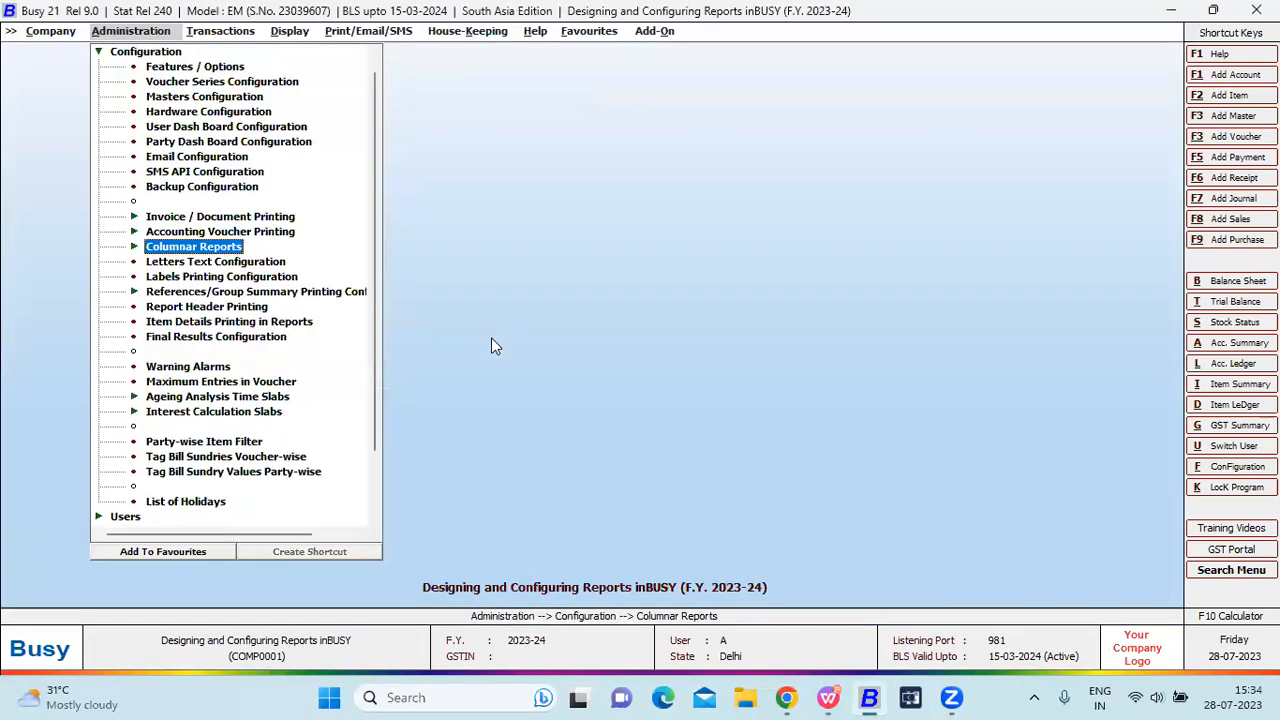
key("Right")
key("Right")
key("Escape")
key("Escape")
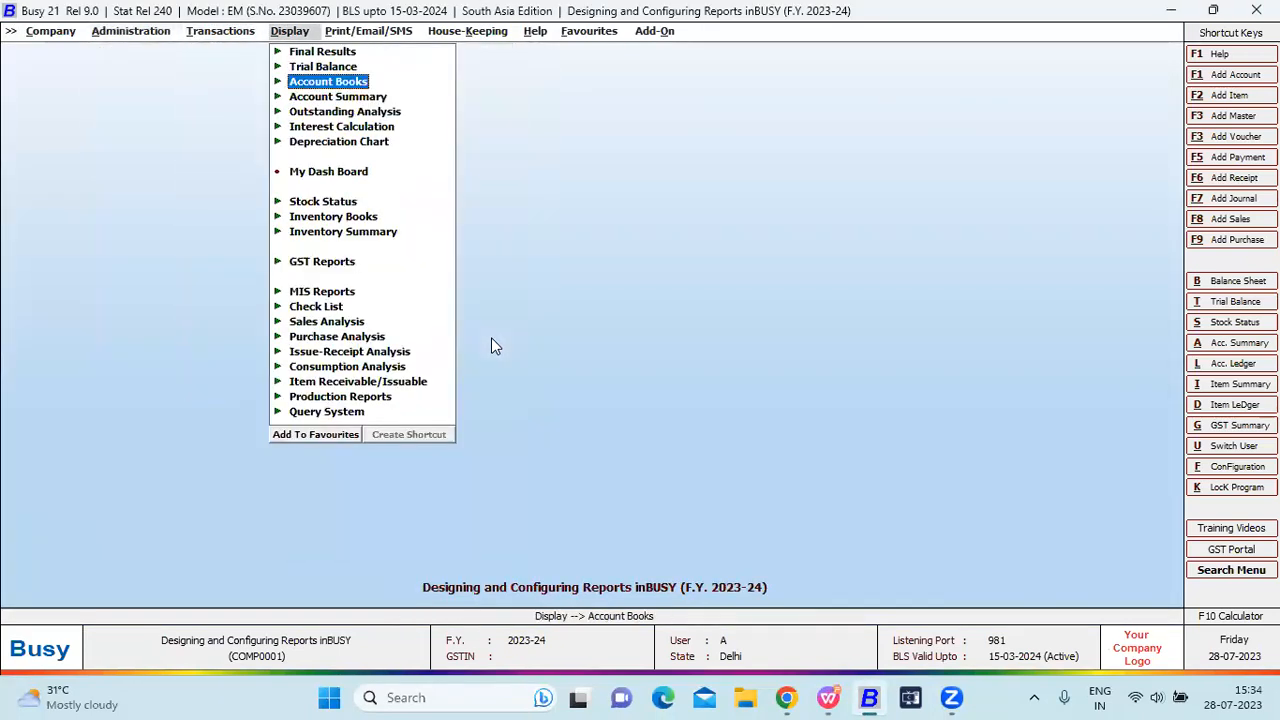
key("Down")
key("Down")
key("Down")
key("Down")
key("Down")
key("Down")
key("Down")
key("Down")
key("Down")
key("Down")
key("Down")
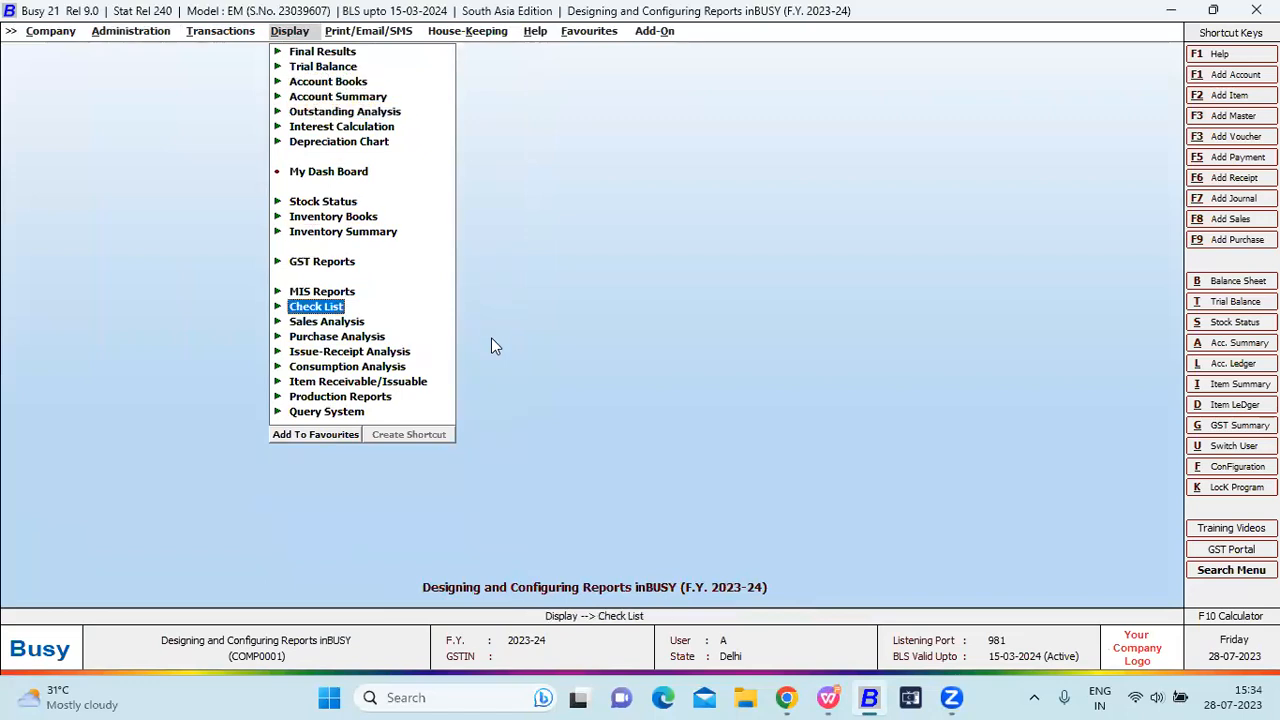
key("Up")
key("Up")
key("Up")
key("Up")
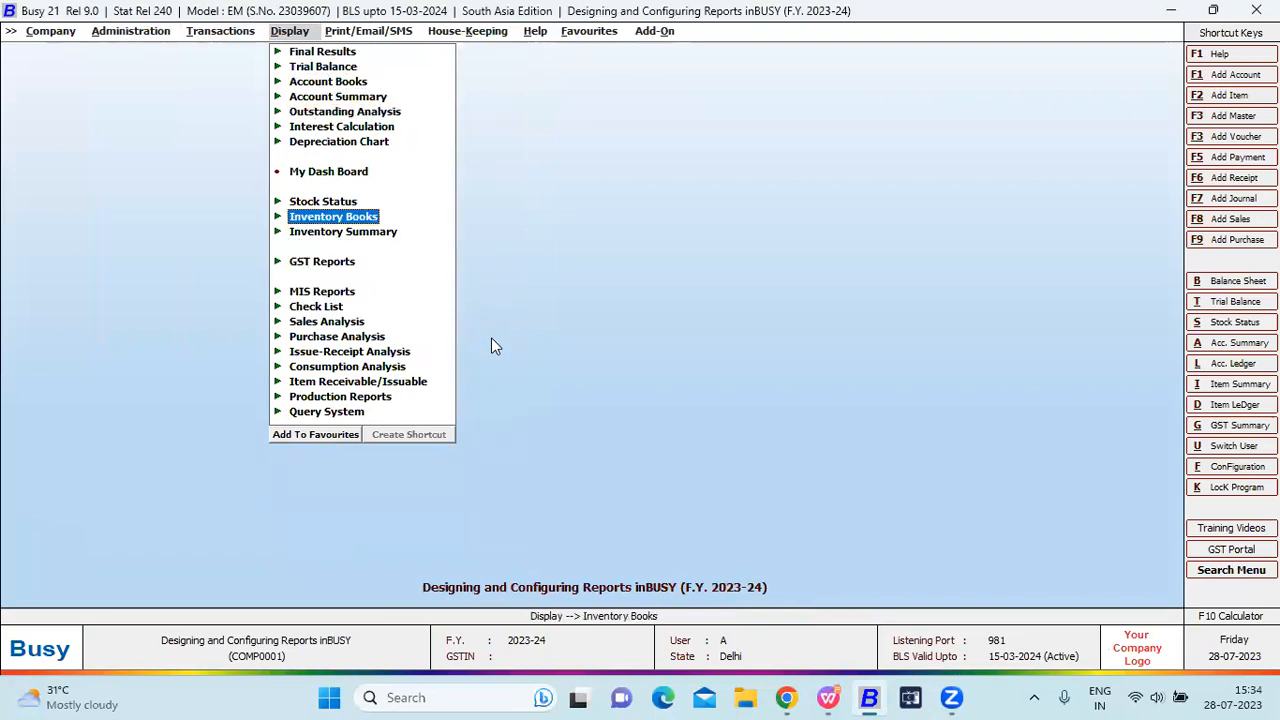
key("Right")
key("Down")
key("Down")
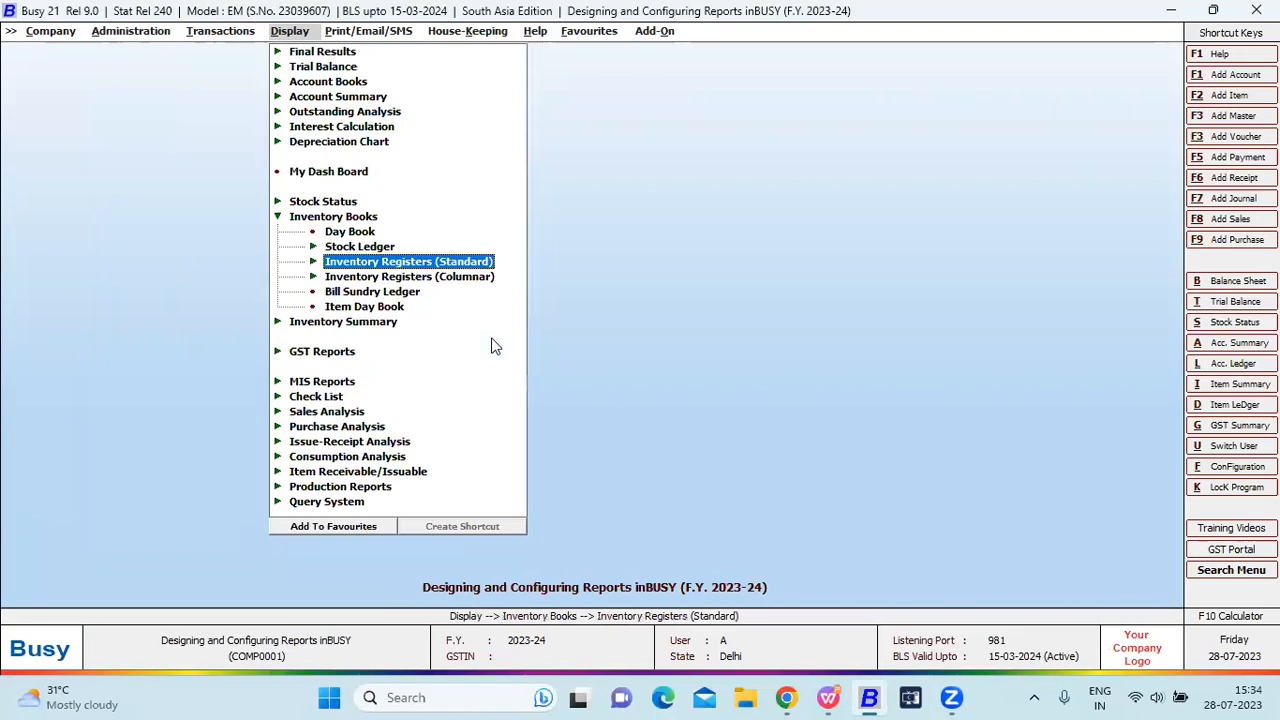
key("Down")
key("Right")
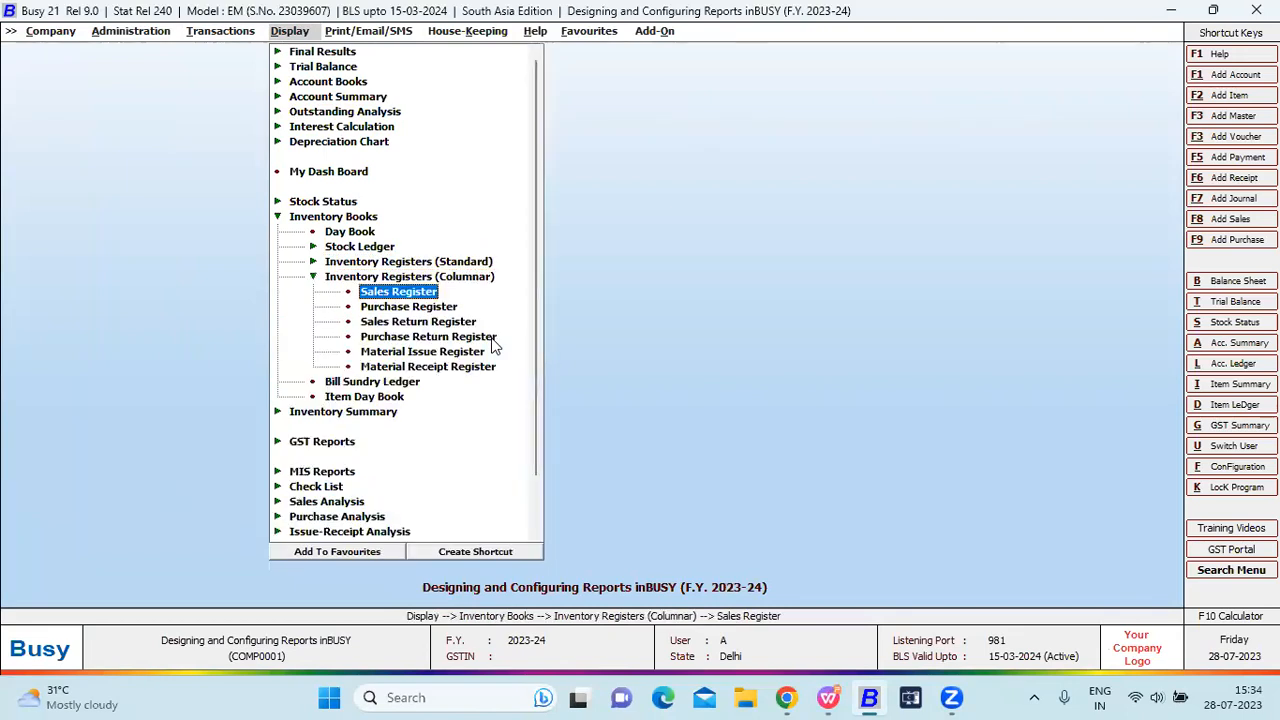
key("Return")
key("Return")
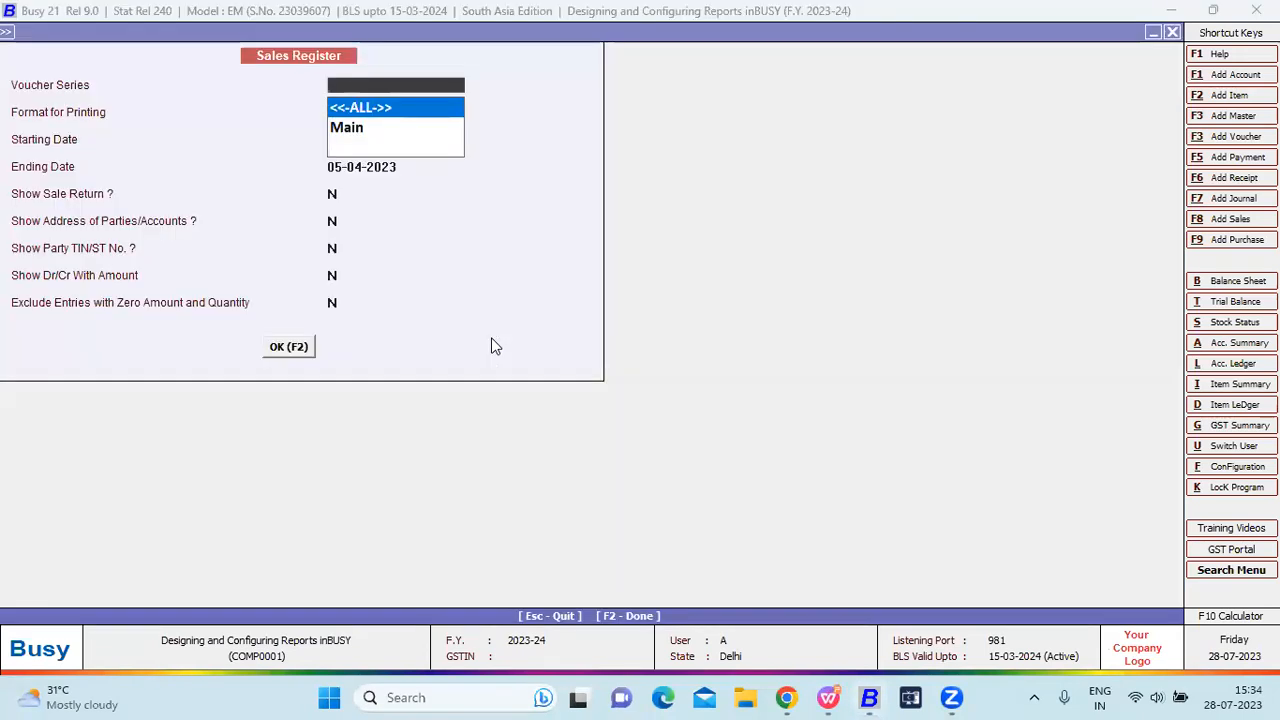
Show the Sales Register in New format and preview its printout from Busy's own layout.
key("Return")
key("Down")
key("Return")
key("Return")
key("Return")
key("Return")
key("Return")
key("Return")
key("Return")
key("Return")
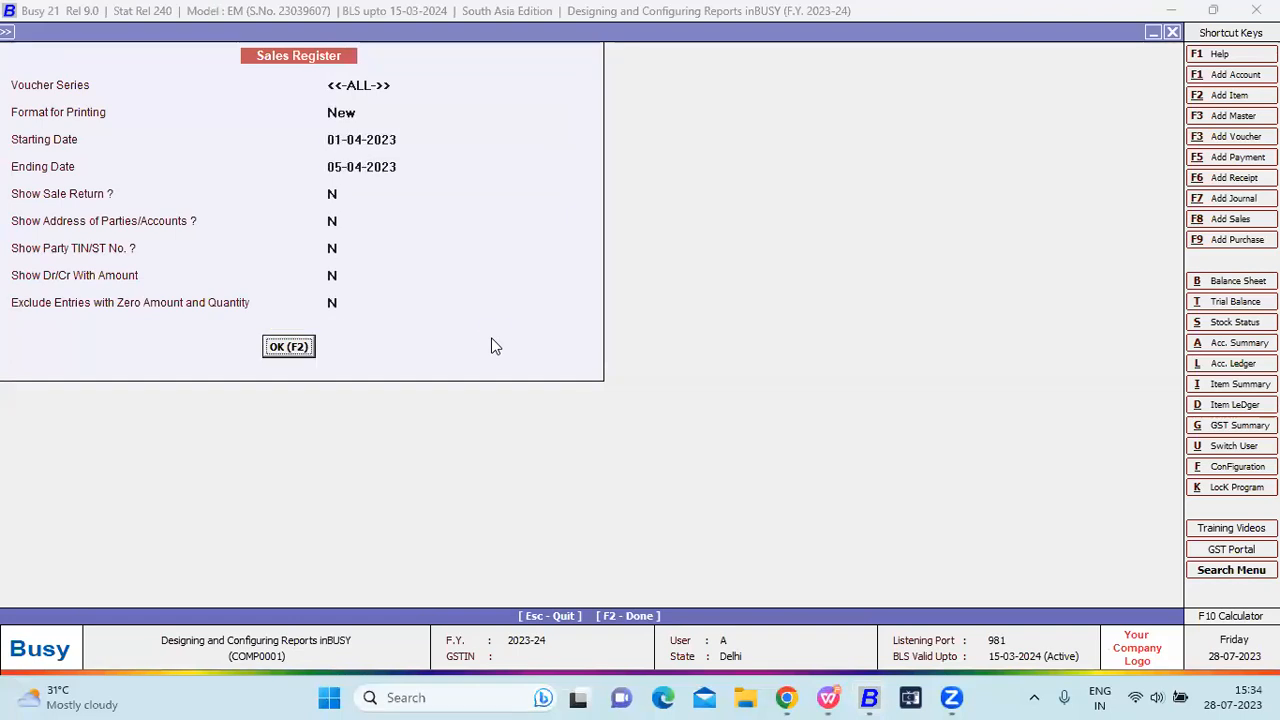
key("Return")
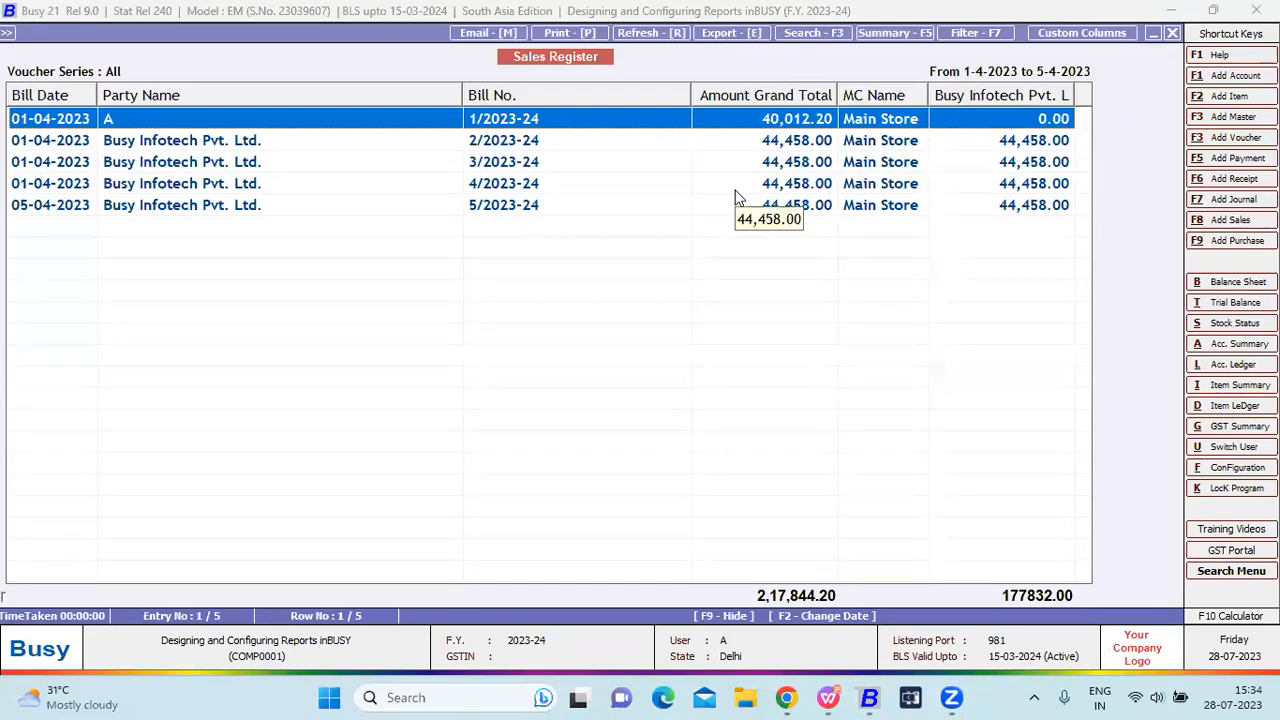
key("alt+p")
key("Return")
key("Return")
left_click(207, 376)
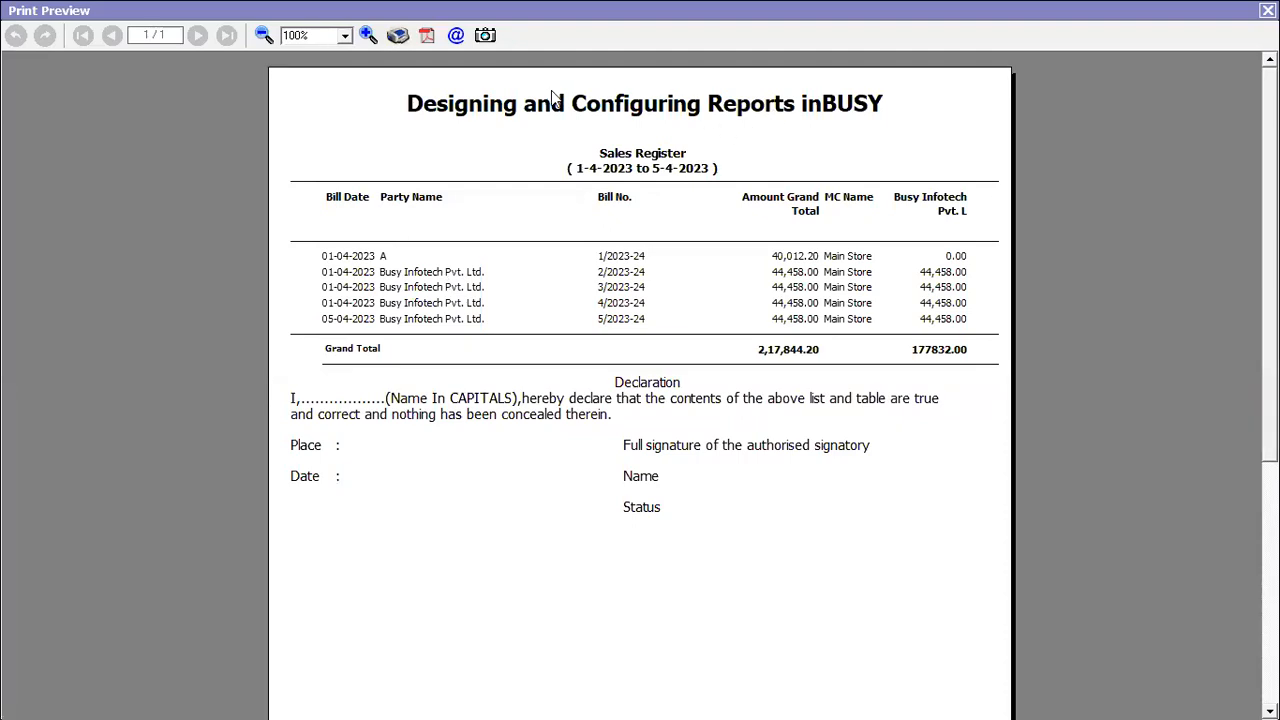
key("Escape")
key("Escape")
key("Escape")
key("Escape")
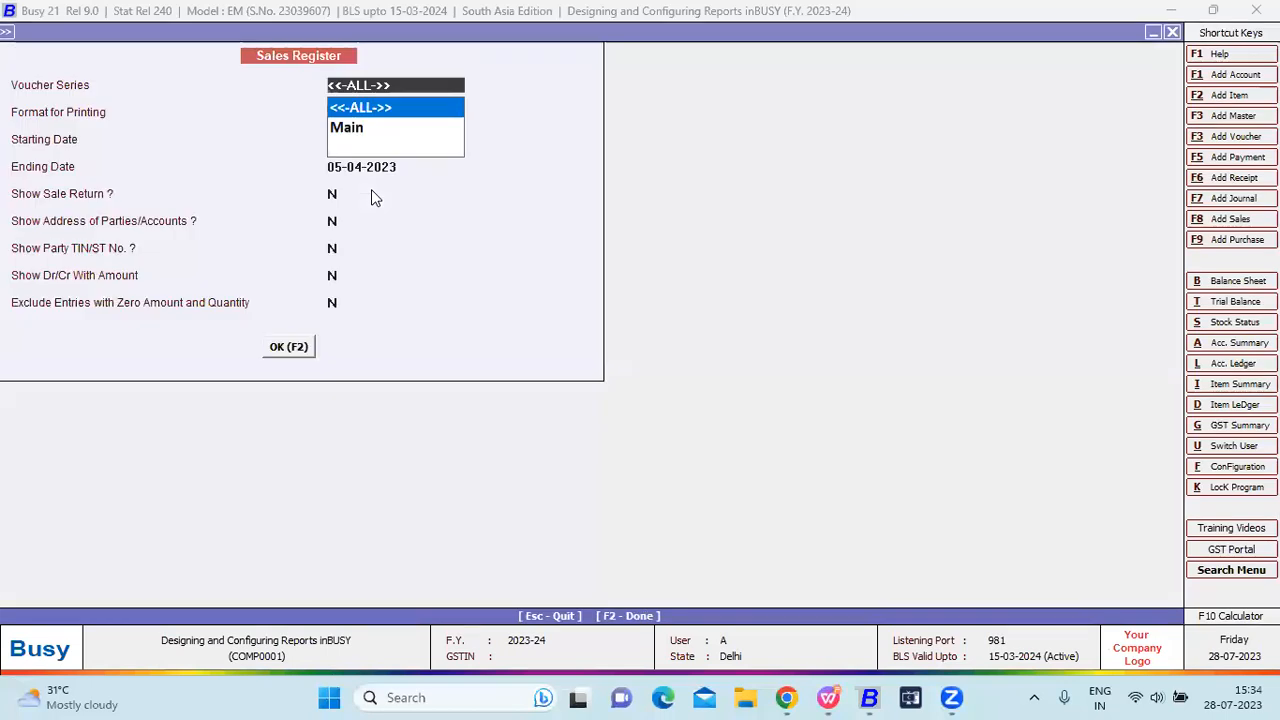
Expand Administration > Configuration > Columnar Reports to list its register configurations.
key("Left")
key("Left")
key("Down")
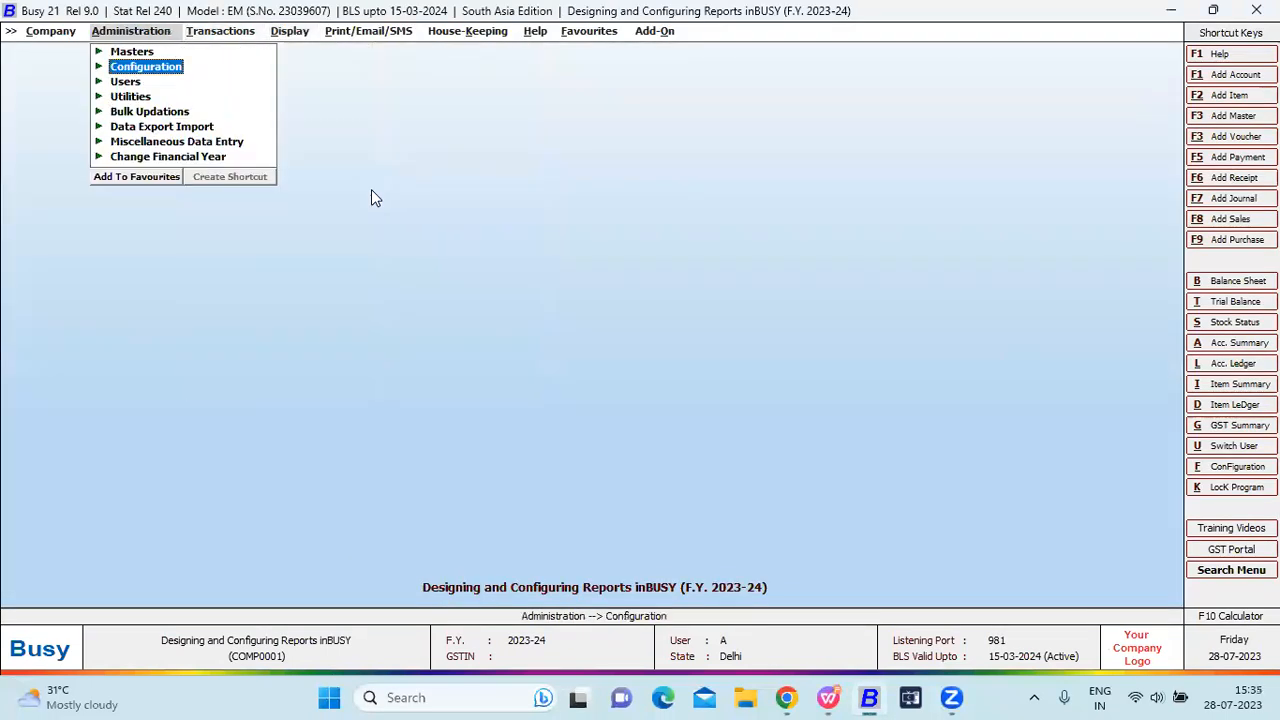
key("Return")
key("c")
key("Return")
key("Down")
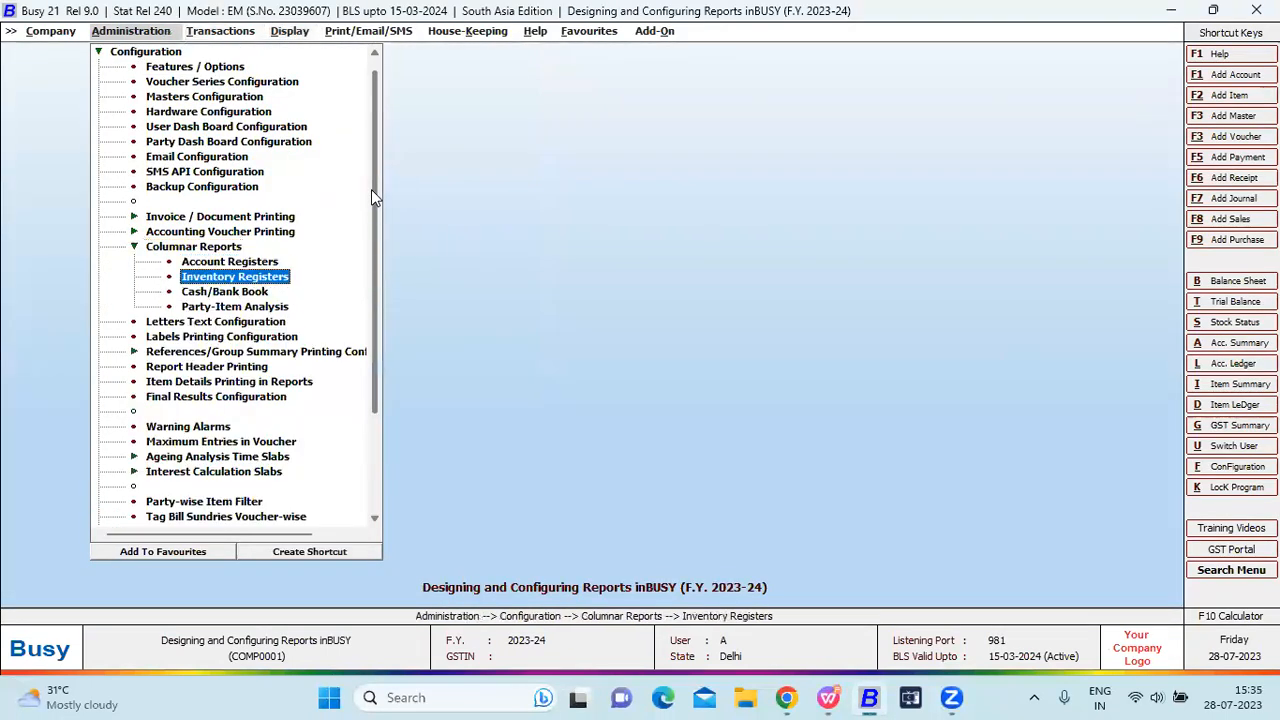
key("Up")
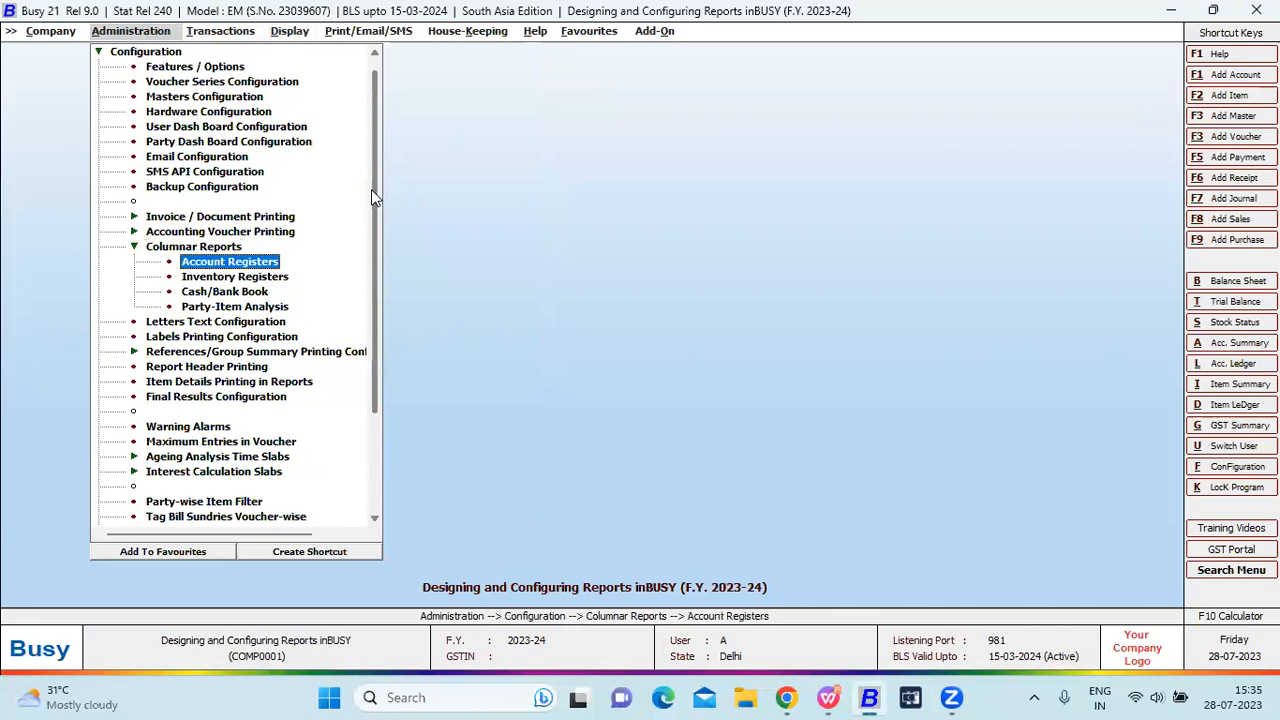
key("Down")
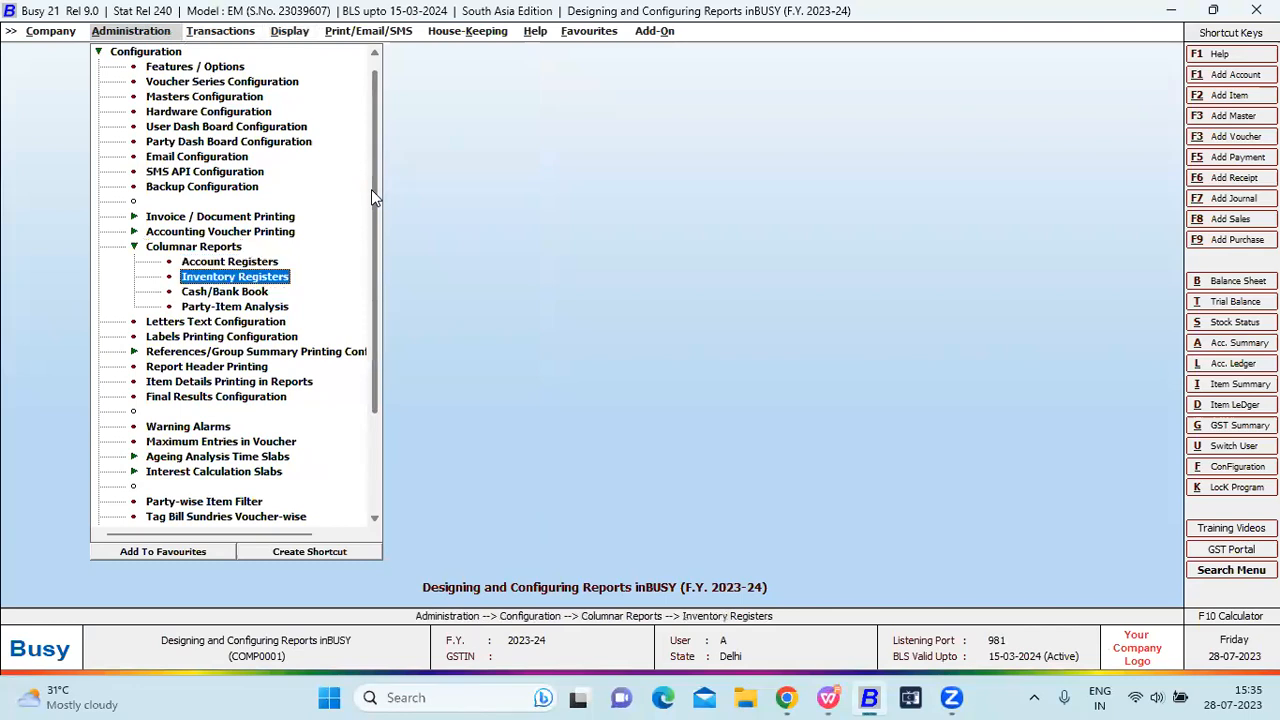
key("Down")
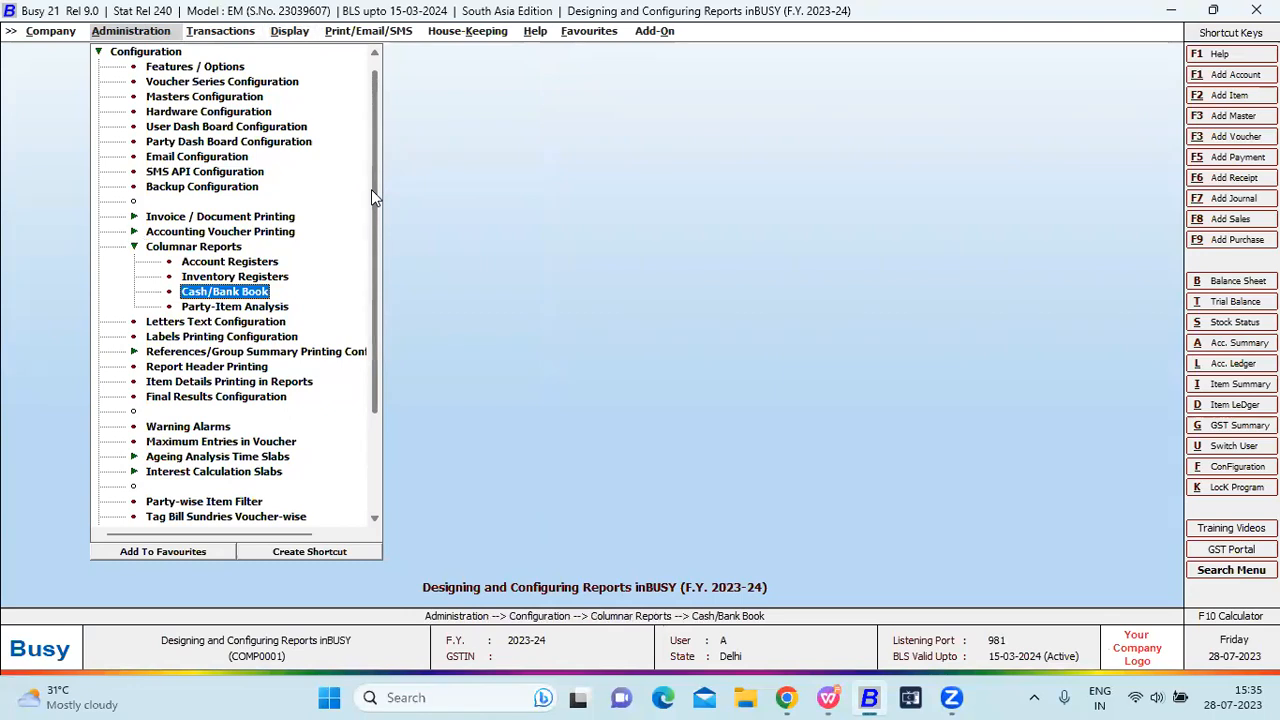
key("Return")
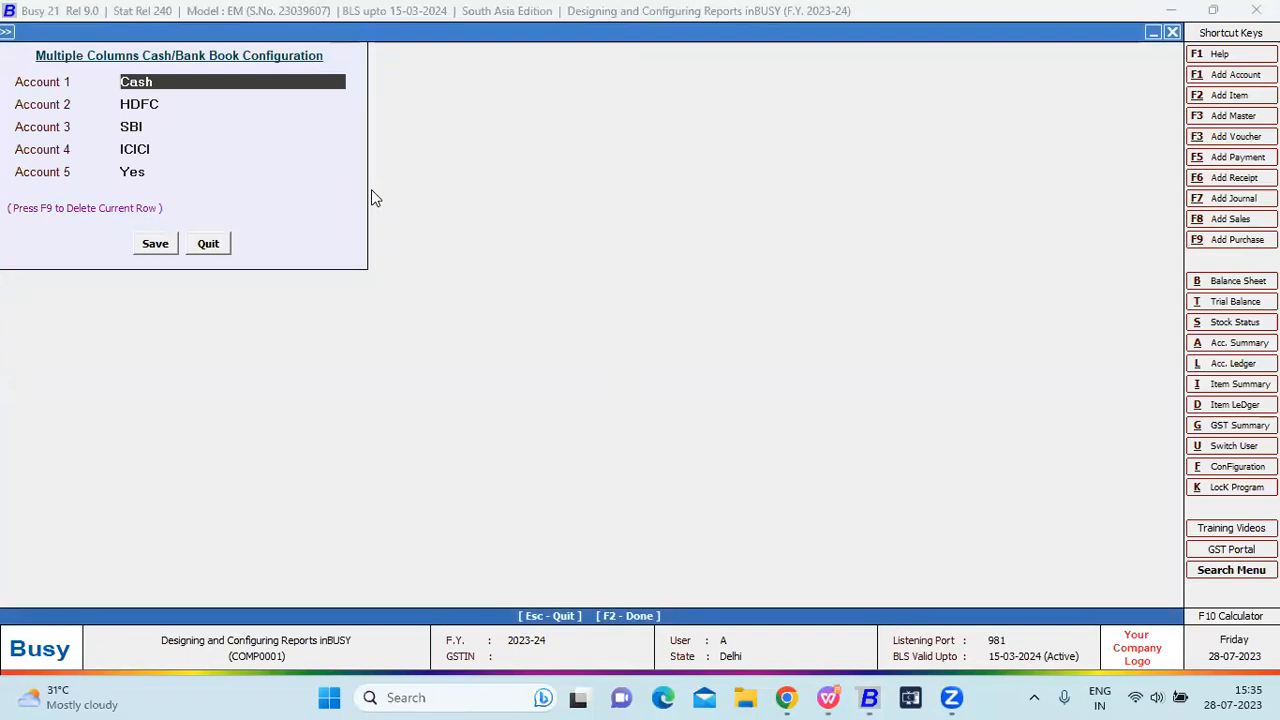
type("cash")
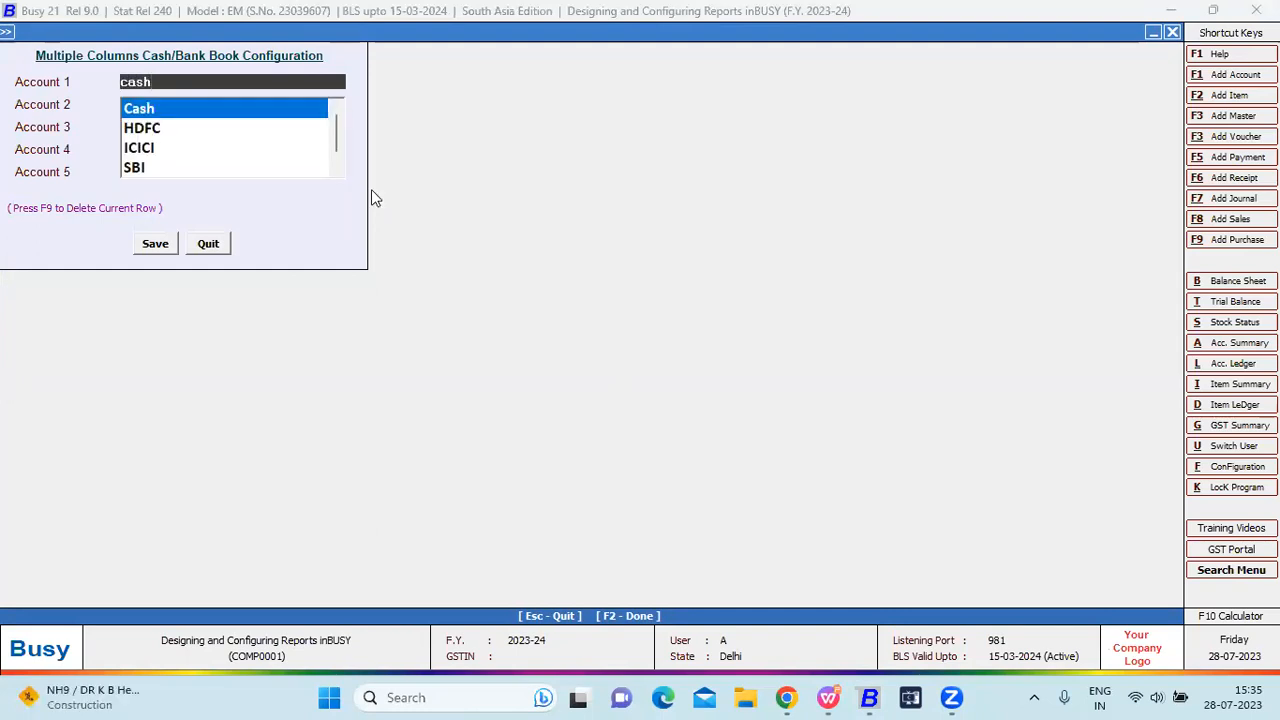
key("Return")
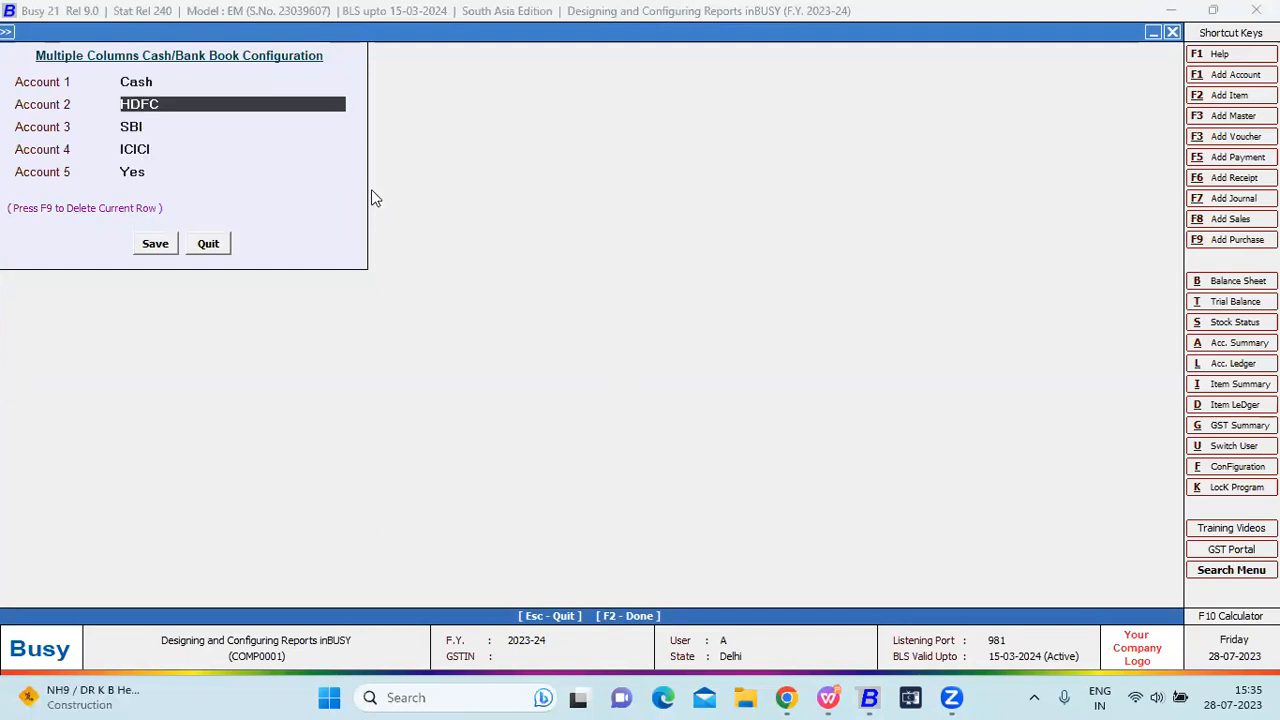
type("cash")
key("Return")
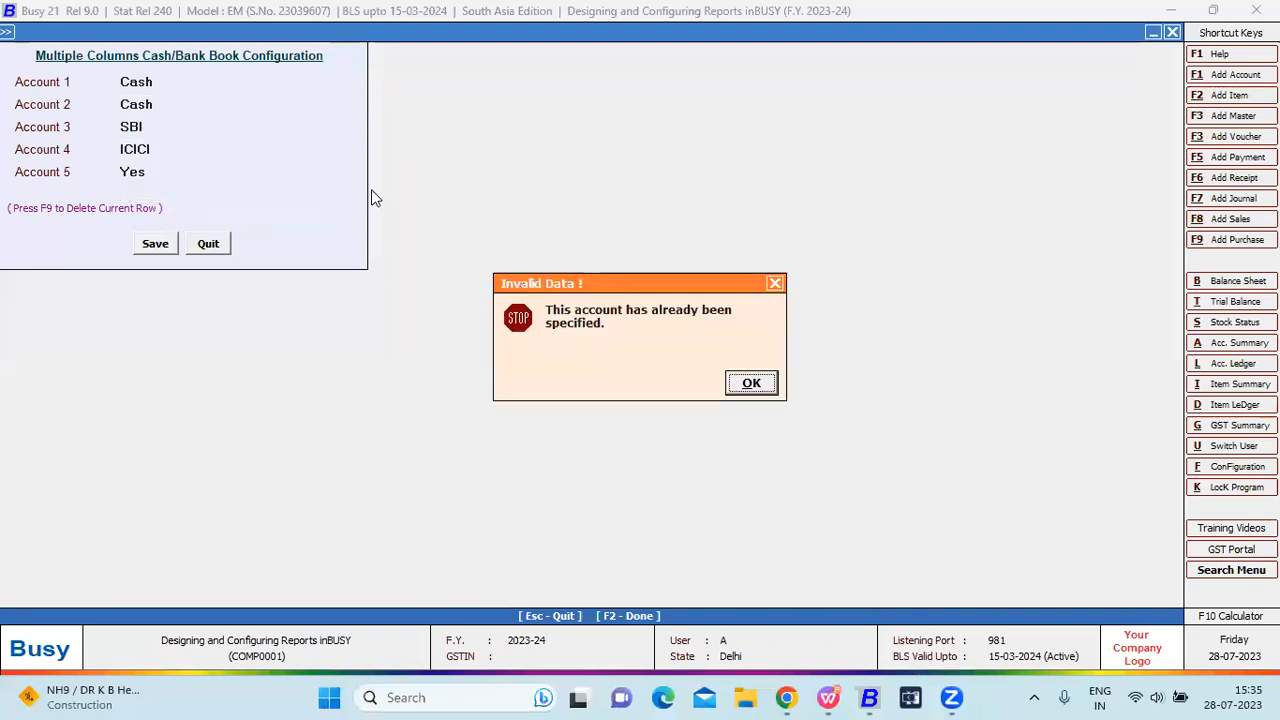
key("Return")
key("Escape")
key("Escape")
key("Return")
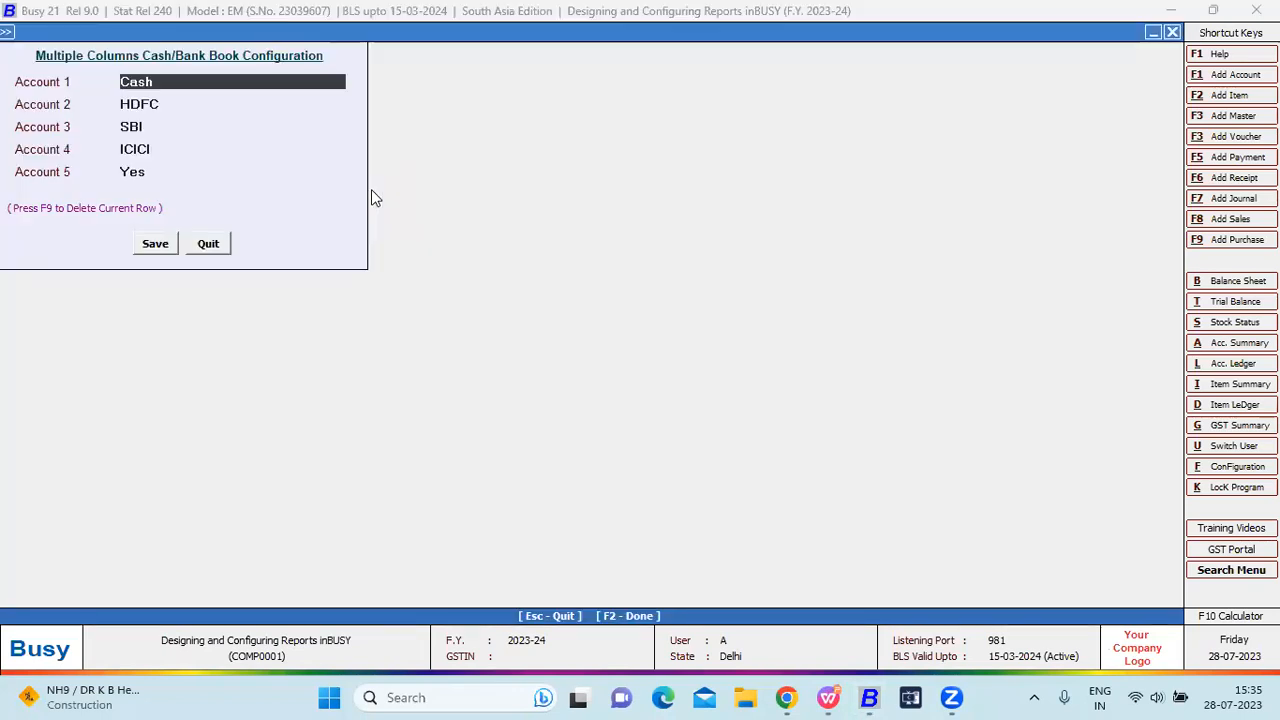
key("Return")
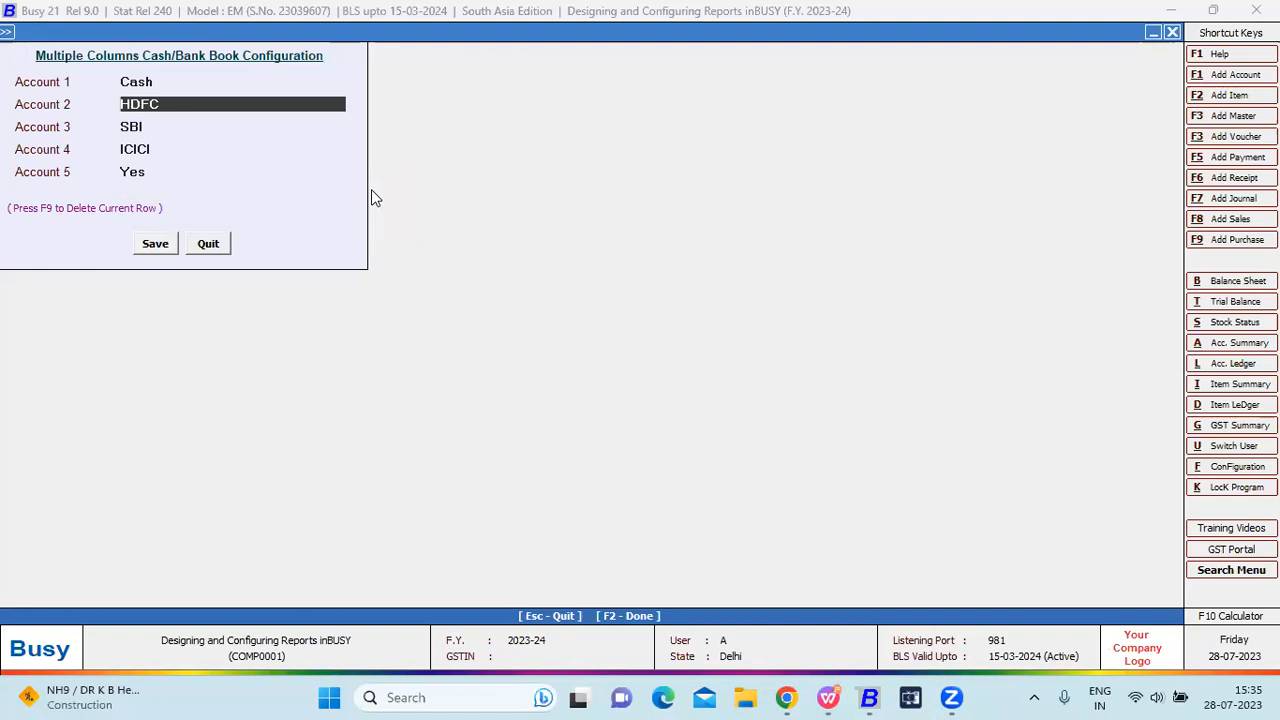
key("Return")
key("Return")
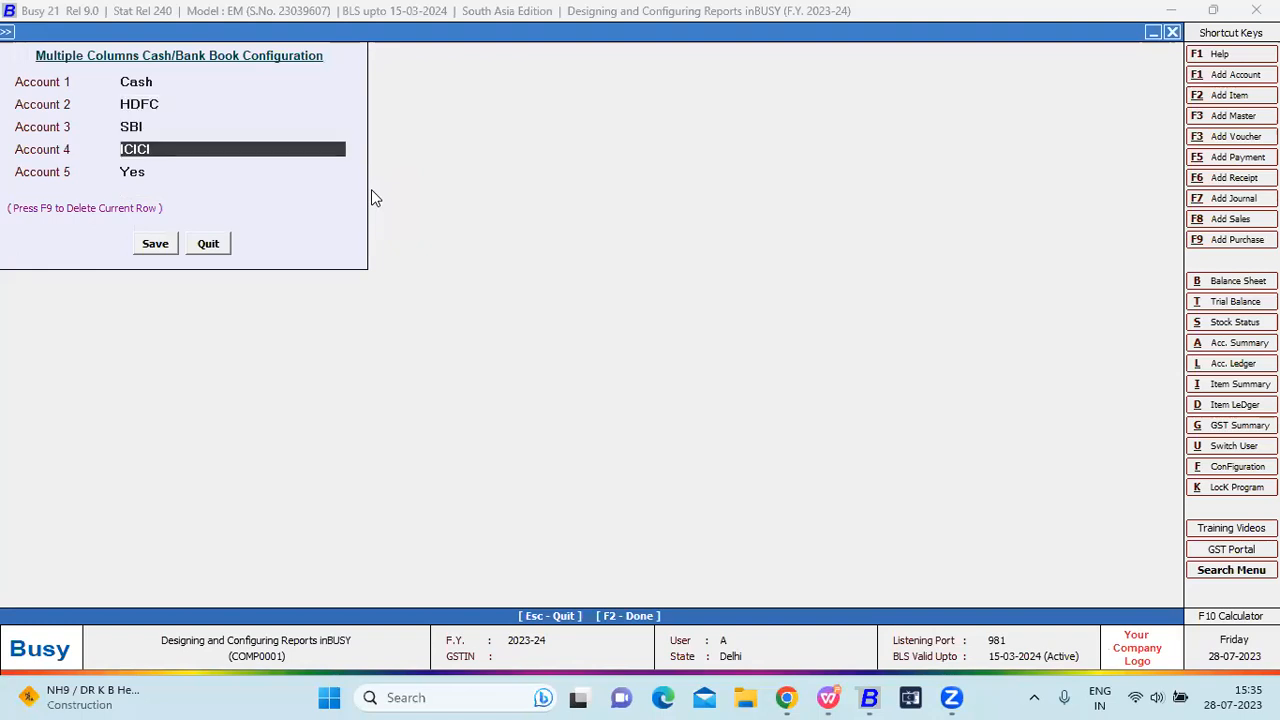
key("Return")
key("Return")
key("Return")
Open the Multiple Column Cash/Bank Book options under Display > Account Books.
key("Escape")
key("Right")
key("Right")
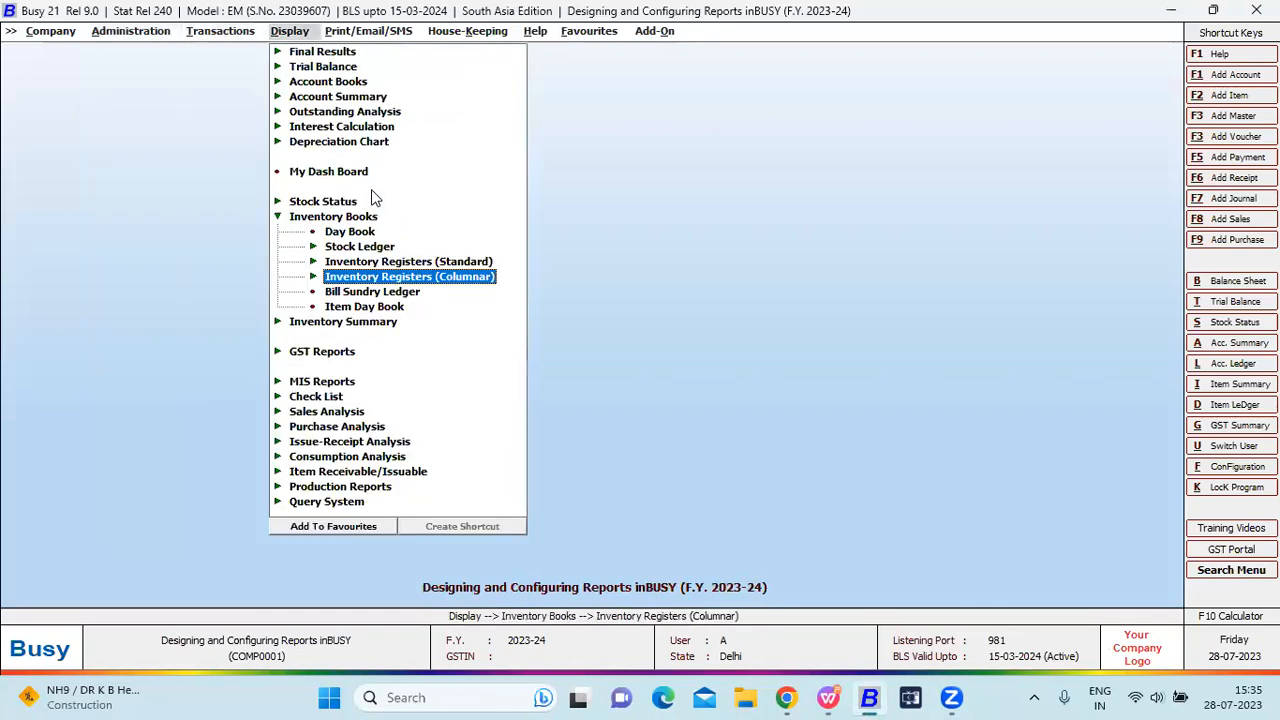
key("Escape")
key("Escape")
key("Down")
key("Down")
key("Up")
key("Up")
key("Up")
key("Up")
key("Up")
key("Up")
key("Up")
key("Up")
key("Up")
key("Up")
key("Down")
key("Down")
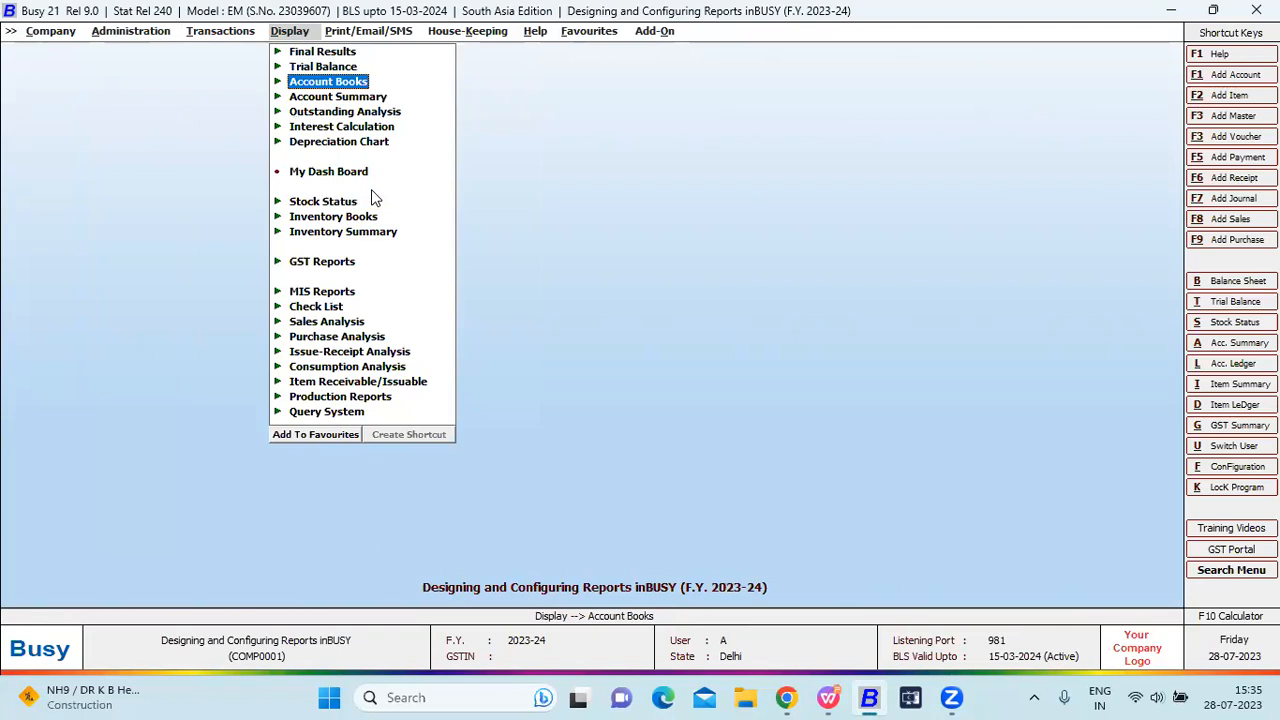
key("Right")
key("Down")
key("Down")
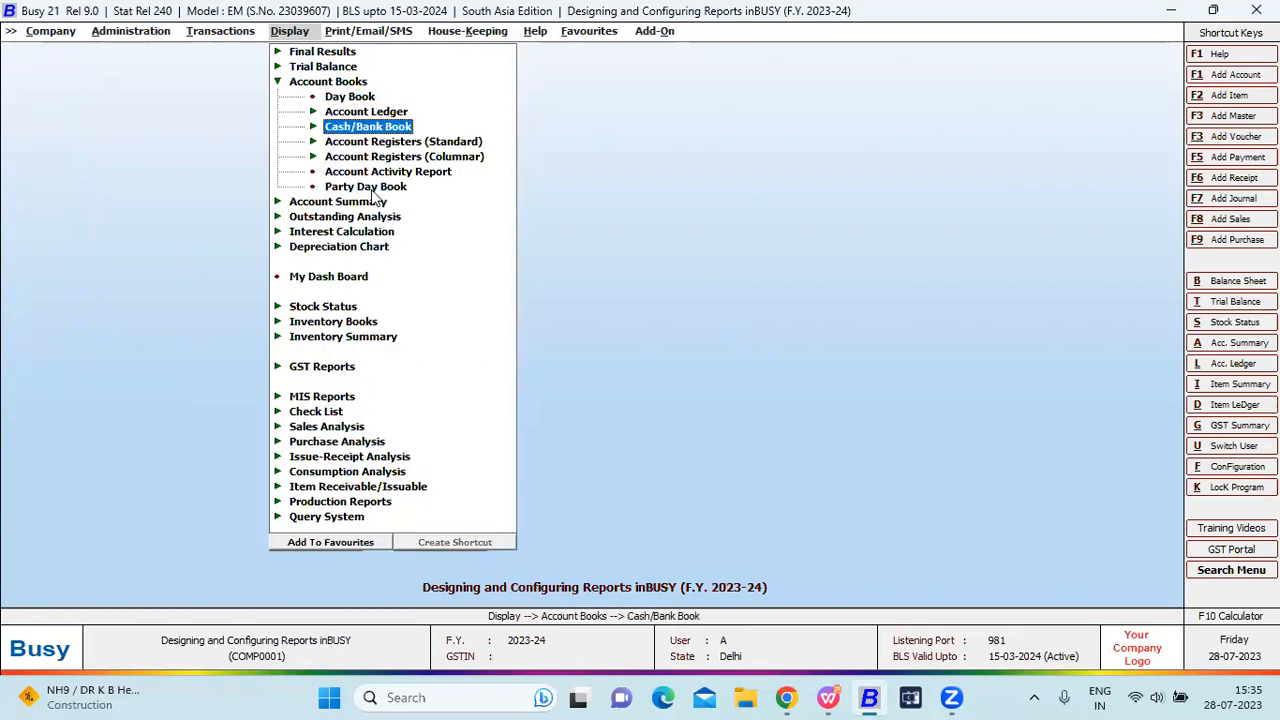
key("Right")
key("Down")
key("Return")
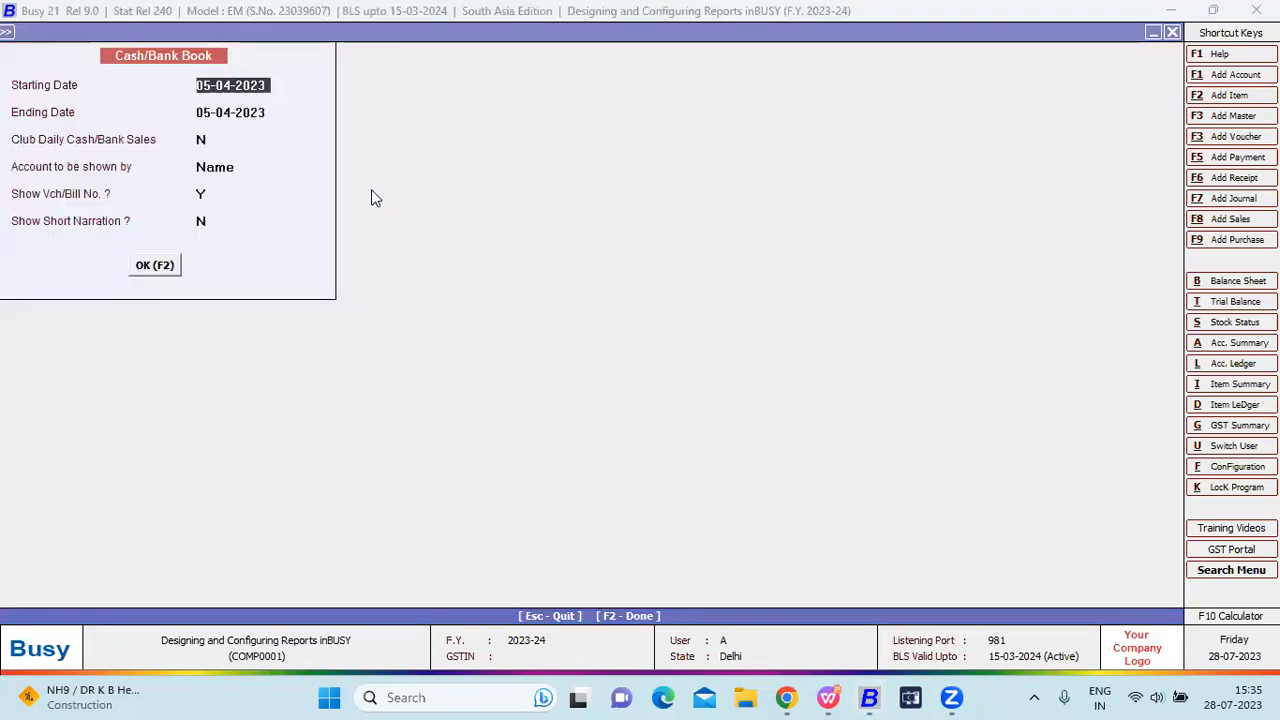
Run it from 1.4 and scroll through the Cash, HDFC, SBI, ICICI and Yes columns.
type("1.4")
key("Return")
key("Return")
key("Return")
key("Return")
key("Return")
key("Return")
key("Return")
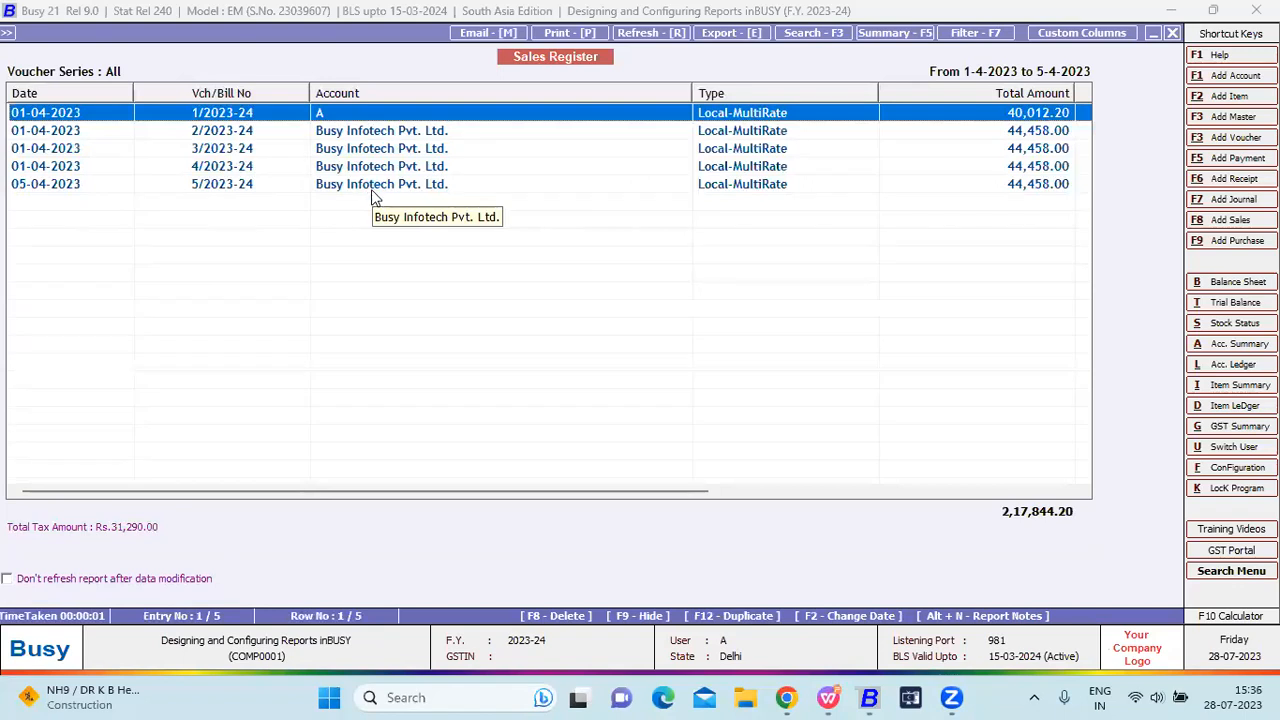
key("Return")
key("Escape")
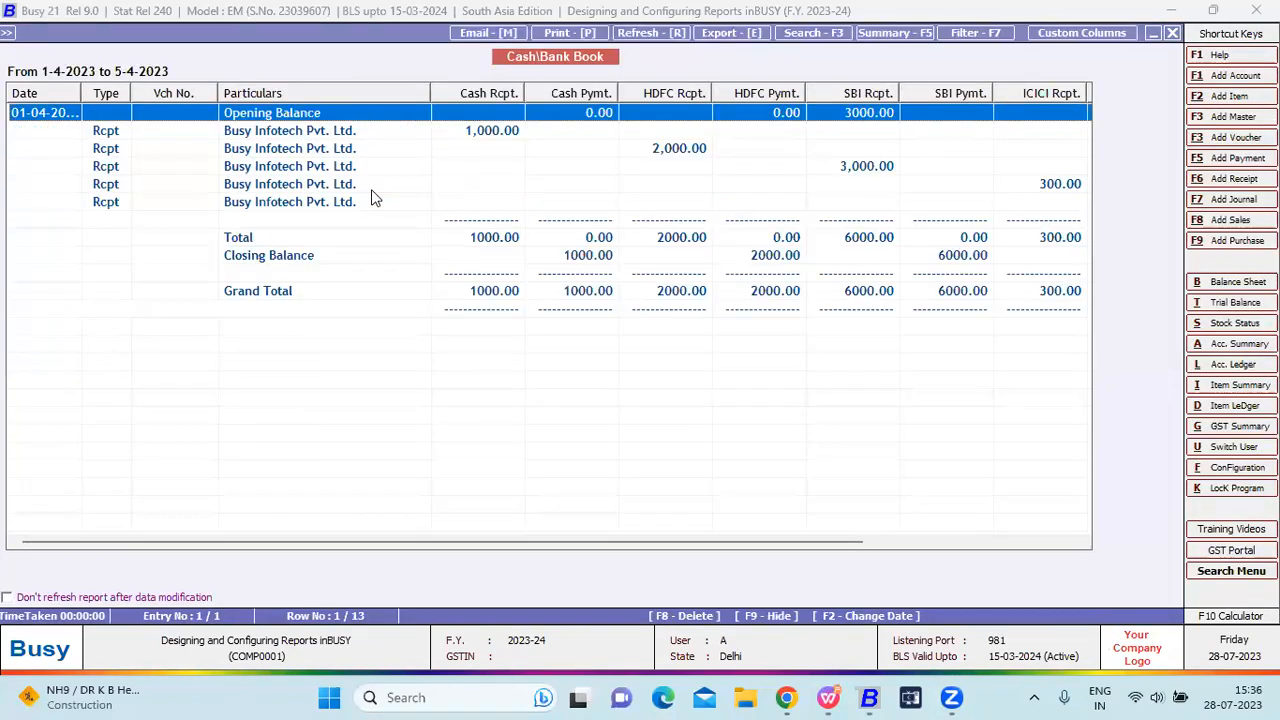
key("Right")
key("Right")
key("Right")
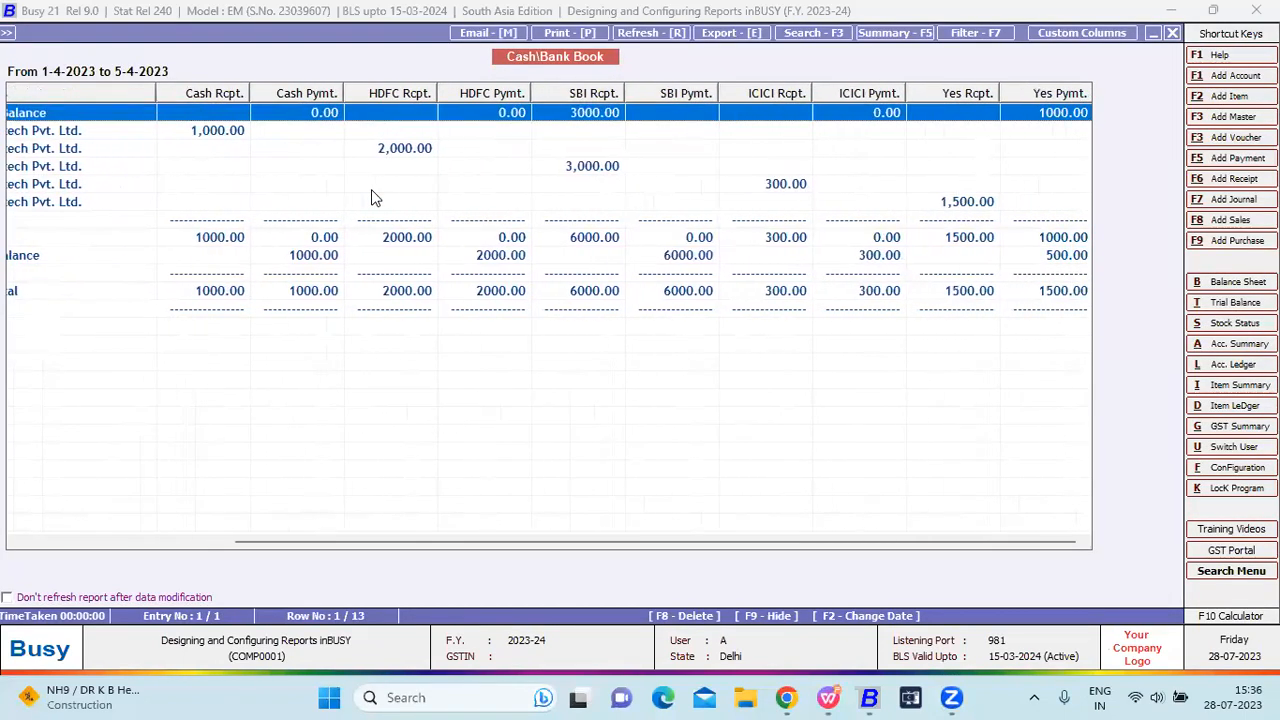
key("Left")
key("Left")
key("Left")
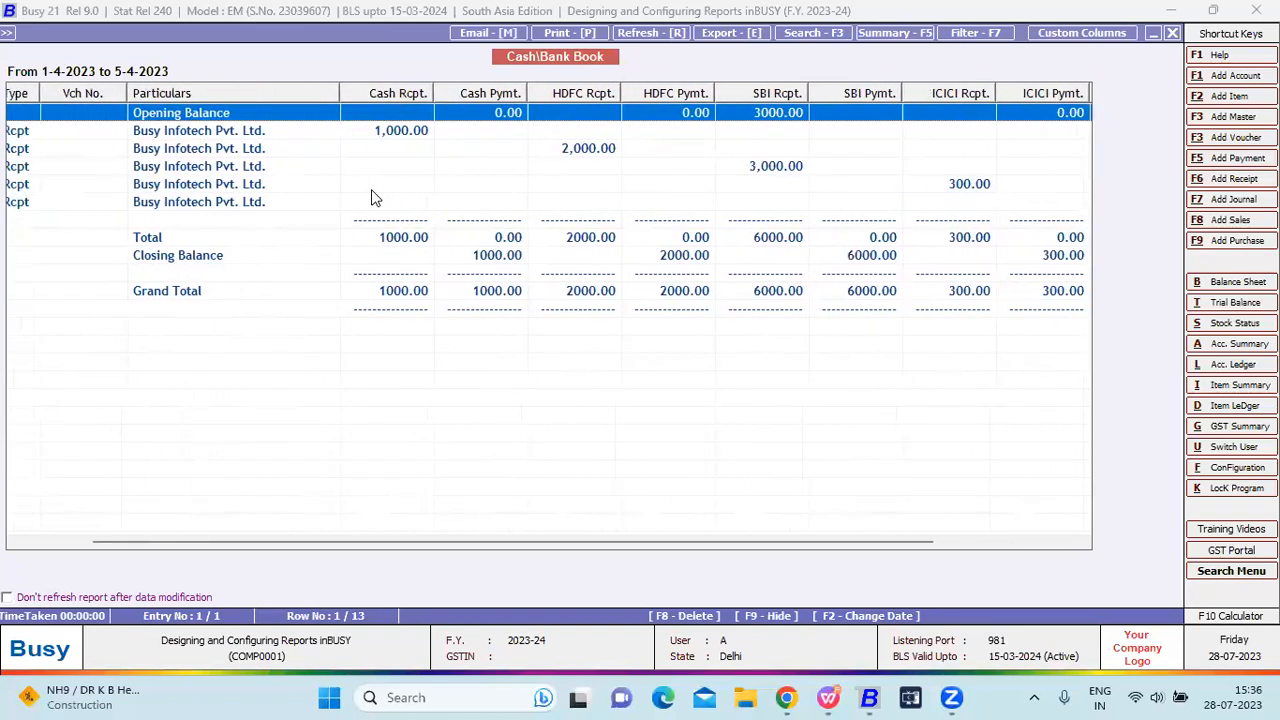
key("Down")
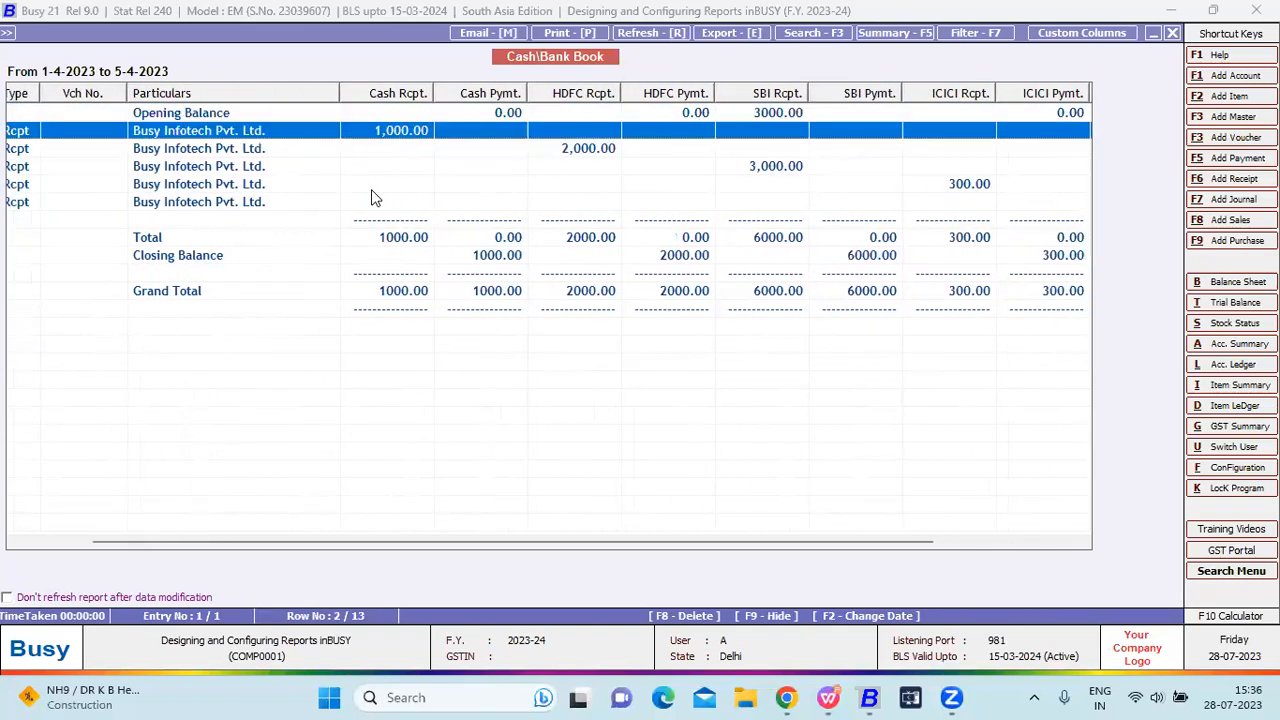
key("Right")
key("Right")
key("Right")
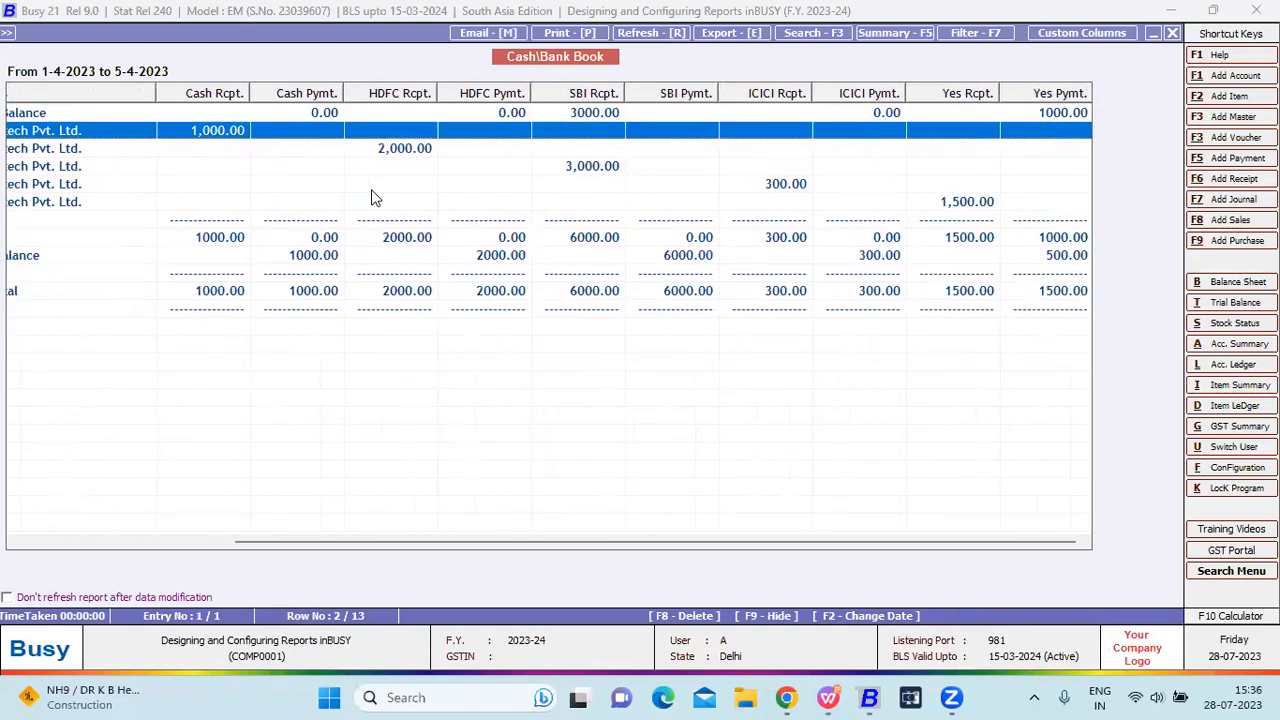
key("Escape")
key("Escape")
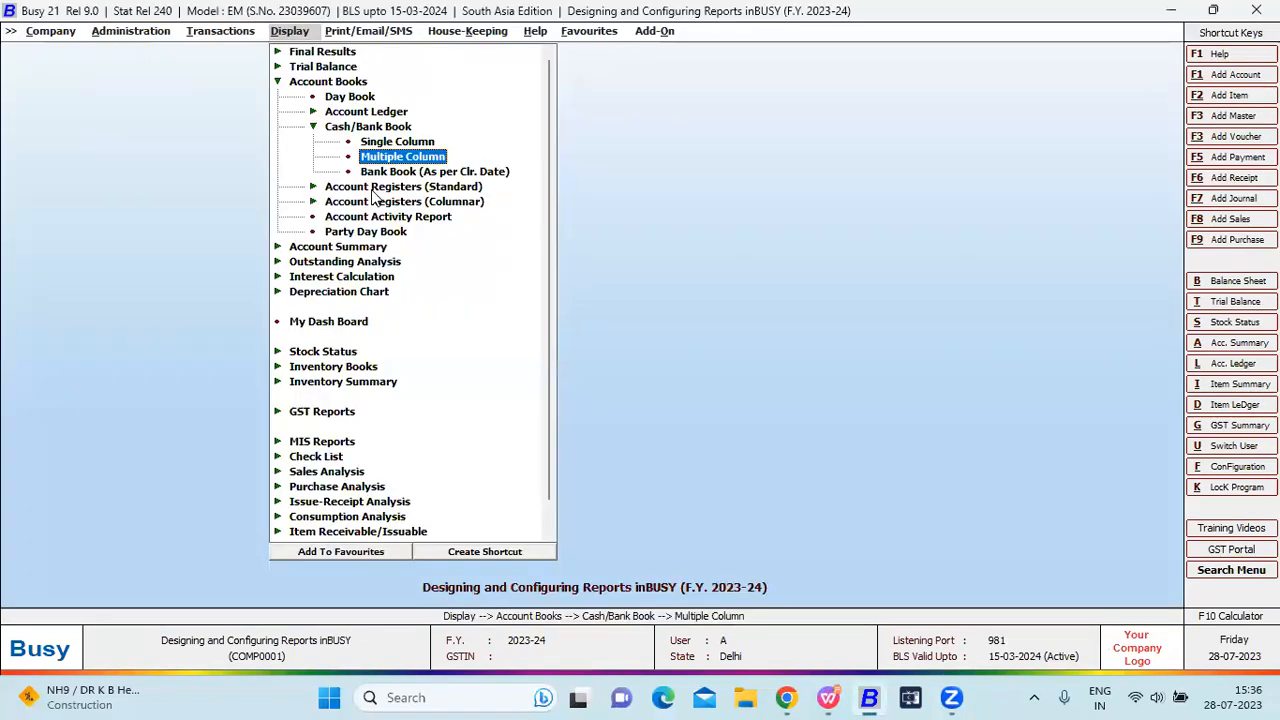
Run the Single Column Cash/Bank Book for the Cash account, then close it.
key("Up")
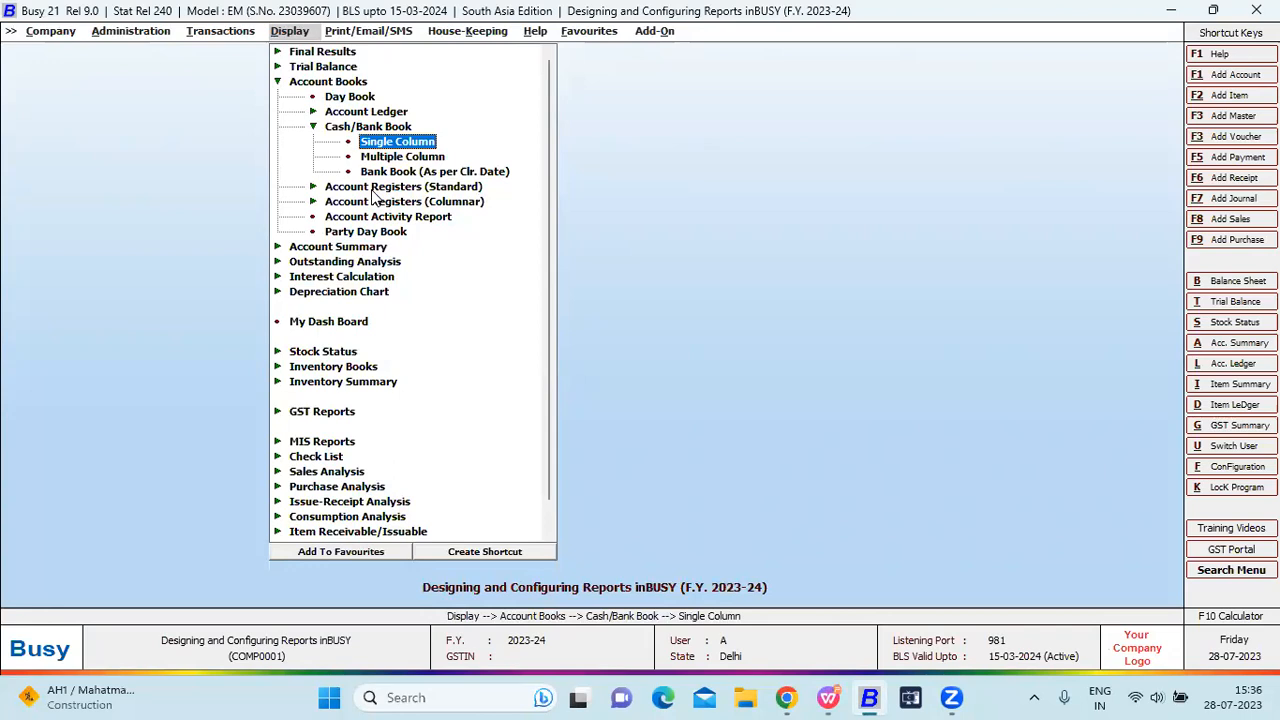
key("Return")
type("cash")
key("Return")
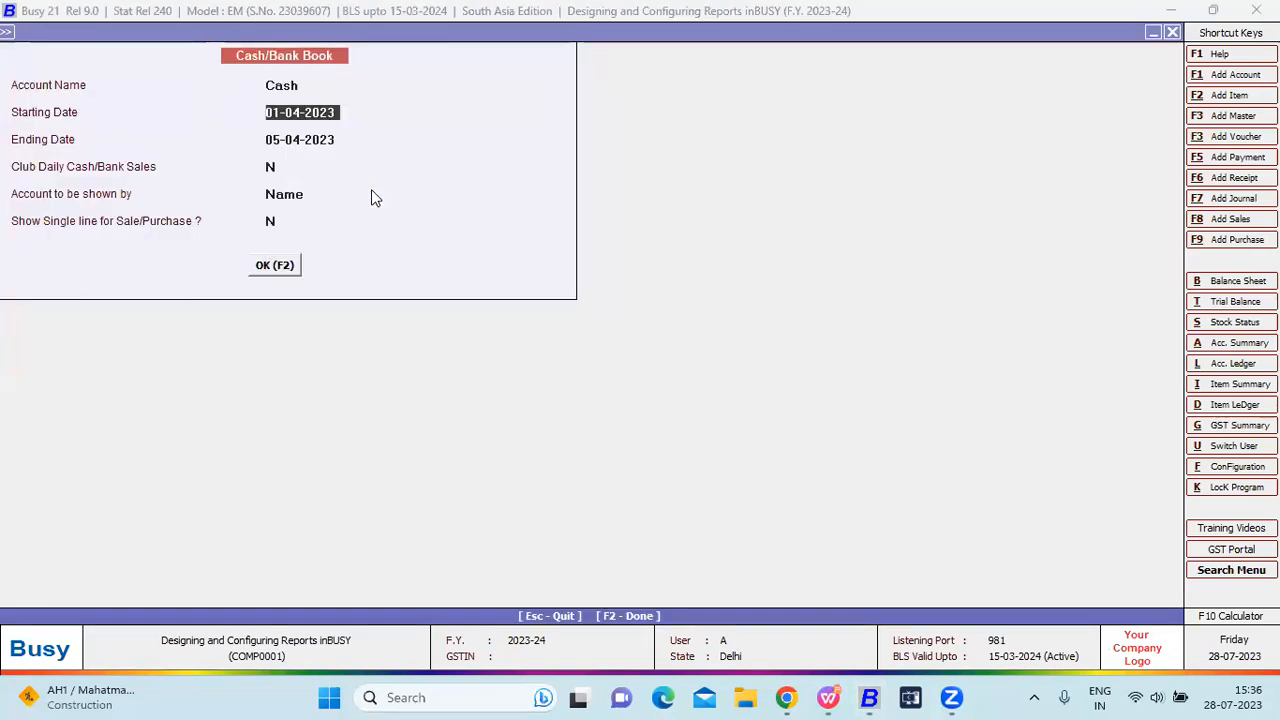
key("F2")
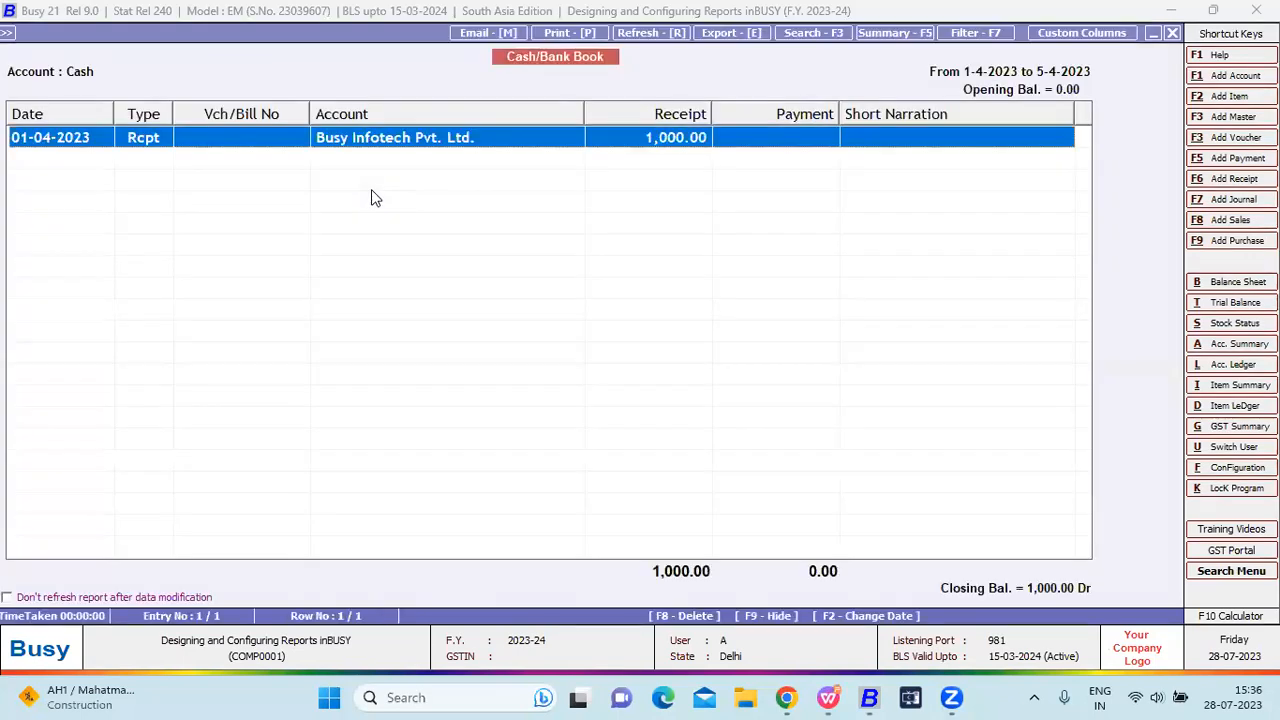
key("Escape")
key("Escape")
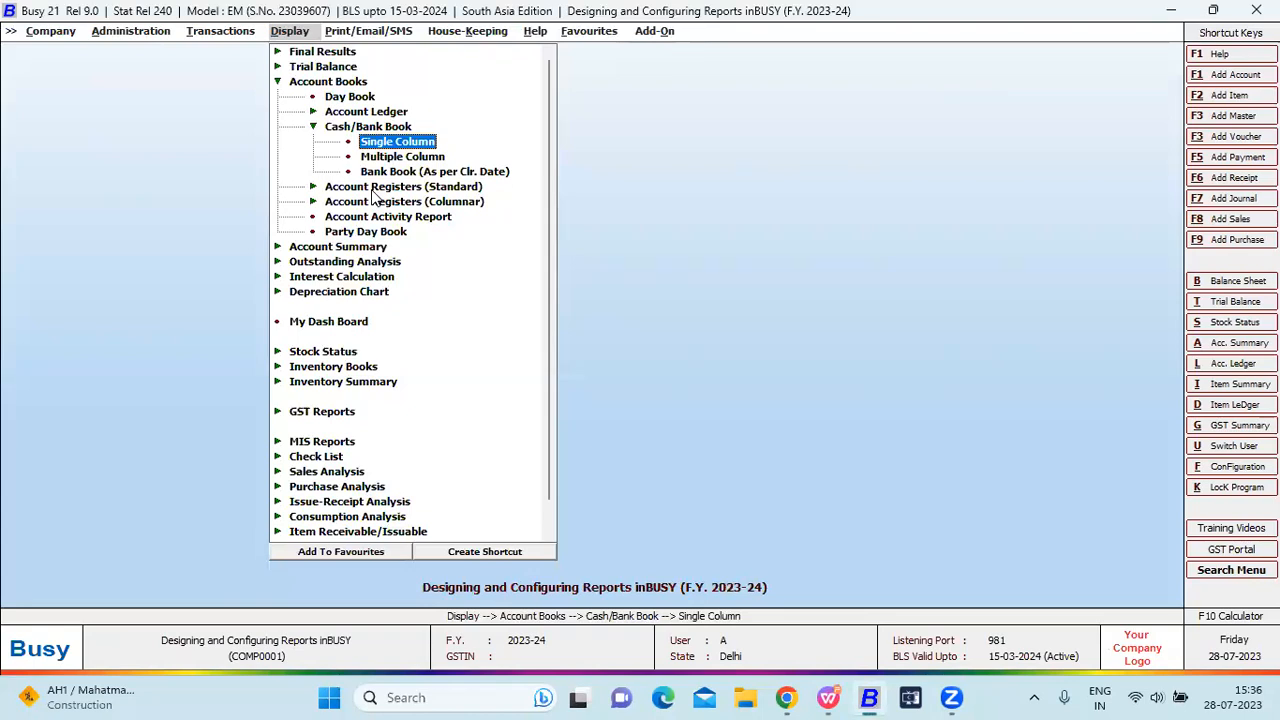
Rerun the Multiple Column Cash/Bank Book and open the first 1,000.00 cash receipt voucher.
key("Down")
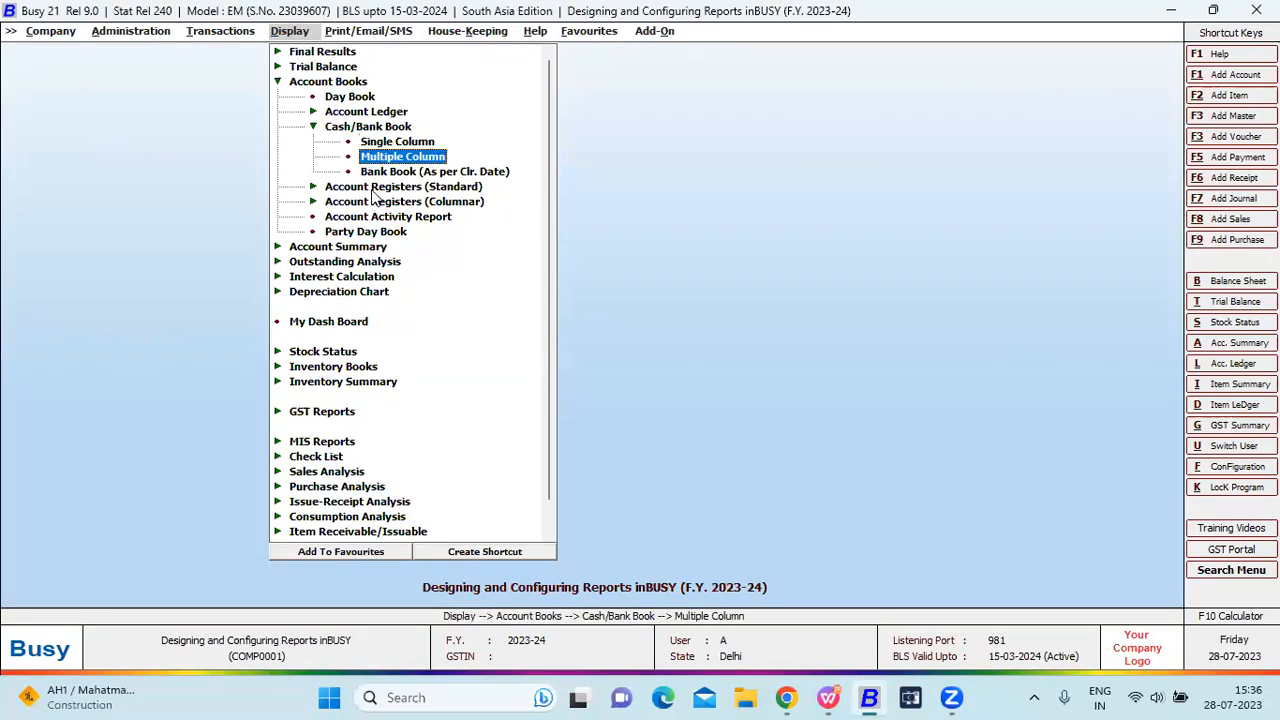
key("Return")
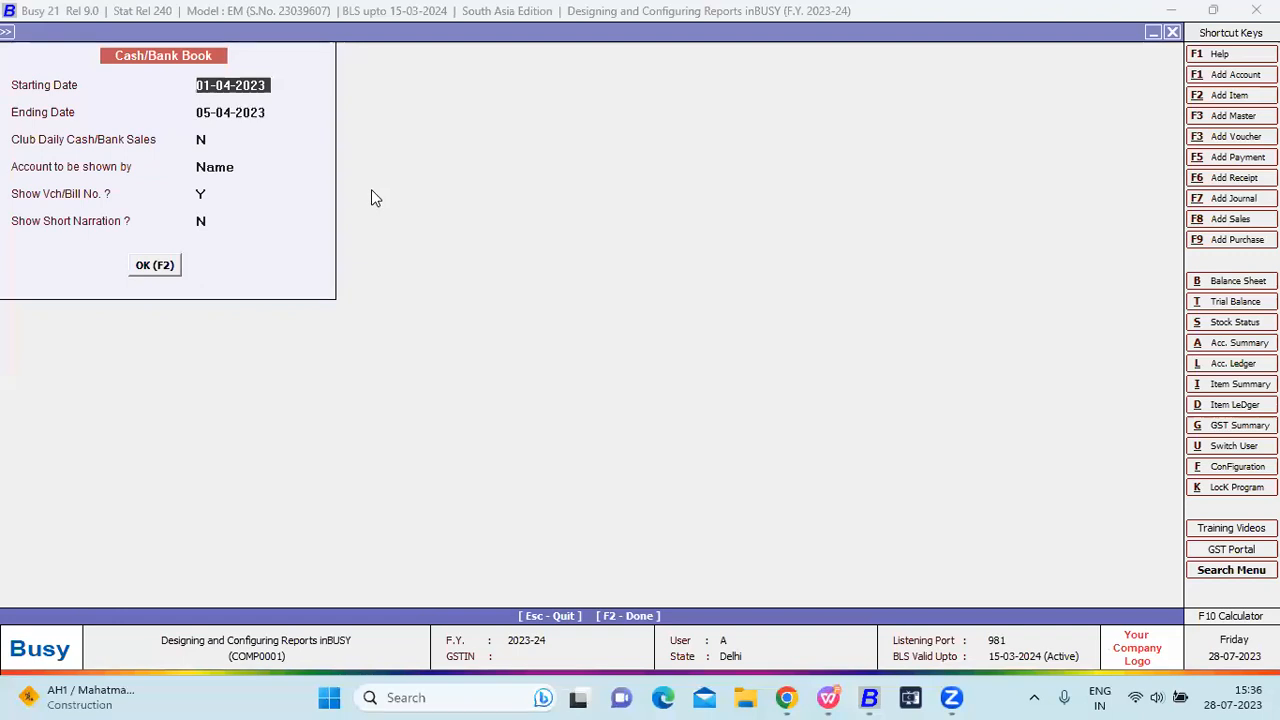
key("F2")
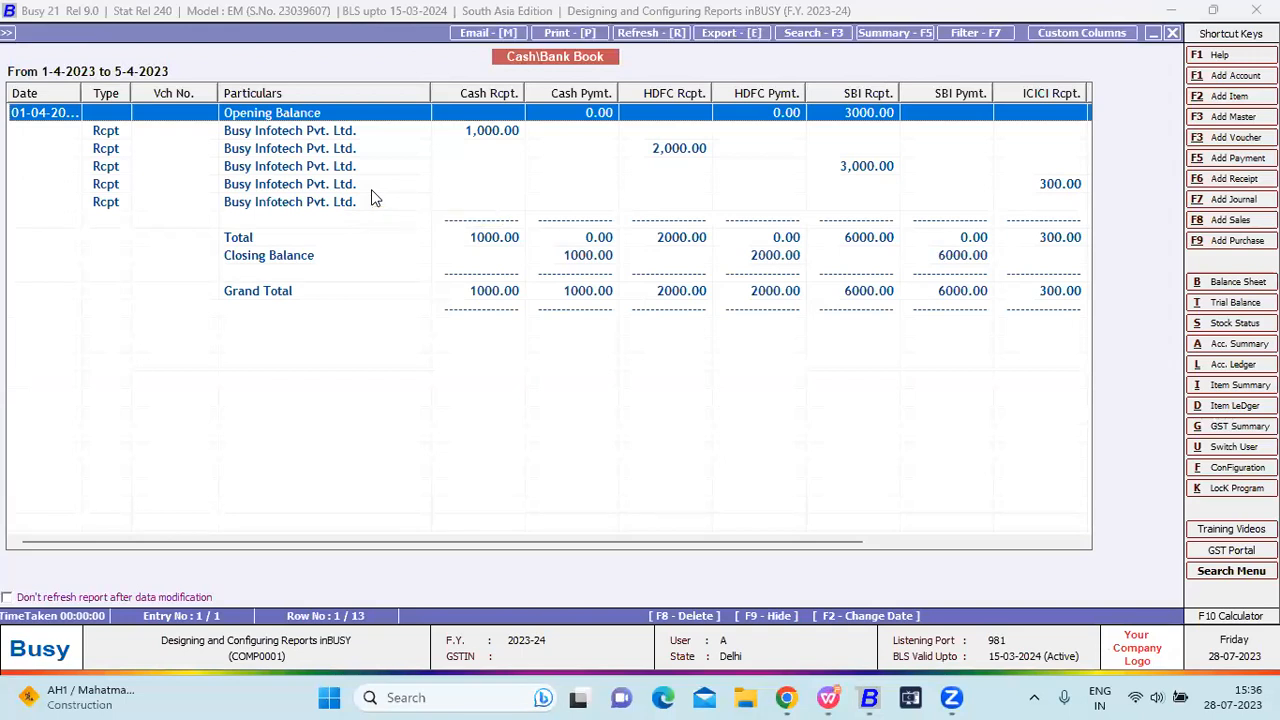
key("Right")
key("Right")
key("Right")
key("Right")
key("Right")
key("Right")
key("Right")
key("Right")
key("Right")
key("Right")
key("Right")
key("Right")
key("Right")
key("Right")
key("Right")
key("Right")
key("Right")
key("Right")
key("Right")
key("Right")
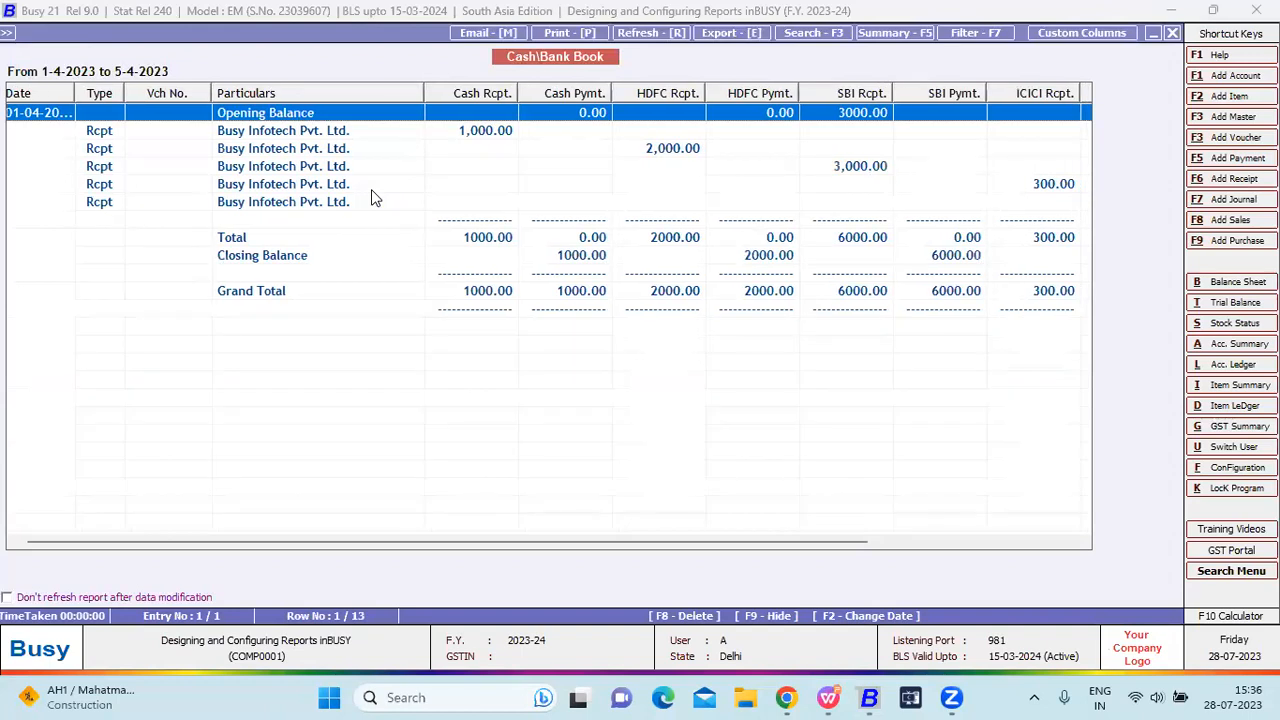
key("Right")
key("Right")
key("Right")
key("Right")
key("Right")
key("Right")
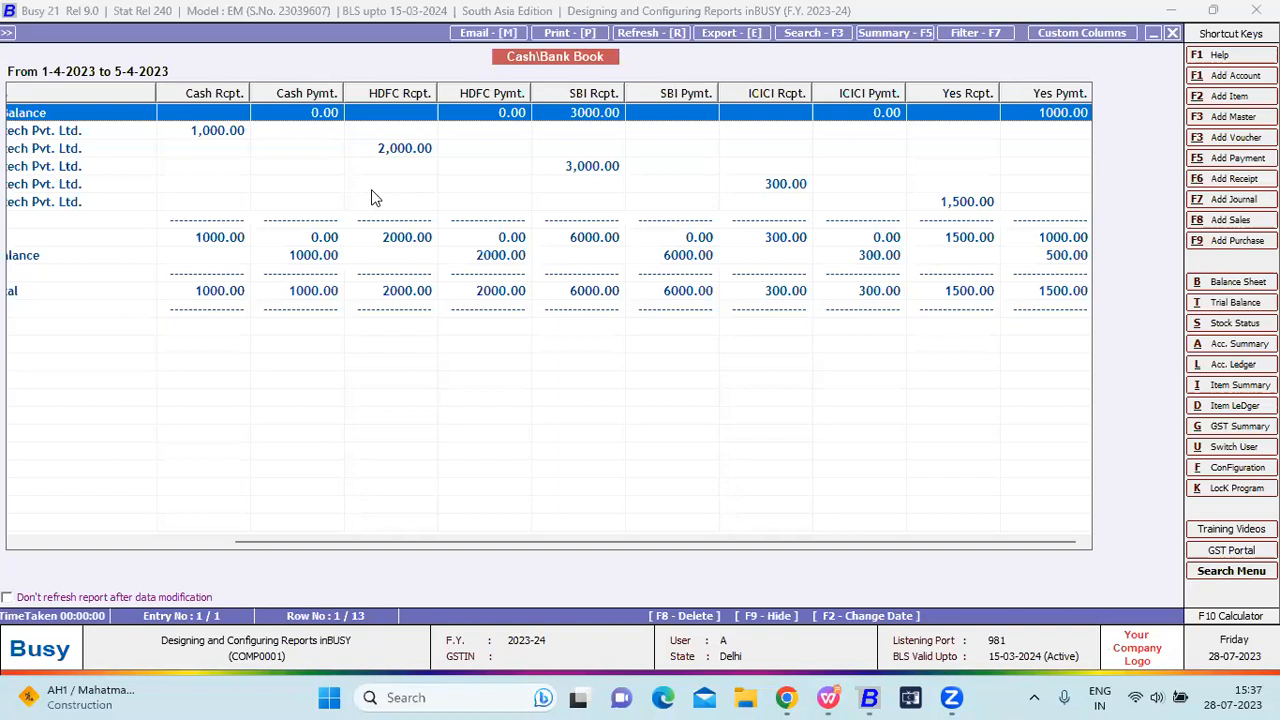
scroll(371, 197, "left", 5)
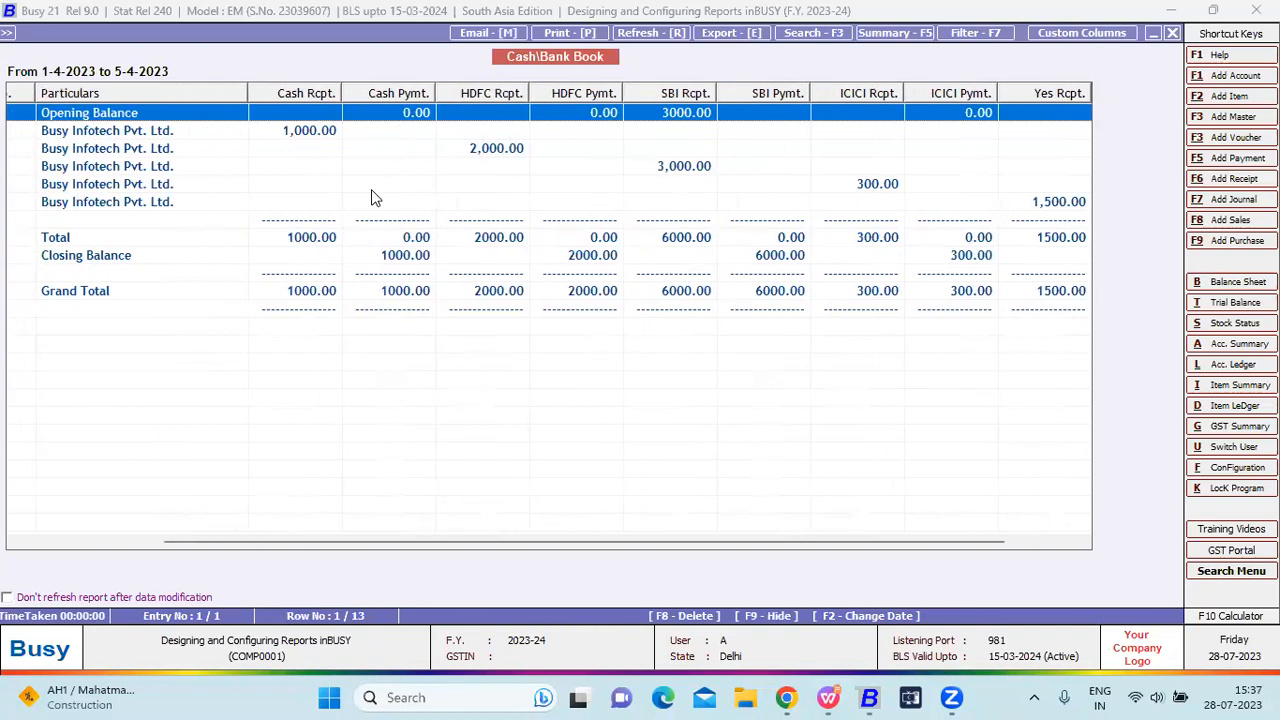
scroll(371, 197, "left", 1)
scroll(371, 197, "left", 1)
key("Down")
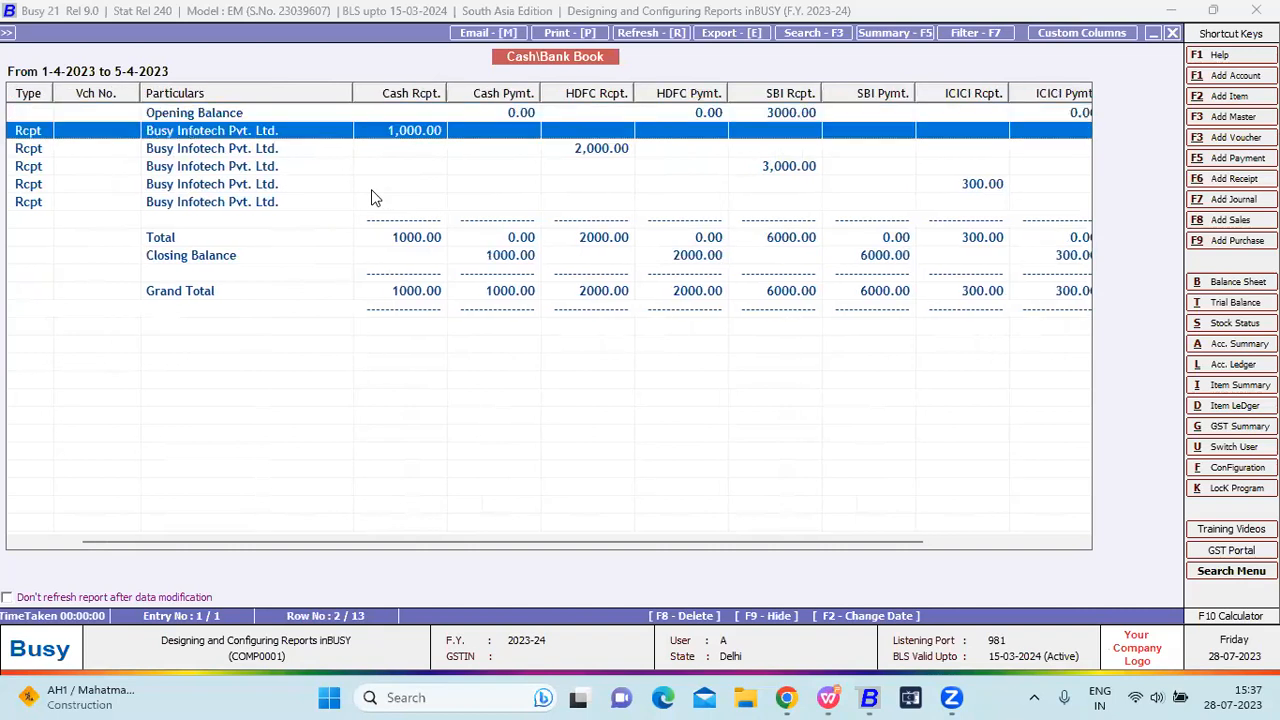
key("Return")
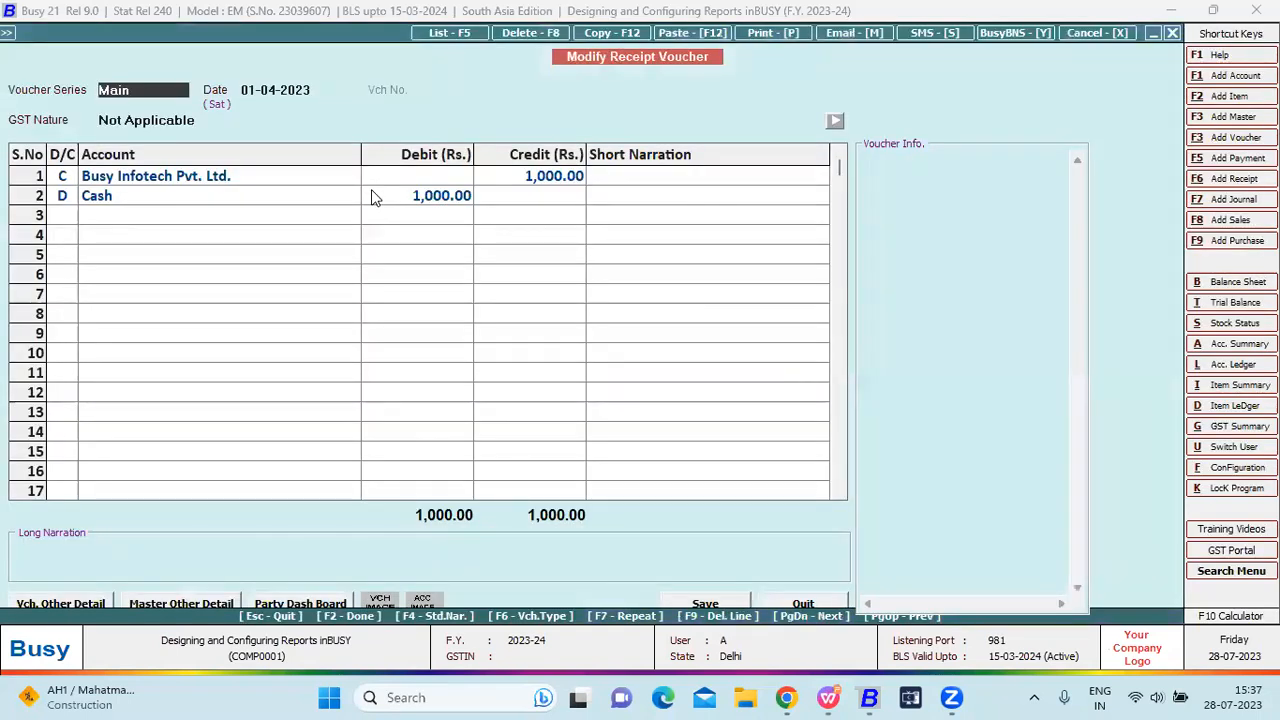
Inspect the vouchers behind the HDFC 2,000.00 and SBI 3,000.00 receipts.
key("Escape")
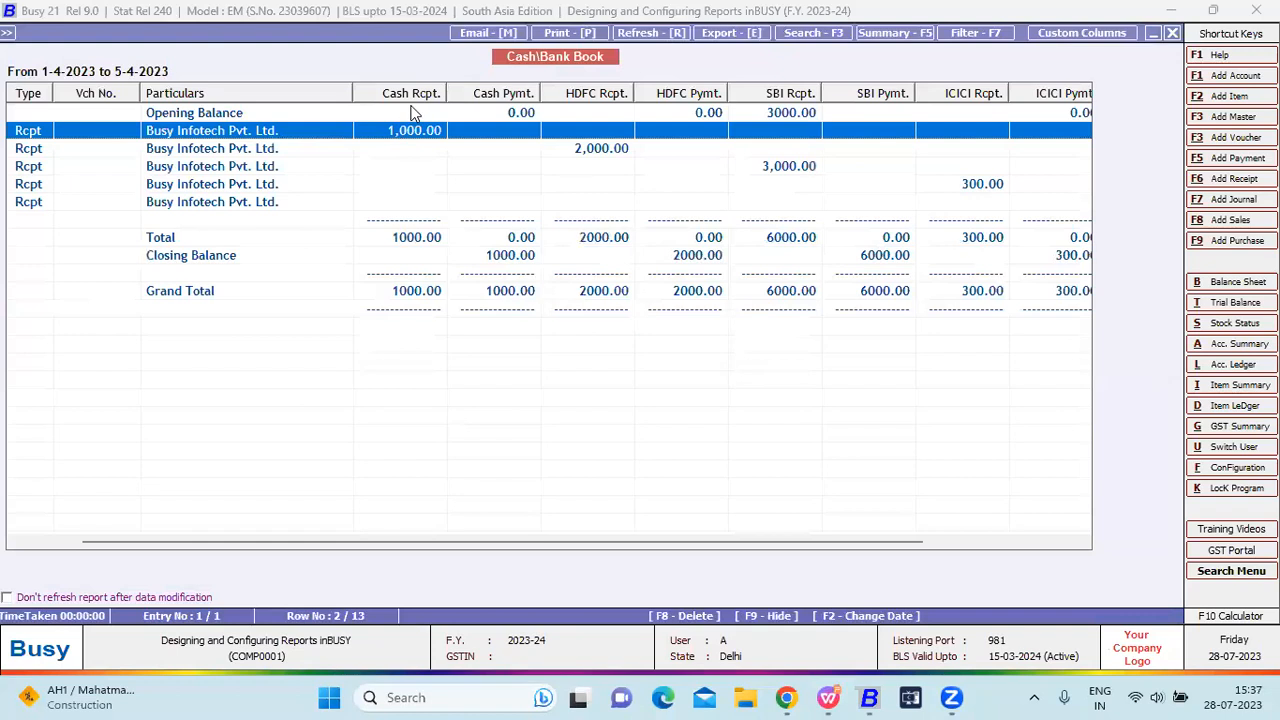
left_click(575, 155)
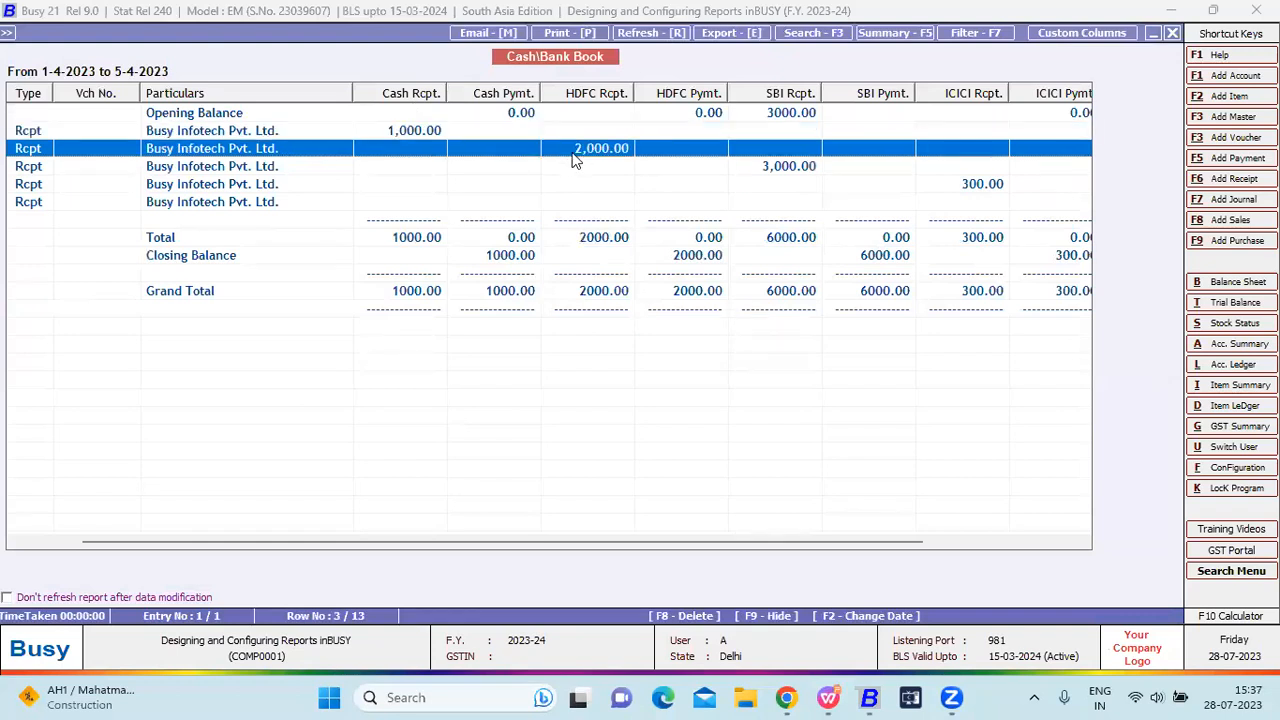
double_click(575, 158)
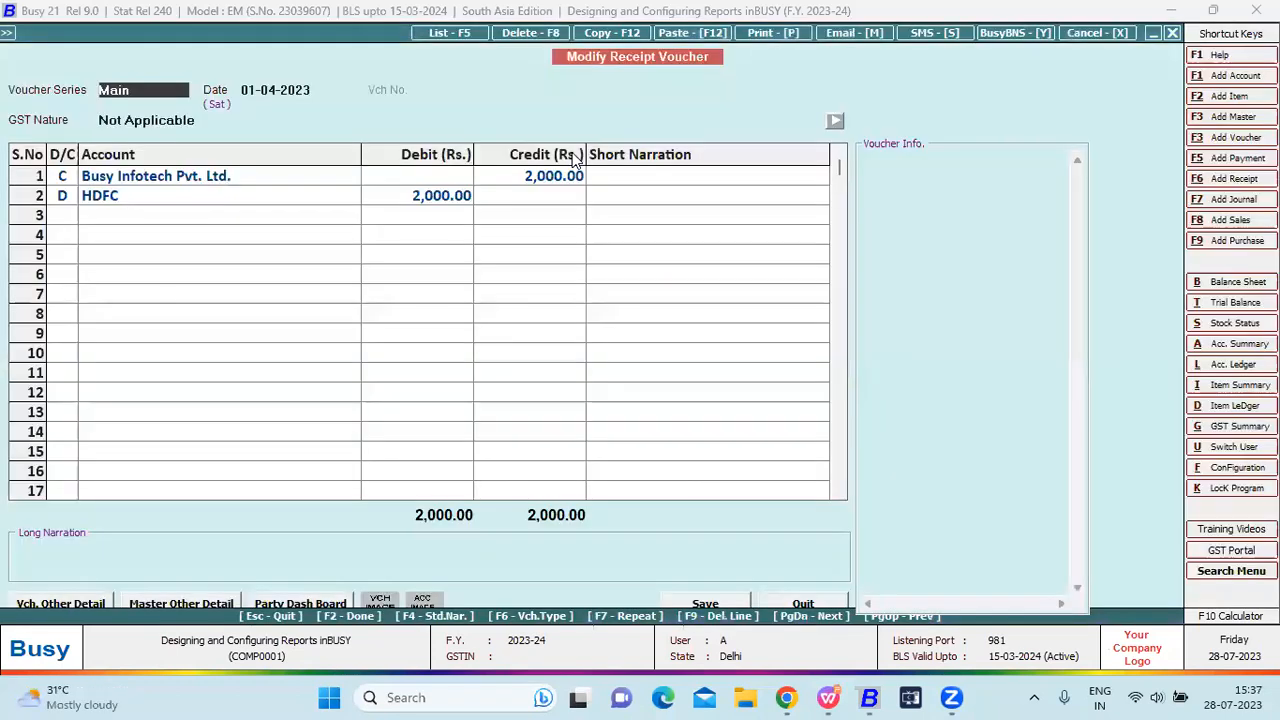
left_click(181, 205)
key("Escape")
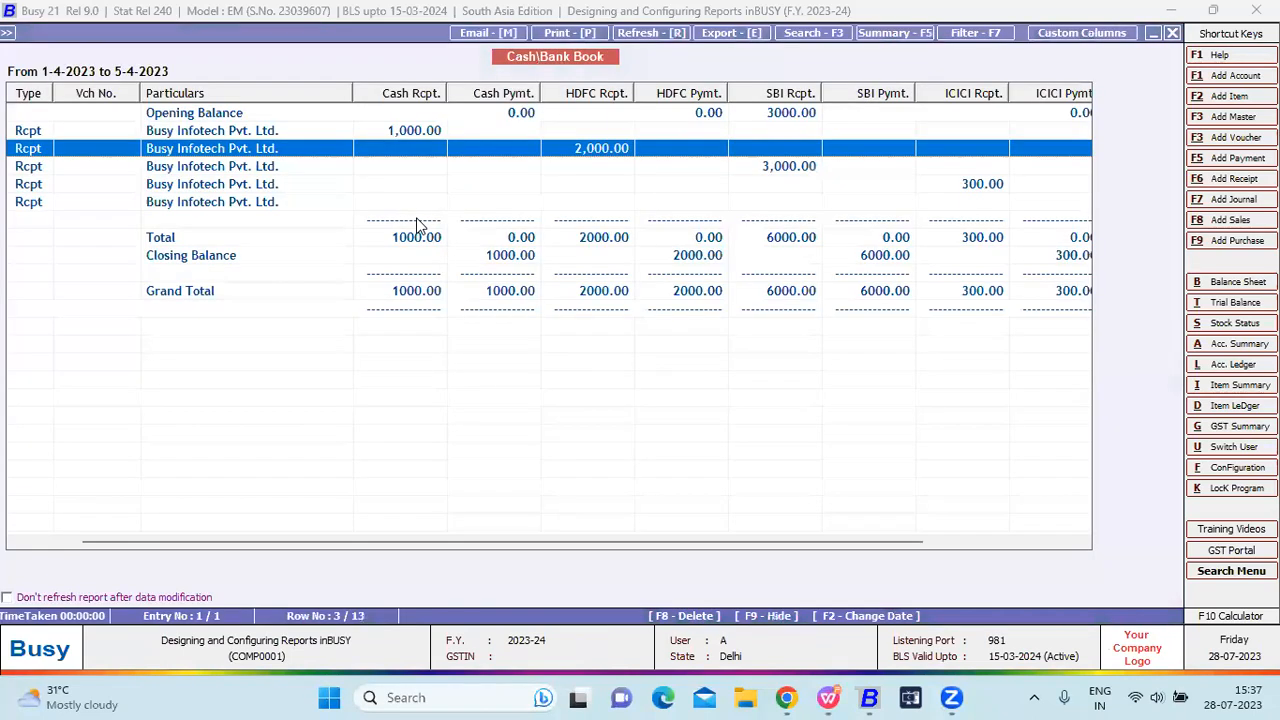
key("Down")
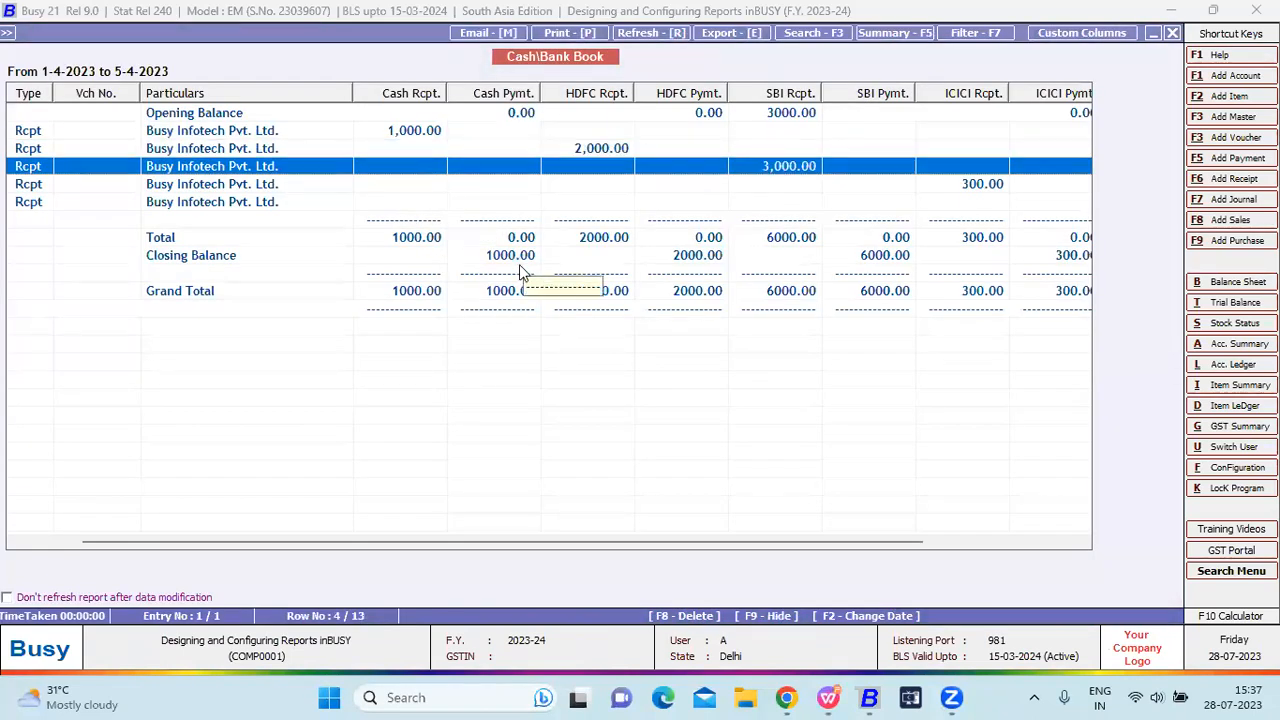
key("Return")
left_click(141, 198)
key("Escape")
Inspect the ICICI 300.00 and Yes receipt vouchers, then view the Yes columns.
key("Down")
key("Return")
left_click(154, 200)
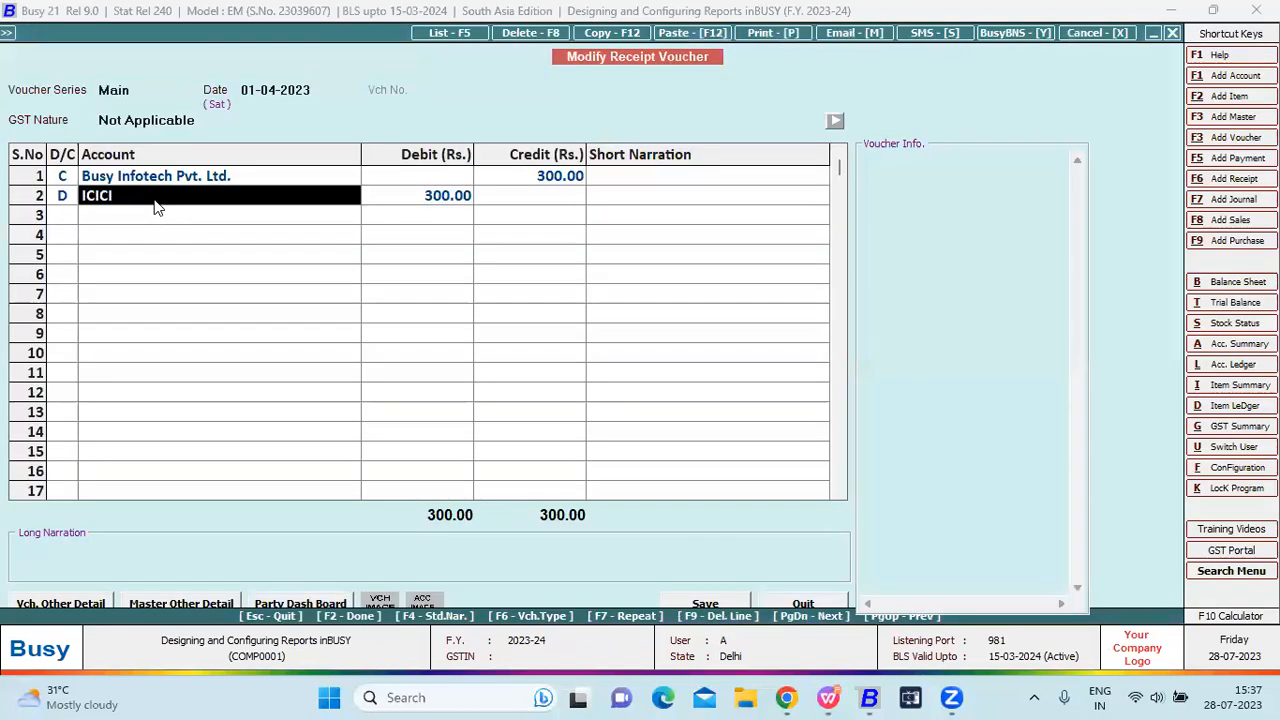
key("Escape")
key("Down")
key("Return")
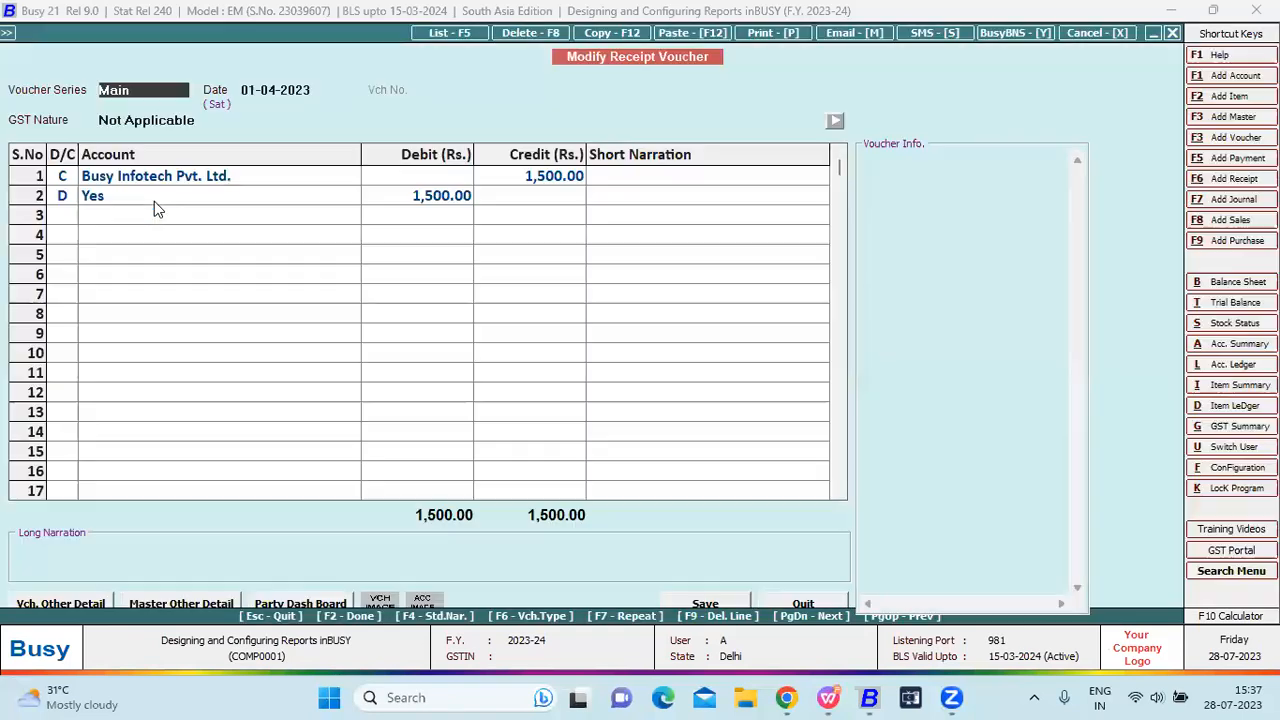
key("Escape")
key("Up")
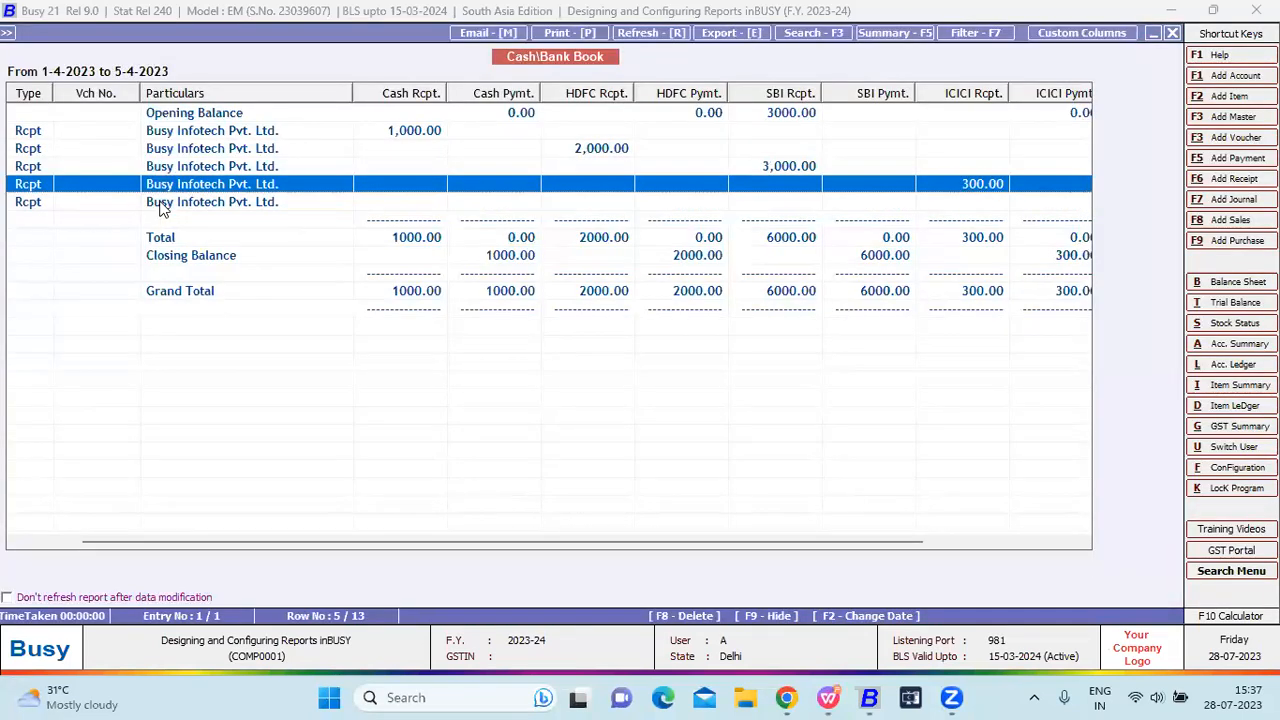
key("Up")
key("Up")
key("Up")
key("Up")
key("Right")
key("Right")
key("Right")
key("Right")
key("Right")
key("Right")
key("Right")
key("Right")
key("Right")
key("Right")
key("Right")
key("Right")
key("Right")
key("Right")
key("Right")
key("Right")
key("Right")
key("Right")
key("Right")
key("Right")
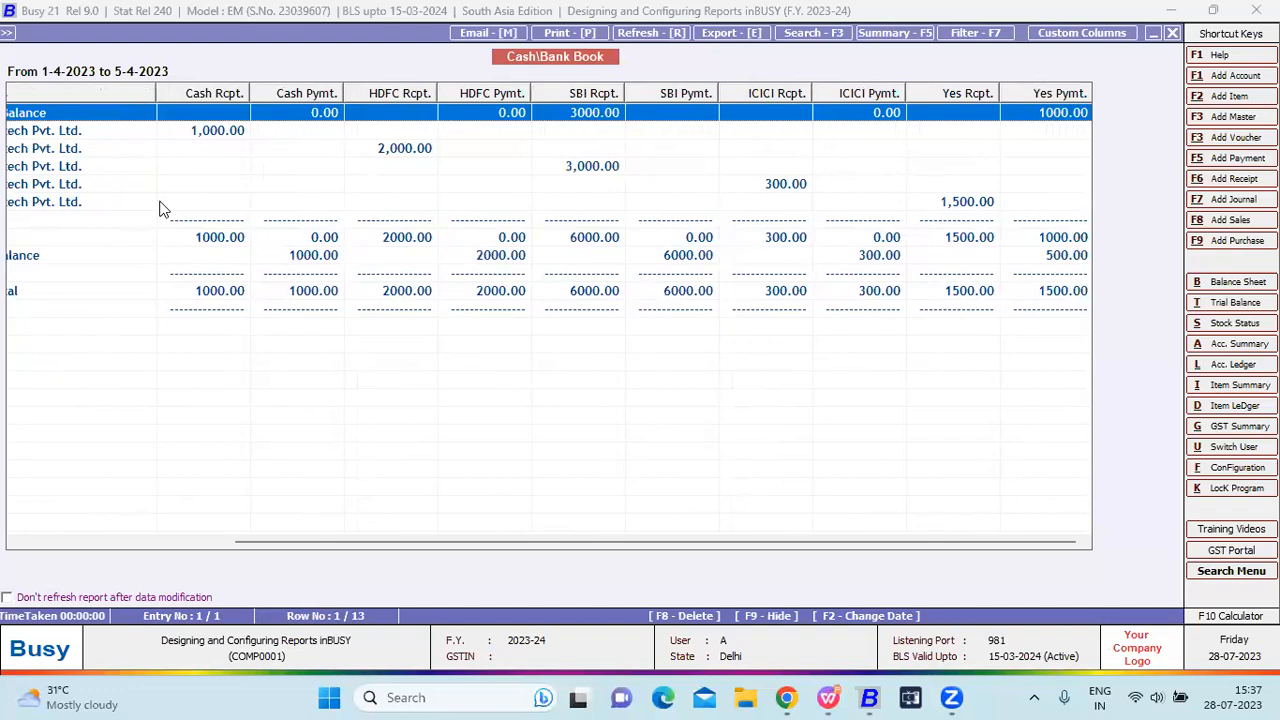
Review sales voucher 5 in the Sales Register, then close the Cash/Bank Book report.
key("Escape")
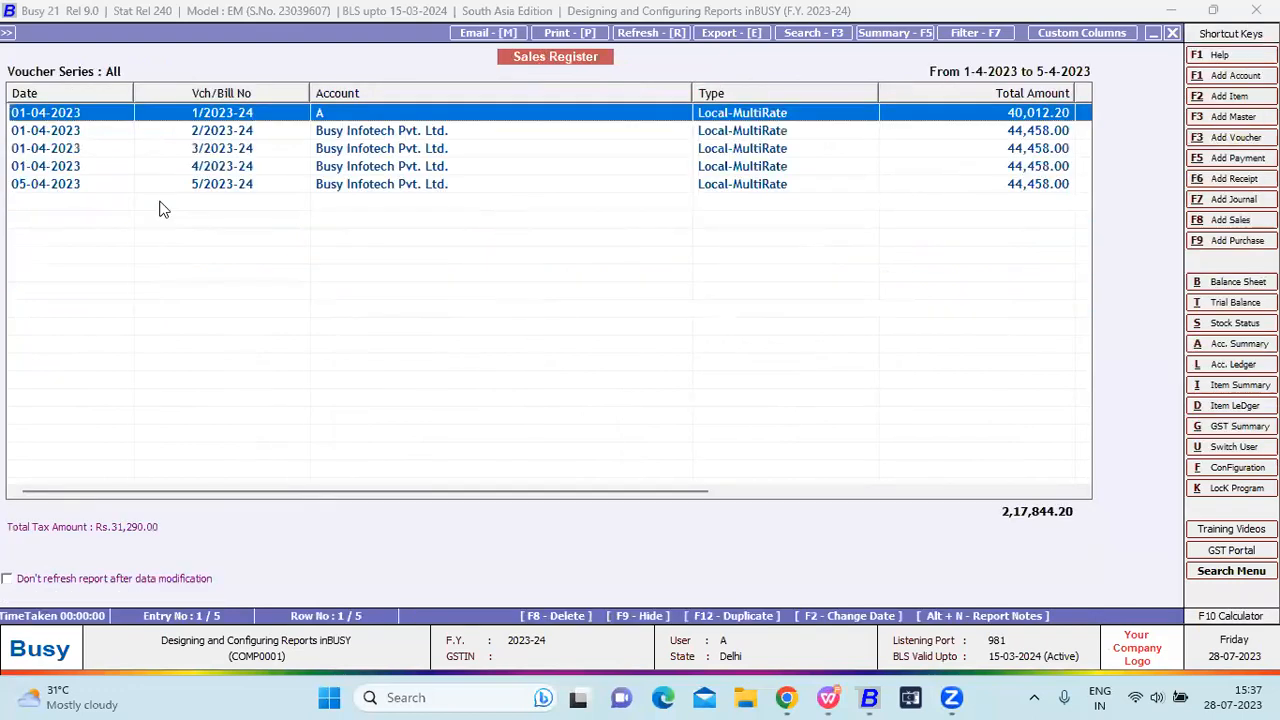
key("Down")
key("Down")
key("Down")
key("Down")
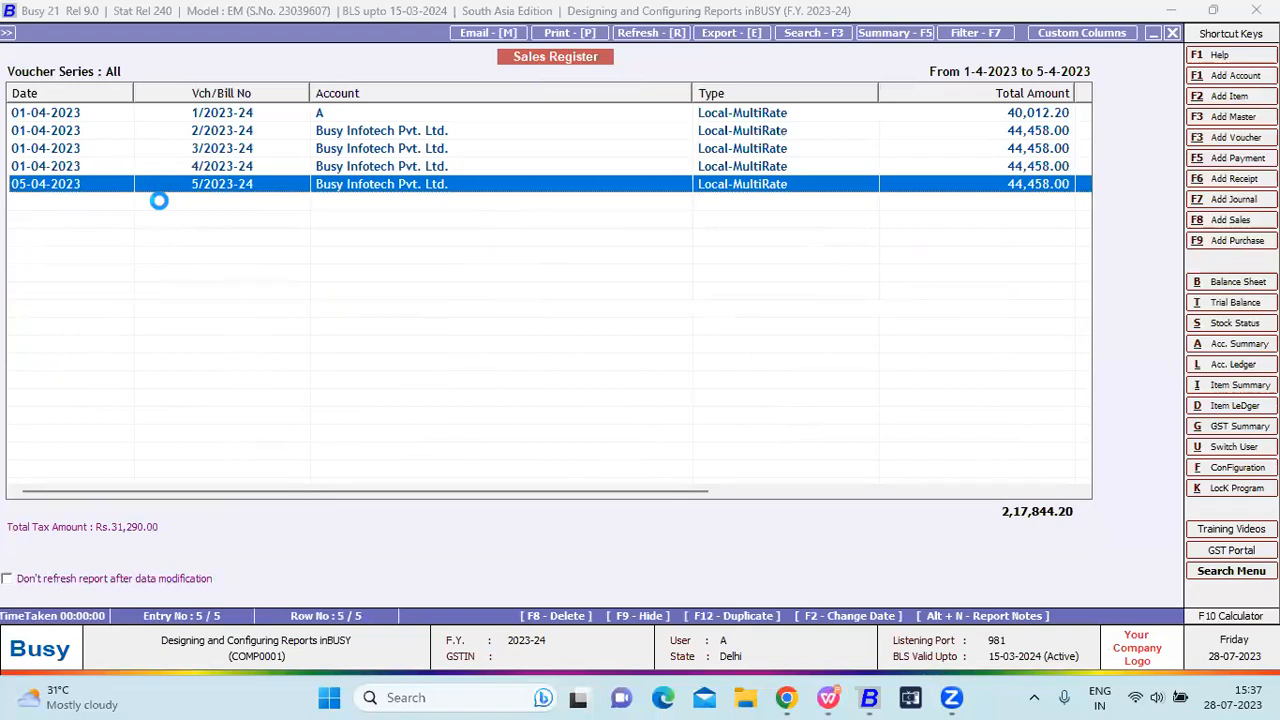
key("Return")
key("Escape")
key("Up")
key("Up")
key("Up")
key("Up")
key("Escape")
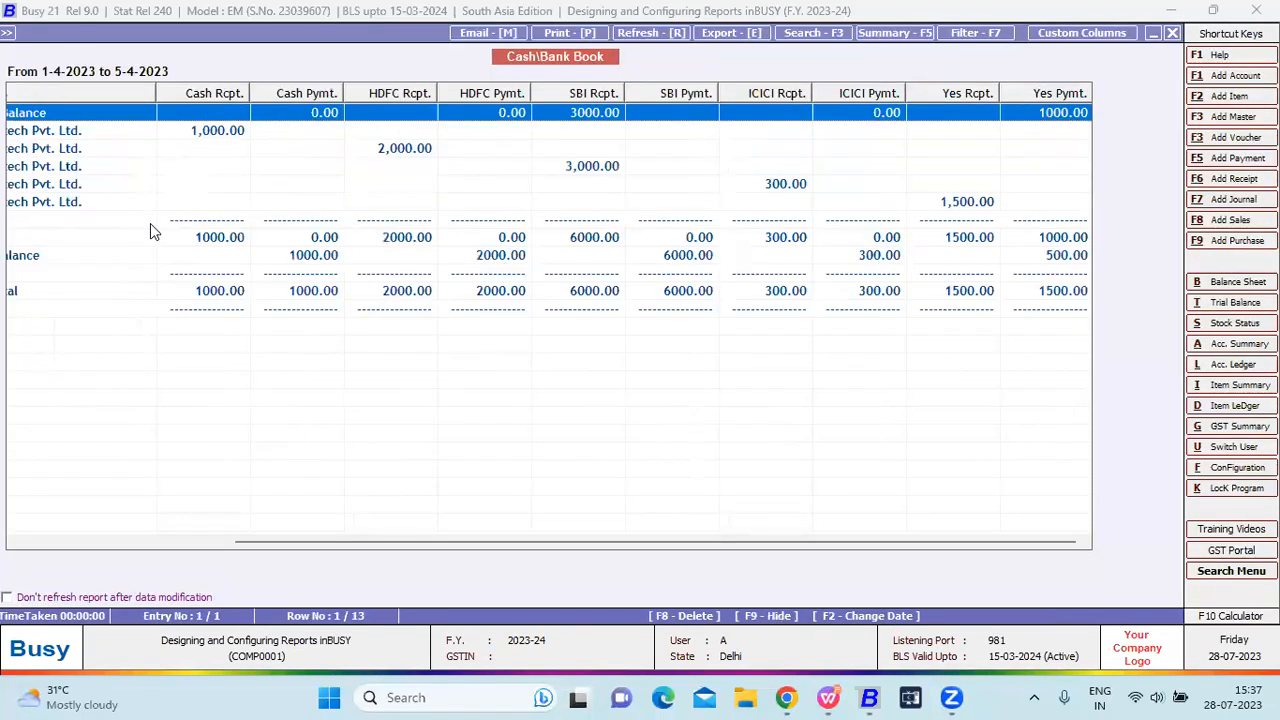
key("Escape")
key("Escape")
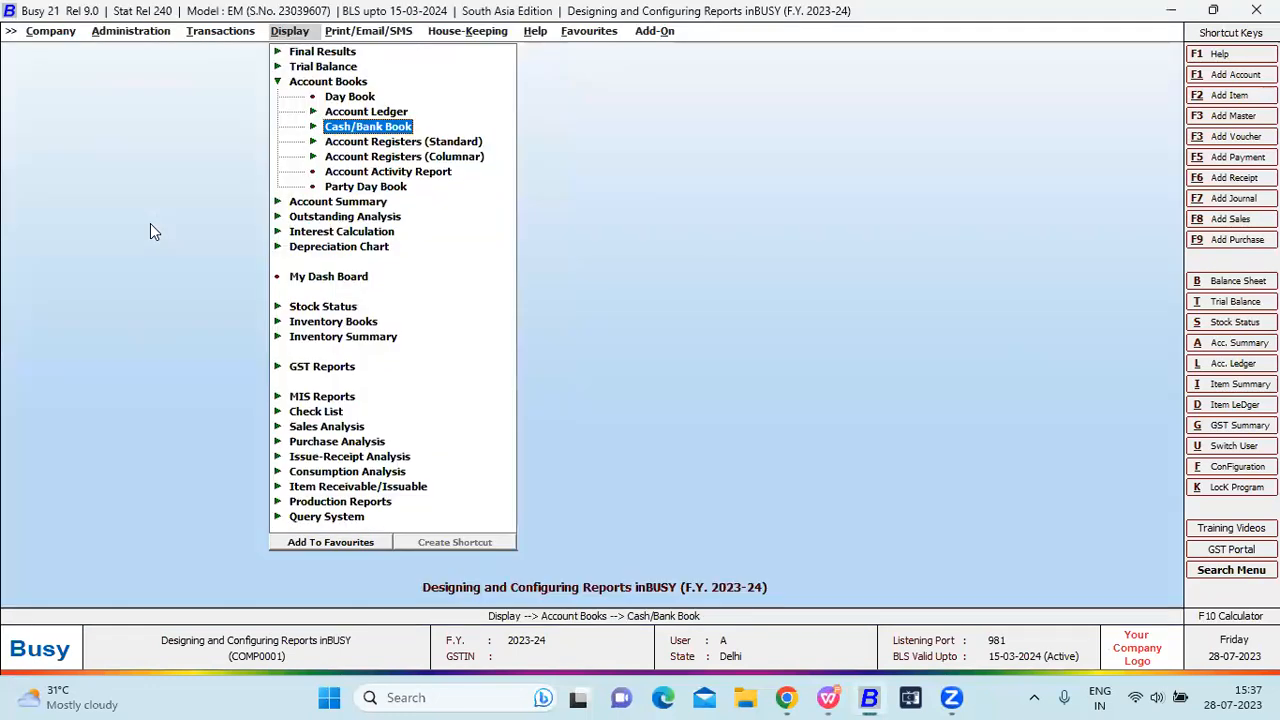
key("Left")
key("Left")
key("Up")
key("Right")
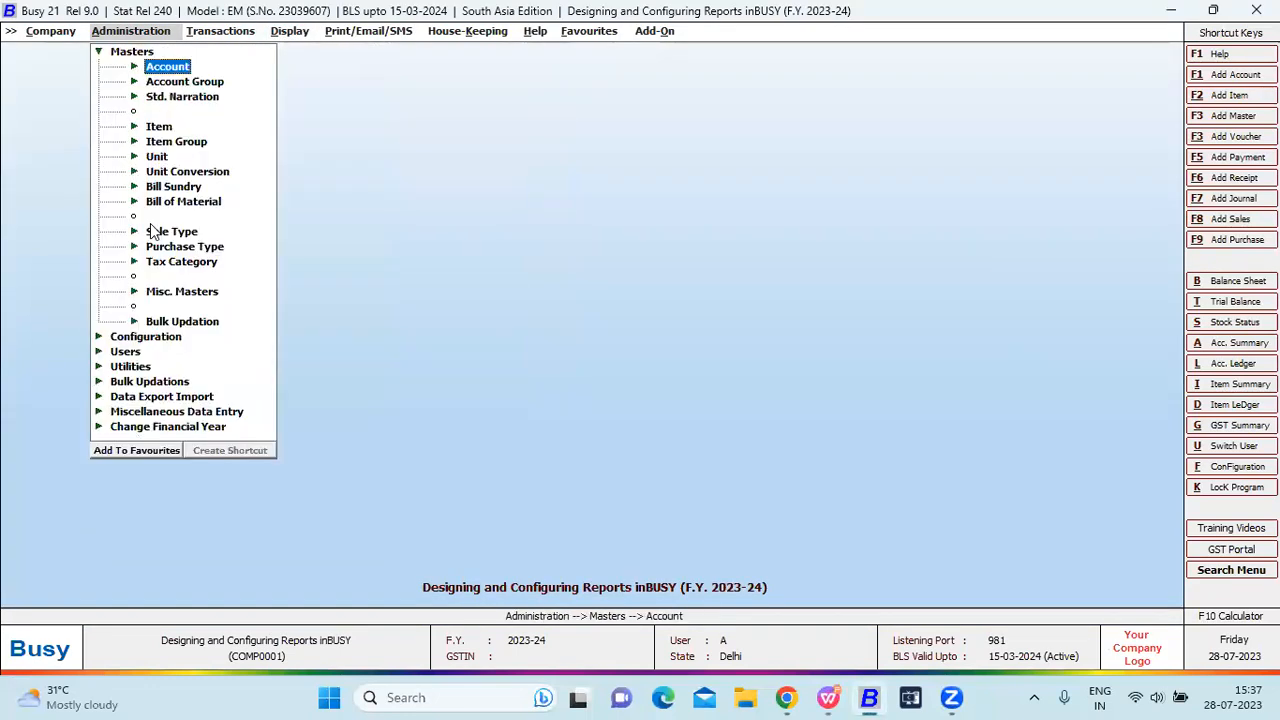
key("Right")
key("Down")
key("Return")
type("t")
key("BackSpace")
type("yes")
key("Return")
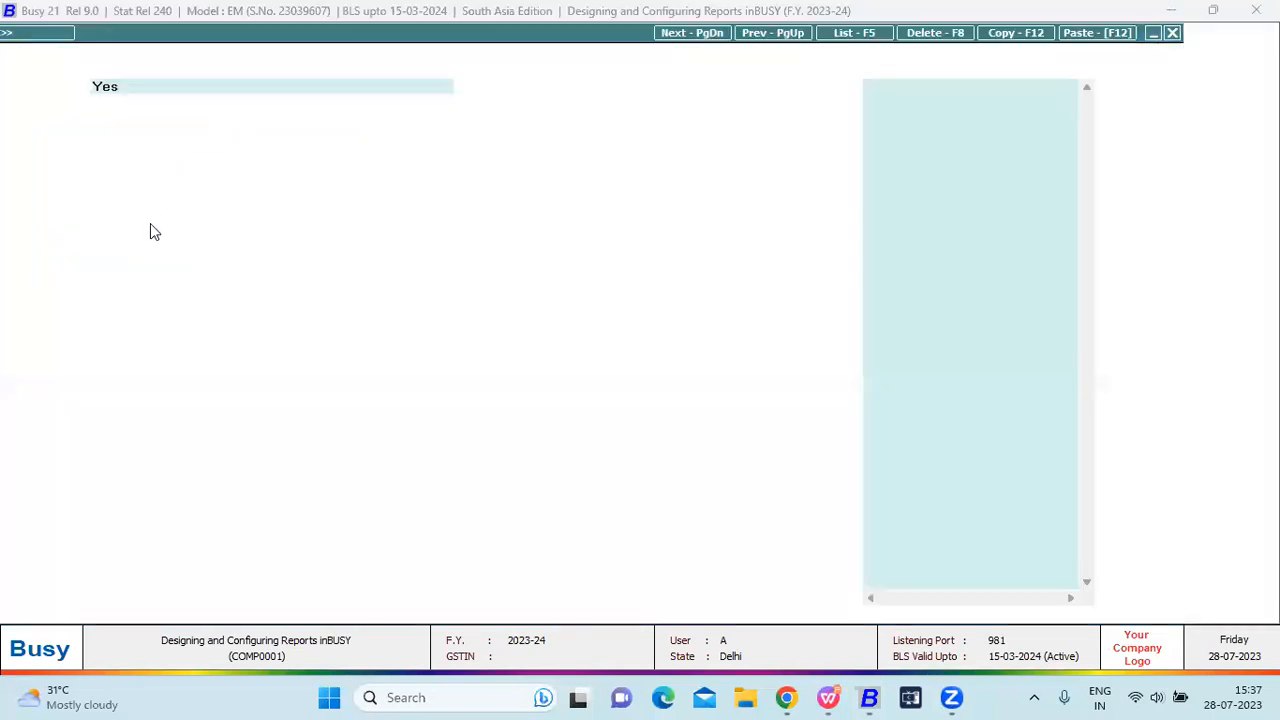
left_click(193, 195)
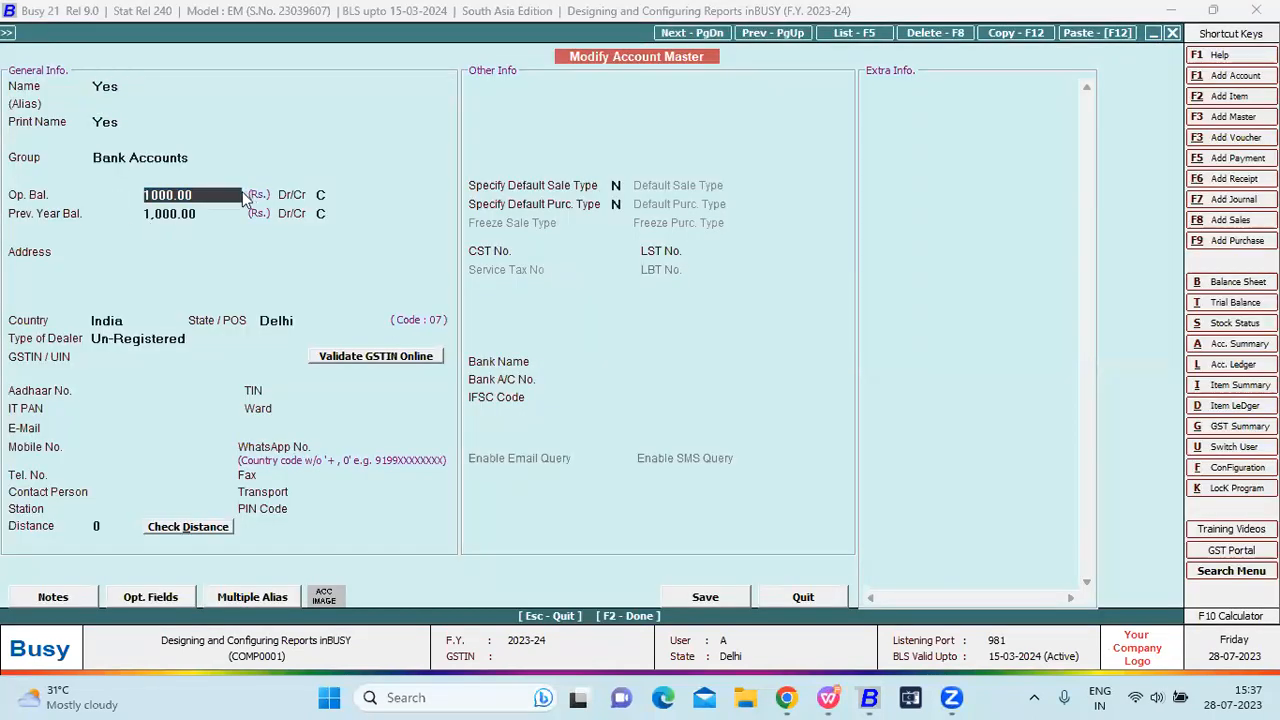
left_click_drag(148, 192, 303, 198)
key("Return")
key("F2")
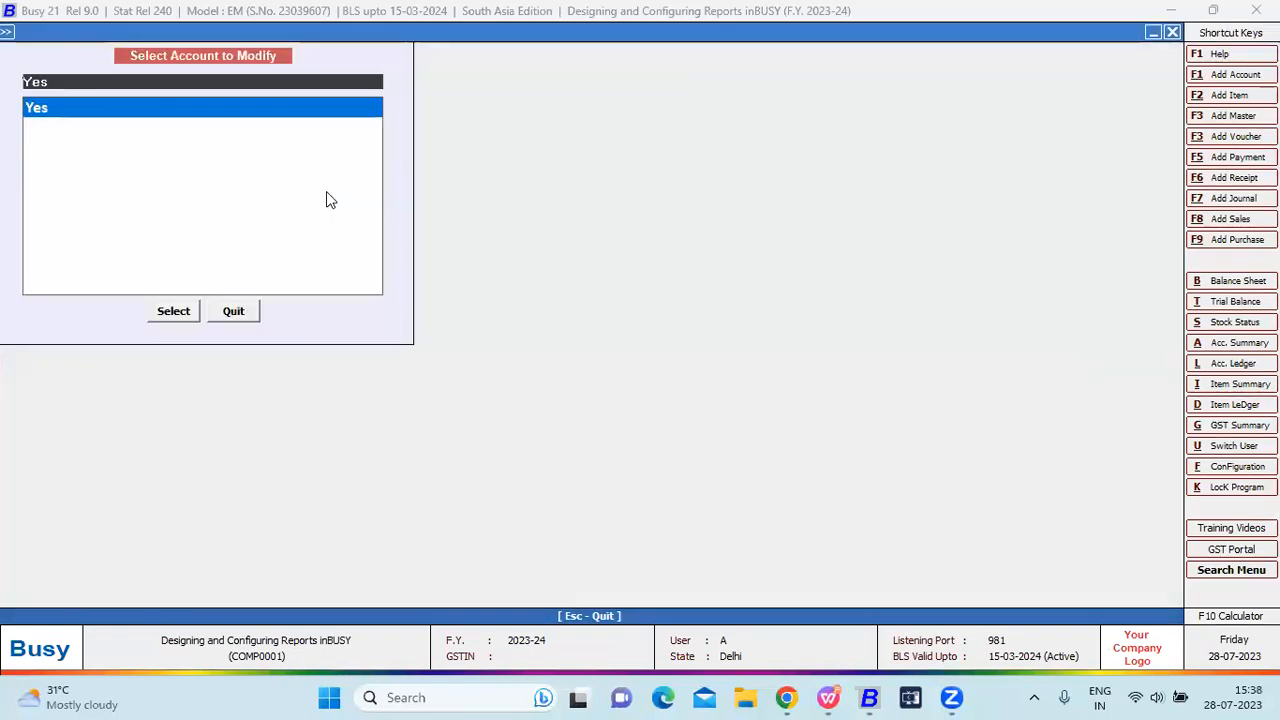
key("Escape")
key("Right")
key("Right")
key("Escape")
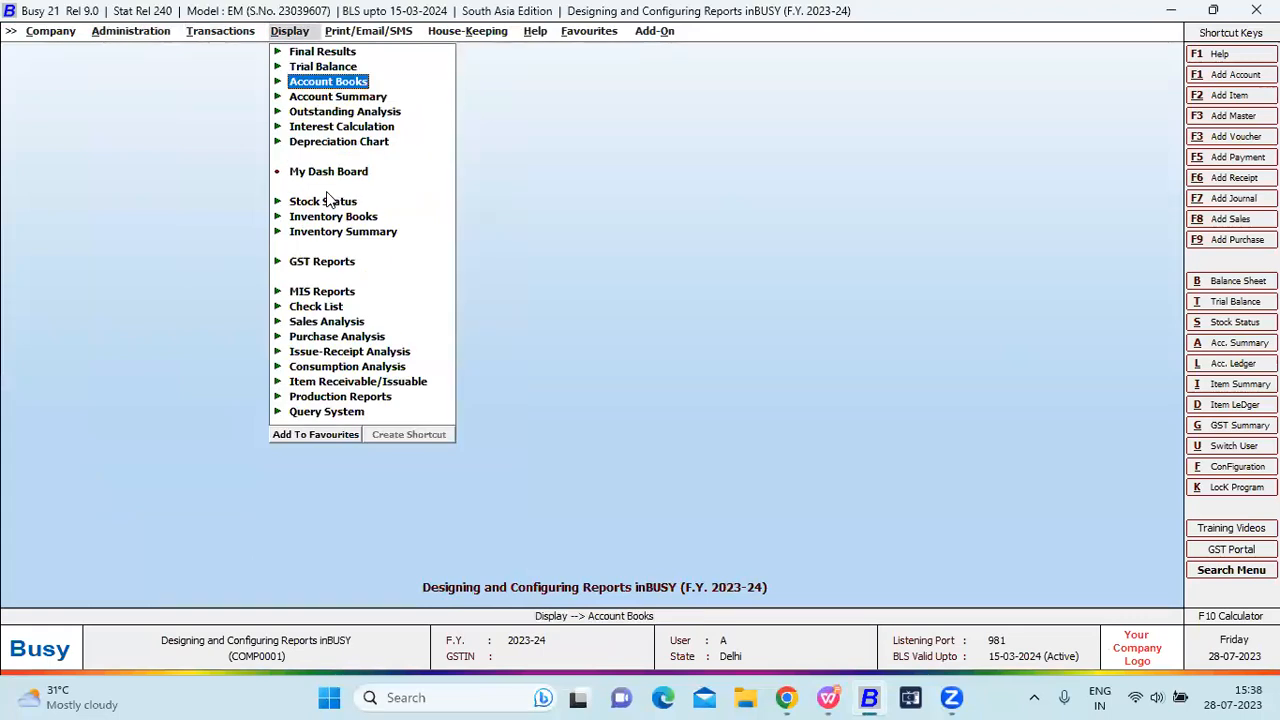
key("Return")
key("Down")
key("Down")
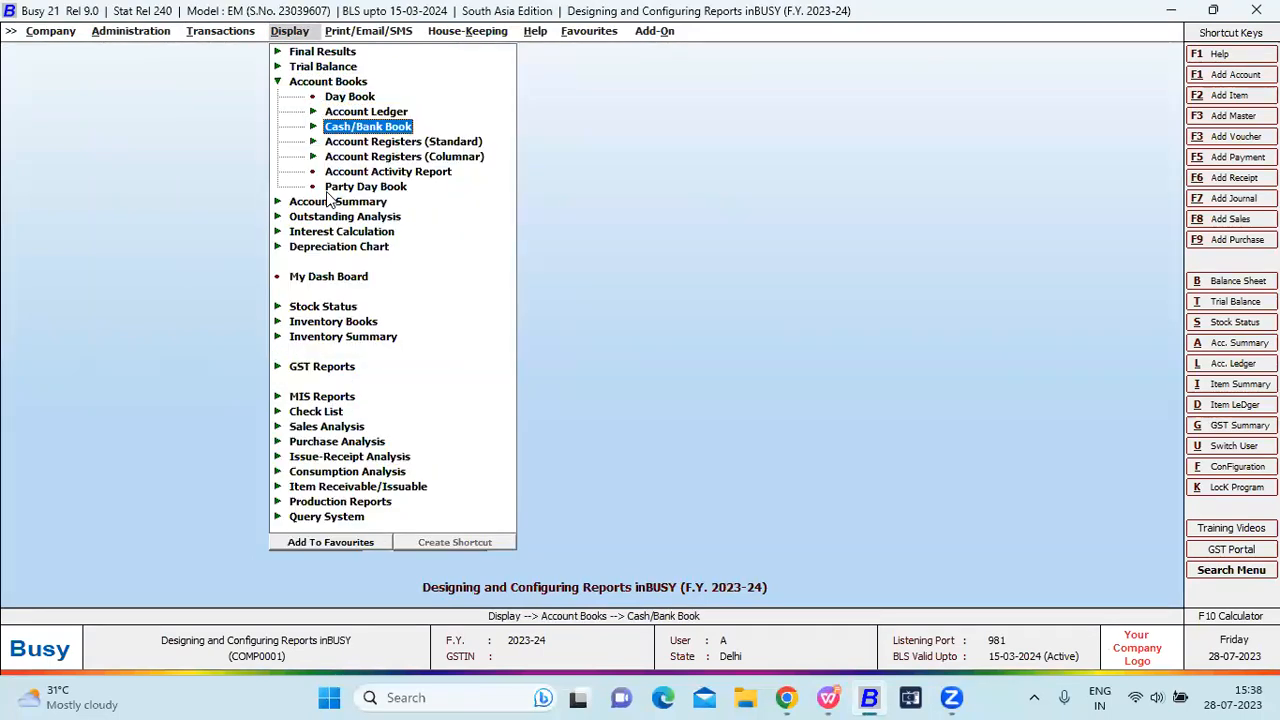
key("Return")
key("Down")
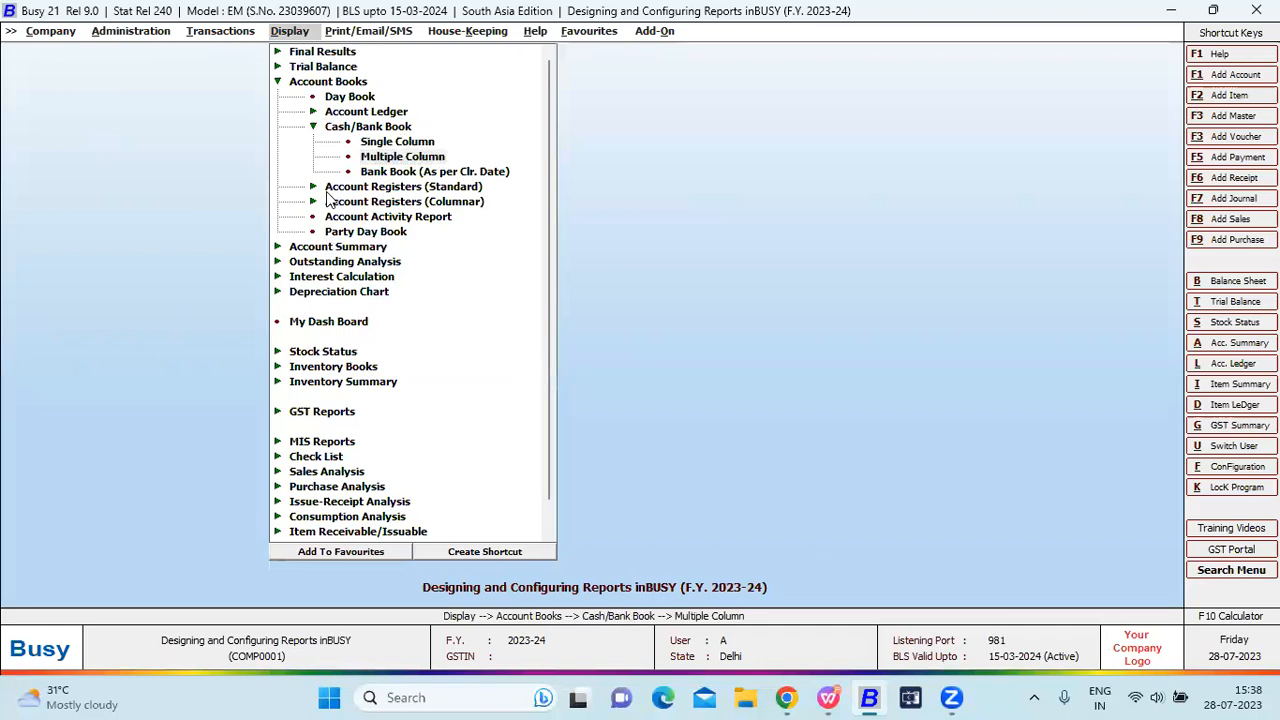
key("Return")
key("Return")
key("Return")
key("Return")
key("Return")
key("Return")
key("Return")
key("Return")
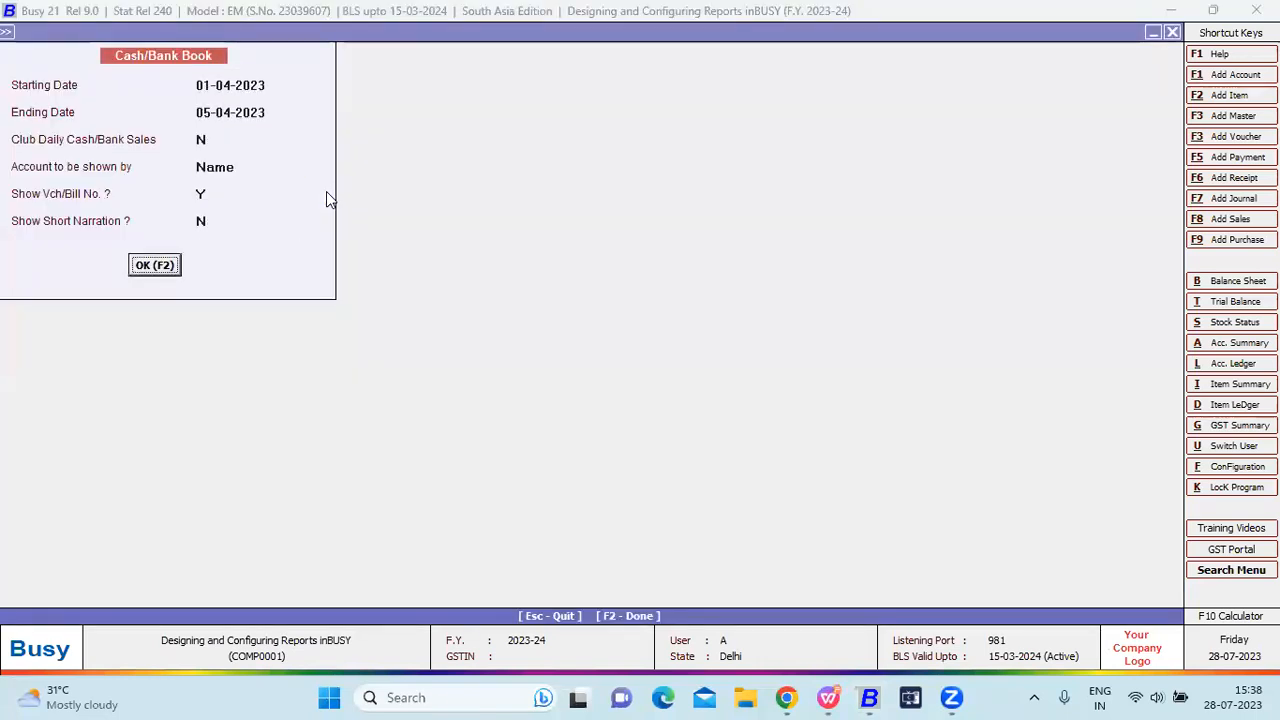
key("Right")
key("Right")
key("Right")
key("Right")
key("Right")
key("Right")
key("Right")
key("Right")
key("Right")
key("Right")
key("Right")
key("Right")
key("Right")
key("Right")
key("Right")
key("Right")
key("Right")
key("Right")
key("Right")
key("Right")
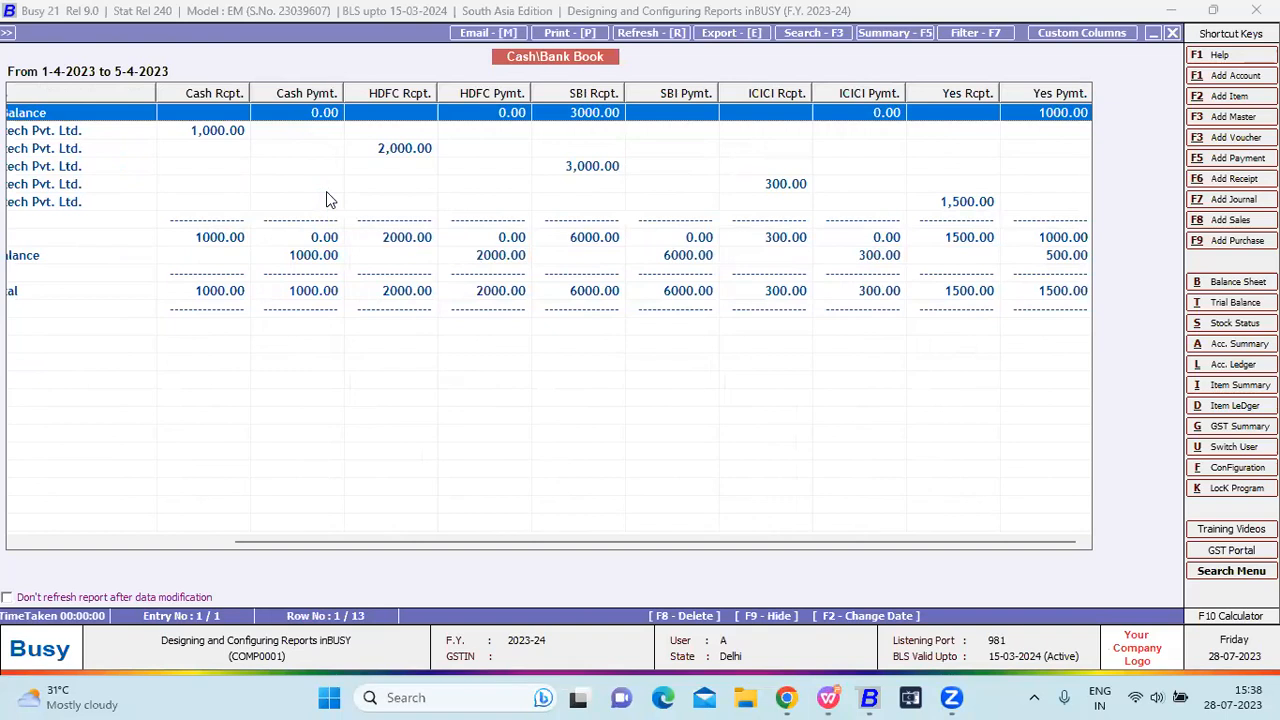
key("Escape")
key("Escape")
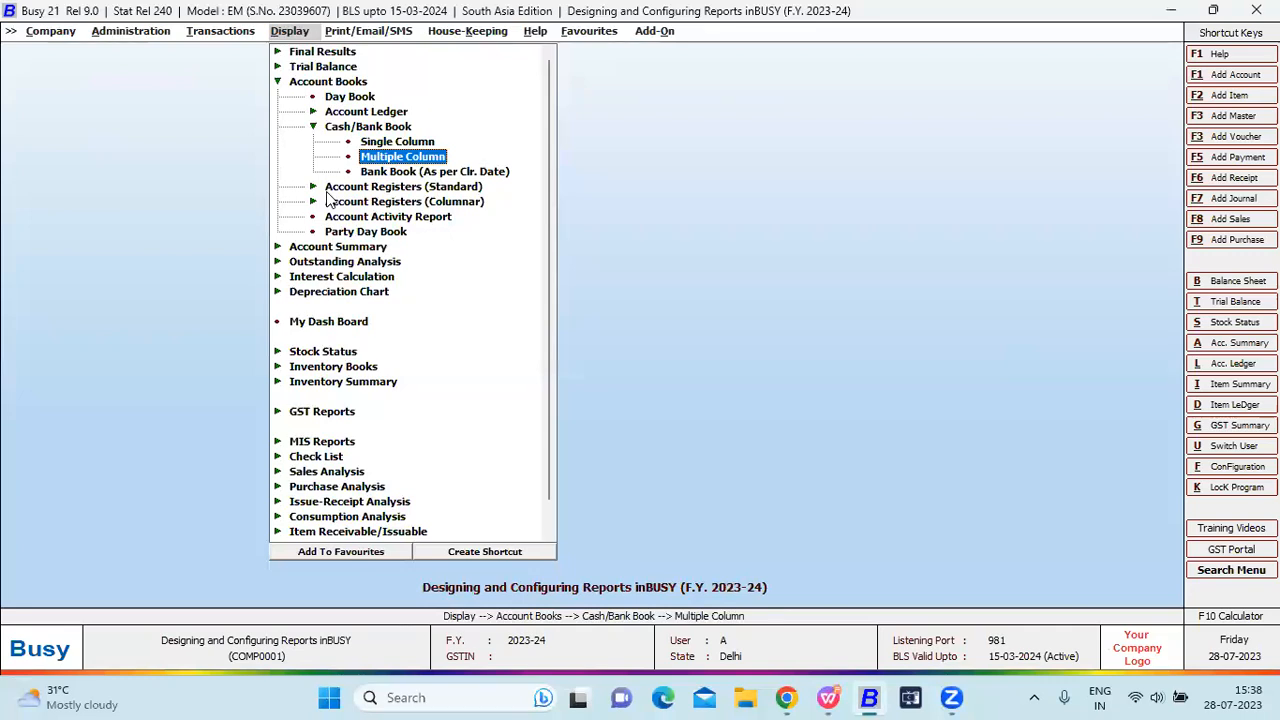
Open Configuration > Columnar Reports > Party-Item Analysis format configuration.
key("Left")
key("Left")
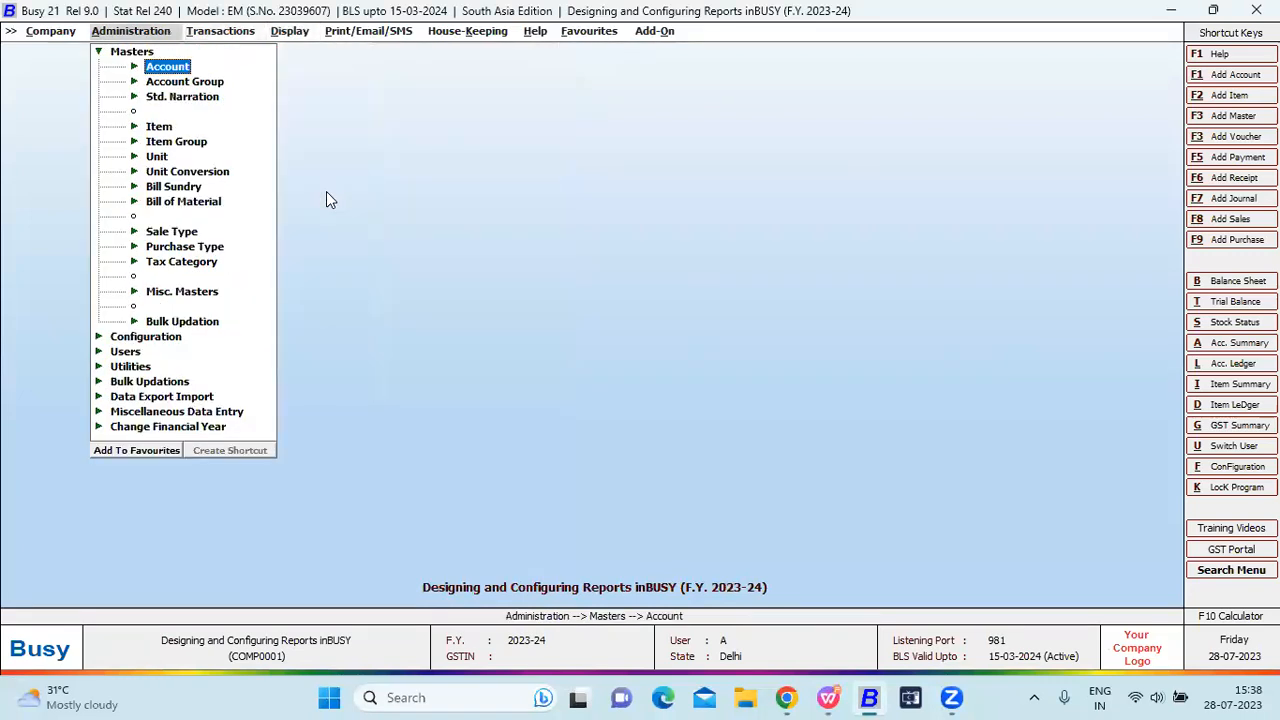
key("Escape")
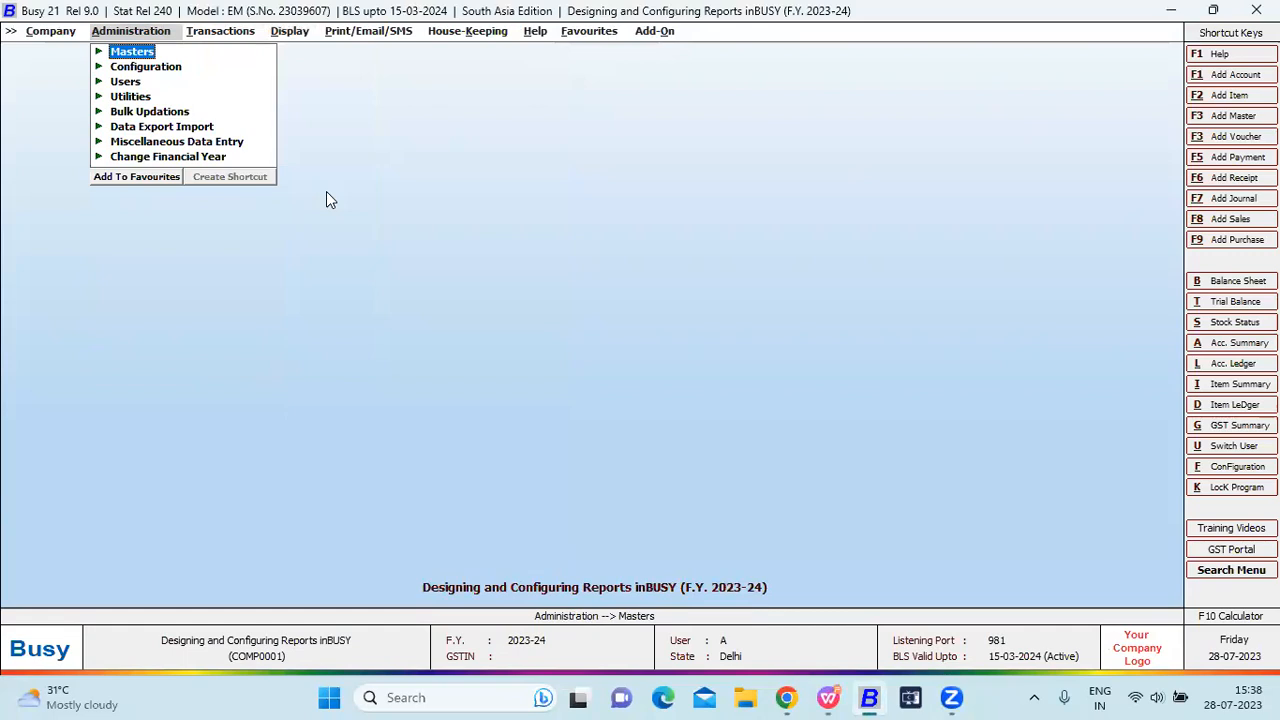
key("c")
key("Return")
key("c")
key("Return")
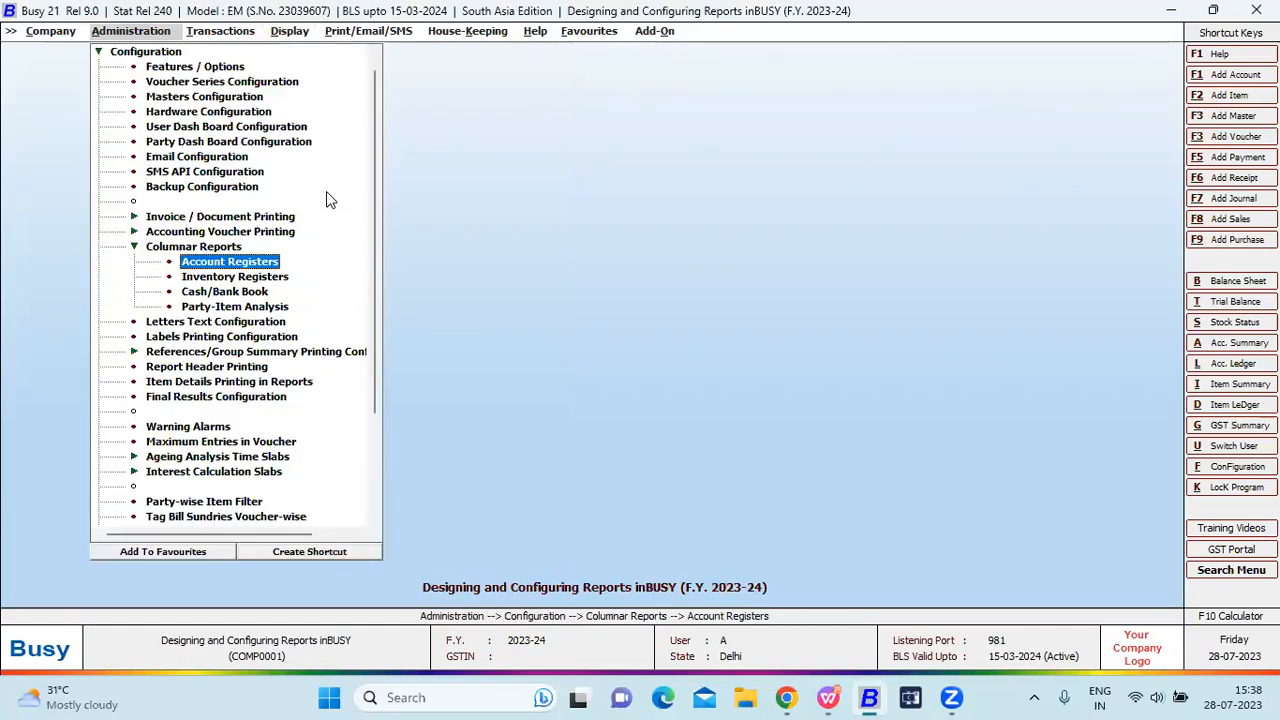
key("Down")
key("Down")
key("Down")
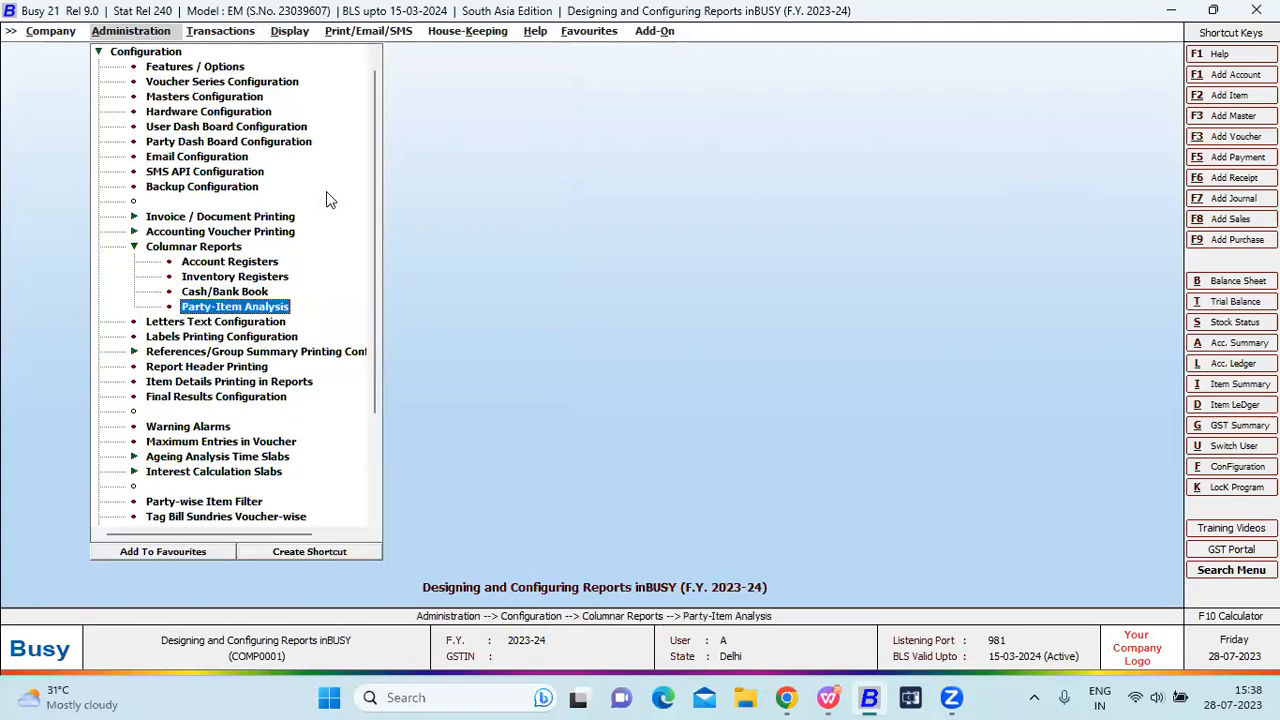
key("Return")
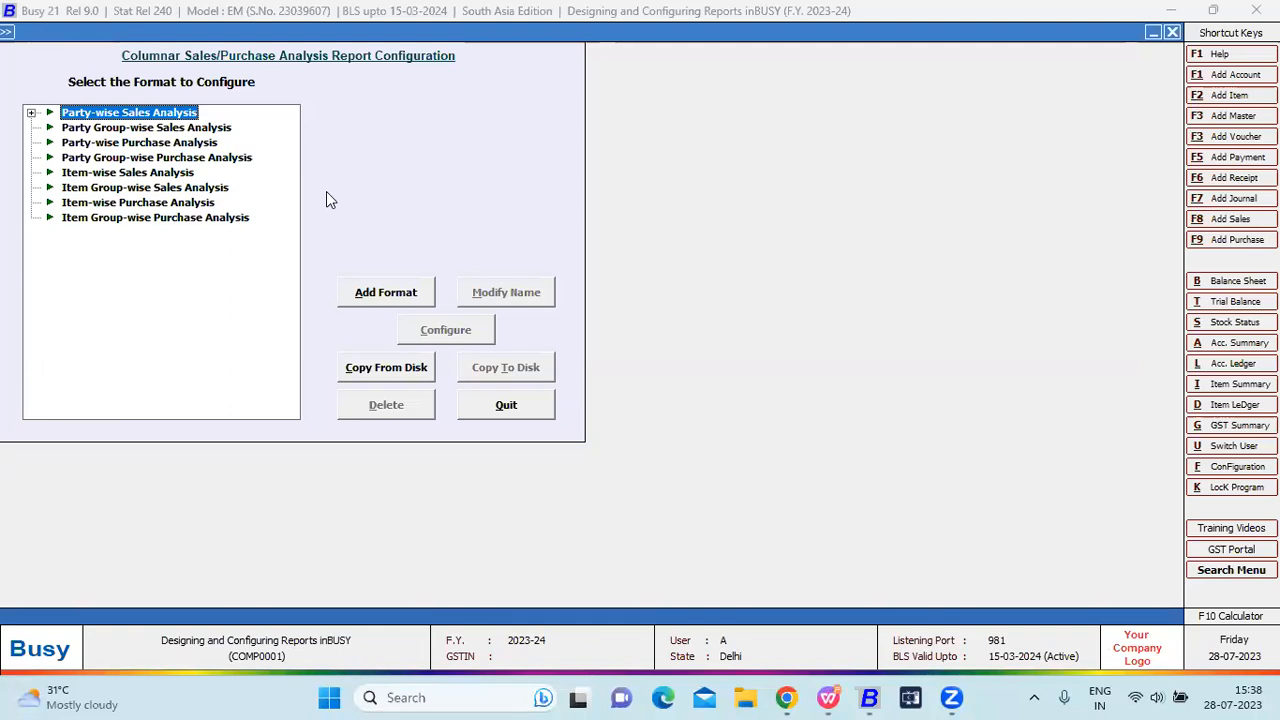
Browse the formats from Party Group-wise Sales to Item-wise Sales Analysis, returning to Party-wise Sales Analysis.
key("Down")
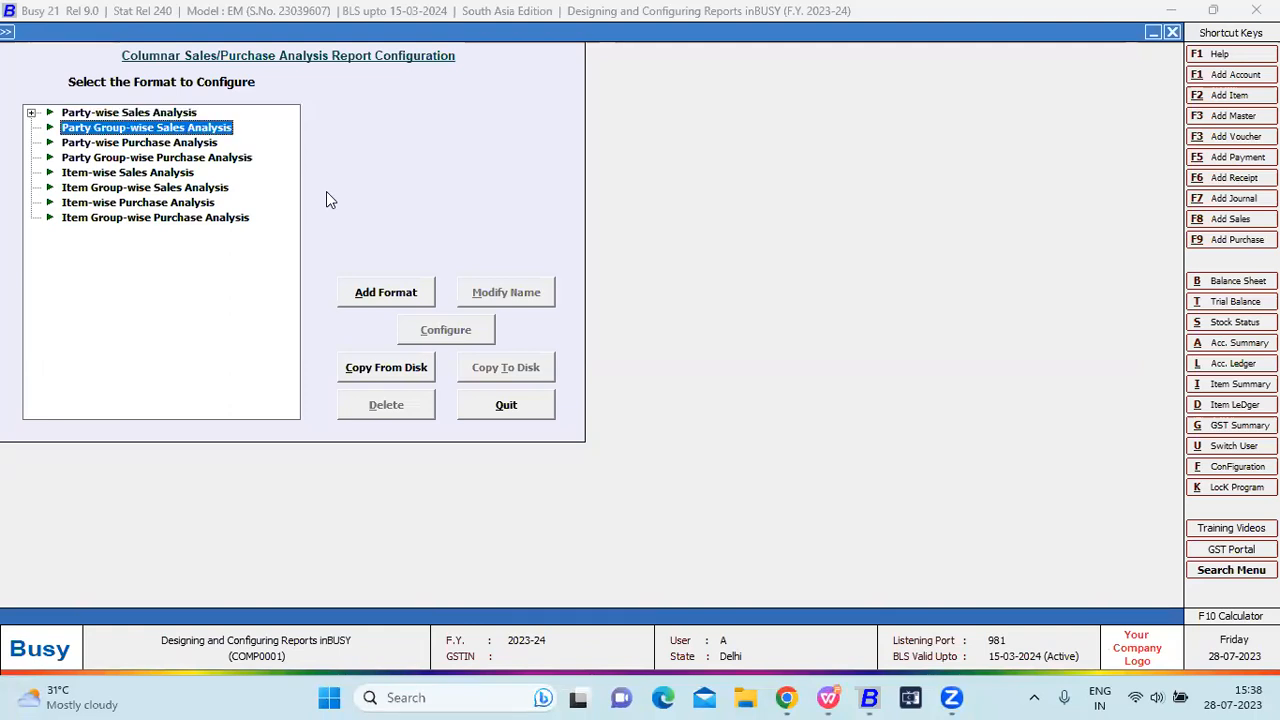
key("Down")
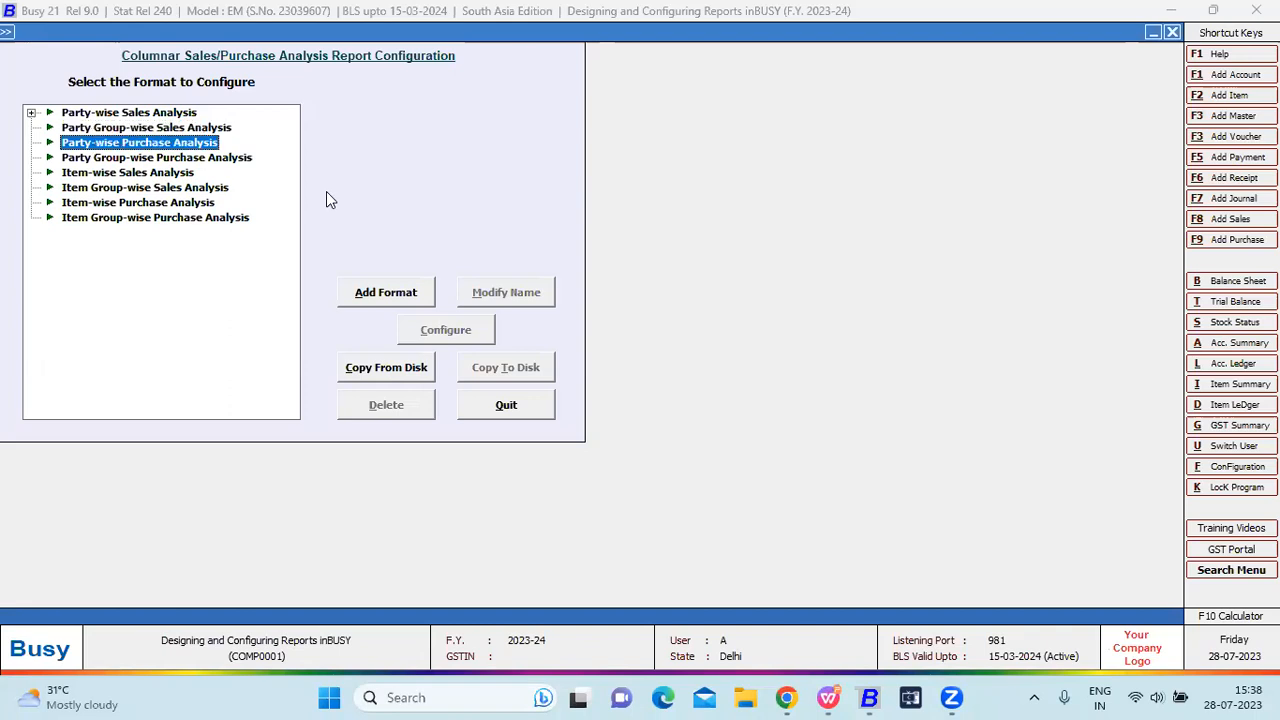
key("Down")
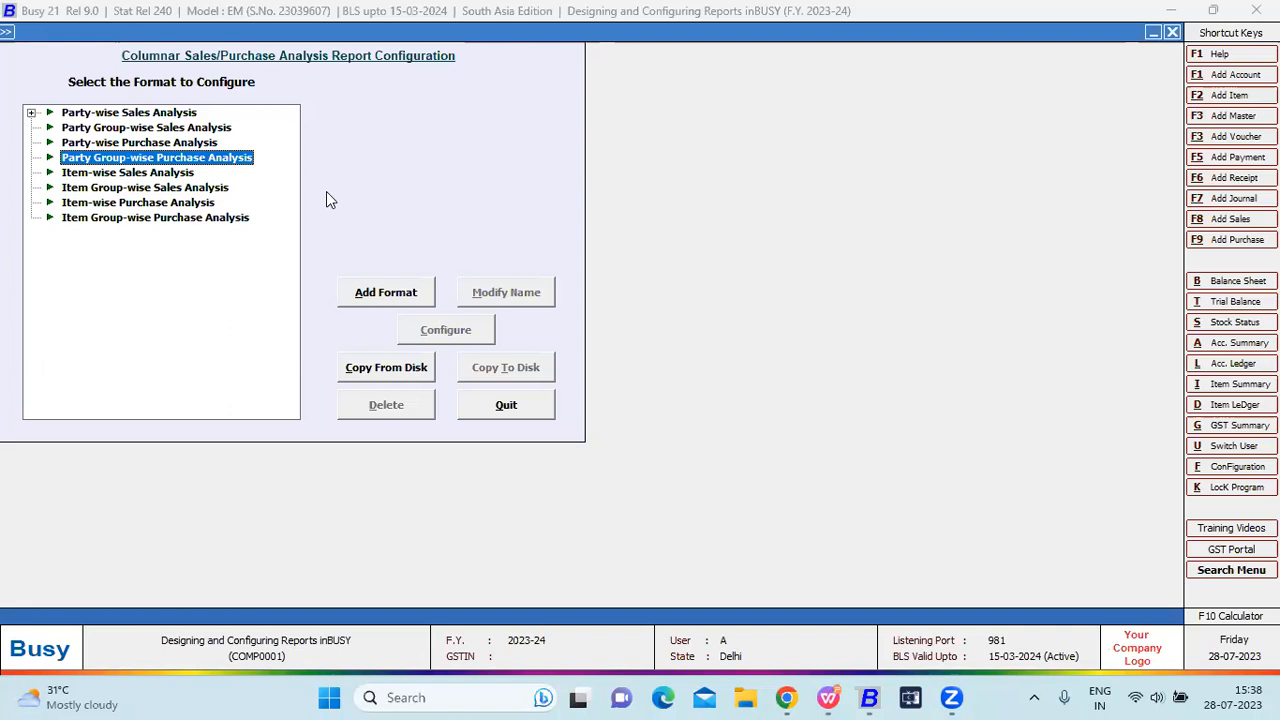
key("Down")
key("Down")
key("Up")
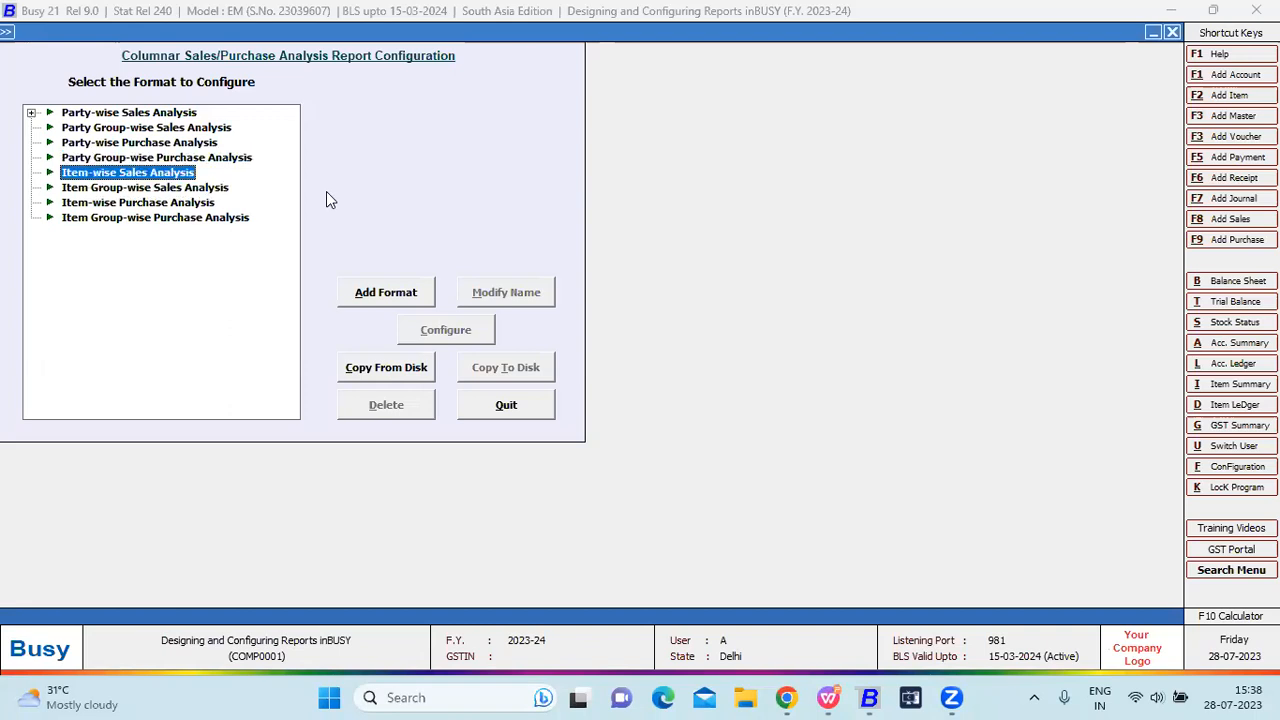
key("Home")
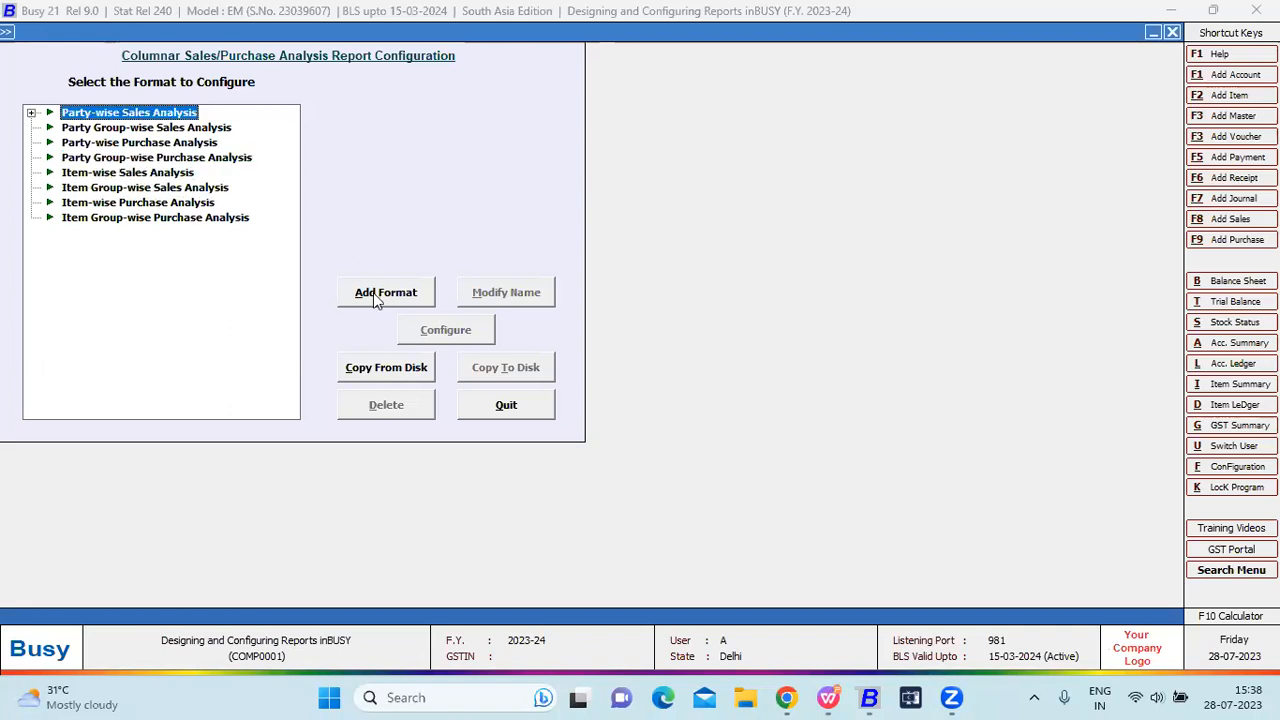
left_click(372, 296)
key("Escape")
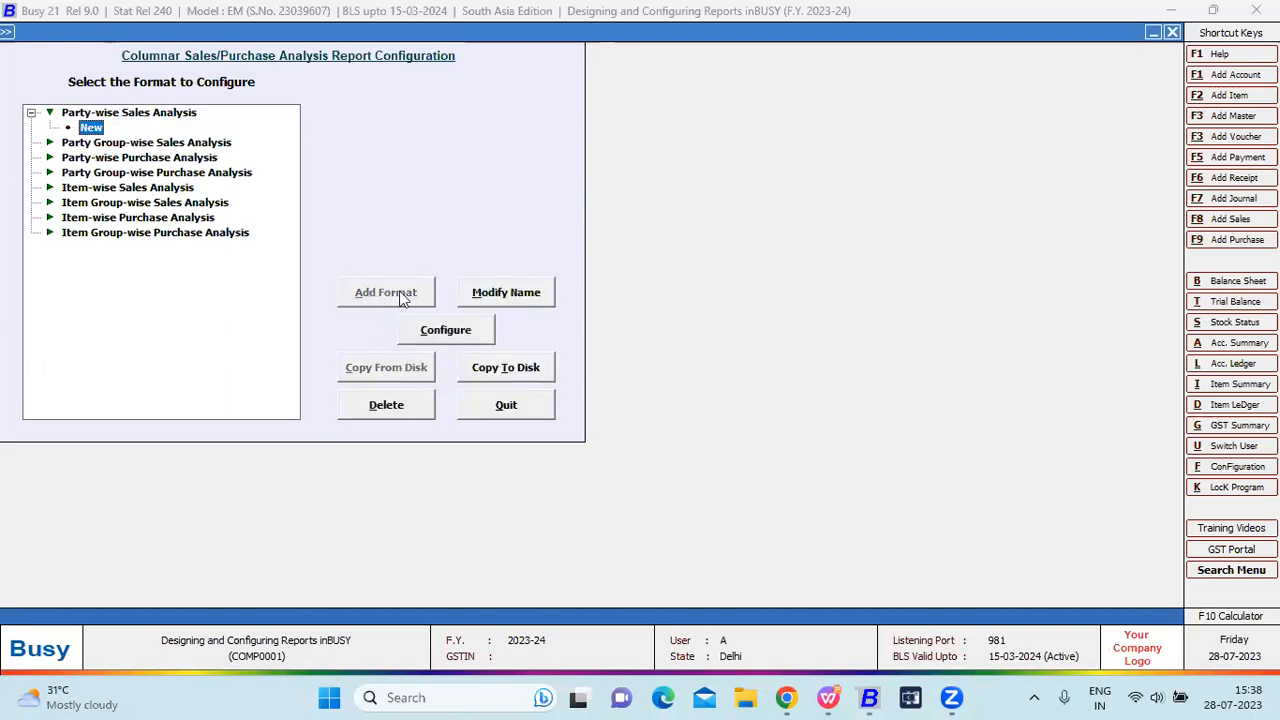
left_click(503, 295)
key("Escape")
key("Escape")
key("Up")
key("Up")
key("Up")
key("Up")
key("Up")
key("Up")
key("Up")
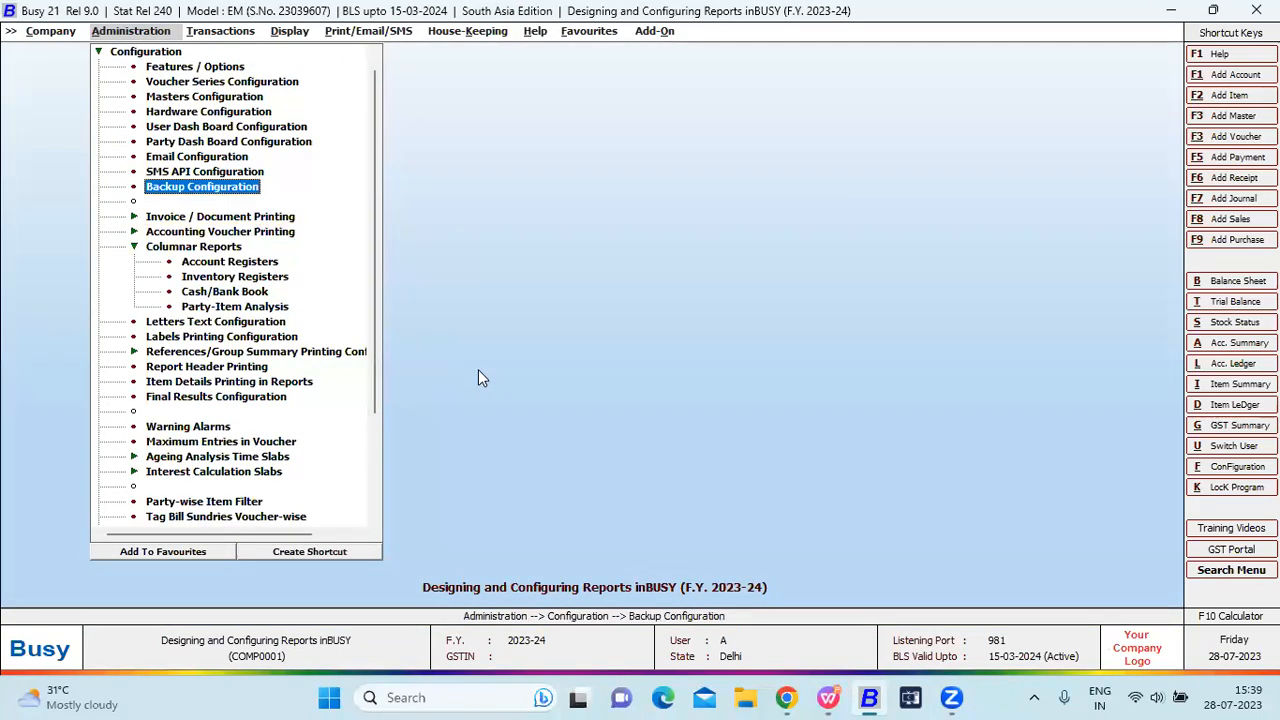
key("Down")
key("Down")
key("Down")
key("Down")
key("Down")
key("Return")
key("Return")
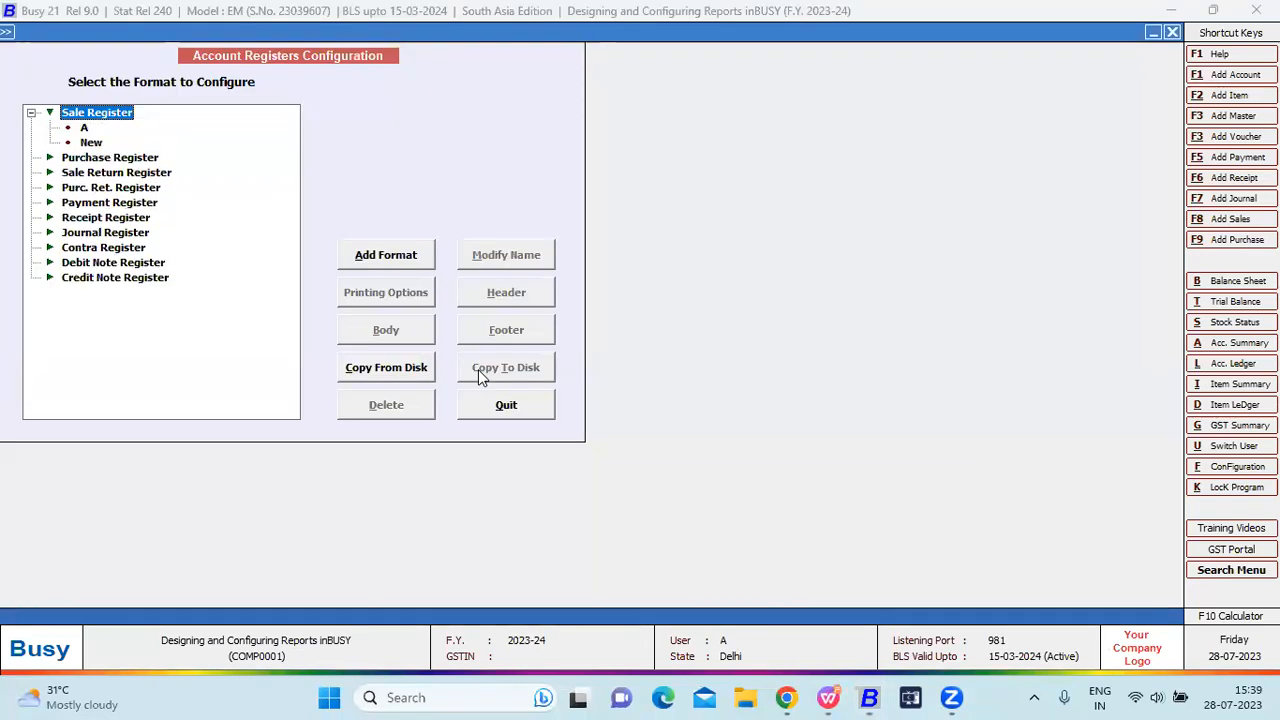
key("Down")
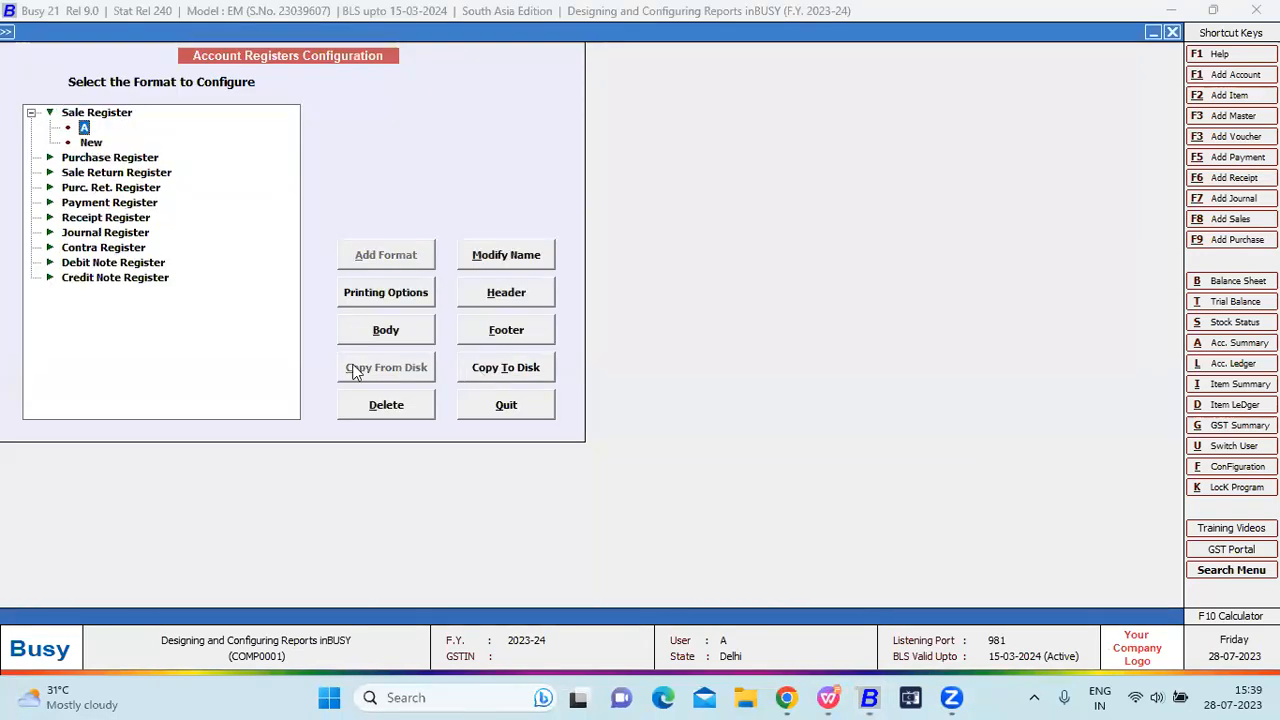
key("Escape")
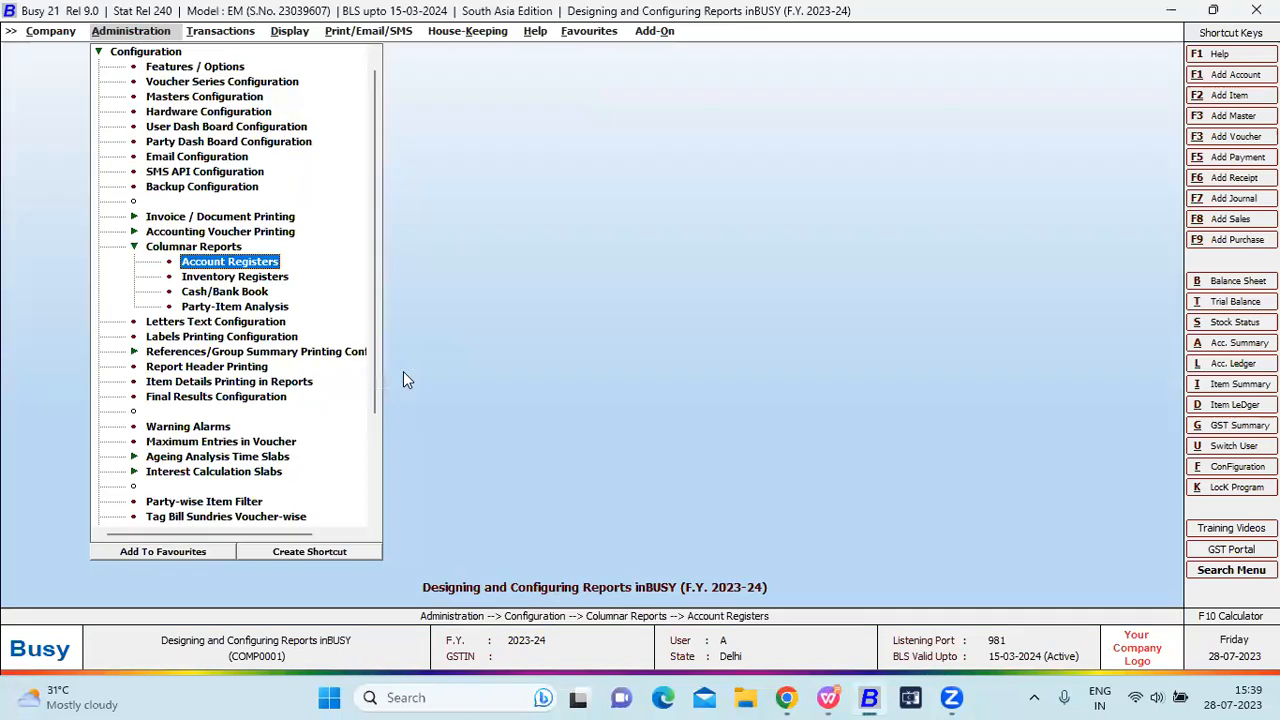
key("Down")
key("Down")
key("Return")
key("Escape")
key("Down")
key("Return")
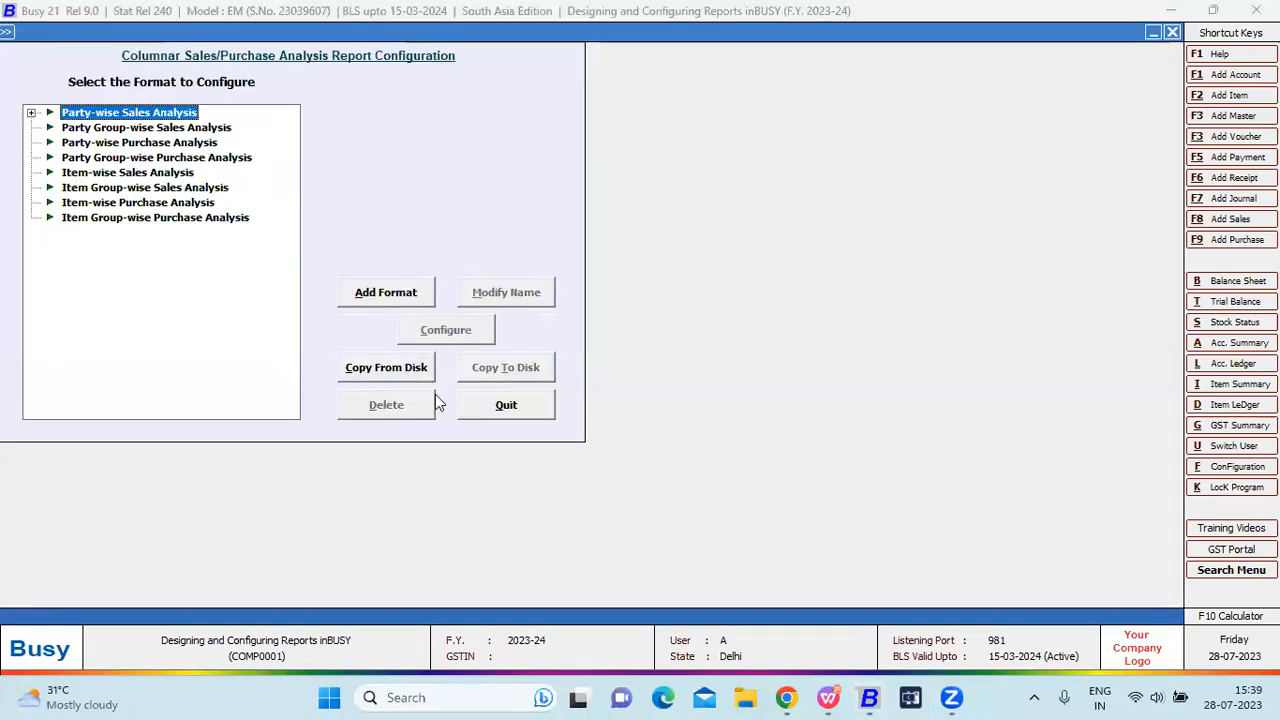
key("Return")
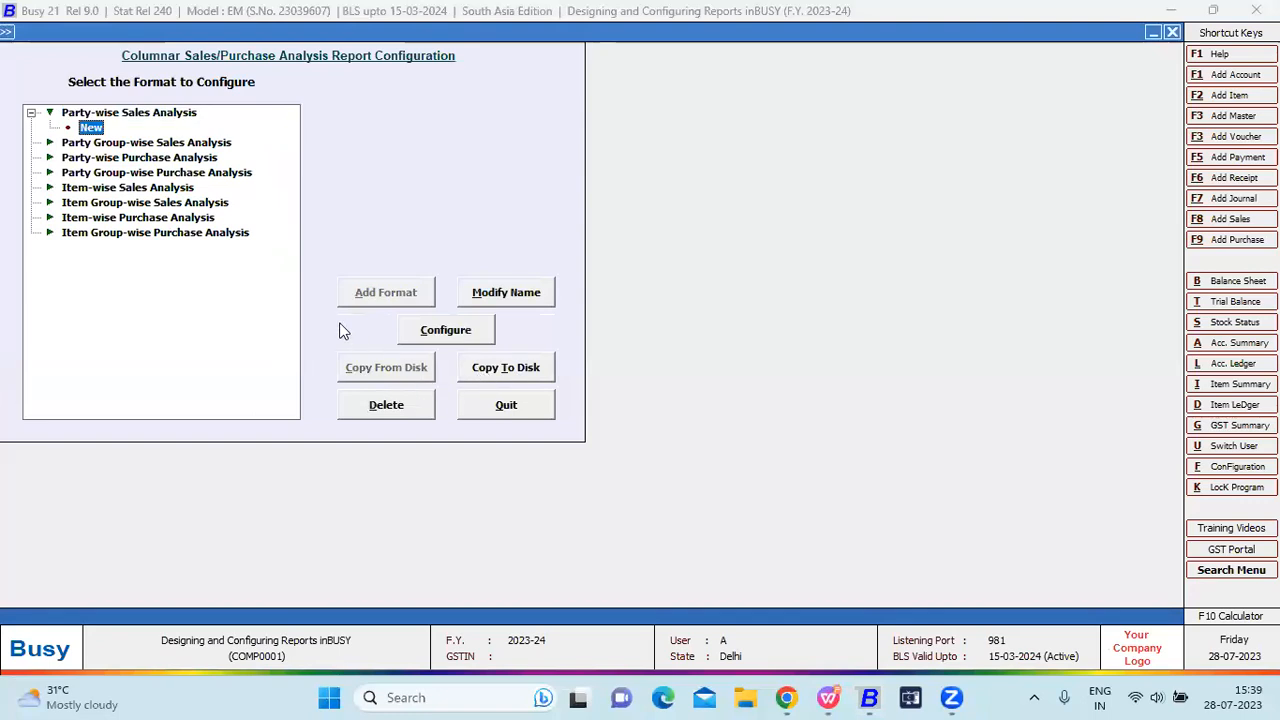
Change the Body Lotion column heading to 'Hand Cream' in the New format's column setup.
key("Up")
key("Down")
left_click(413, 329)
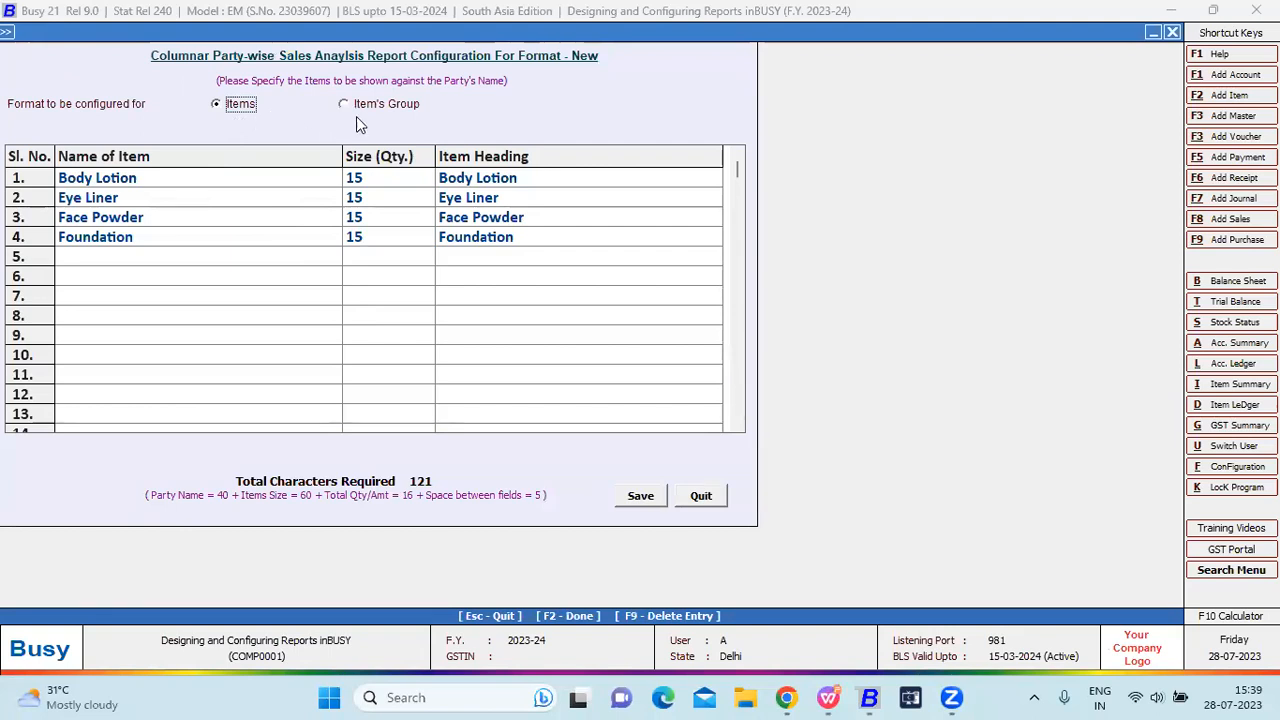
left_click(123, 183)
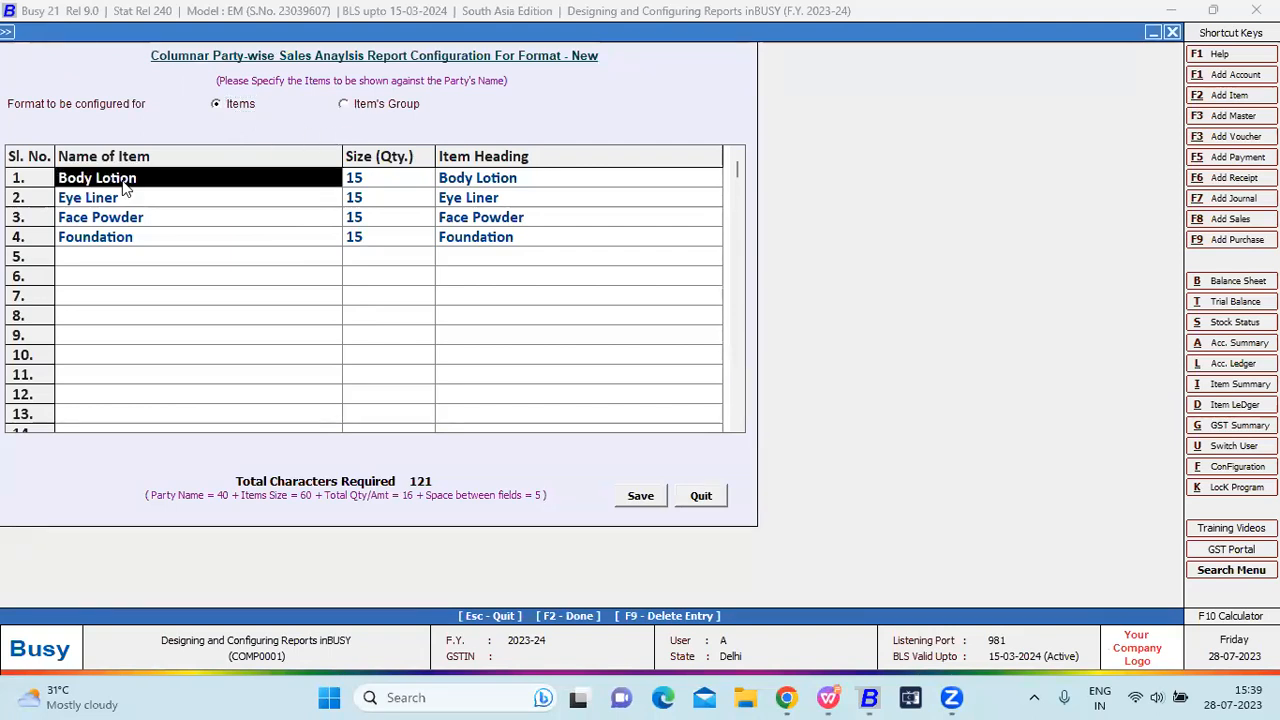
key("Return")
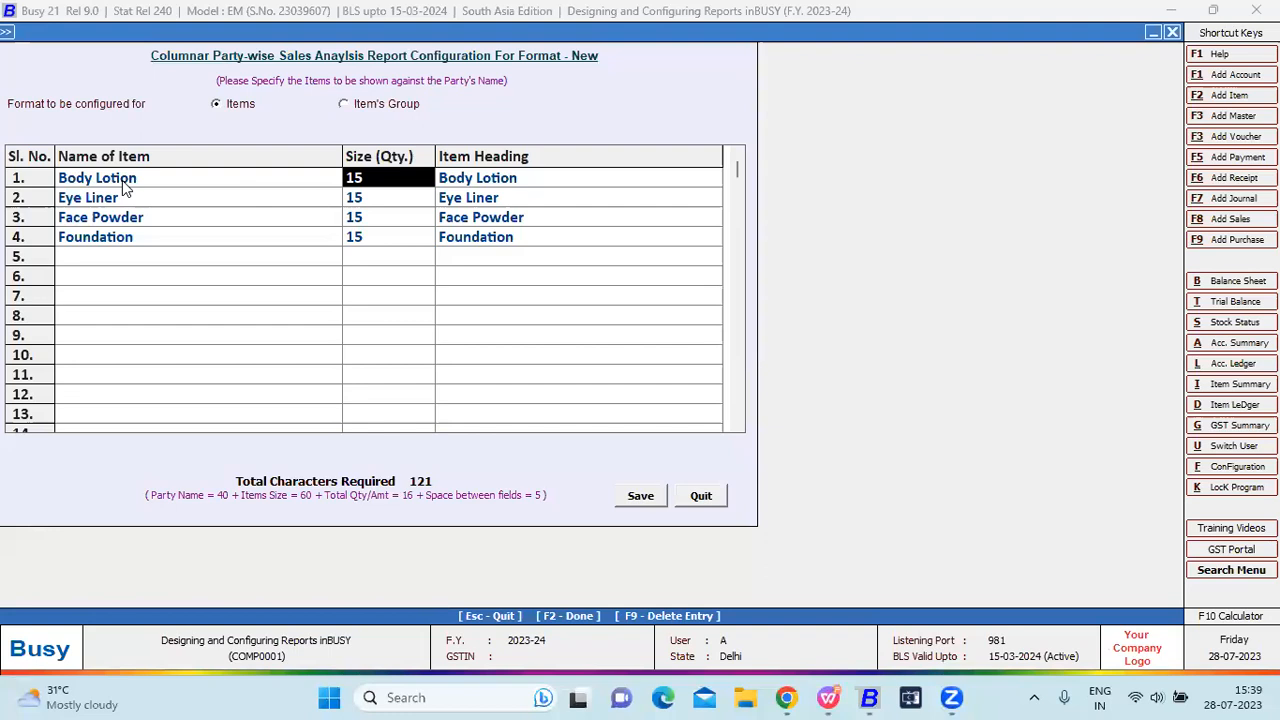
key("Return")
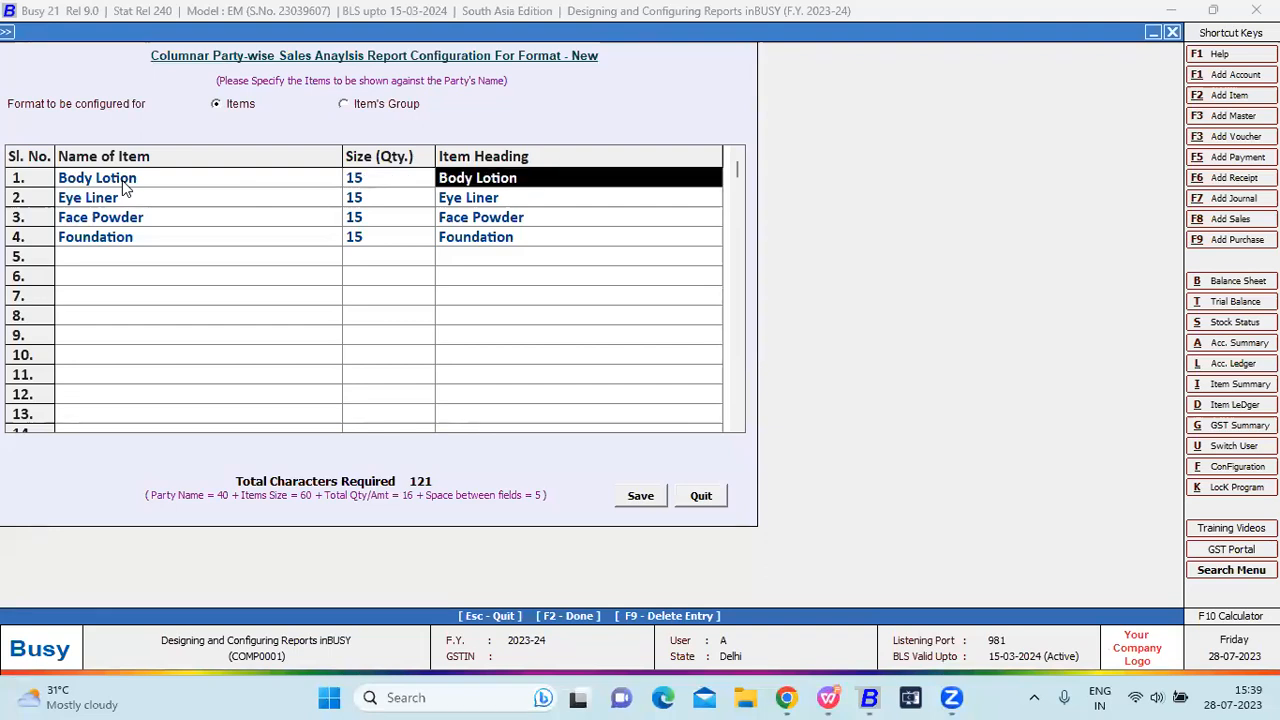
type("Hanf")
key("BackSpace")
type("d cream")
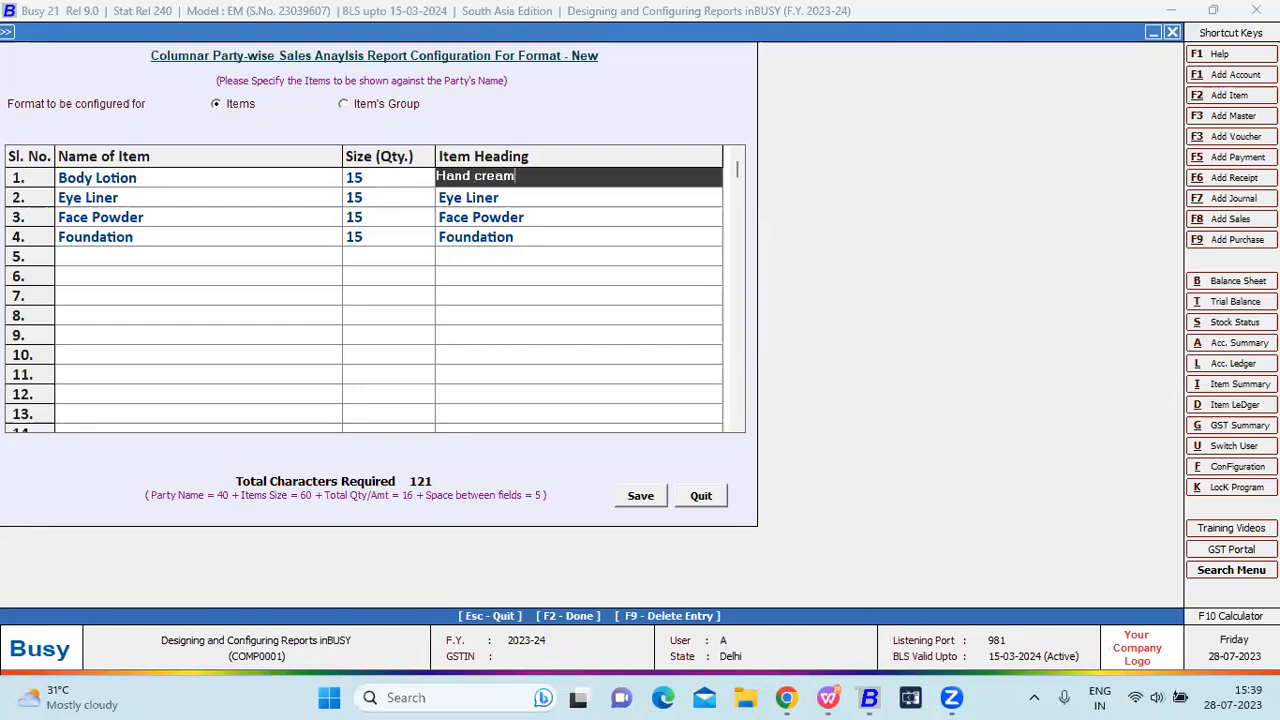
key("Return")
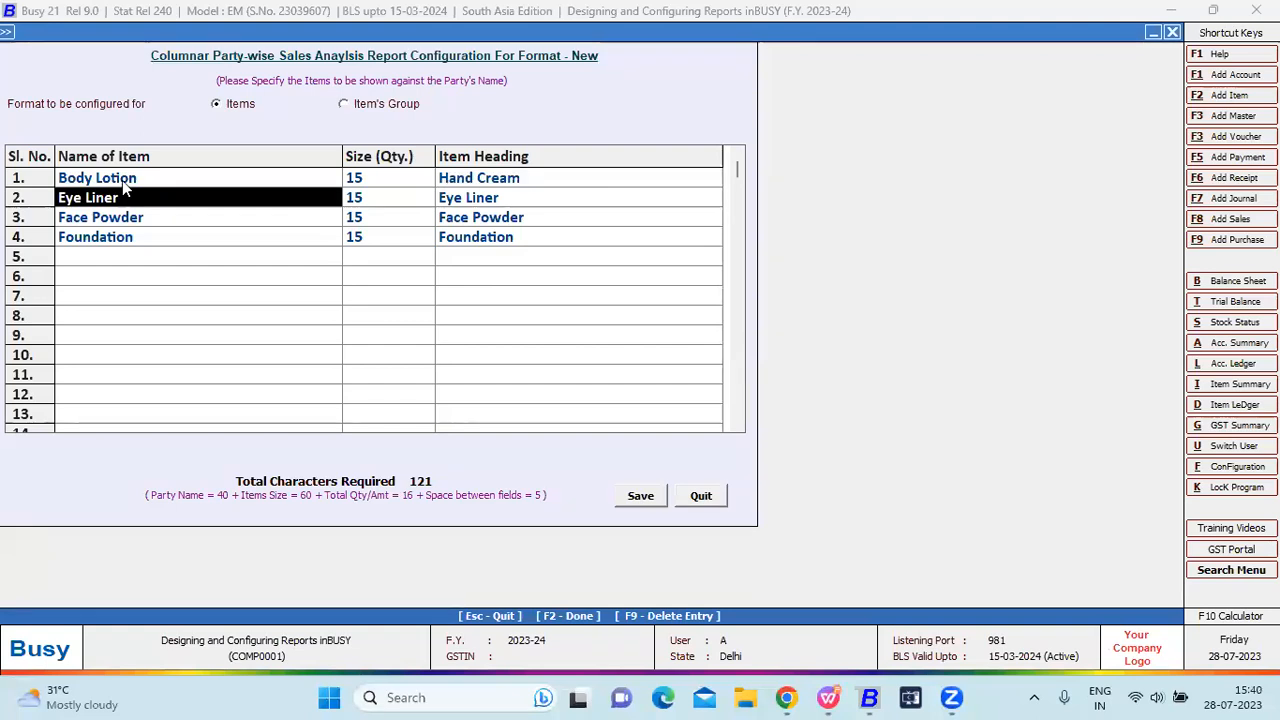
Step through the Hand Cream, Eye Liner and remaining item rows, then return to the format list.
left_click(123, 183)
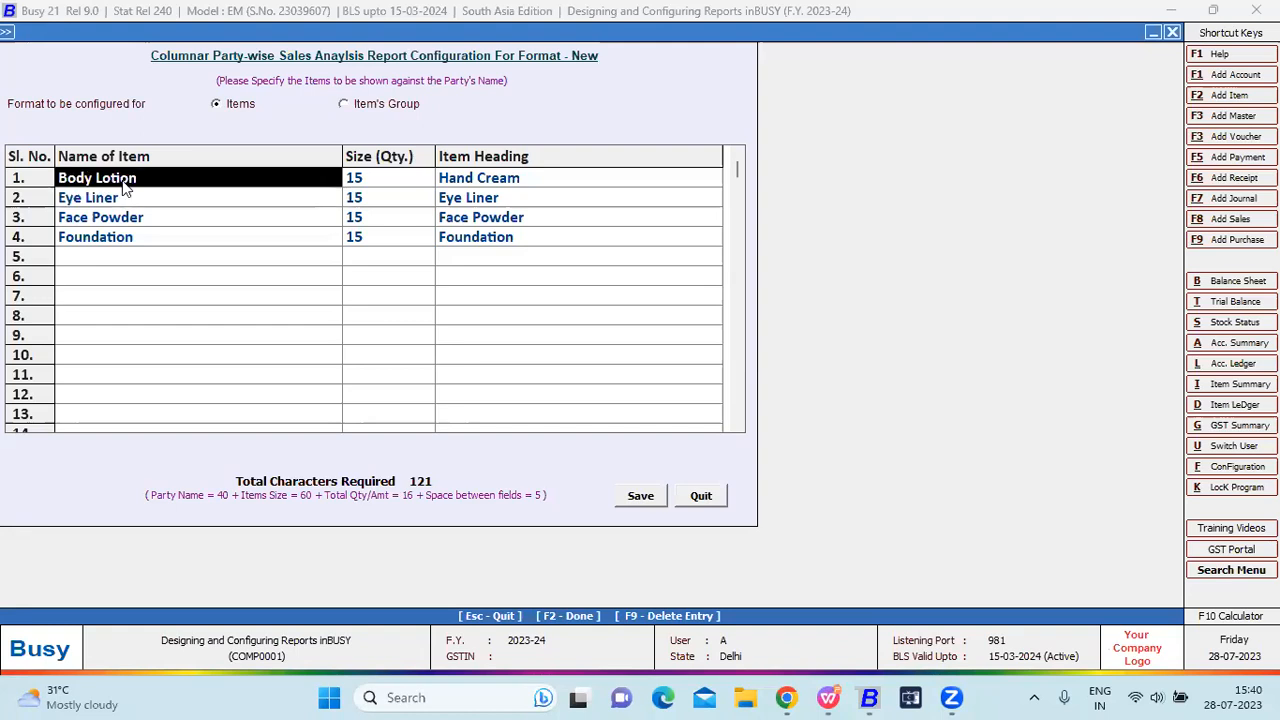
key("Return")
key("Return")
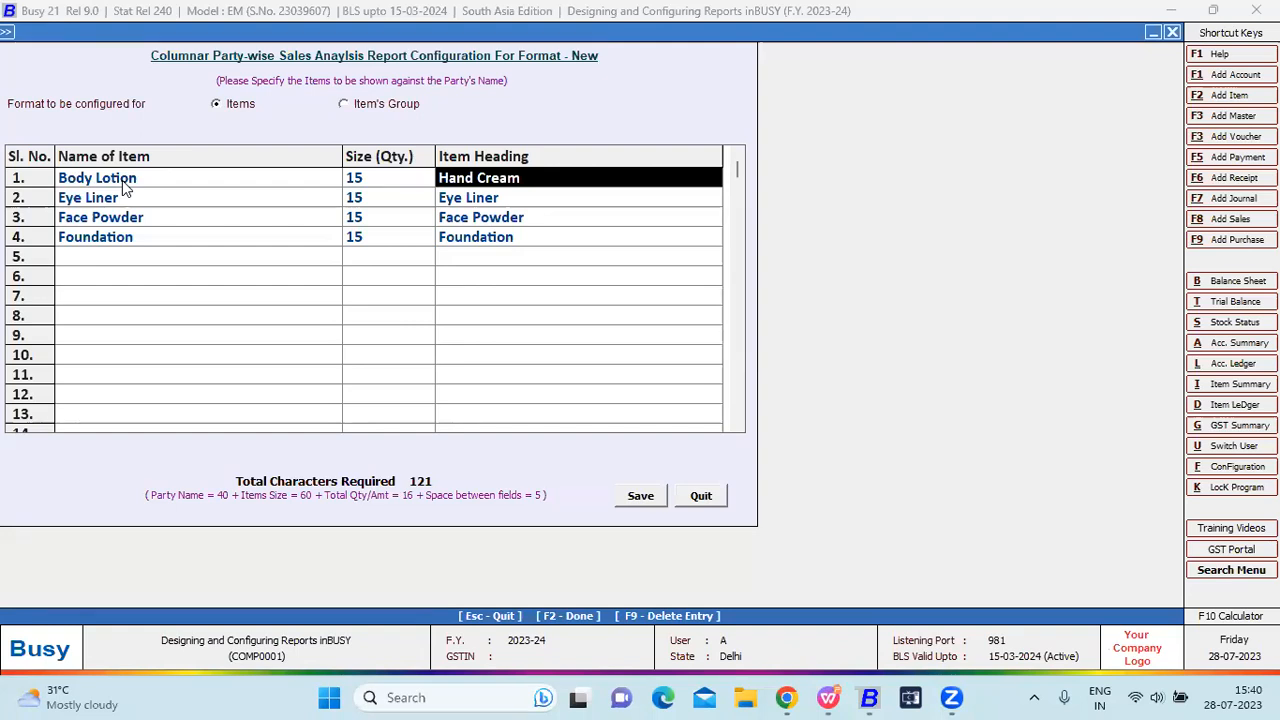
key("Return")
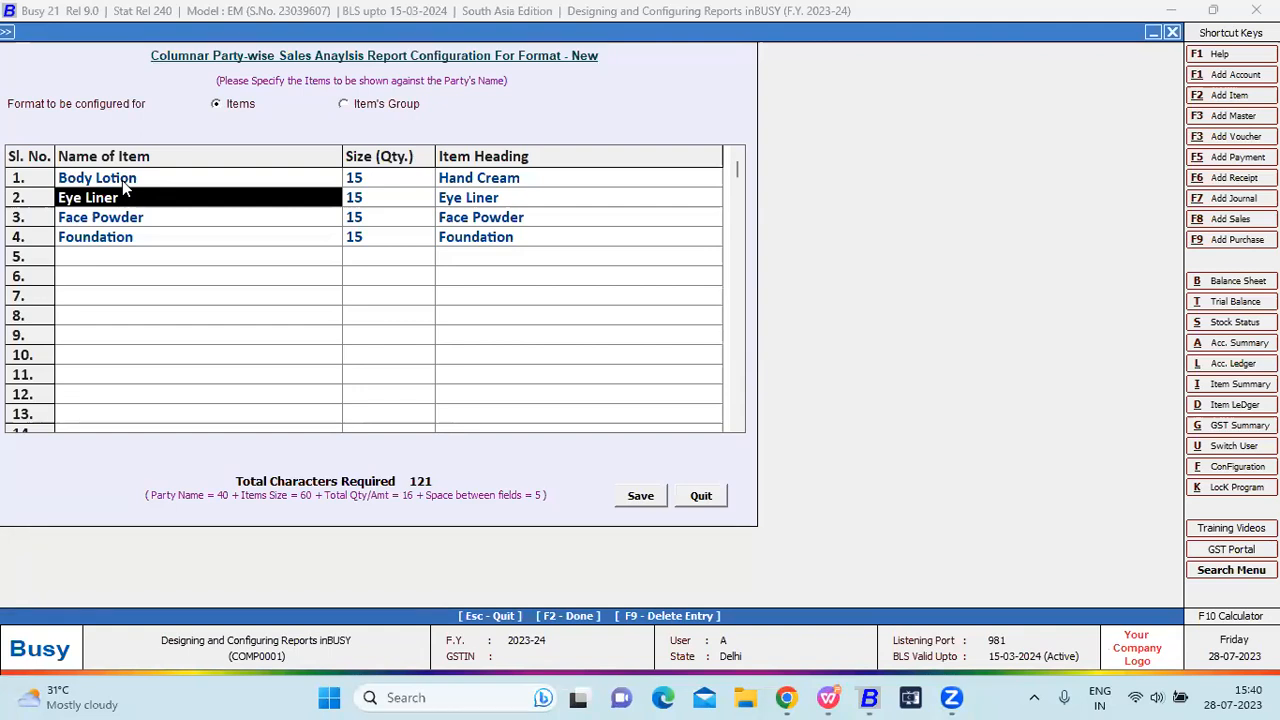
key("Return")
key("Return")
key("Return")
key("Return")
key("Return")
key("Return")
key("Return")
key("Return")
key("Return")
key("Return")
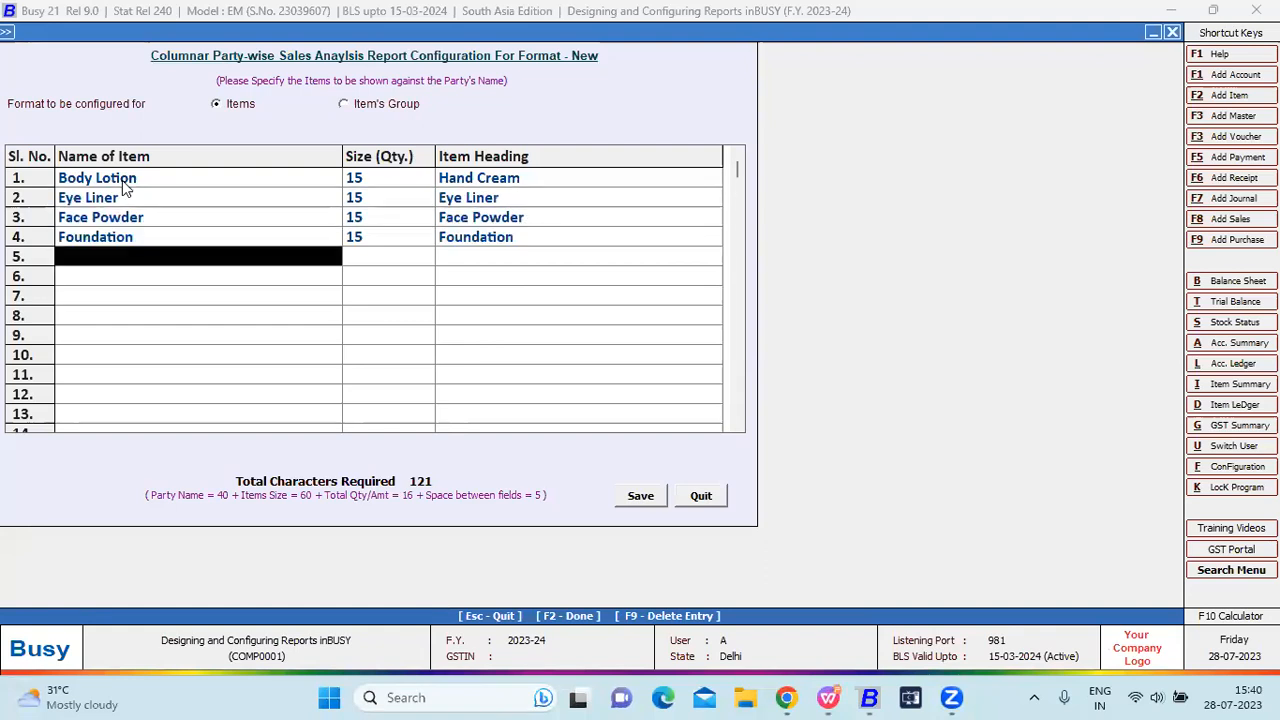
key("Return")
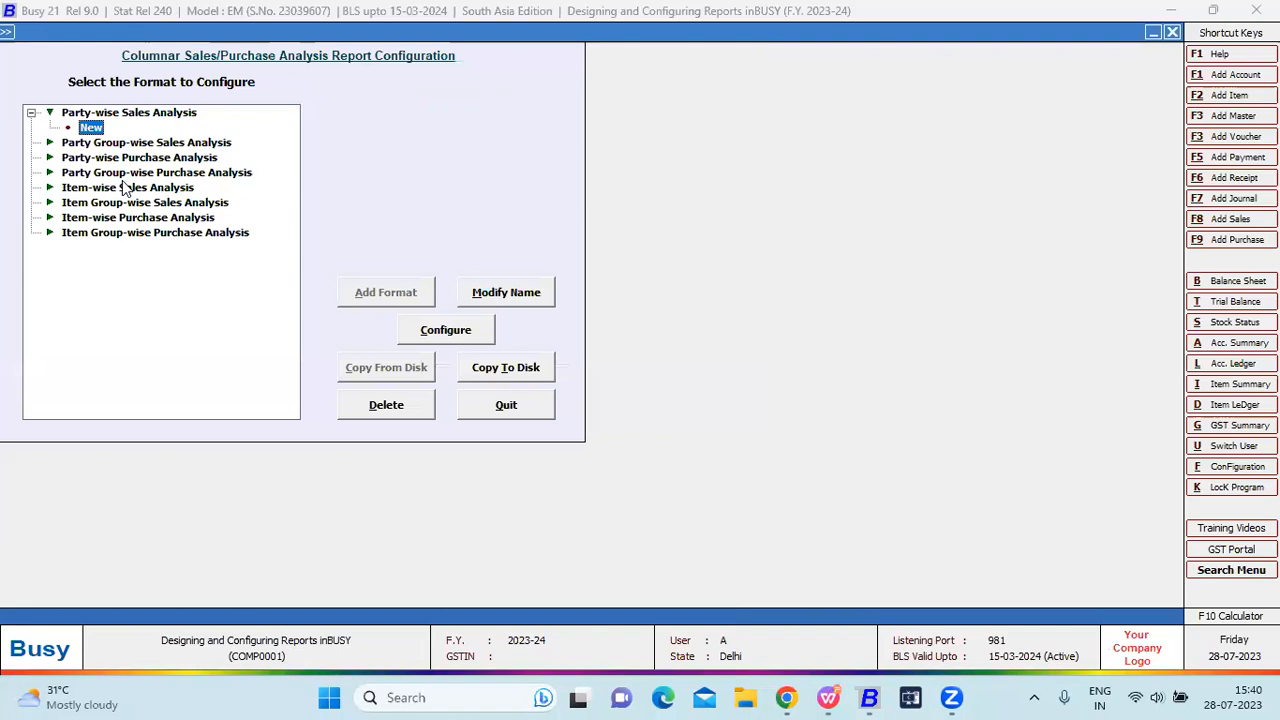
key("Up")
Go to Display > Sales Analysis > Party-wise > Columnar (Self Configured).
key("Escape")
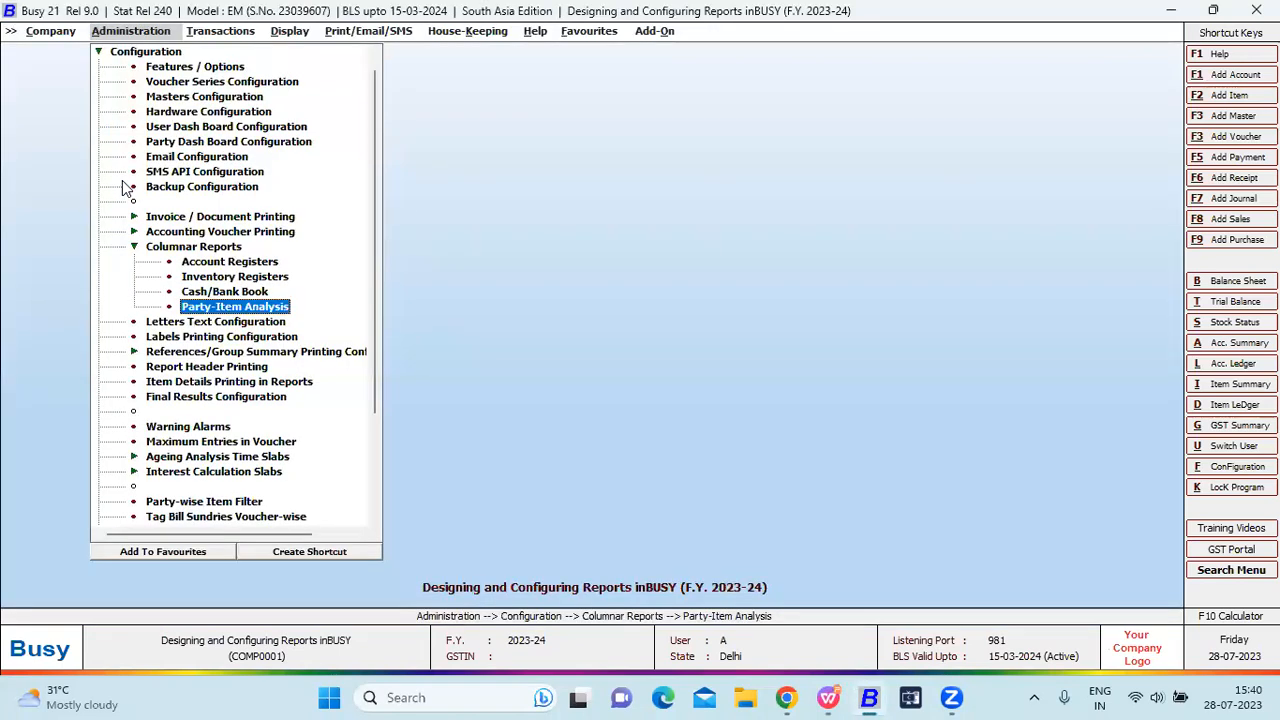
key("Right")
key("Right")
key("Left")
key("Left")
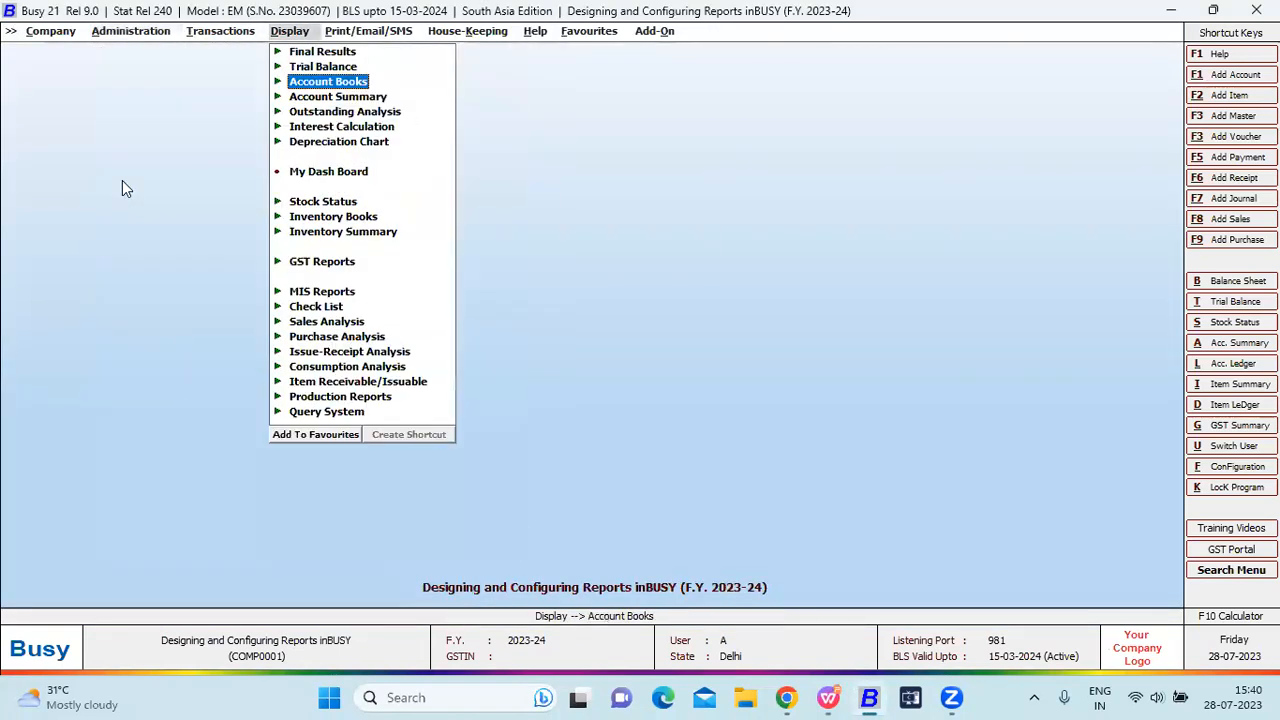
key("Down")
key("Down")
key("Down")
key("Down")
key("Down")
key("Down")
key("Down")
key("Down")
key("Down")
key("Down")
key("Down")
key("Down")
key("Up")
key("Up")
key("Down")
key("Down")
key("Right")
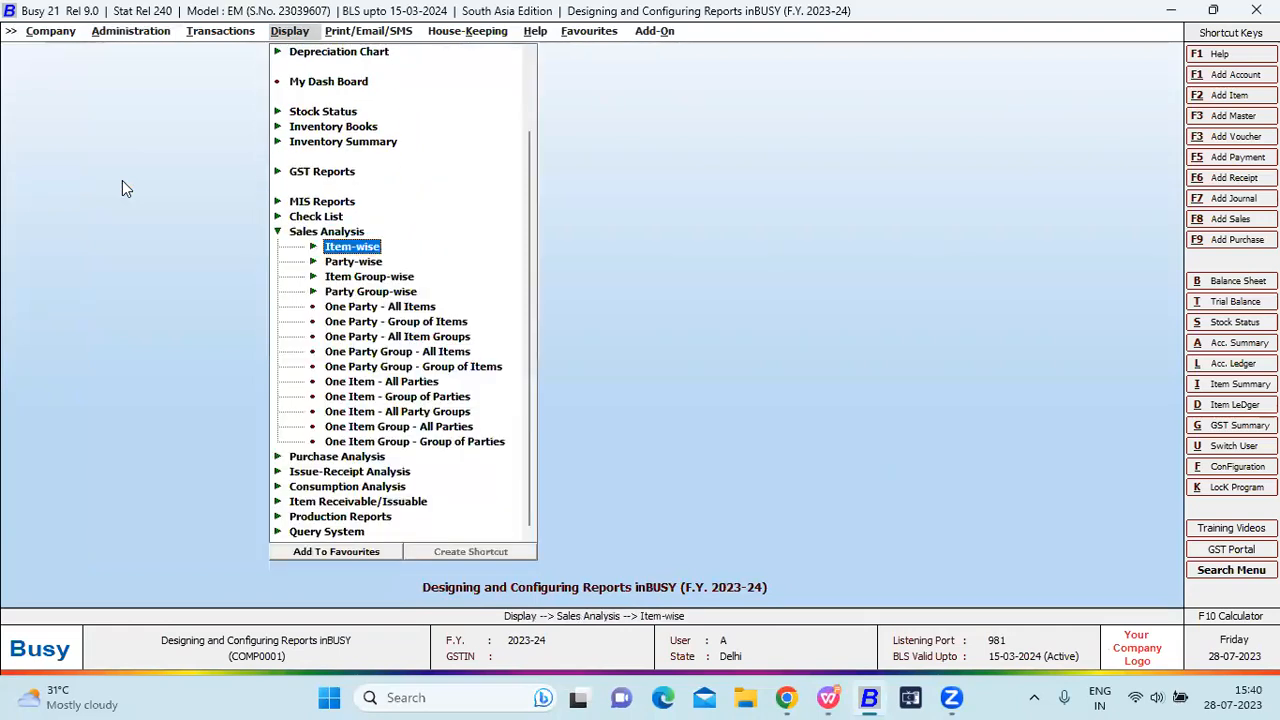
key("Down")
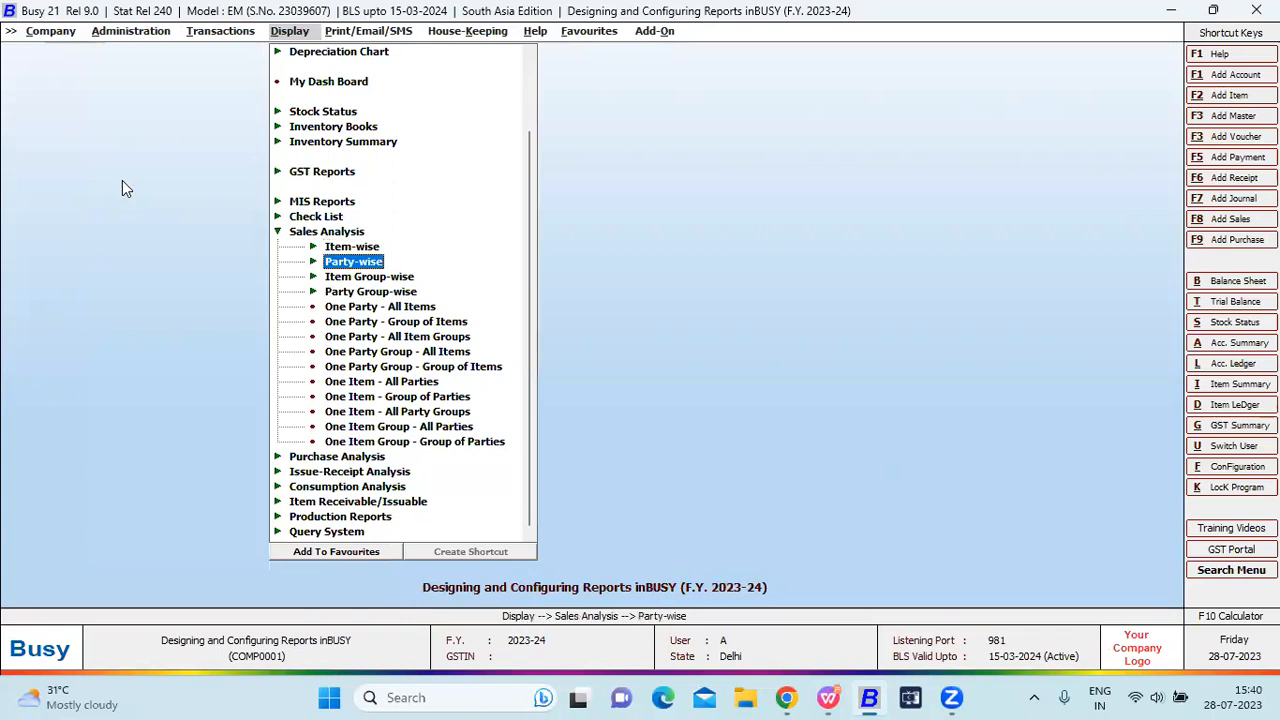
key("Right")
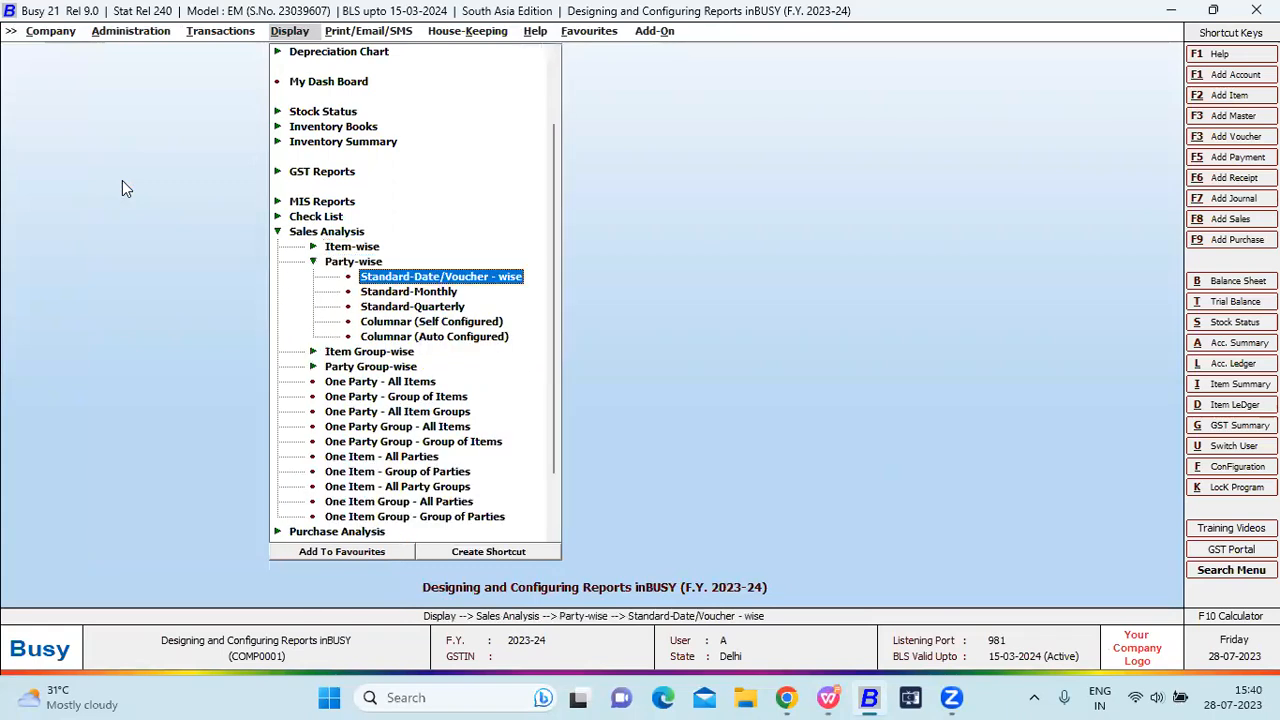
key("Down")
key("Down")
key("Down")
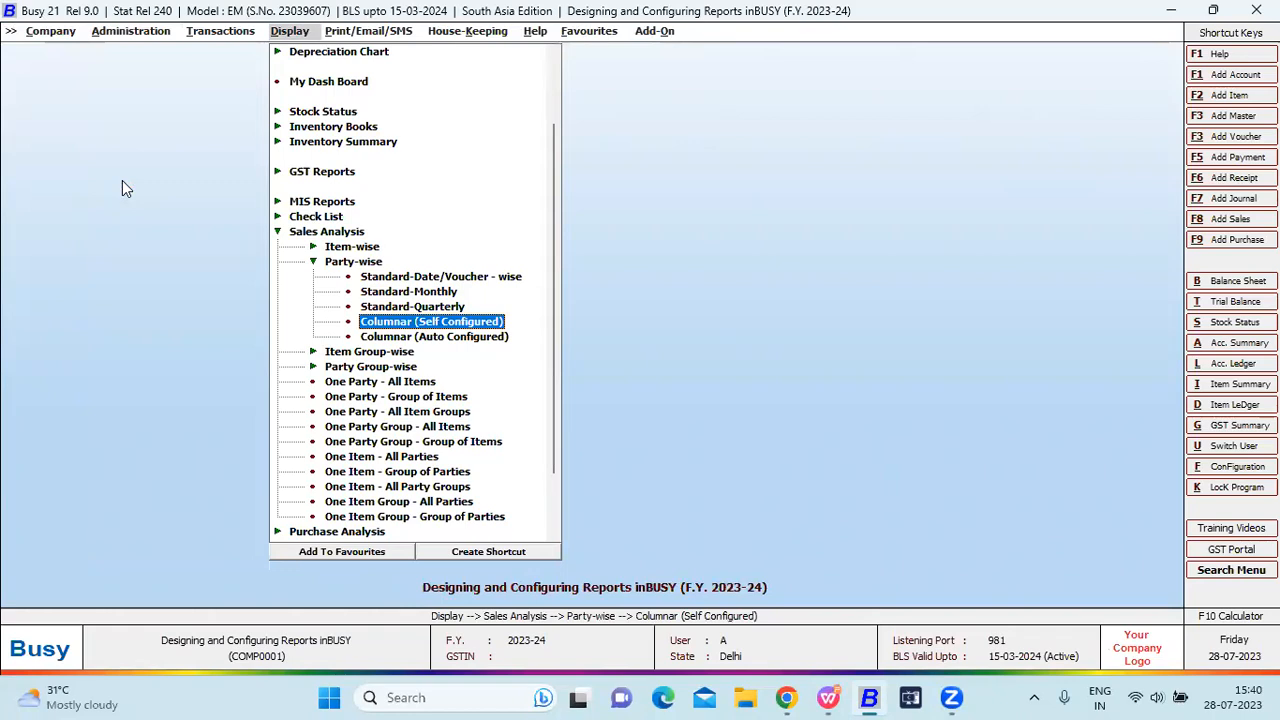
Generate the report with format New and starting date 01-04-2023.
key("Return")
key("Return")
key("Return")
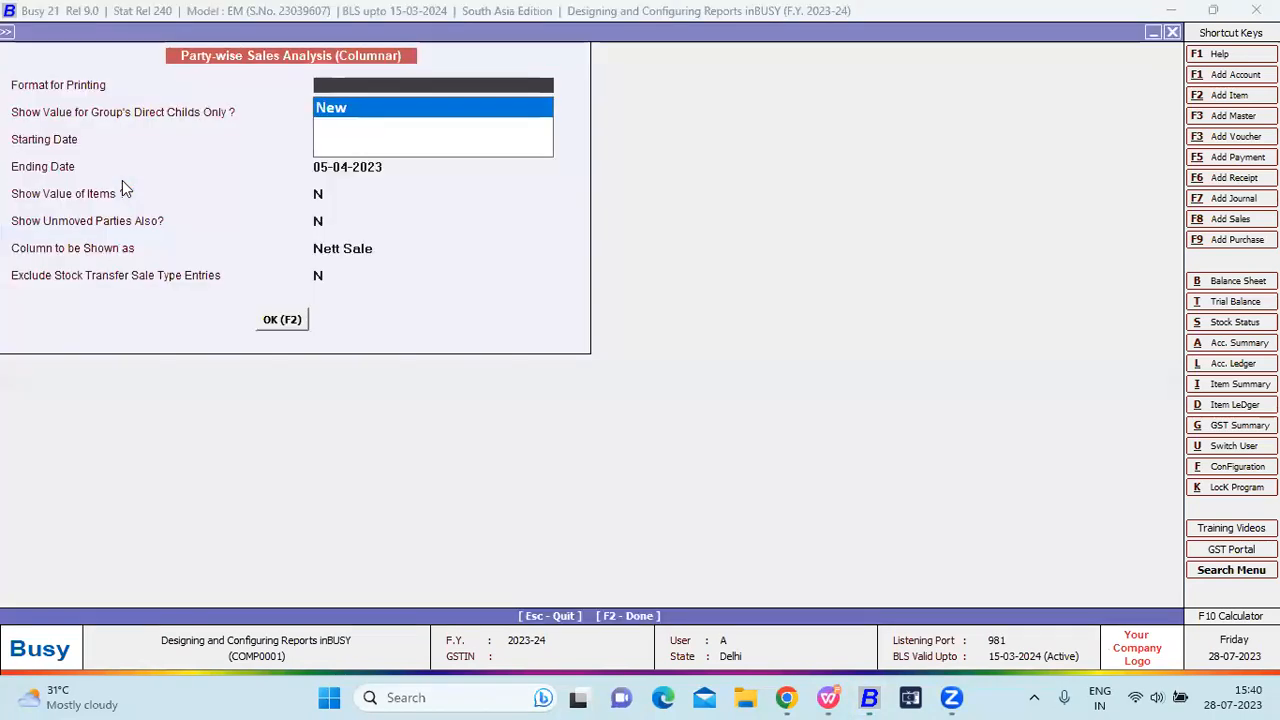
key("Return")
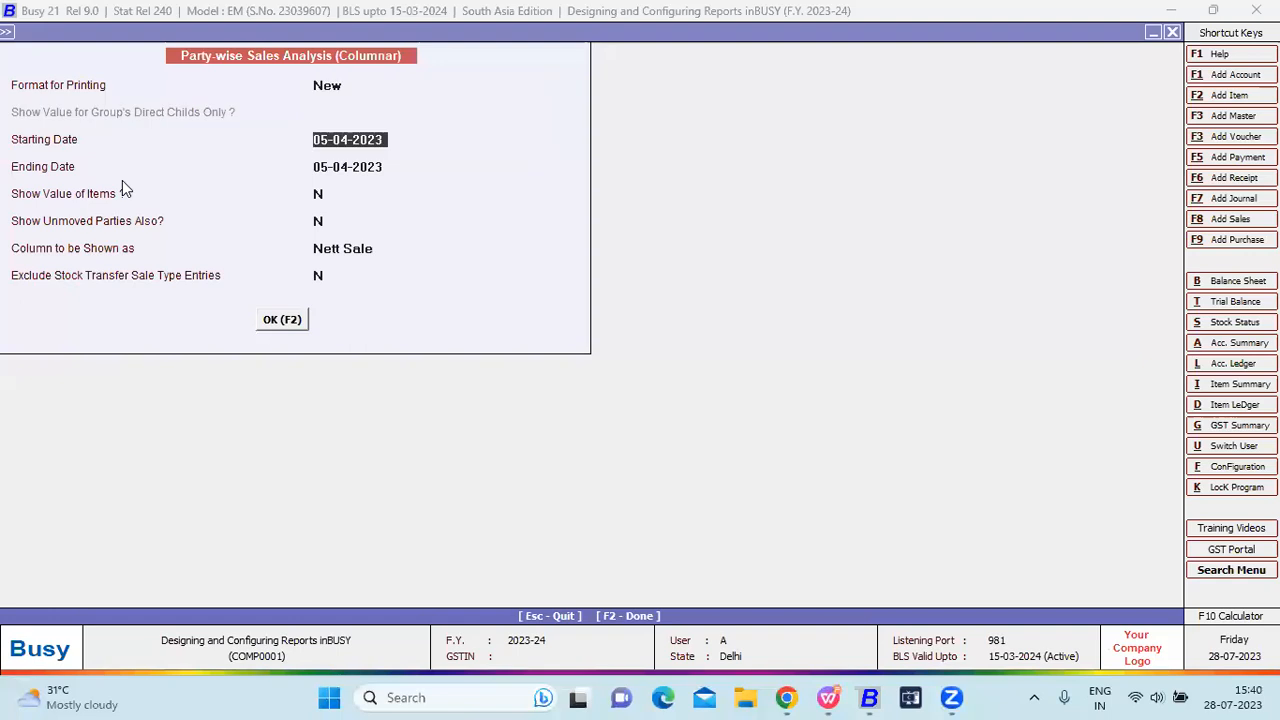
type("1")
key("Return")
key("Return")
key("Return")
key("Return")
key("Return")
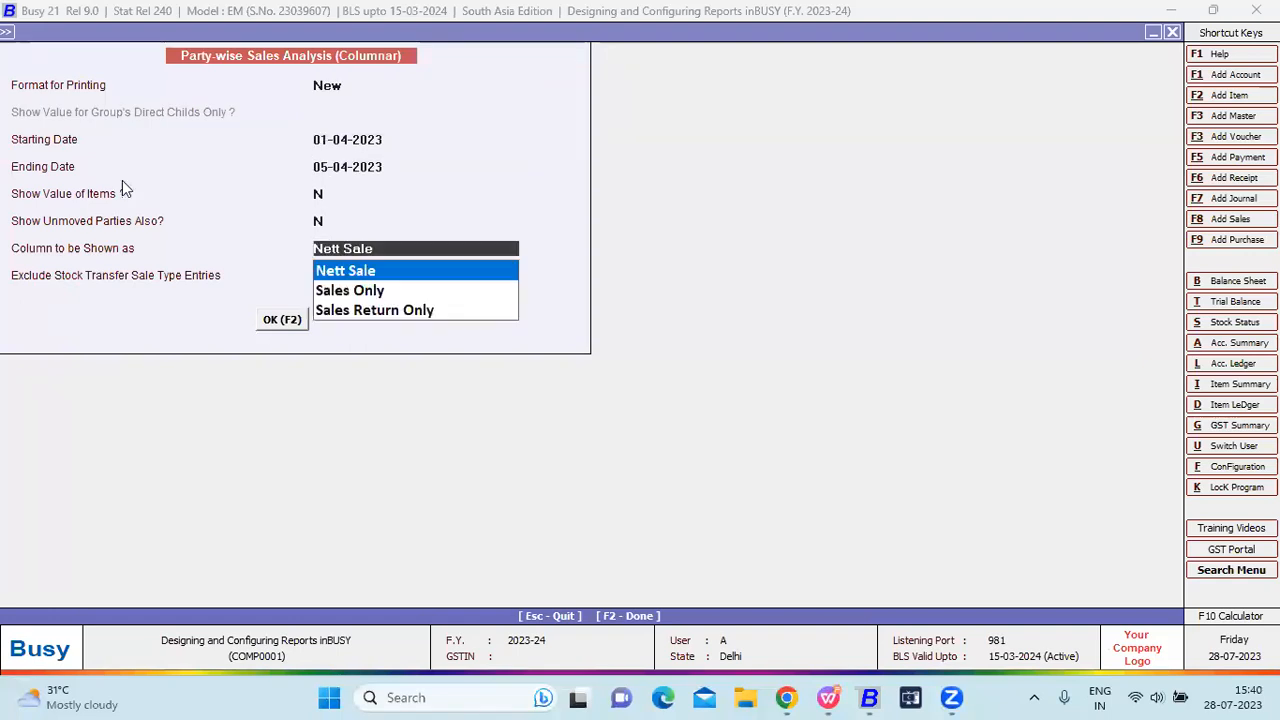
key("Return")
key("Return")
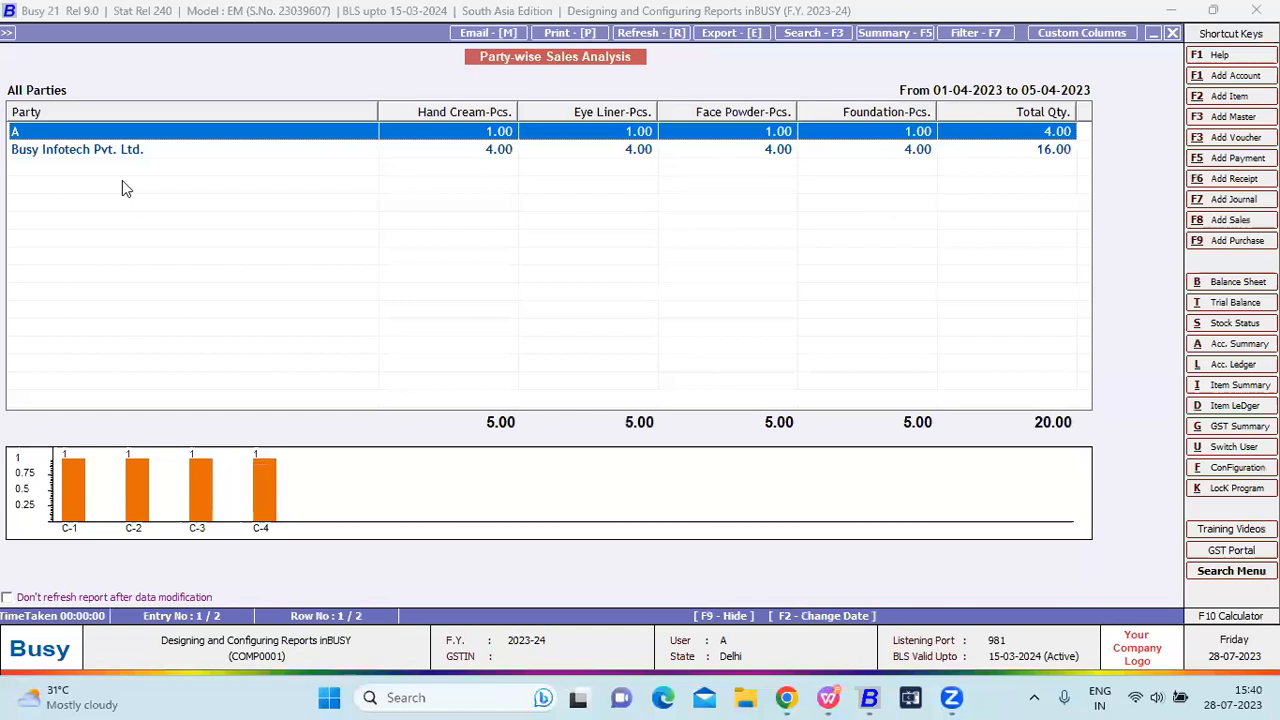
Drill into party A's Body Lotion sale transactions, then return to the analysis.
left_click(457, 112)
key("Return")
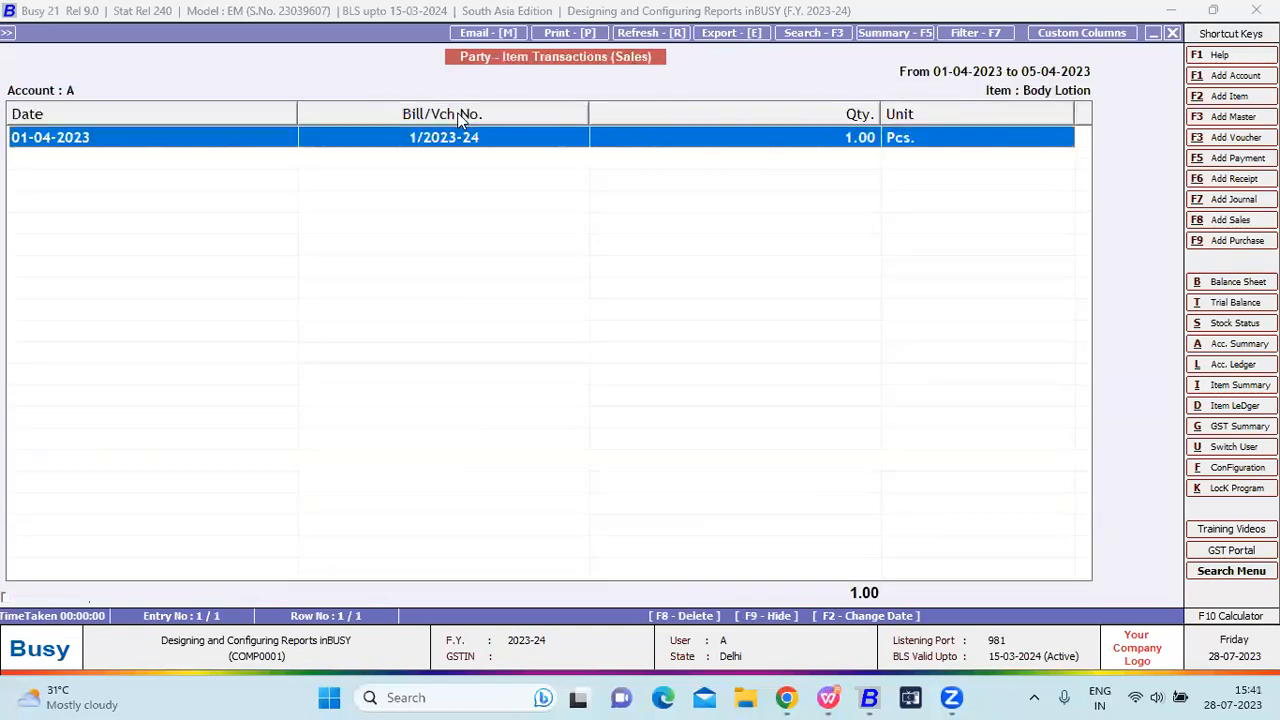
key("Escape")
key("Escape")
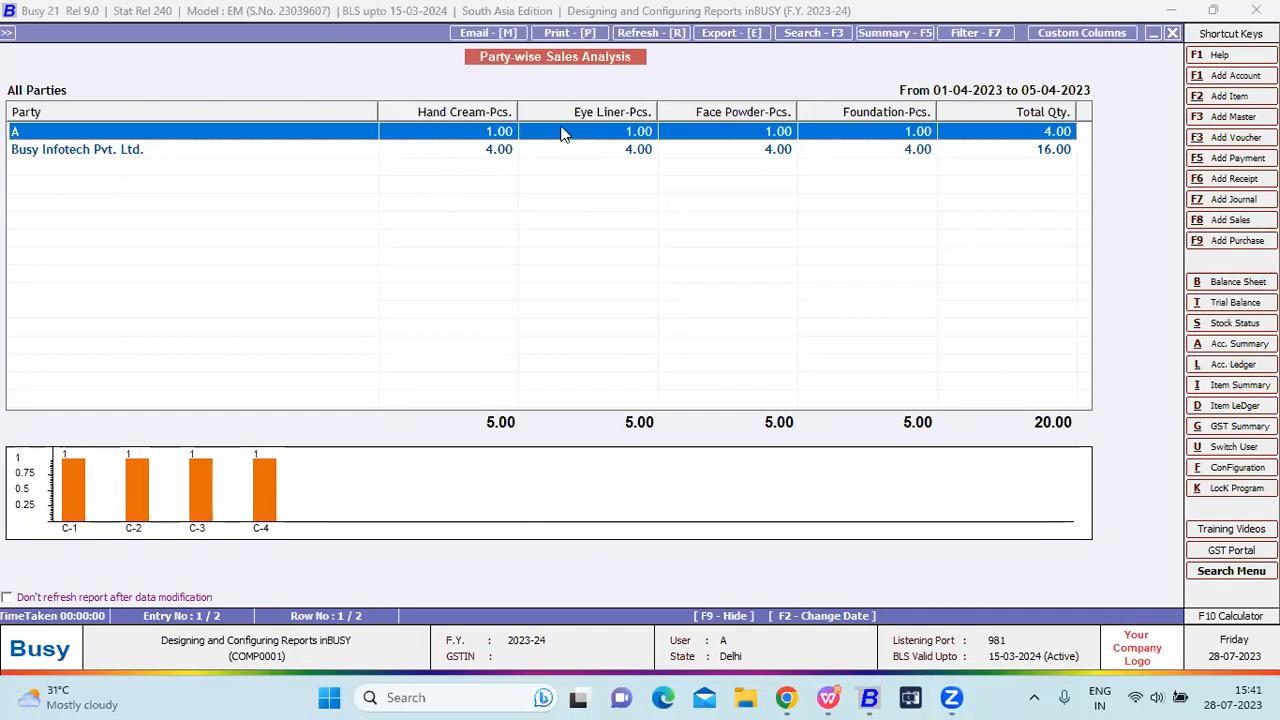
Select the Busy Infotech Pvt. Ltd. row and explore the bar and pie charts, then exit to the menu.
left_click(624, 158)
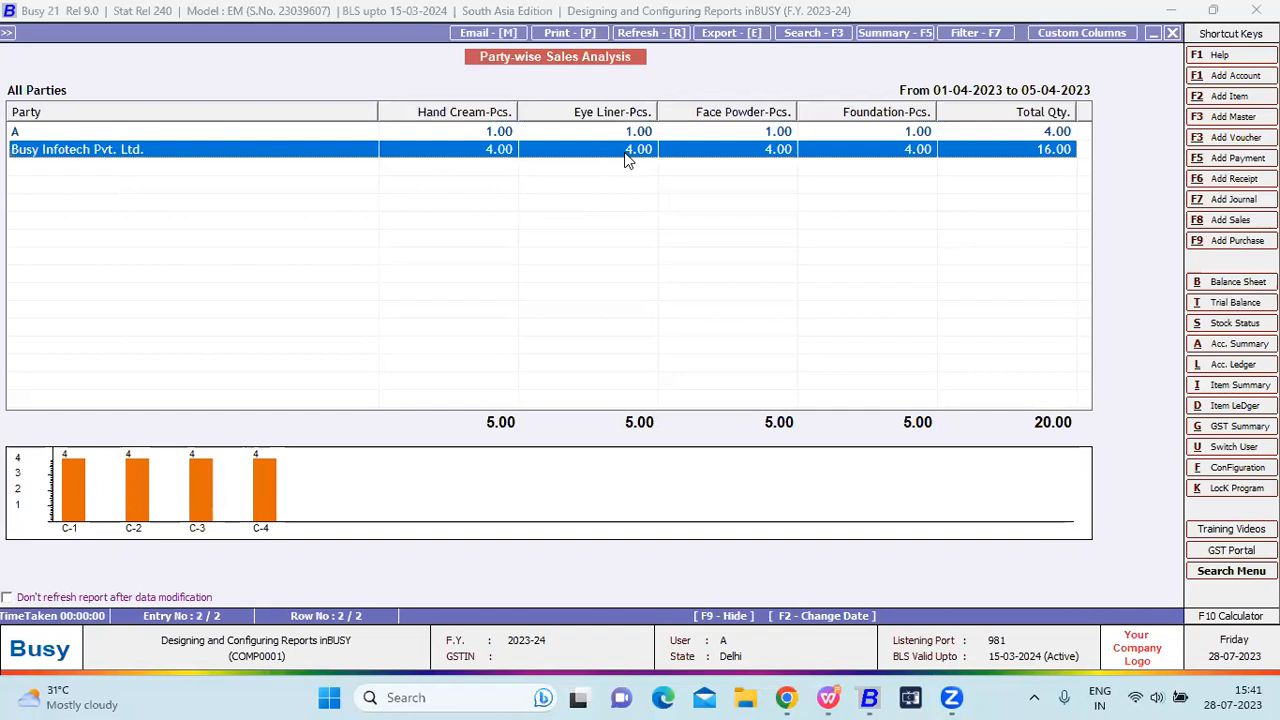
left_click(137, 471)
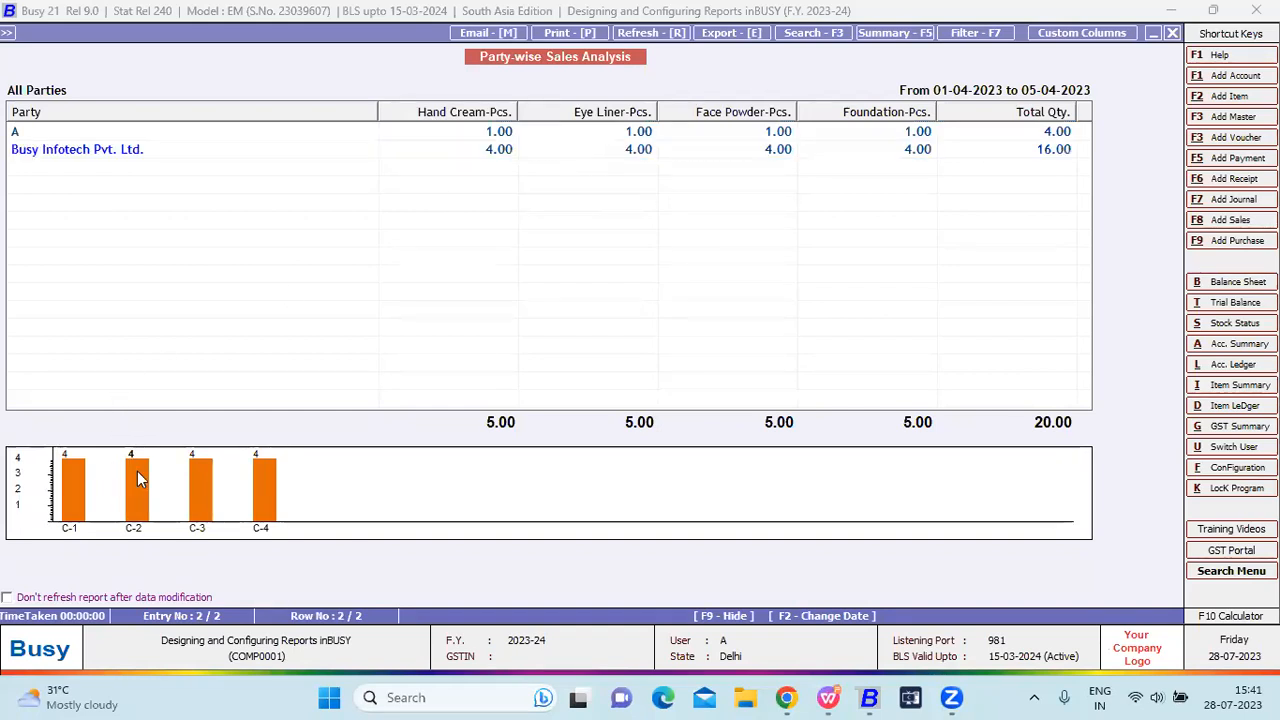
double_click(137, 471)
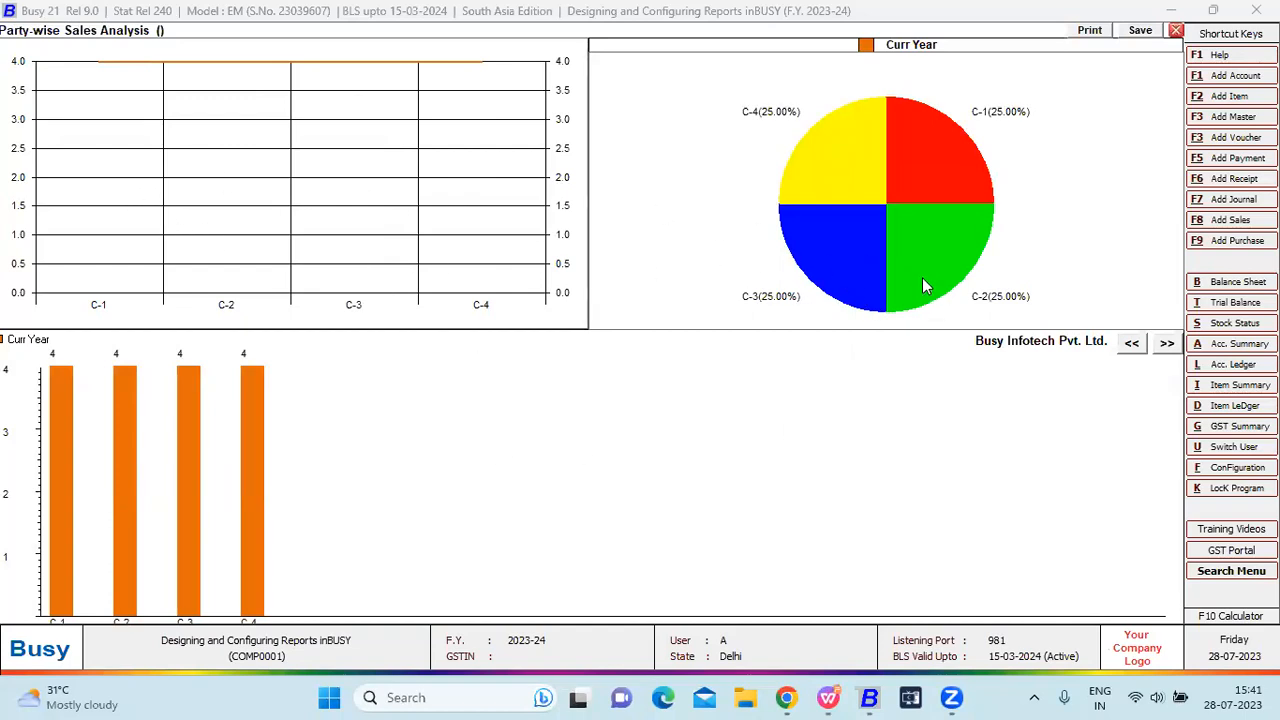
left_click(866, 245)
left_click(928, 233)
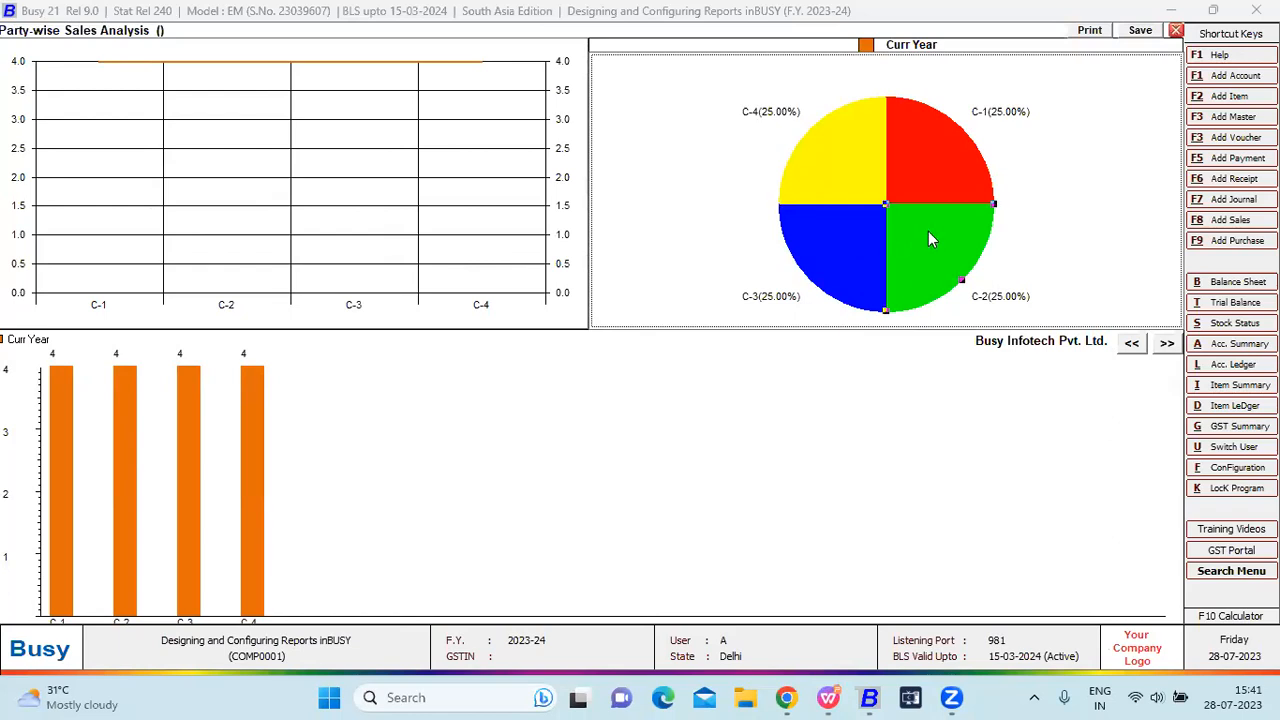
left_click(909, 182)
double_click(881, 167)
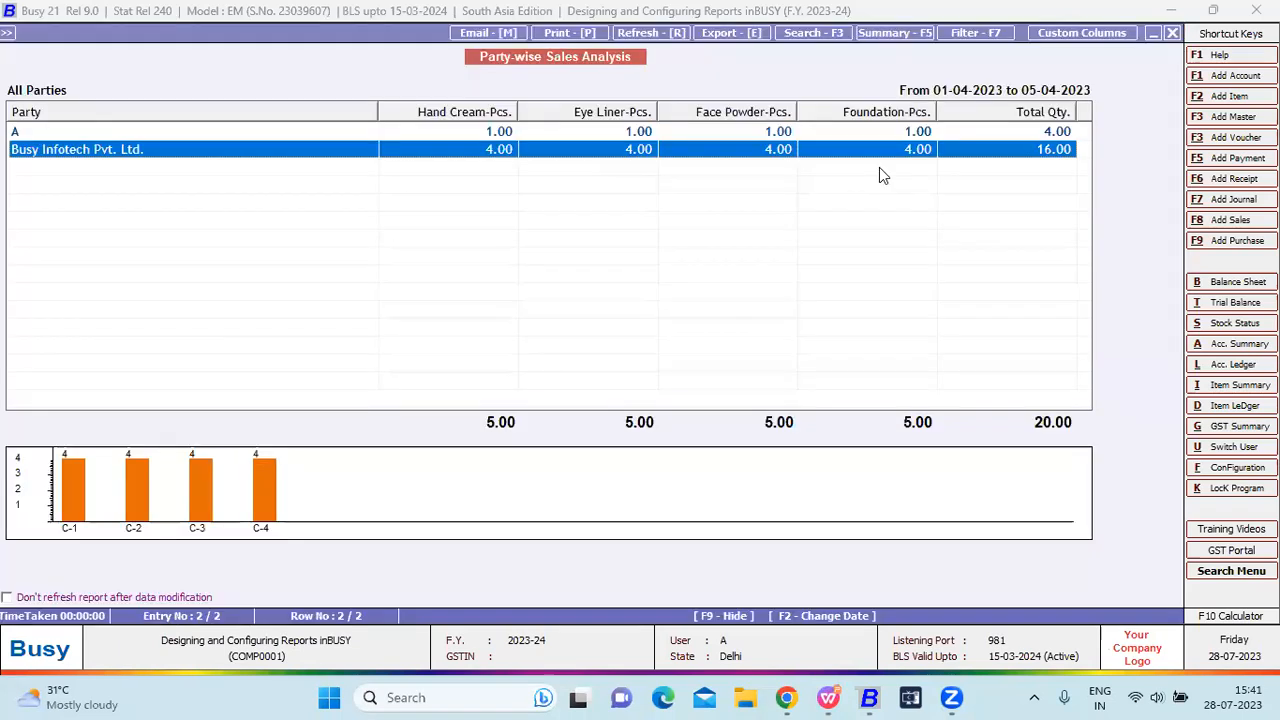
key("Escape")
key("Escape")
key("Escape")
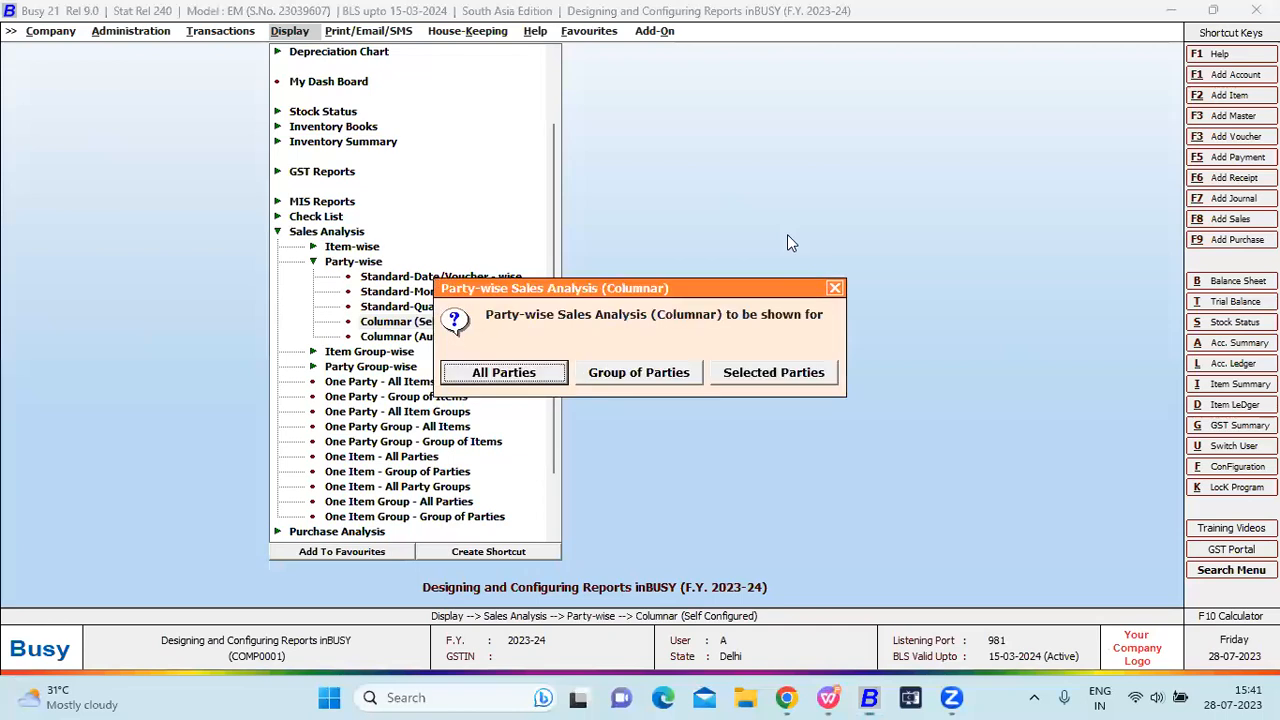
Run the Columnar (Auto Configured) report for all parties and view its bar graph.
key("Down")
key("Return")
key("Return")
key("Return")
key("Return")
key("Return")
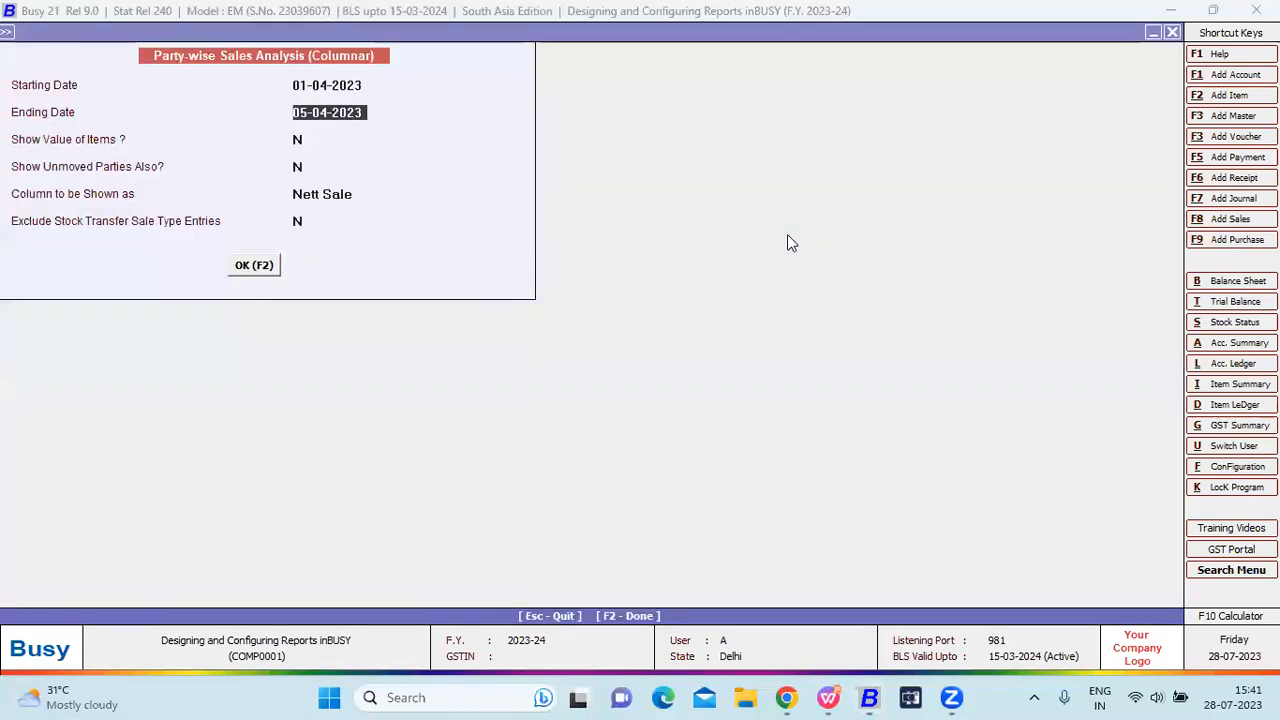
key("F2")
double_click(420, 457)
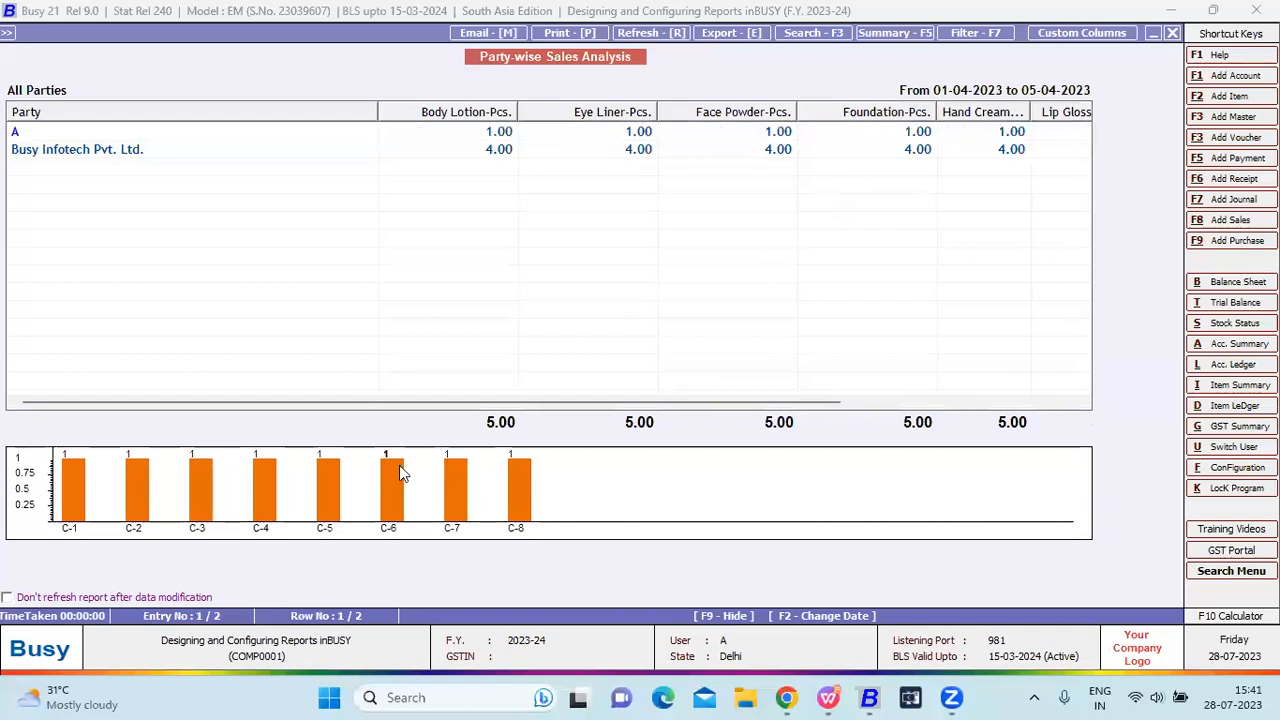
key("Escape")
key("Escape")
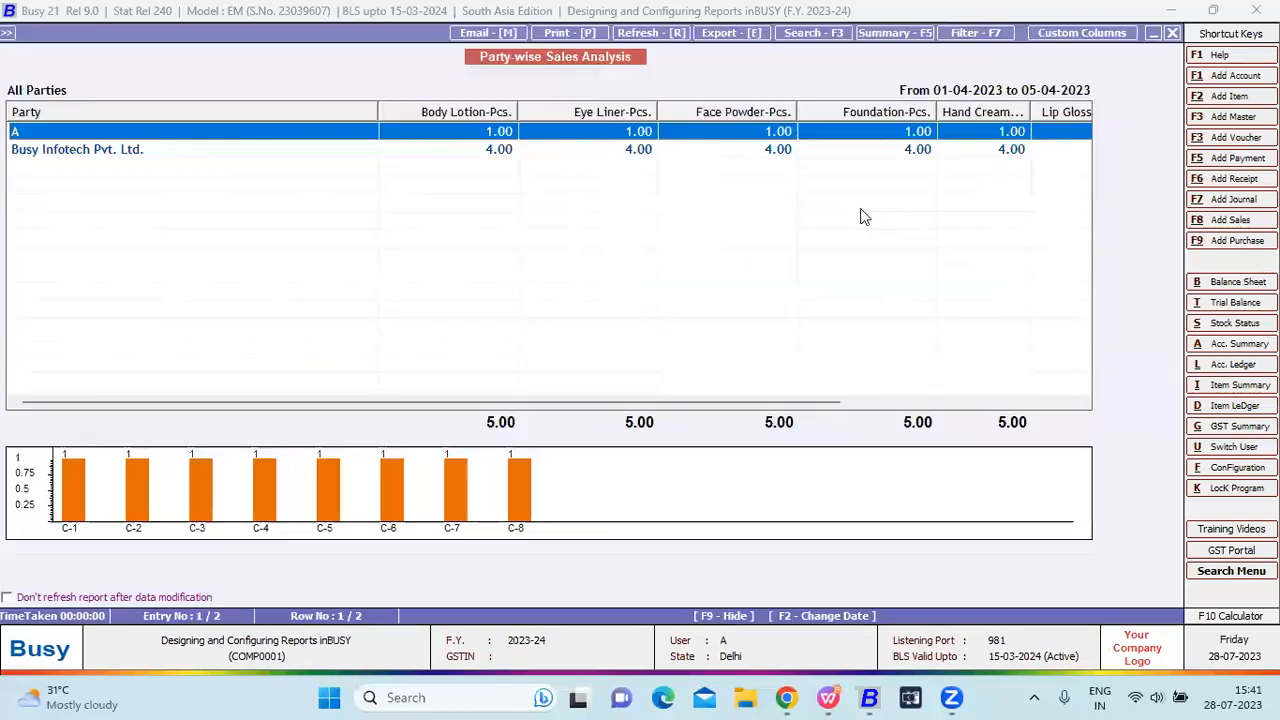
key("Escape")
key("Escape")
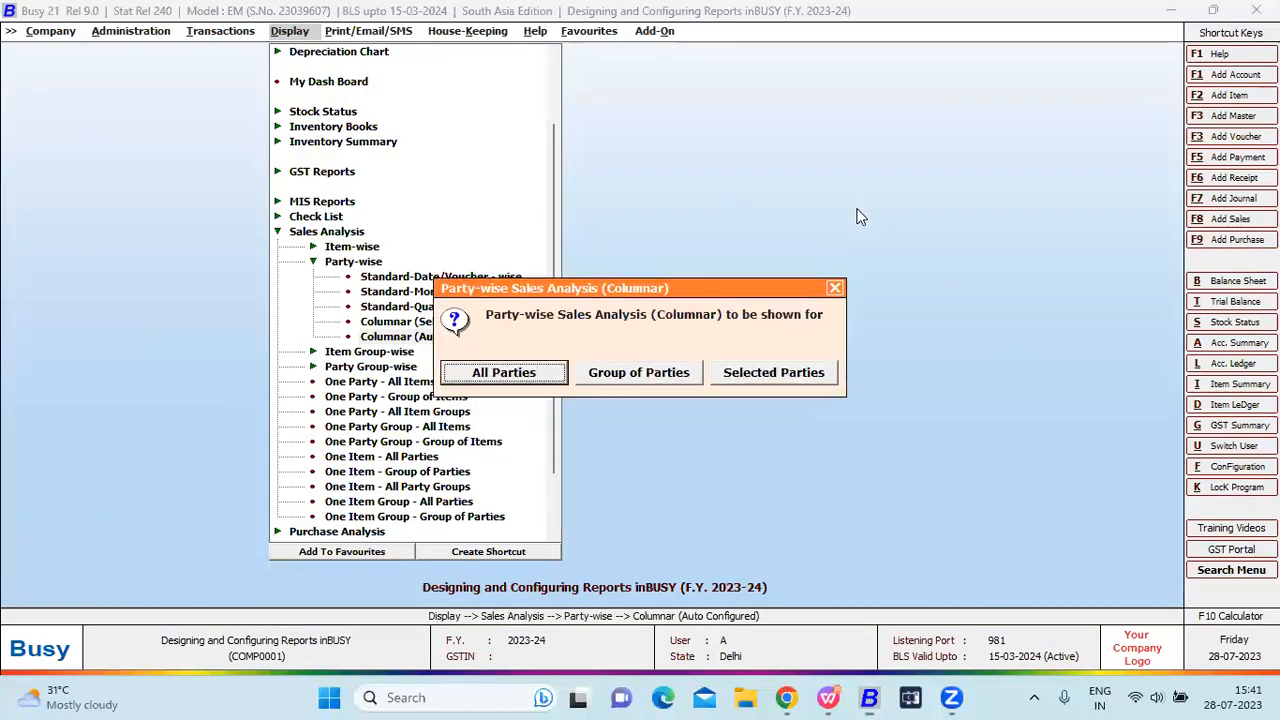
key("Escape")
Run the Columnar (Self Configured) report with the New format, then close it.
key("Up")
key("Return")
key("Return")
key("Return")
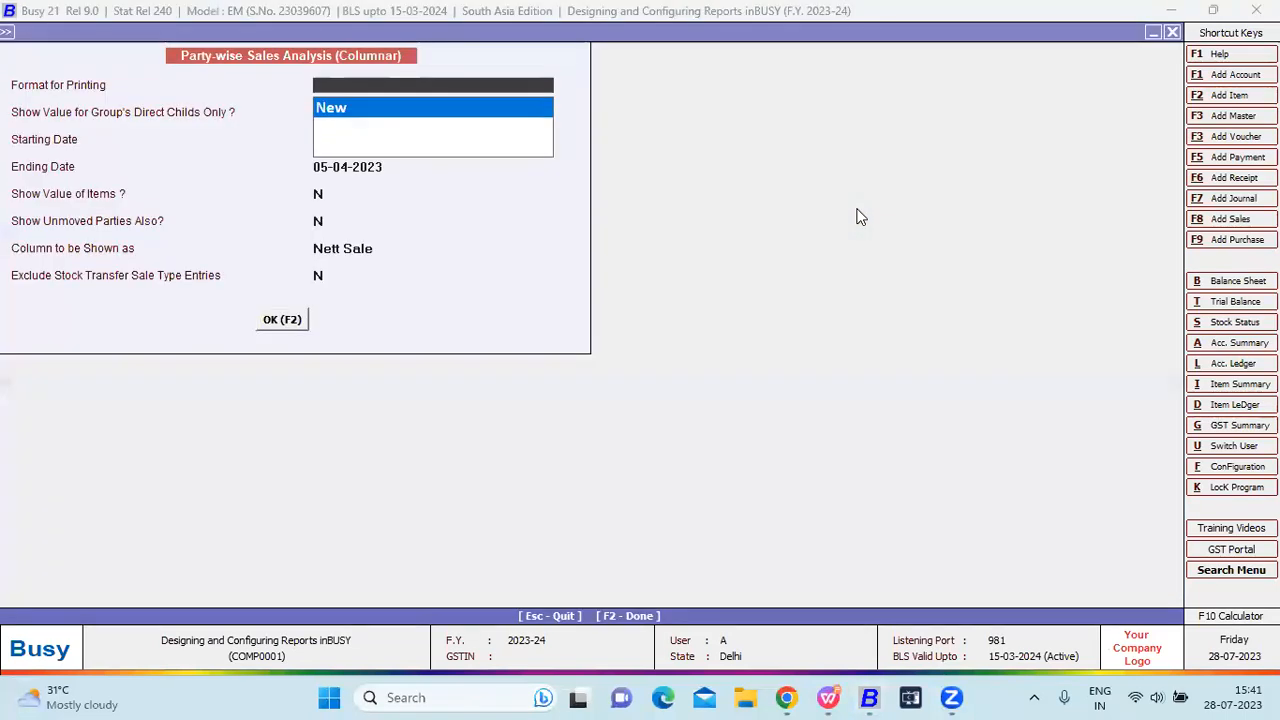
key("Return")
key("F2")
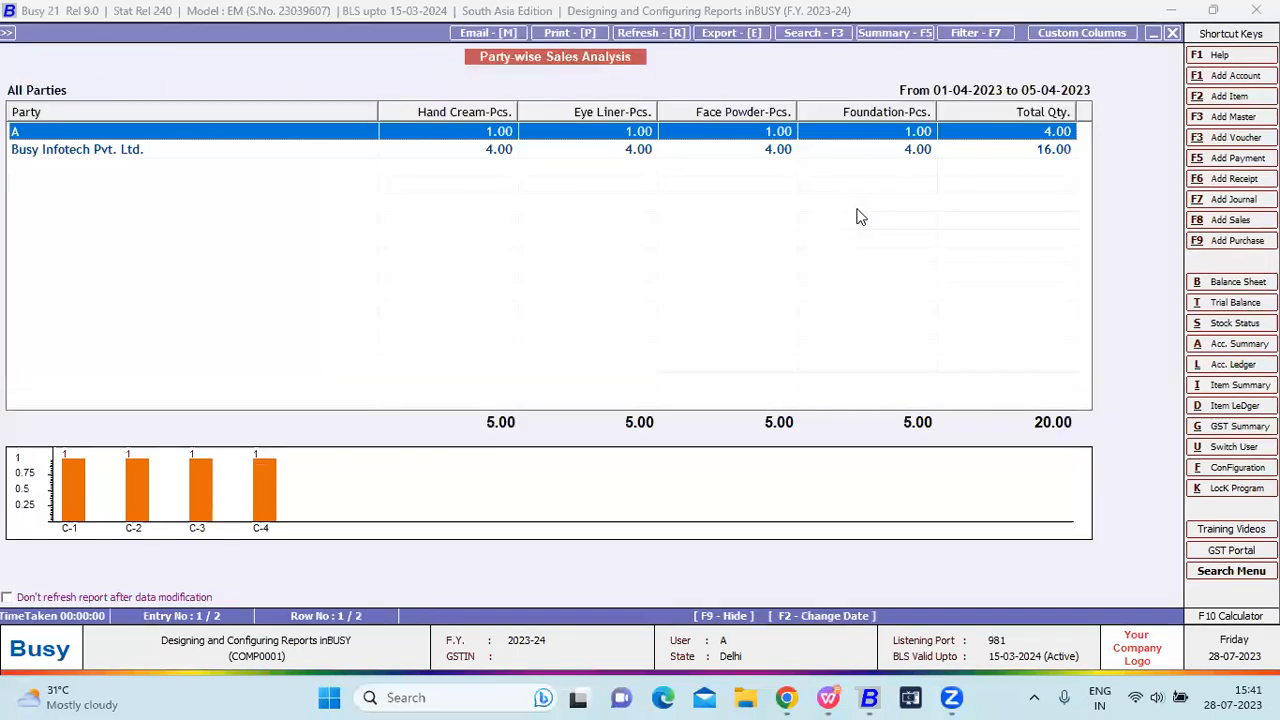
key("Escape")
key("Escape")
Go to the Administration configuration options.
key("Escape")
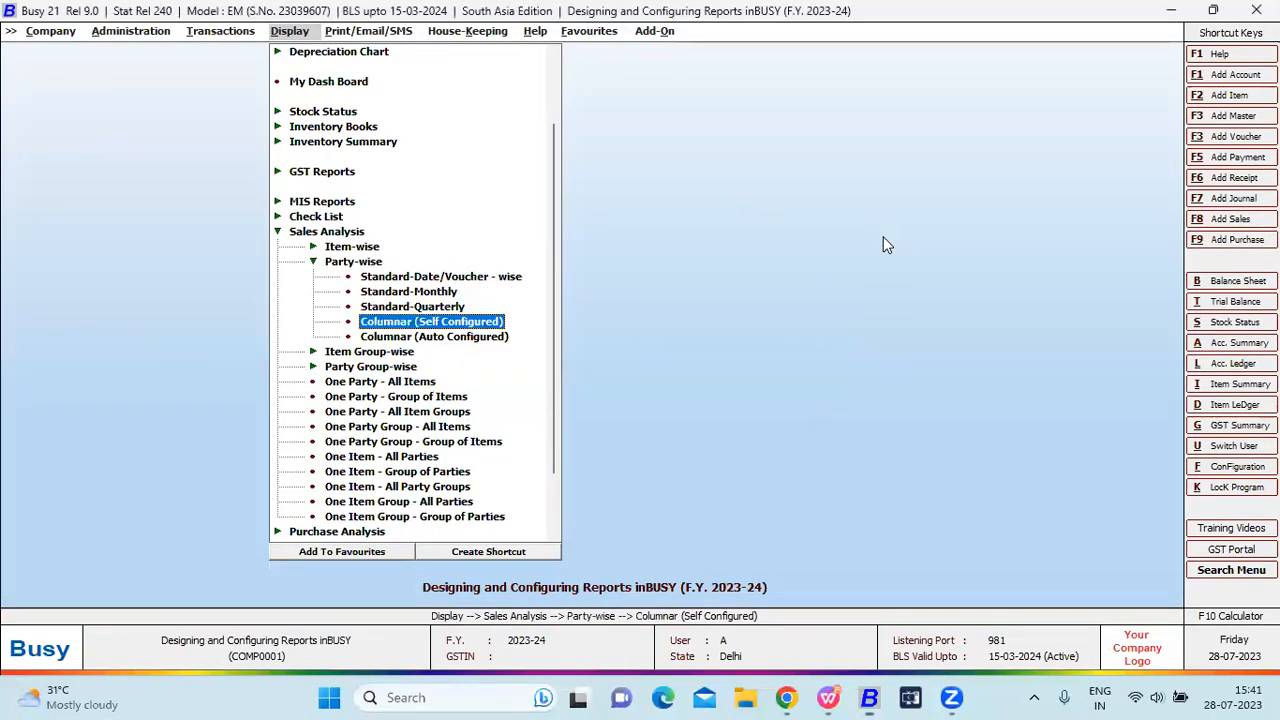
key("Escape")
key("Left")
key("Left")
key("Escape")
key("Escape")
key("Return")
Open Letters Text Configuration and select Payment Reminder format A.
key("l")
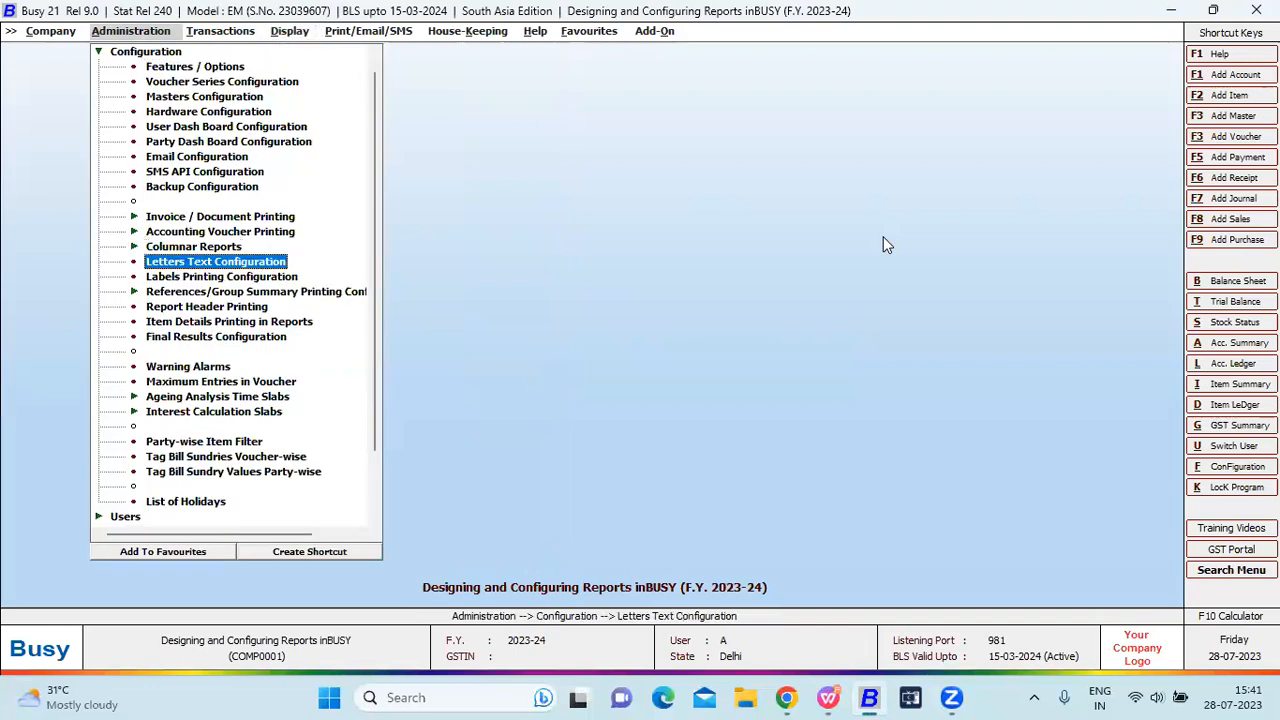
key("Escape")
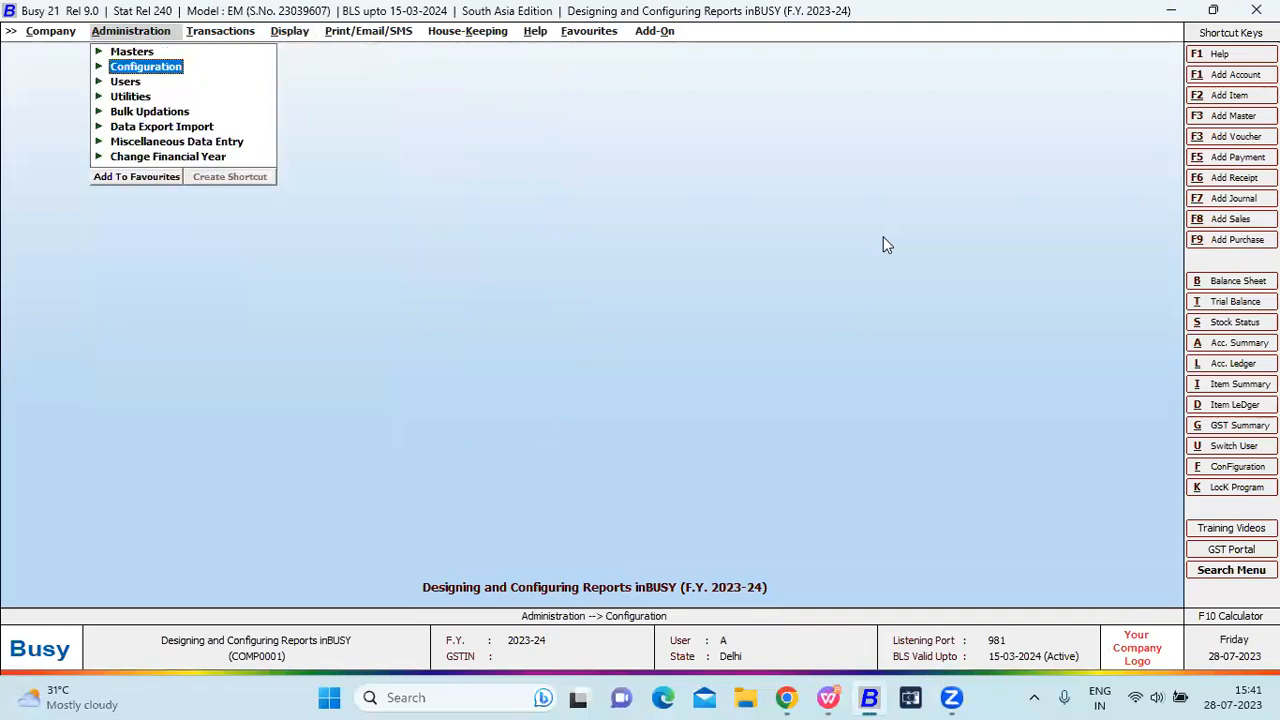
key("Return")
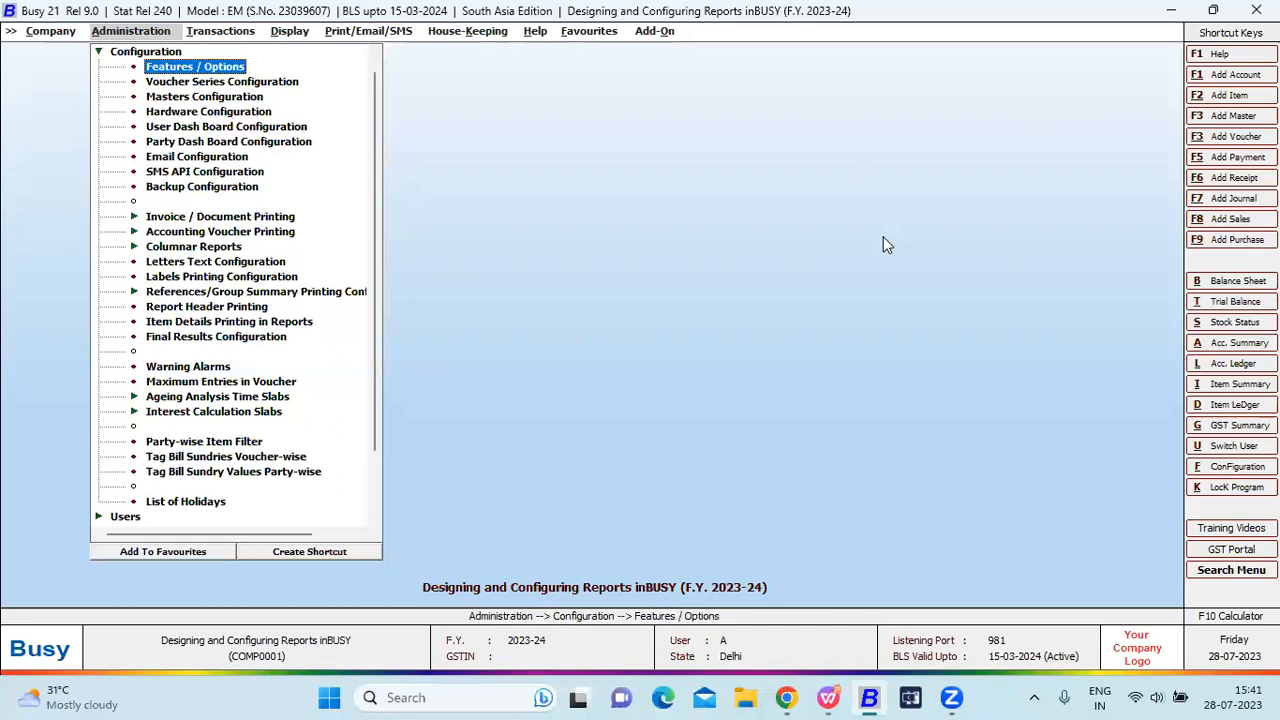
key("l")
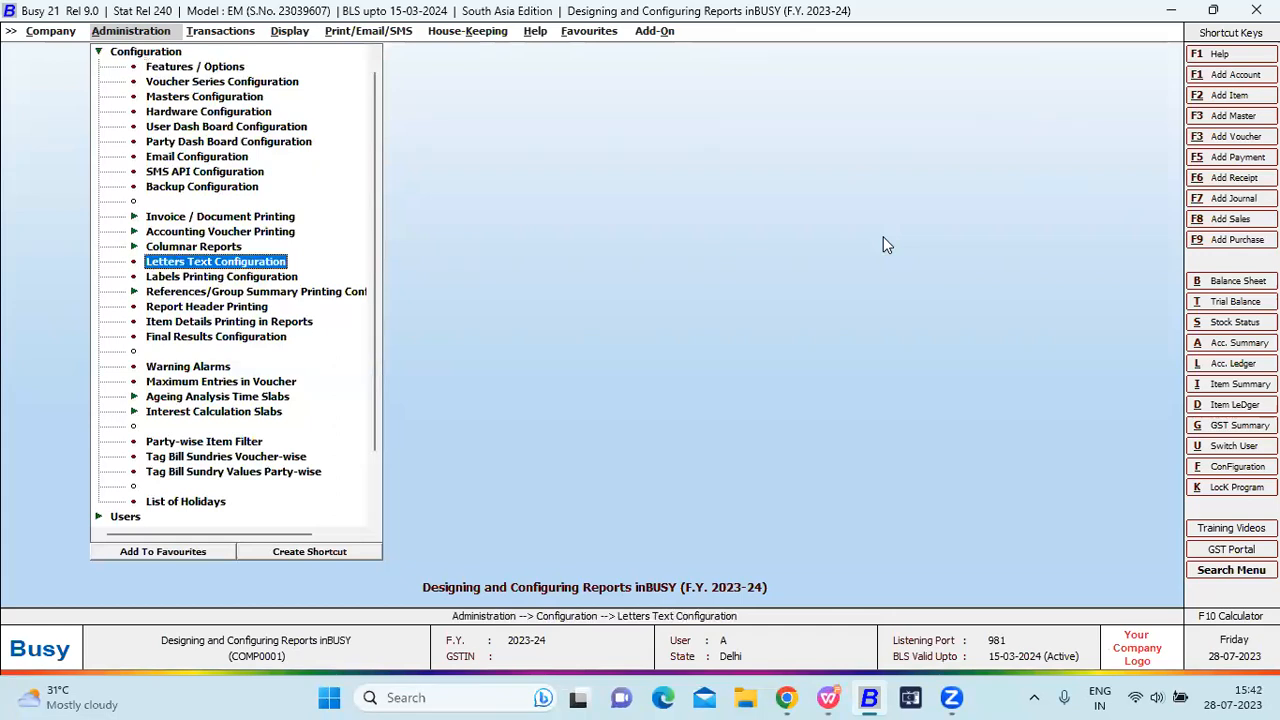
key("Return")
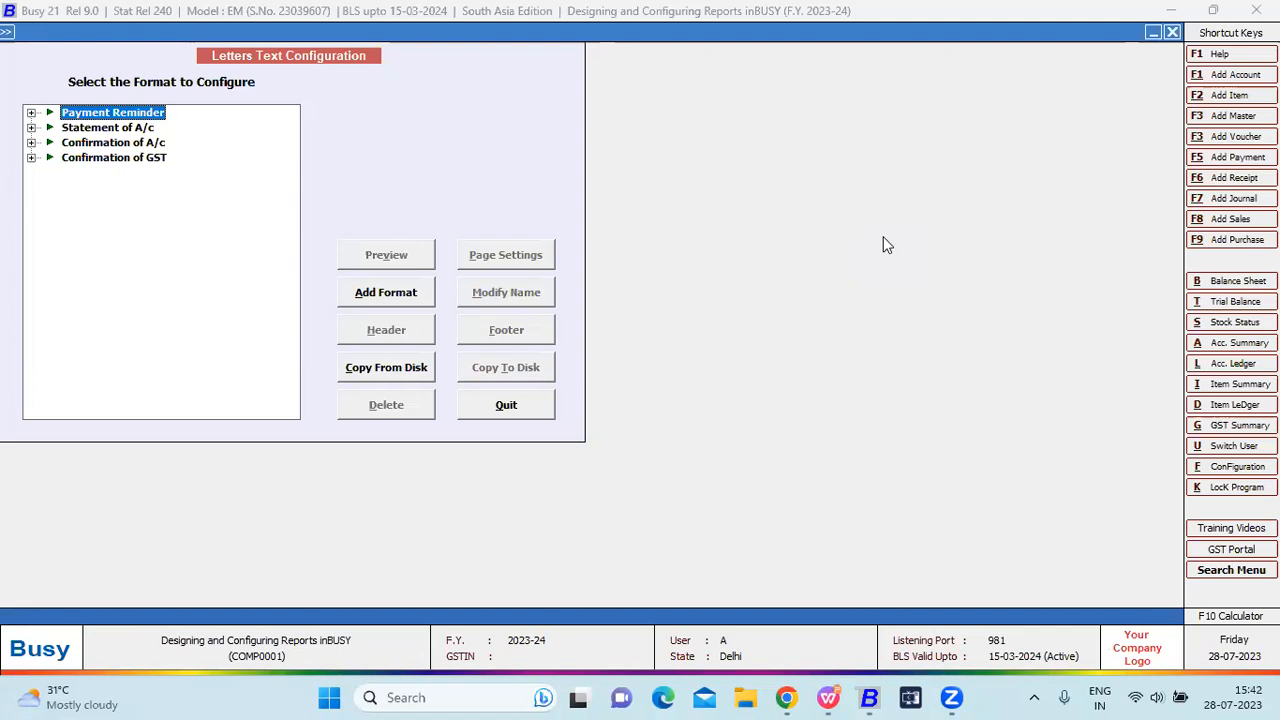
key("Right")
key("Down")
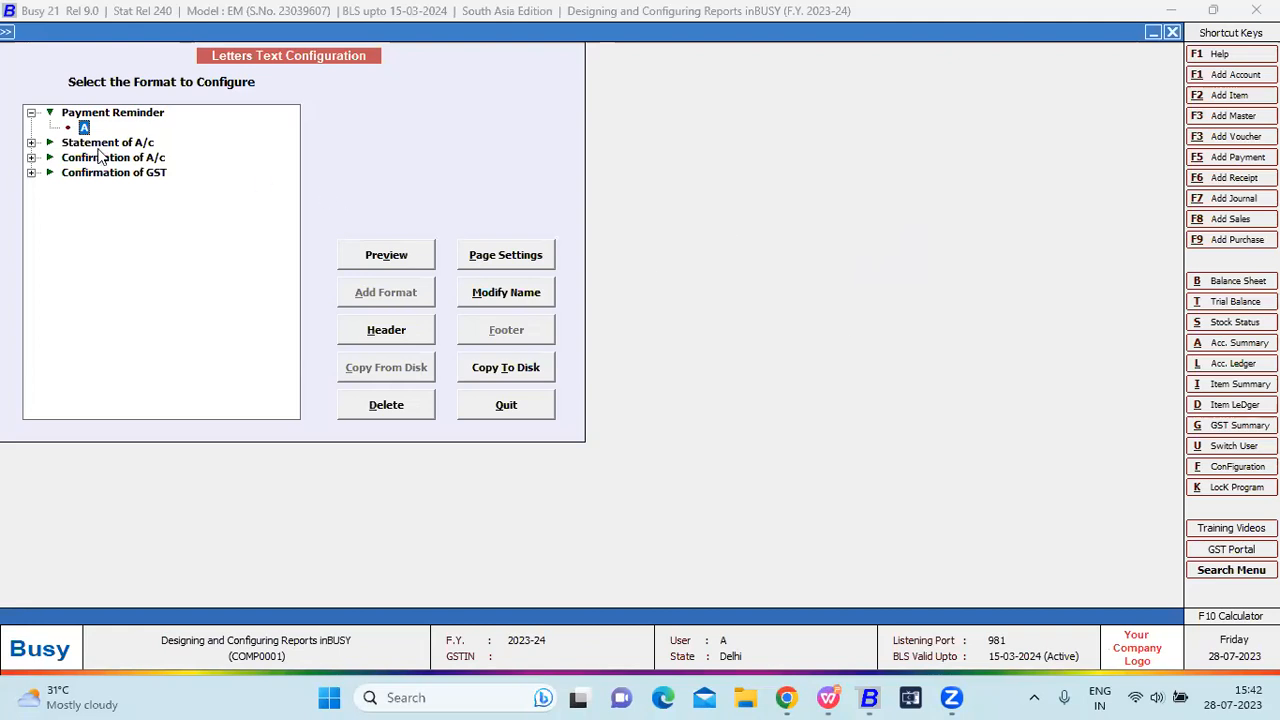
Keep format A's page settings as Tahoma and Print, then preview the reminder letter.
left_click(490, 260)
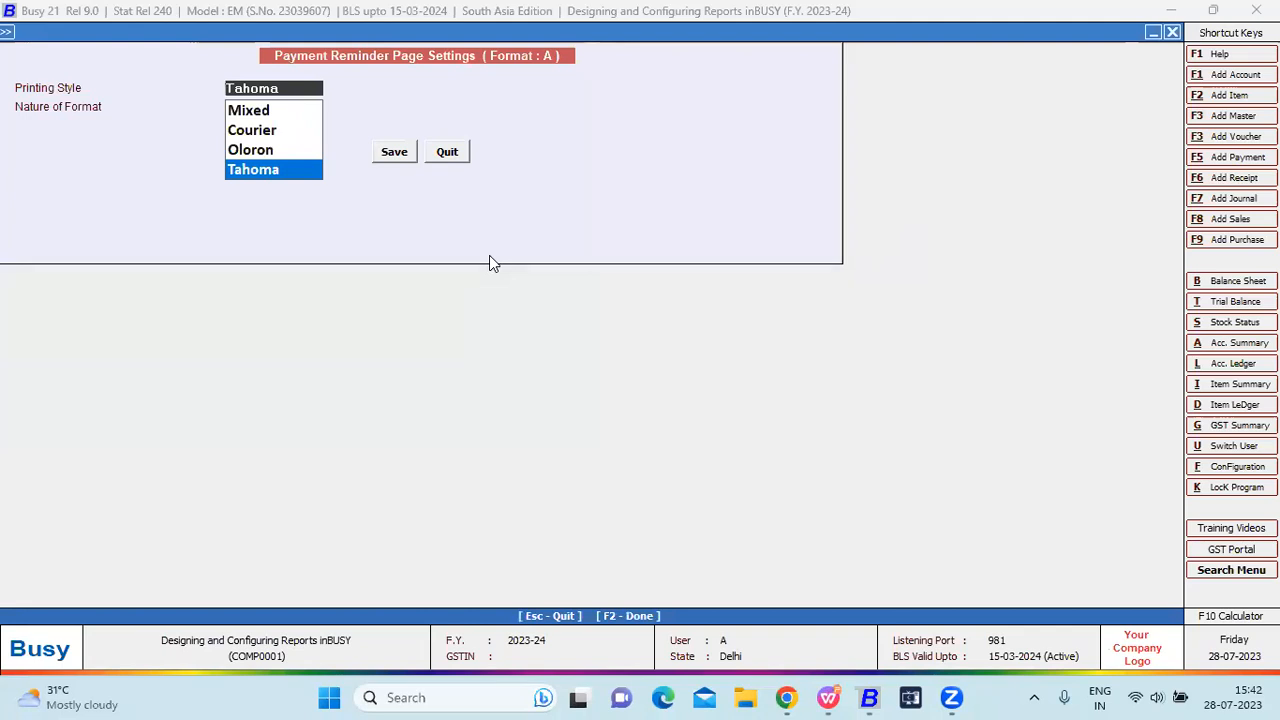
key("Return")
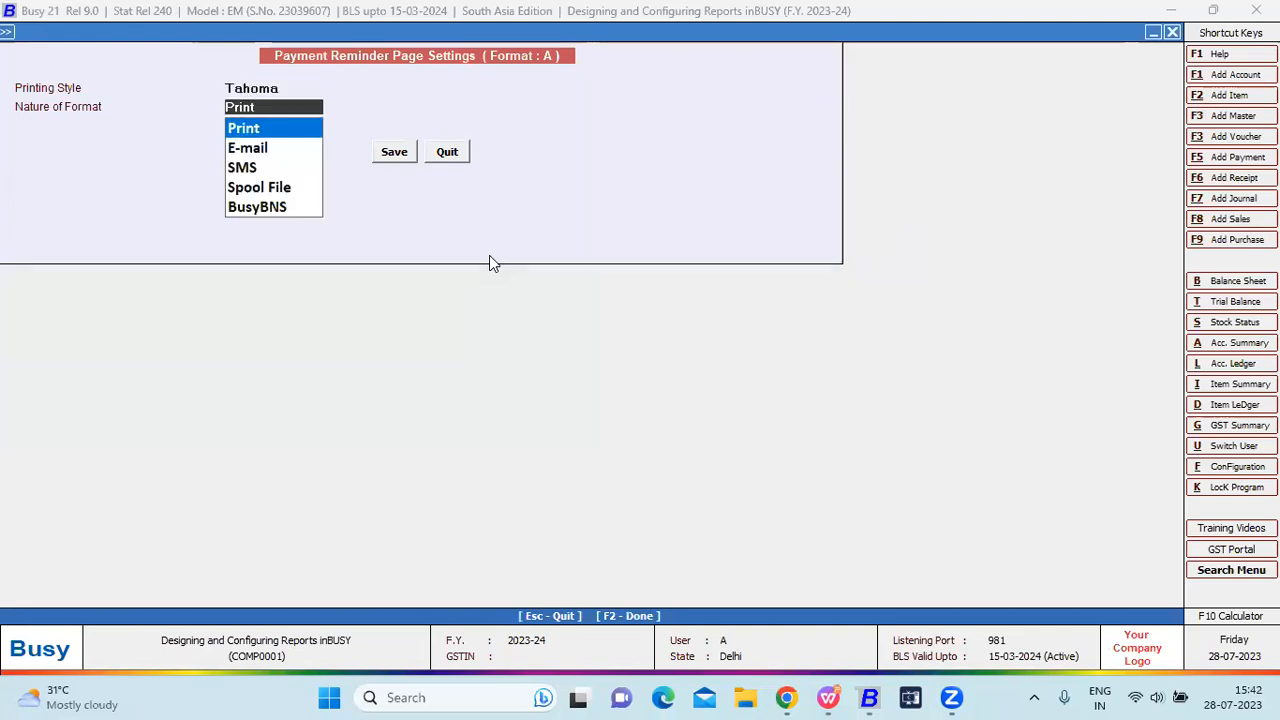
key("Return")
key("Return")
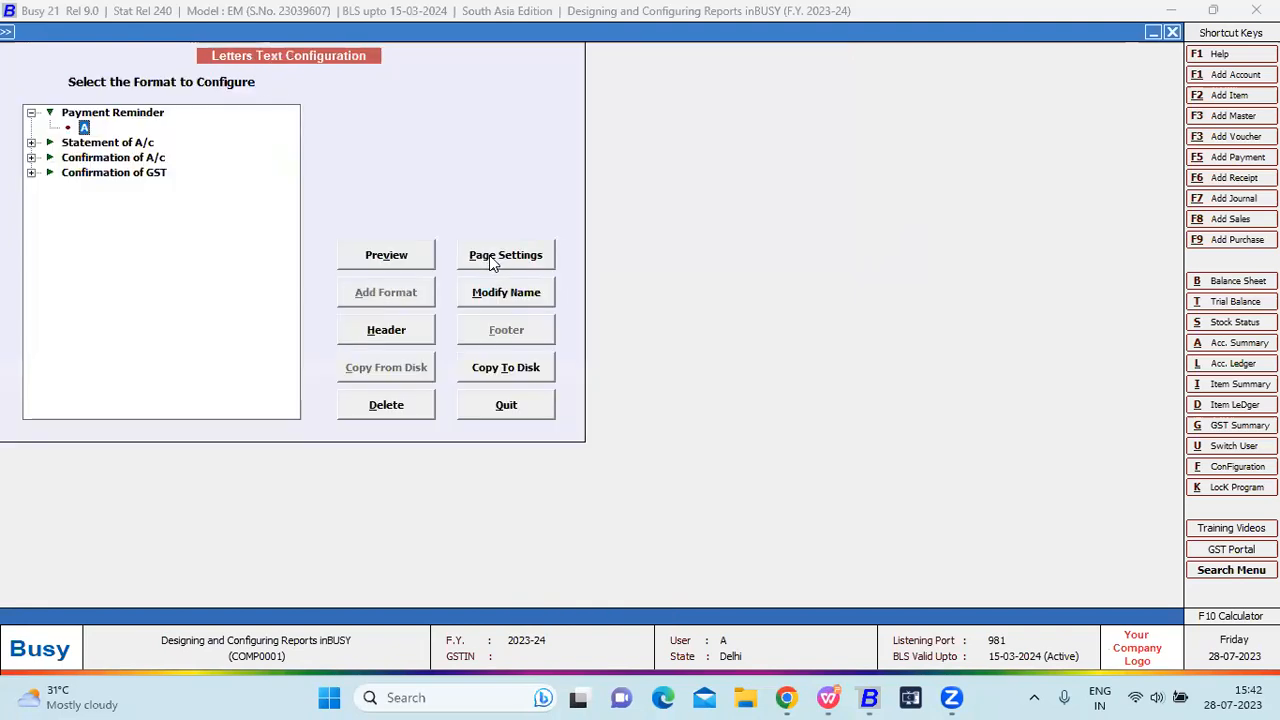
left_click(492, 290)
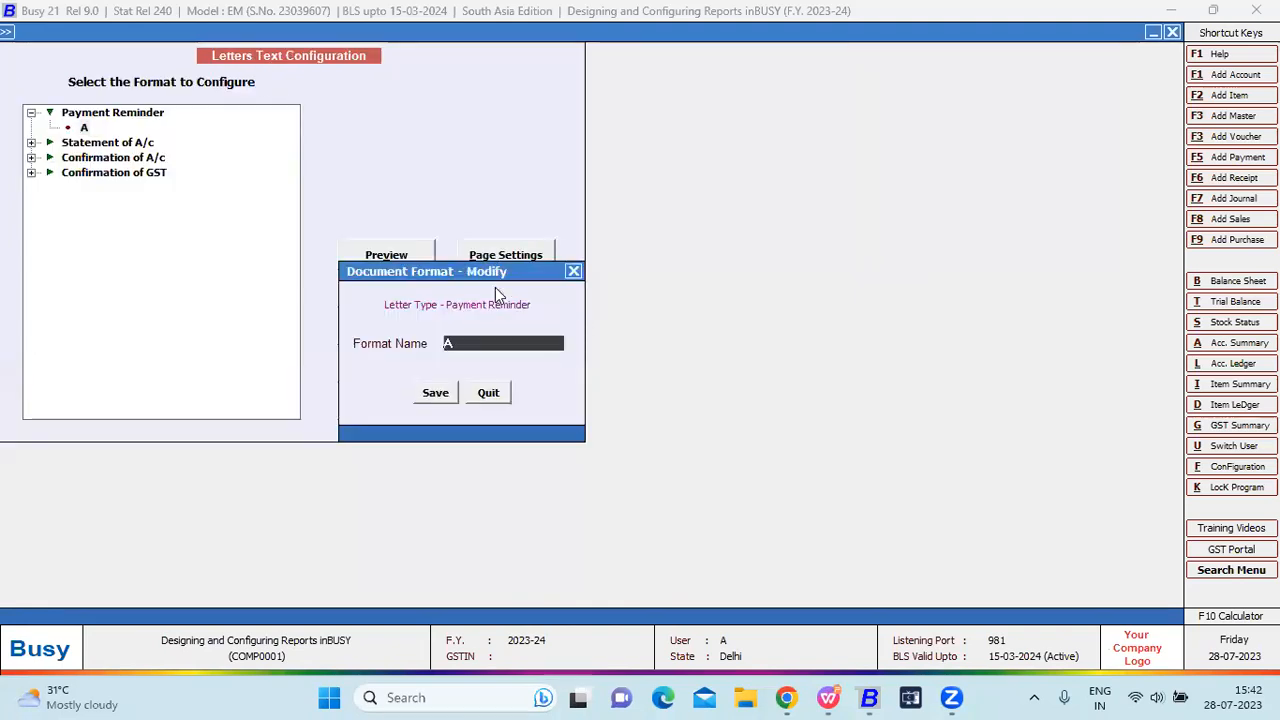
key("Escape")
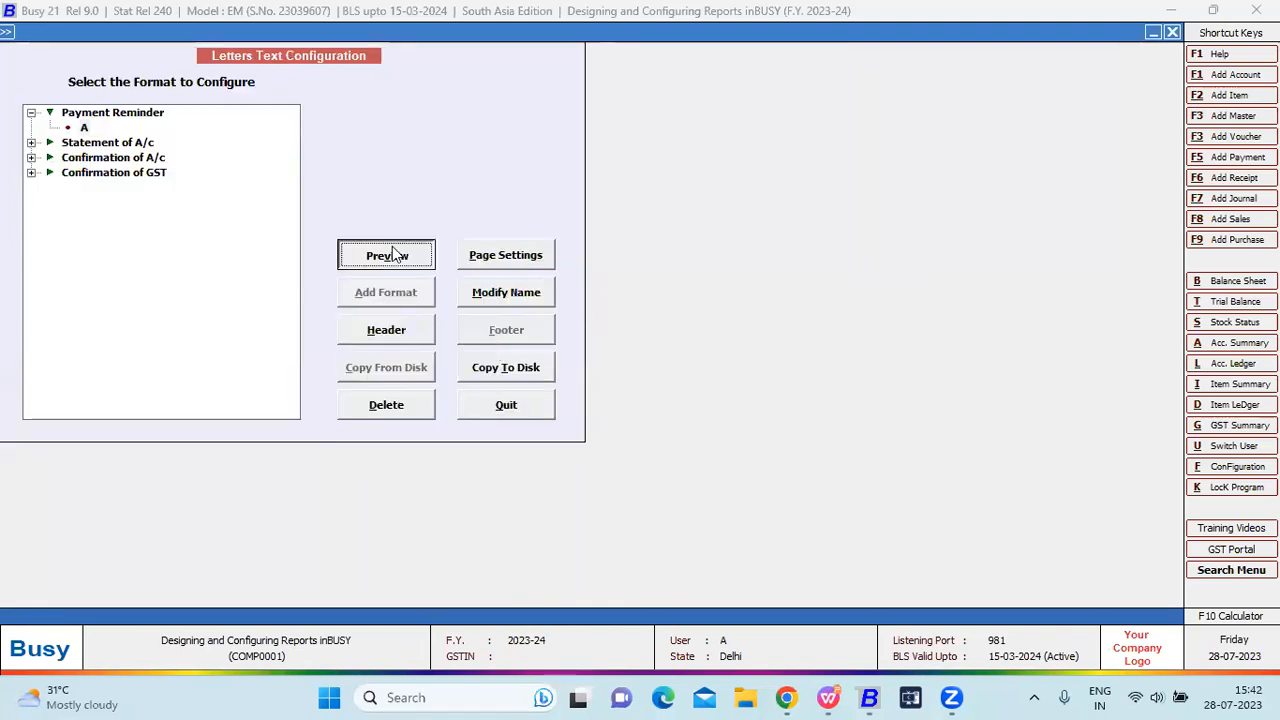
left_click(388, 254)
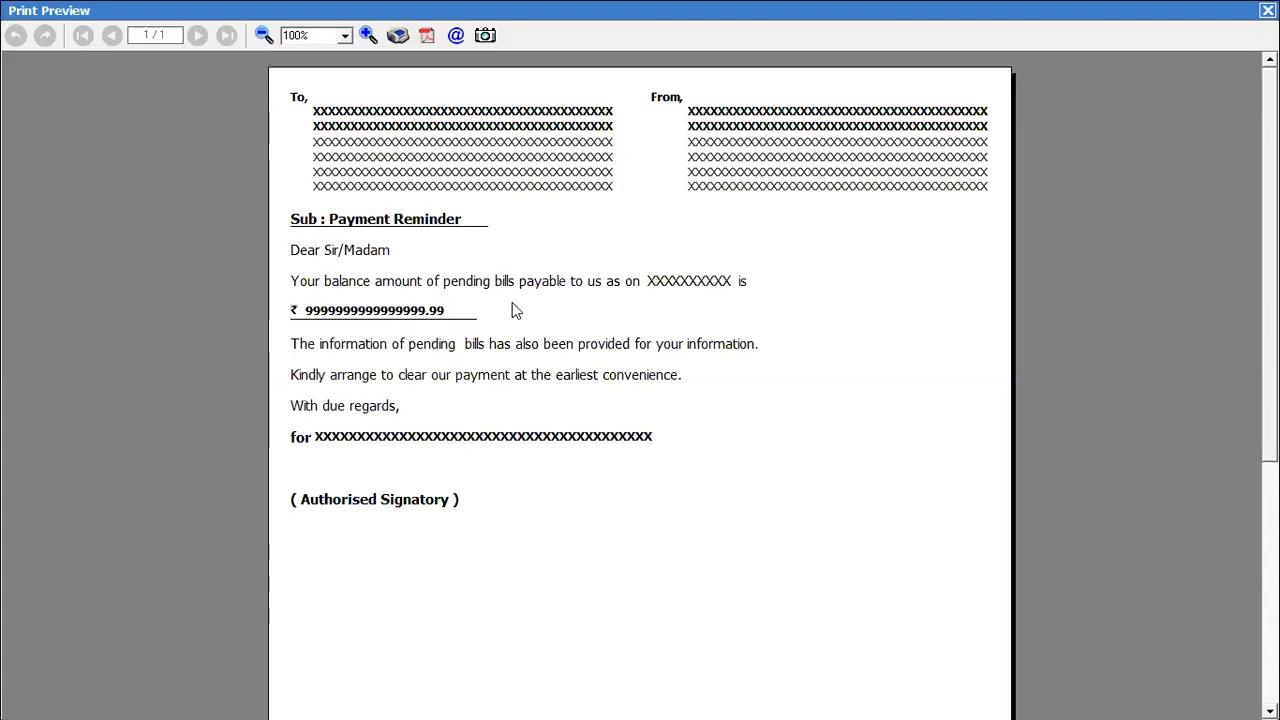
Load the default script for format A's Payment Reminder and confirm discarding the current configuration.
key("Escape")
left_click(395, 330)
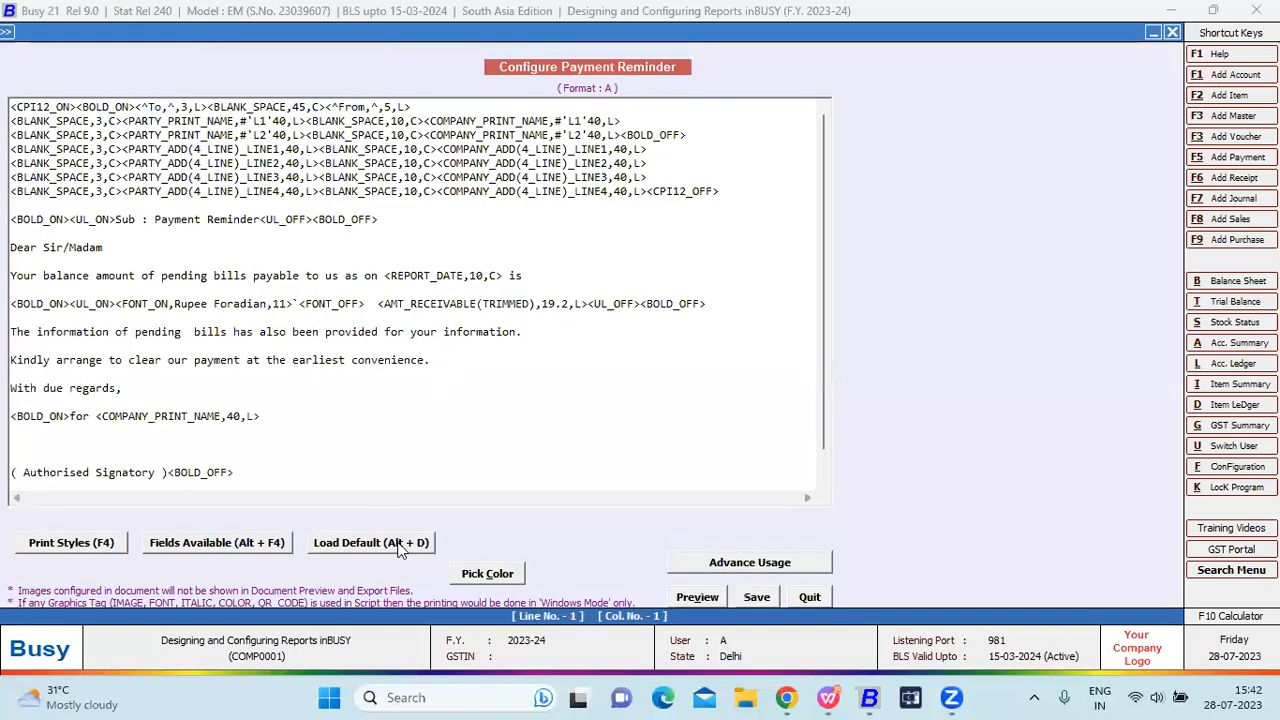
left_click(410, 542)
left_click(682, 390)
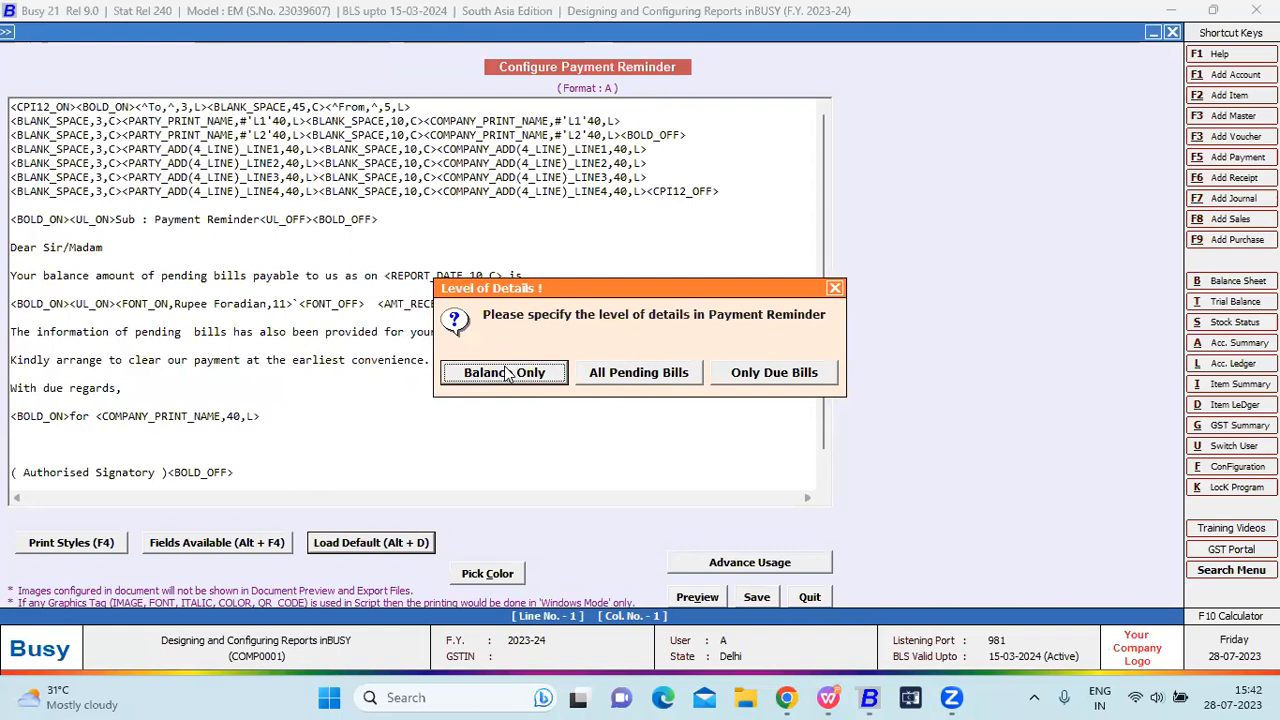
Review the Payment Reminder's available fields (Company, Party, Amount), then close the letter editor.
left_click(621, 374)
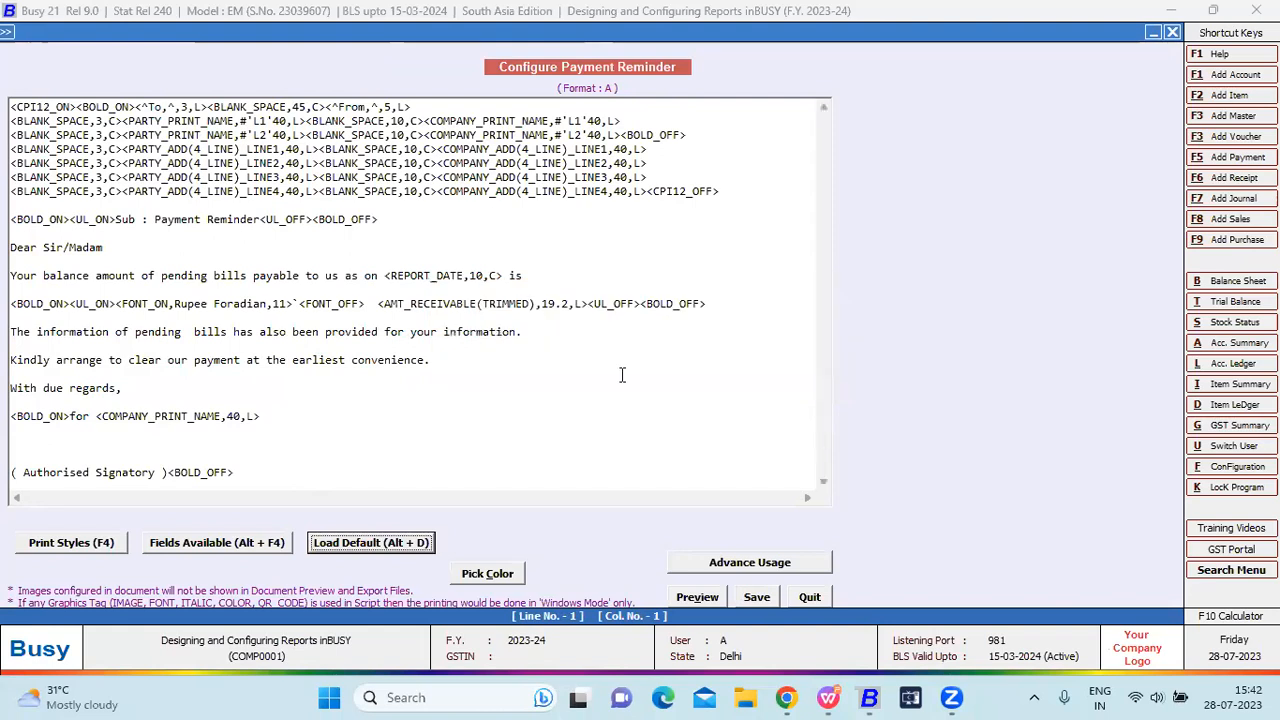
left_click(274, 548)
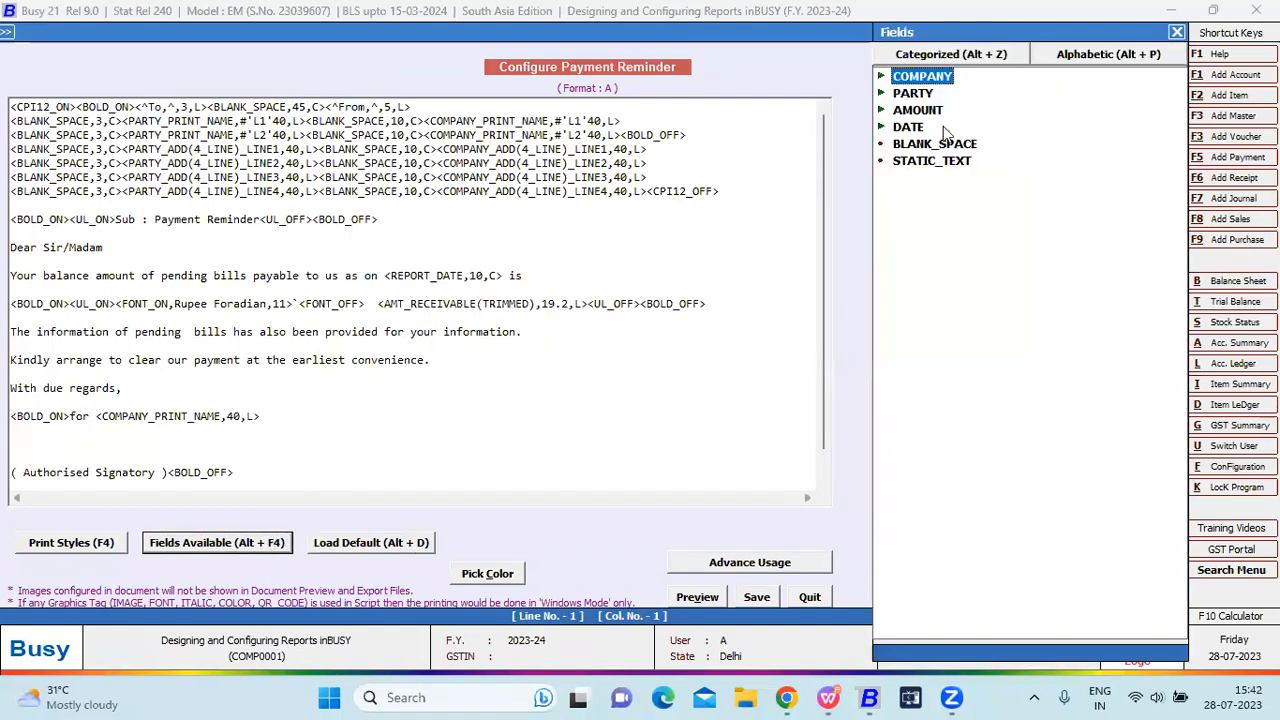
key("Down")
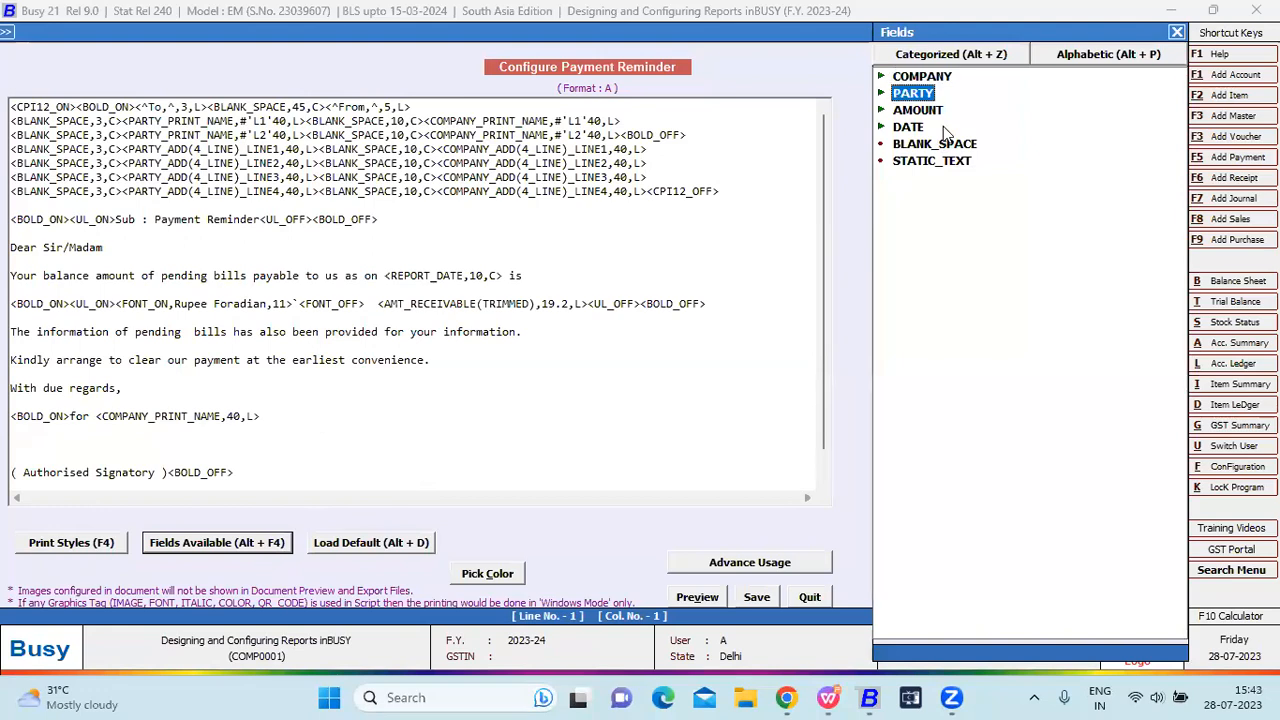
key("Down")
key("Down")
key("Down")
key("Down")
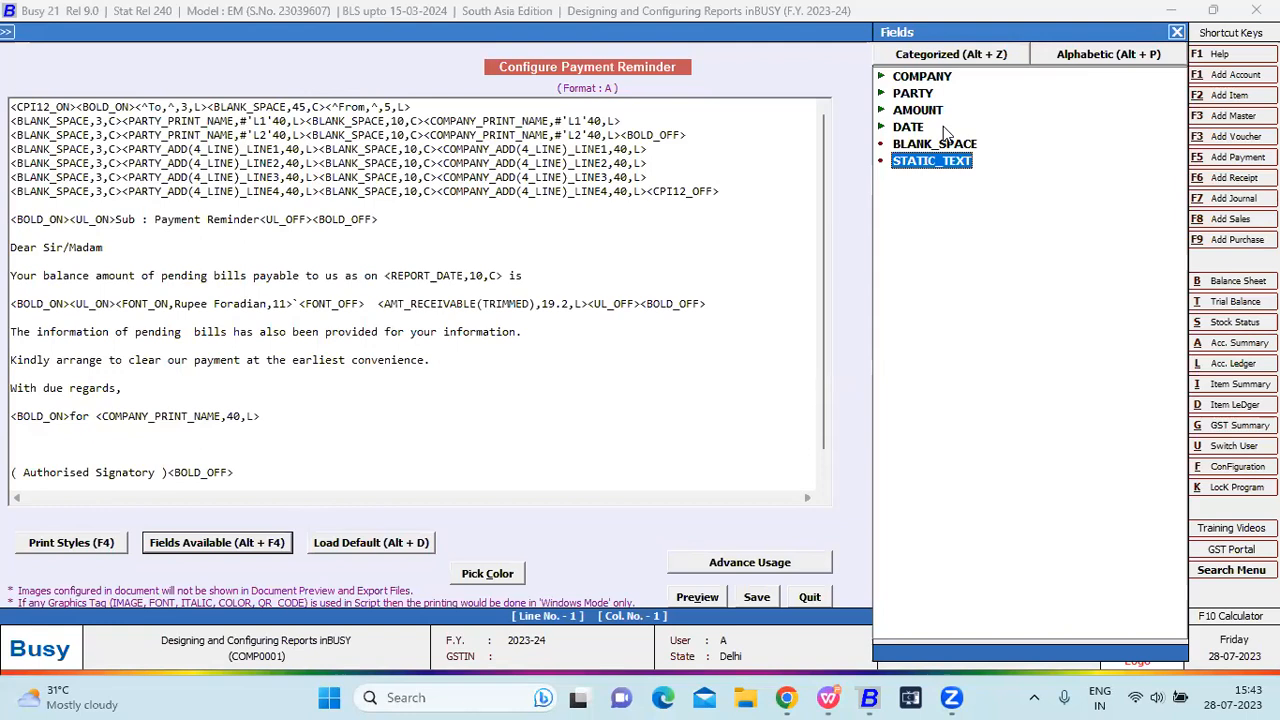
key("Escape")
key("Escape")
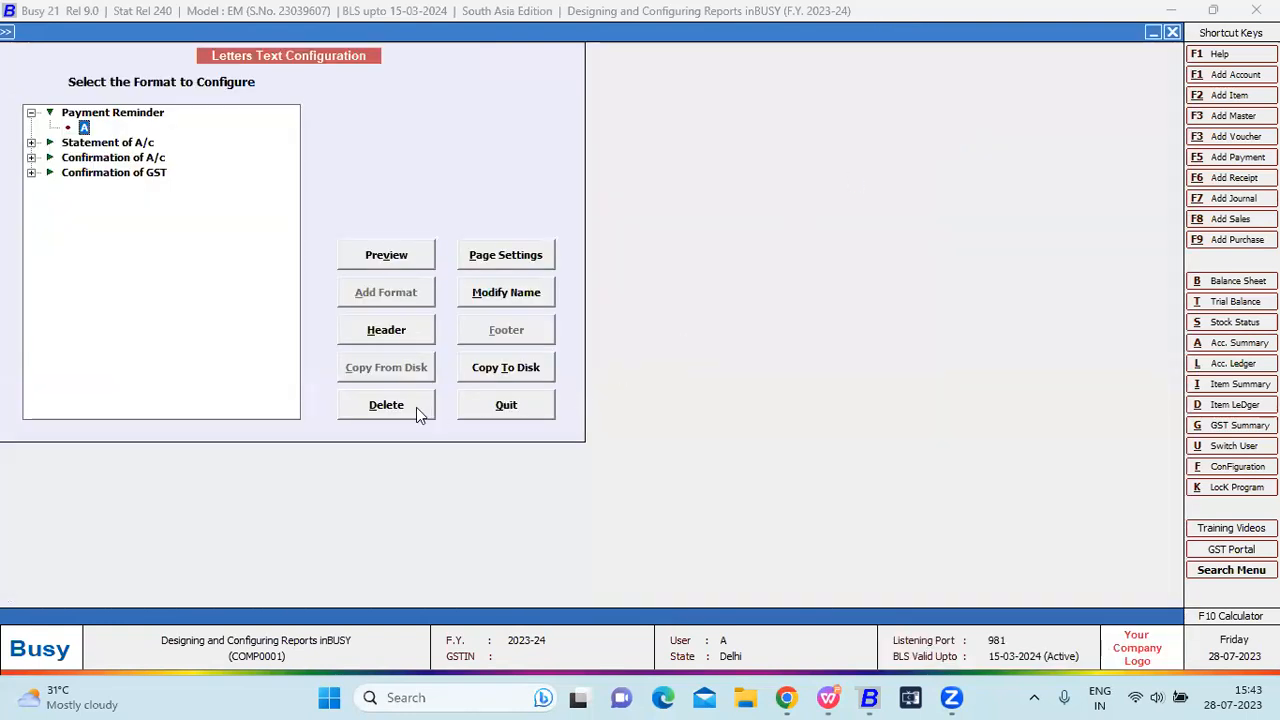
Preview the Statement of A/c letter in format A.
key("Down")
key("Right")
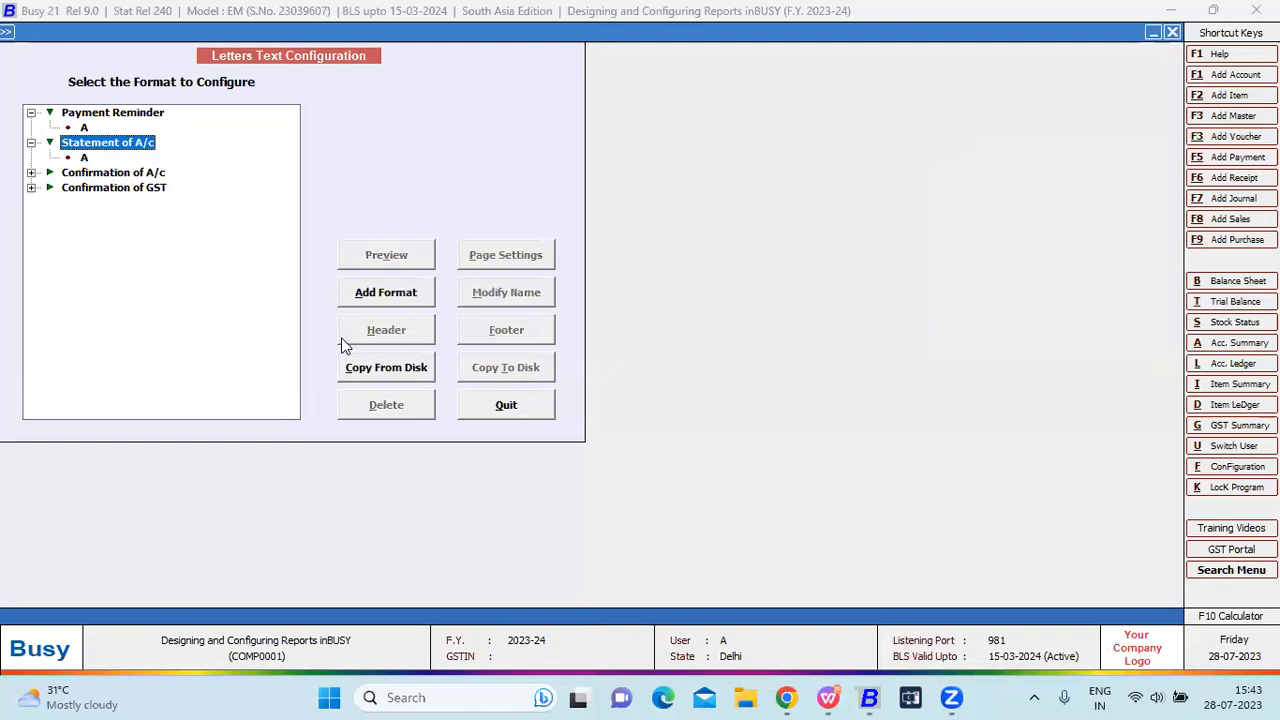
key("Down")
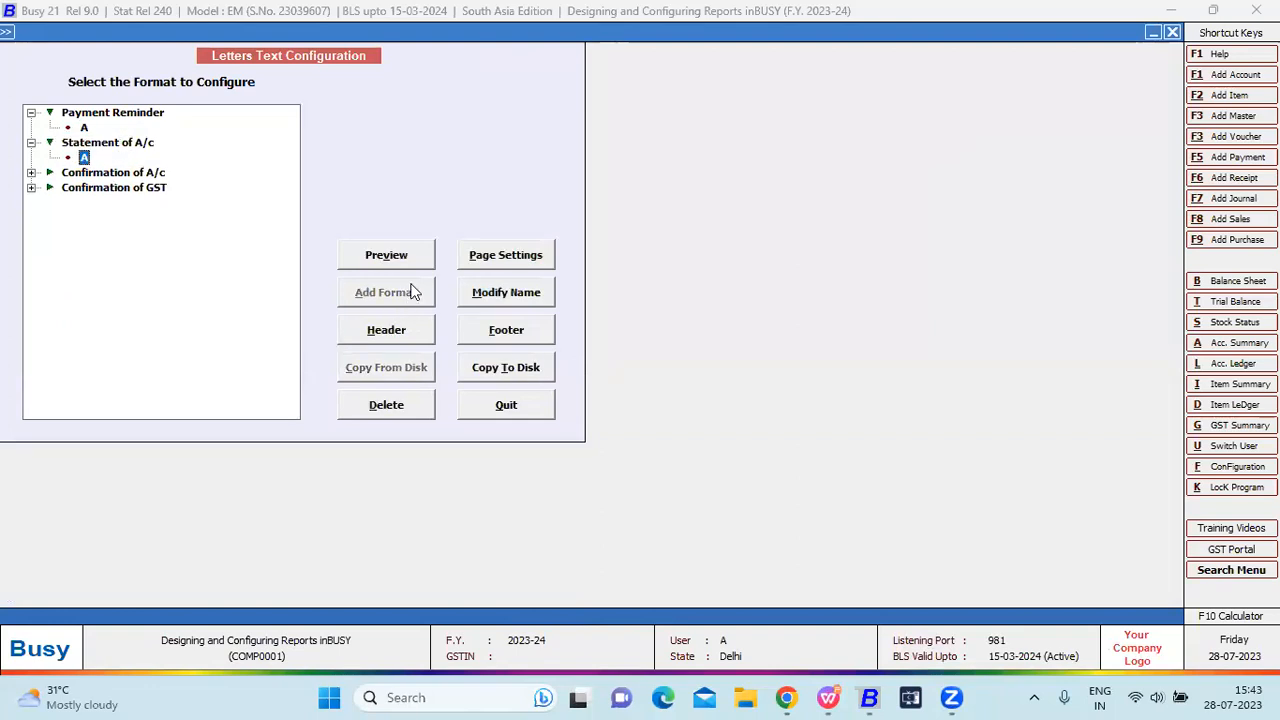
left_click(403, 262)
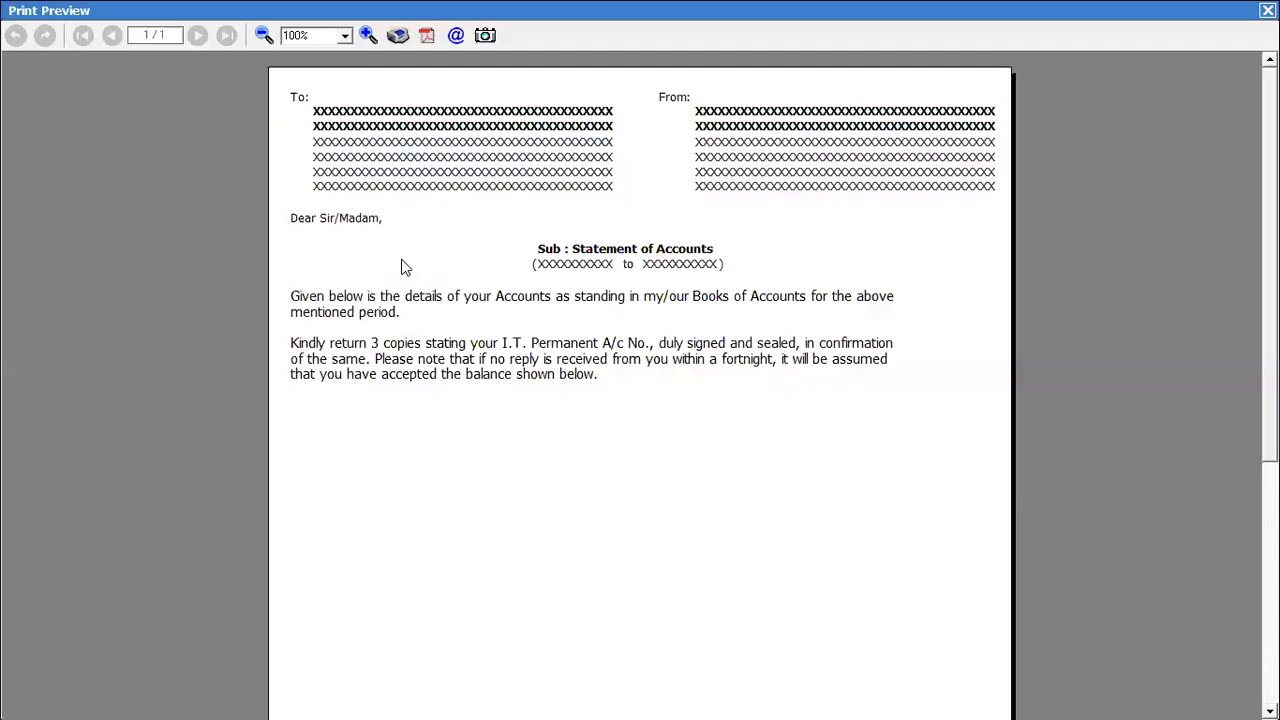
key("Escape")
Preview the Confirmation of A/c letter in format A, then open and quit its text editor.
key("Down")
key("Right")
key("Down")
left_click(387, 265)
key("Escape")
left_click(395, 335)
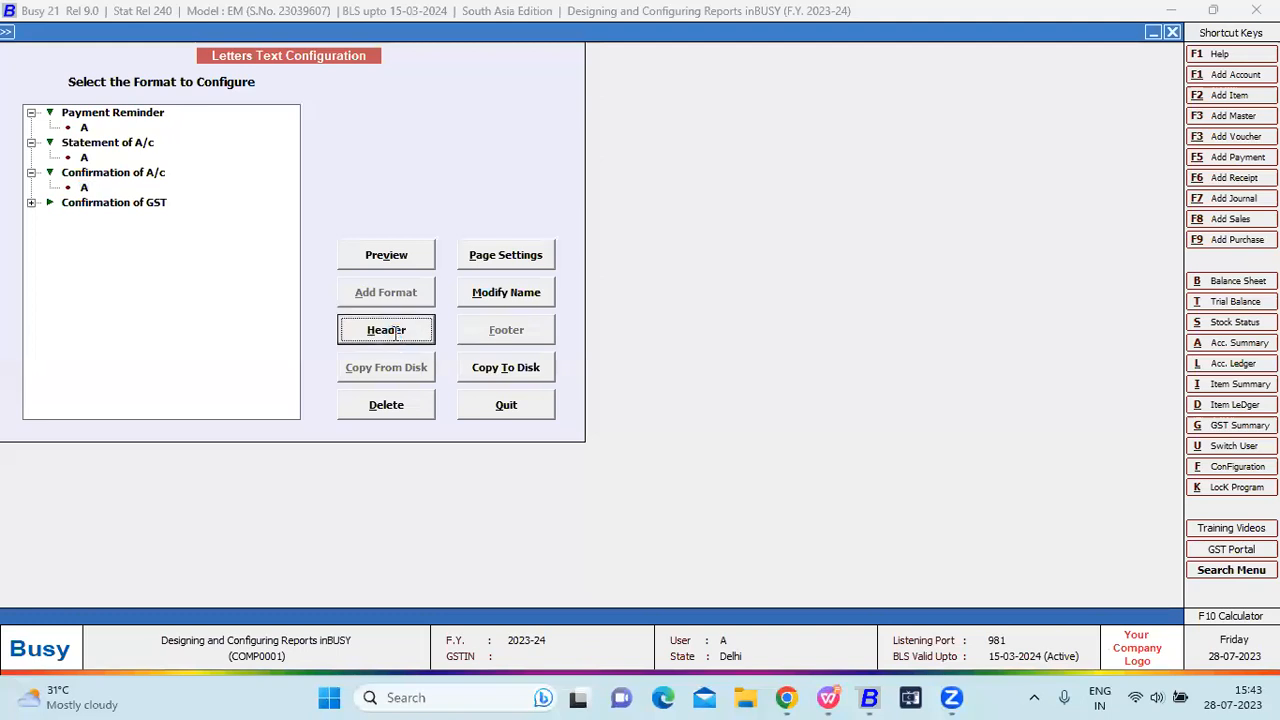
key("Escape")
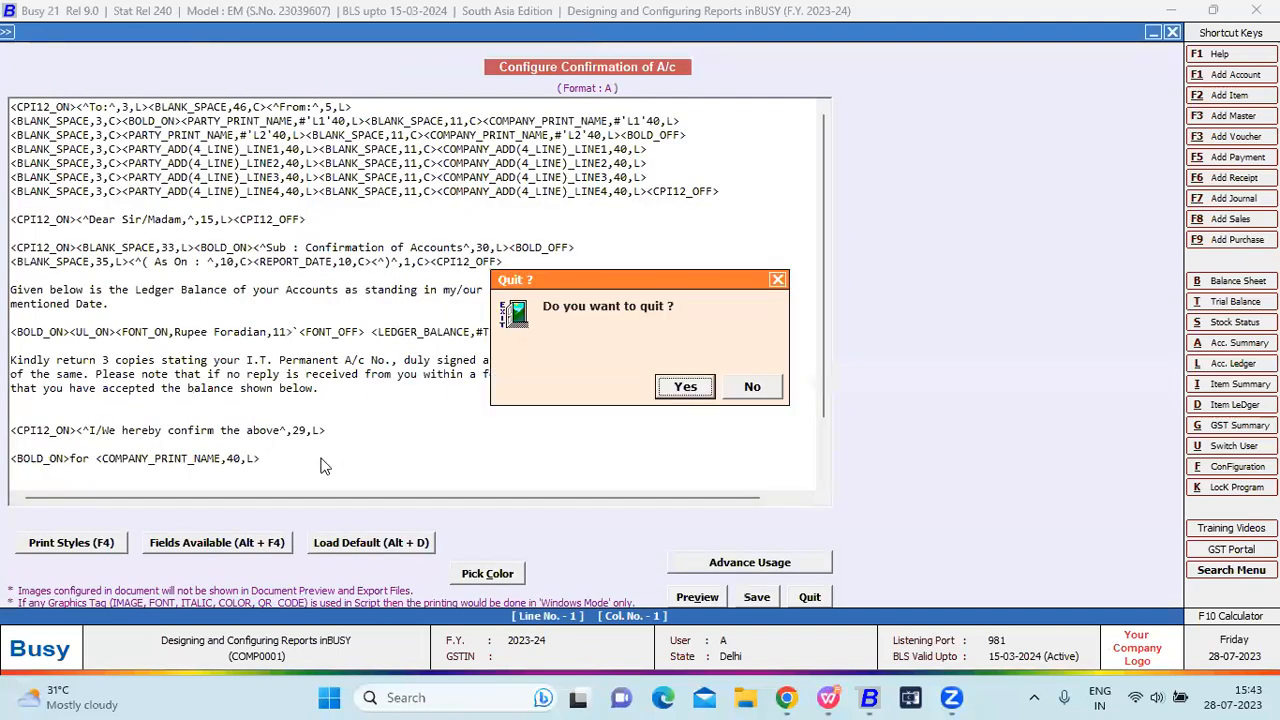
key("Return")
Preview the Confirmation of GST letter in format A, quit its editor, and leave letter configuration.
key("Down")
key("Down")
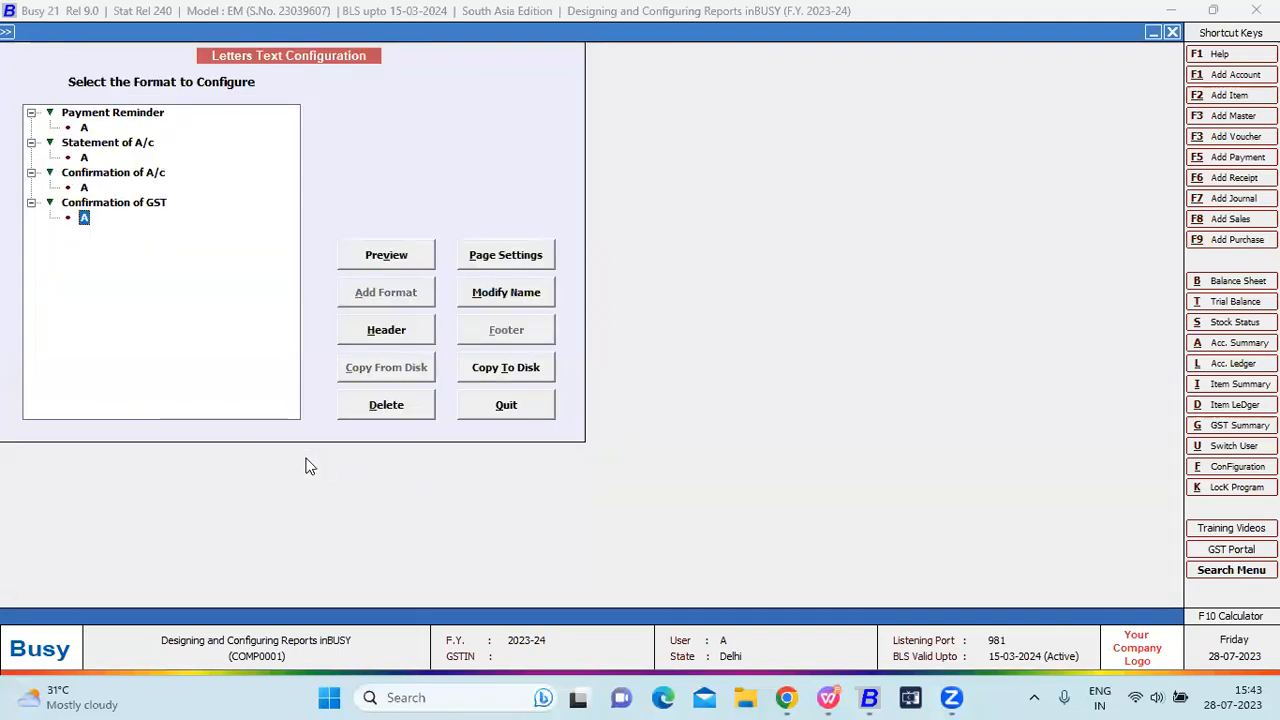
left_click(405, 246)
key("Escape")
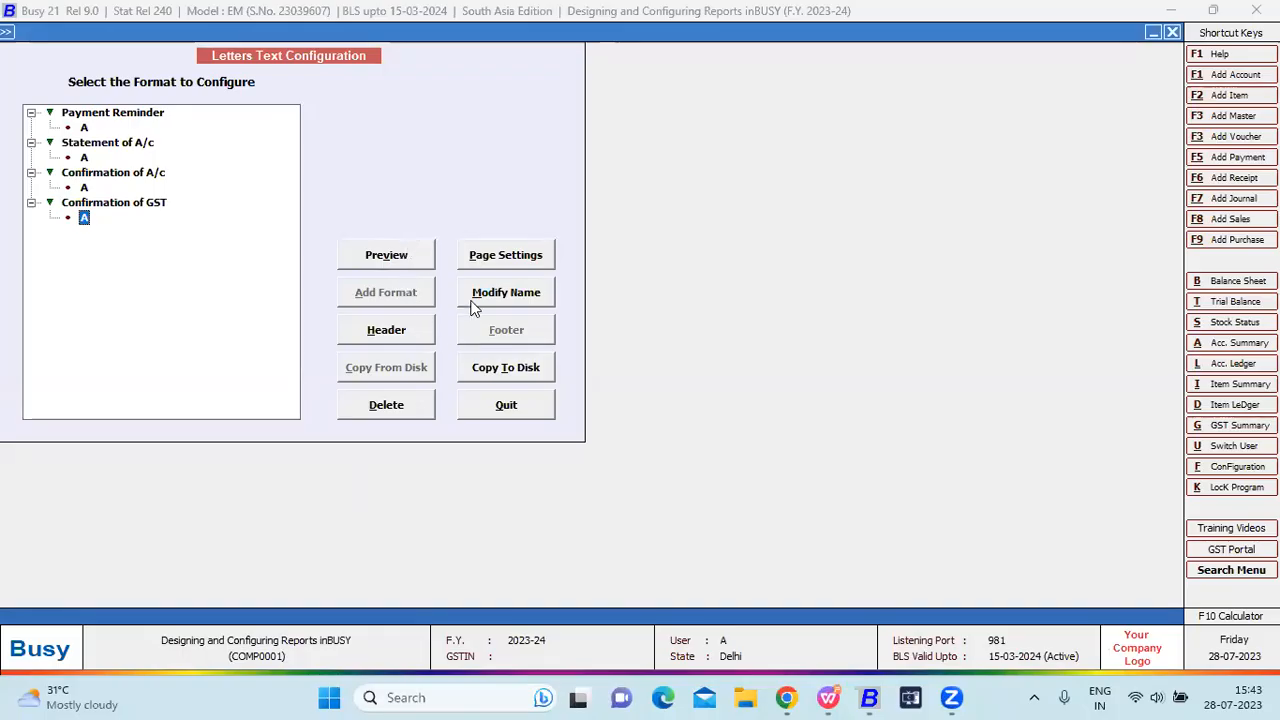
left_click(400, 332)
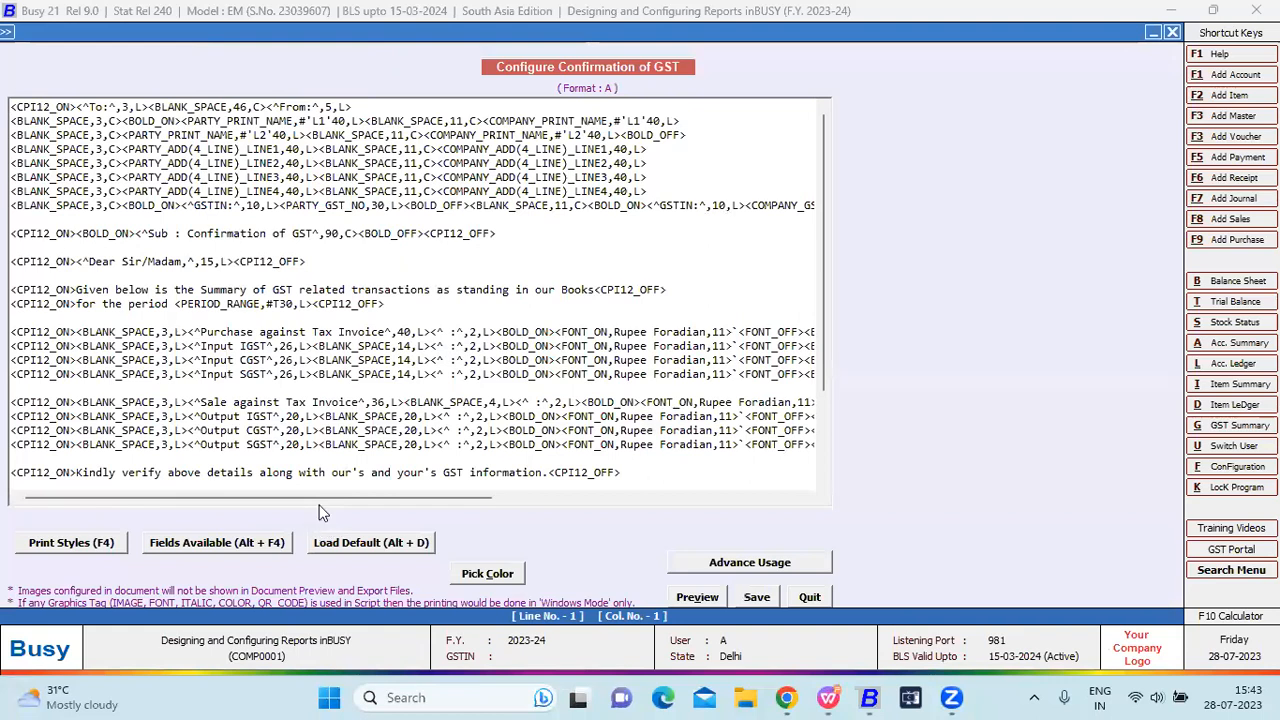
key("Escape")
key("Return")
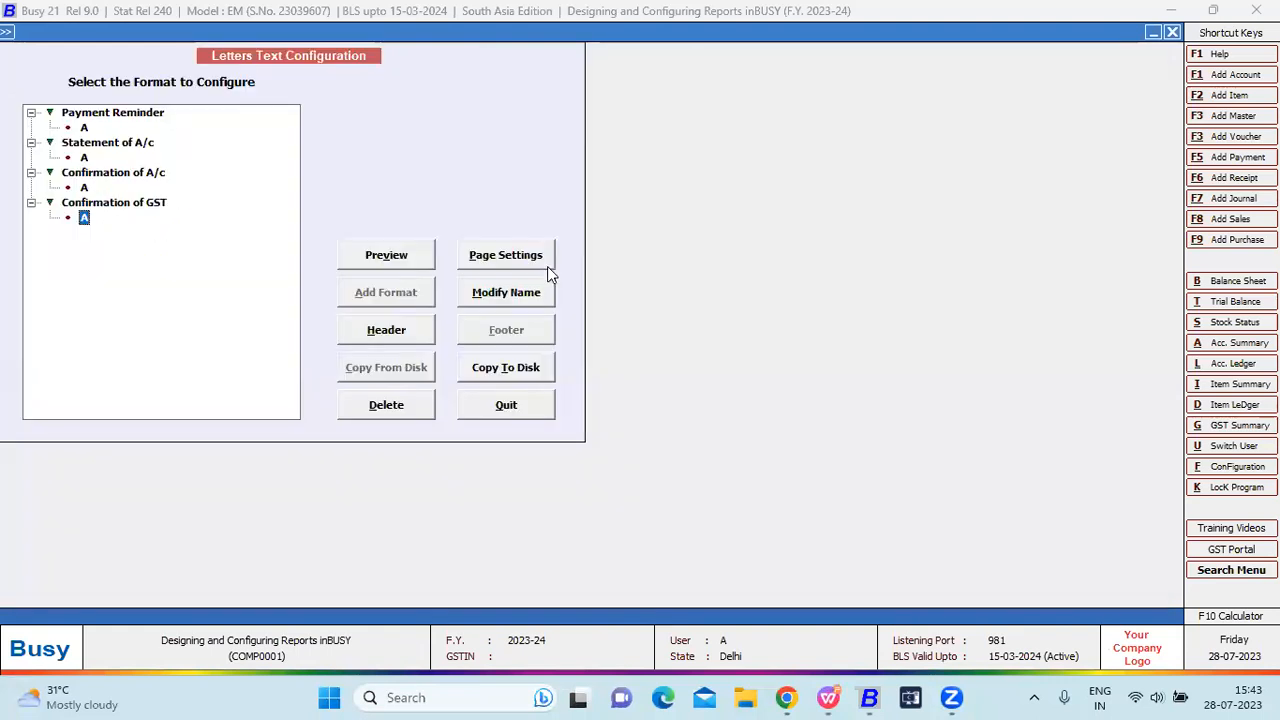
key("Escape")
key("Right")
key("Right")
key("Right")
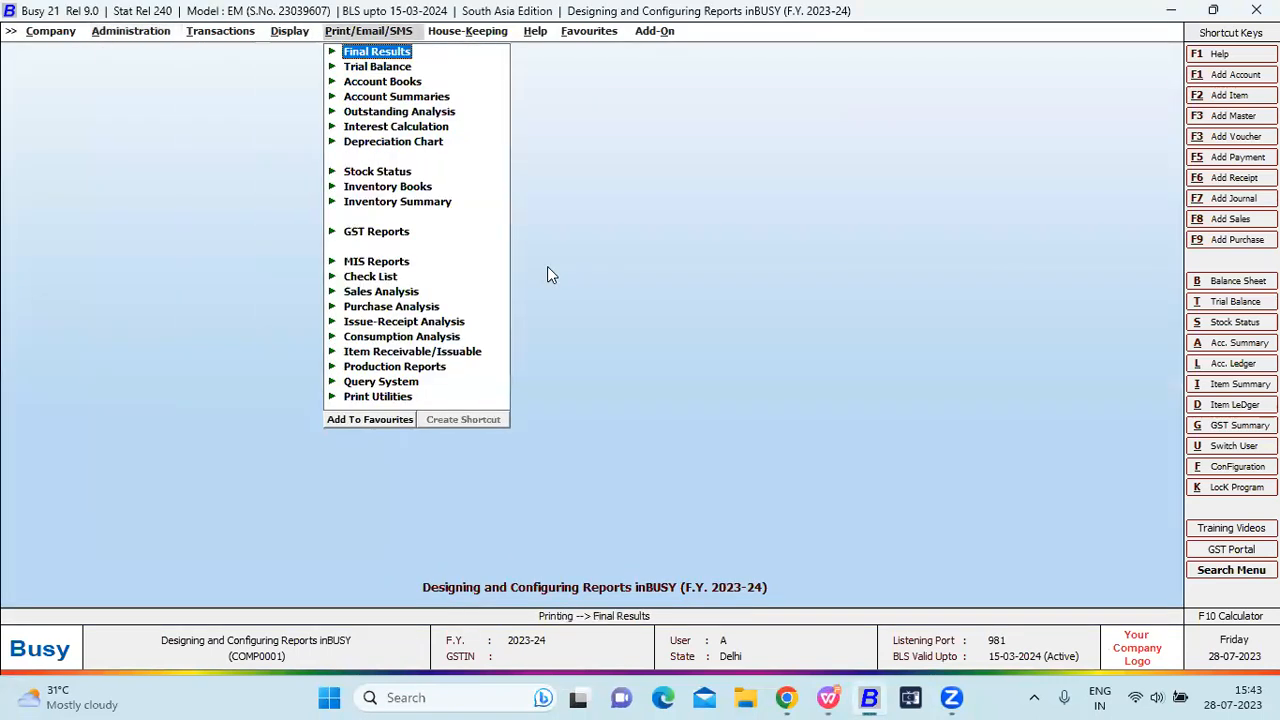
Open the Statement of A/c report under Outstanding Analysis in the printing menu.
key("Right")
key("Left")
key("Down")
key("Down")
key("Down")
key("Down")
key("Down")
key("Up")
key("Return")
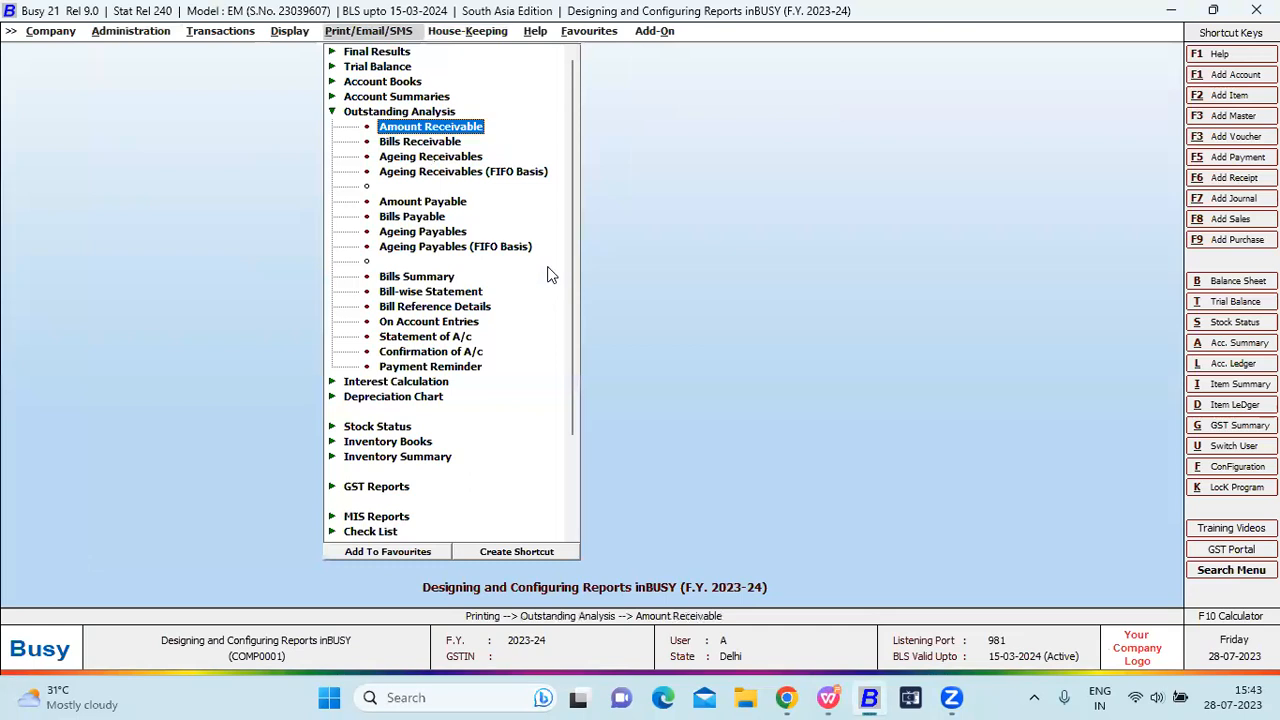
key("Down")
key("Down")
key("Down")
key("Down")
key("Down")
key("Down")
key("Down")
key("Down")
key("Down")
key("Down")
key("Down")
key("Down")
key("Down")
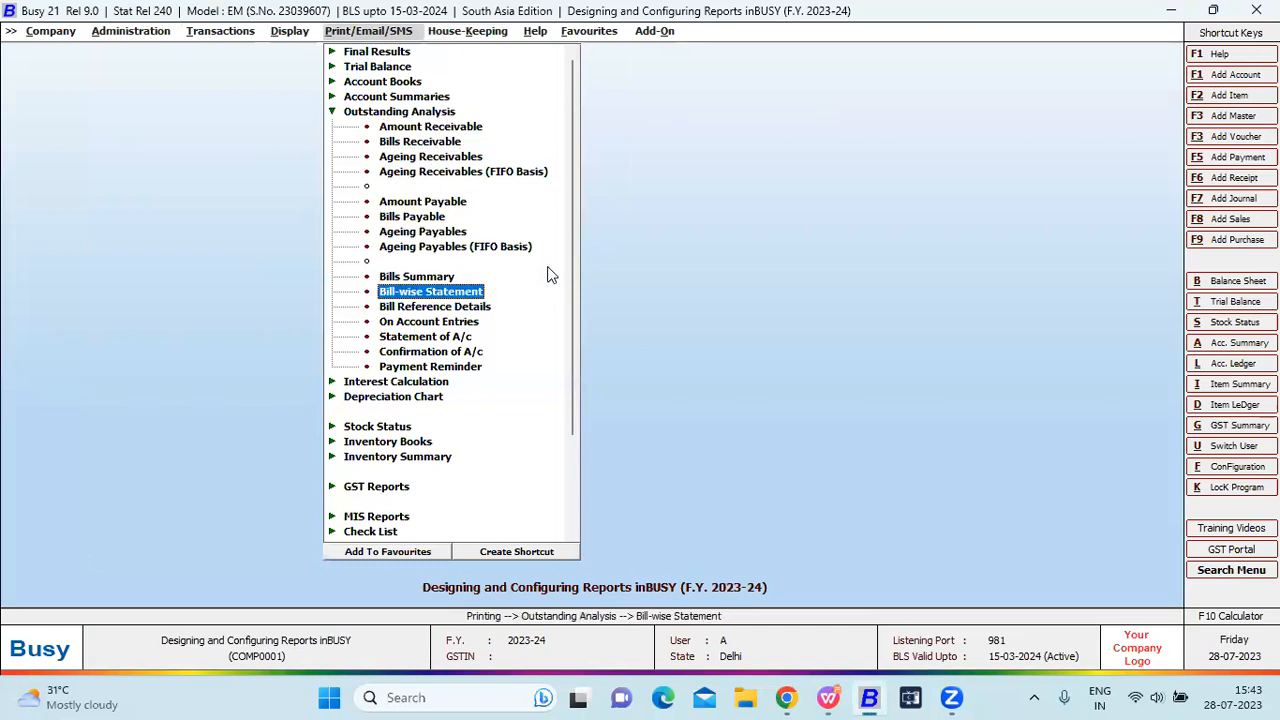
key("Down")
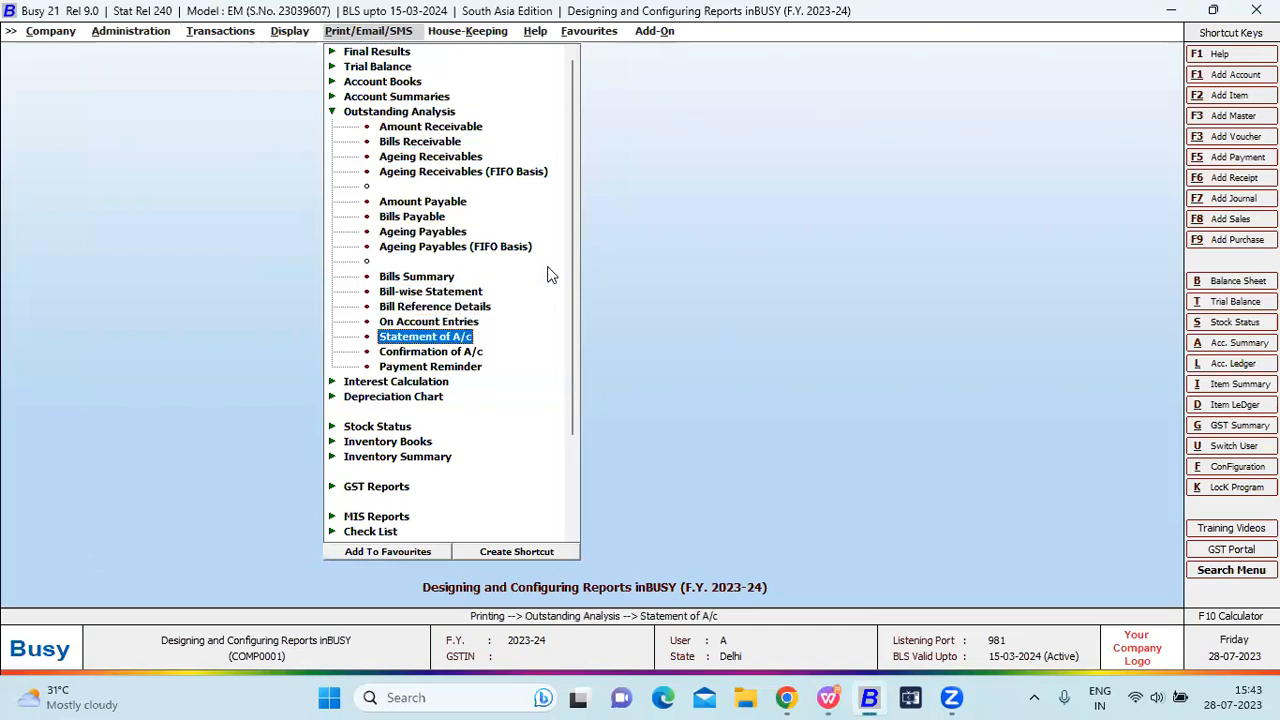
key("Down")
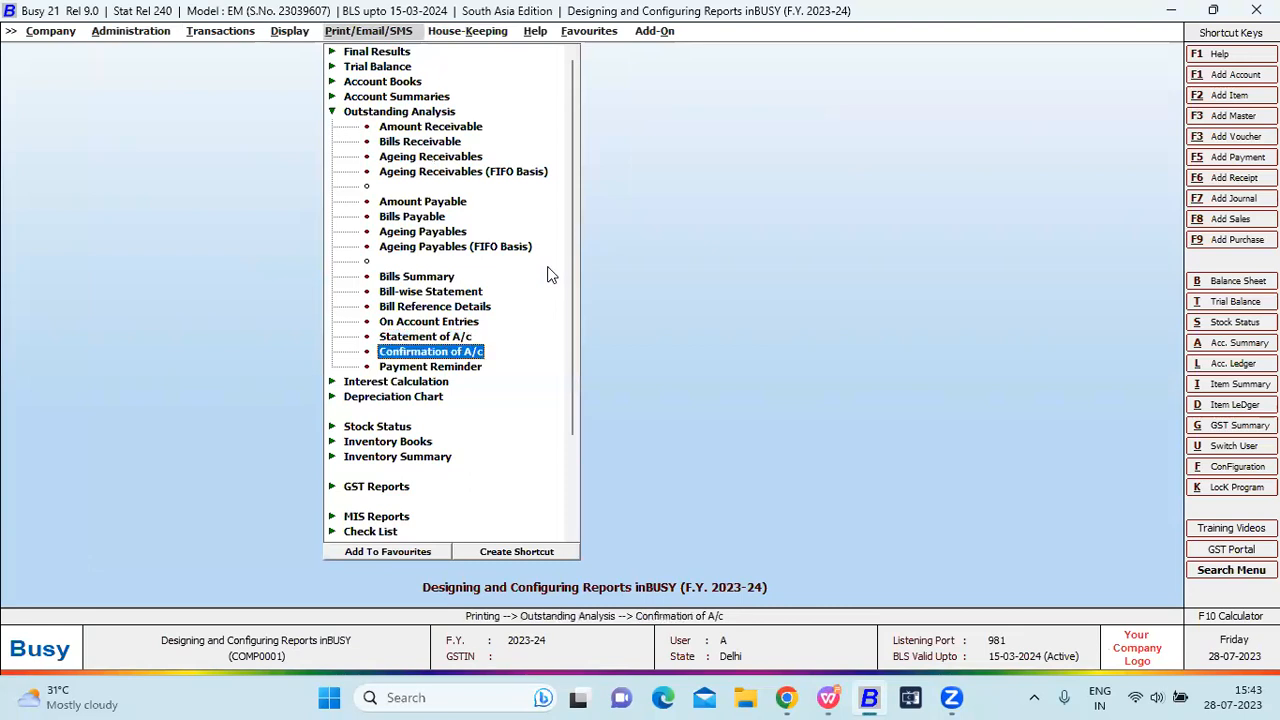
key("Down")
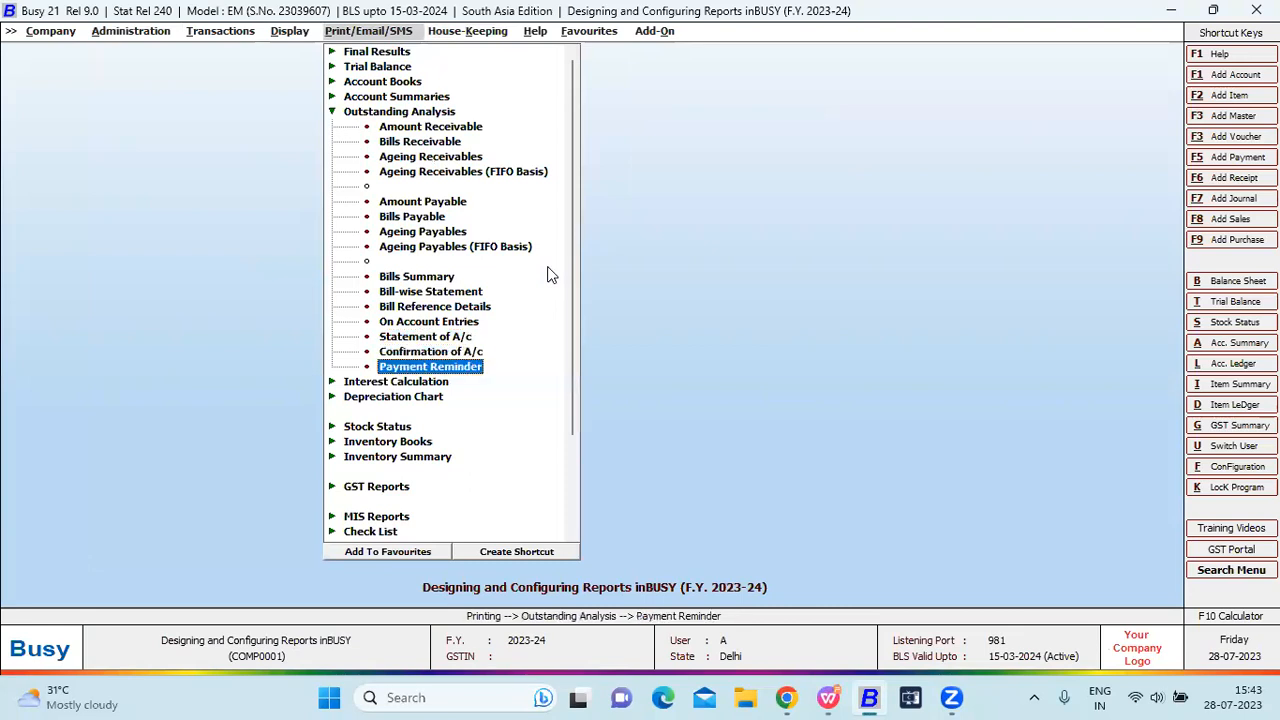
key("Up")
key("Up")
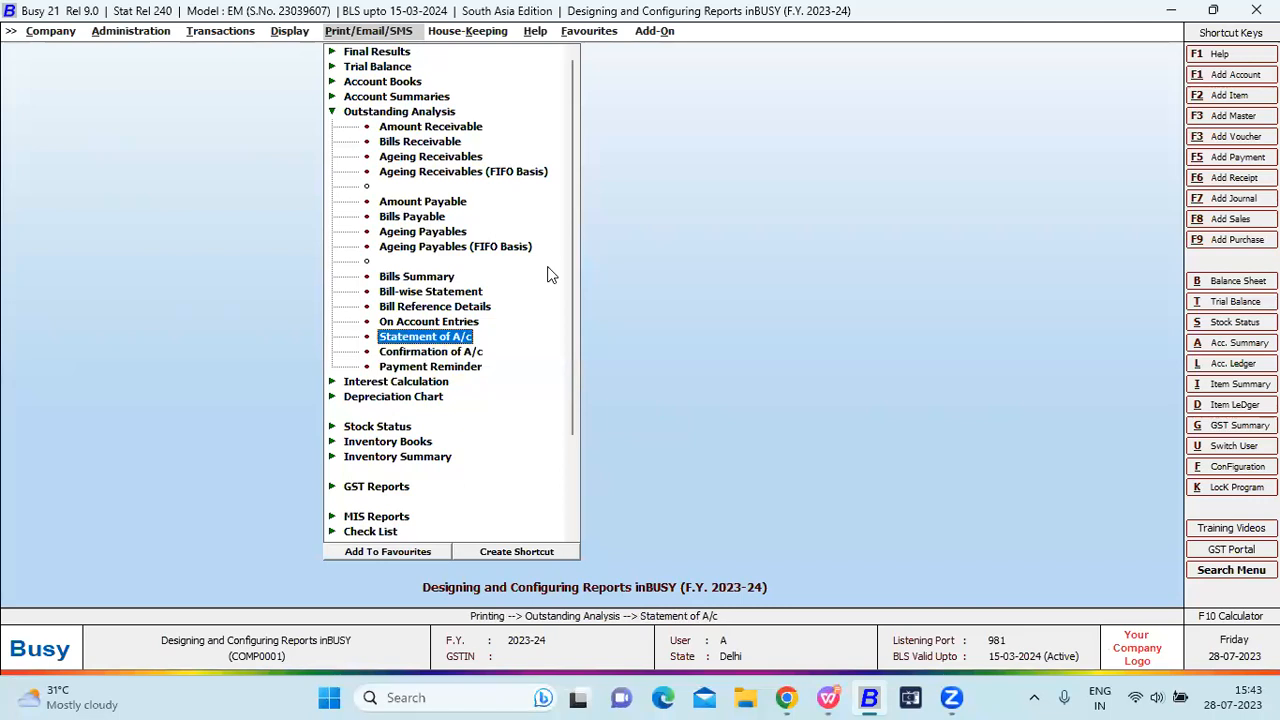
key("Return")
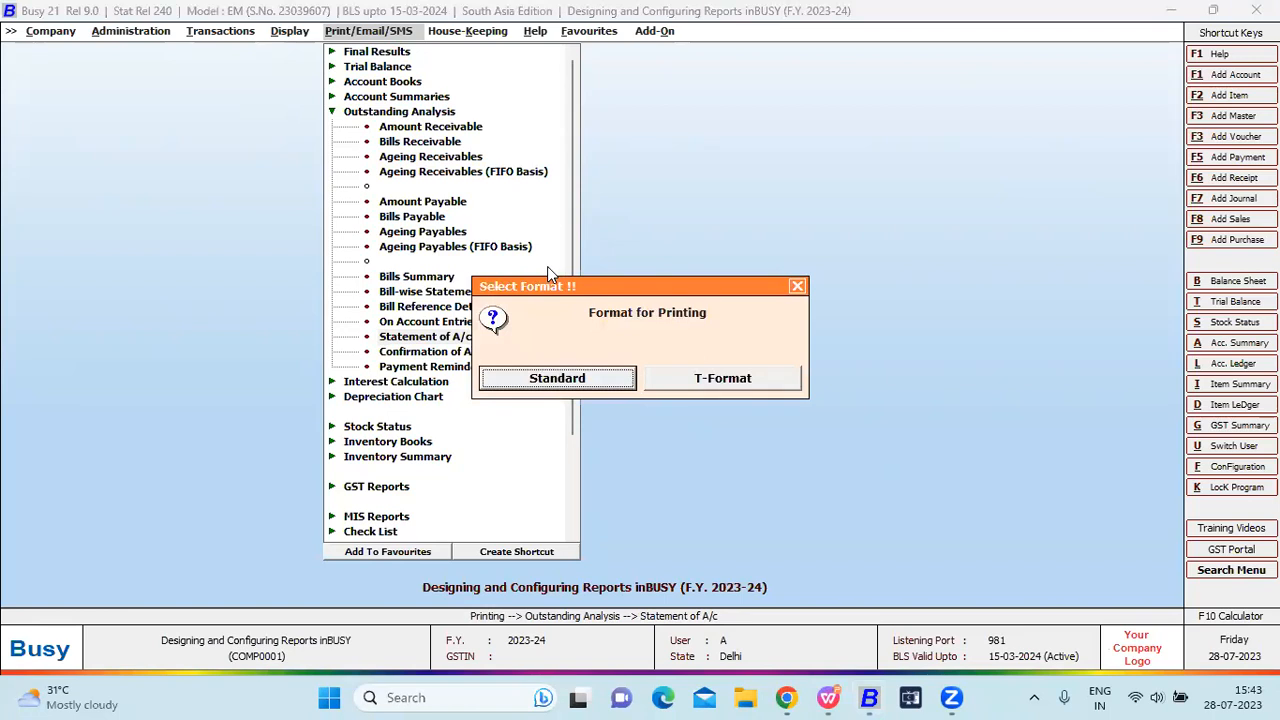
Confirm the print format, choose One Account, and include a covering letter.
key("Right")
key("Return")
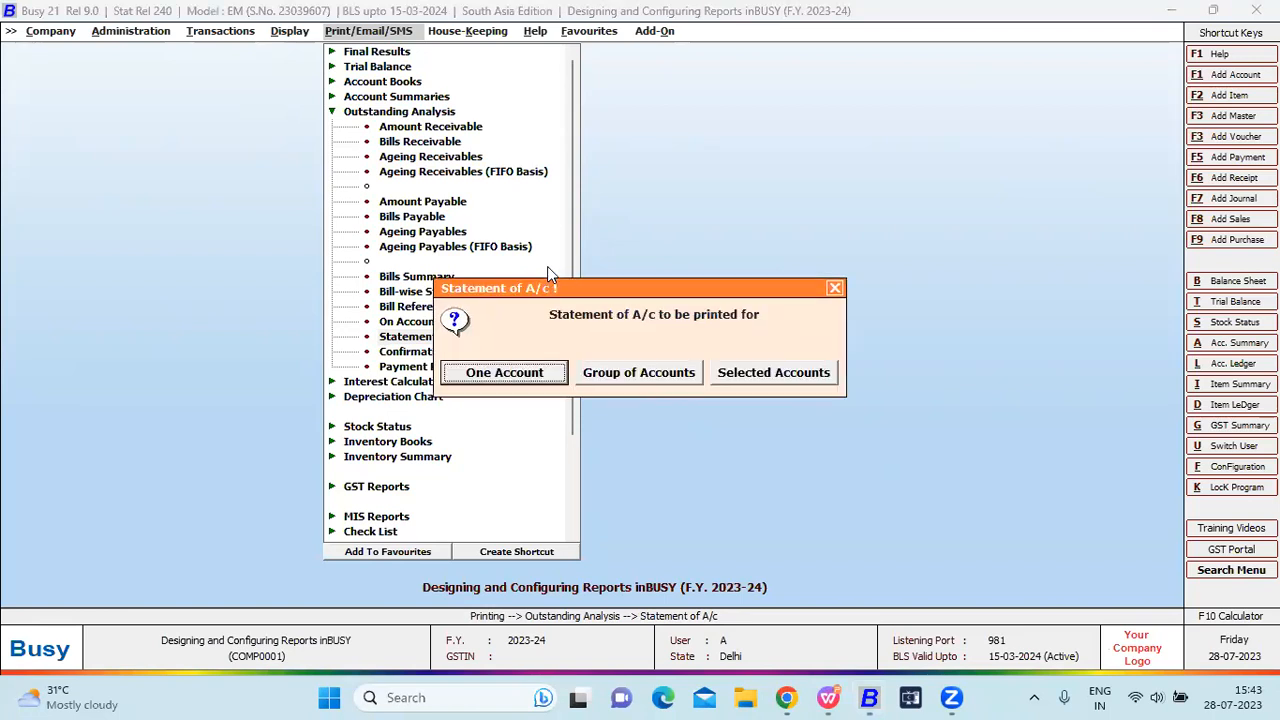
key("Escape")
key("Return")
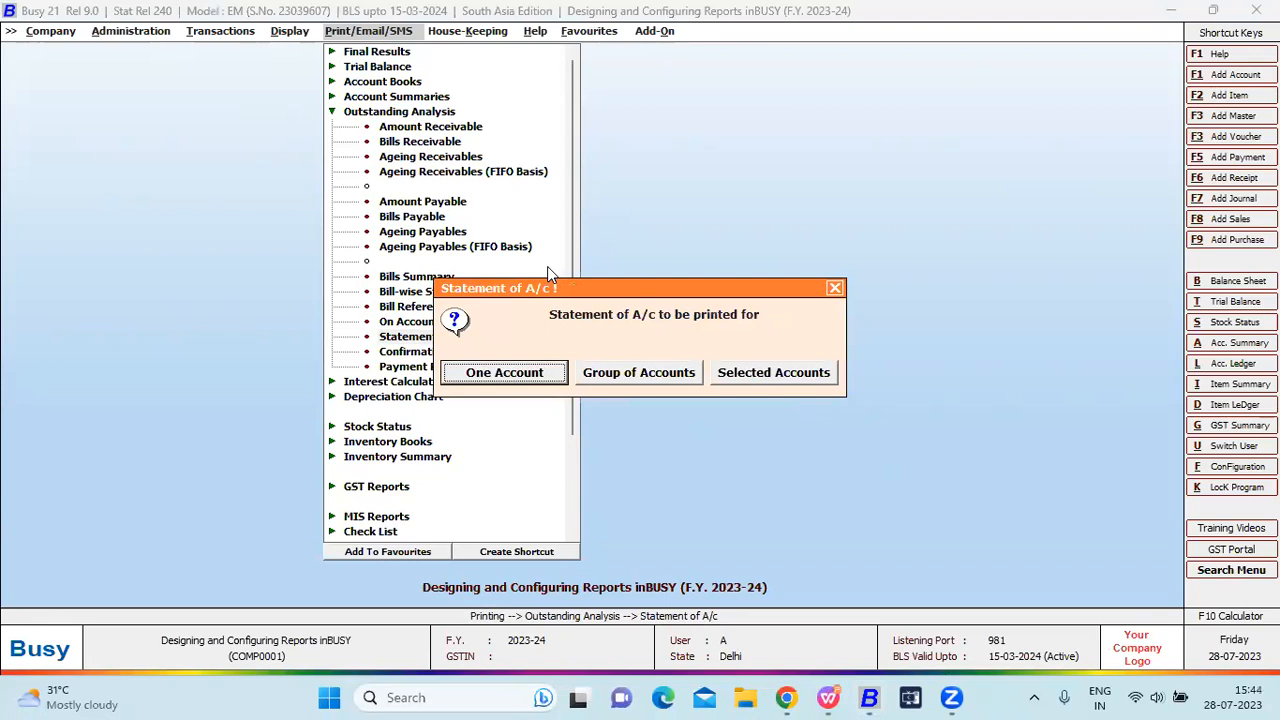
key("Return")
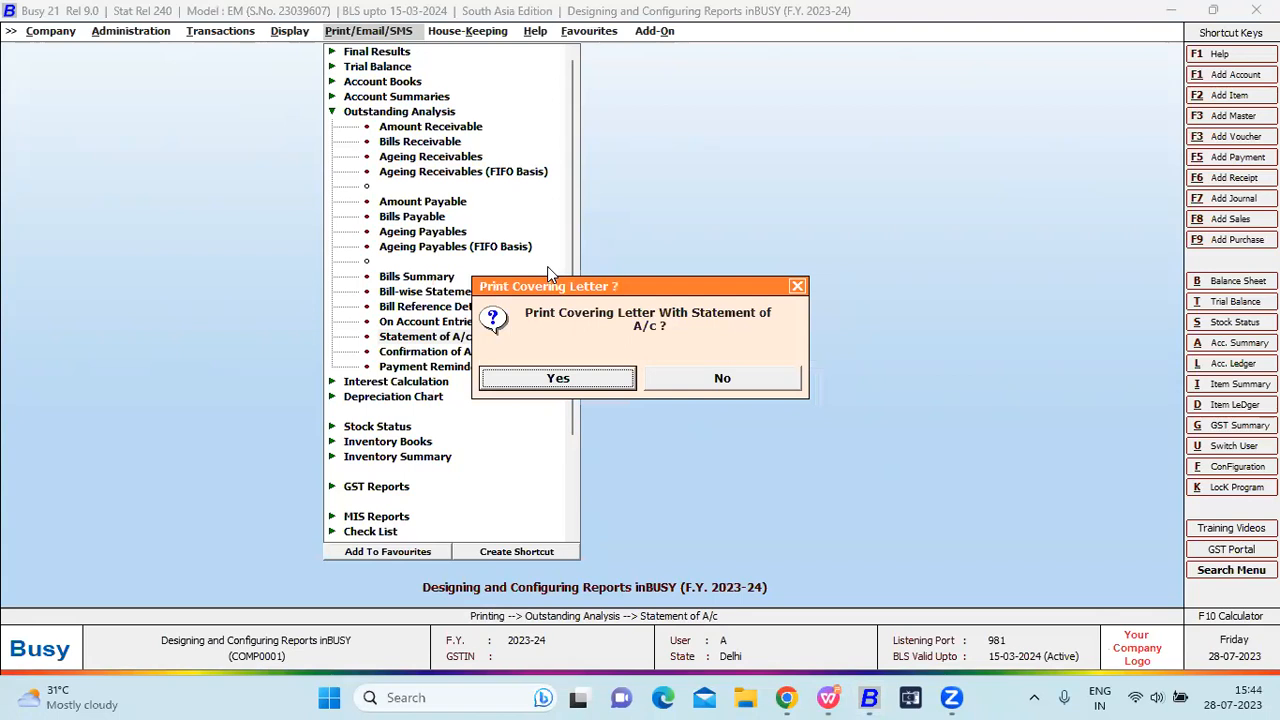
key("Return")
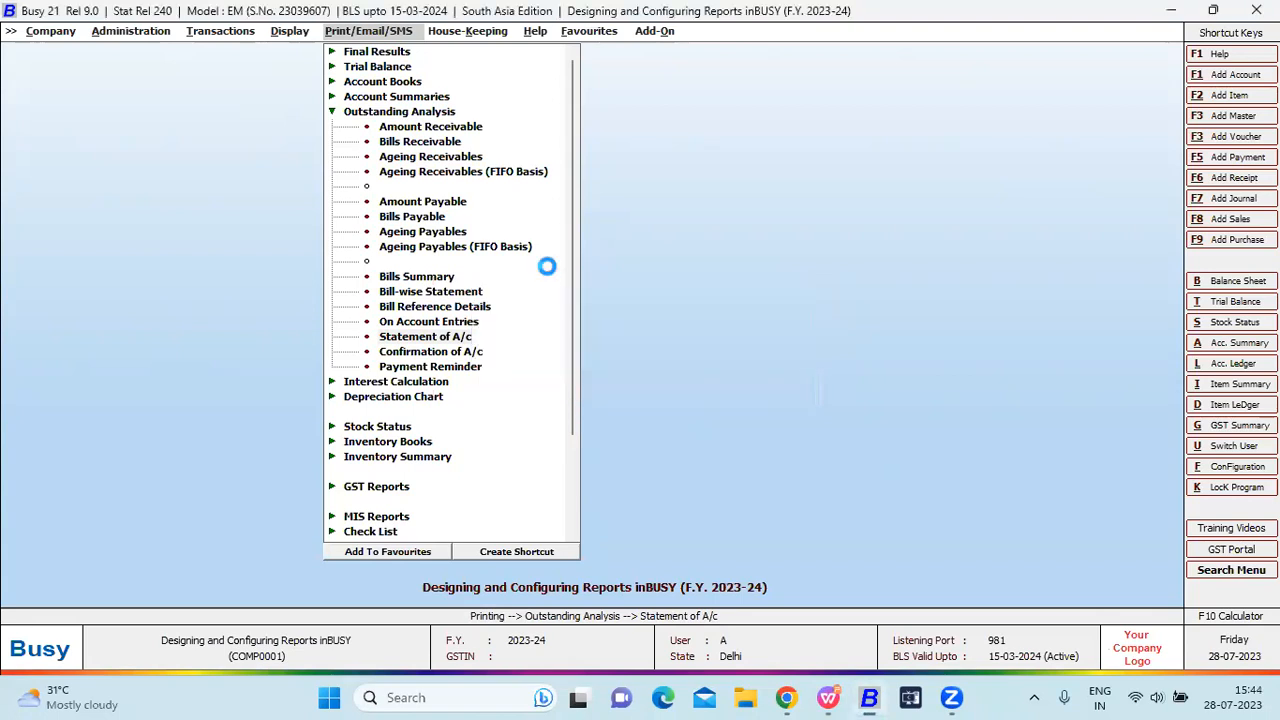
Preview the Busy Infotech Pvt. Ltd. statement of accounts in format A.
type("bu")
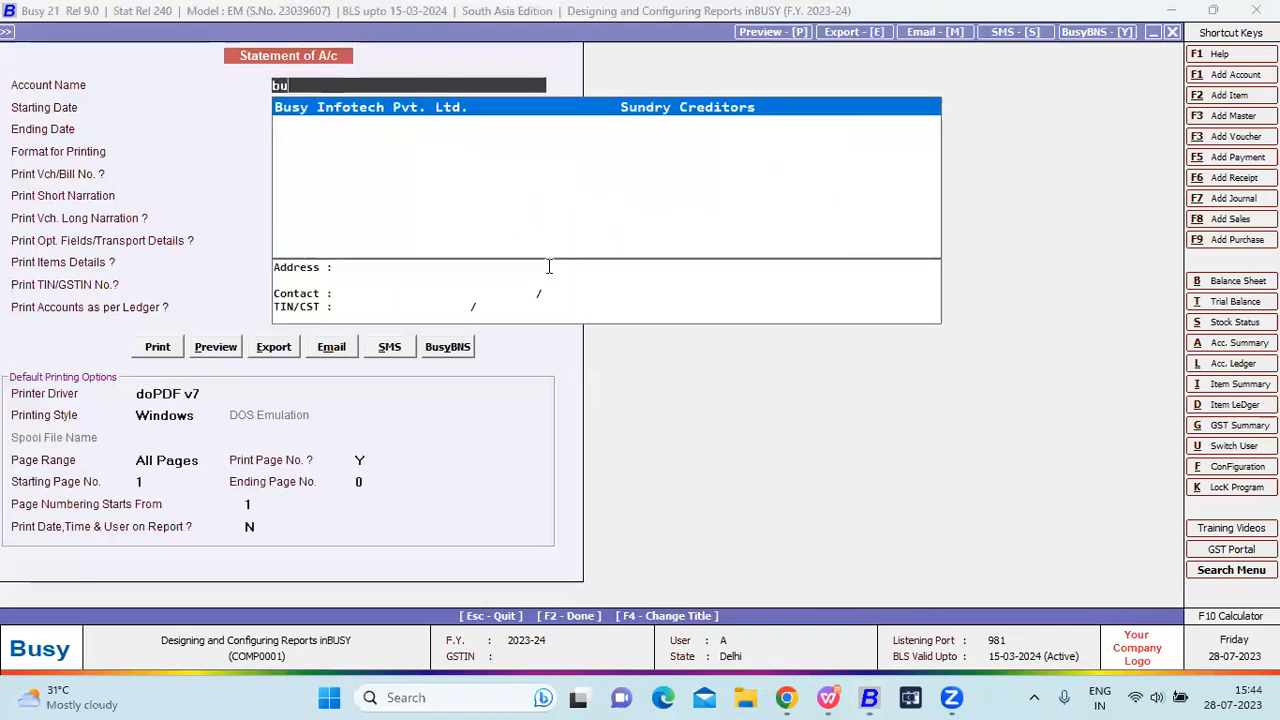
key("Return")
key("Return")
key("Return")
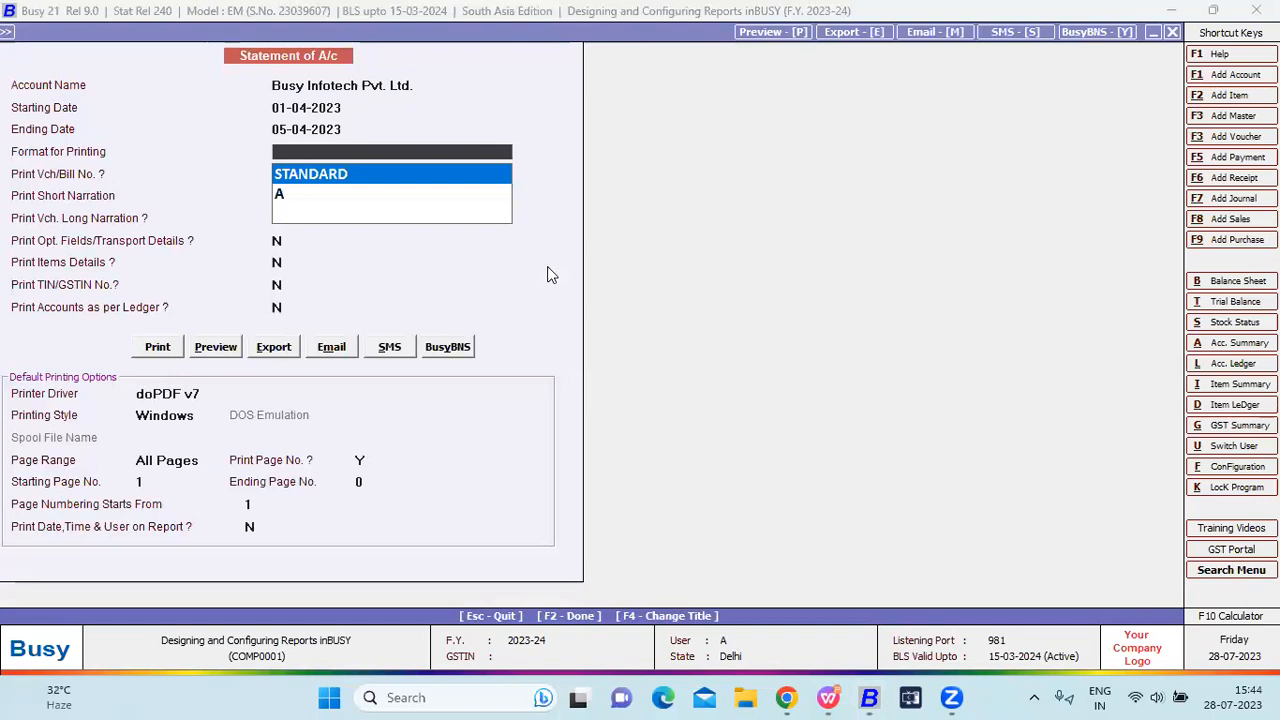
key("Down")
key("Return")
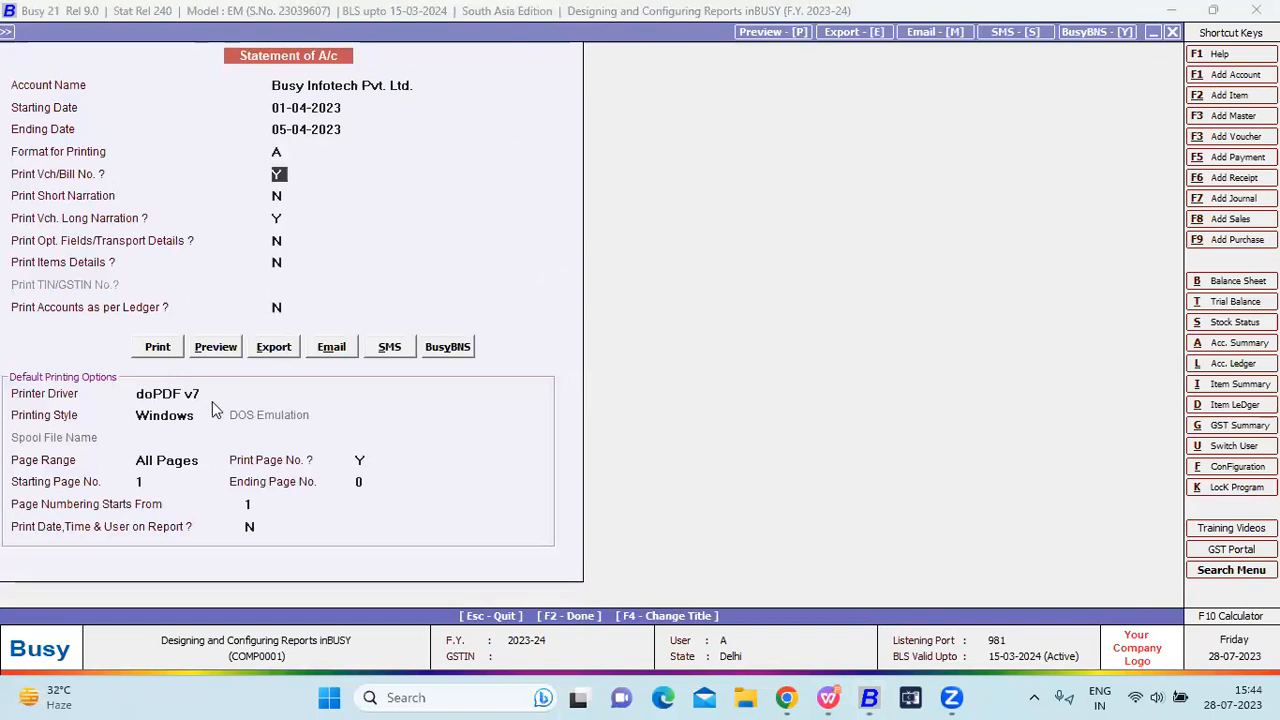
left_click(233, 340)
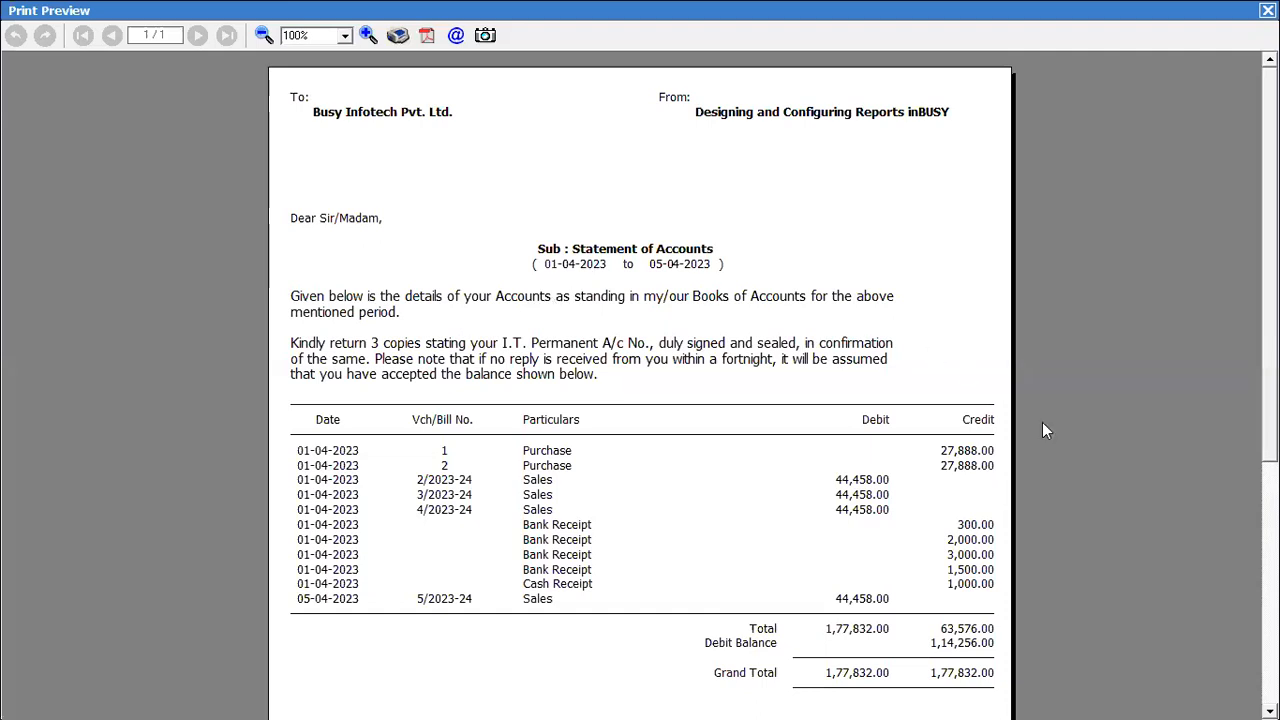
scroll(1213, 485, "down", 5)
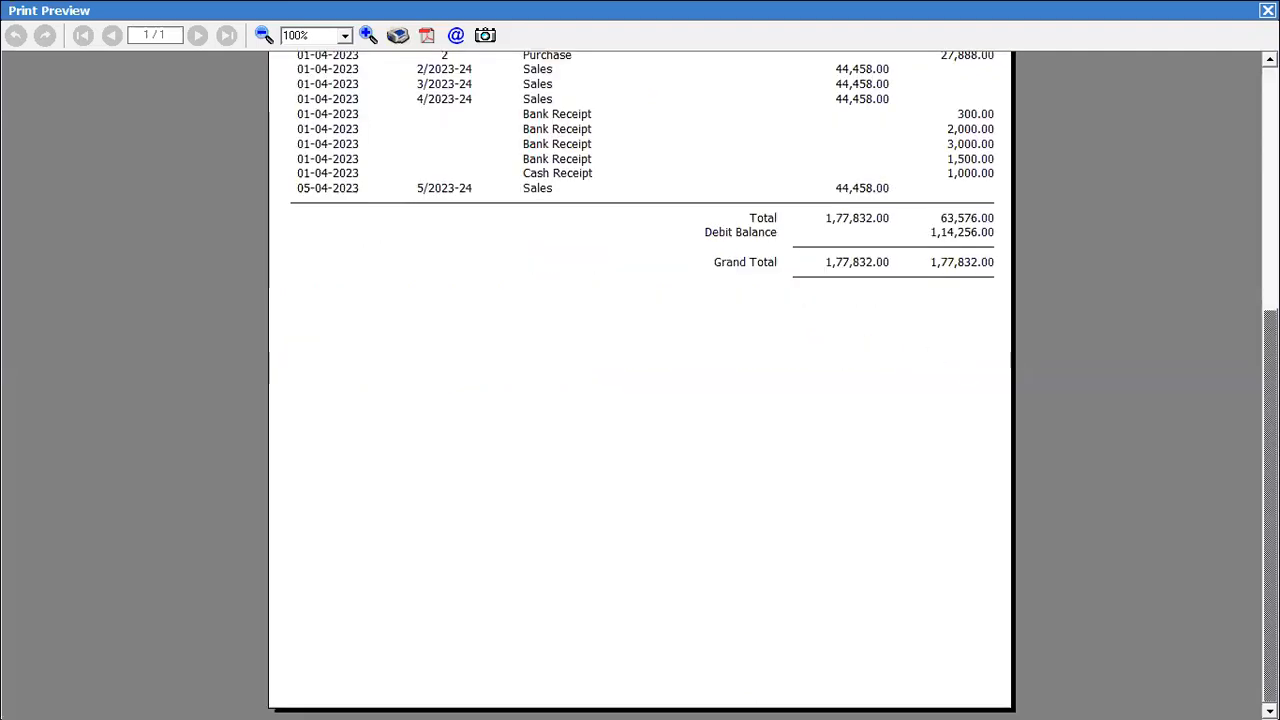
scroll(640, 385, "up", 5)
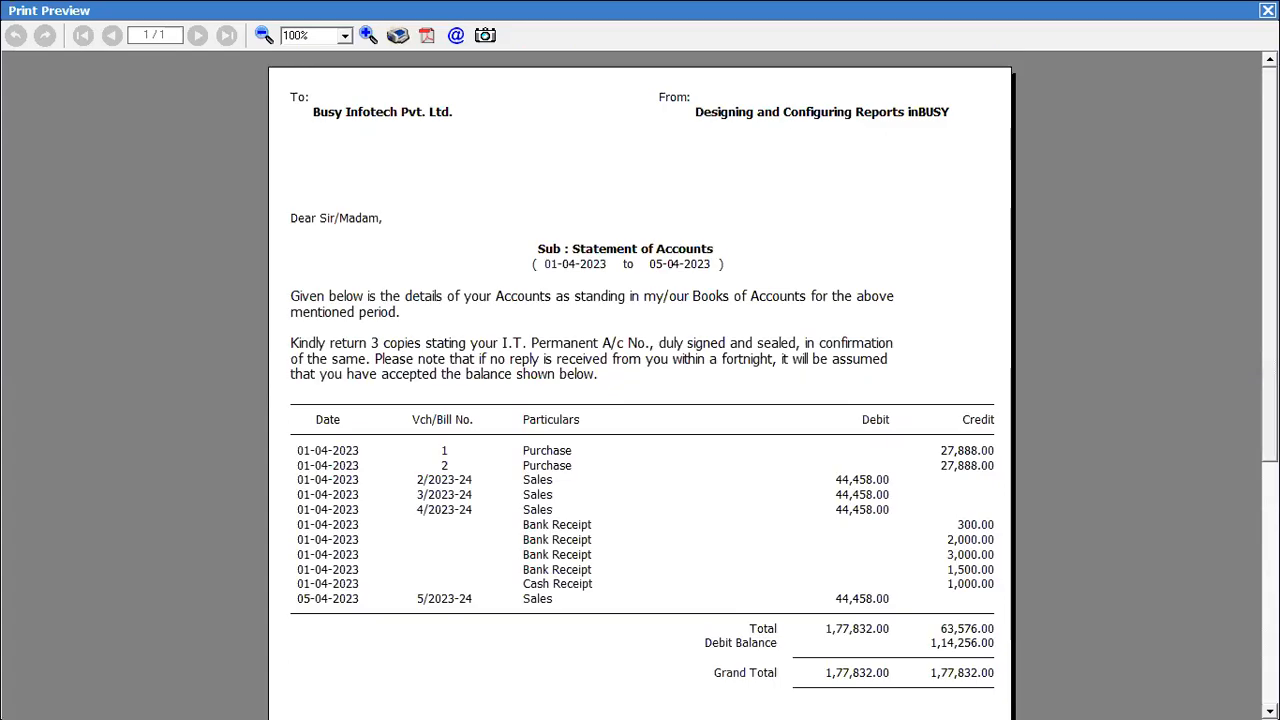
key("Escape")
Reopen the statement options with format A, preview the T-Format statement again, and close it.
key("Escape")
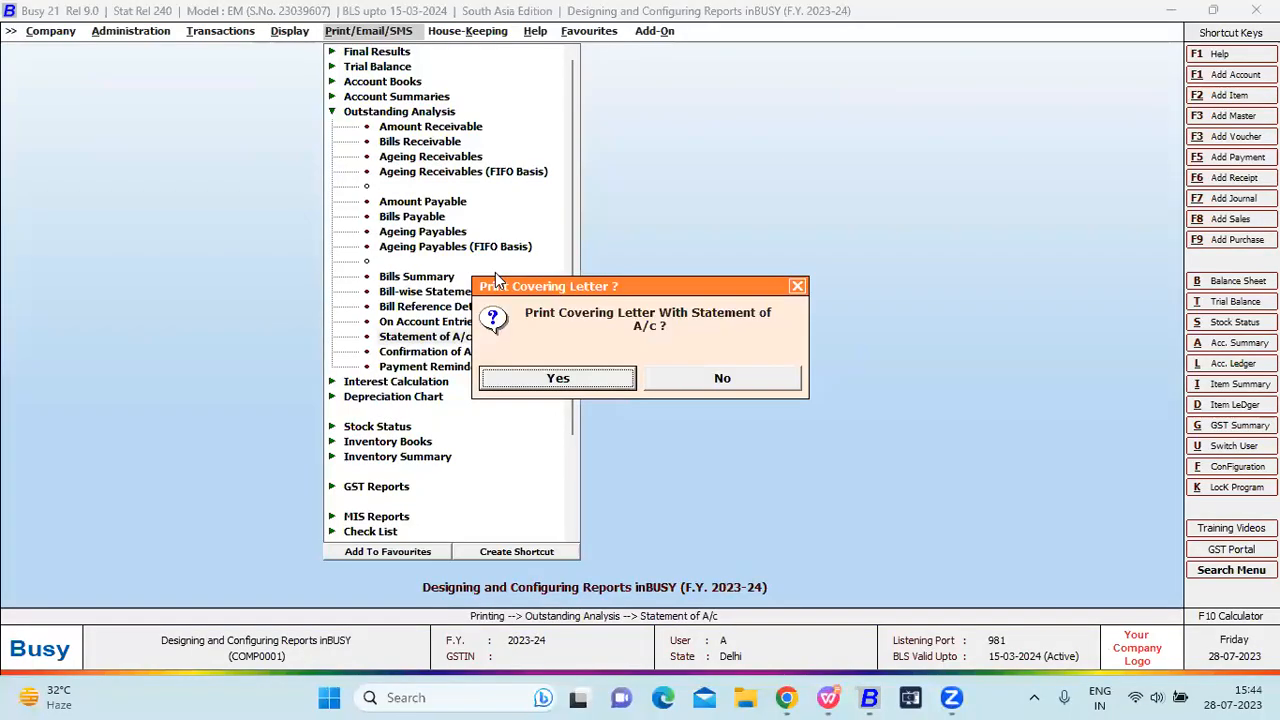
key("Return")
key("Return")
key("Right")
key("Escape")
key("Return")
key("Return")
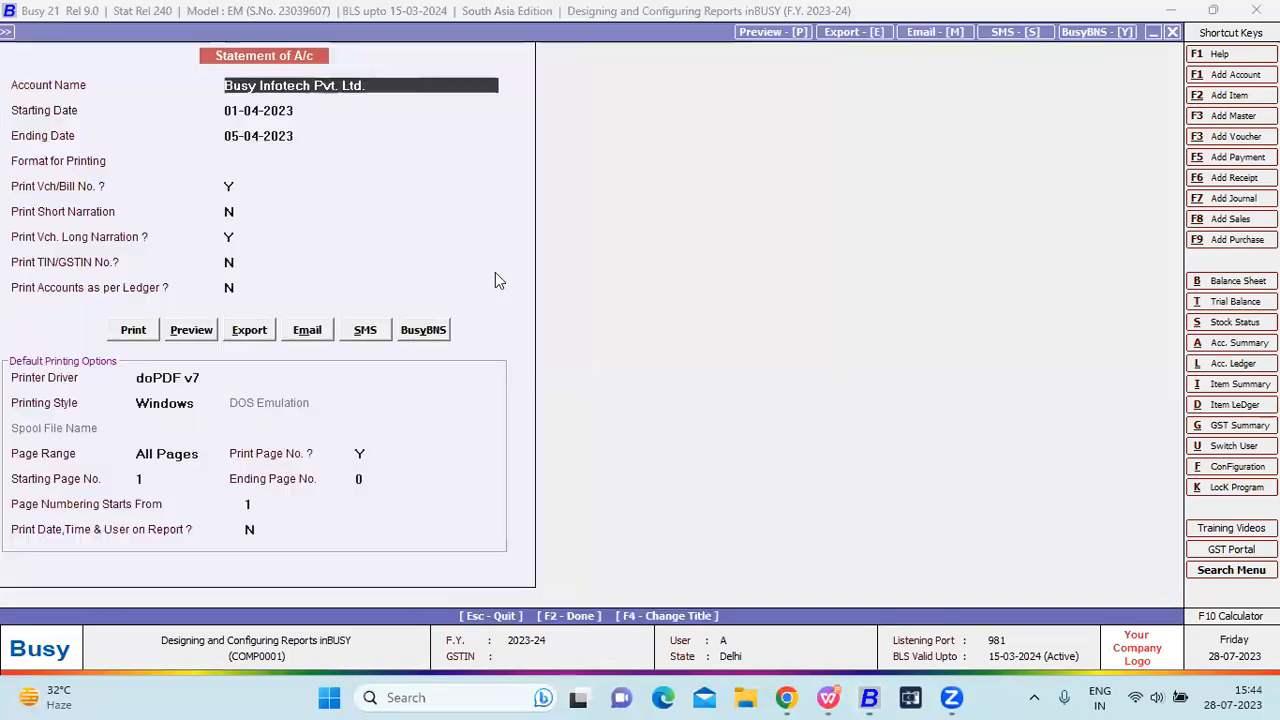
key("Return")
key("Return")
key("Return")
key("Down")
key("Return")
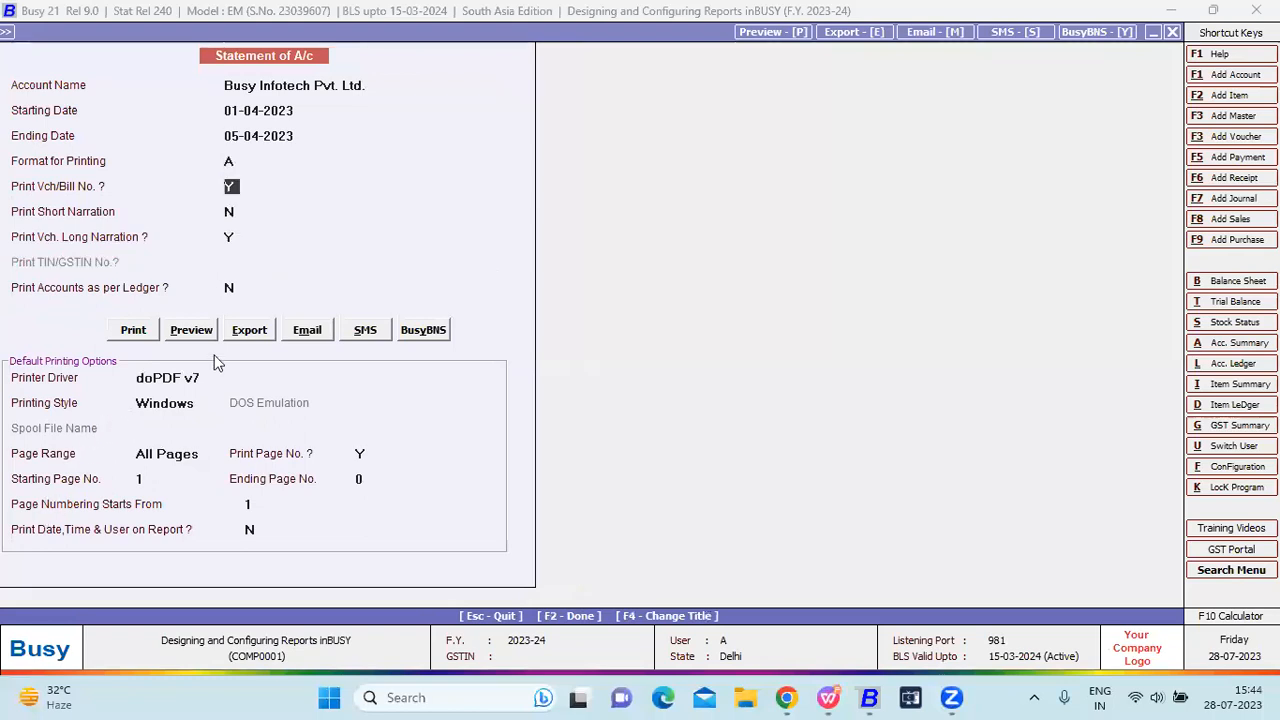
left_click(199, 335)
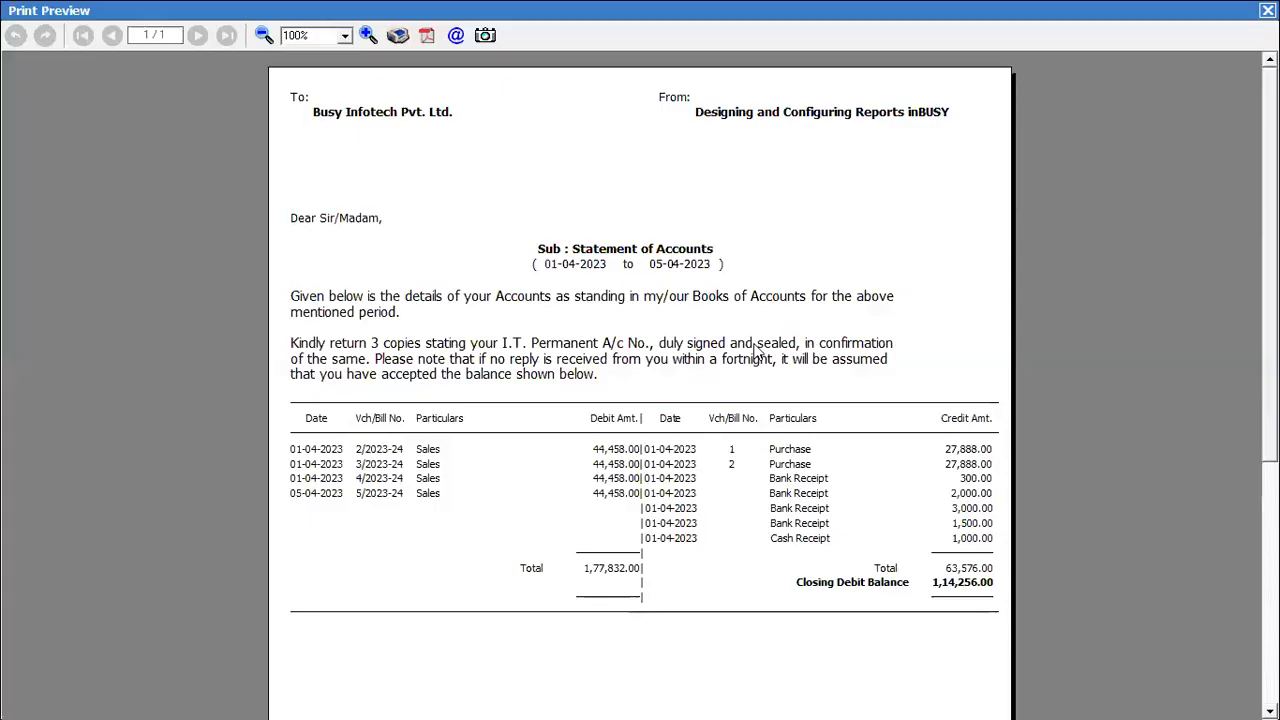
scroll(1110, 294, "down", 5)
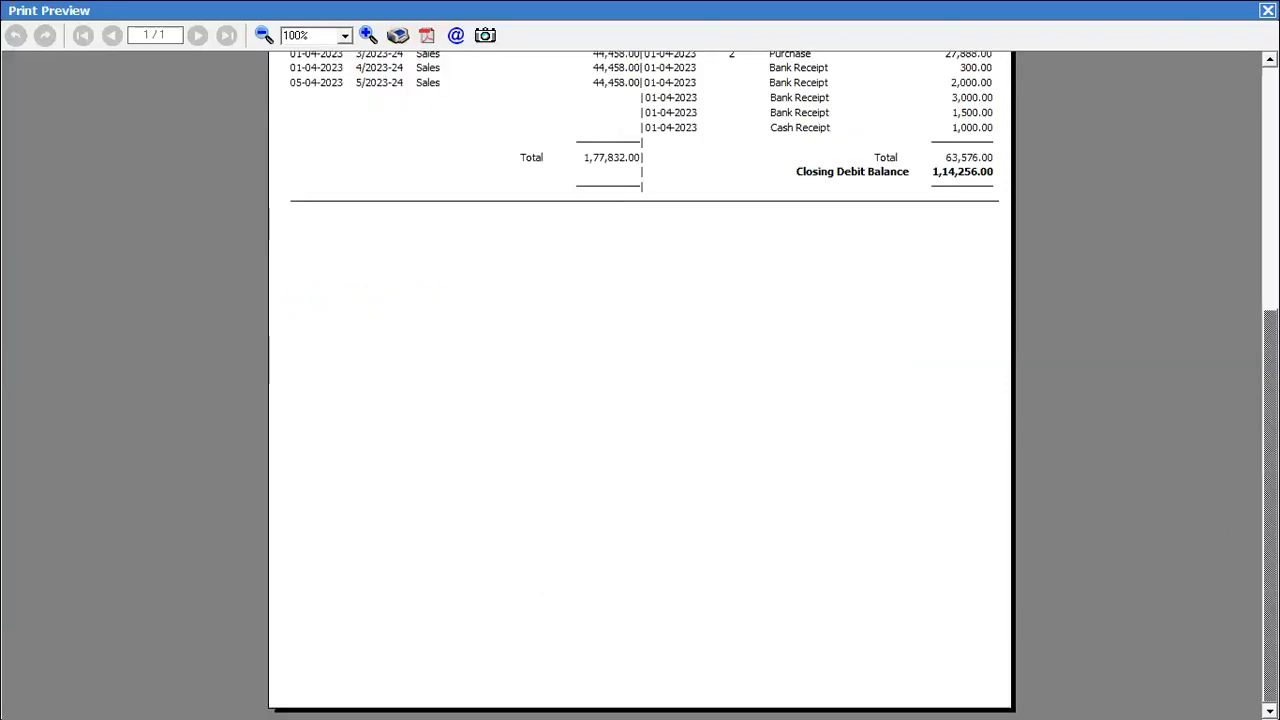
left_click(1267, 10)
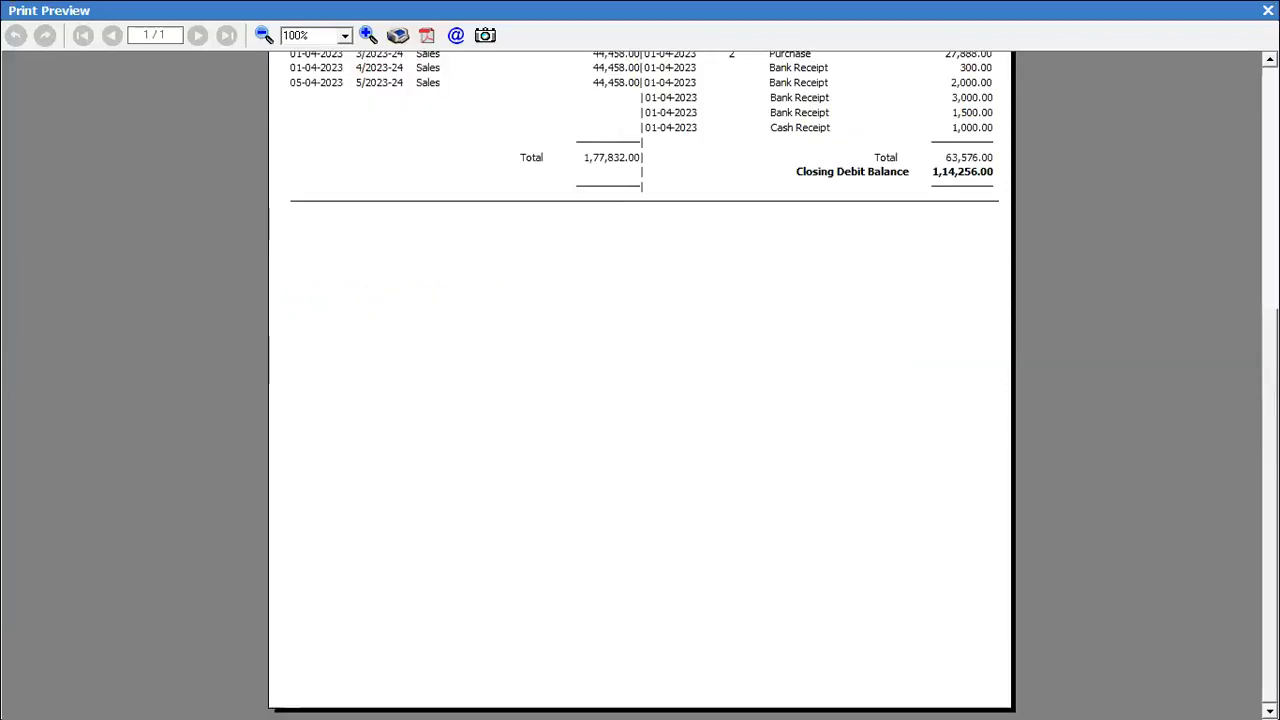
key("Escape")
key("Escape")
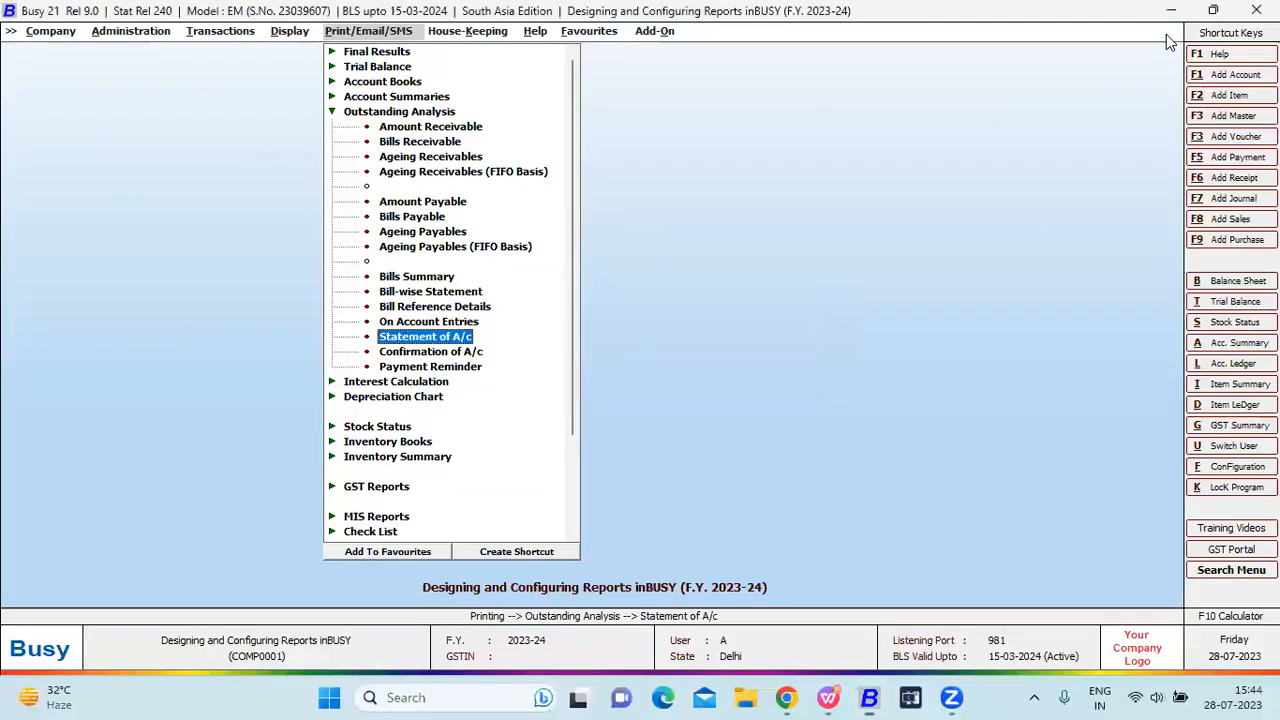
Preview the Confirmation of A/c letter for Busy Infotech Pvt. Ltd. in format A.
key("Down")
key("Return")
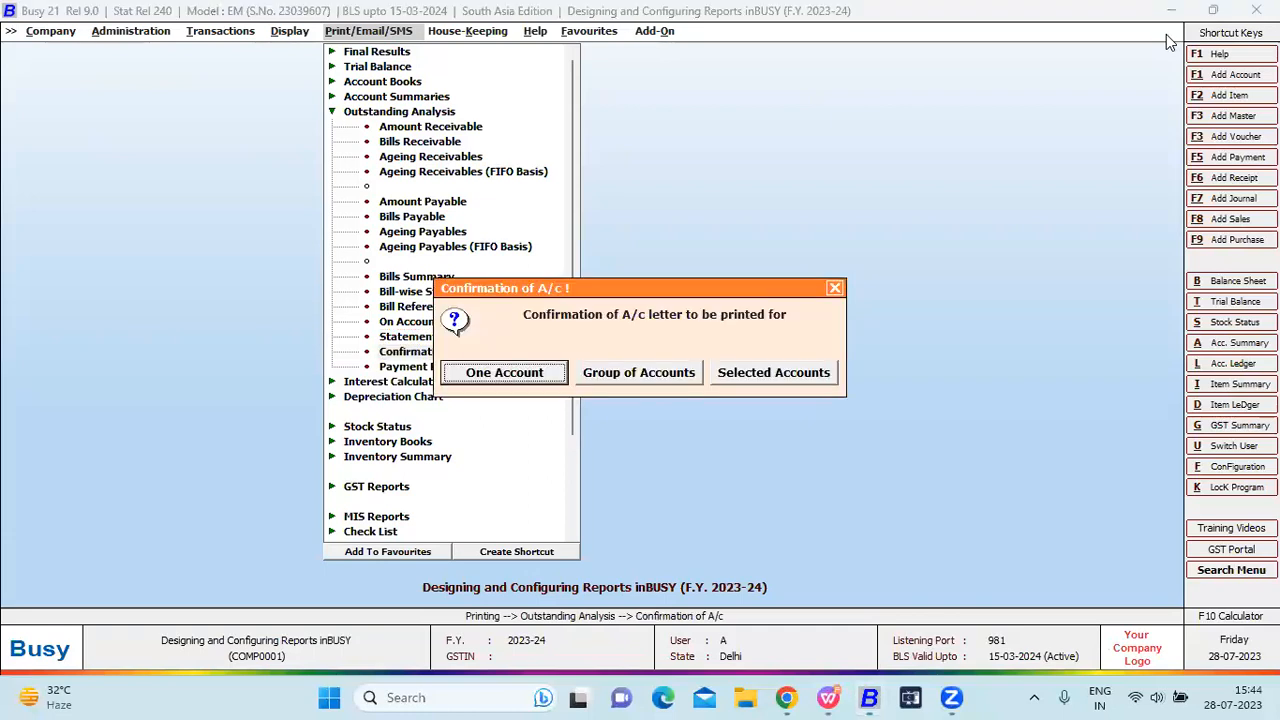
key("Return")
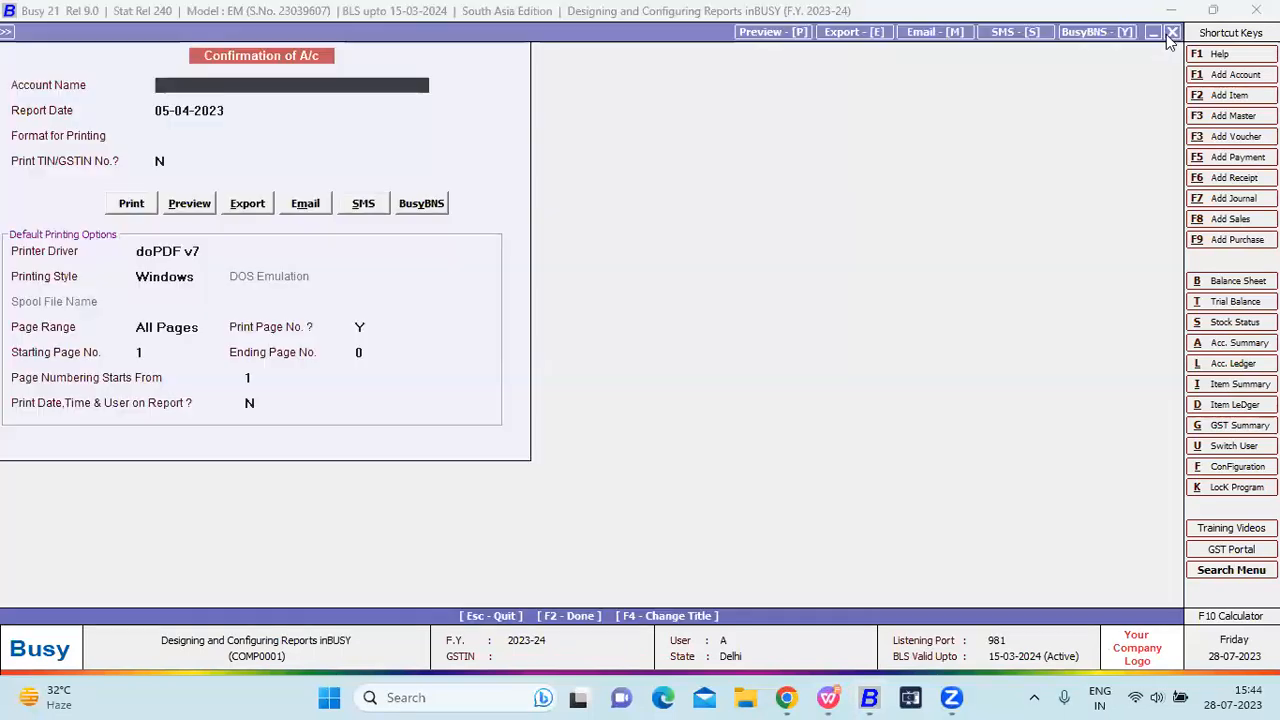
type("bus")
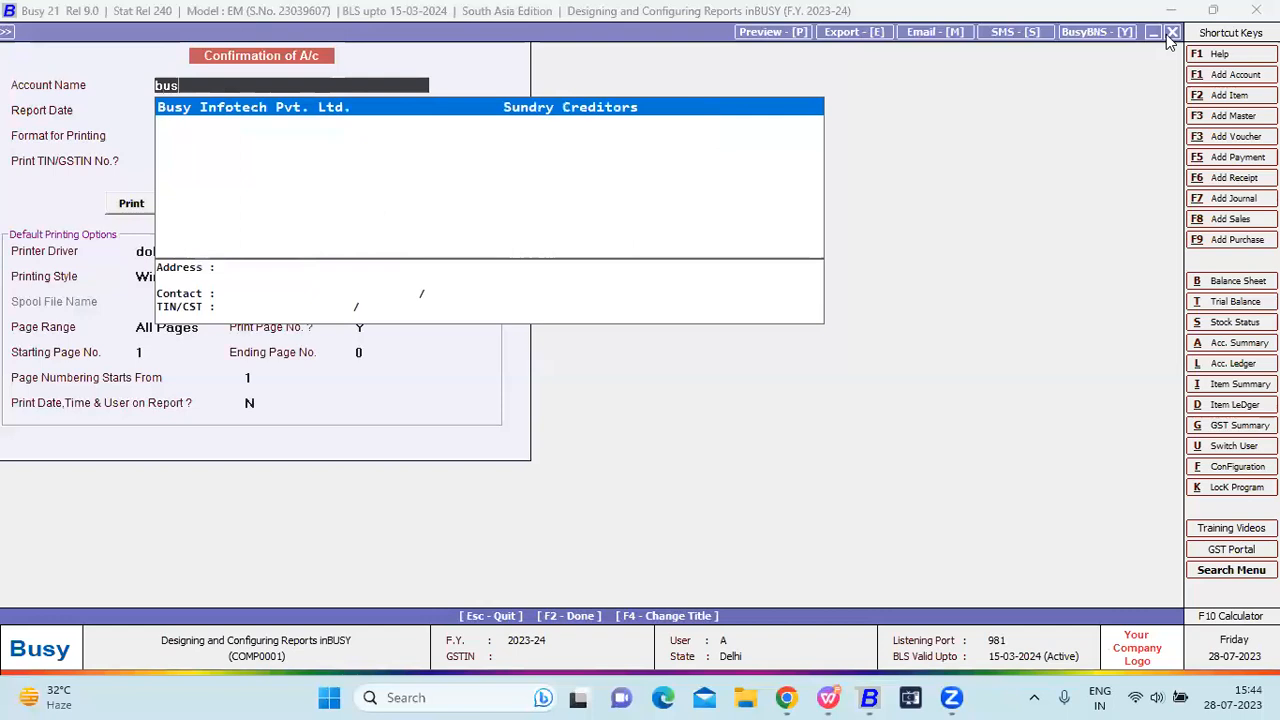
key("Return")
key("Return")
key("Down")
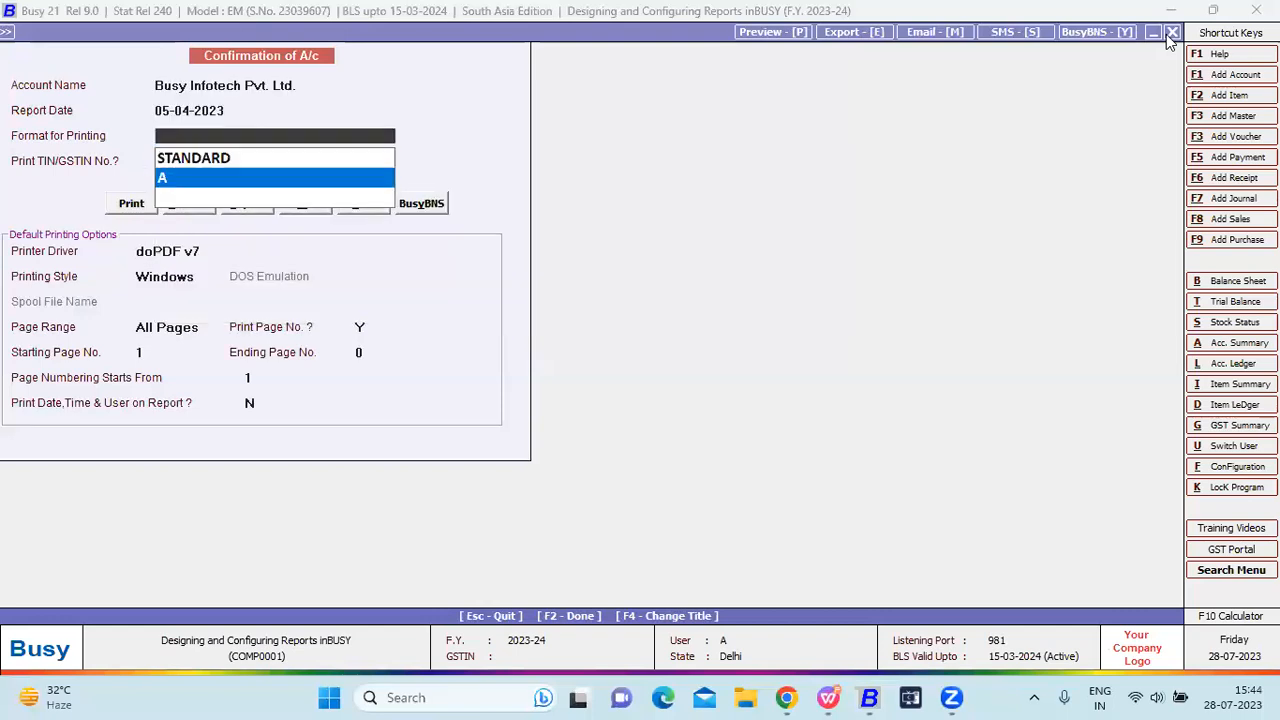
key("Return")
key("Right")
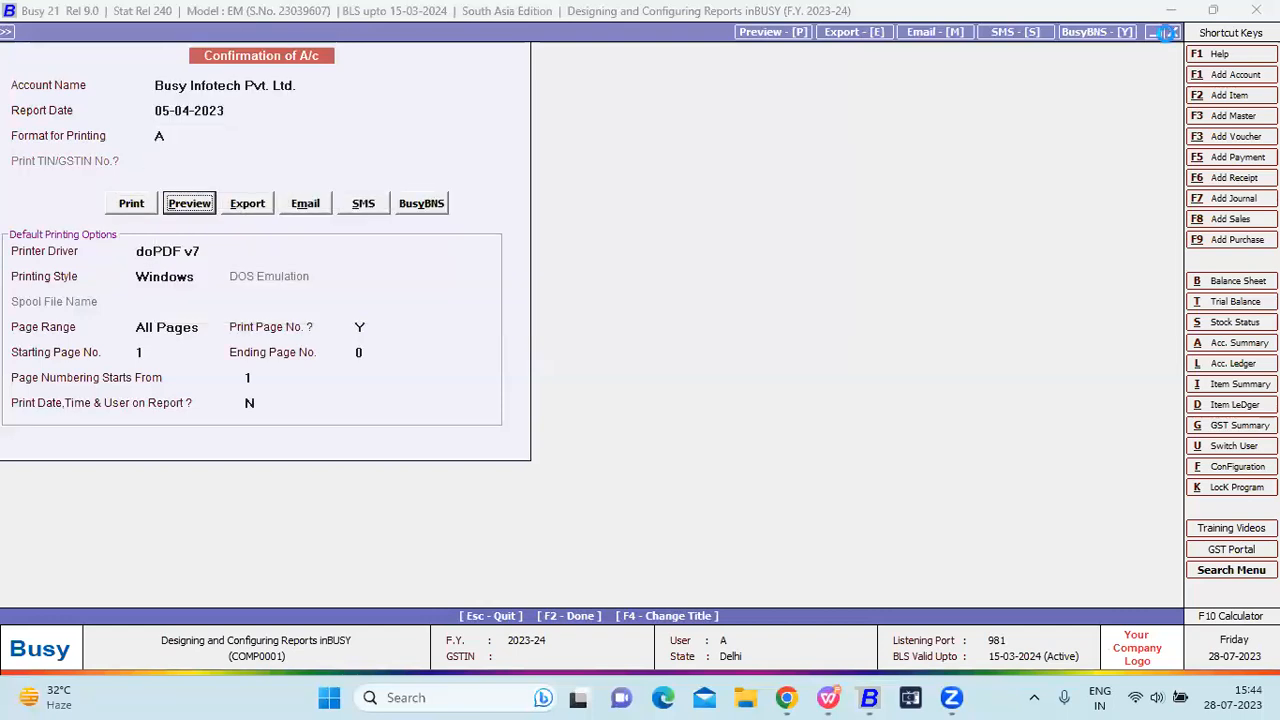
key("Return")
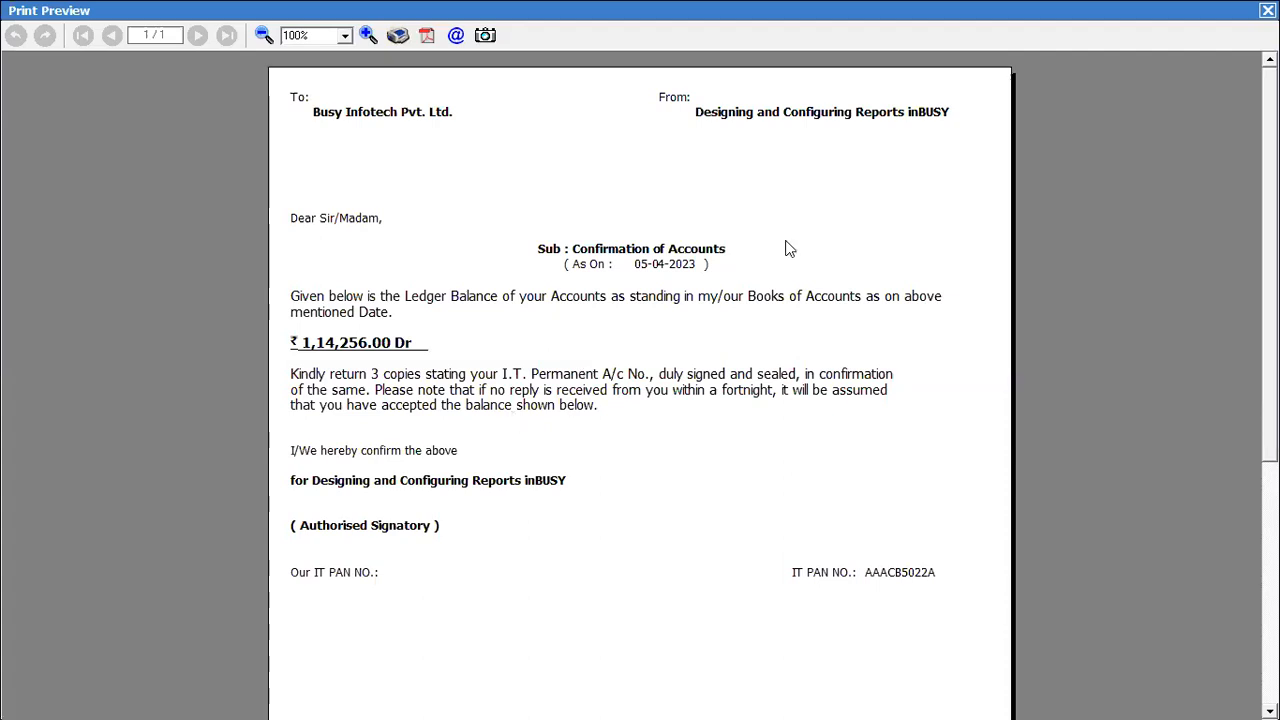
Preview the balance-only Payment Reminder for all parties in format A.
left_click(1267, 10)
key("Escape")
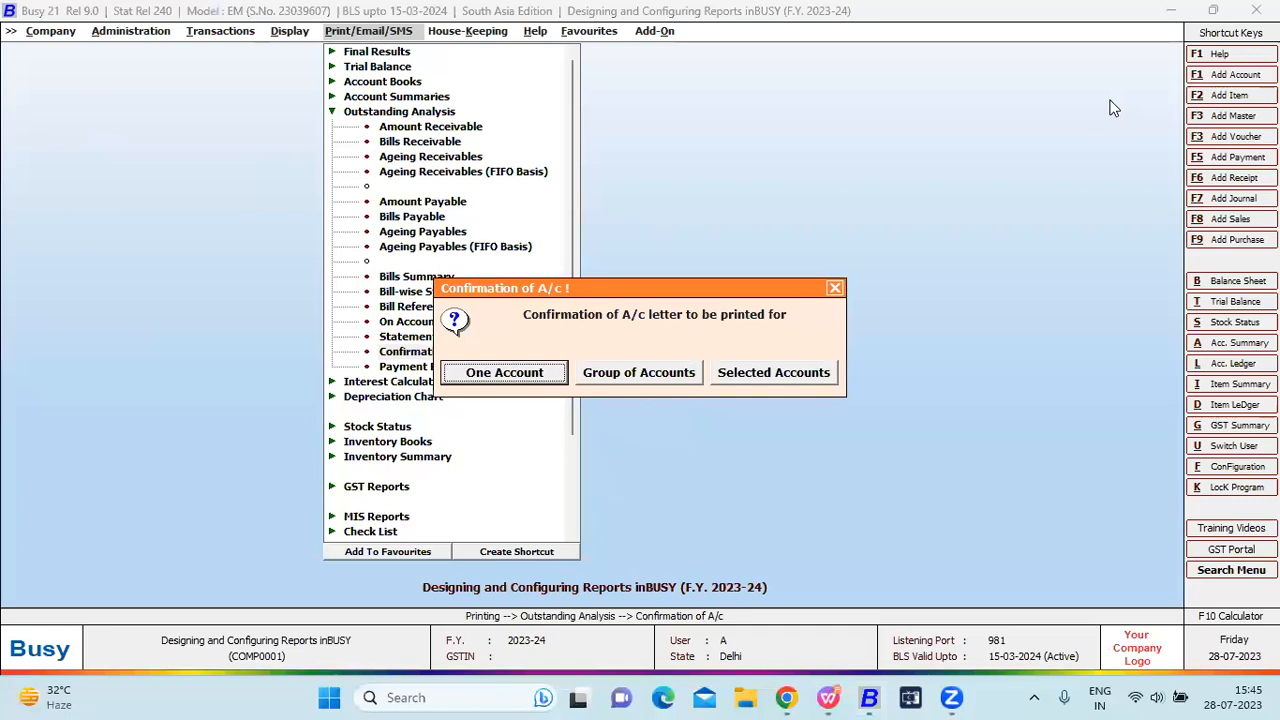
key("Escape")
key("Down")
key("Return")
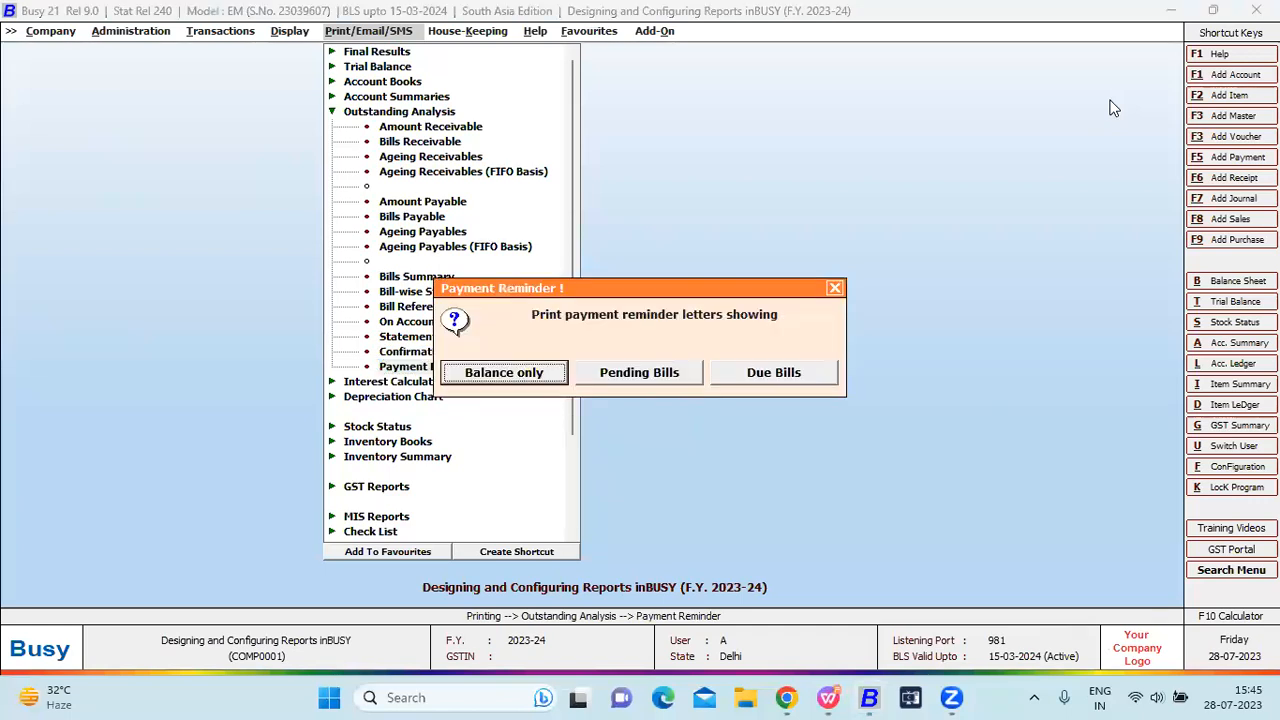
key("Return")
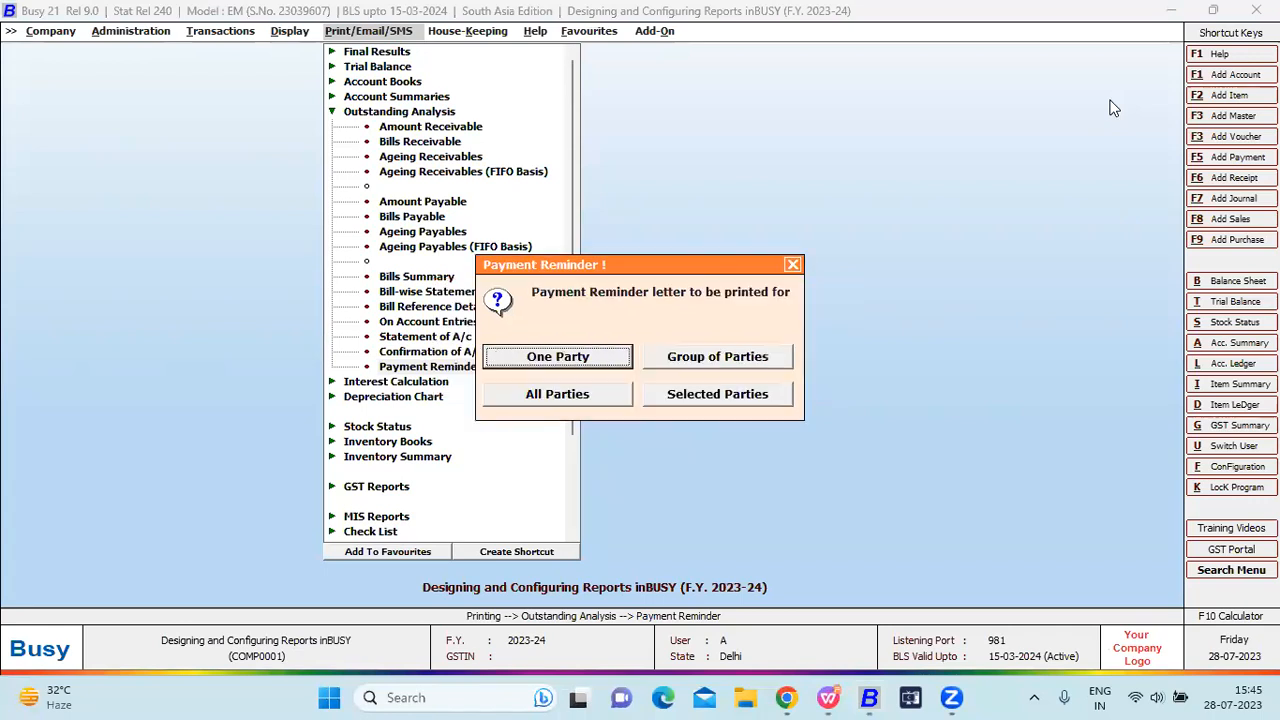
key("Tab")
key("Tab")
key("Return")
key("Return")
key("Down")
key("Return")
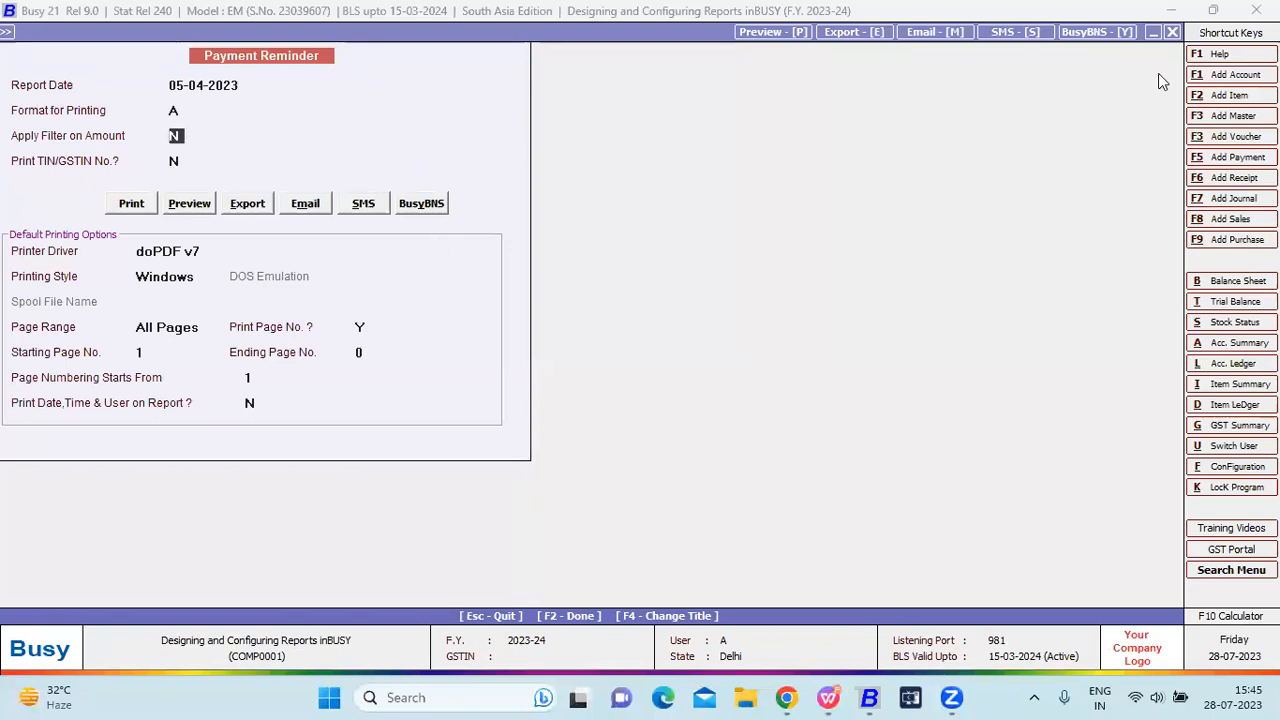
key("alt+p")
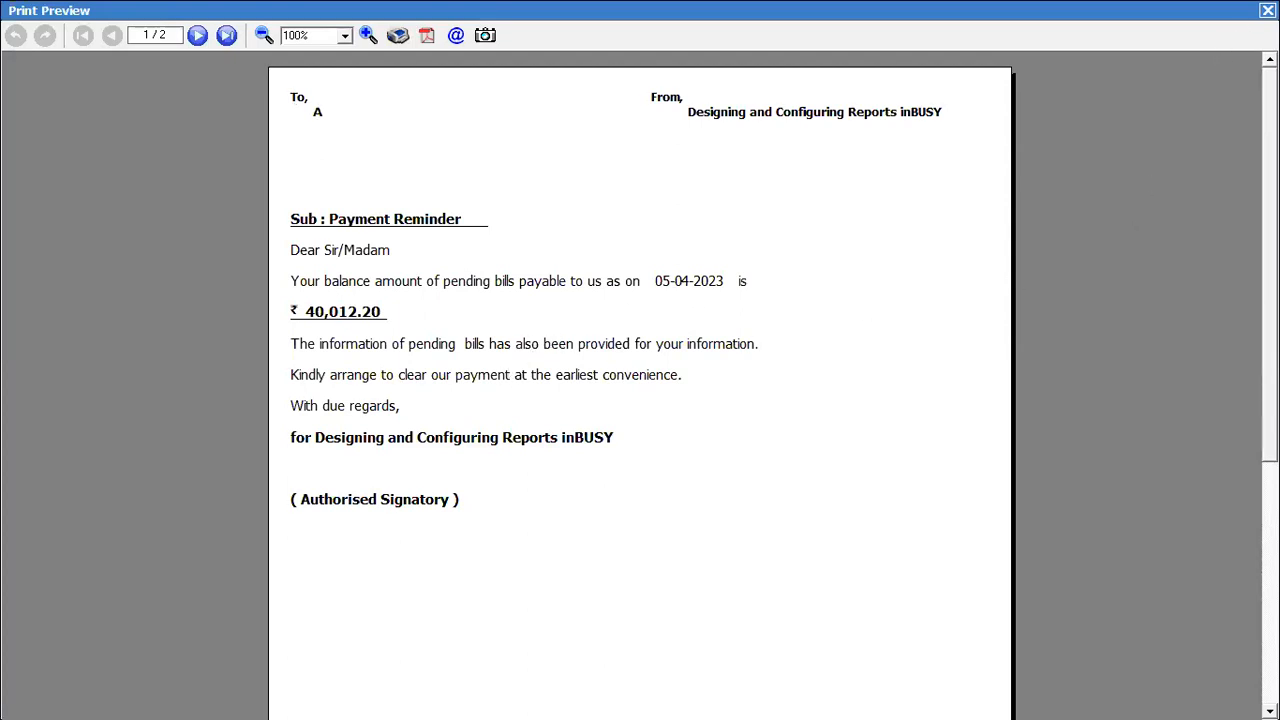
Reconfigure the Payment Reminder for pending bills, all parties, and format A.
left_click(1268, 10)
key("Escape")
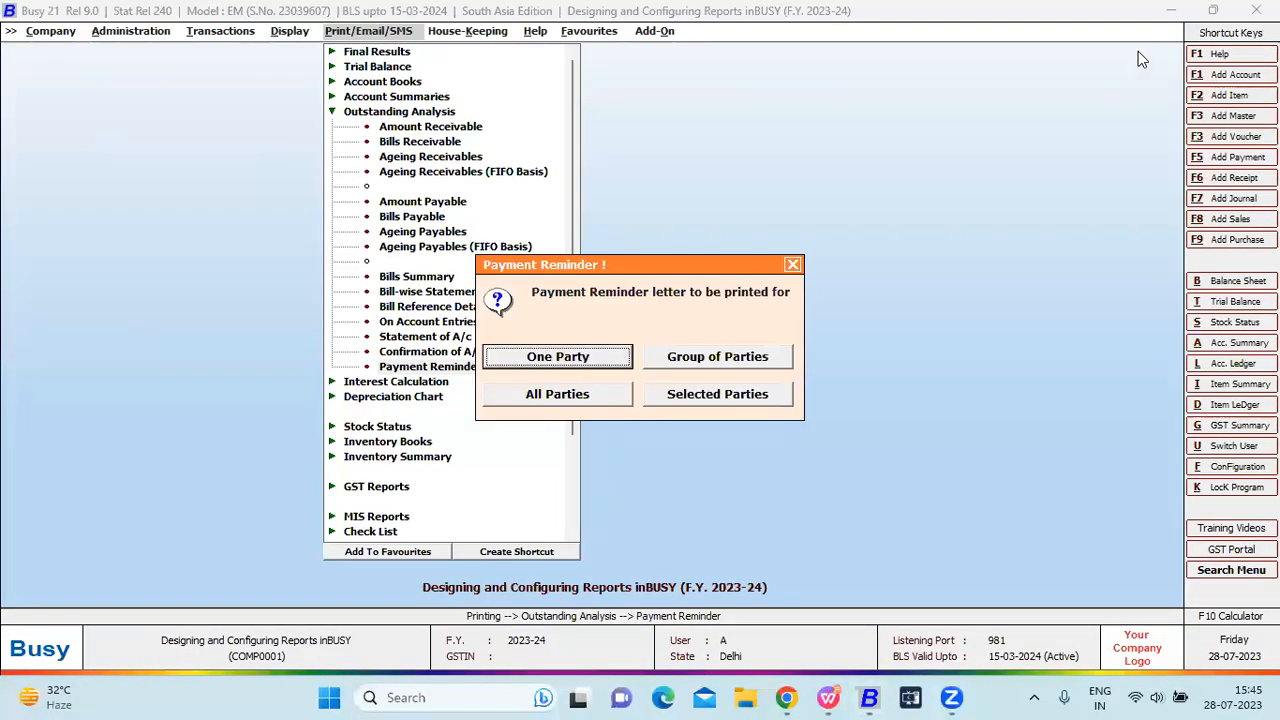
key("Return")
key("Right")
key("Escape")
key("Escape")
key("Return")
key("Down")
key("Return")
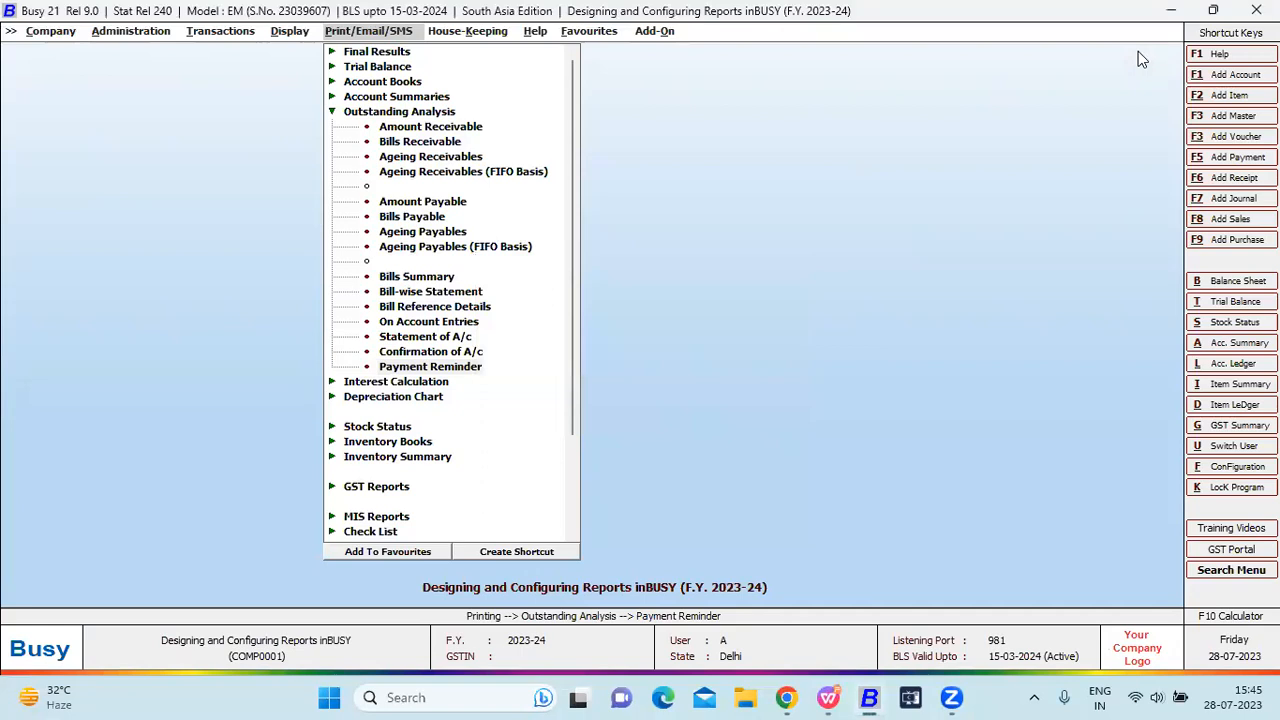
key("Return")
key("Down")
key("Return")
Preview the pending-bills Payment Reminder, which shows a blank page, and close it.
left_click(258, 343)
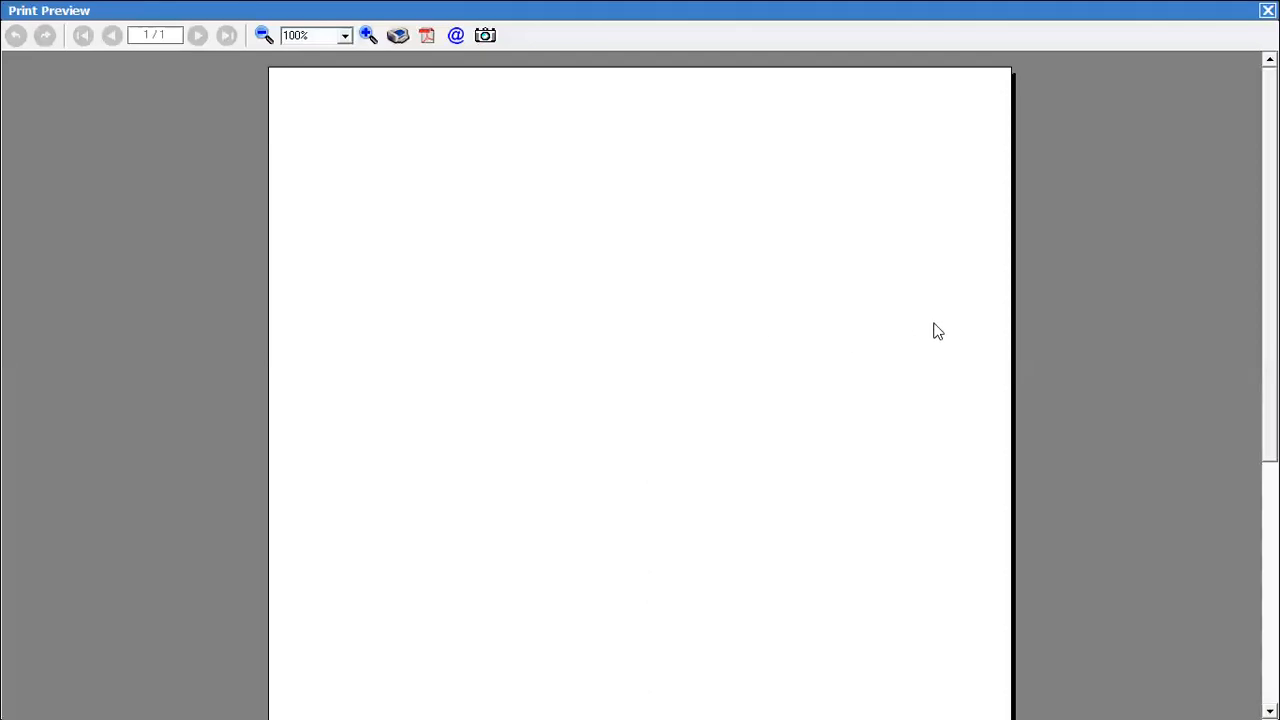
scroll(640, 385, "down", 3)
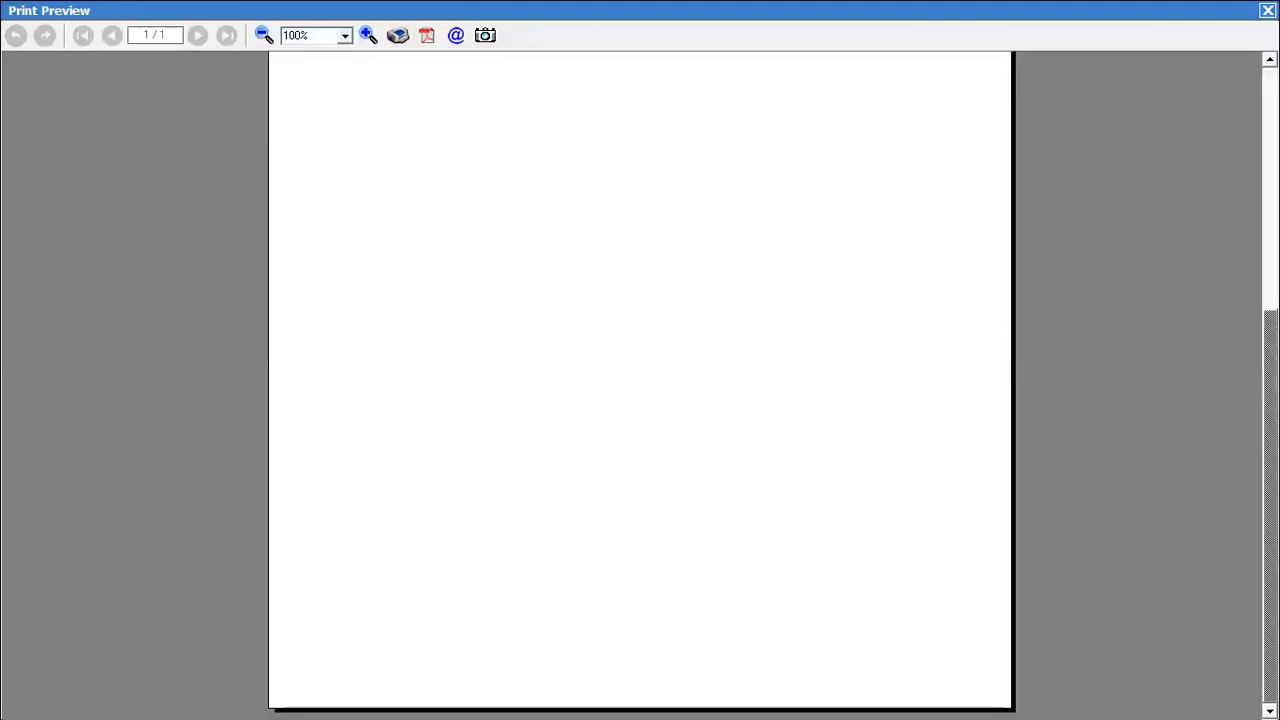
left_click(1267, 10)
key("Escape")
Retry the reminder with All Parties and format A, preview it, then return to the reports list.
key("Return")
key("Right")
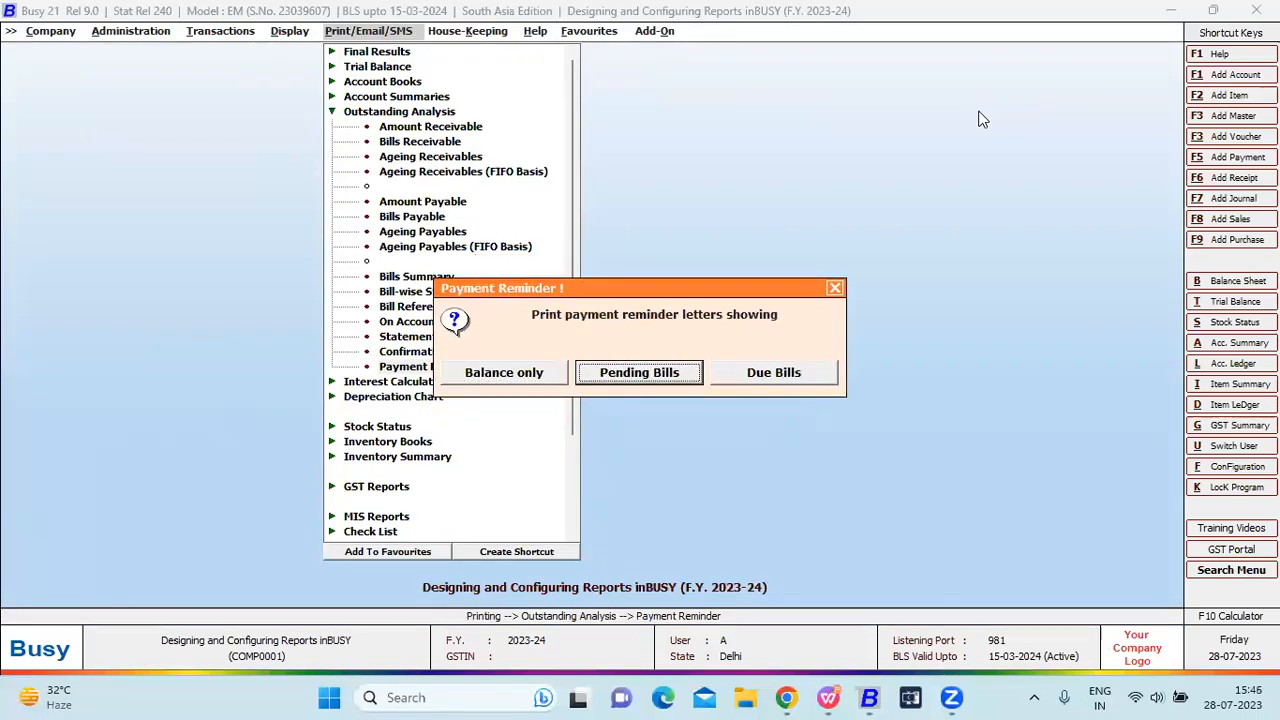
key("Right")
key("Escape")
key("Return")
key("Escape")
key("Right")
key("Right")
key("Return")
key("Return")
key("Down")
key("Return")
left_click(250, 324)
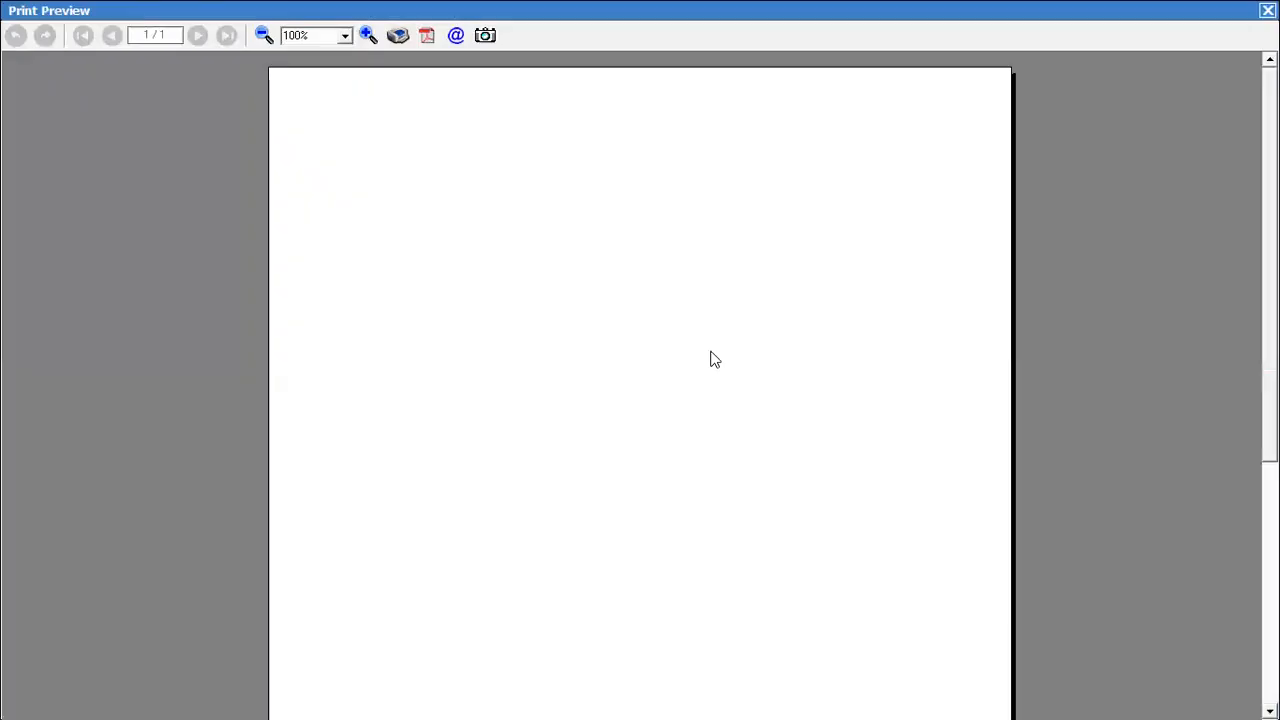
key("Escape")
key("Escape")
key("Escape")
key("Escape")
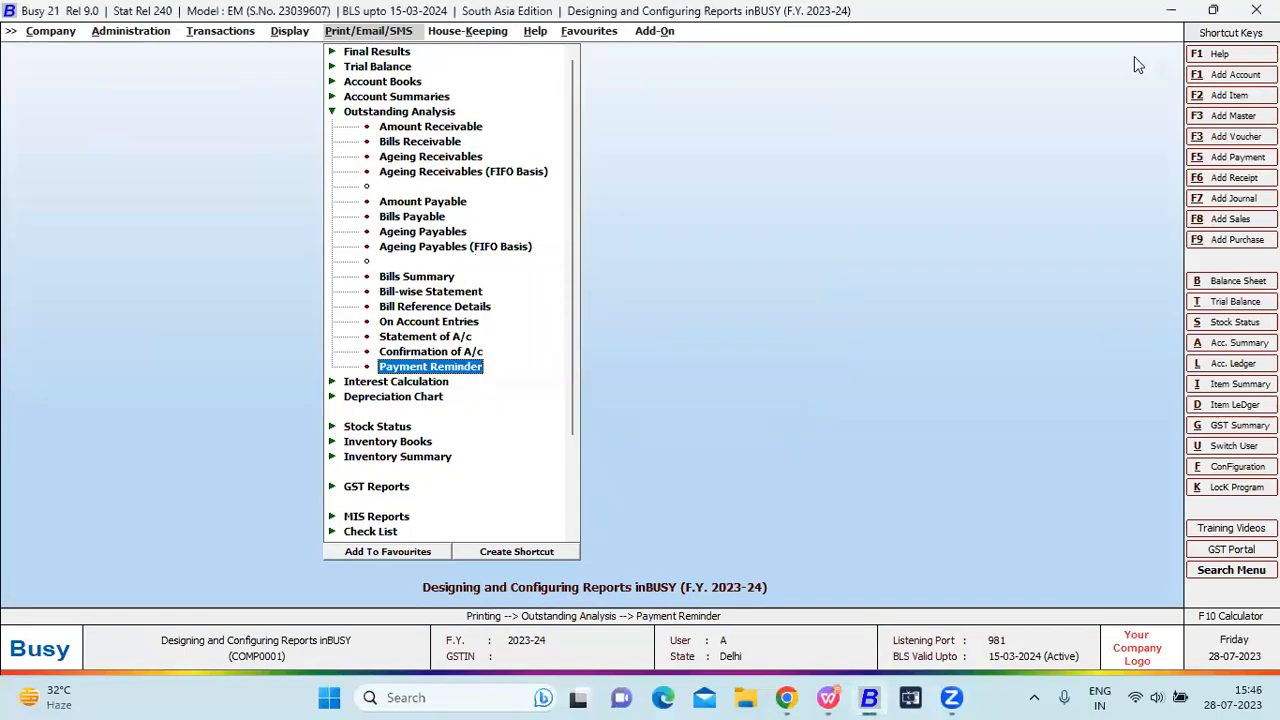
key("Escape")
Open the Confirmation of GST report from the GST reports group.
key("Return")
key("Escape")
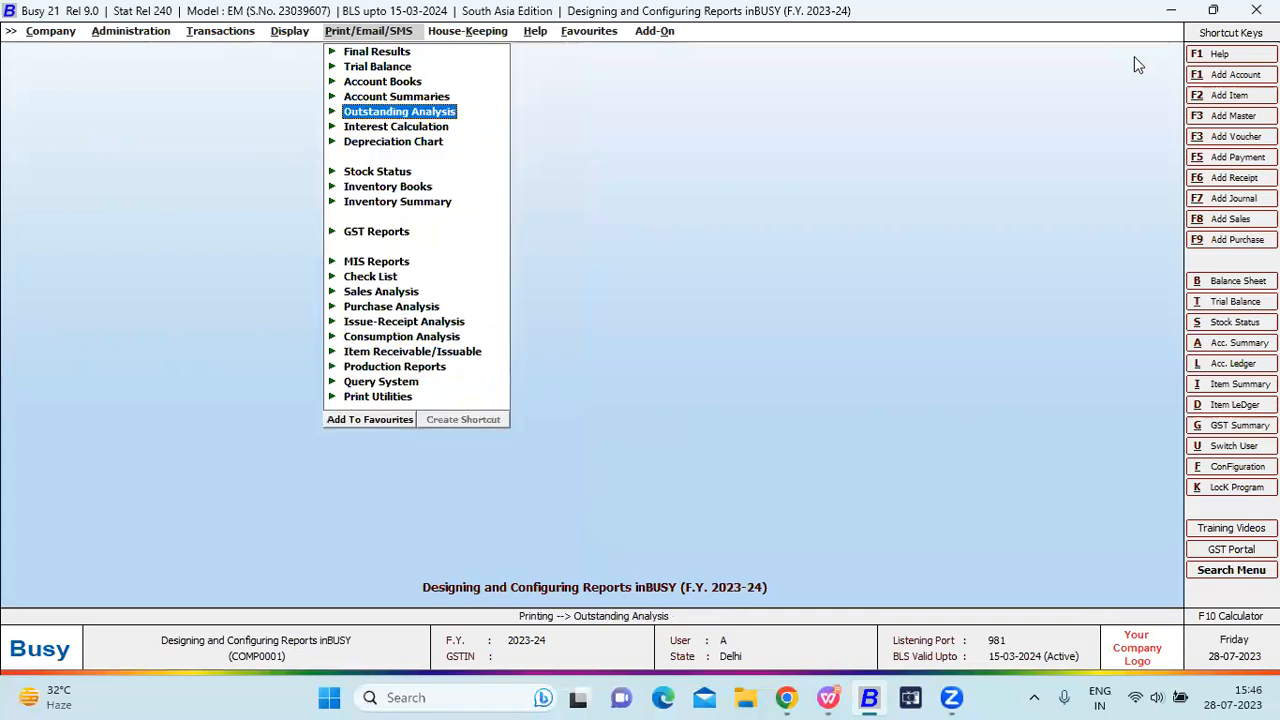
key("Down")
key("Down")
key("Down")
key("Down")
key("Down")
key("Down")
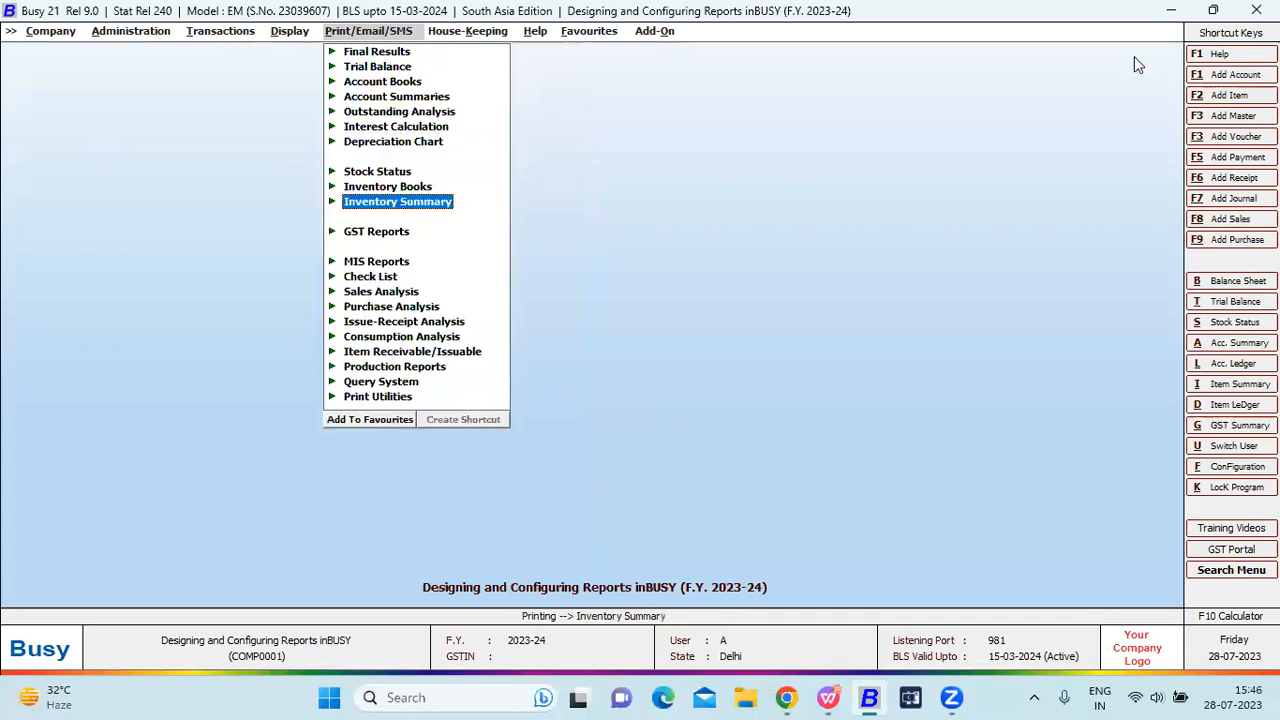
key("Return")
key("Down")
key("Down")
key("Down")
key("Down")
key("Down")
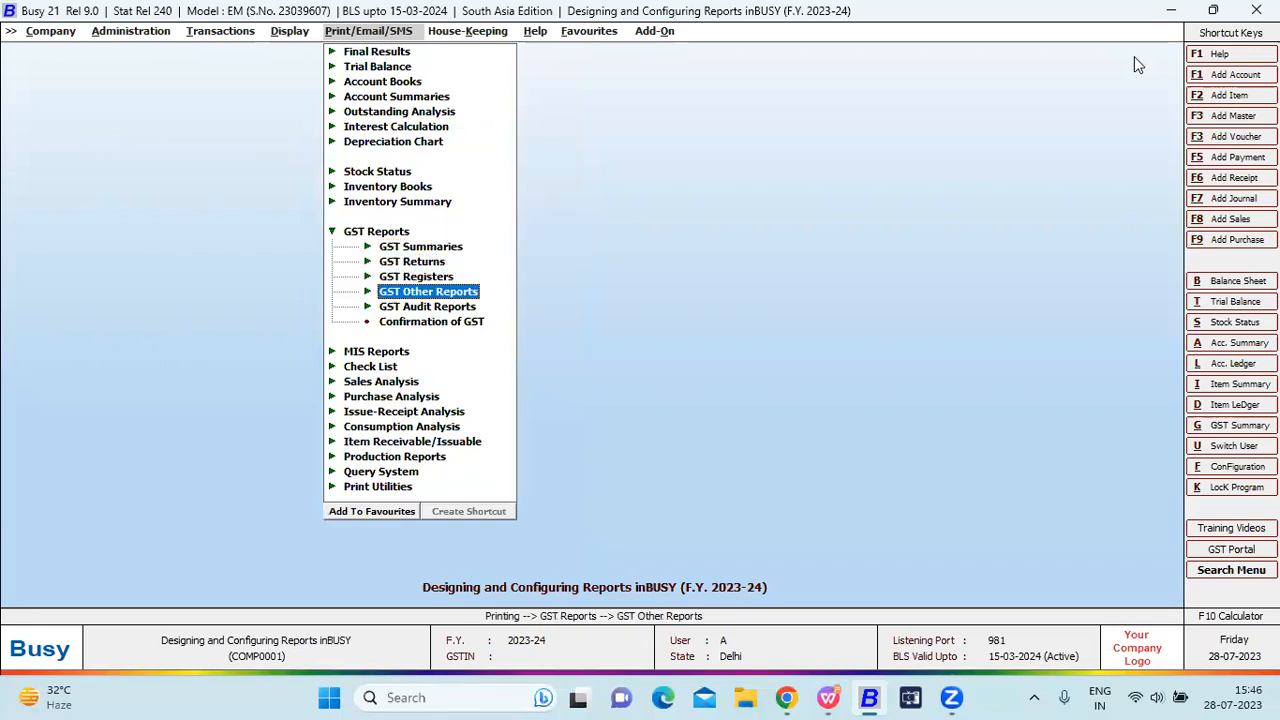
key("Return")
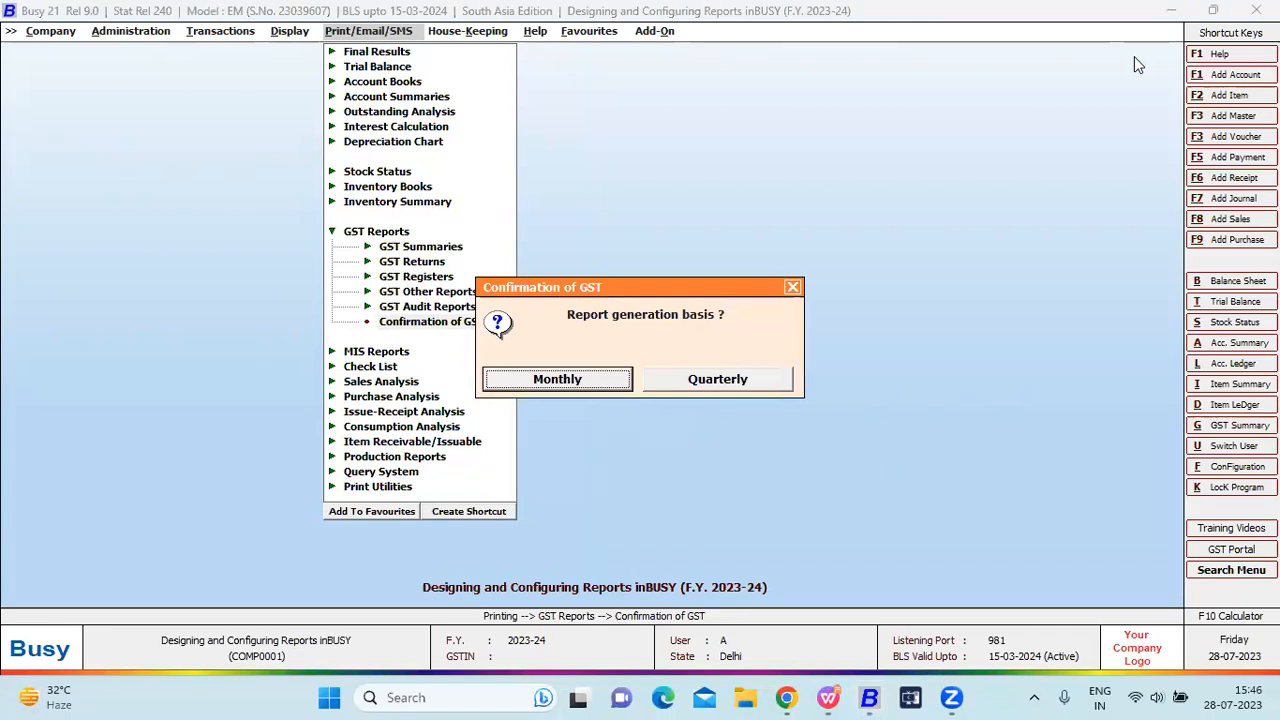
Preview the GST confirmation for ALL accounts, April to April, in format A.
key("Return")
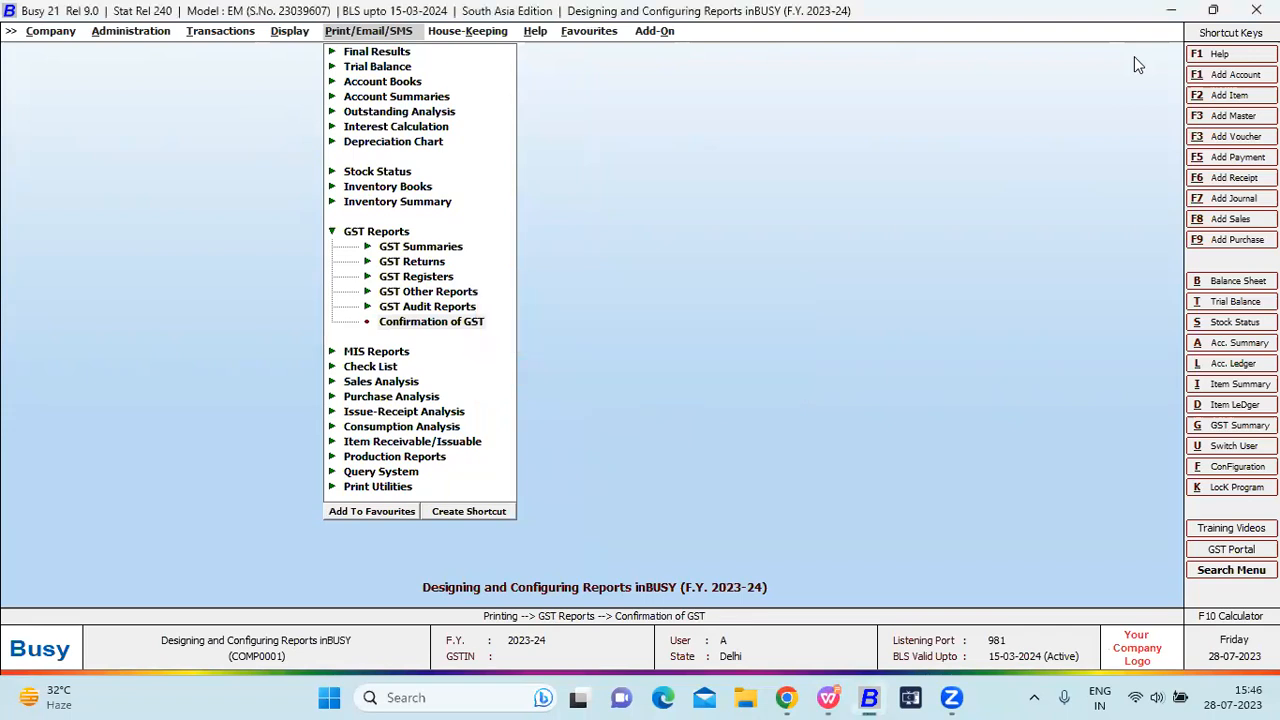
key("Return")
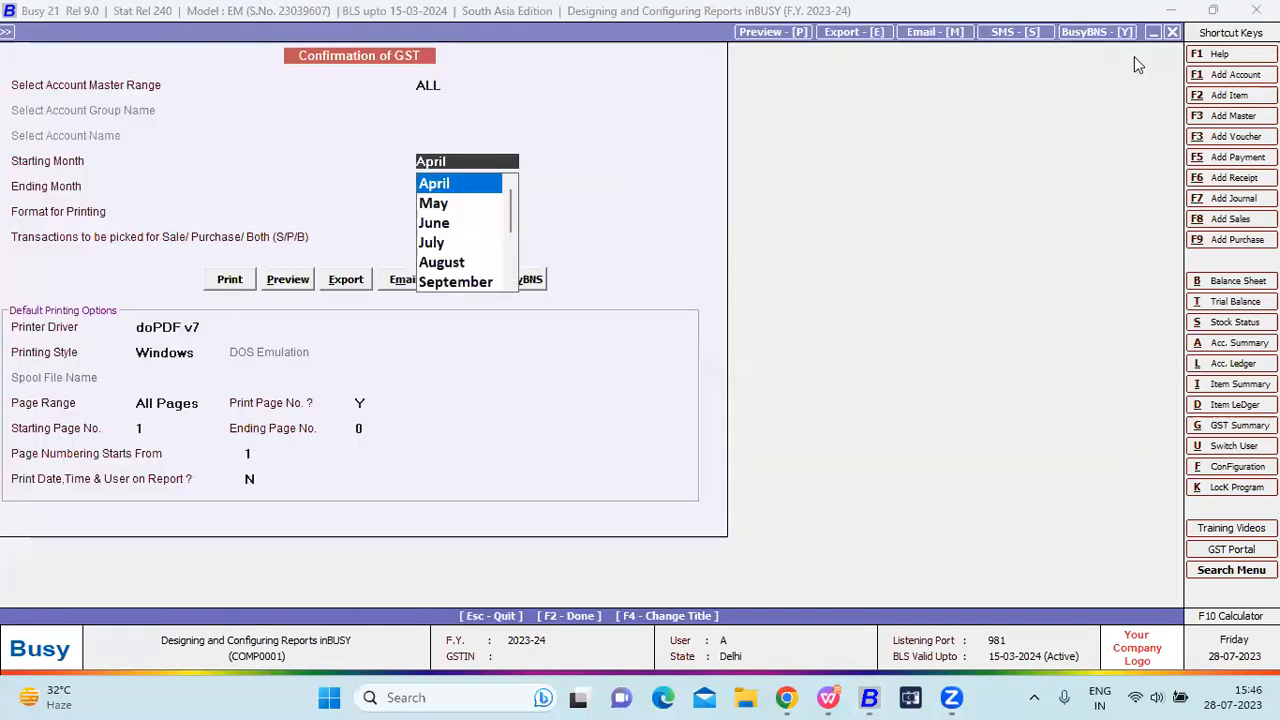
key("Return")
key("Return")
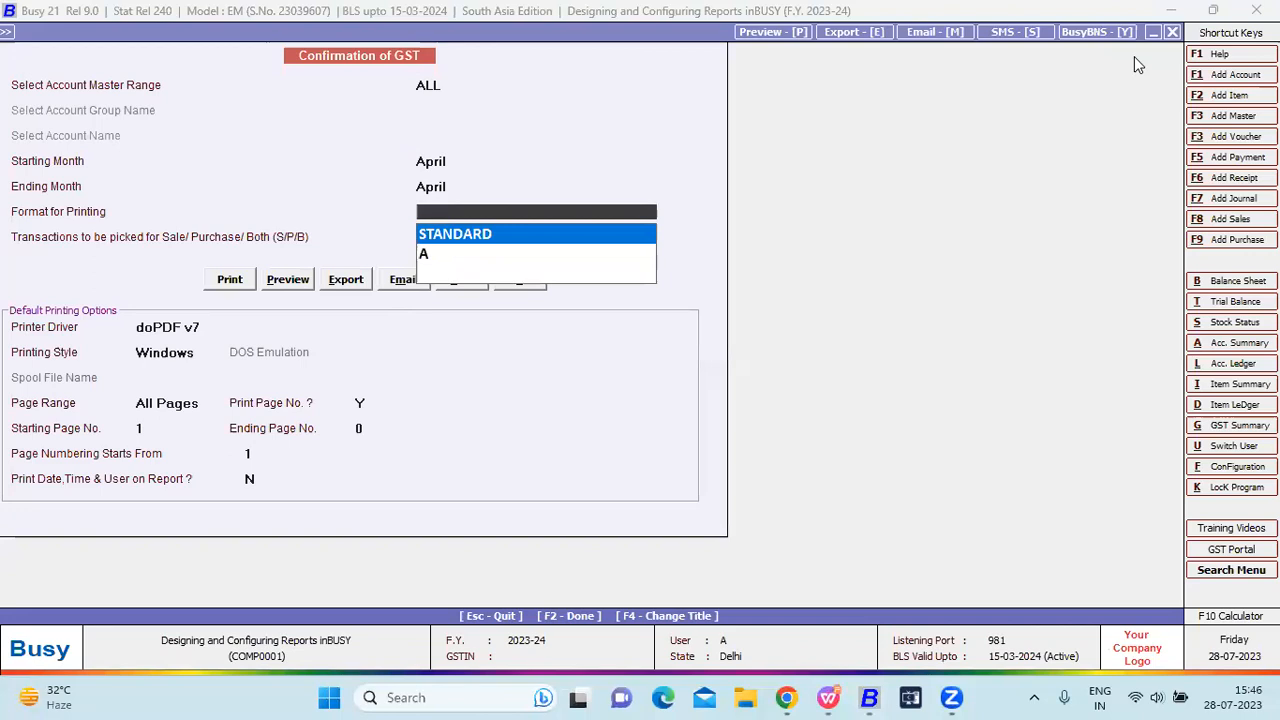
key("Down")
key("Return")
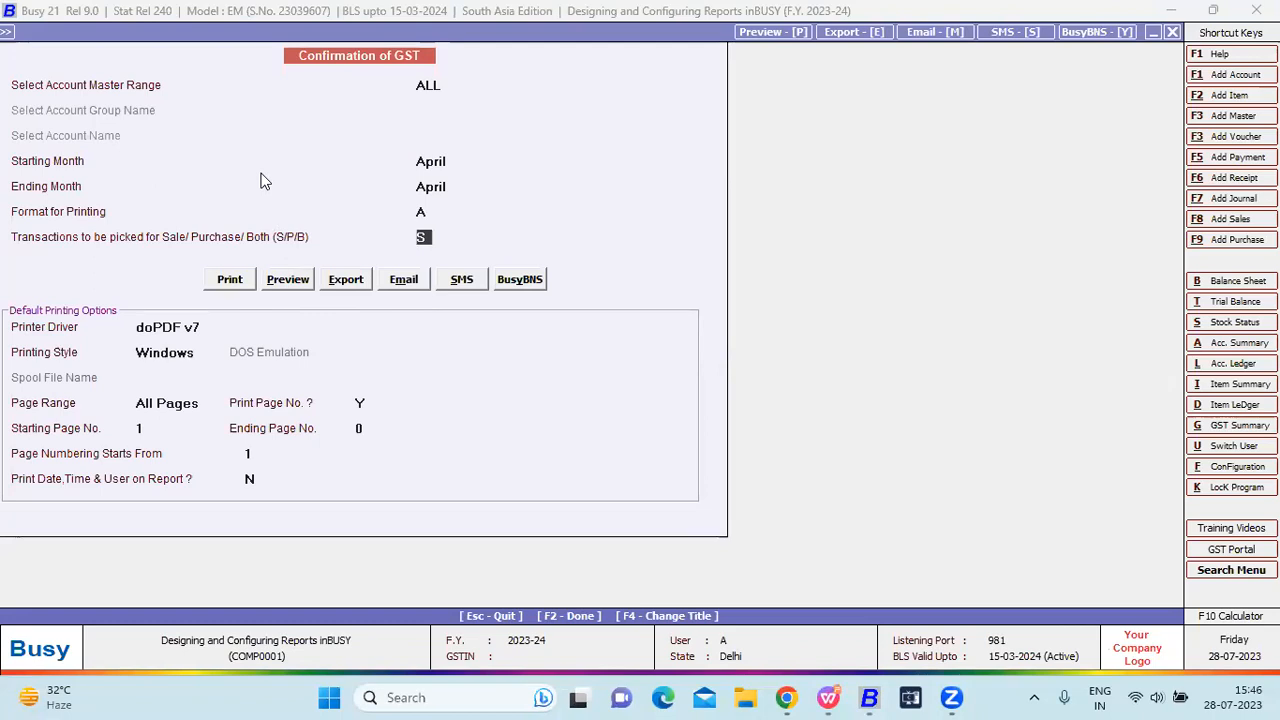
left_click(289, 282)
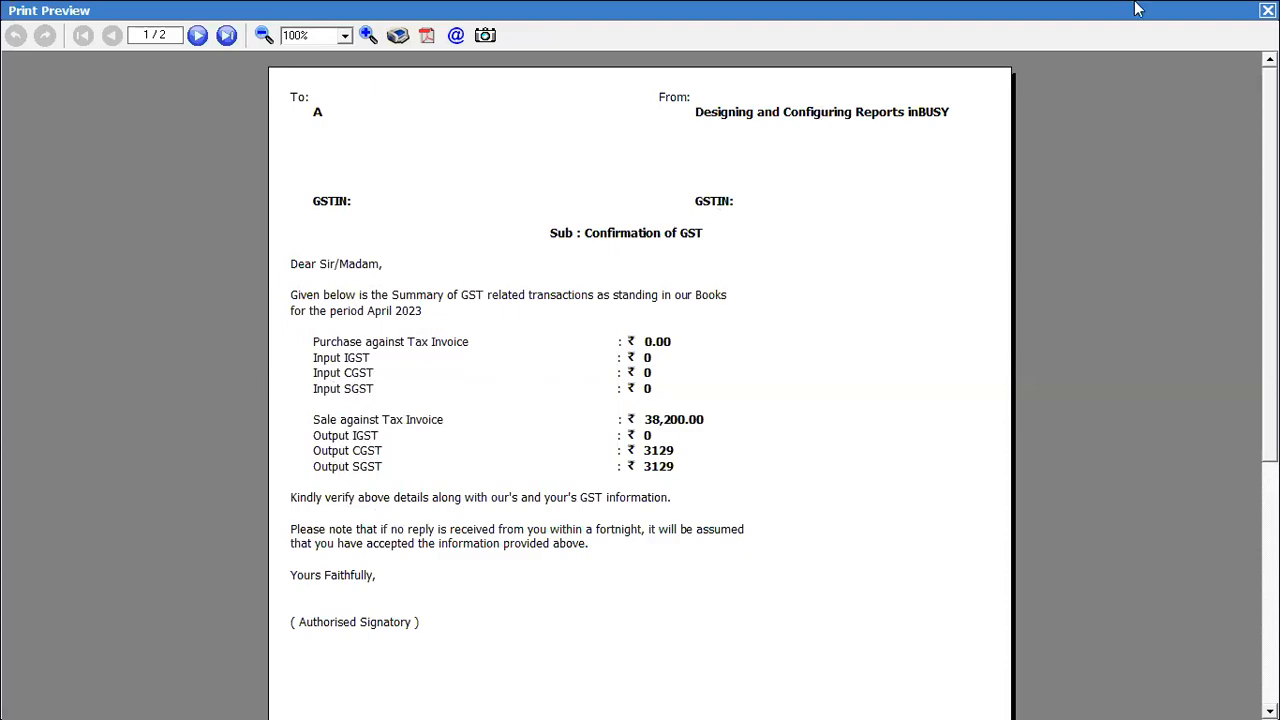
left_click(1268, 10)
key("Escape")
key("Escape")
key("Escape")
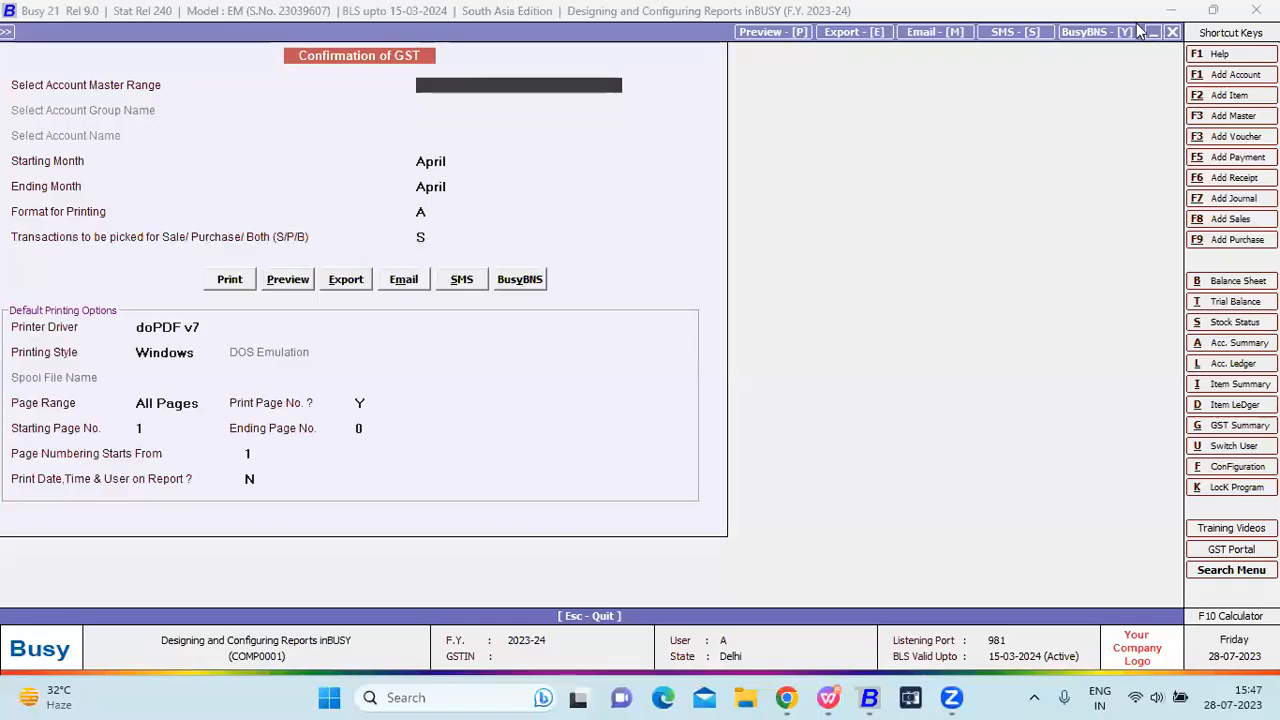
Open Final Results Configuration from Administration > Configuration.
key("Left")
key("Left")
key("Left")
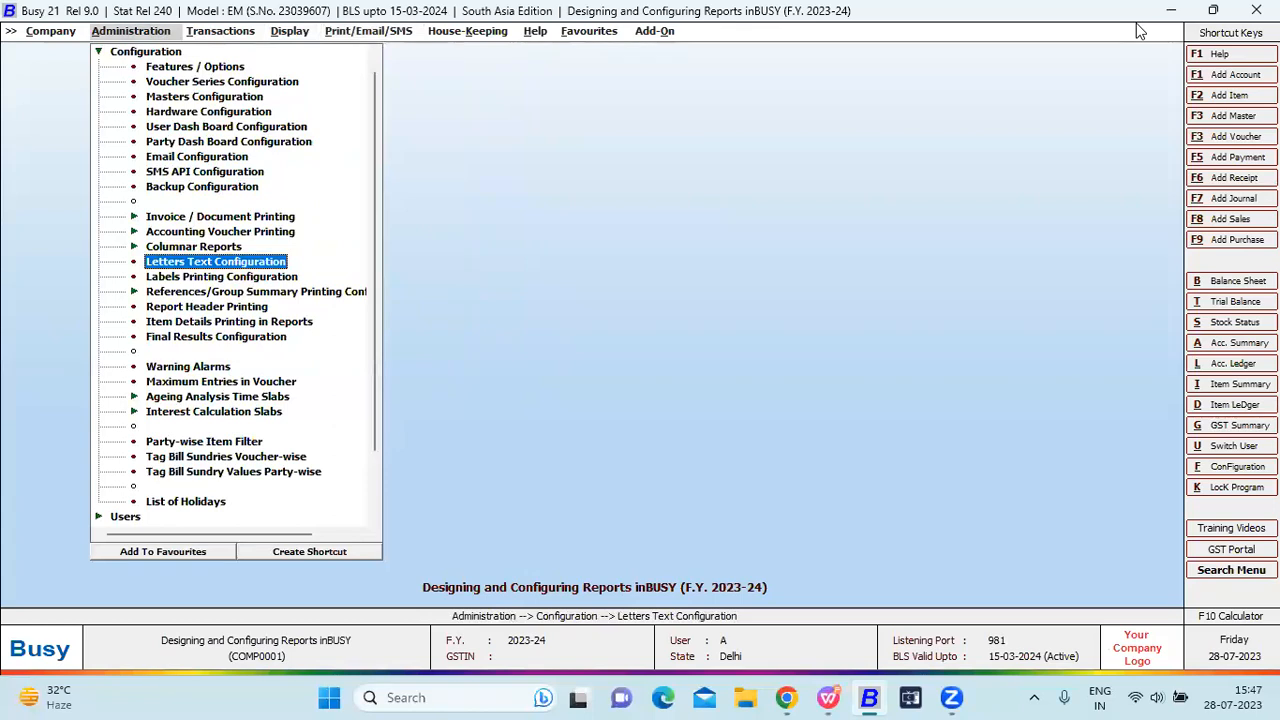
key("Escape")
key("Return")
key("Escape")
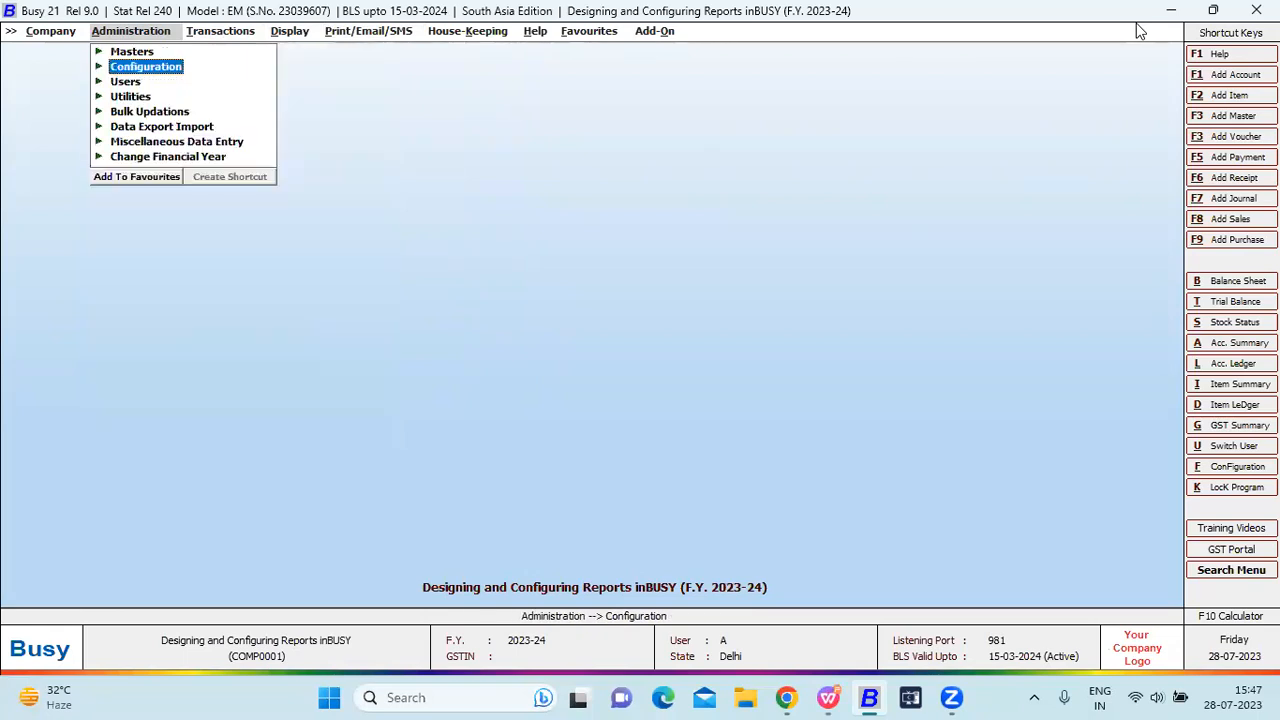
key("Return")
key("f")
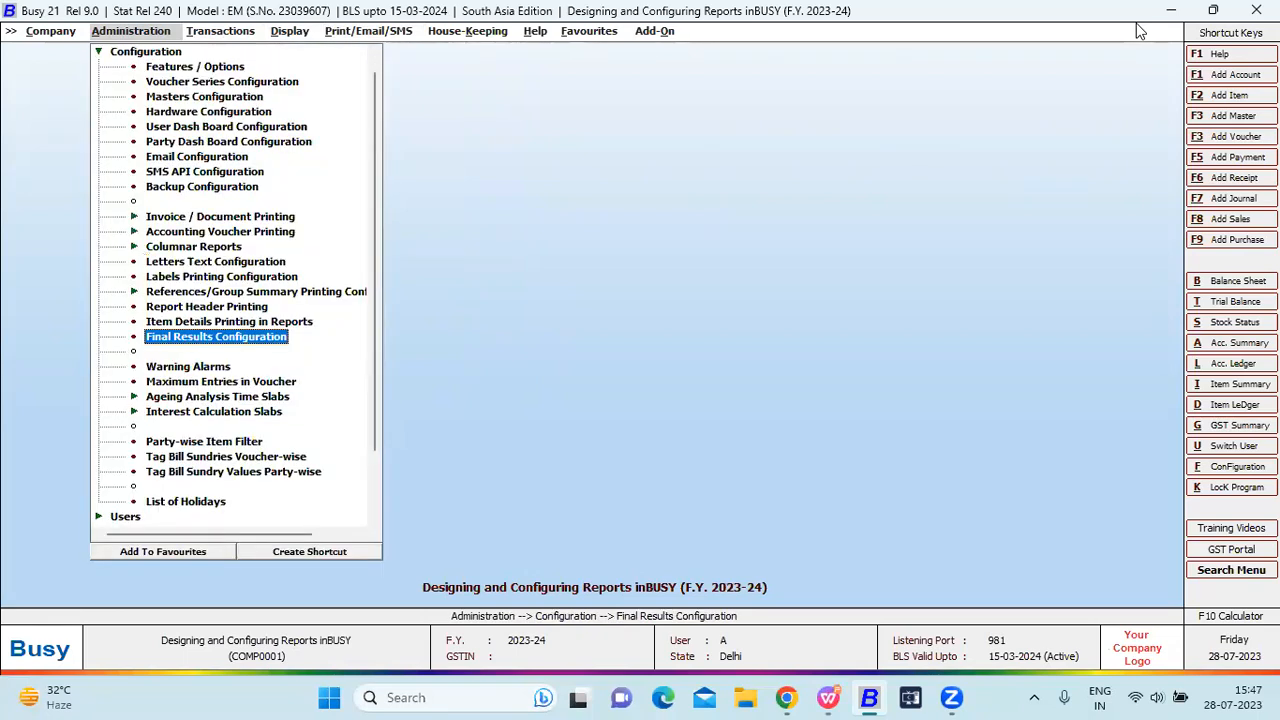
key("Escape")
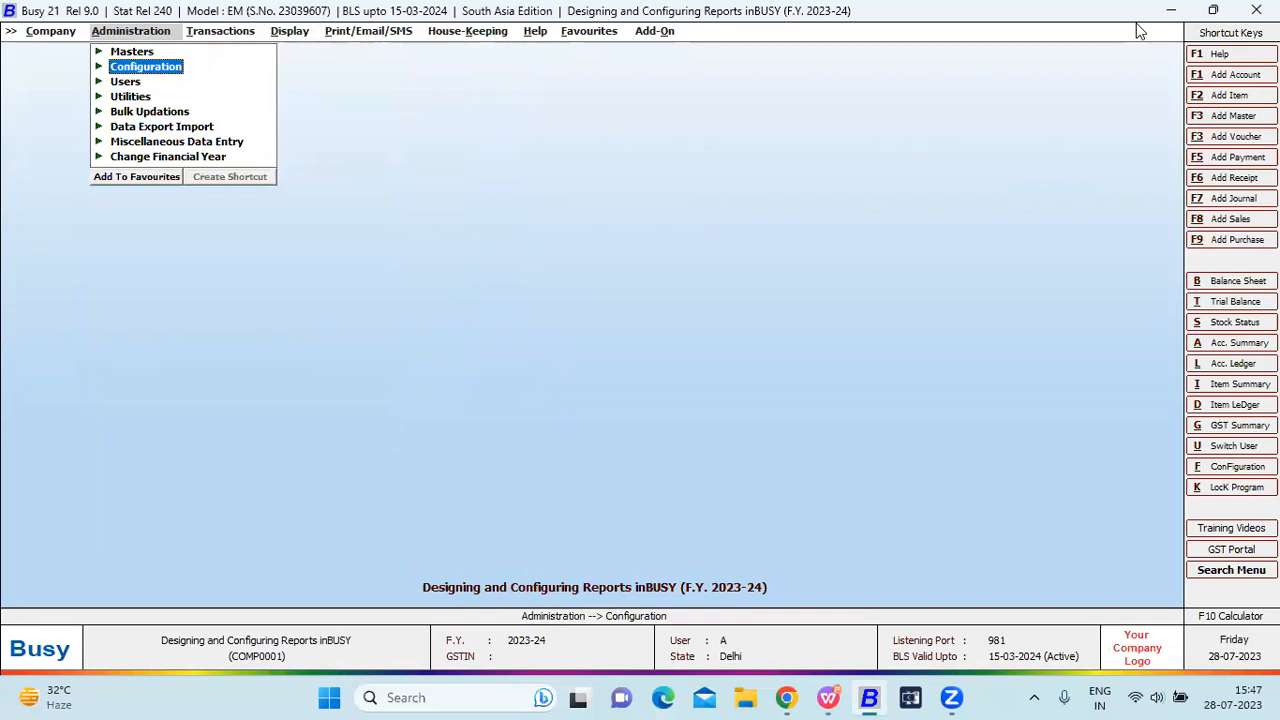
key("Return")
key("f")
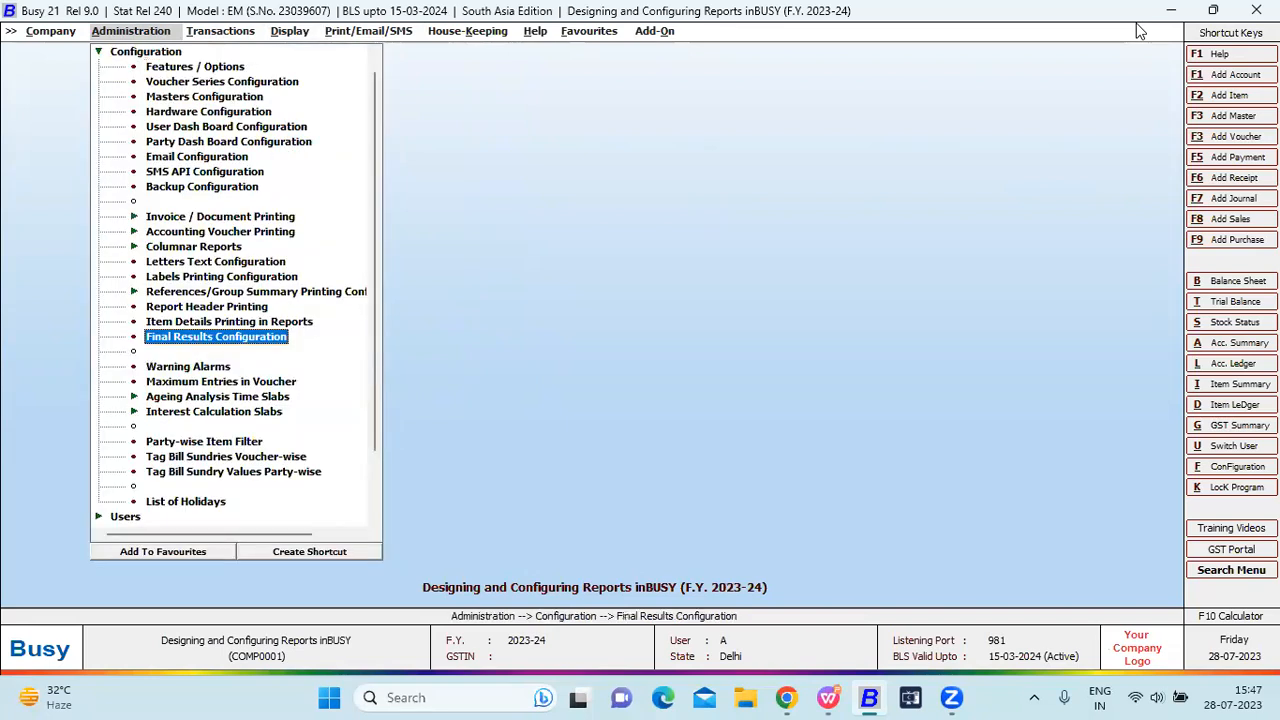
key("Return")
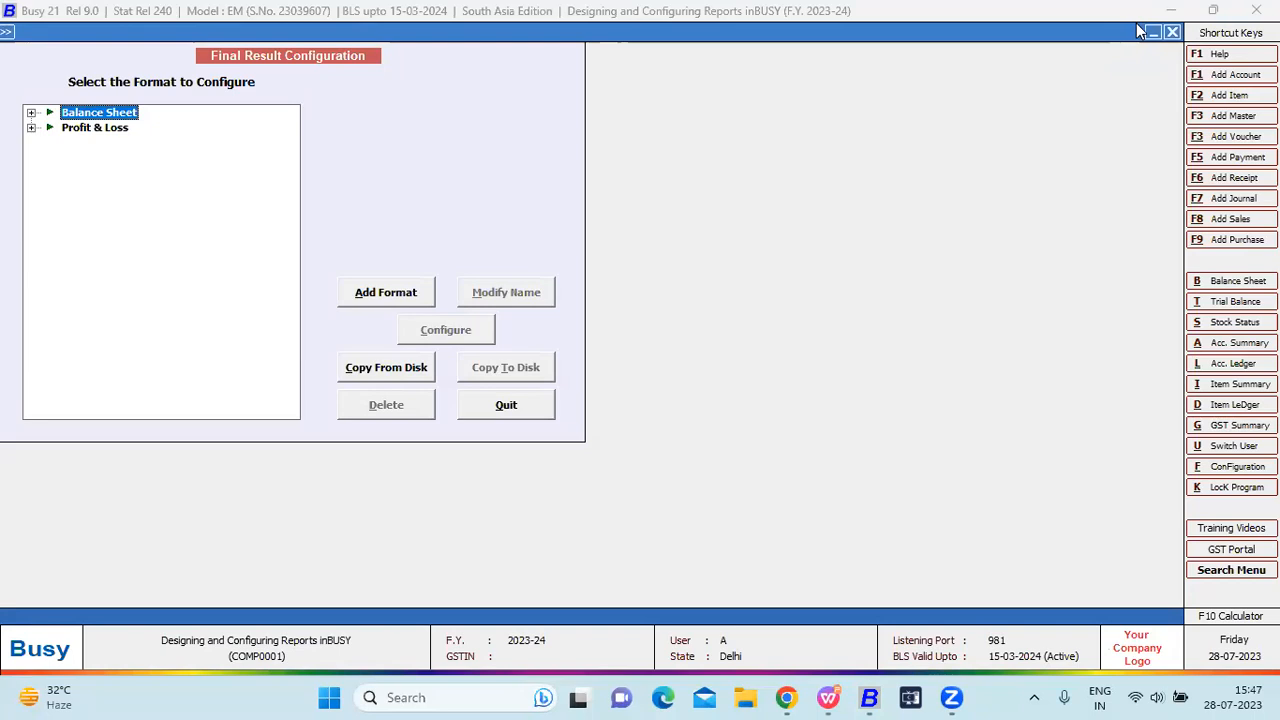
Add a new Balance Sheet format named A, loading the standard layout as its default.
key("Right")
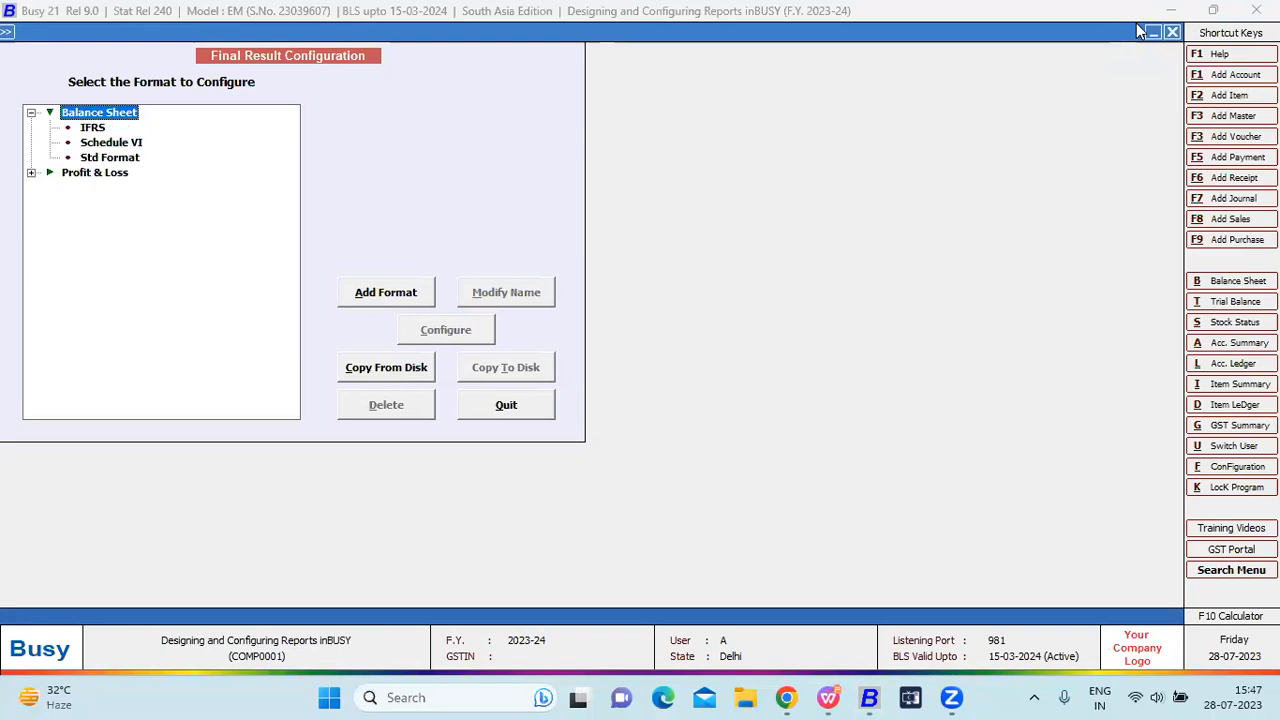
left_click(388, 295)
type("A")
key("Return")
key("Return")
key("Down")
key("Down")
key("Down")
key("Down")
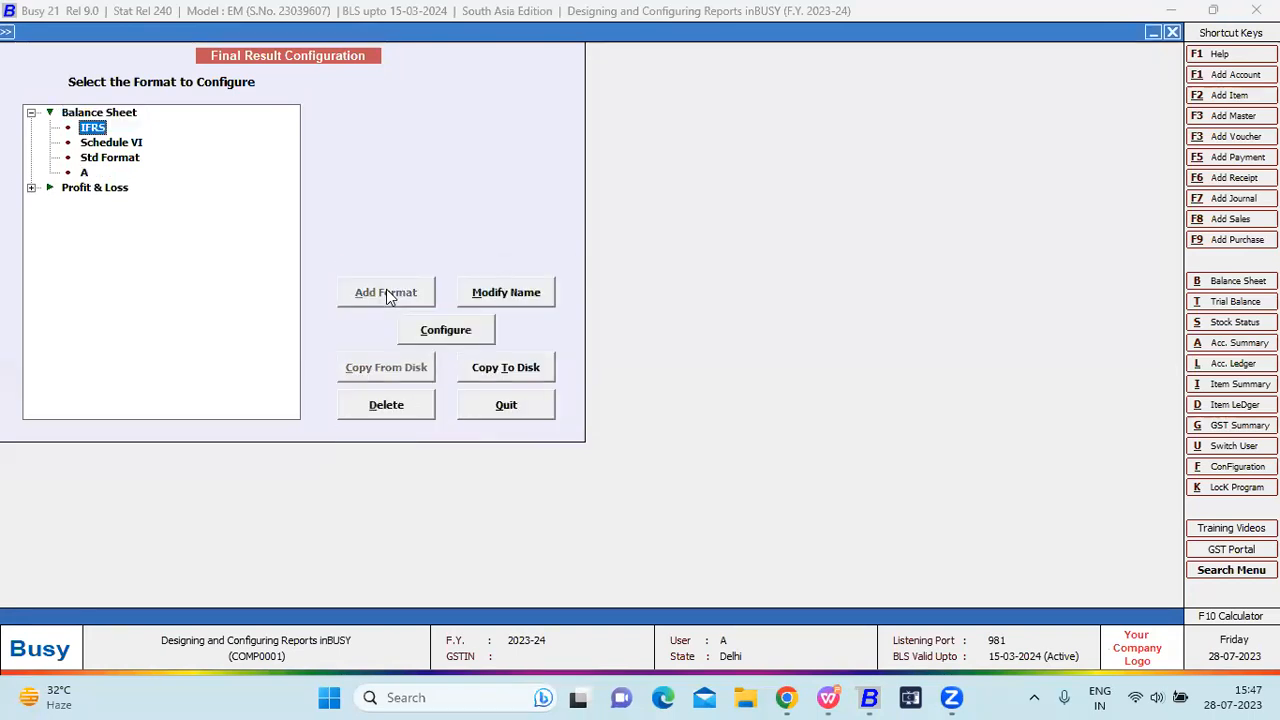
left_click(450, 332)
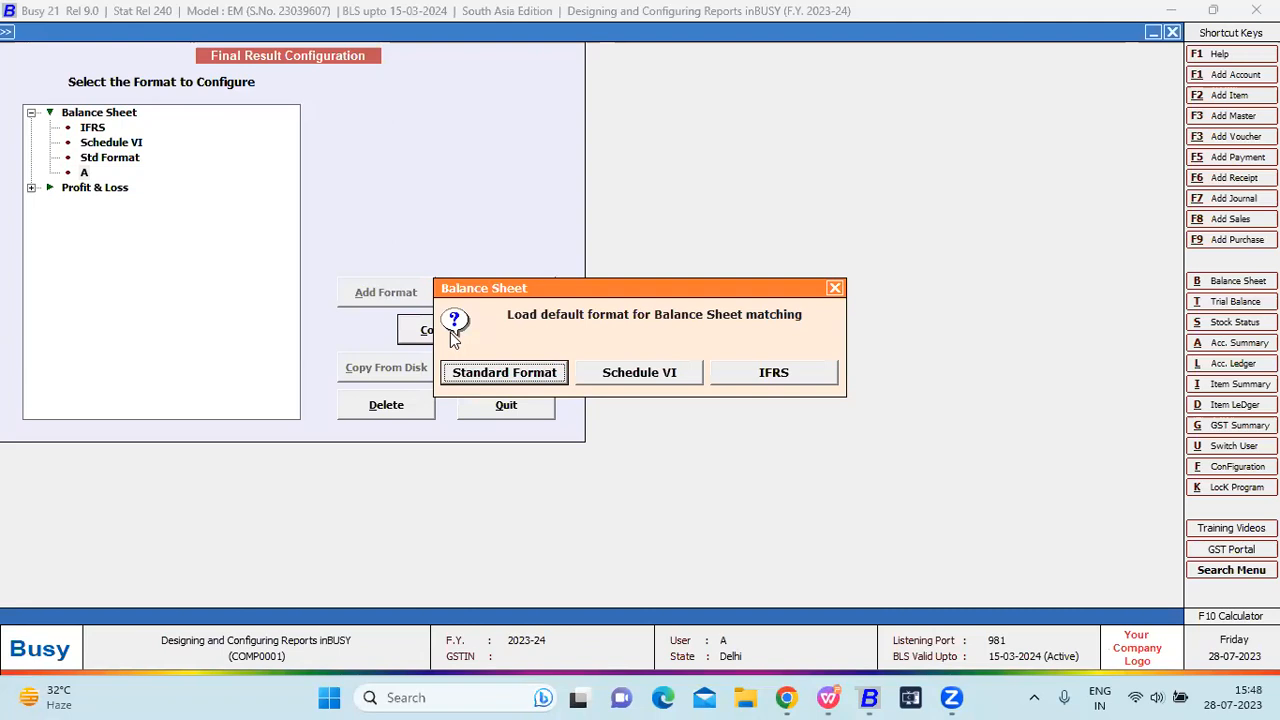
key("Return")
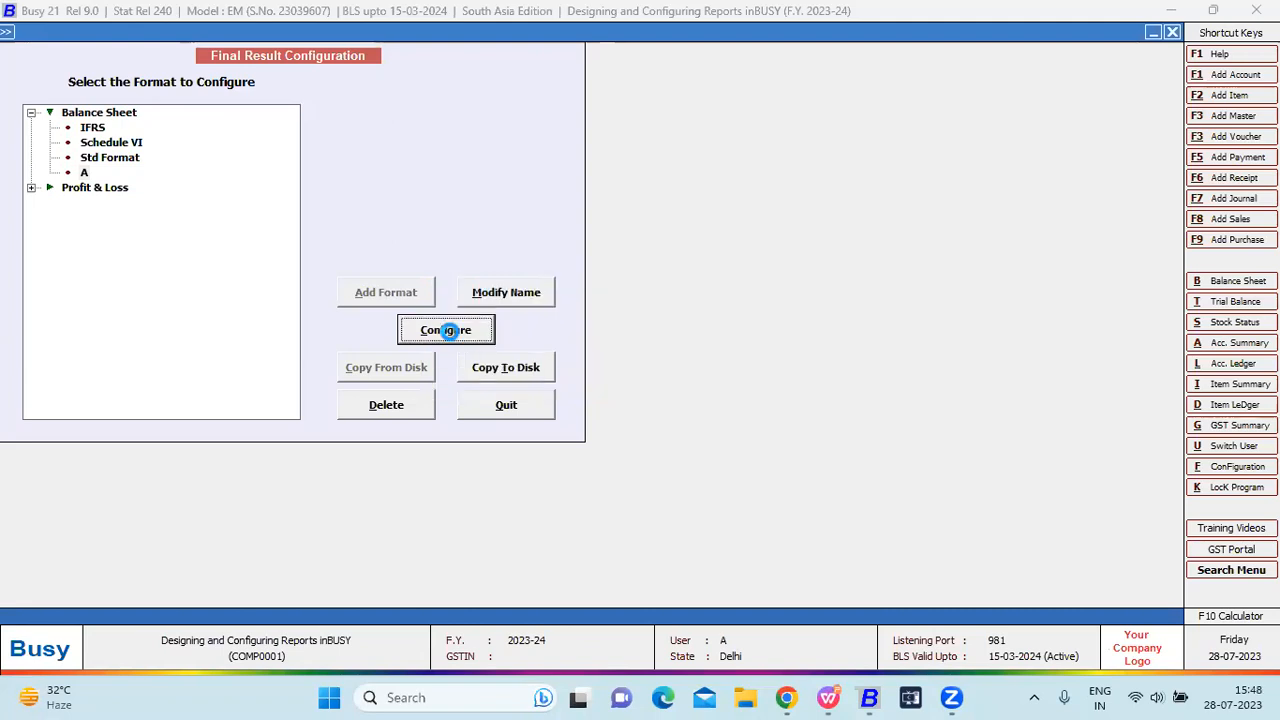
key("Escape")
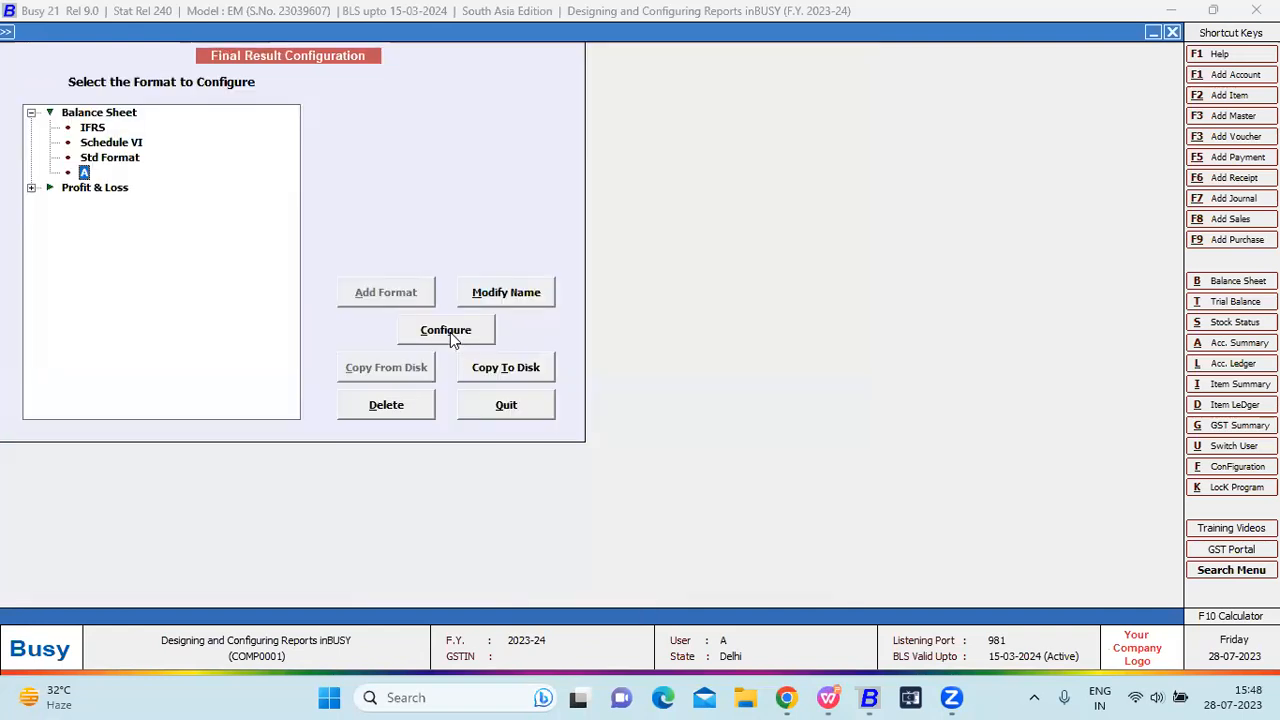
Select the IFRS balance sheet format and open its configuration grid.
left_click(86, 114)
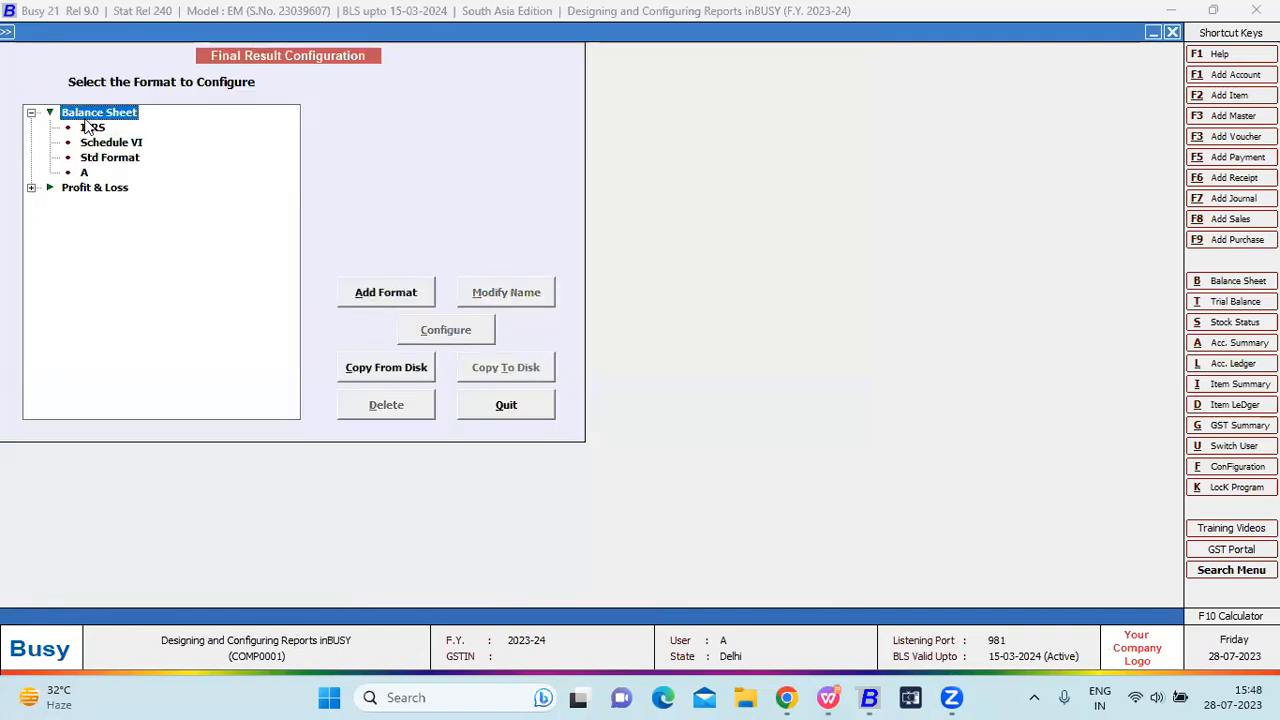
left_click(90, 128)
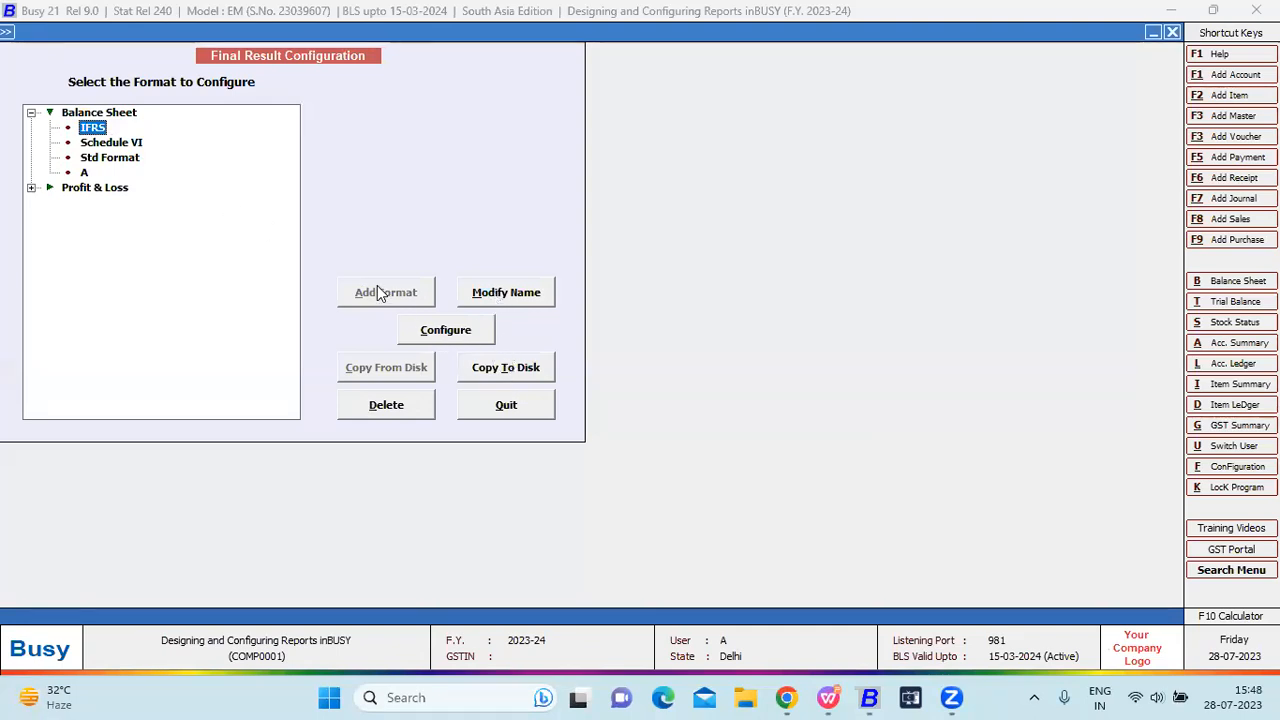
key("Up")
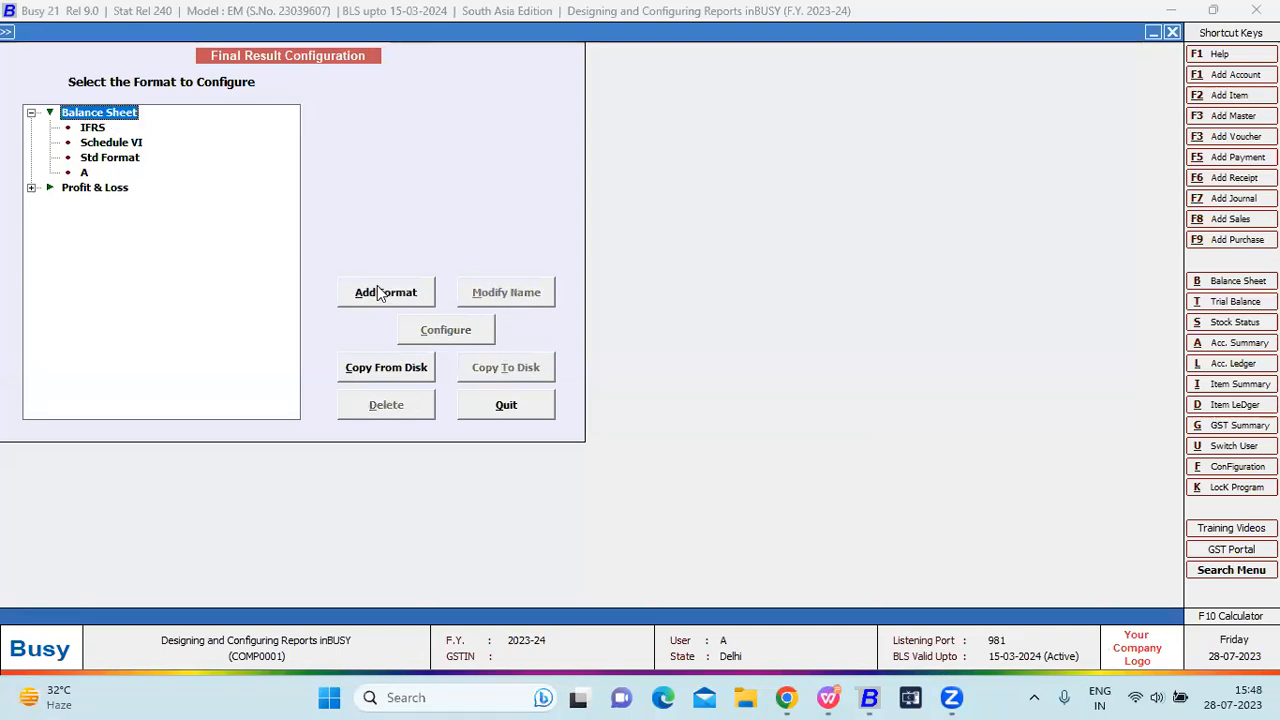
key("Down")
left_click(437, 338)
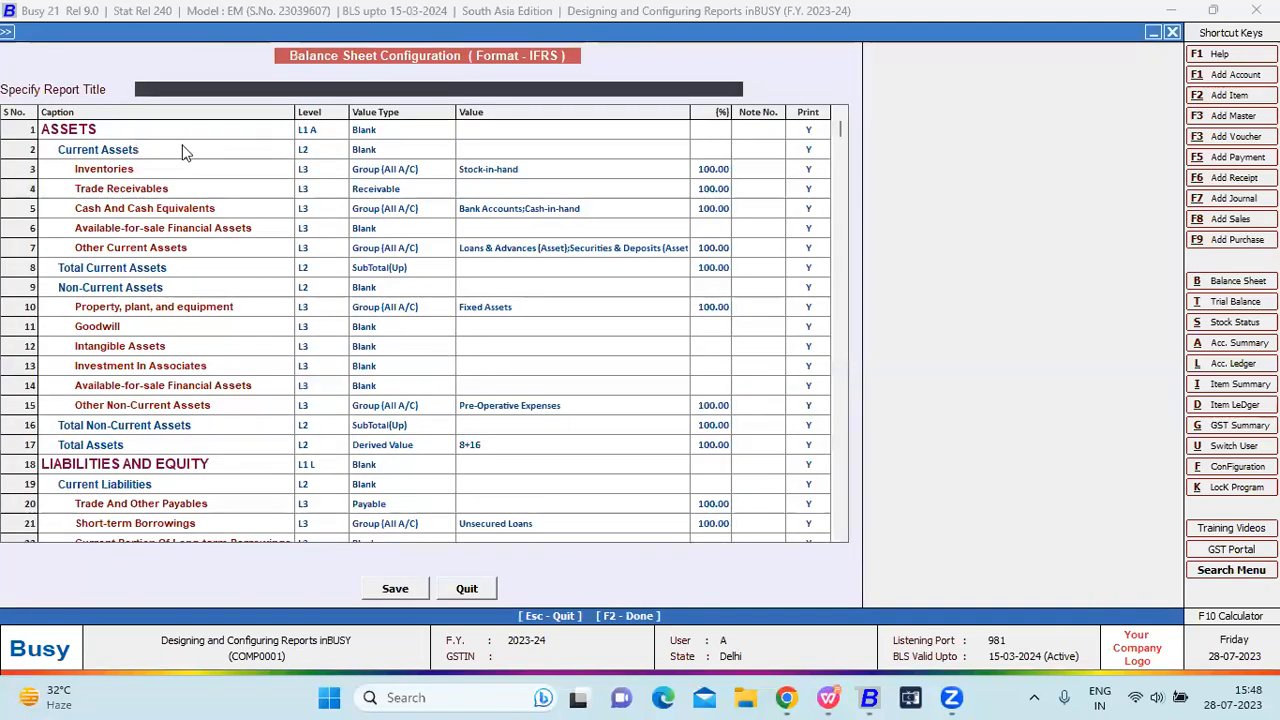
Review the levels and value types of the ASSETS, LIABILITIES AND EQUITY and Total Assets rows.
left_click(308, 133)
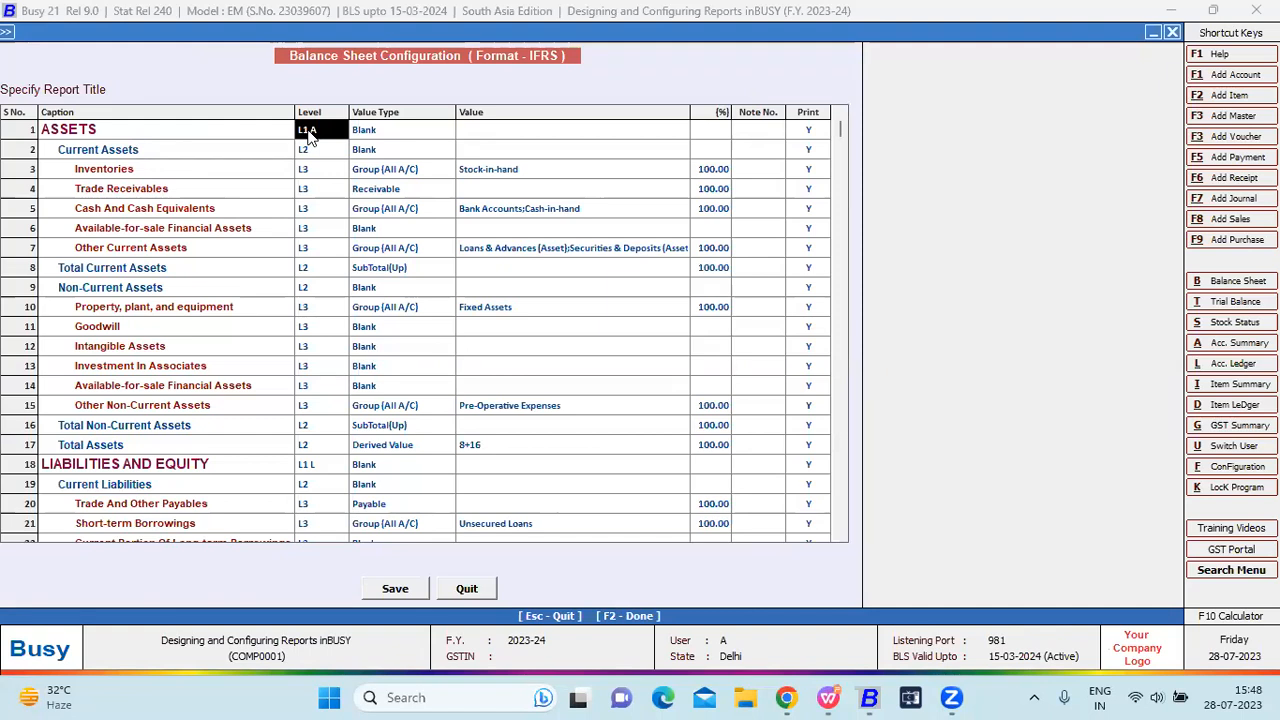
left_click(317, 471)
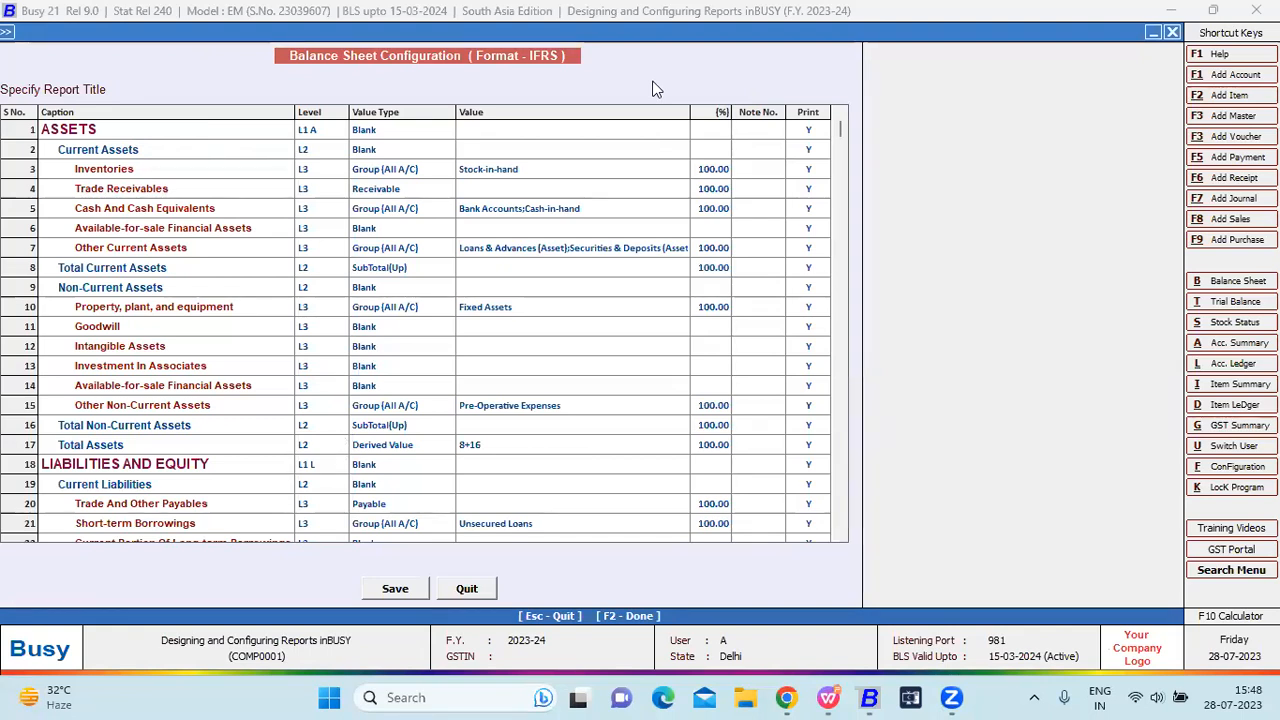
left_click(364, 404)
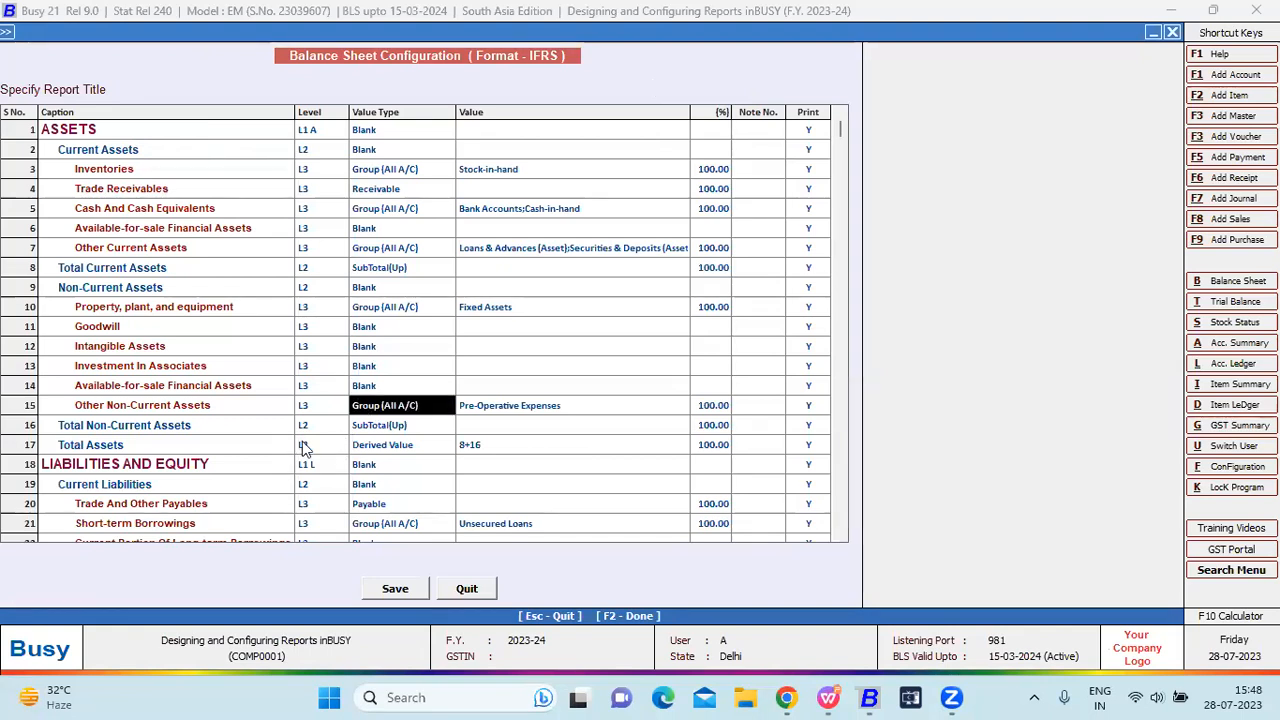
left_click(305, 448)
left_click(845, 476)
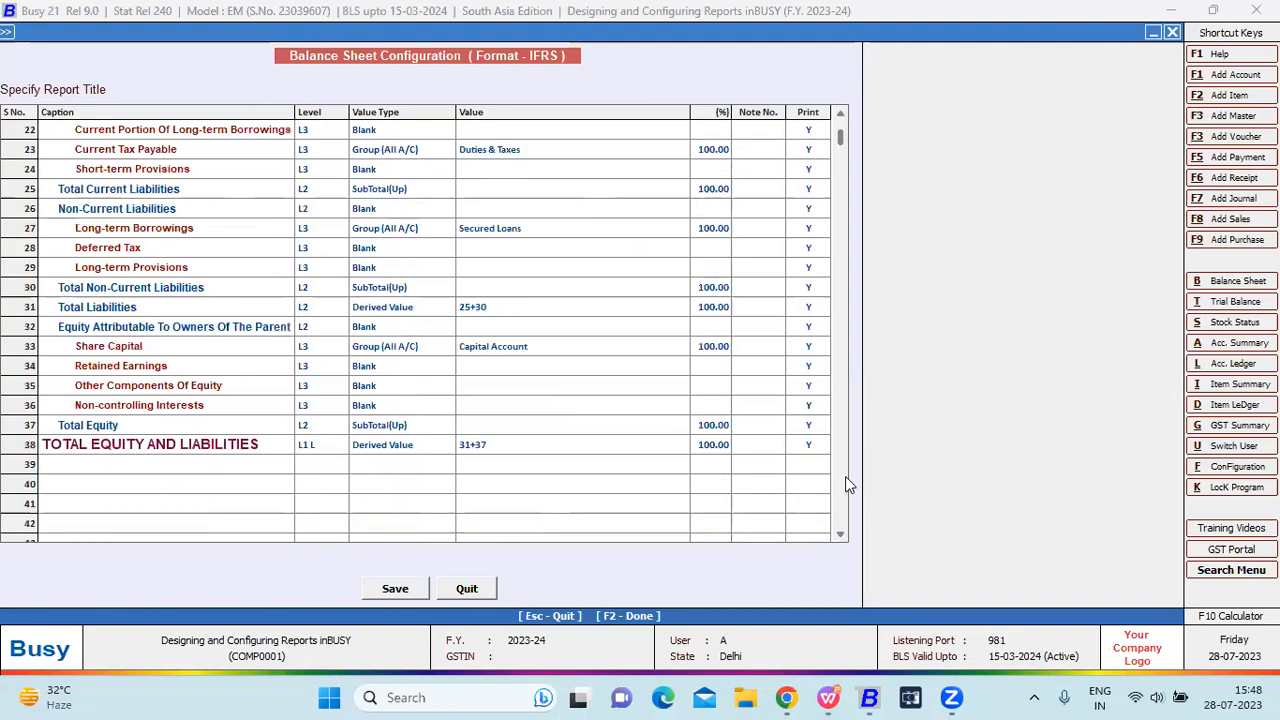
left_click(845, 476)
left_click(842, 114)
left_click(842, 114)
left_click(842, 114)
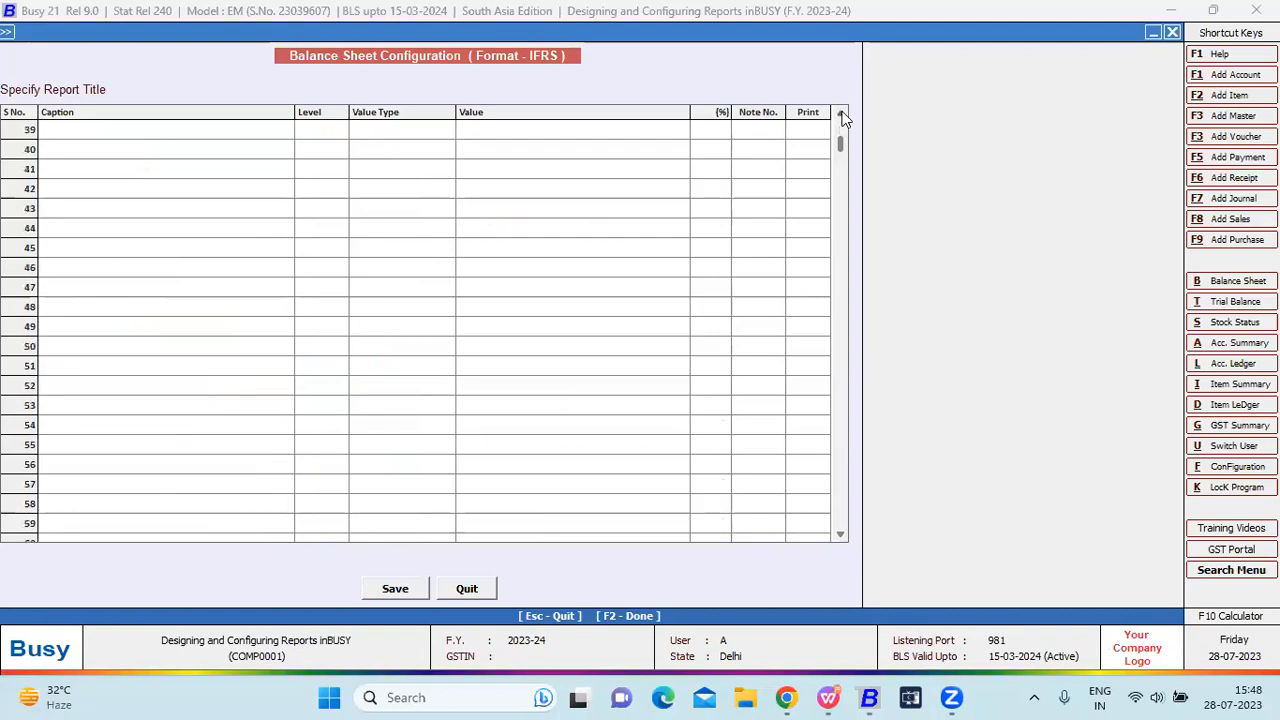
left_click(842, 114)
left_click(842, 114)
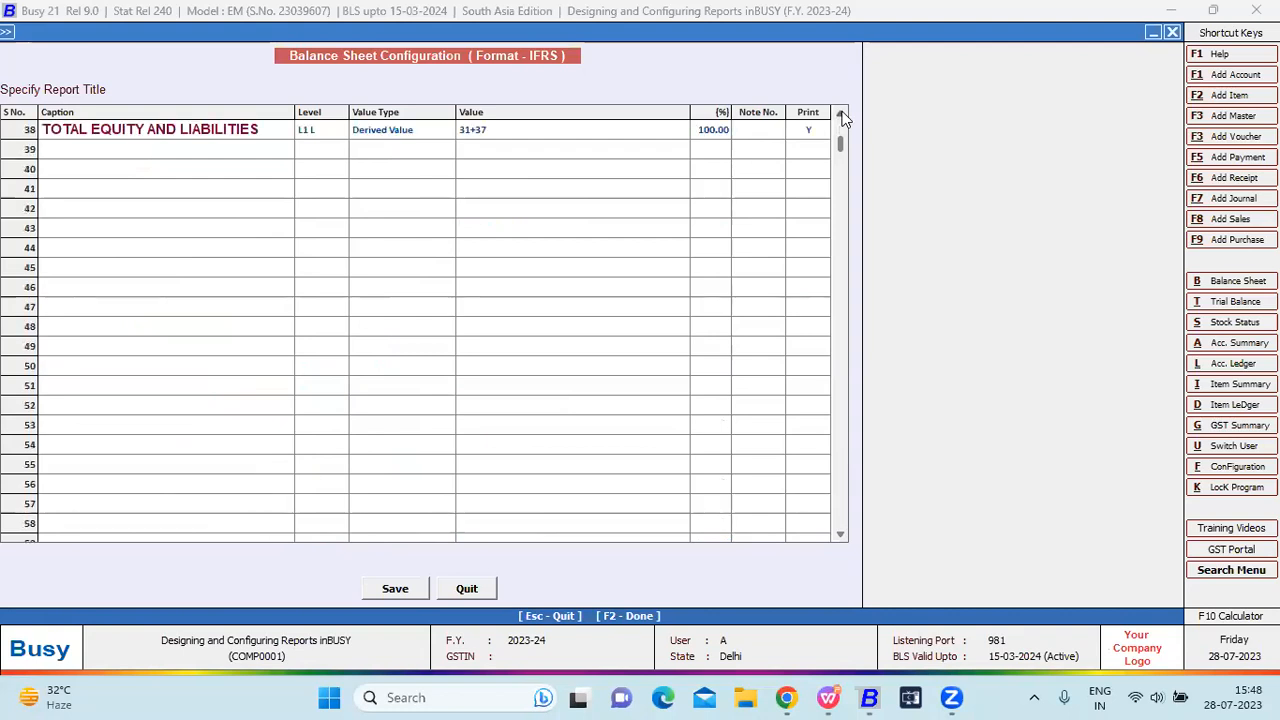
Inspect the TOTAL EQUITY AND LIABILITIES row's value type and its 31+37 formula.
left_click(209, 152)
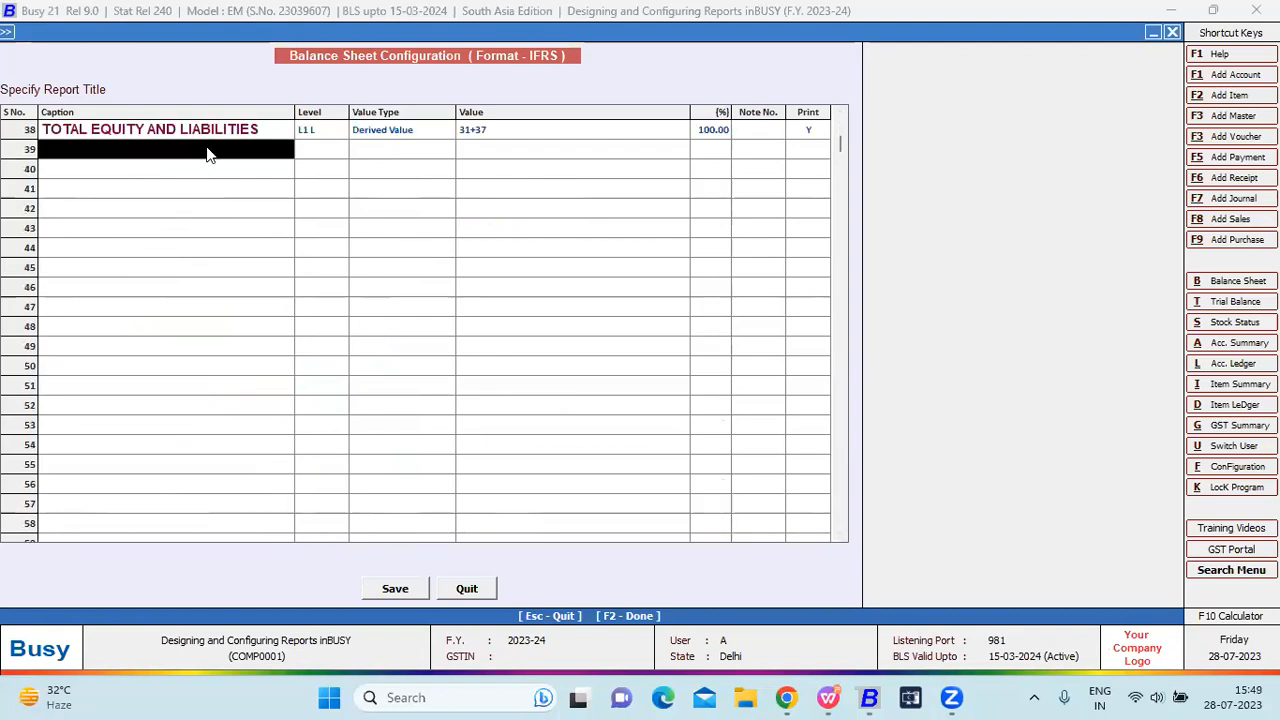
left_click(841, 117)
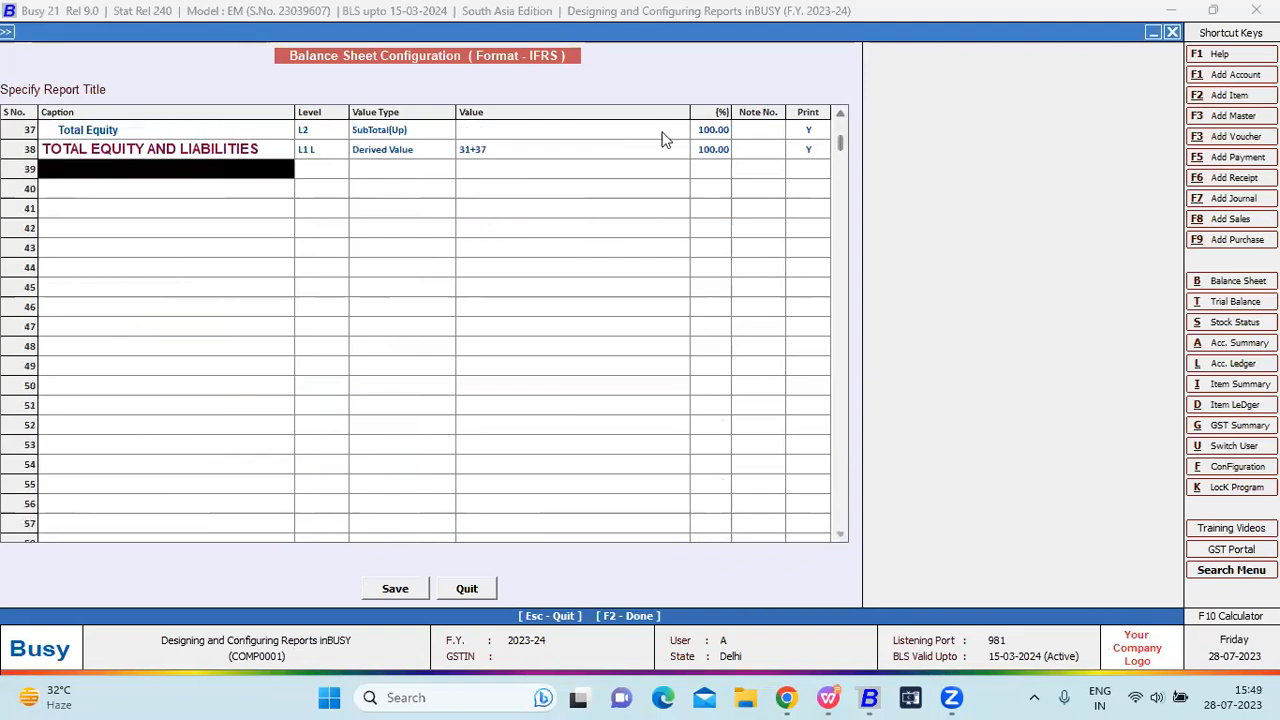
left_click(841, 117)
left_click(841, 117)
left_click(840, 118)
left_click(840, 118)
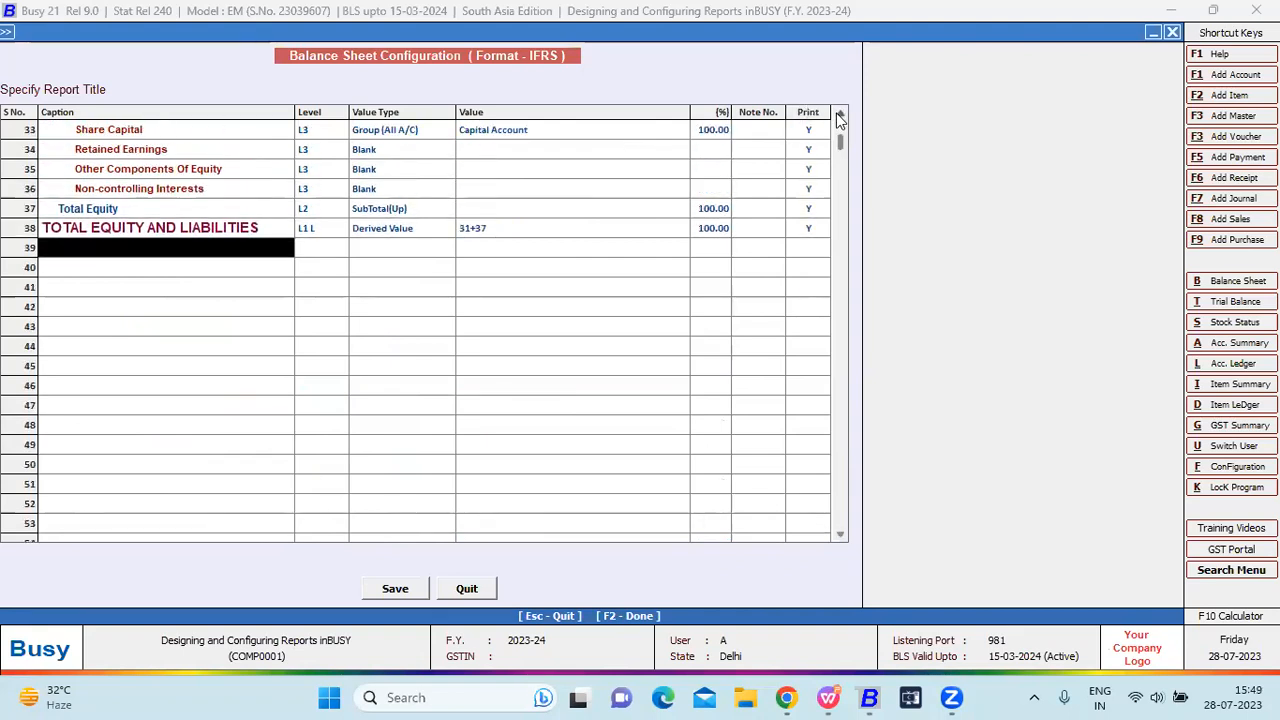
left_click(840, 118)
left_click(405, 252)
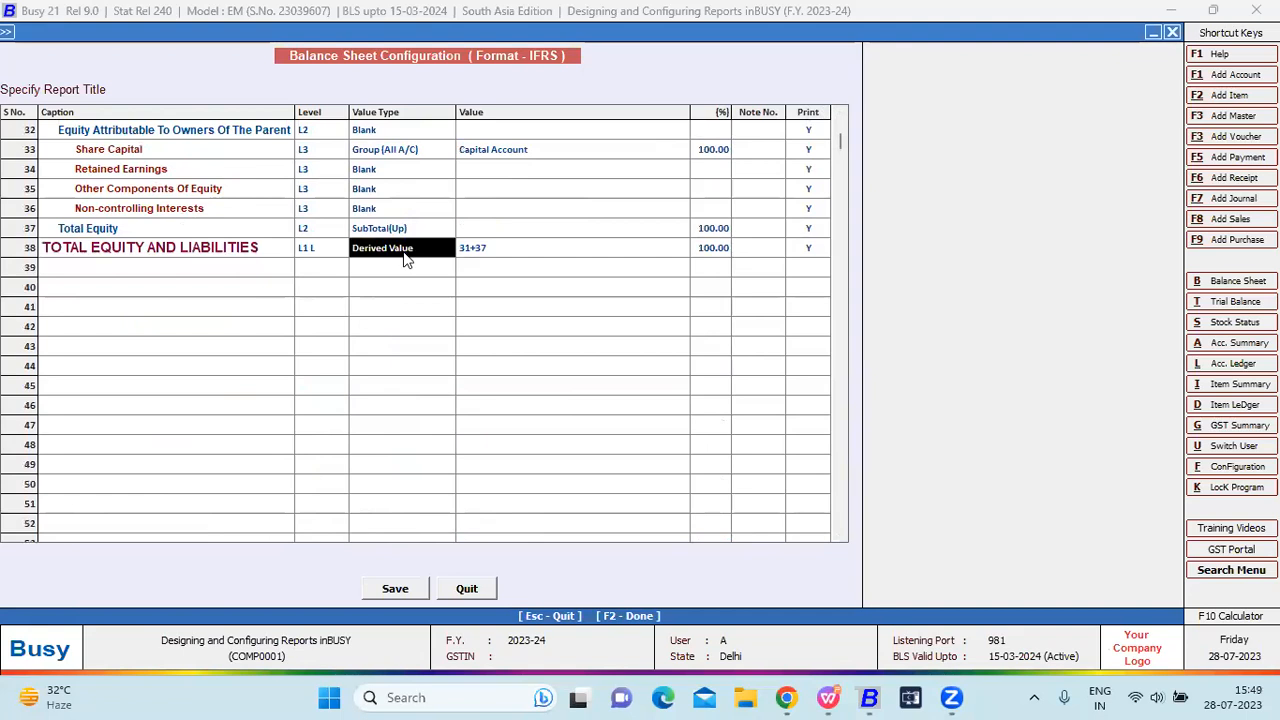
left_click(507, 254)
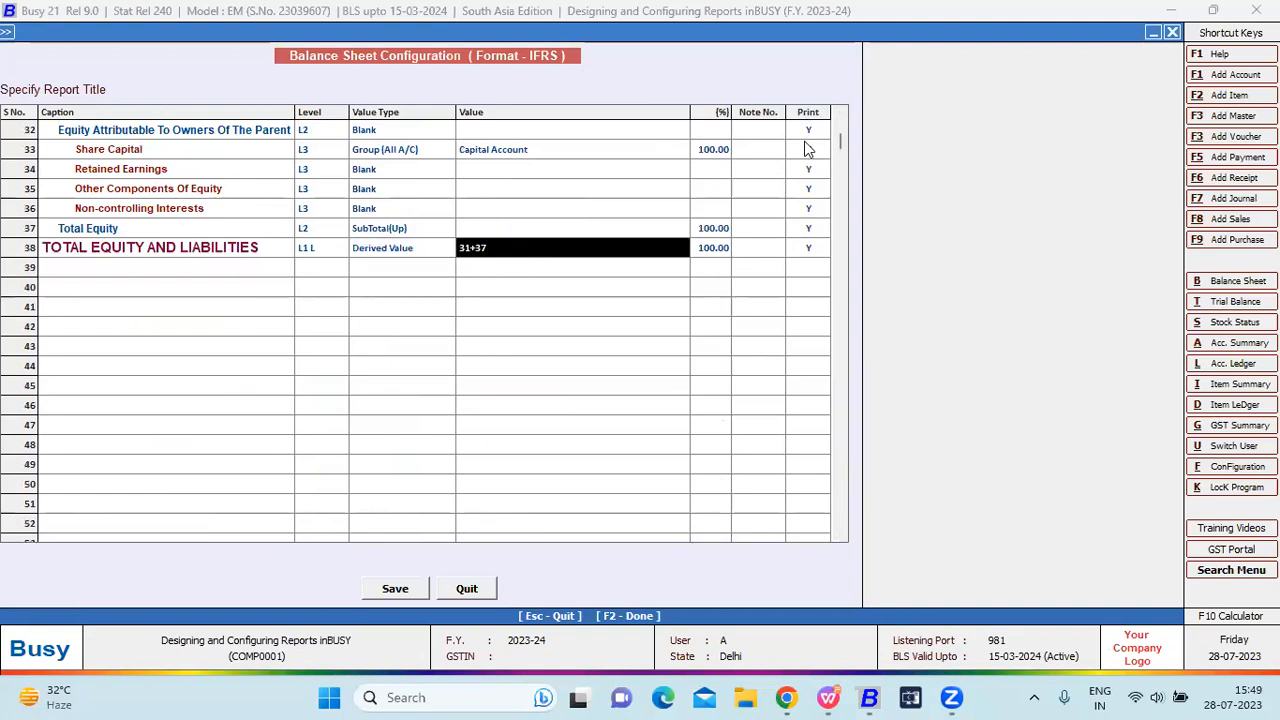
left_click(840, 118)
left_click(840, 118)
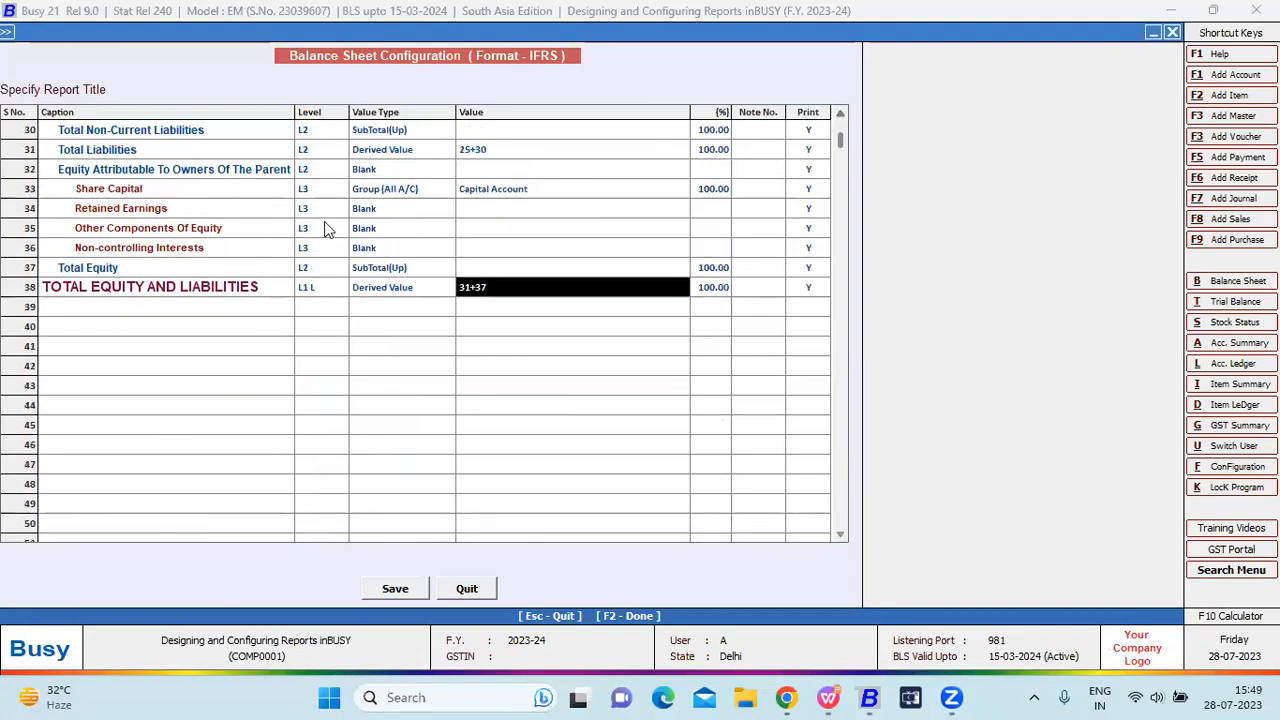
Highlight rows 31 to 37 that feed the TOTAL EQUITY AND LIABILITIES row.
left_click_drag(18, 158, 22, 170)
left_click(97, 265)
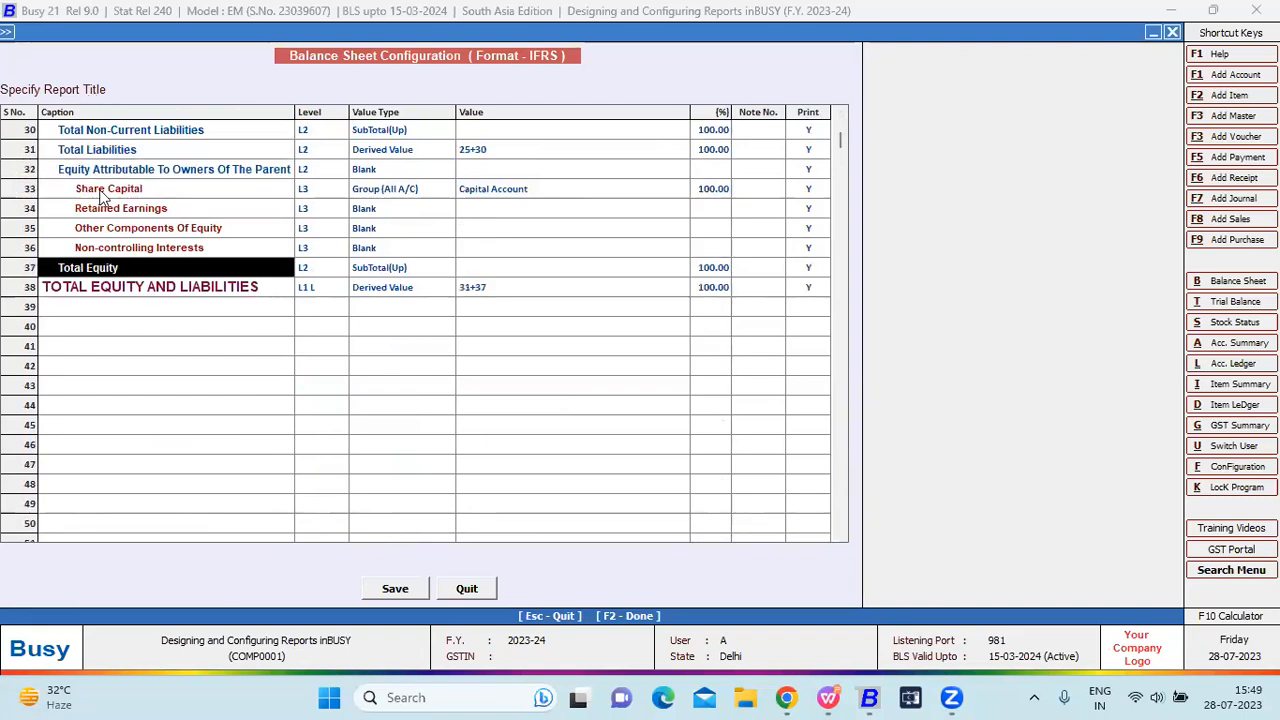
left_click_drag(102, 155, 98, 273)
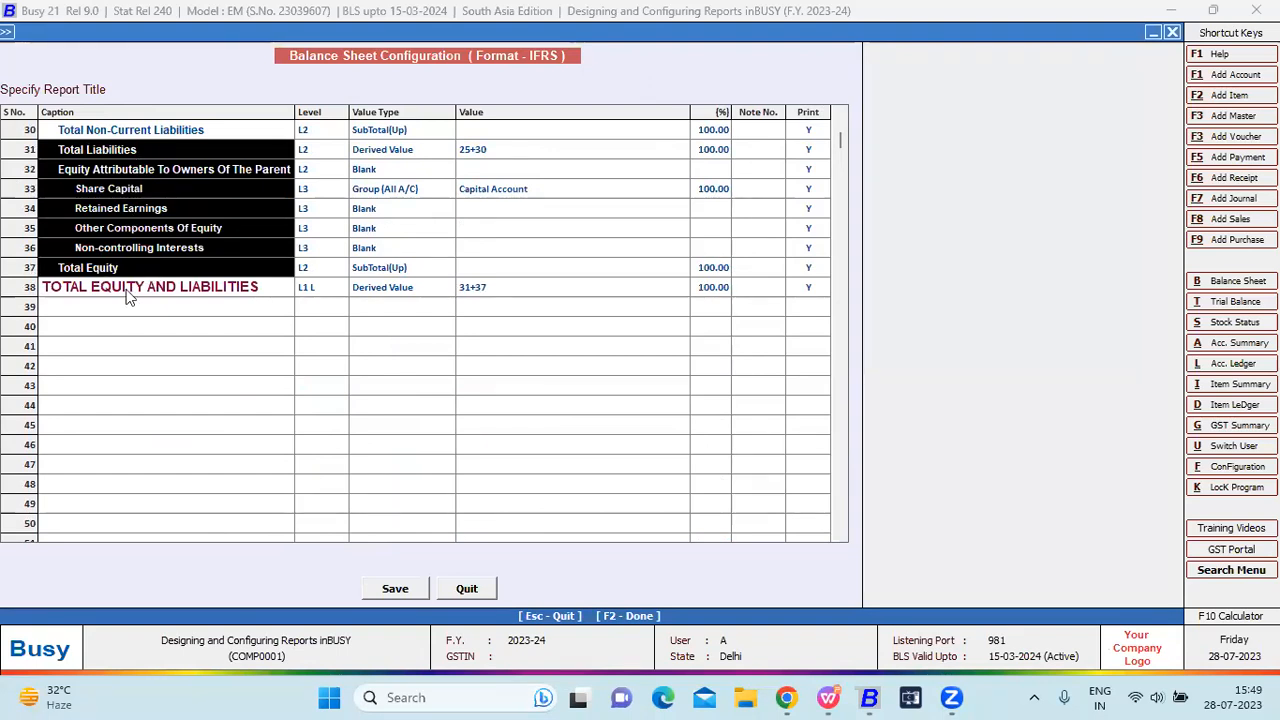
left_click(128, 290)
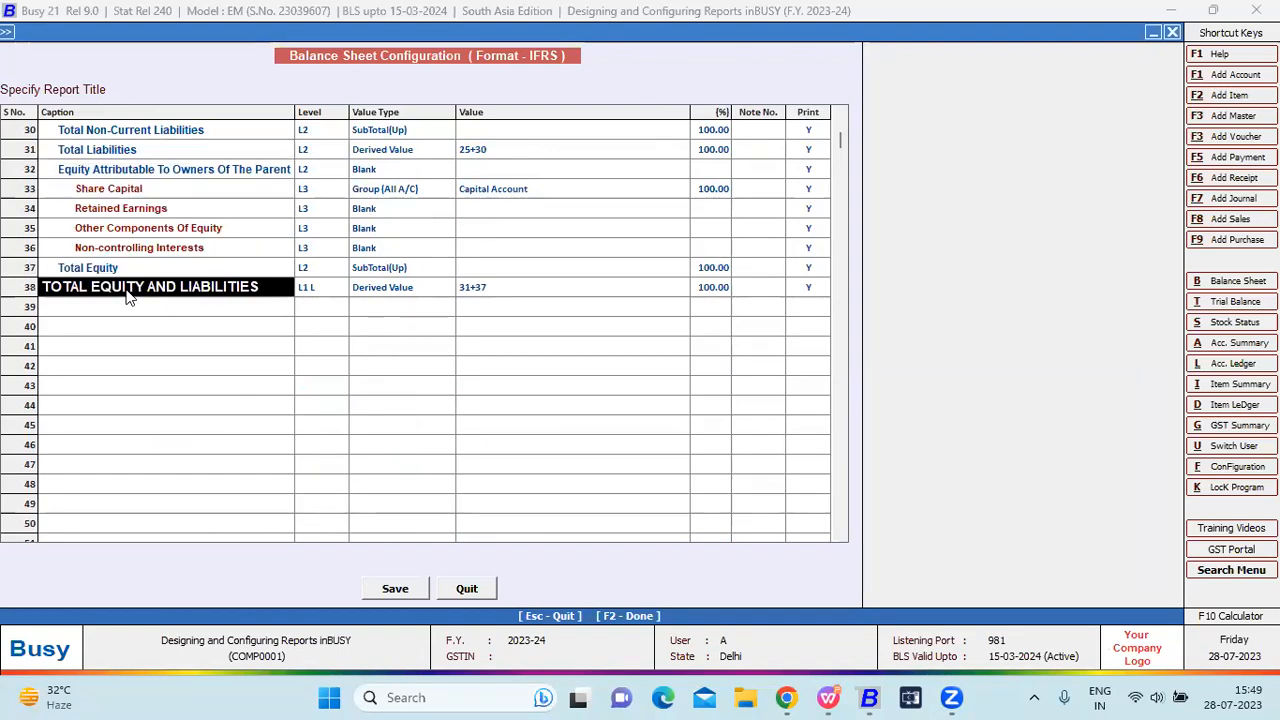
Step through the total row's level, value type, 31+37 formula, 100.00 percentage, note and print settings.
key("Return")
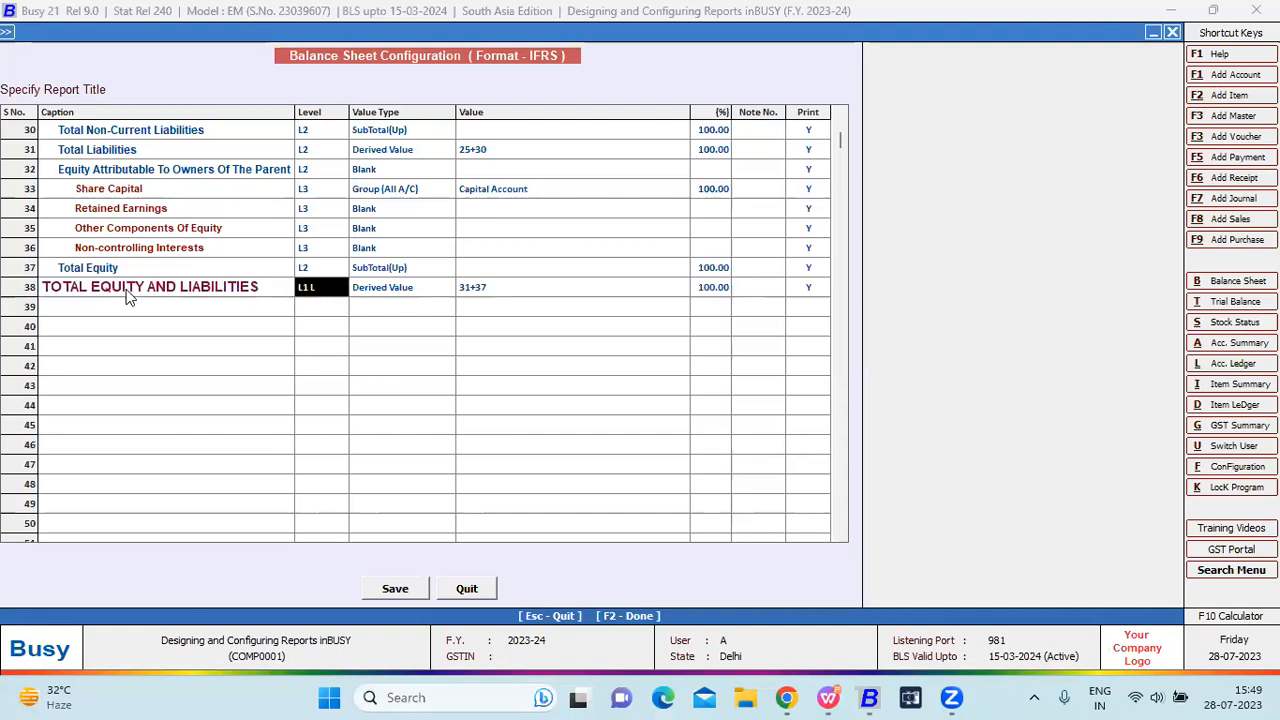
key("Return")
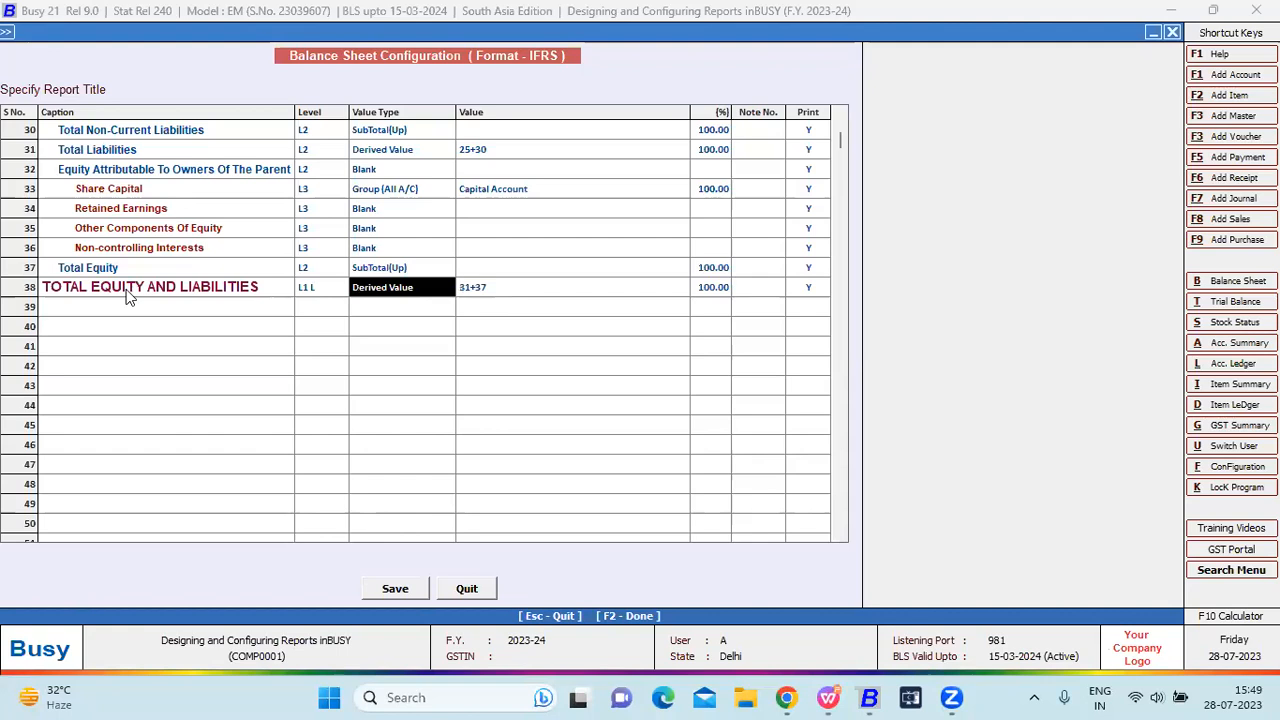
key("Return")
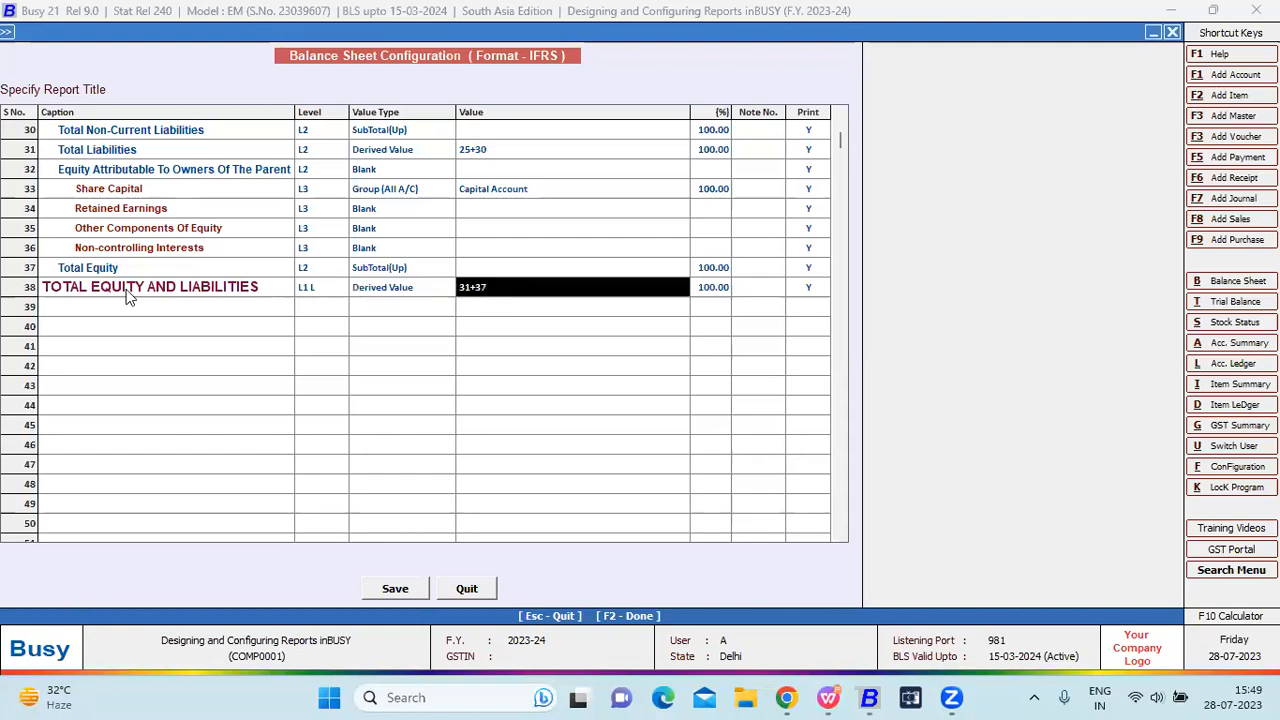
key("Return")
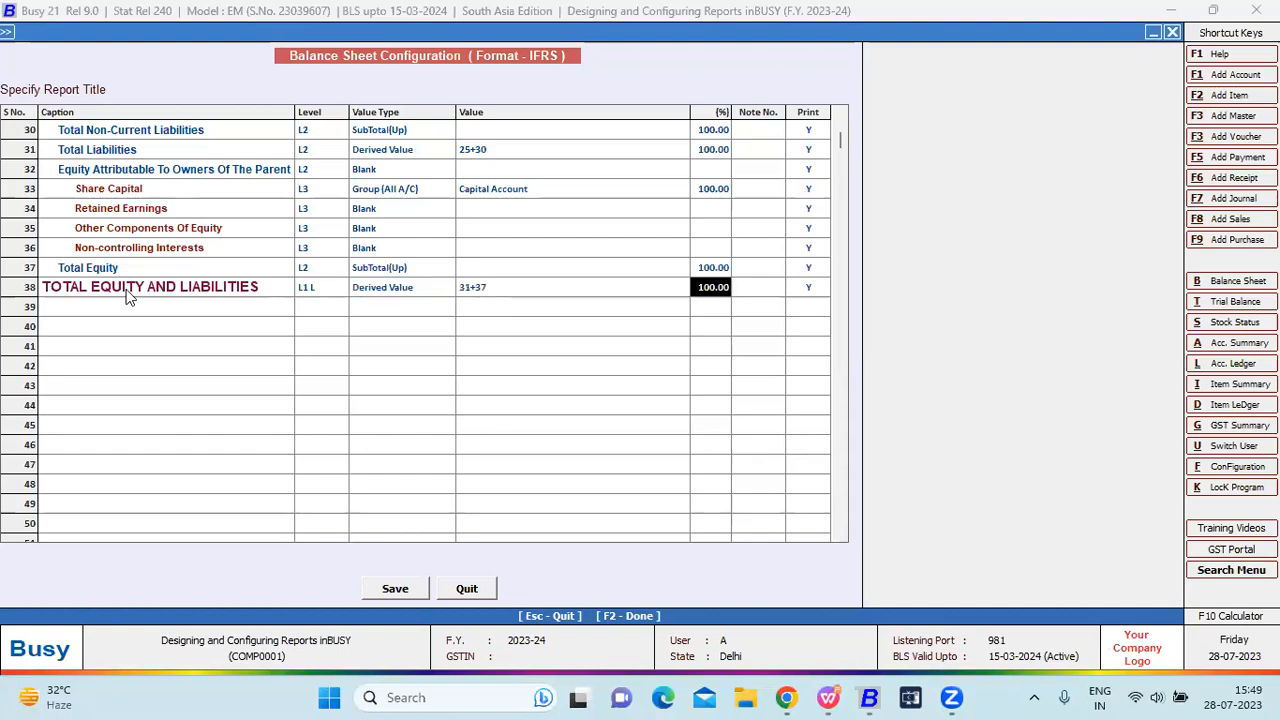
key("Return")
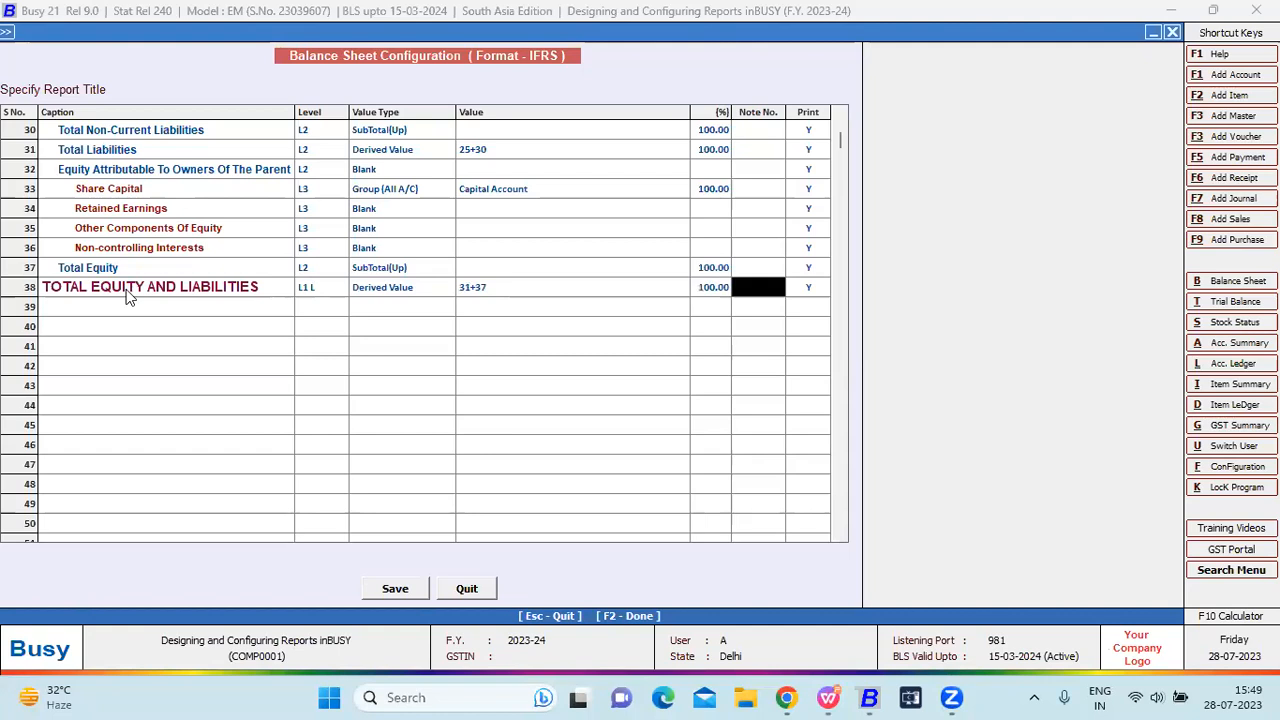
key("Return")
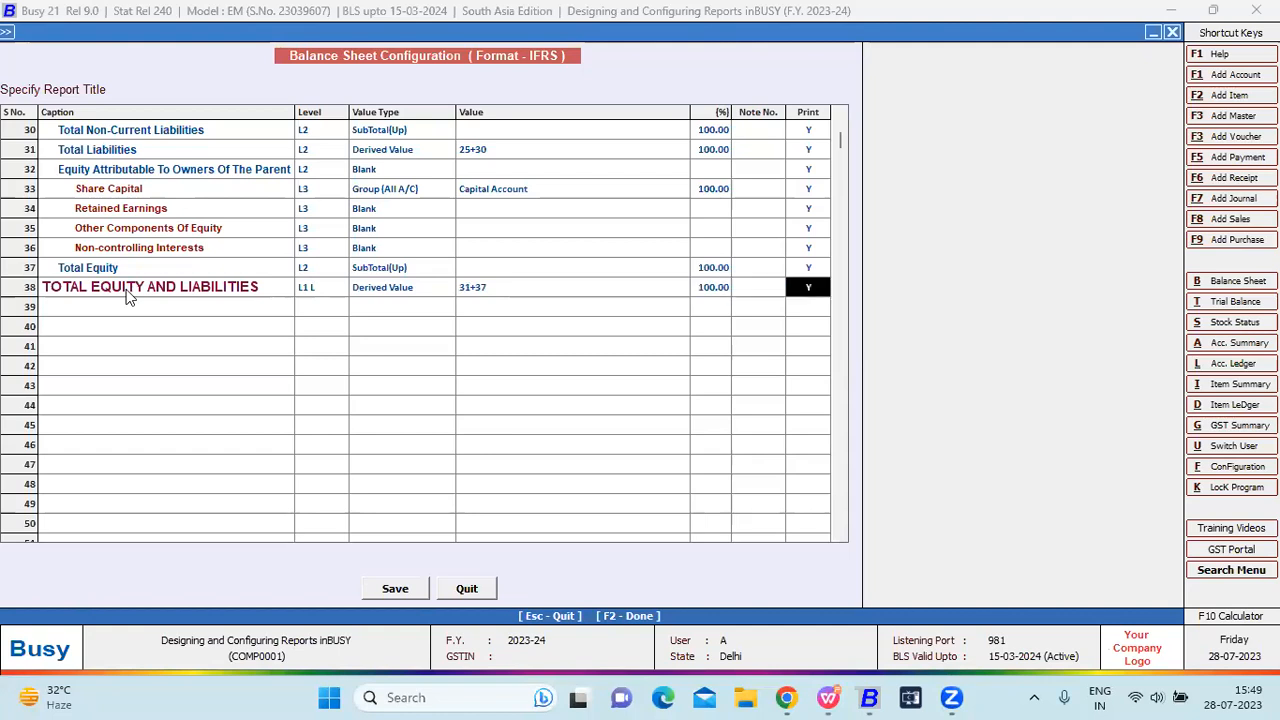
key("shift+Tab")
key("shift+Tab")
key("shift+Tab")
key("shift+Tab")
key("shift+Tab")
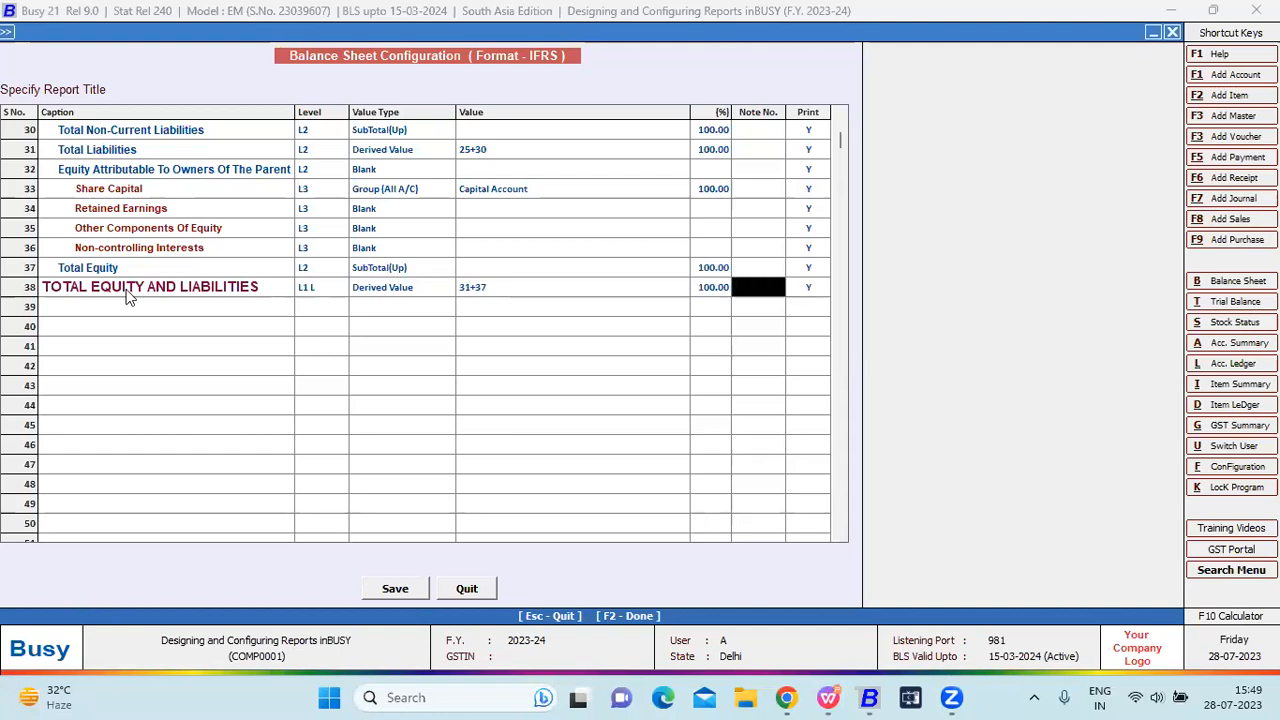
key("shift+Tab")
key("Return")
key("Return")
key("Return")
key("Return")
key("Return")
key("shift+Tab")
key("shift+Tab")
key("shift+Tab")
Review the equity rows, including Share Capital's Group (All A/C) type, then close the IFRS layout.
left_click_drag(133, 189, 130, 259)
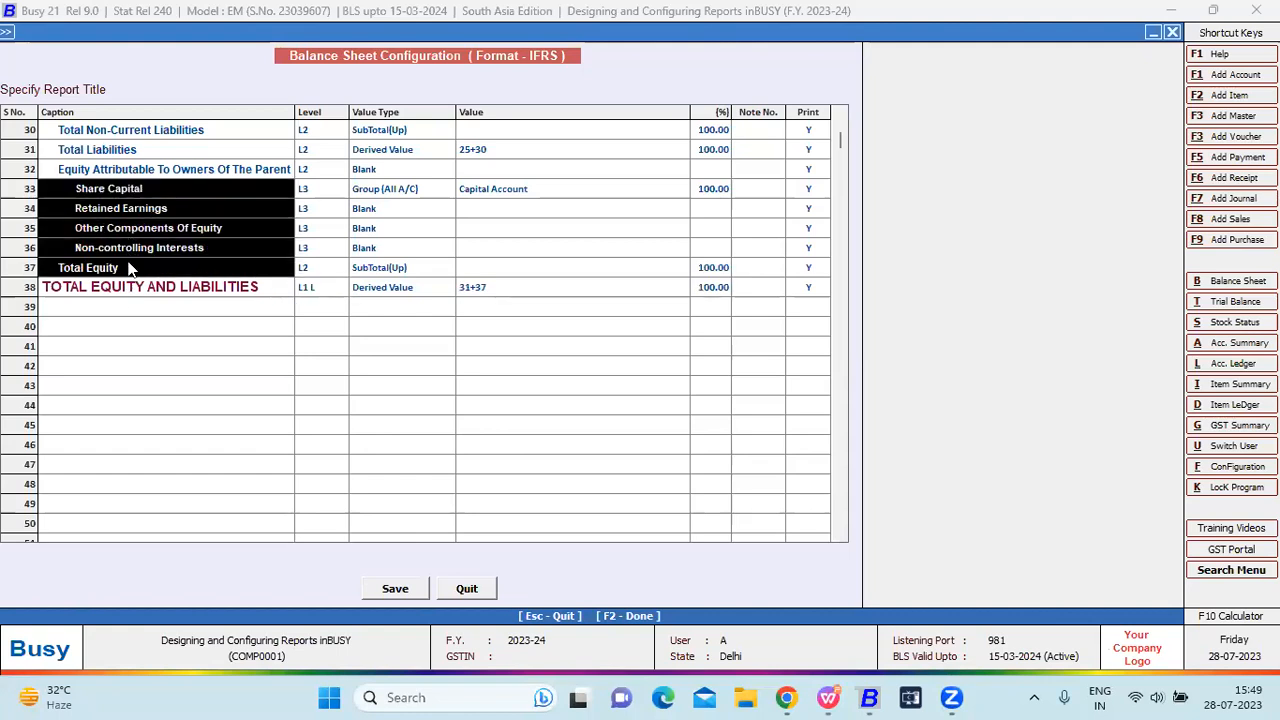
left_click_drag(133, 148, 147, 270)
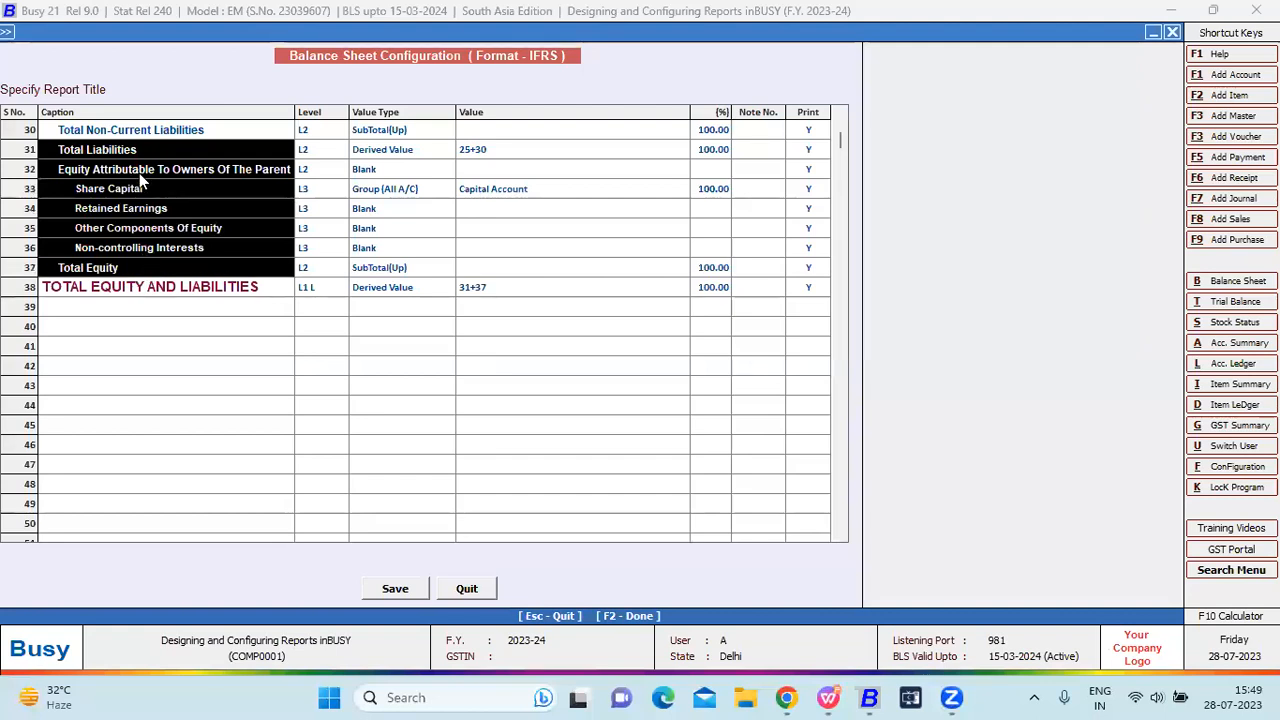
left_click(380, 246)
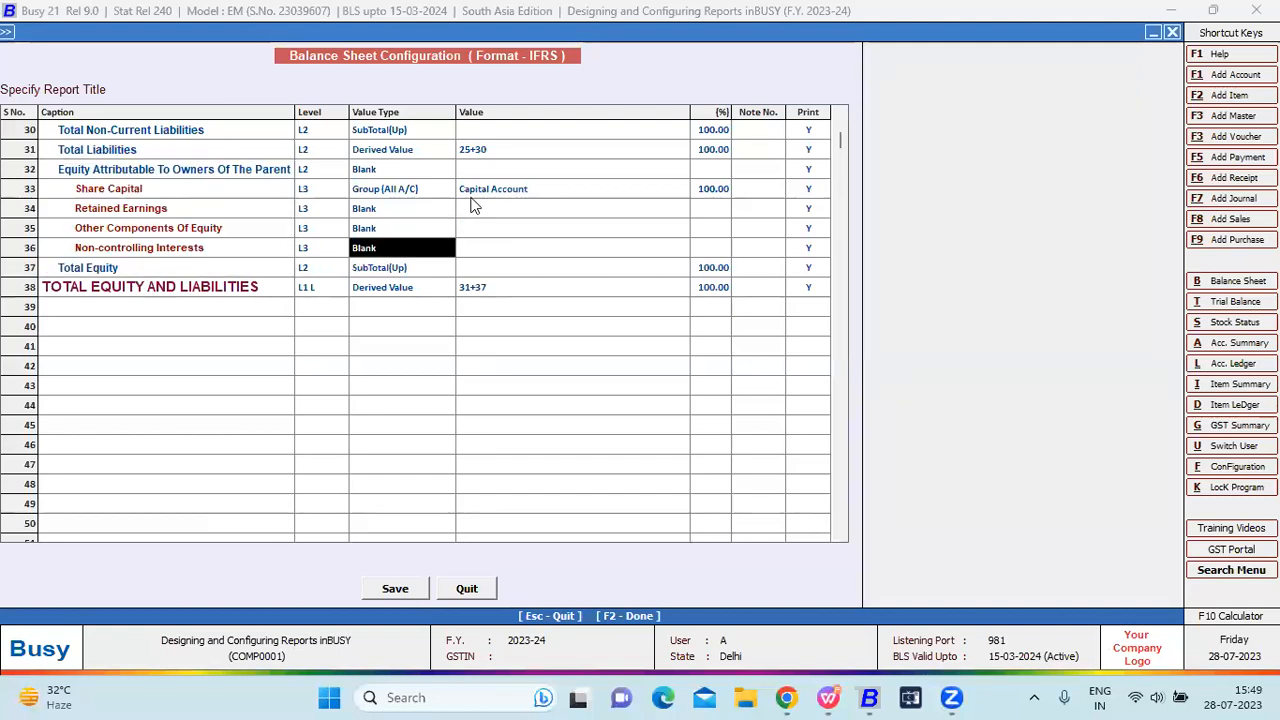
left_click(388, 190)
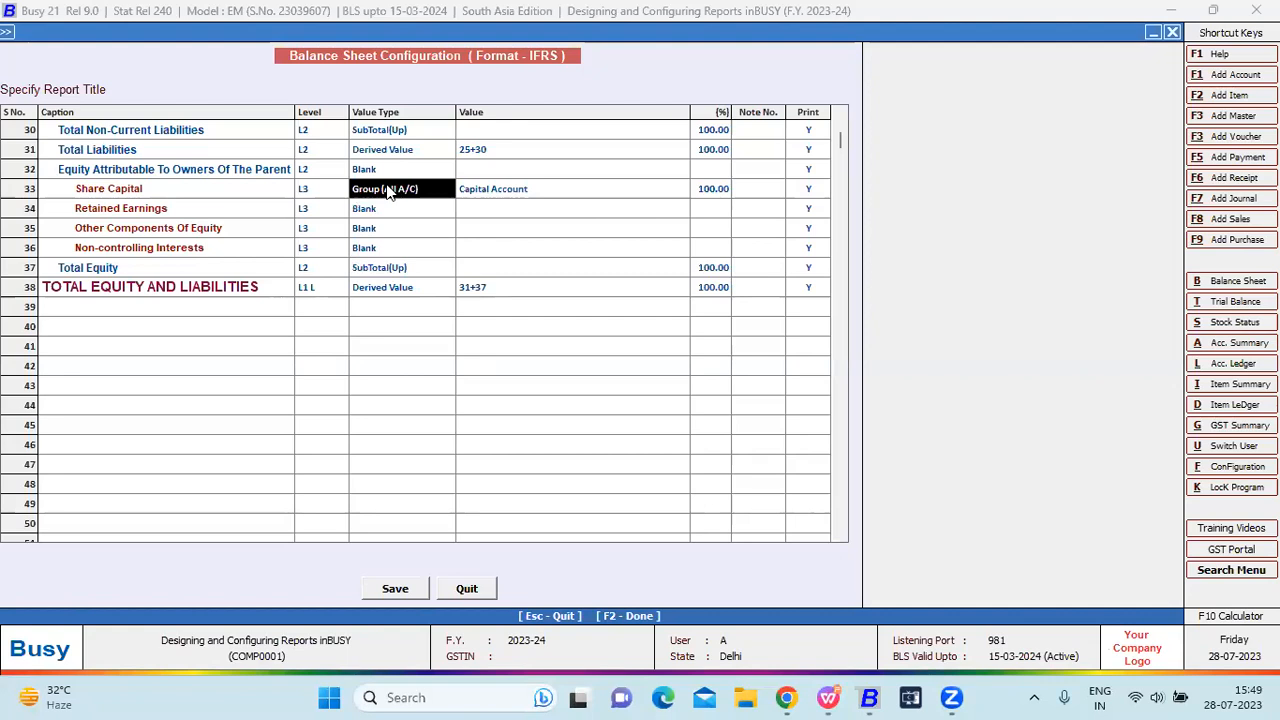
key("Return")
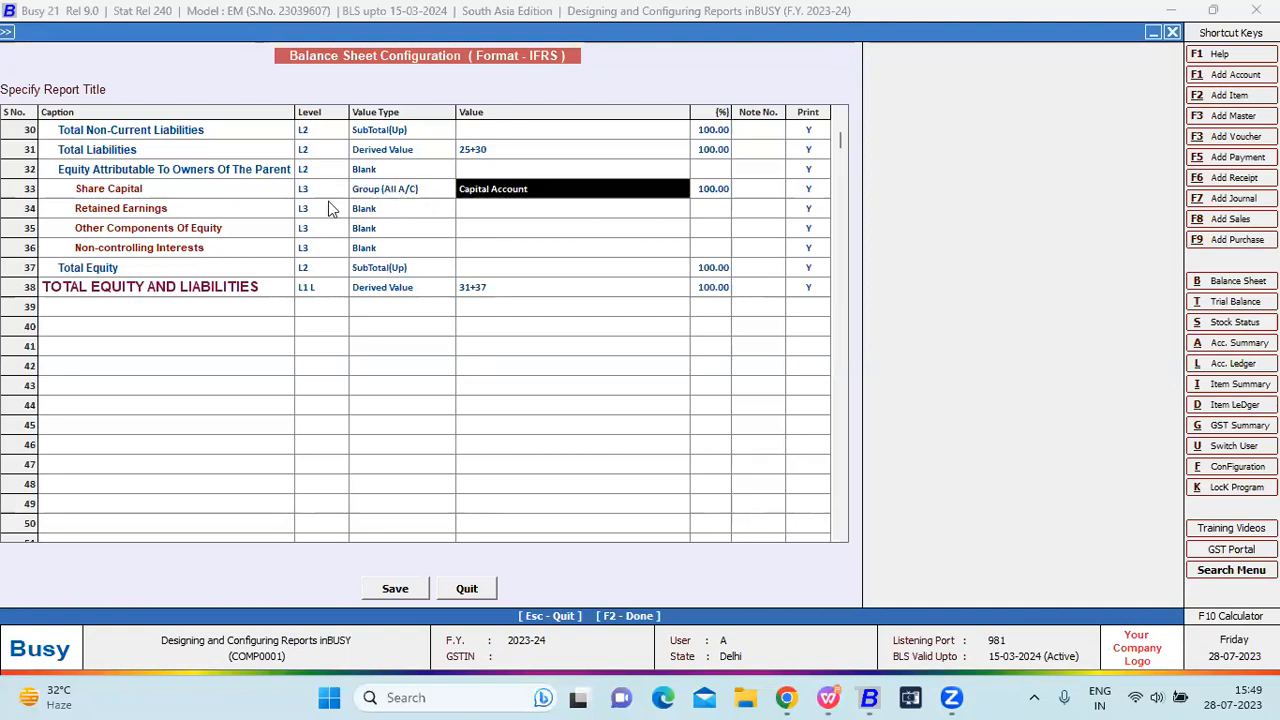
key("F2")
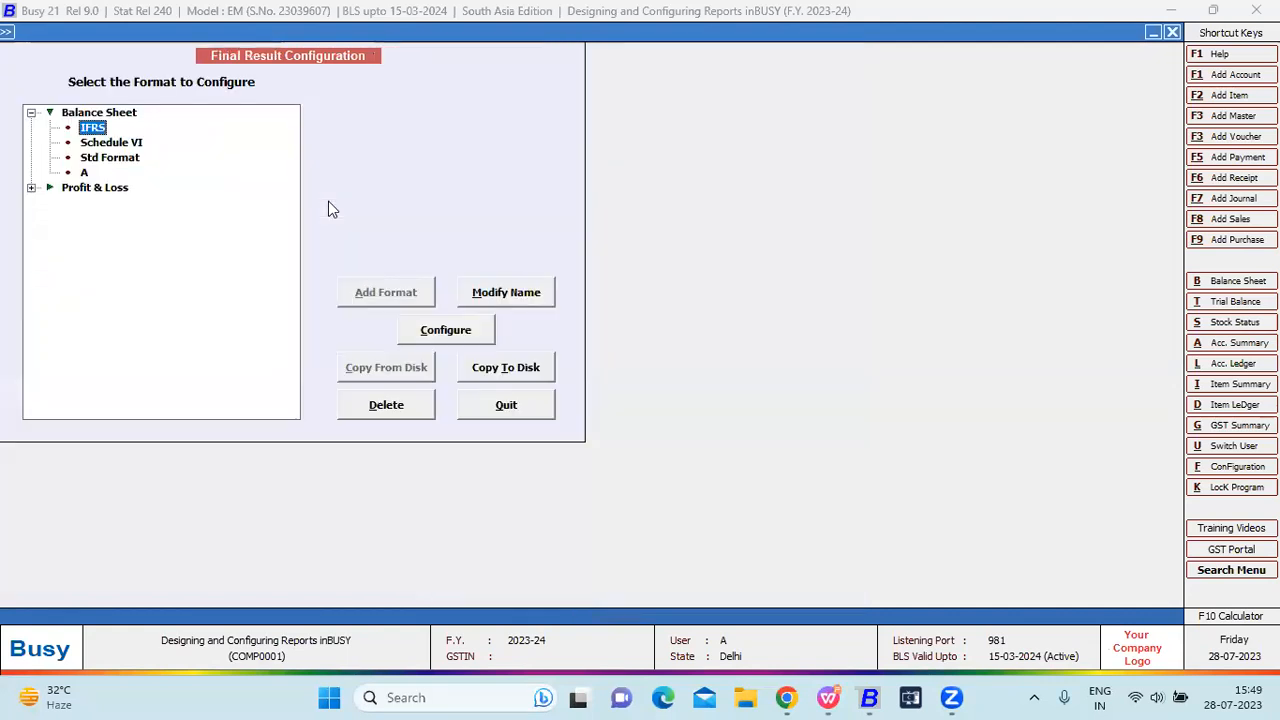
Add Bank Accounts and Bank O/D Account to Schedule VI's Long-Term Borrowings beside Secured Loans, and save.
key("Down")
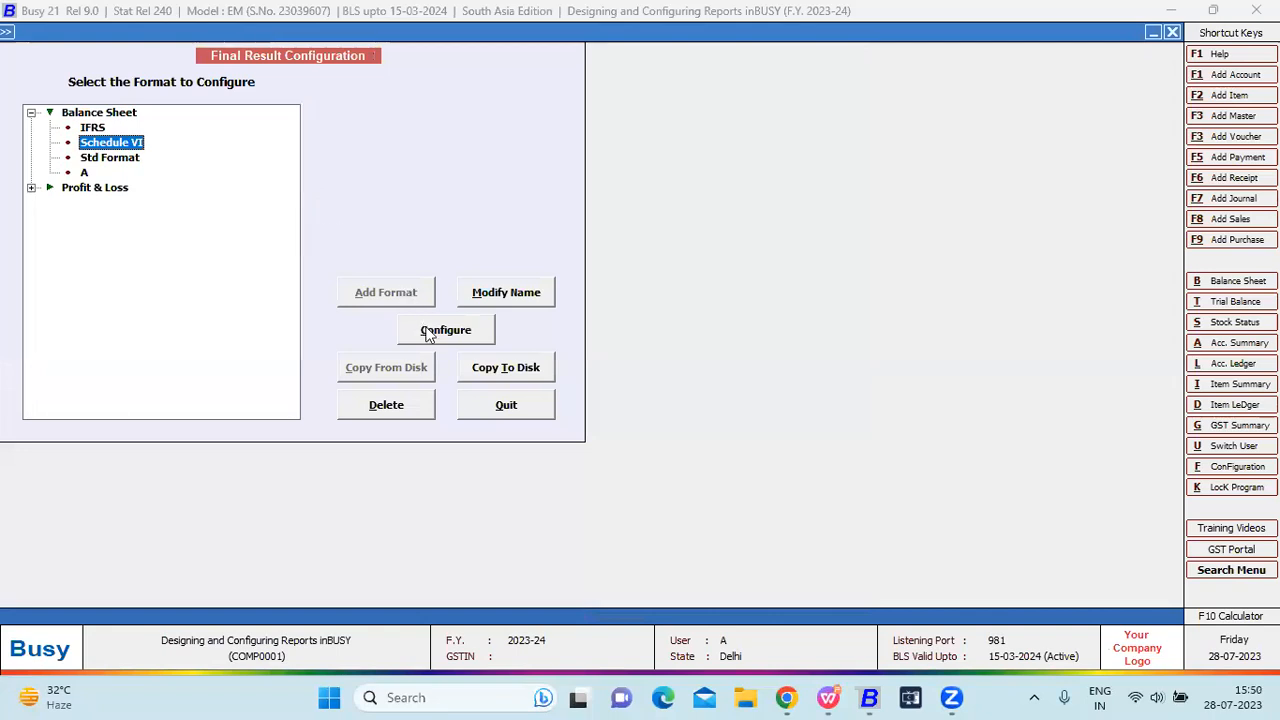
left_click(428, 334)
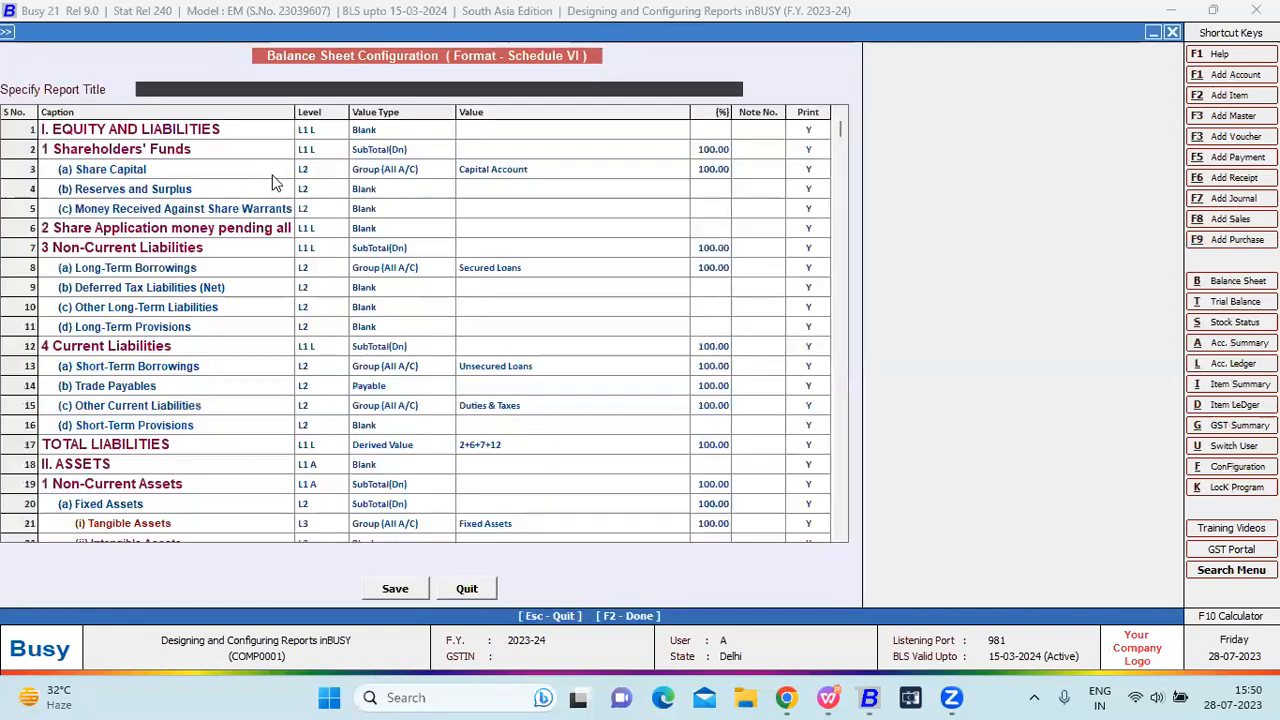
left_click(322, 132)
left_click(323, 270)
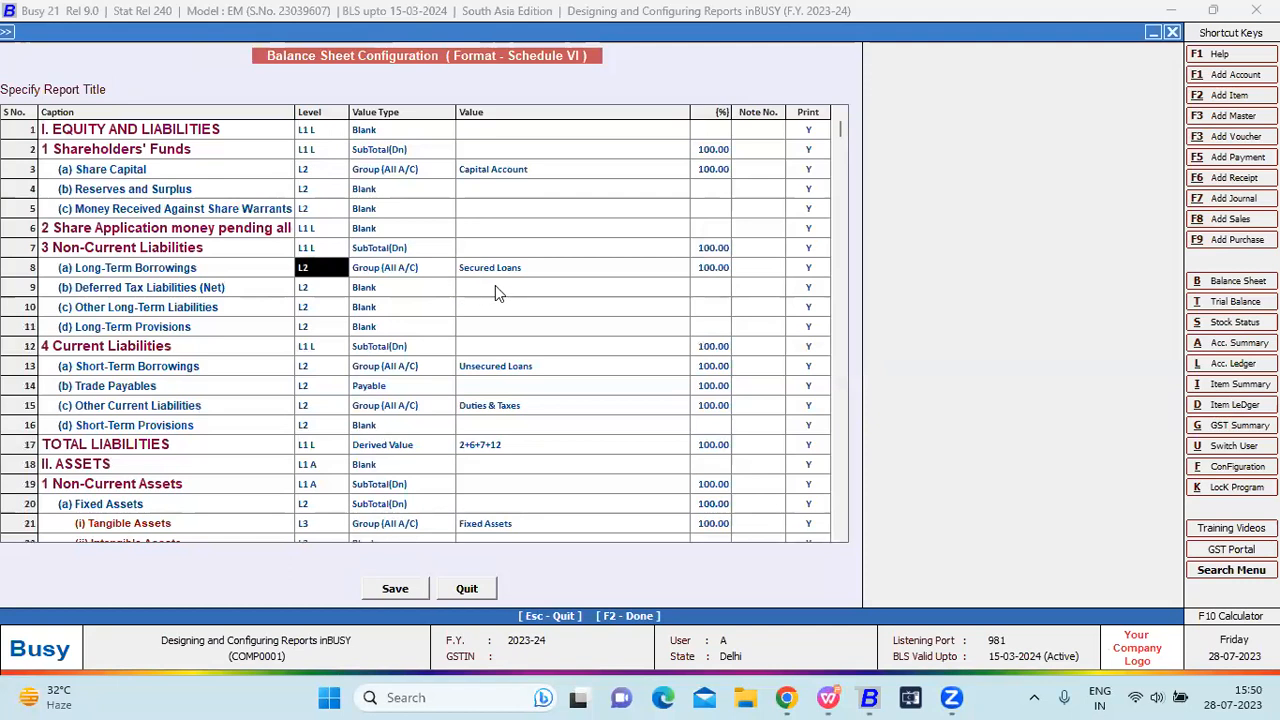
left_click(392, 272)
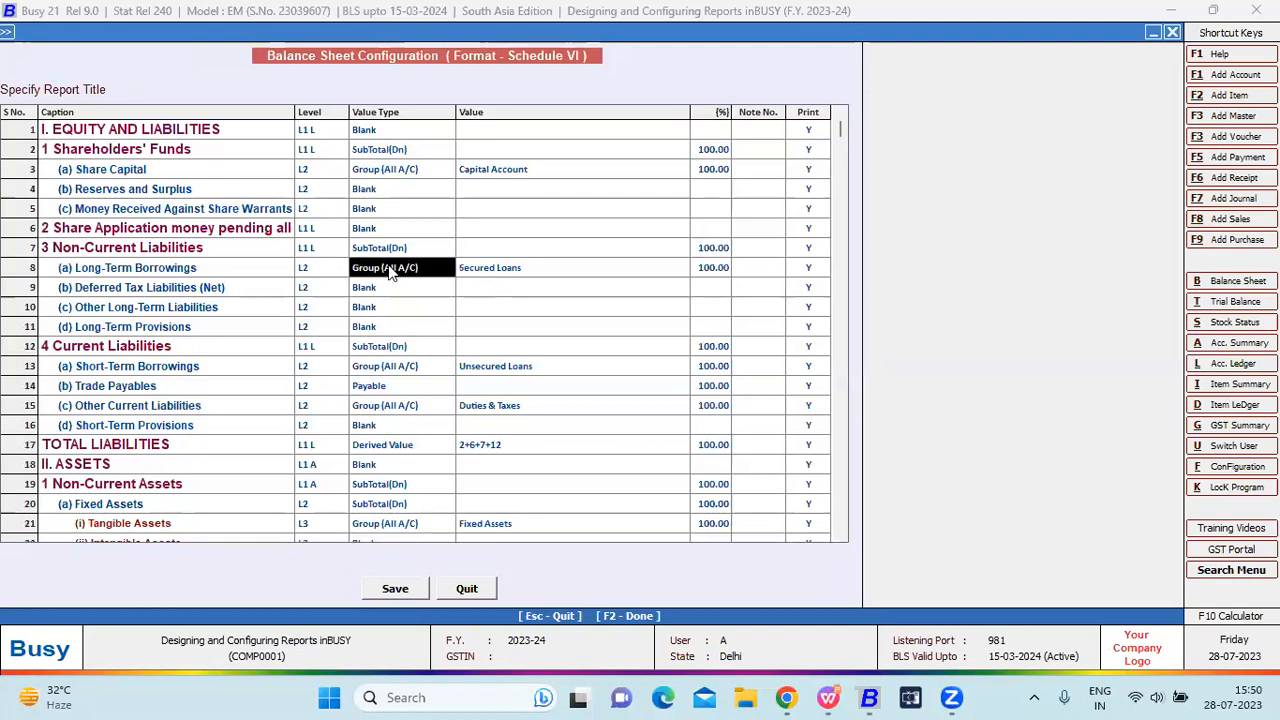
key("Return")
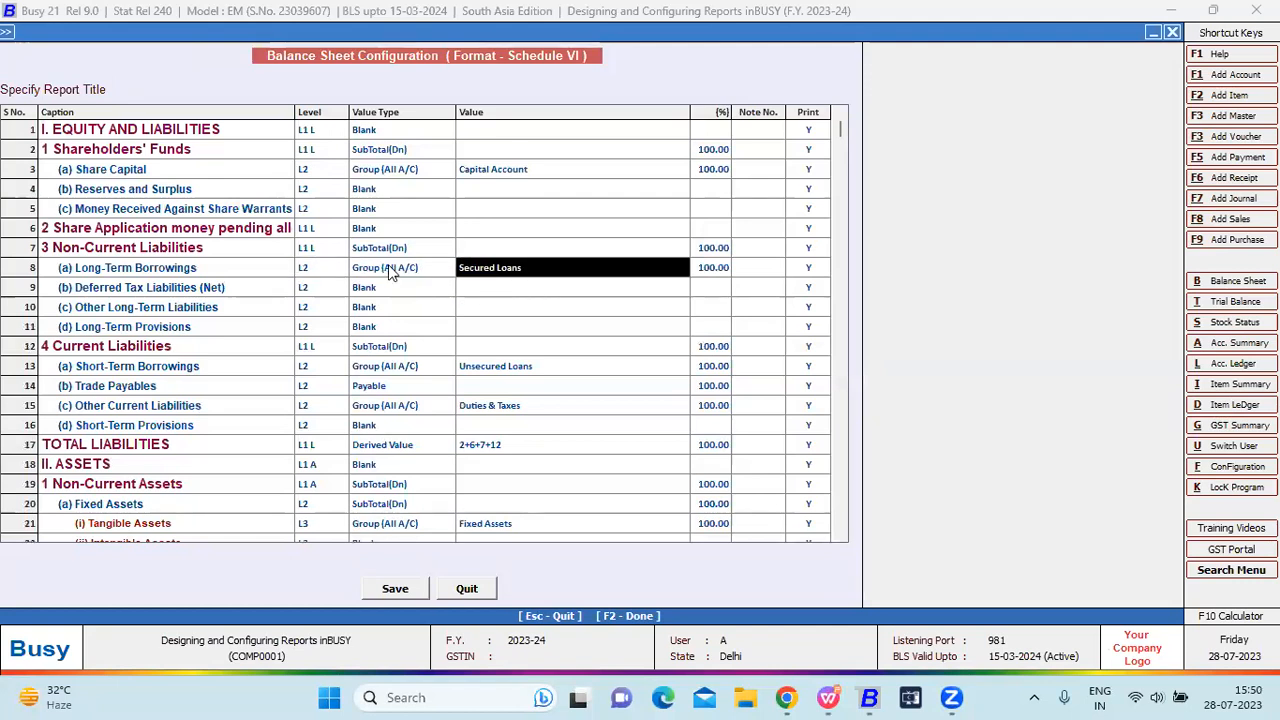
key("Return")
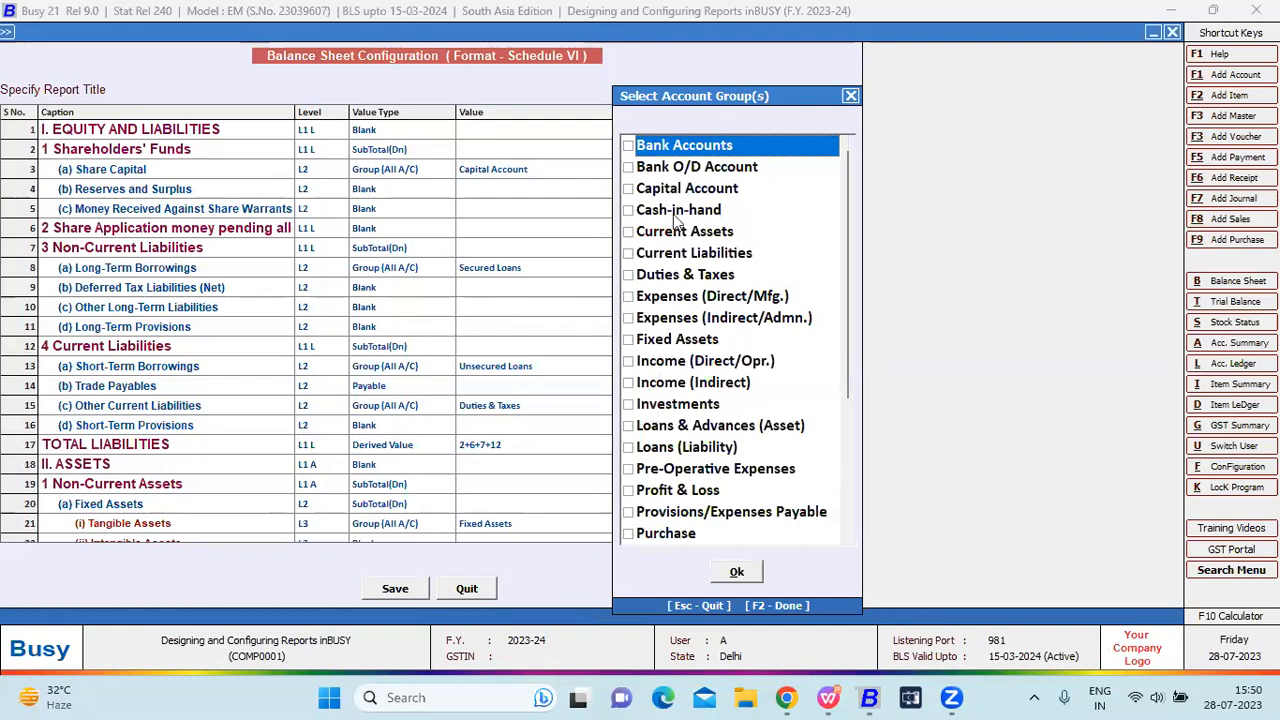
left_click(629, 148)
left_click(628, 167)
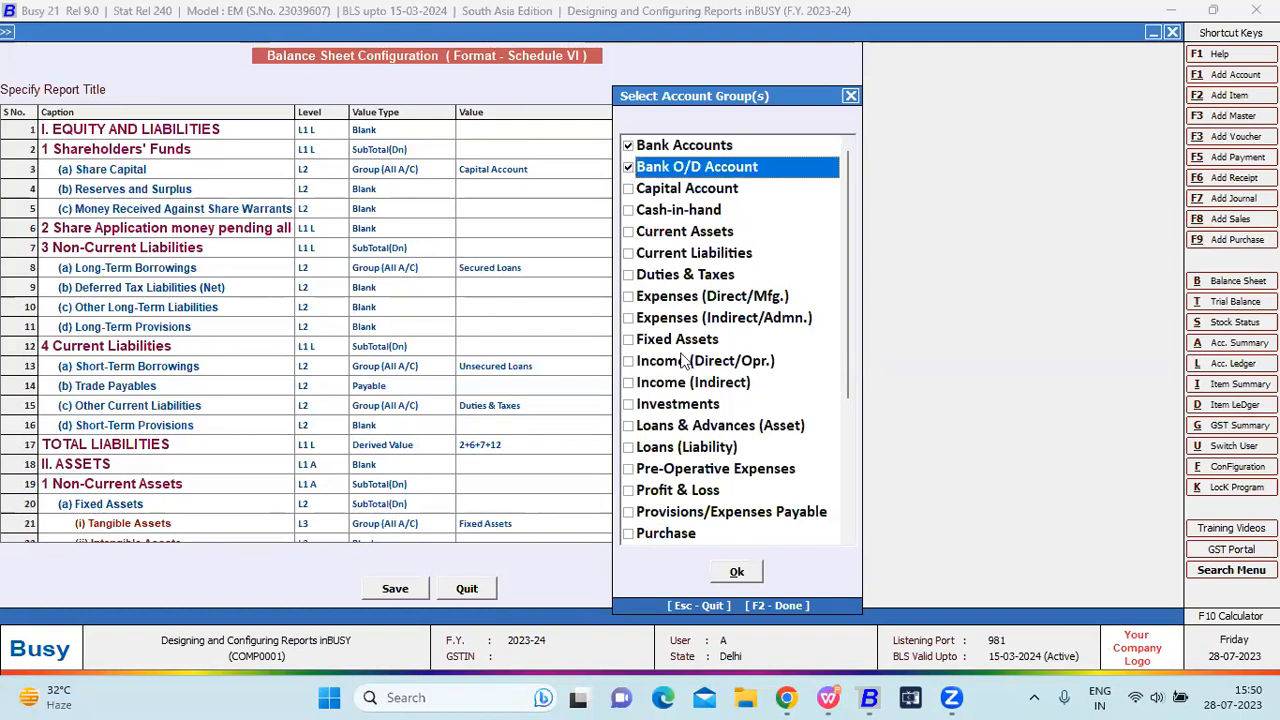
left_click(740, 571)
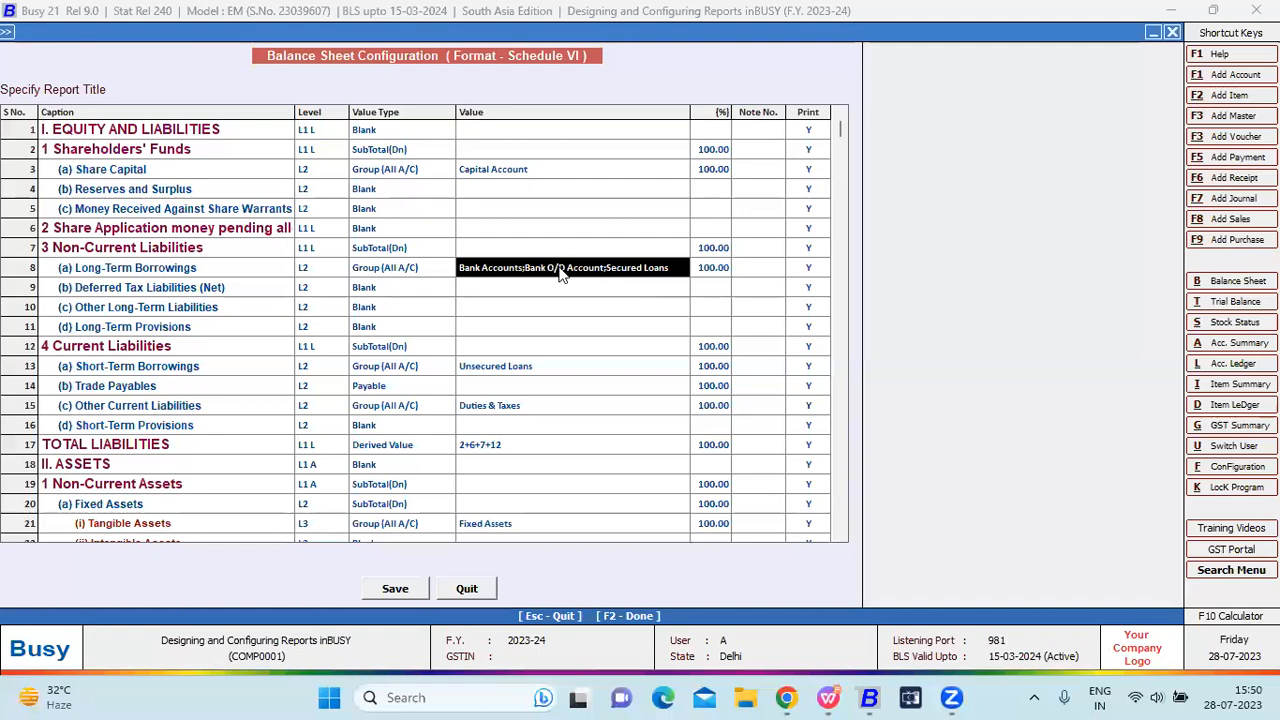
left_click(410, 592)
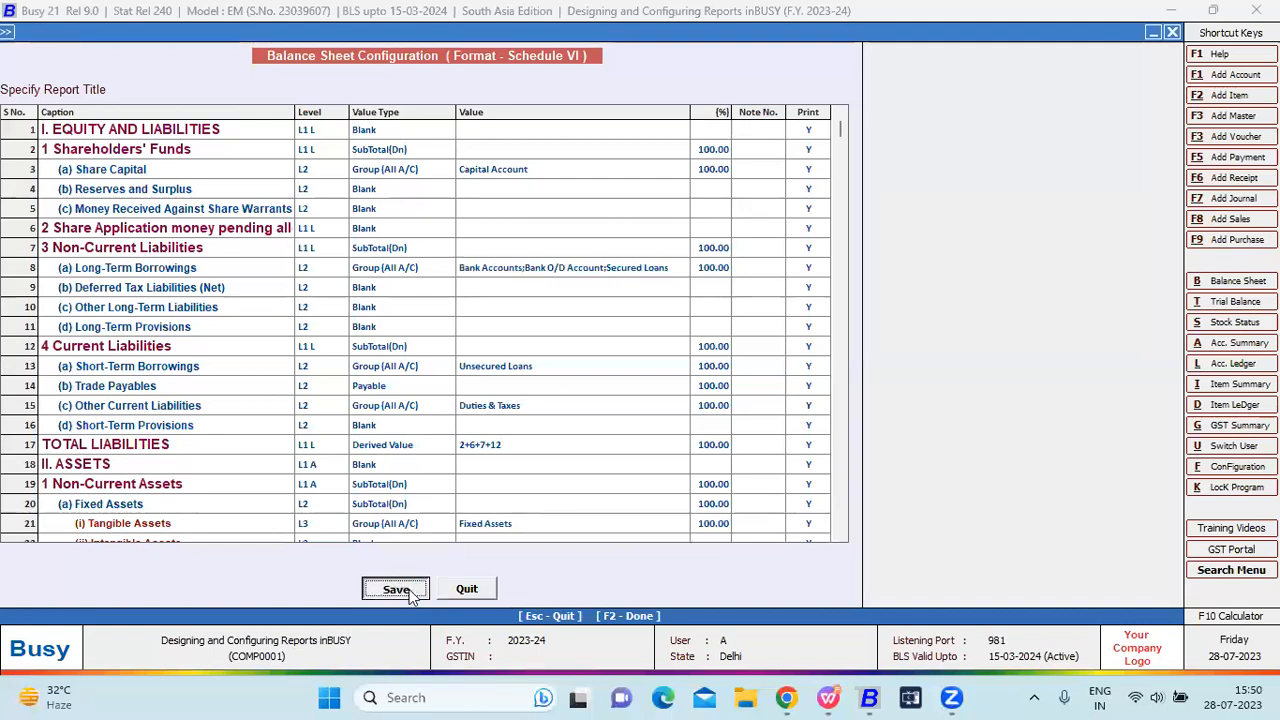
left_click(750, 384)
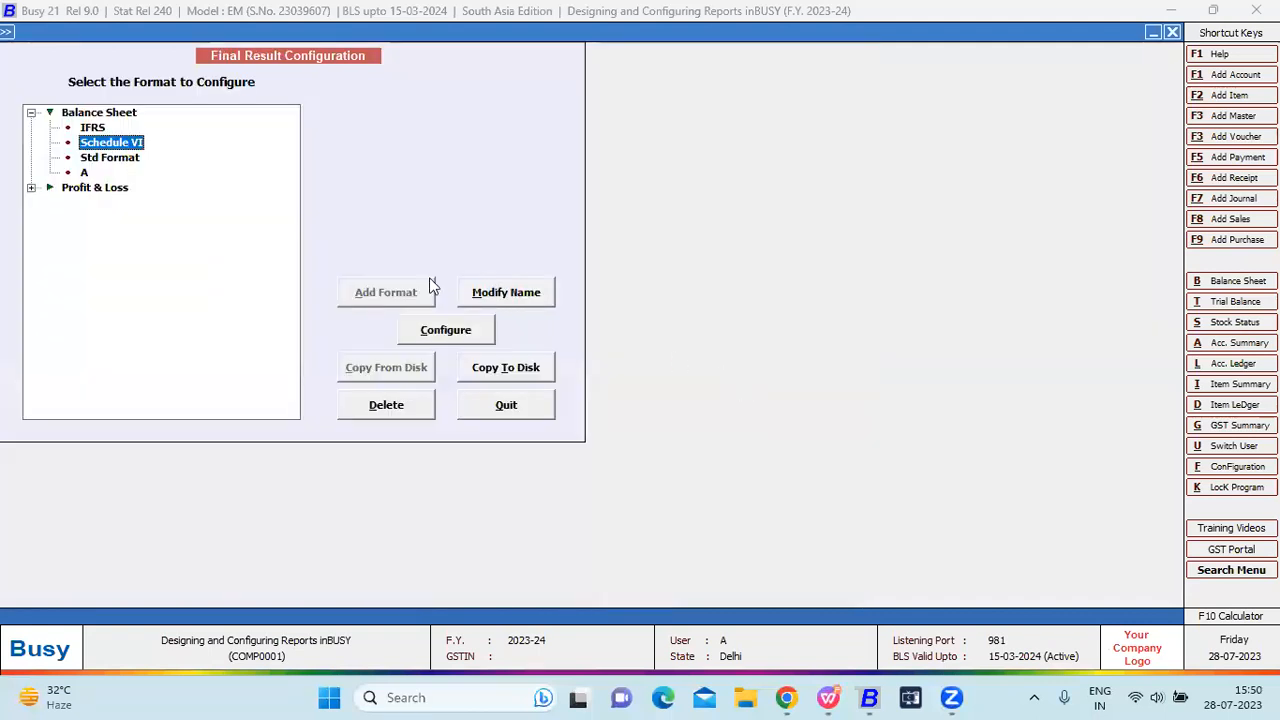
Leave the format configuration screen after moving through the Profit & Loss formats.
key("Up")
key("Down")
key("Down")
key("Down")
key("Down")
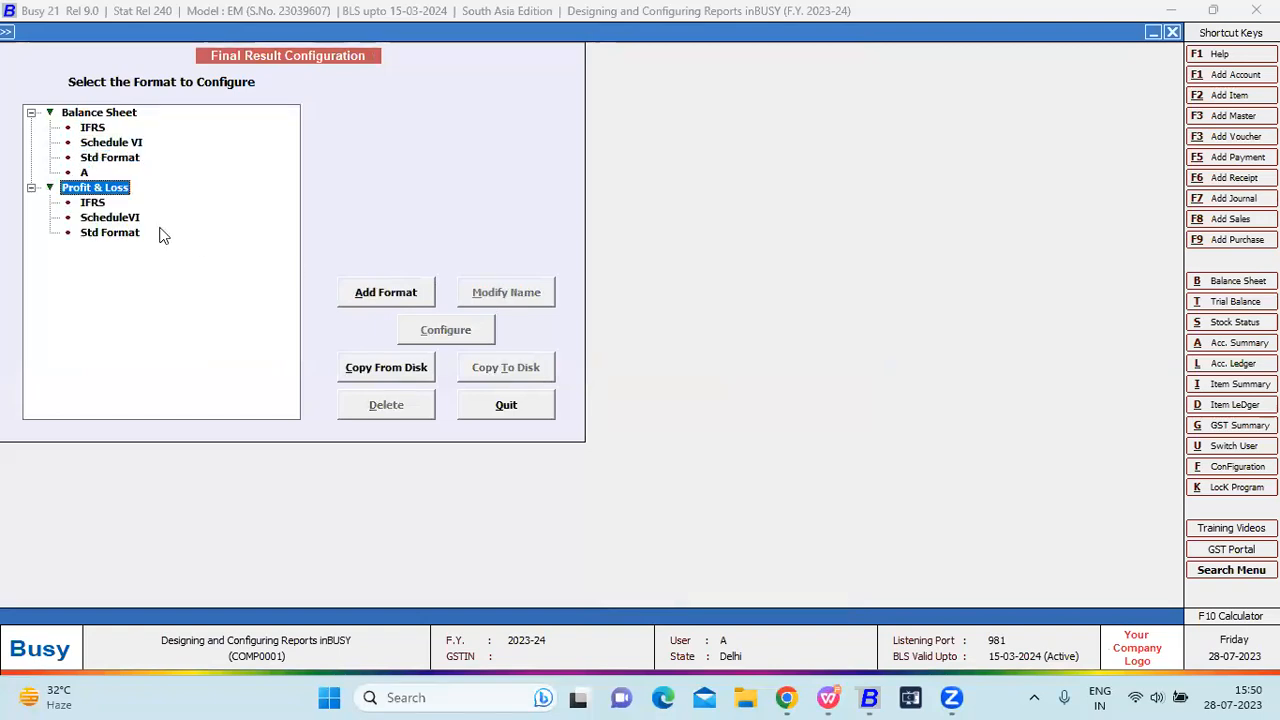
key("Down")
key("Escape")
Open the Display > Final Results > Balance Sheet > Vertical (Configurable) options form.
key("Right")
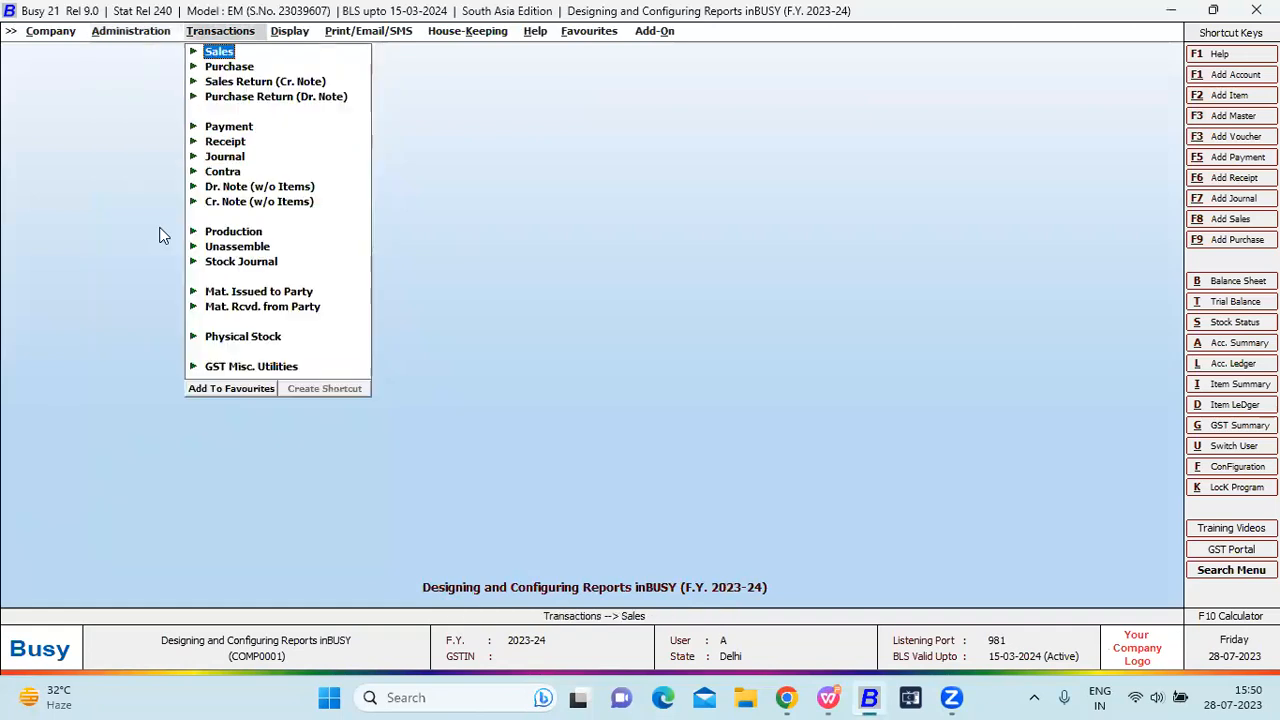
key("Right")
key("Escape")
key("Down")
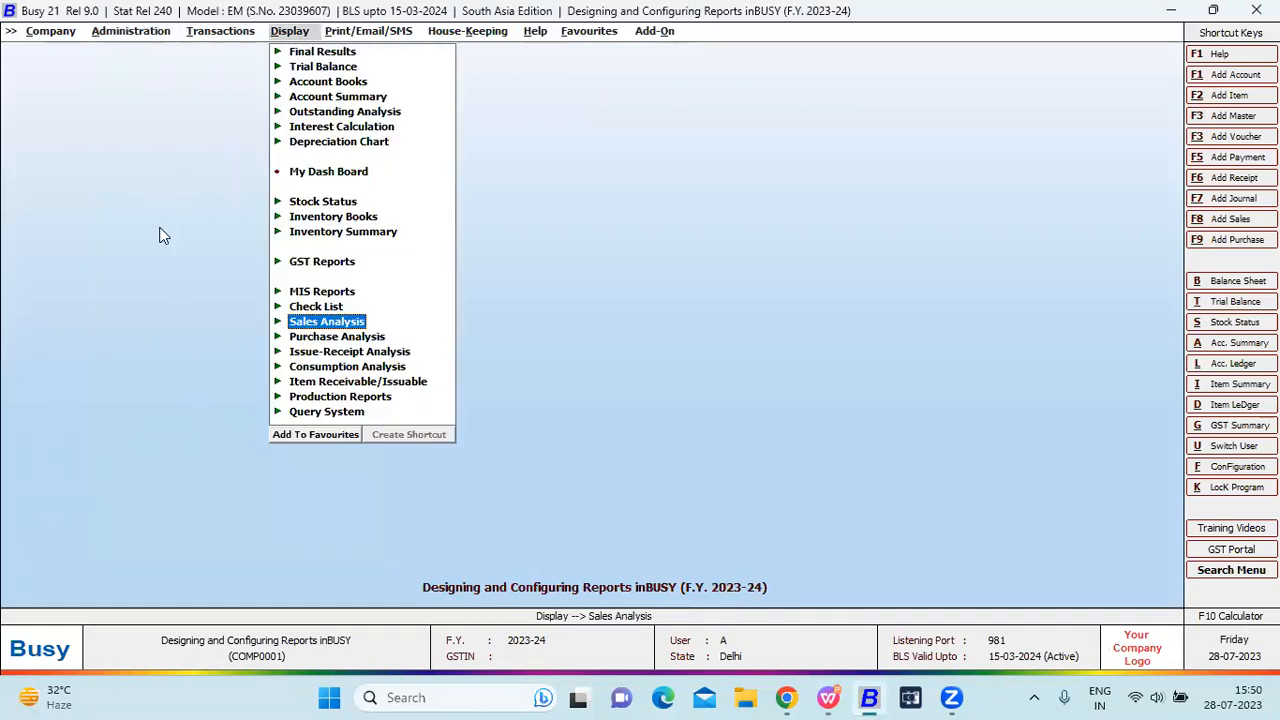
key("Down")
key("Down")
key("Down")
key("Down")
key("Down")
key("Down")
key("Down")
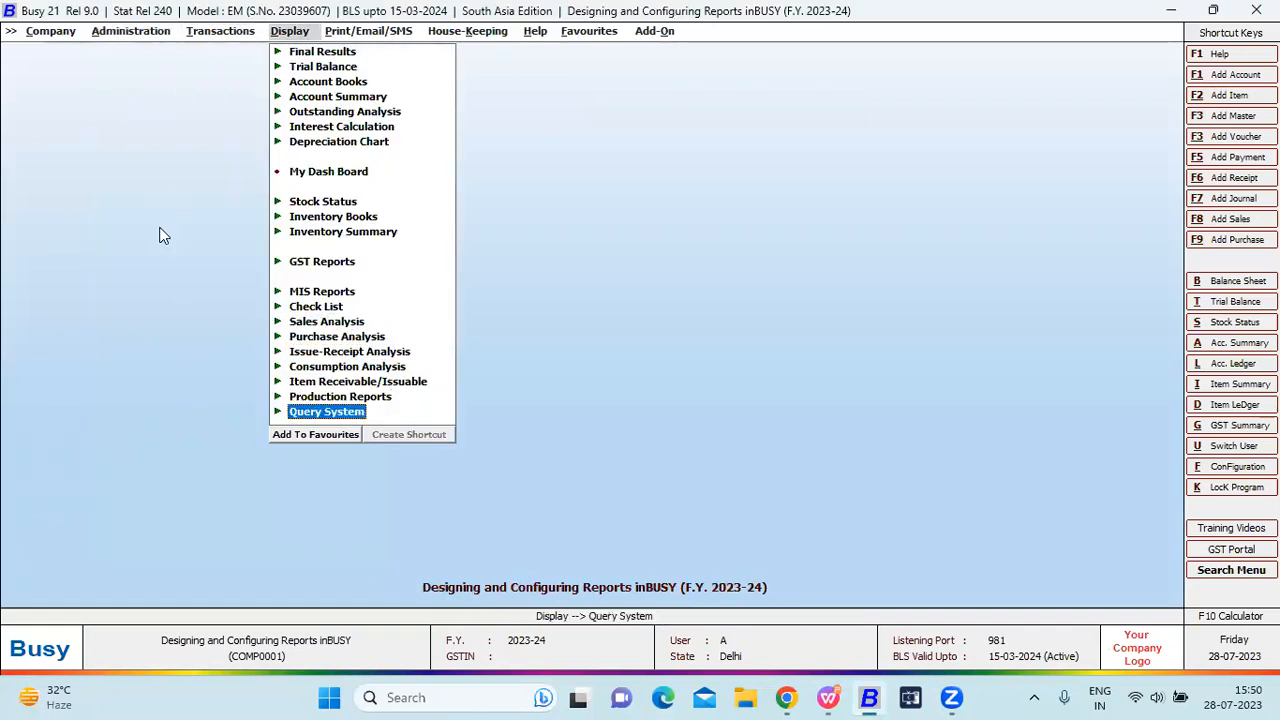
key("Return")
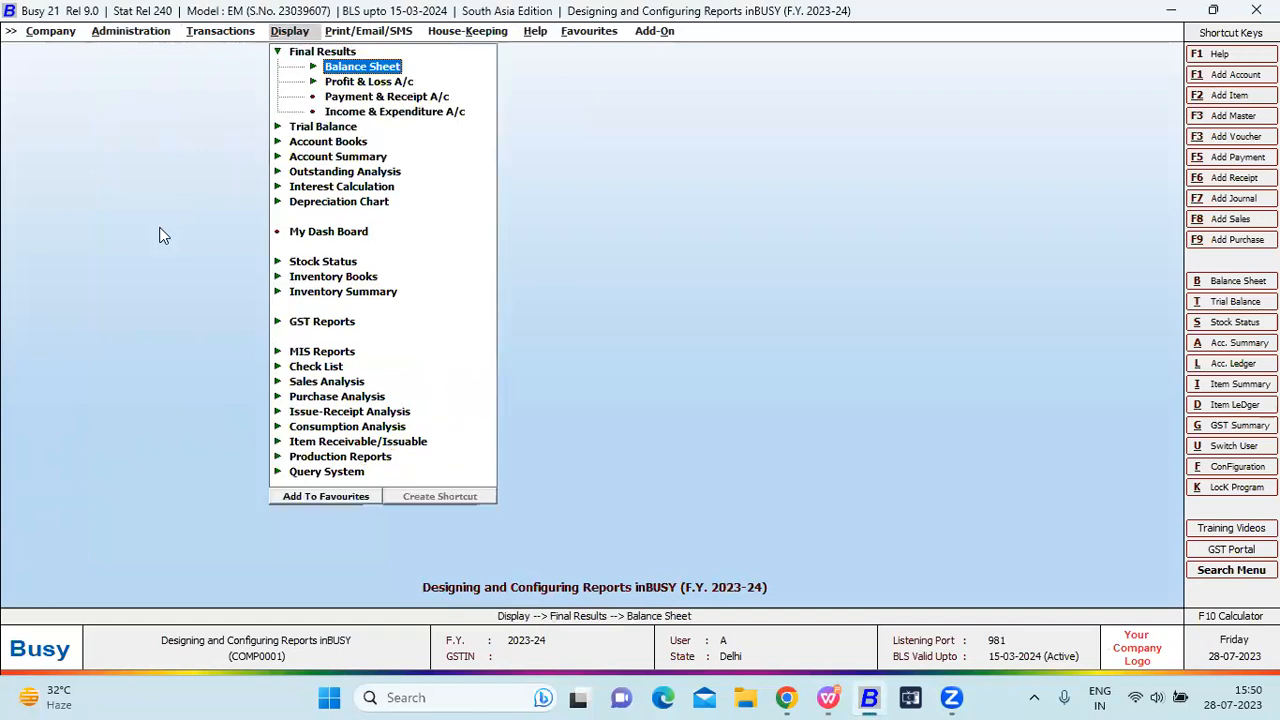
key("Return")
key("Down")
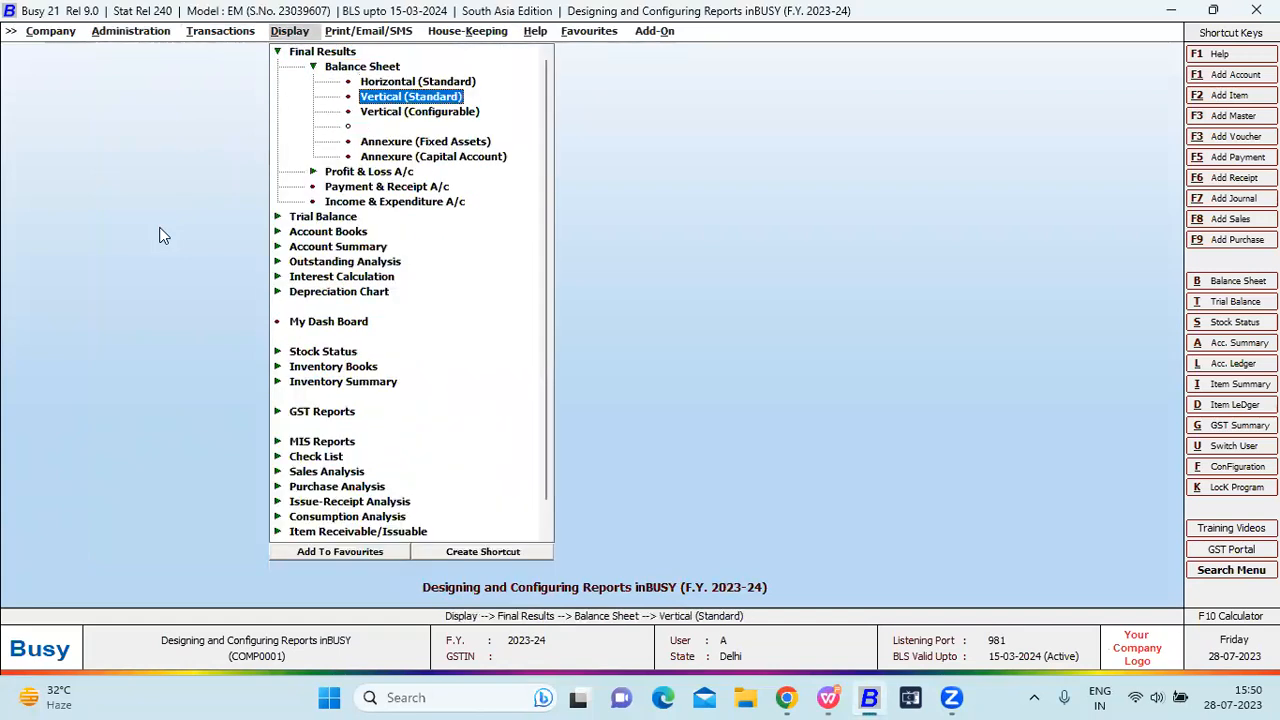
key("Down")
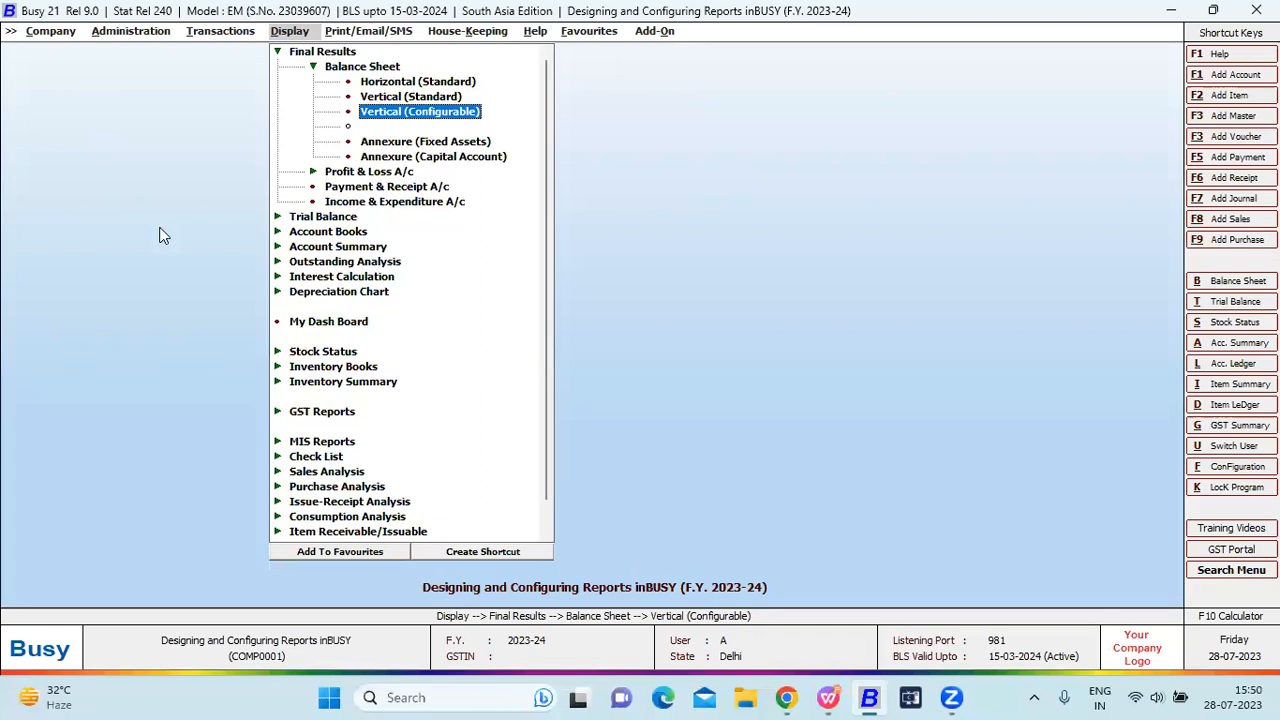
key("Return")
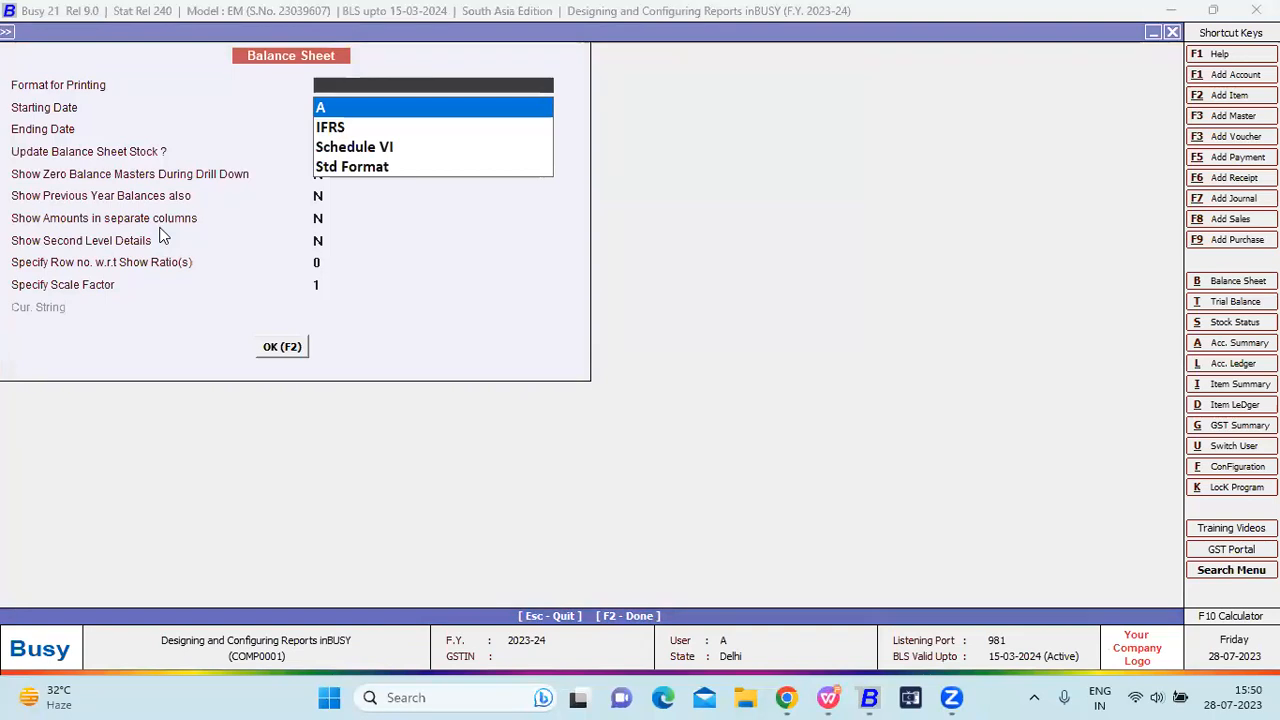
Generate the Balance Sheet in IFRS format with starting date 01-04-2023.
key("Down")
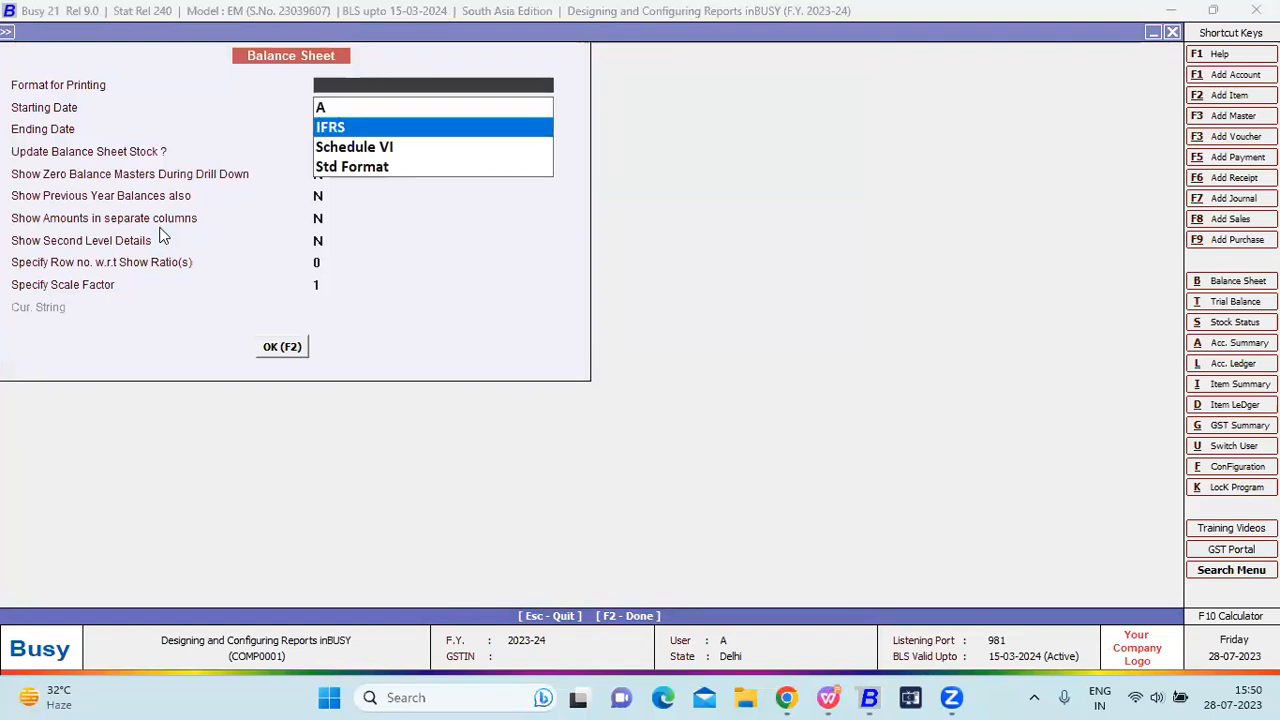
key("Return")
key("Return")
key("Up")
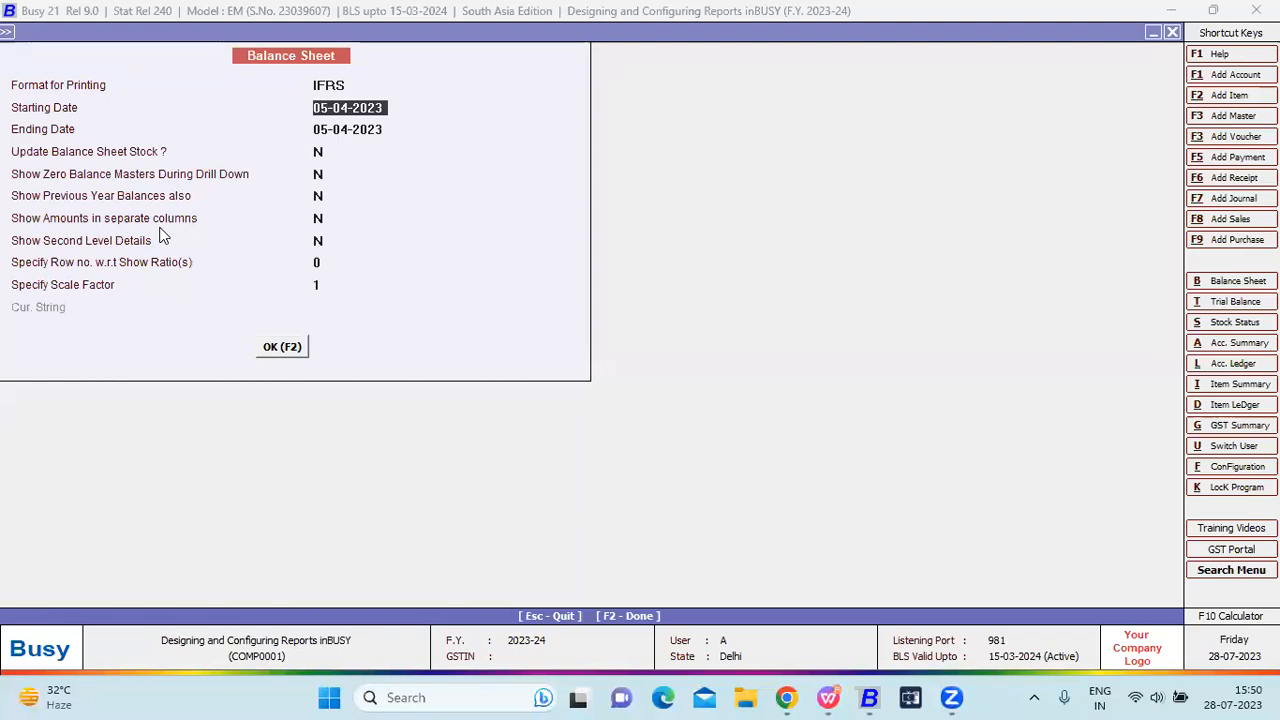
type("01")
key("Return")
key("Return")
key("Return")
key("Return")
key("Return")
key("Return")
key("Return")
key("Return")
key("Return")
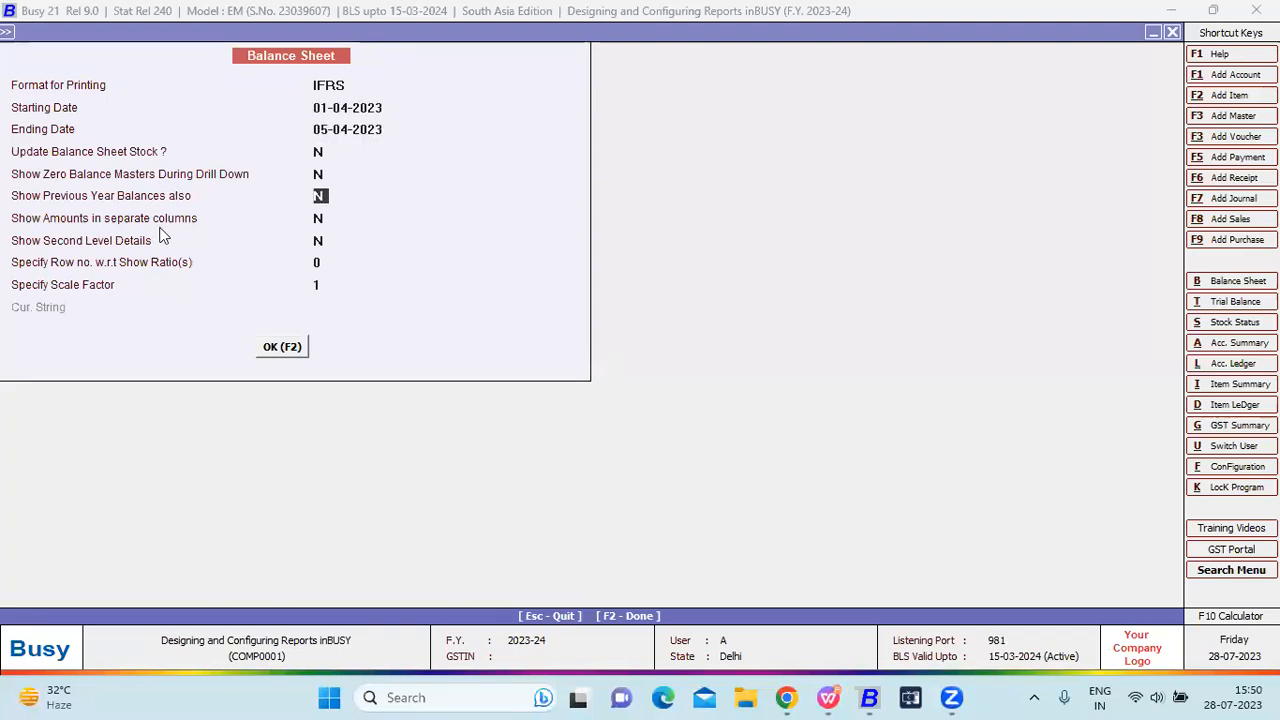
key("F2")
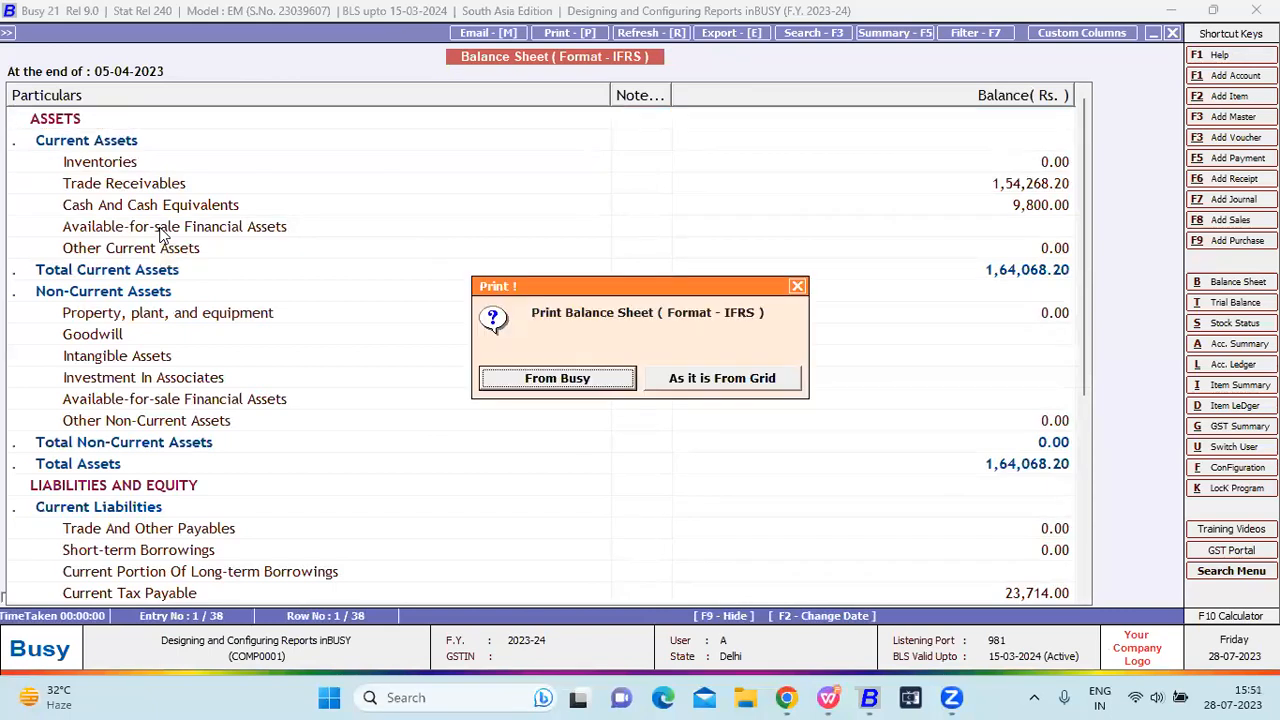
Print-preview the IFRS Balance Sheet without annexures, scroll through it, and close the preview.
key("Return")
key("Escape")
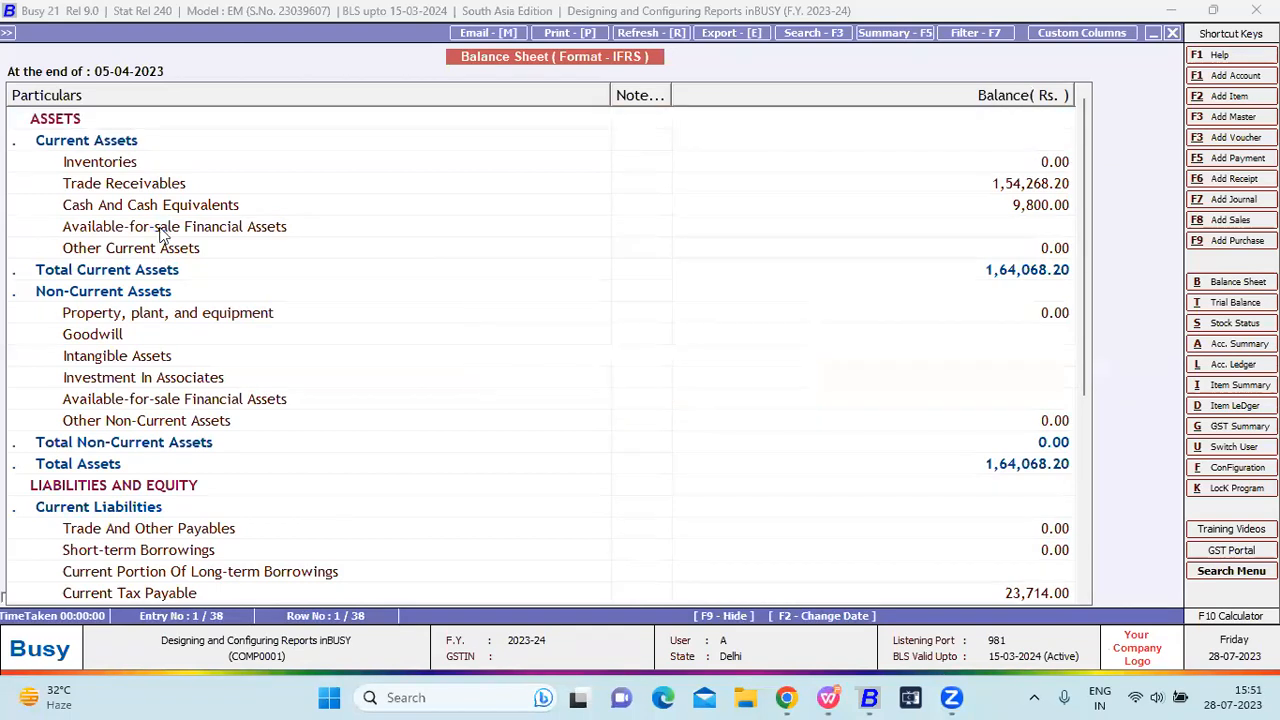
key("alt+p")
left_click(190, 325)
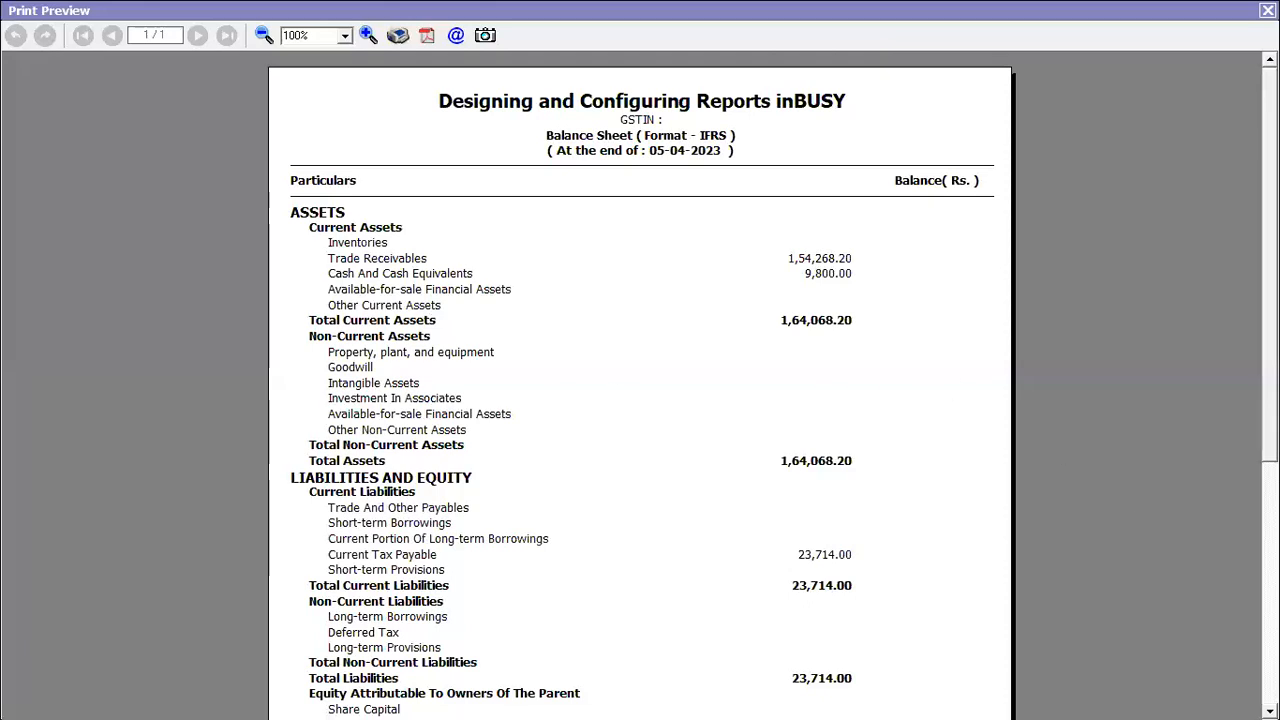
scroll(640, 380, "down", 5)
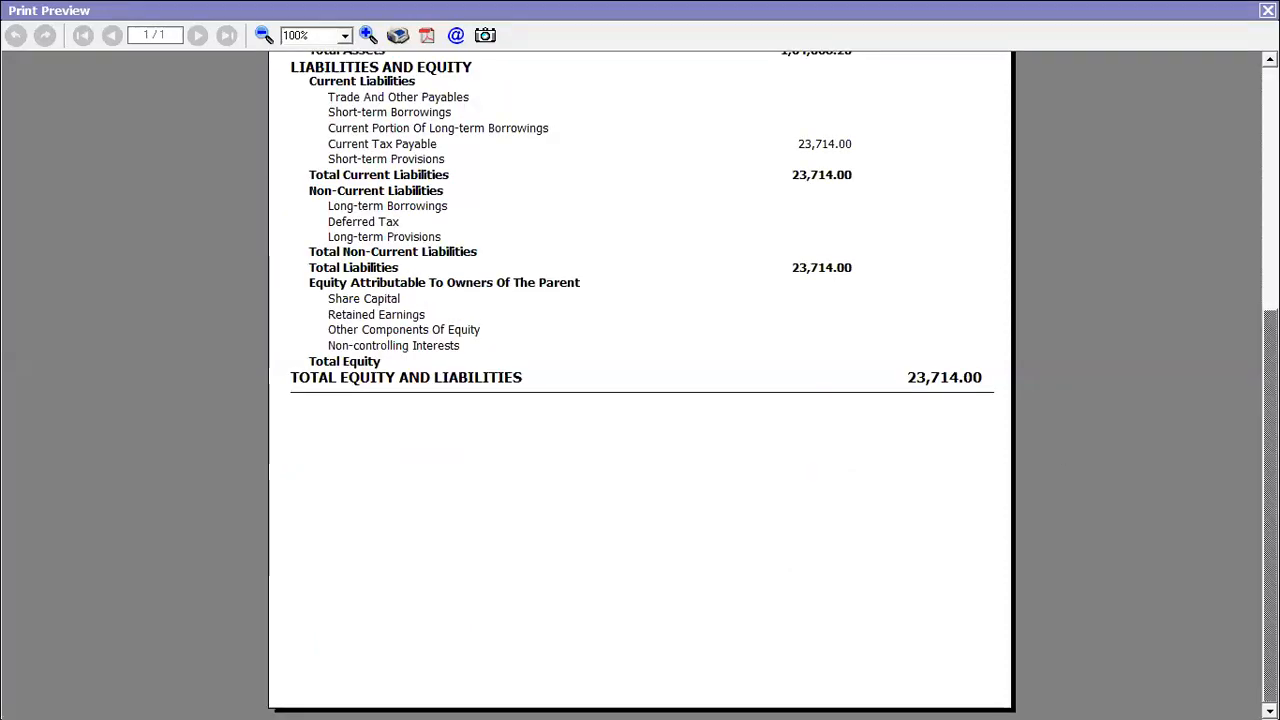
key("Escape")
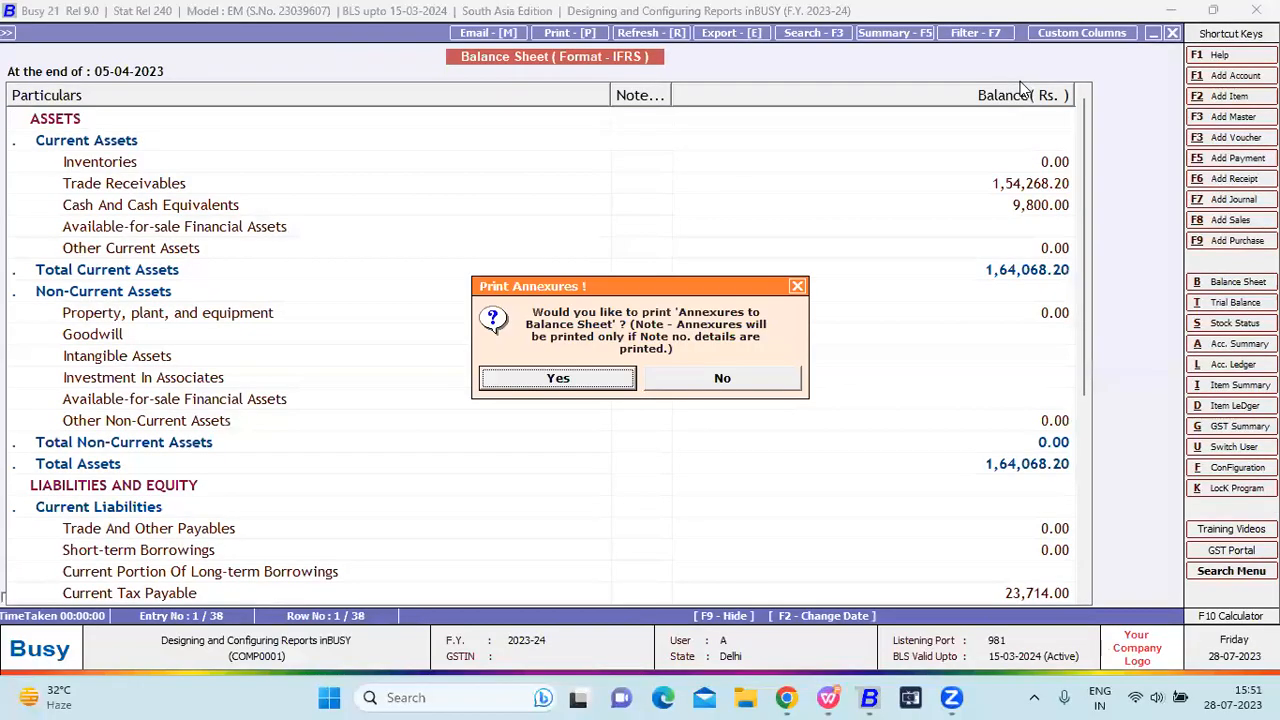
Return to the options form and generate the Balance Sheet in Schedule VI format.
key("n")
key("Escape")
key("Escape")
key("Down")
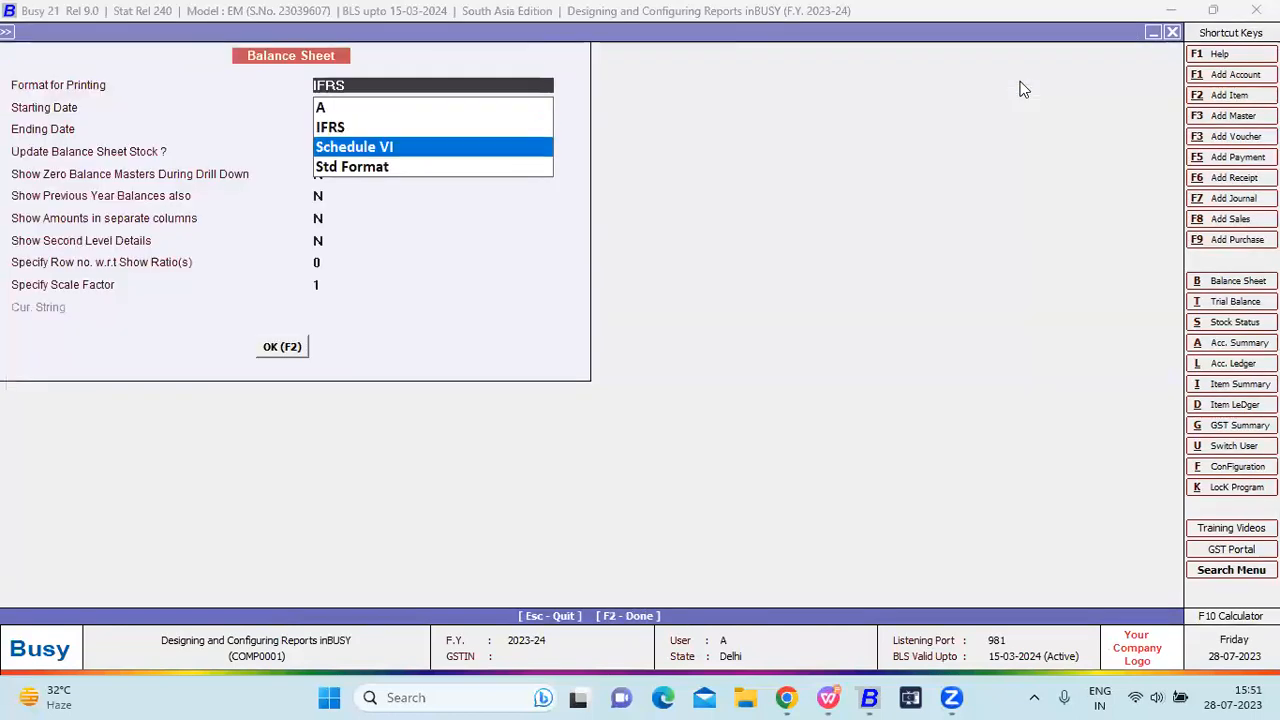
key("Return")
key("F2")
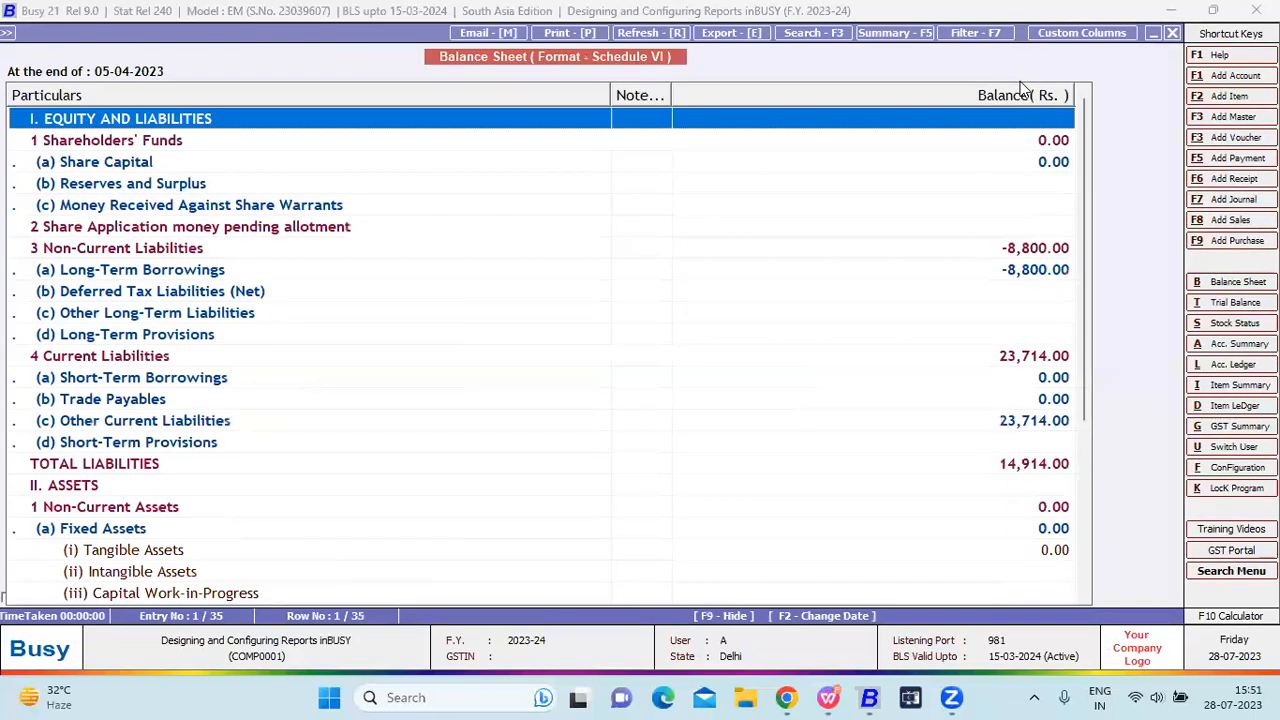
Print-preview the Schedule VI Balance Sheet, showing total assets 1,64,068.20, then close it.
key("p")
key("Return")
key("Return")
key("p")
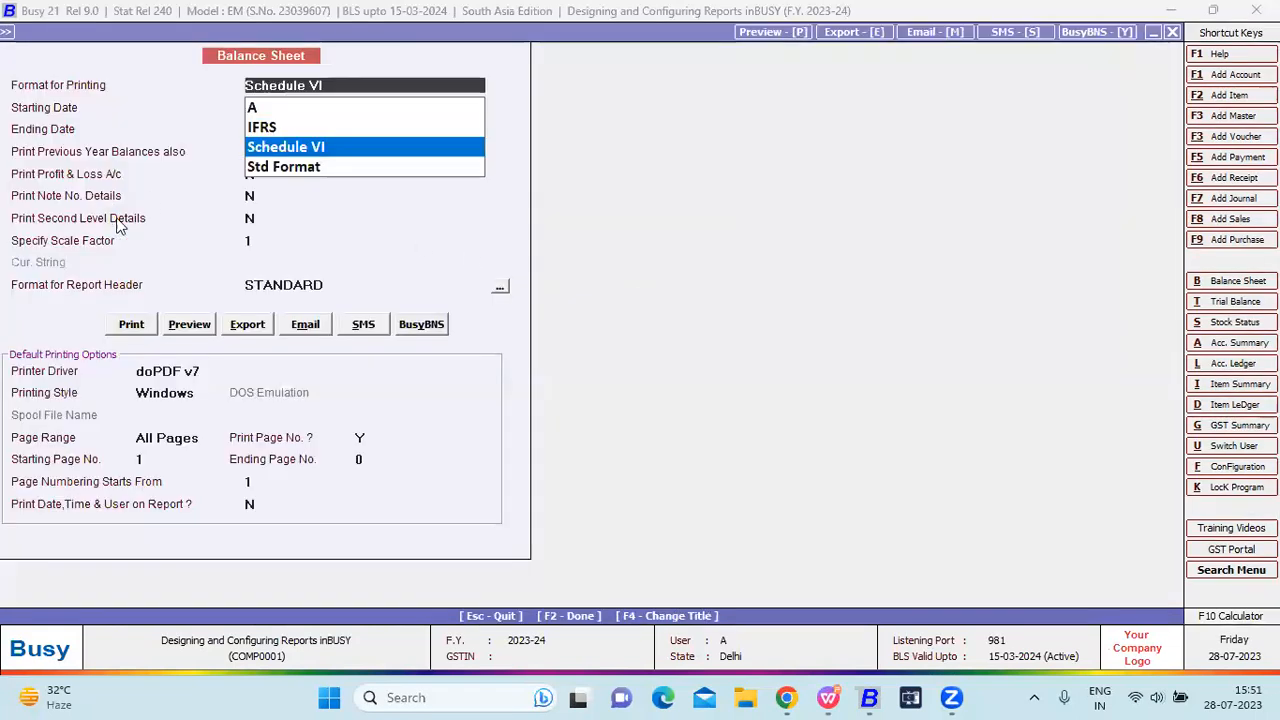
left_click(188, 323)
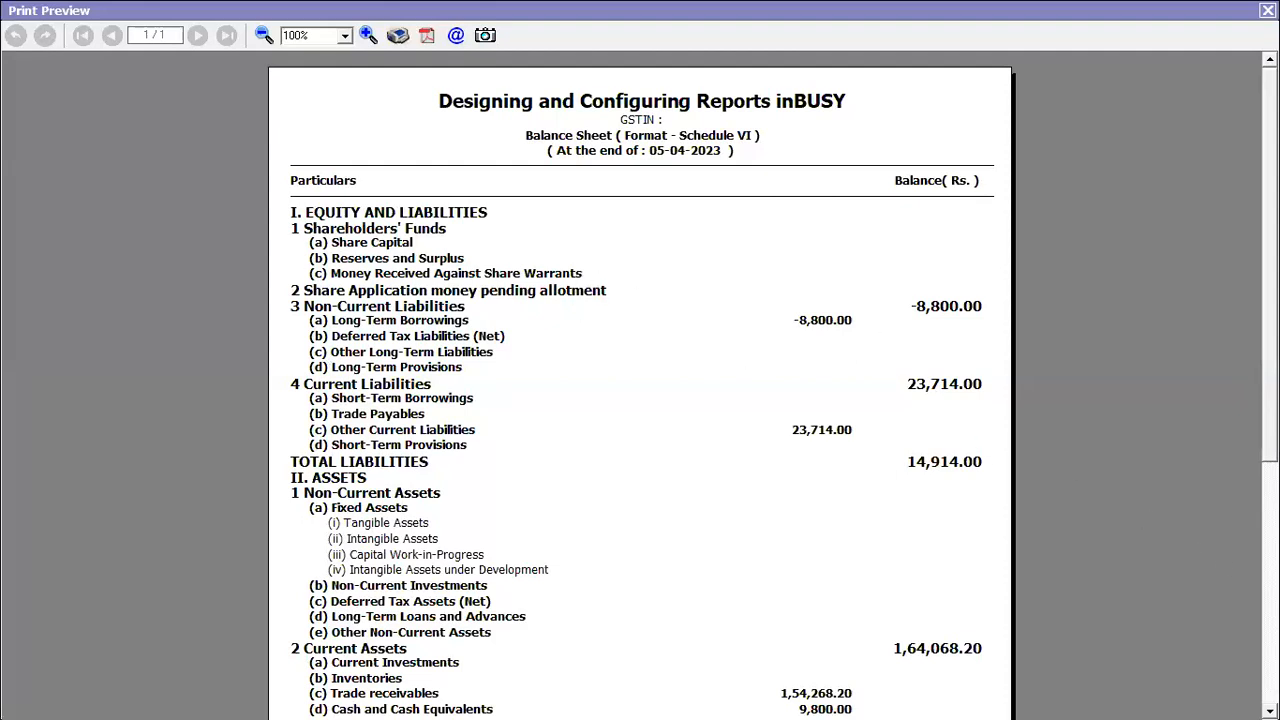
scroll(640, 380, "down", 5)
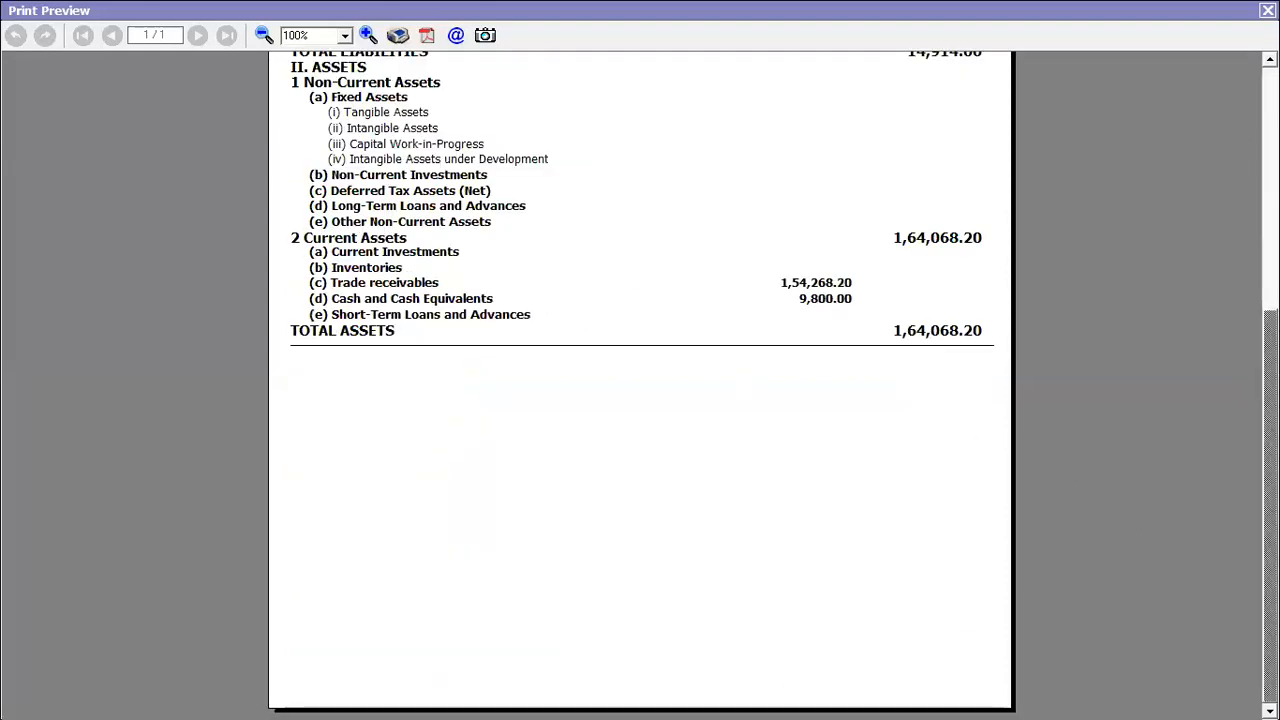
left_click(1268, 10)
Generate the Balance Sheet in Std Format.
key("Escape")
key("Escape")
key("Down")
key("Return")
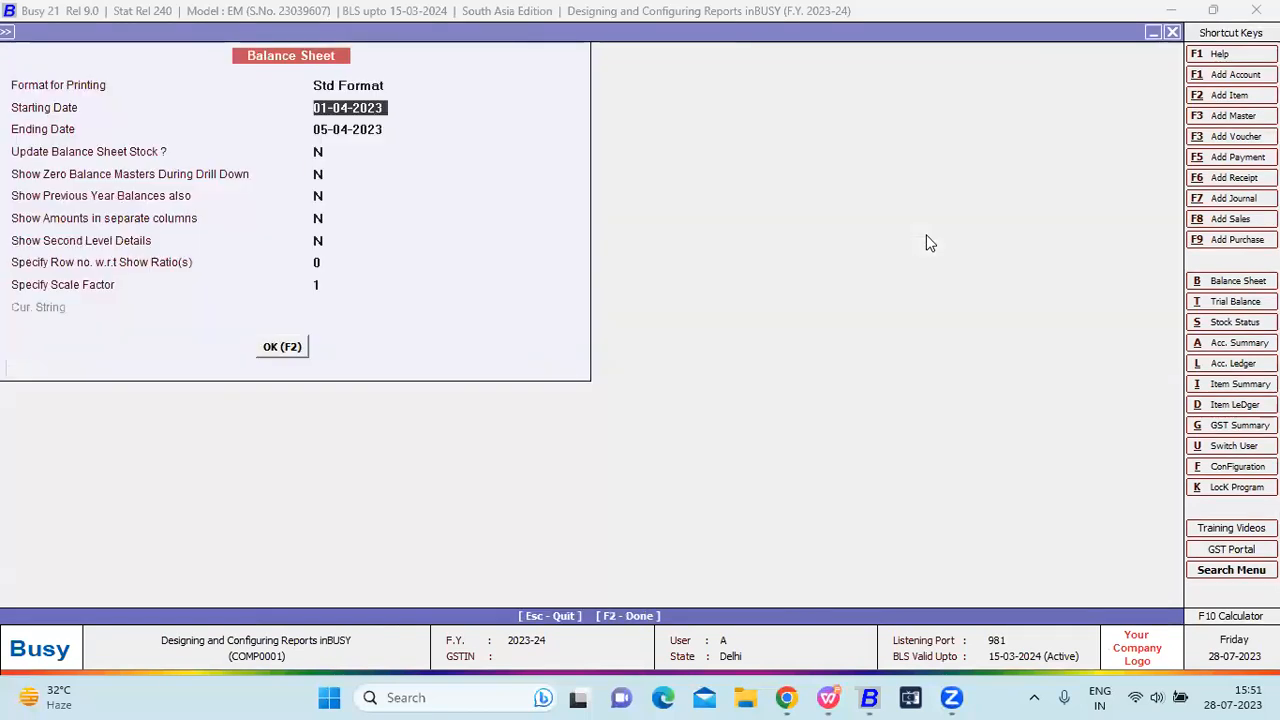
key("F2")
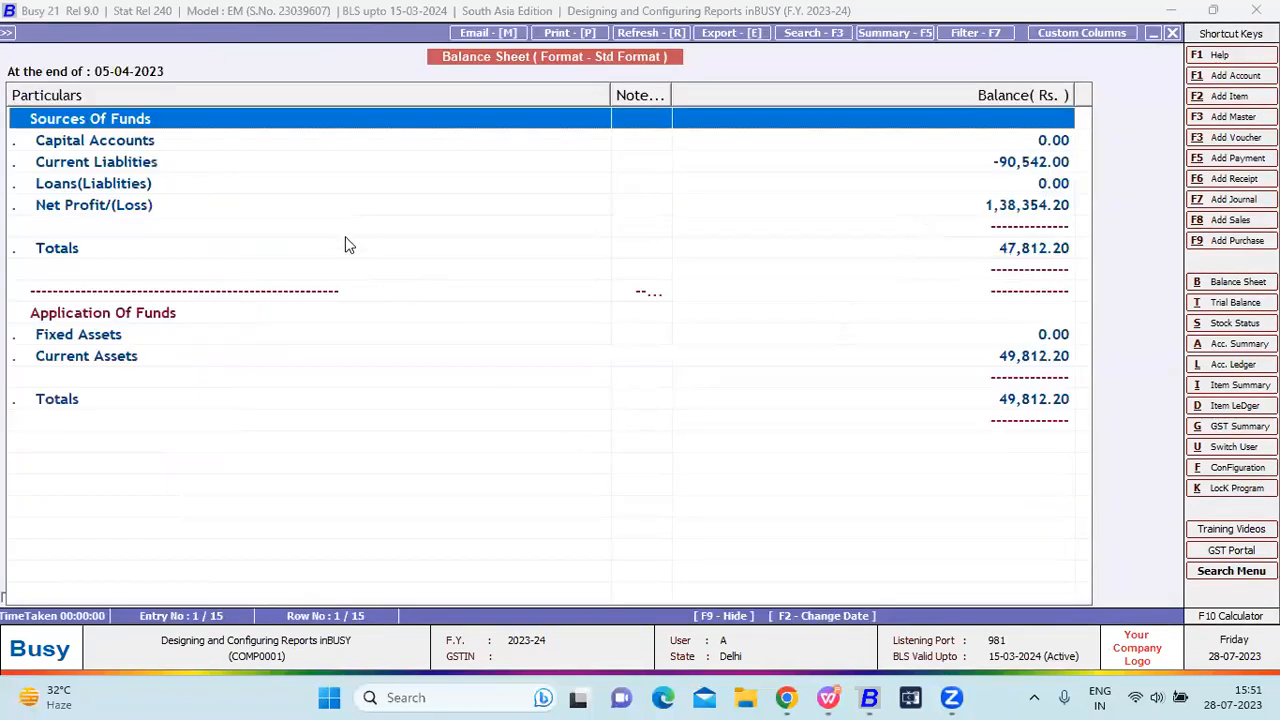
Drill into the Current Liabilities, Loans and Net Profit breakdowns and return to the Balance Sheet.
key("Down")
key("Down")
key("Return")
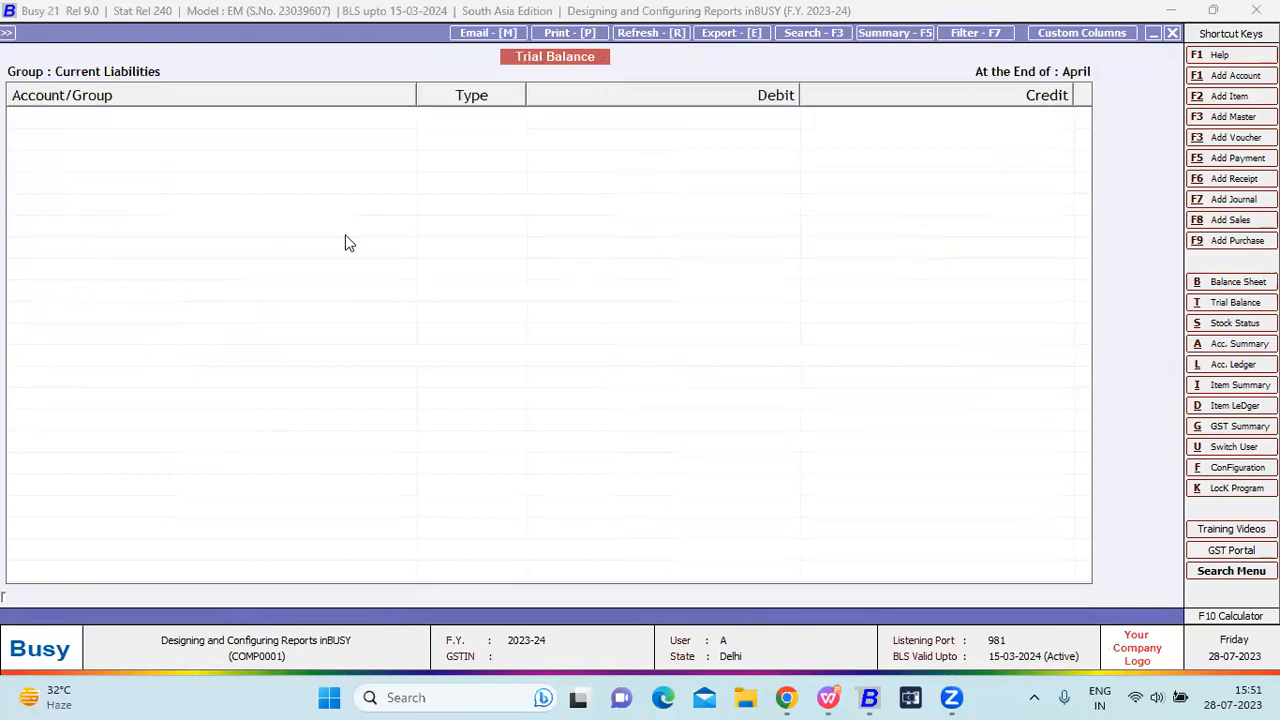
key("Escape")
key("Down")
key("Return")
key("Escape")
key("Down")
key("Return")
key("Escape")
key("Return")
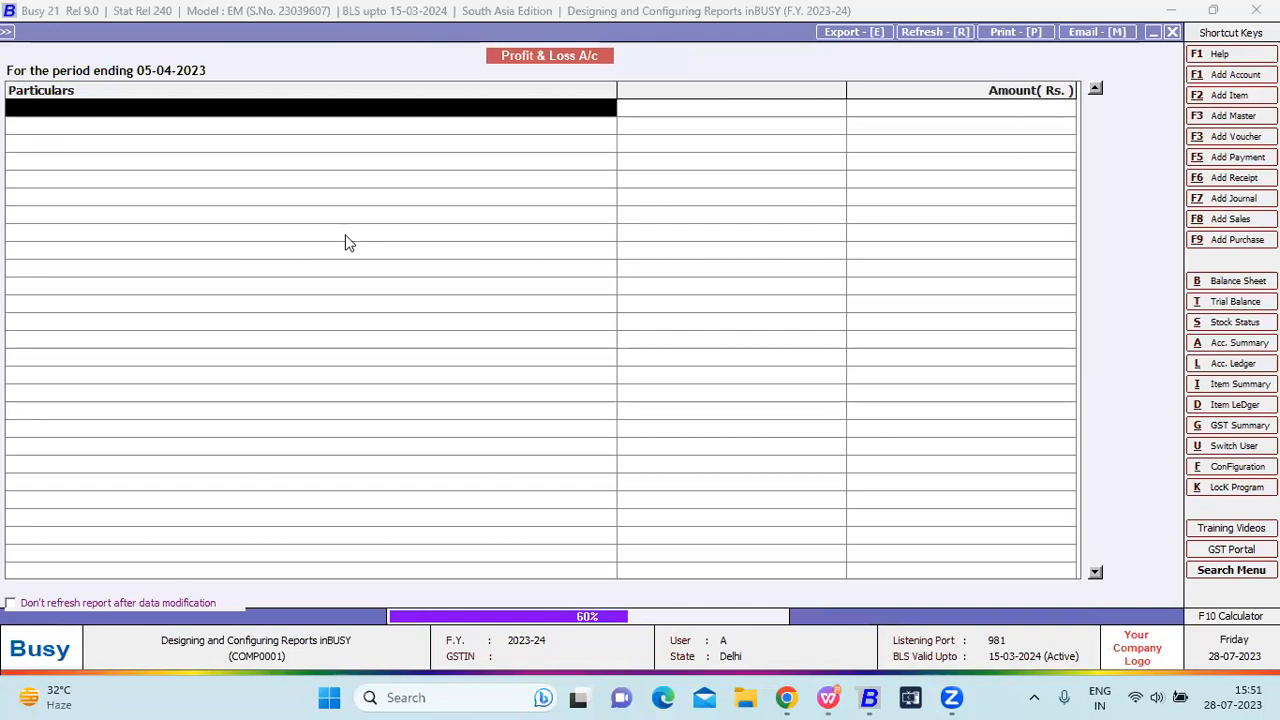
key("Escape")
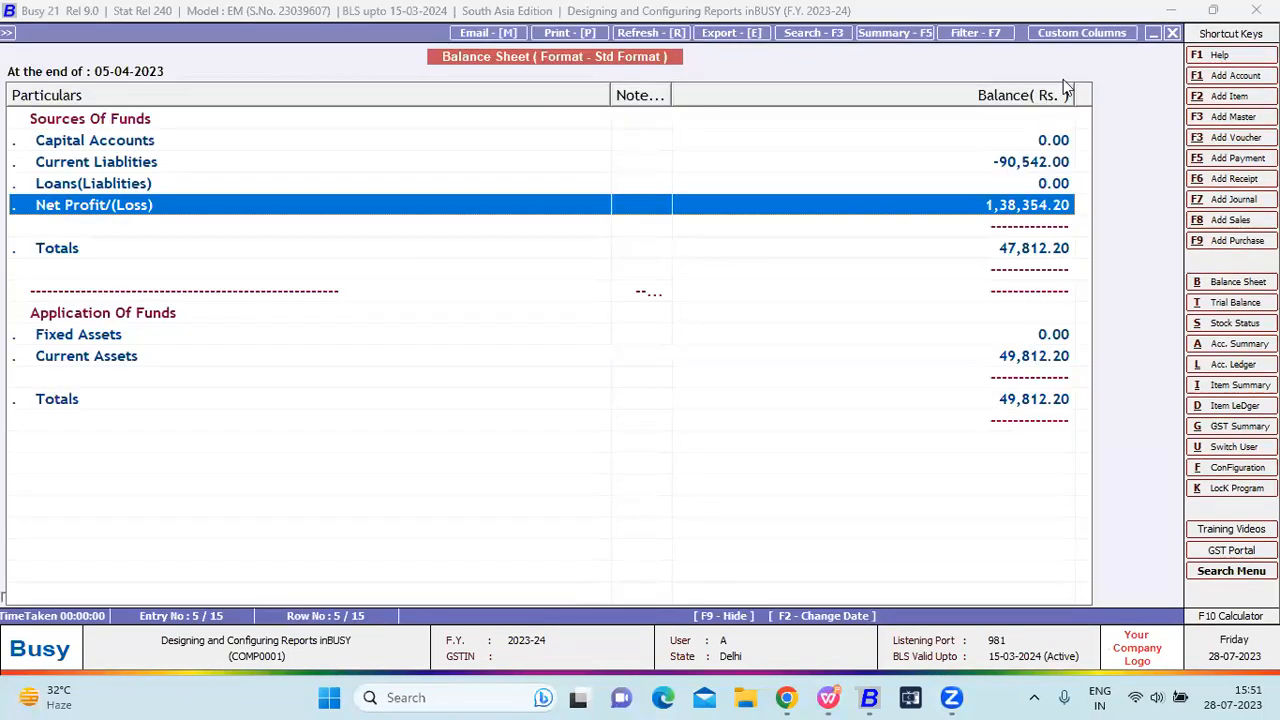
Print-preview the Std Format Balance Sheet and return to the Balance Sheet options form.
left_click(1108, 34)
key("Escape")
key("Return")
key("alt+p")
key("Return")
key("Return")
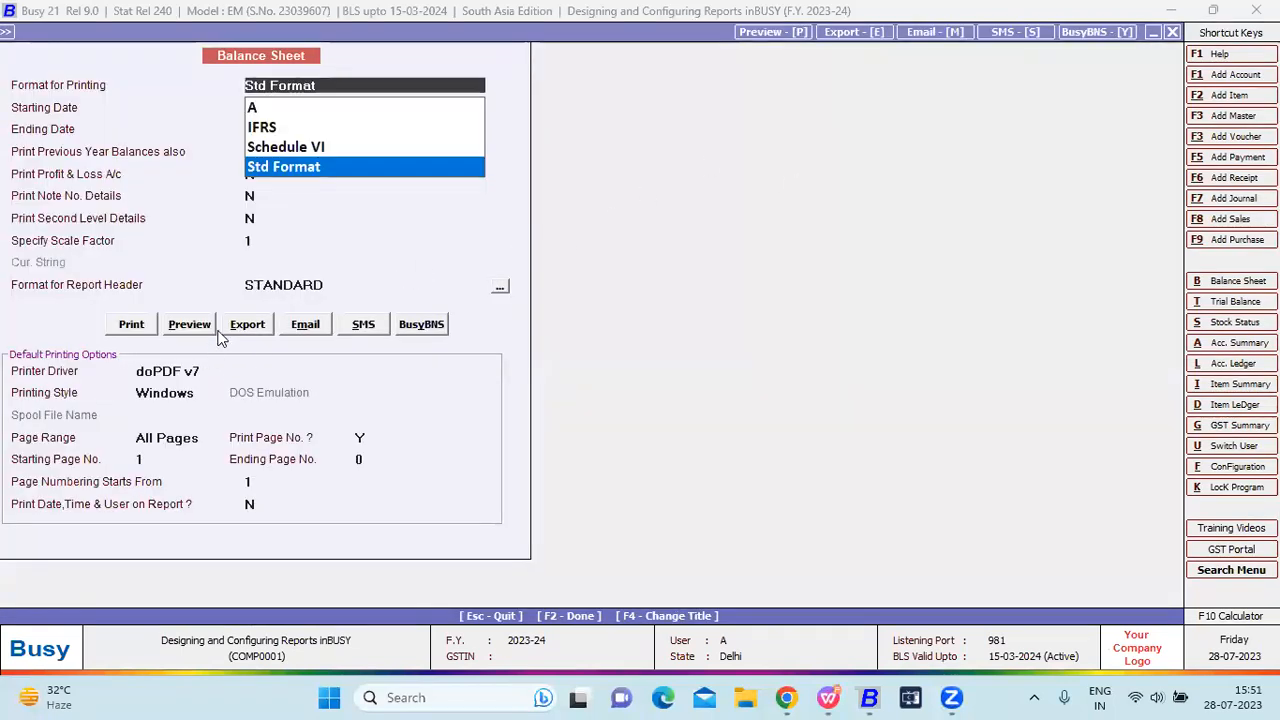
left_click(205, 330)
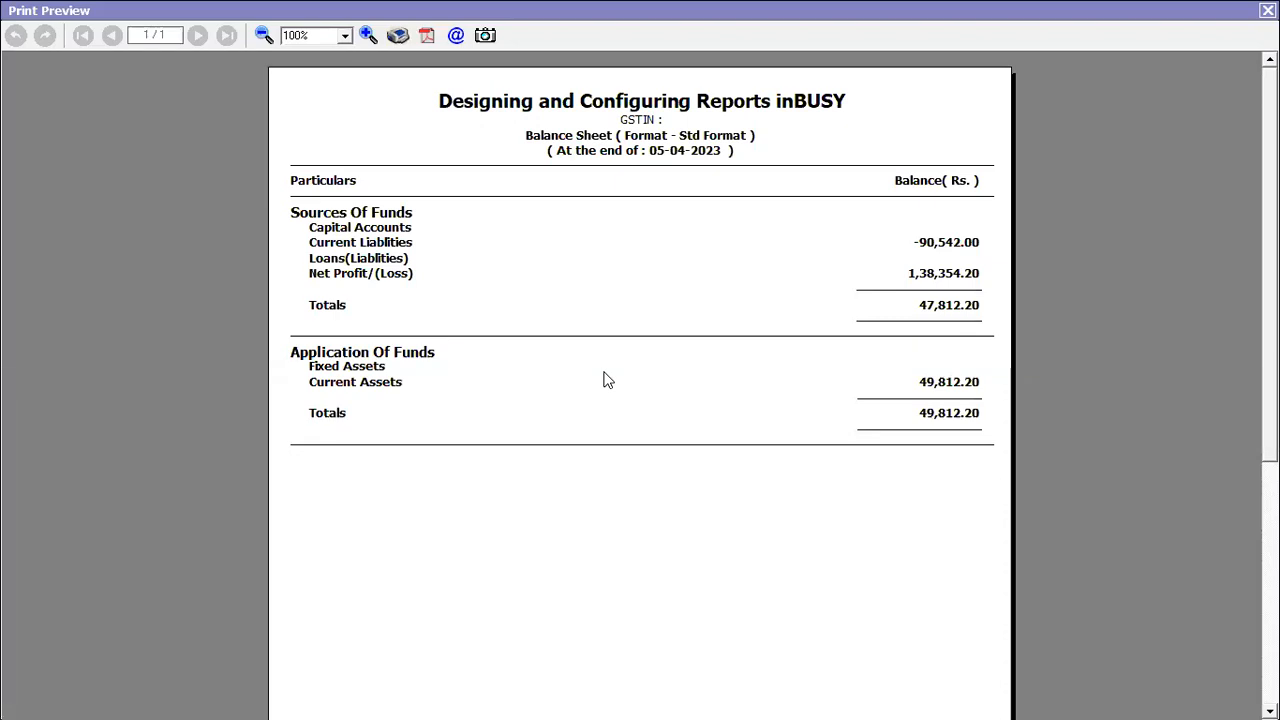
key("Escape")
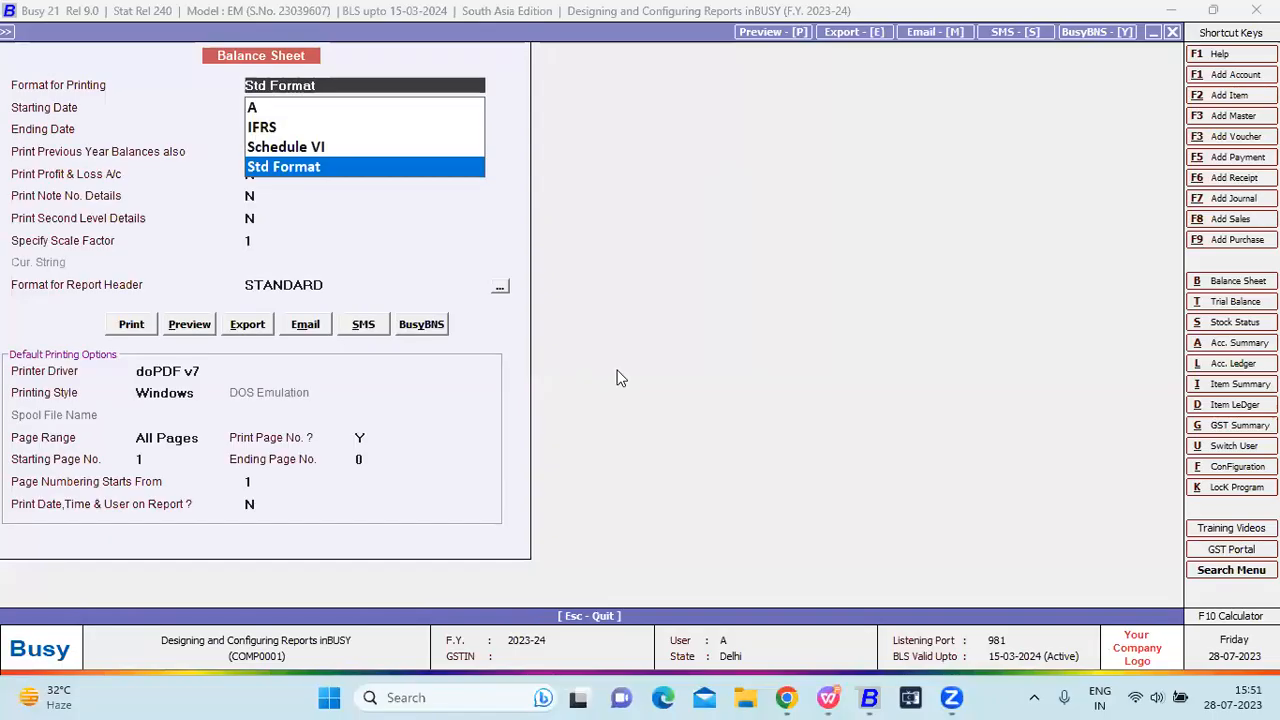
key("Escape")
key("Escape")
key("Escape")
key("Escape")
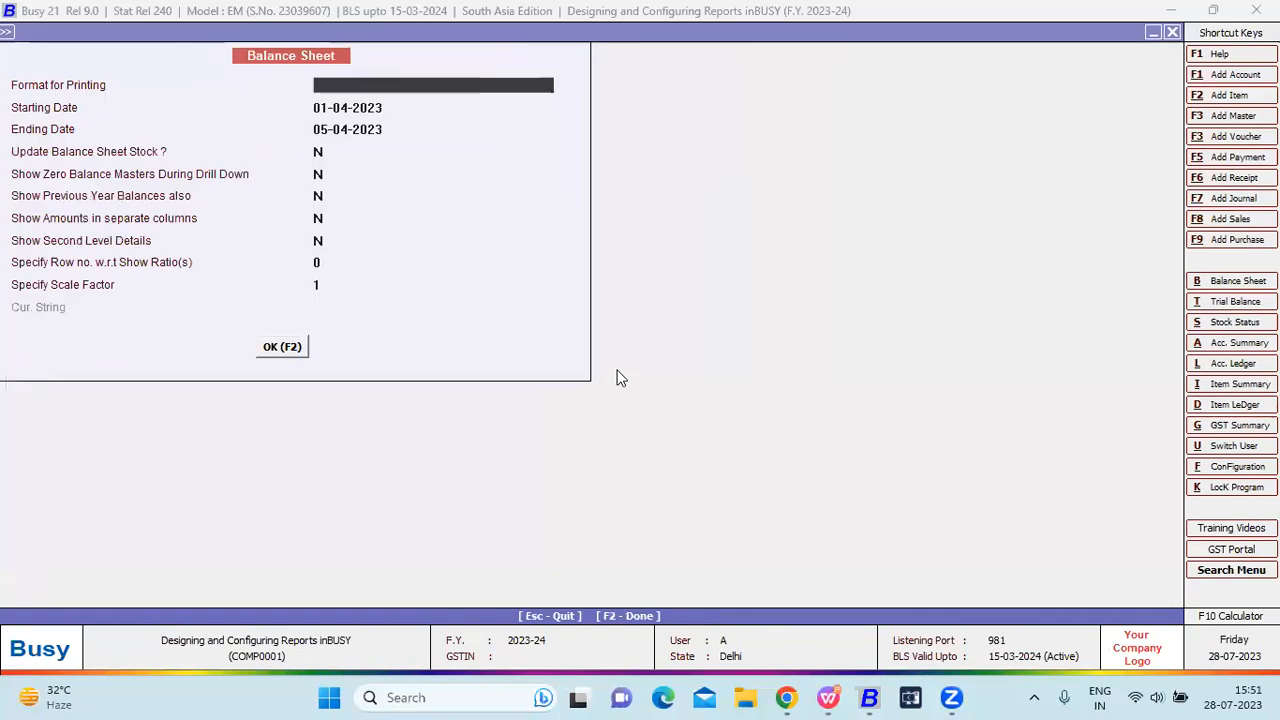
Open the options for the configurable vertical Profit & Loss A/c report.
key("Escape")
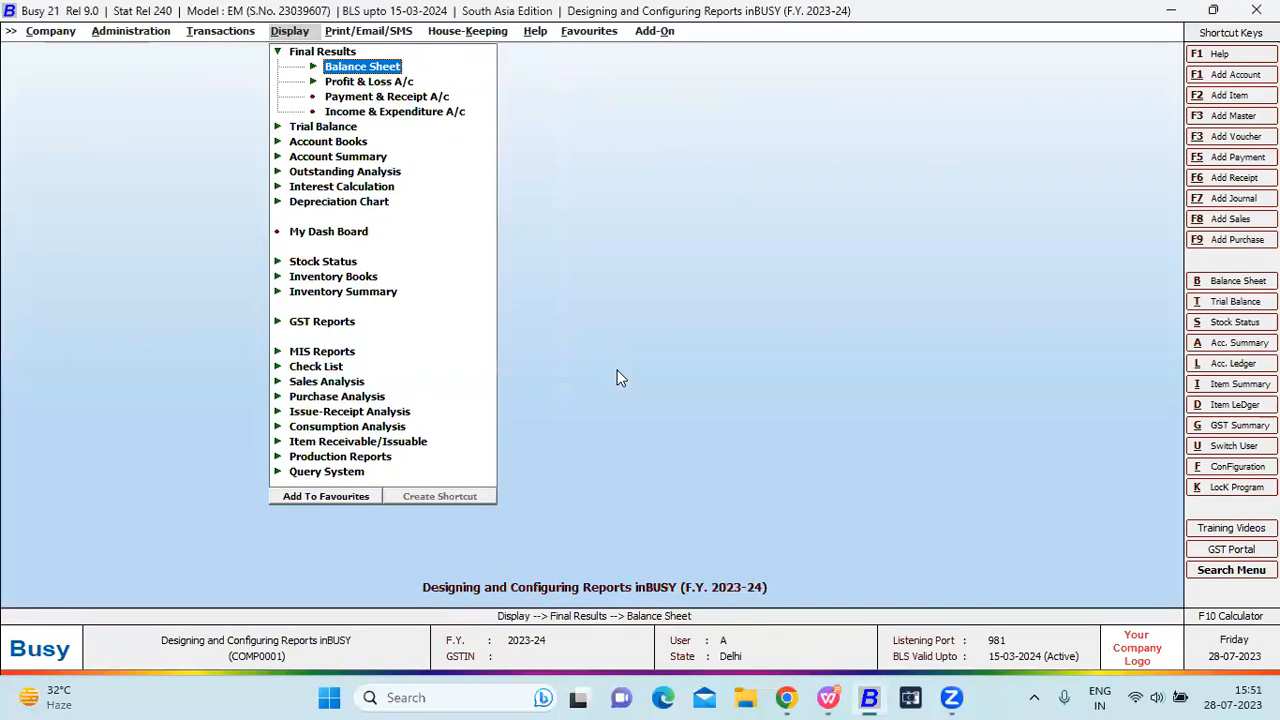
key("Down")
key("Return")
key("Down")
key("Down")
key("Down")
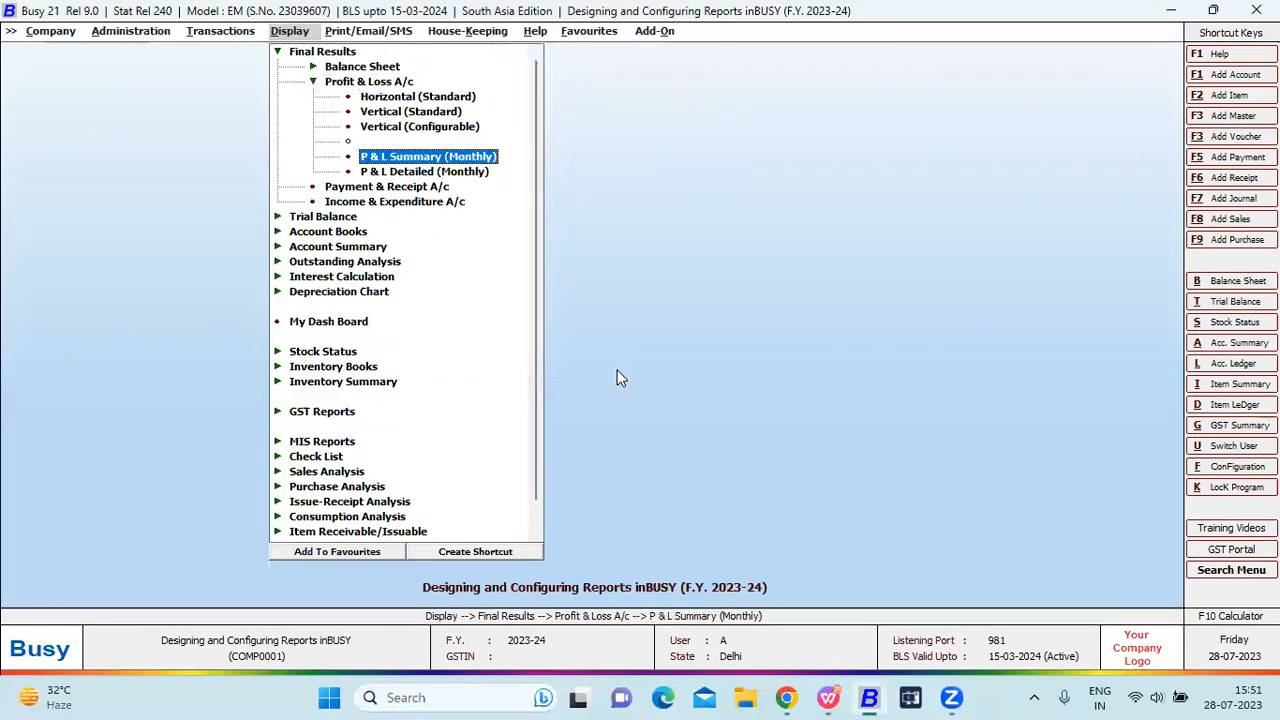
key("Up")
key("Up")
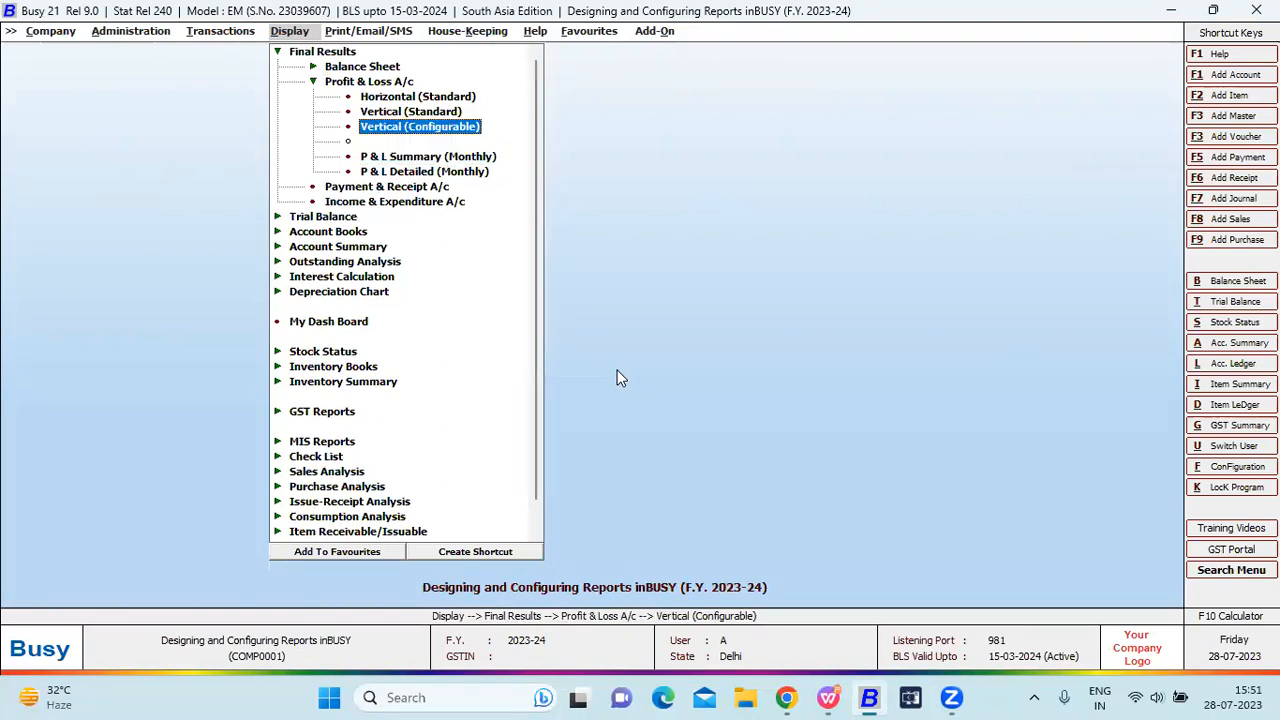
key("Return")
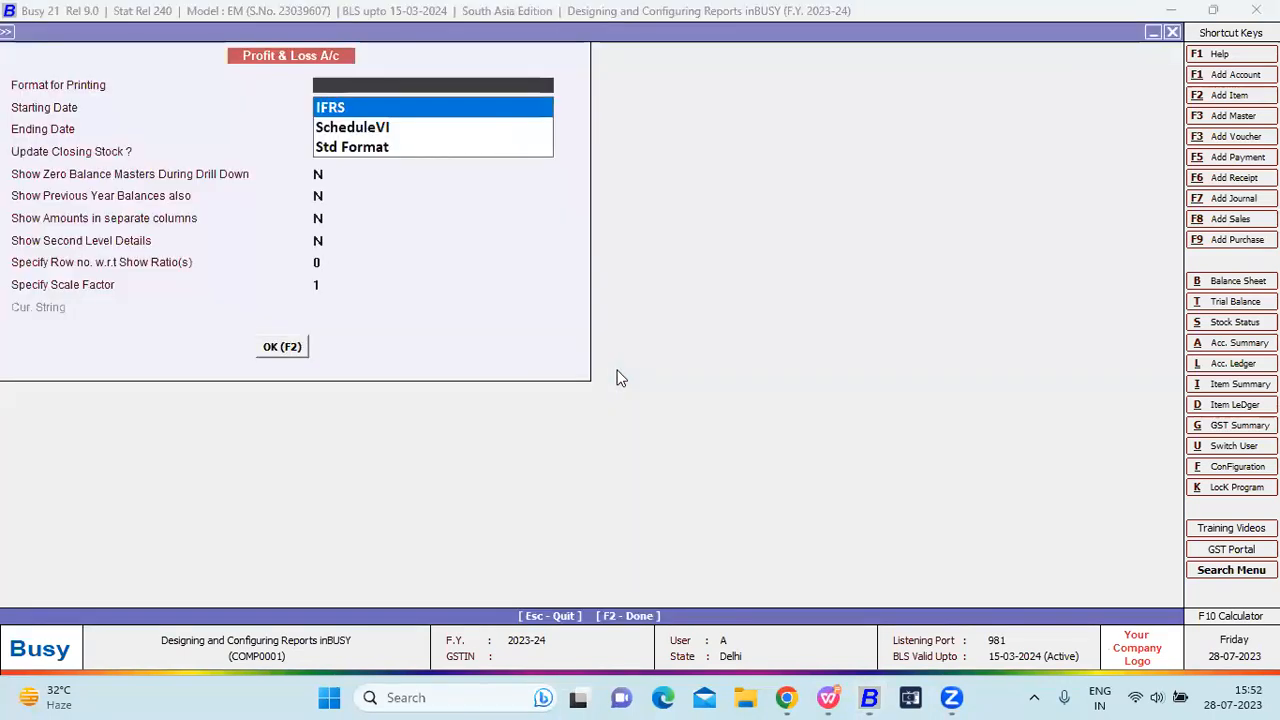
Print-preview the Profit & Loss report in IFRS format with annexures included.
key("Return")
key("Return")
key("Return")
key("F2")
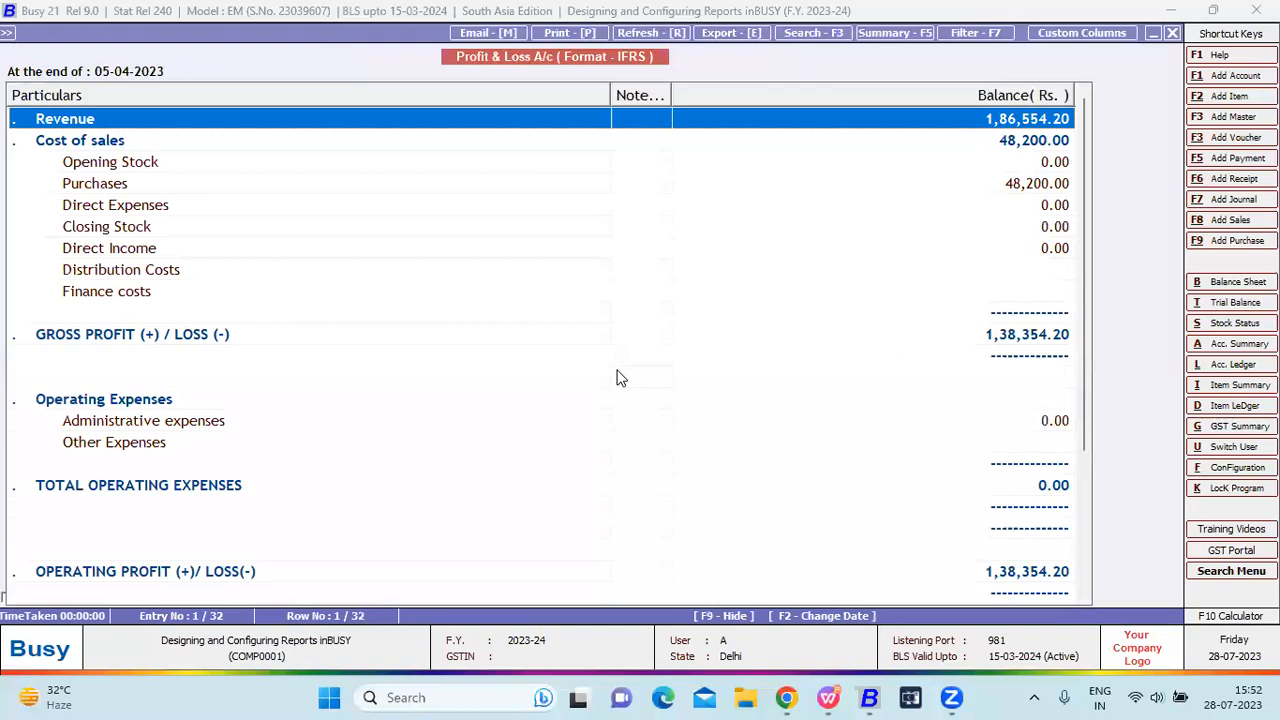
key("alt+p")
key("Return")
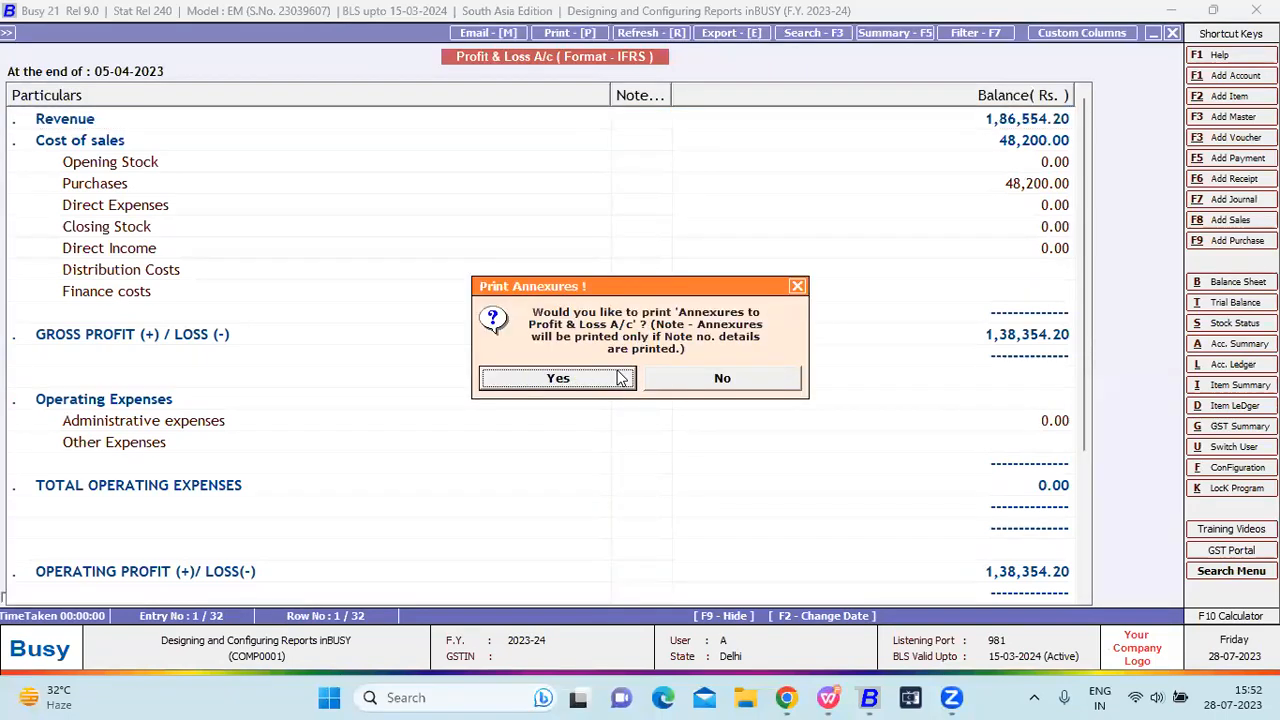
left_click(618, 377)
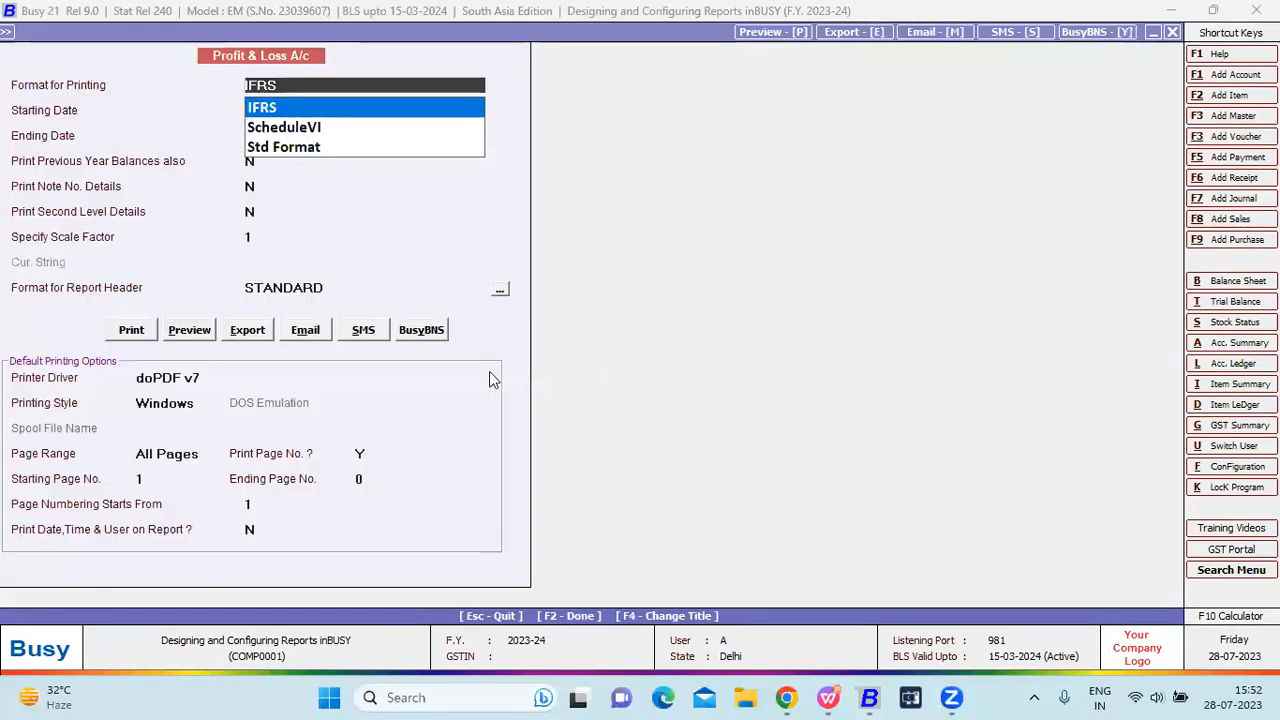
left_click(189, 330)
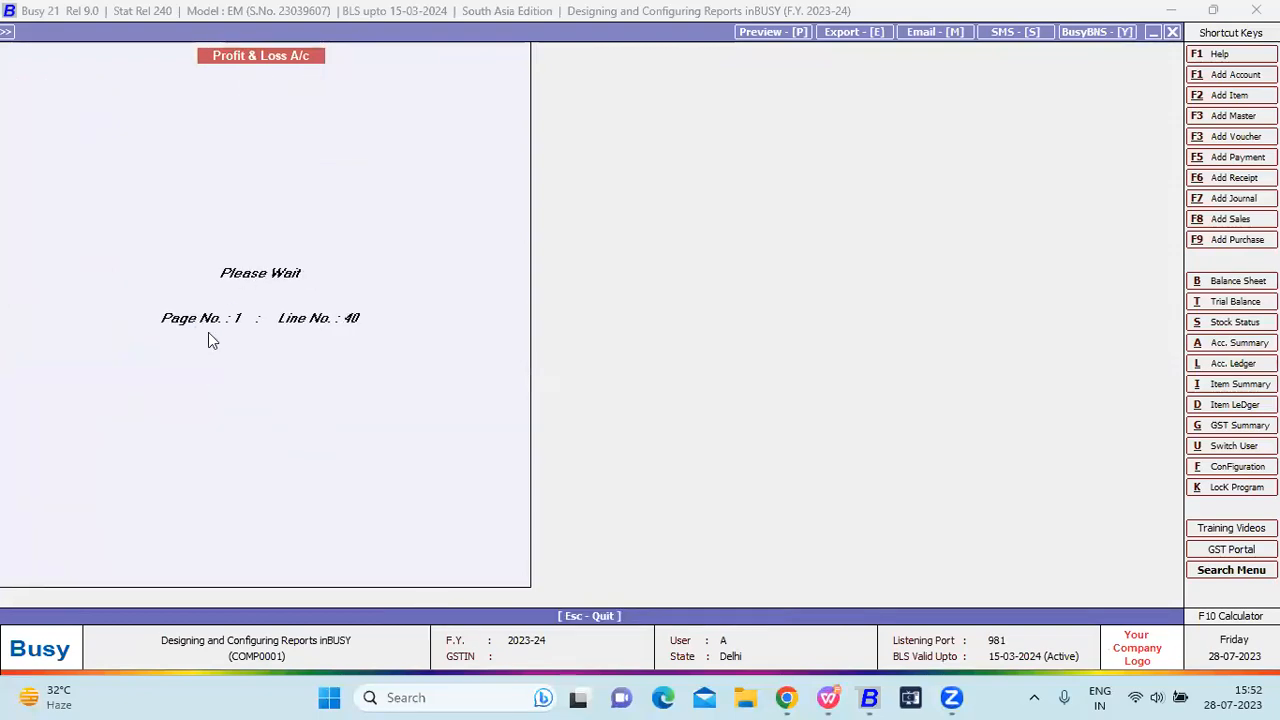
key("Escape")
key("Escape")
key("Escape")
key("Escape")
key("Escape")
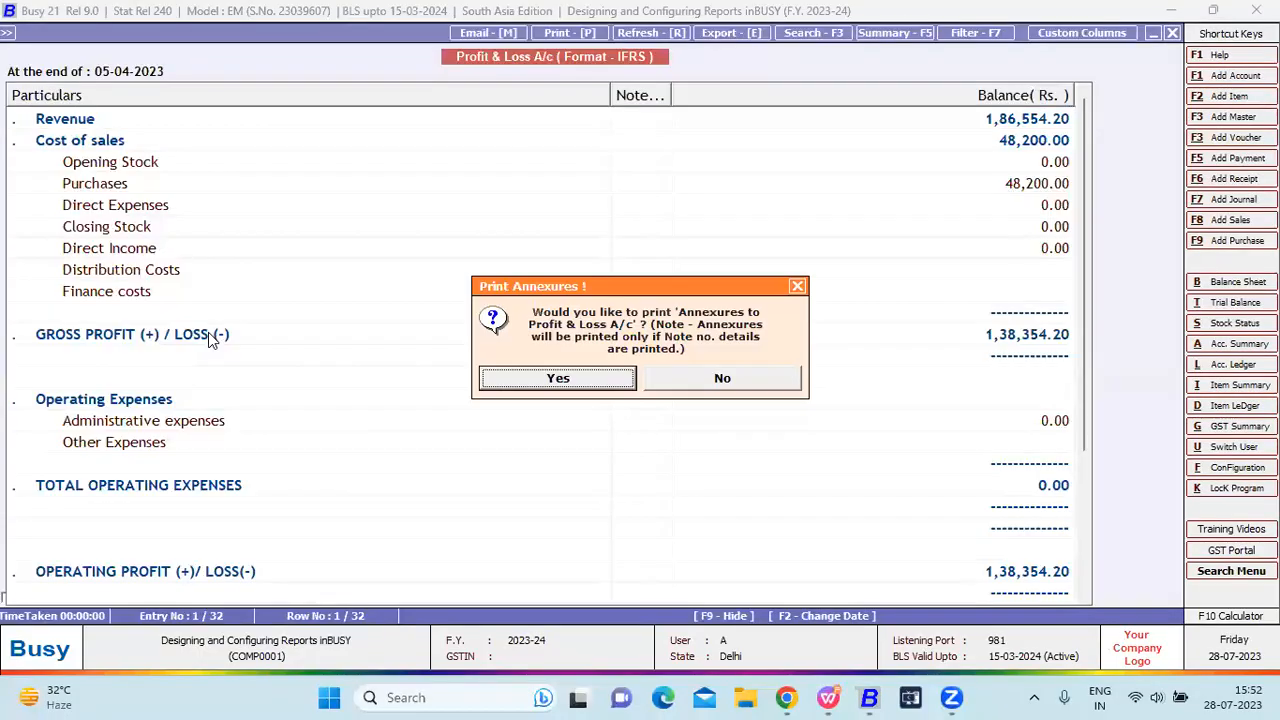
Switch Format for Printing to ScheduleVI and print-preview the Profit & Loss report.
key("Down")
key("Return")
key("Return")
key("F2")
key("alt+p")
key("Return")
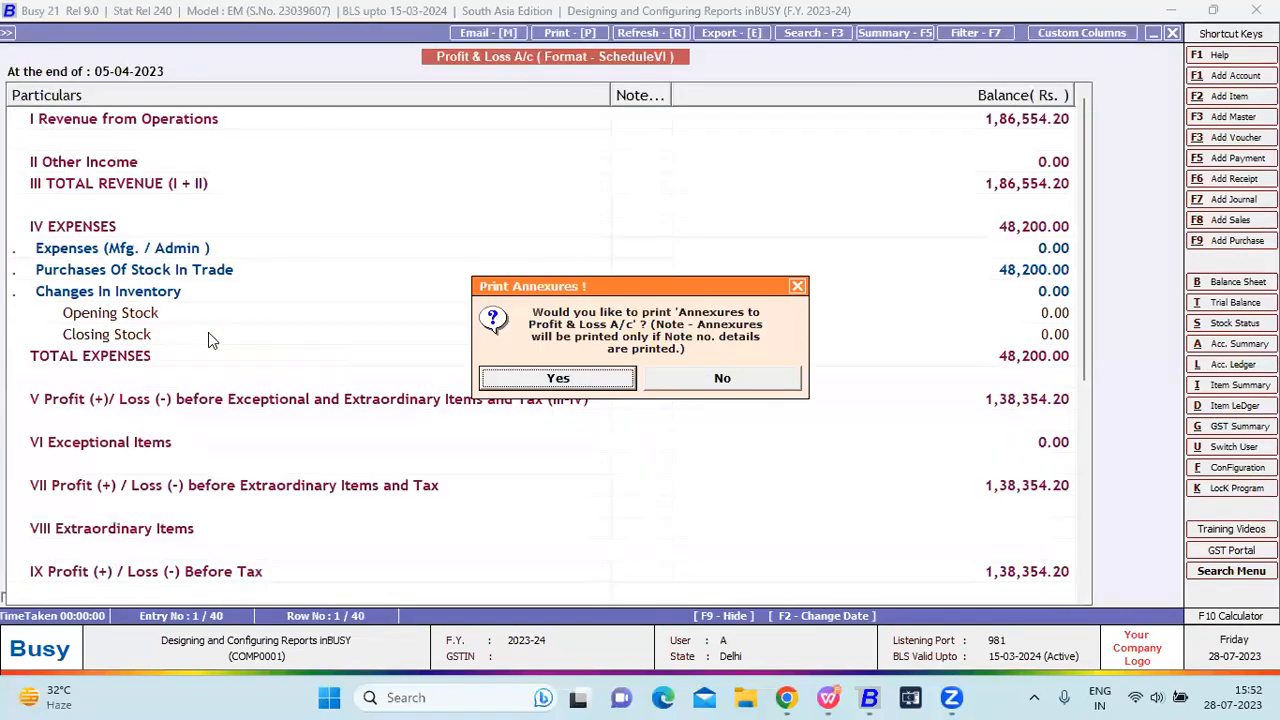
Switch to Std Format and print-preview the Profit & Loss report, showing net profit 1,38,354.20.
key("Return")
left_click(210, 333)
key("Escape")
key("Escape")
key("Escape")
key("Escape")
key("Escape")
key("Down")
key("Return")
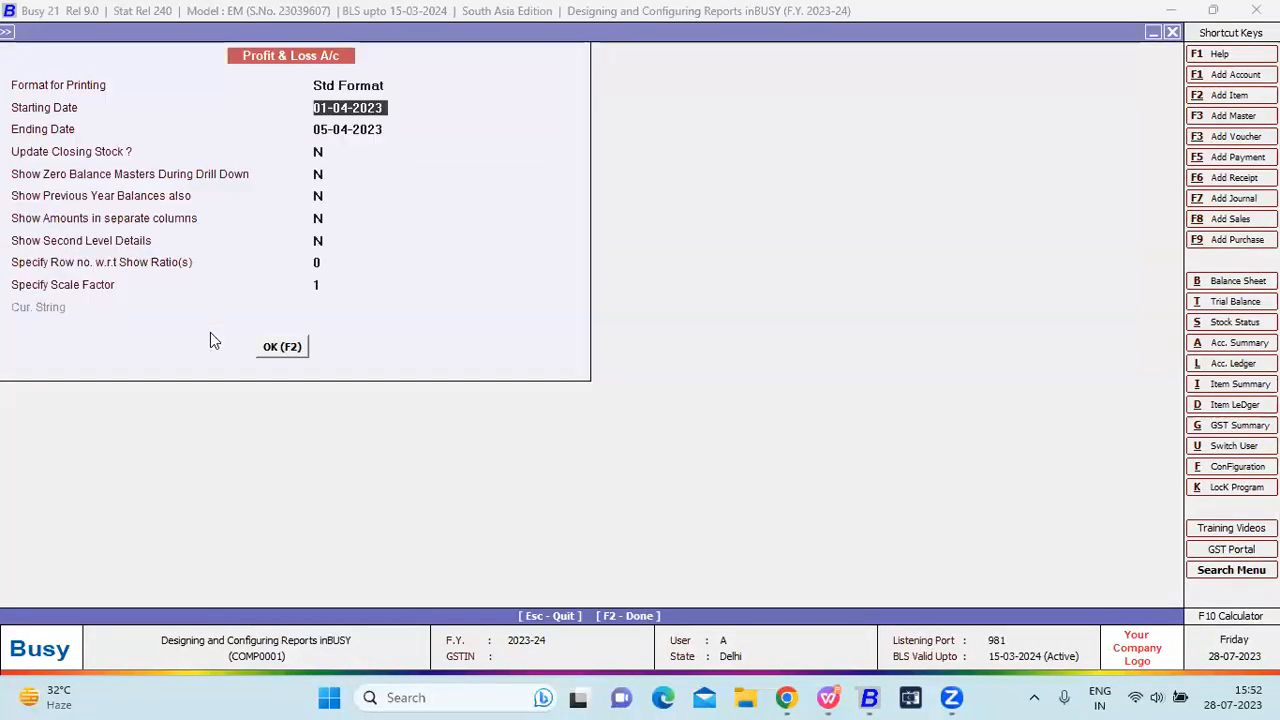
key("F2")
key("alt+p")
key("Return")
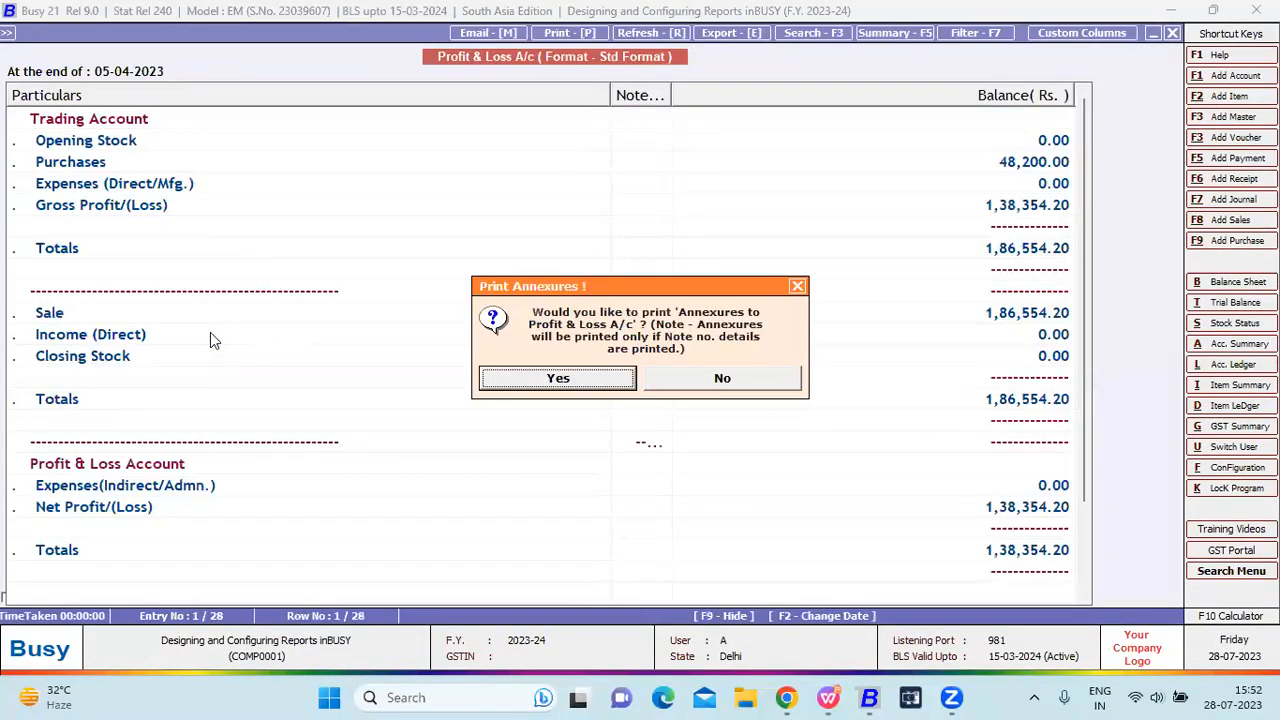
key("Escape")
key("Escape")
left_click(210, 332)
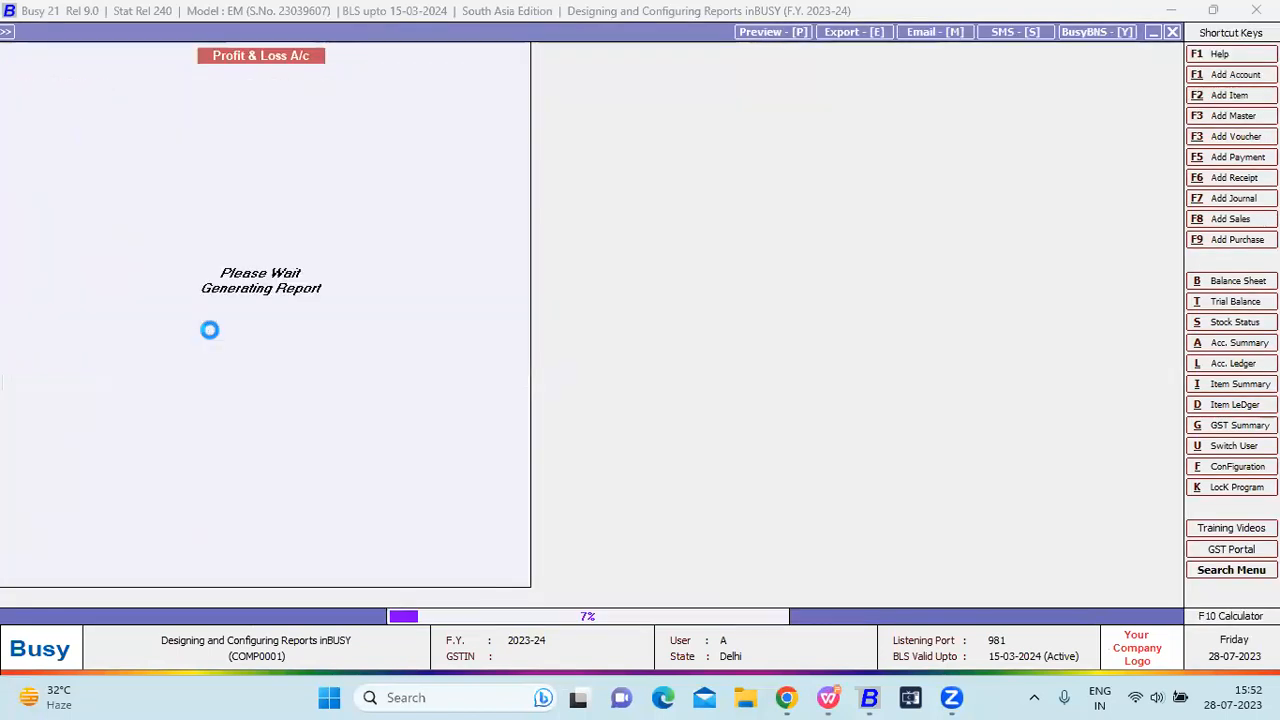
key("Escape")
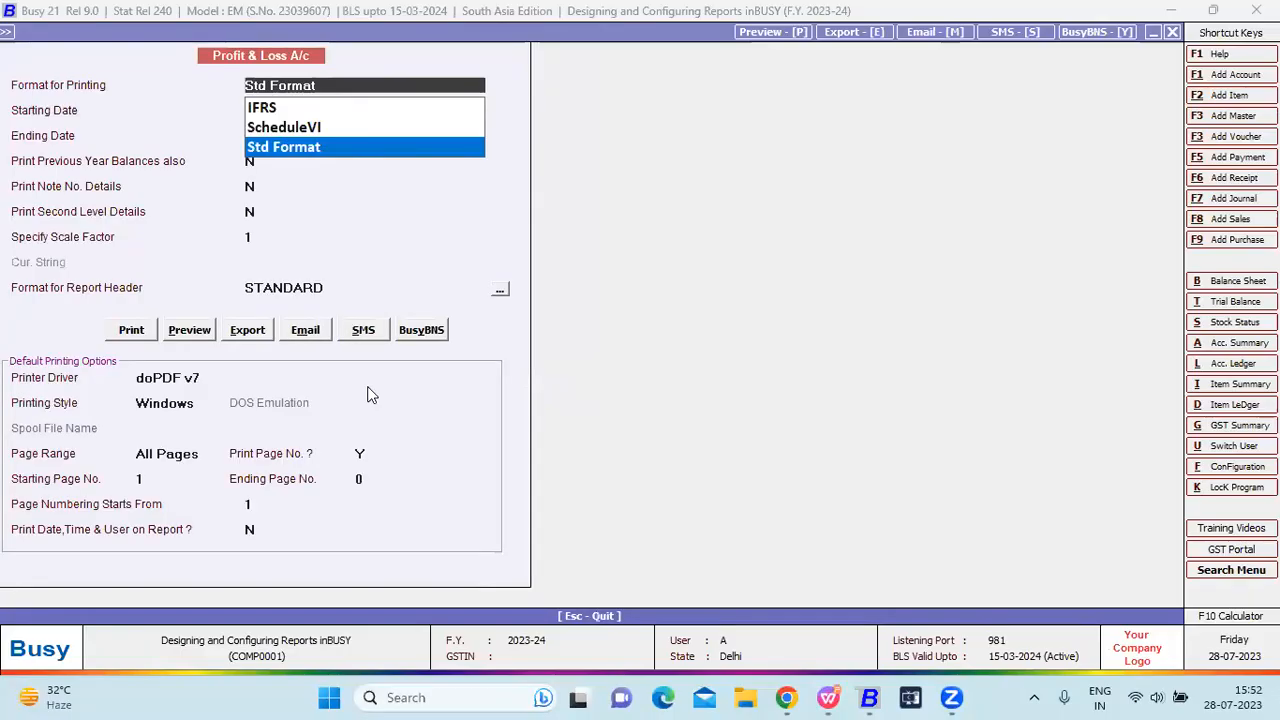
key("Escape")
key("Escape")
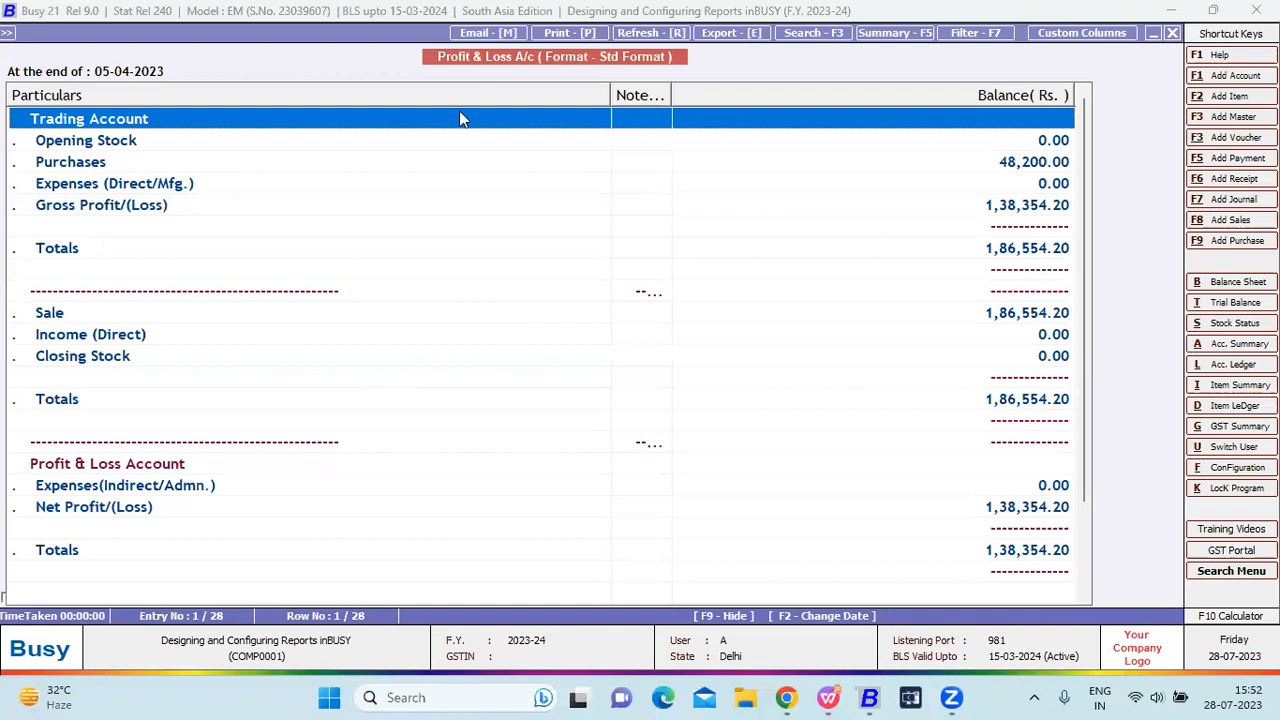
In Final Results Configuration, load Schedule VI defaults into Balance Sheet format A.
key("Escape")
key("Escape")
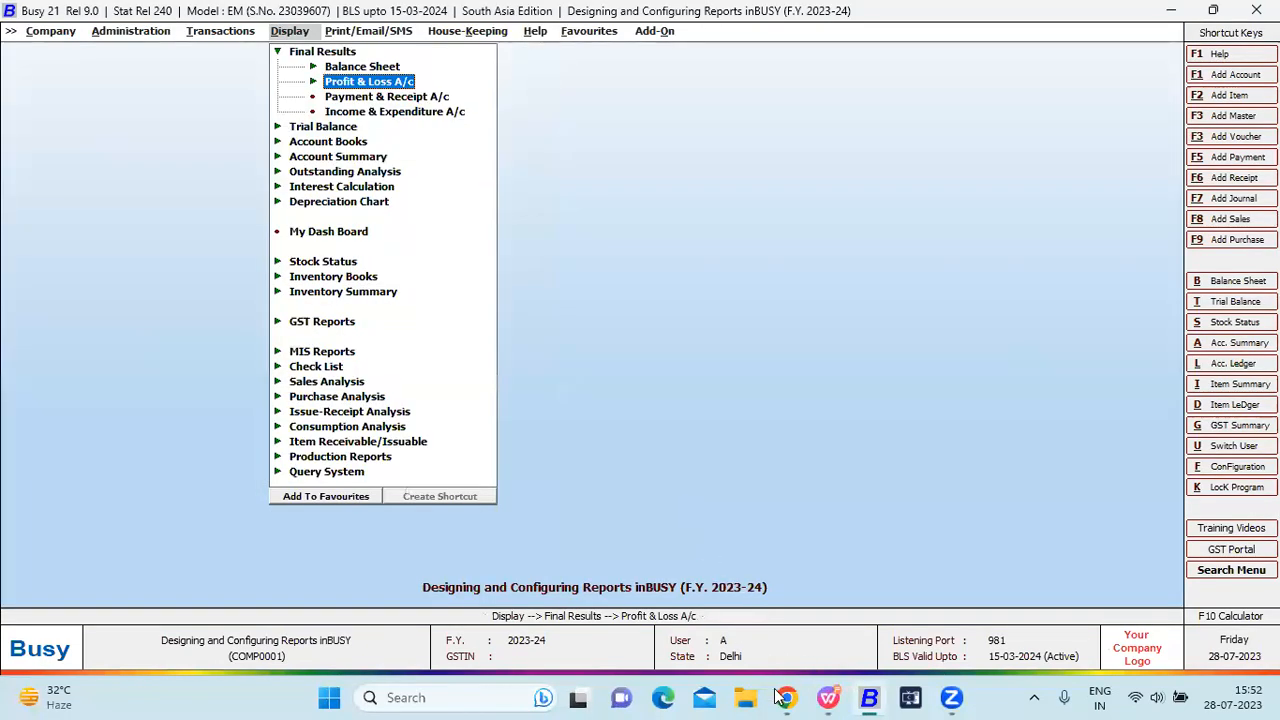
key("Left")
key("Left")
key("Down")
key("Return")
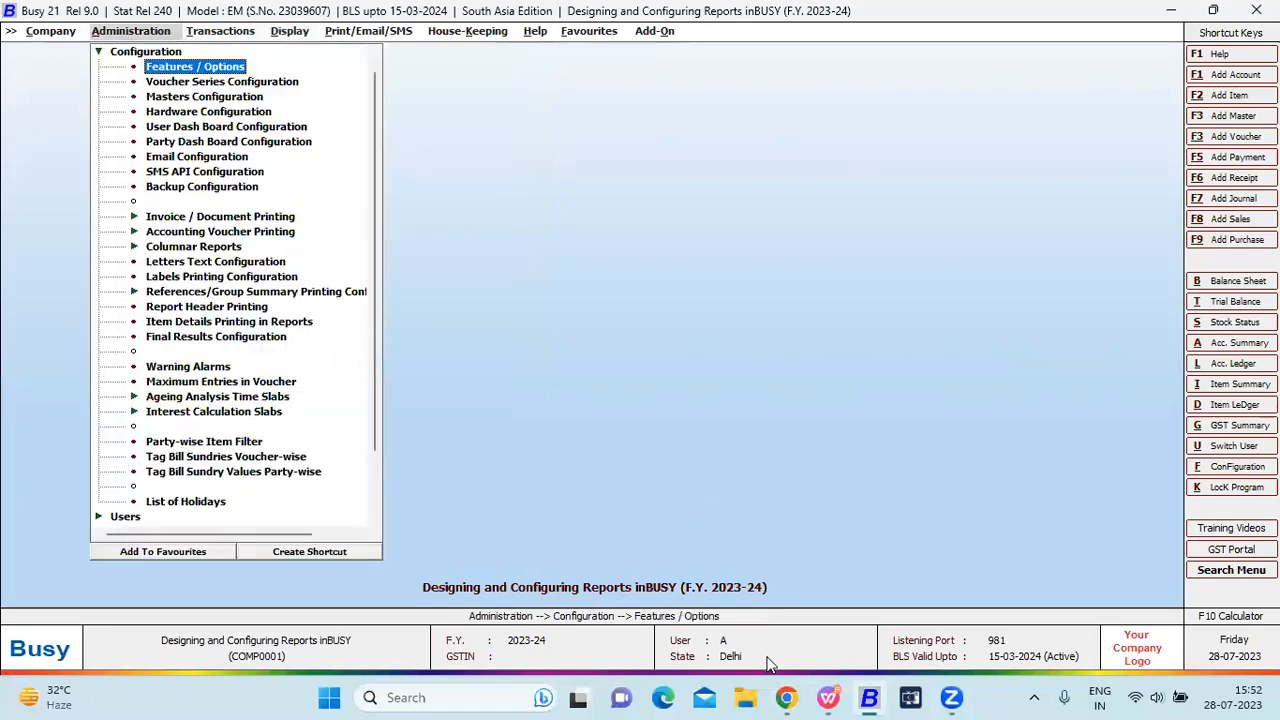
key("f")
key("Return")
key("Right")
key("Down")
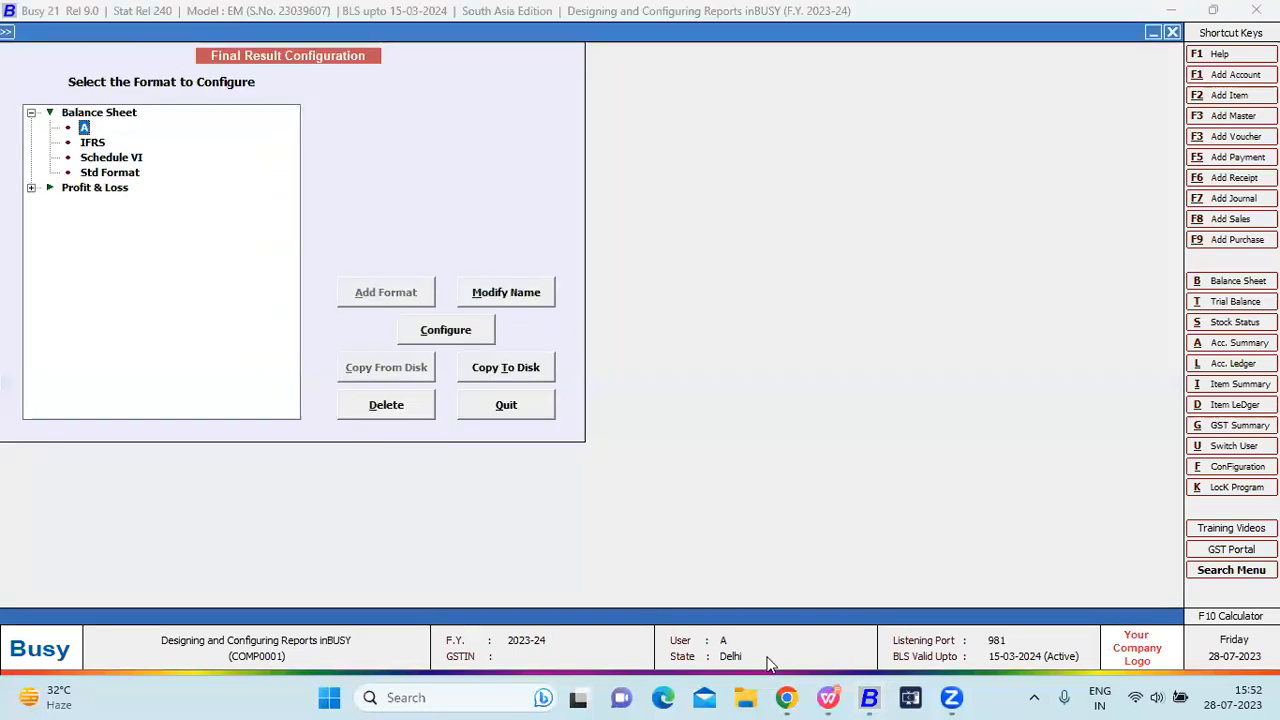
left_click(448, 329)
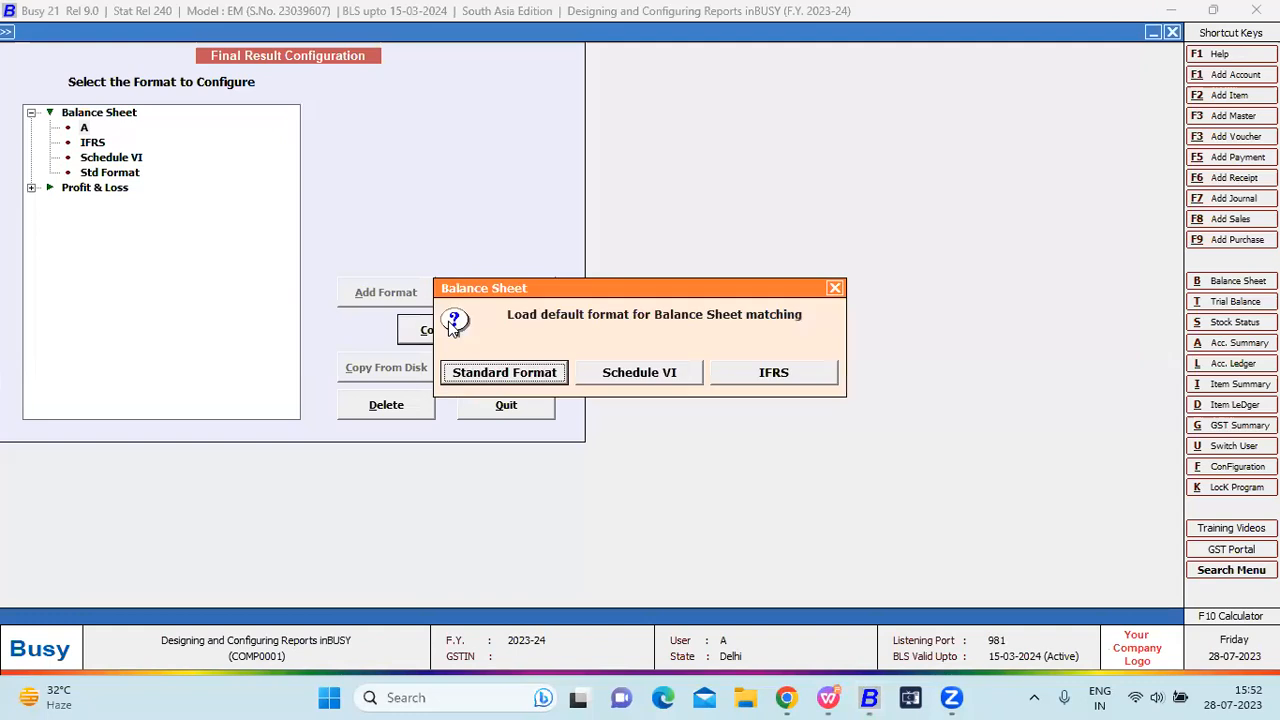
left_click(600, 370)
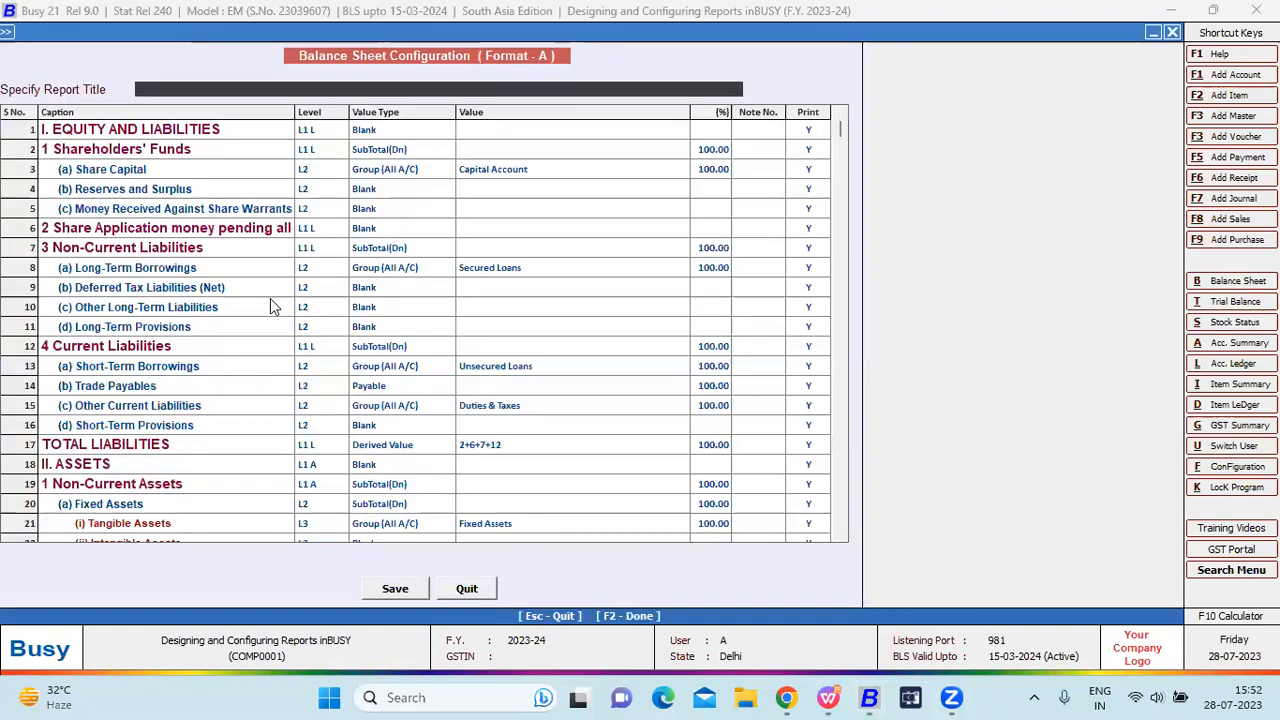
Enter the caption 'Asset' in empty configuration row 36.
left_click(273, 306)
key("Down")
key("Down")
key("Down")
key("Down")
key("Down")
key("Down")
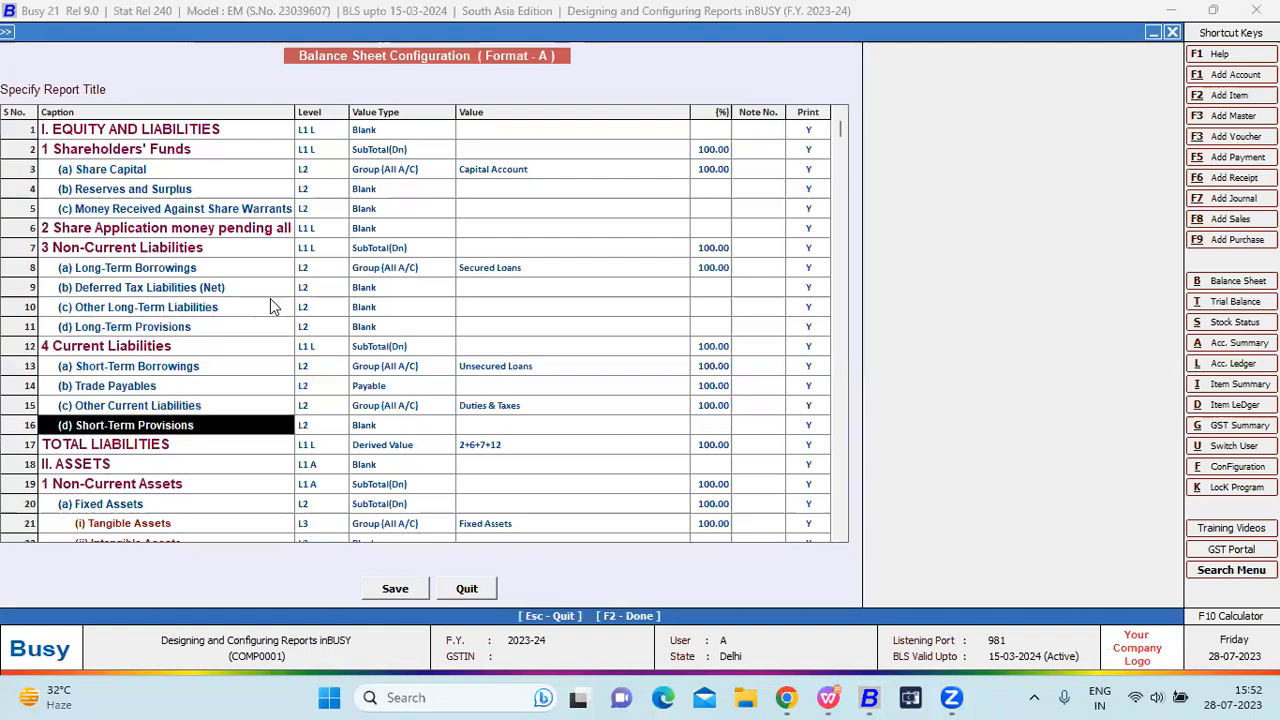
key("Down")
key("Down")
key("Down")
key("Down")
key("Down")
key("Down")
key("Down")
key("Down")
key("Down")
key("Down")
key("Down")
key("Down")
key("Down")
key("Down")
key("Down")
key("Down")
key("Down")
key("Down")
key("Down")
key("Down")
key("Up")
key("Up")
key("Up")
key("Up")
key("Up")
key("Up")
key("Up")
key("Up")
key("Up")
key("Up")
type("S")
key("BackSpace")
type("assr")
key("BackSpace")
type("r")
key("BackSpace")
type("et")
Set the Asset row to level L2 and browse the value type options.
key("Return")
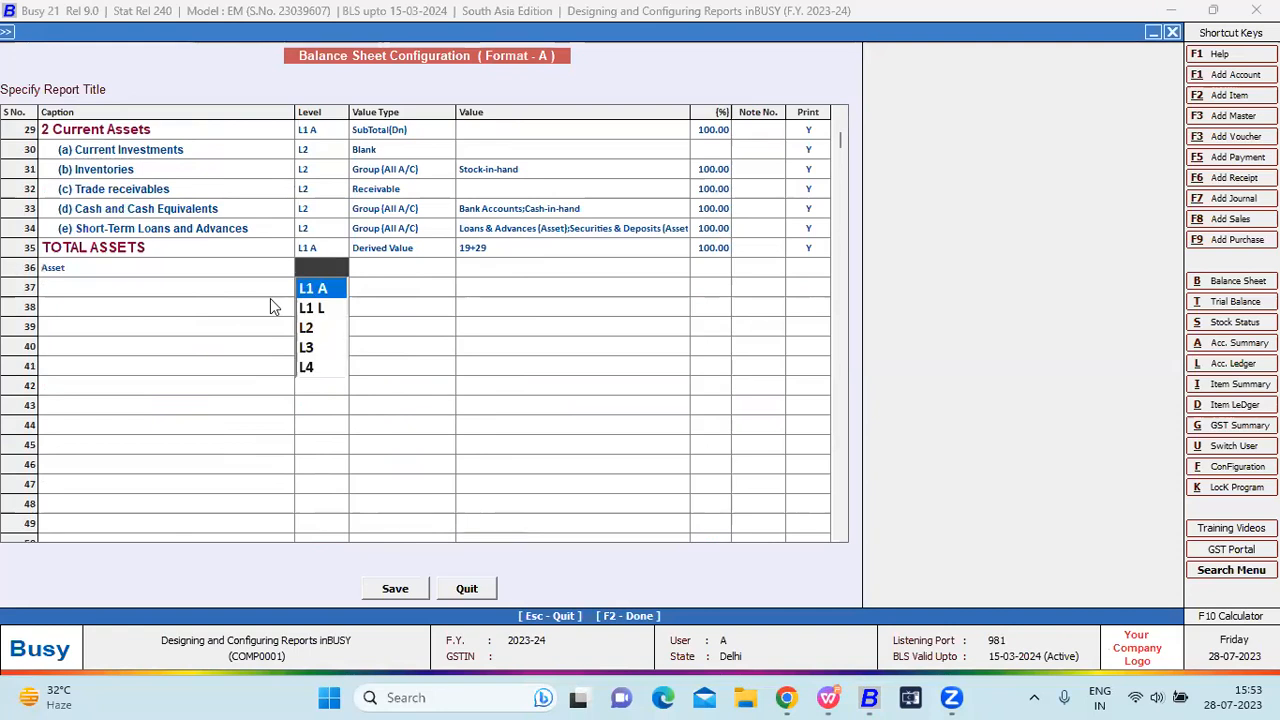
key("Down")
key("Down")
key("Down")
key("Down")
key("Up")
key("Up")
key("Return")
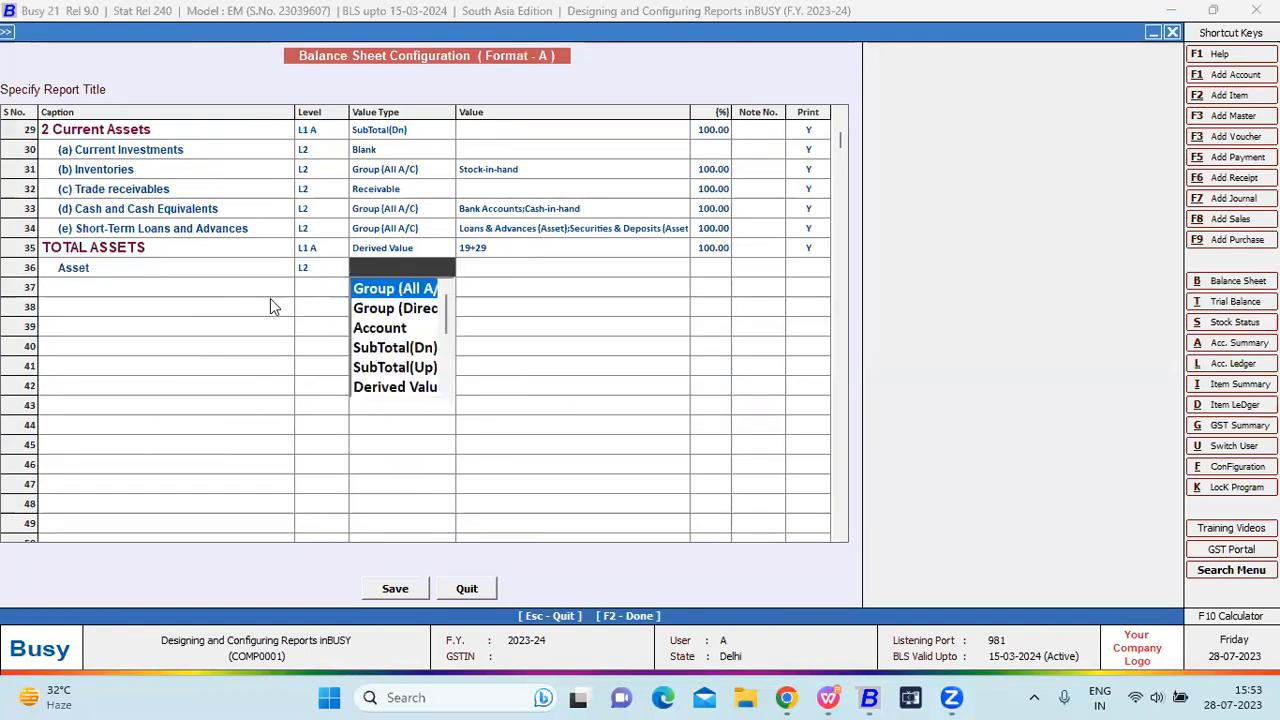
key("Down")
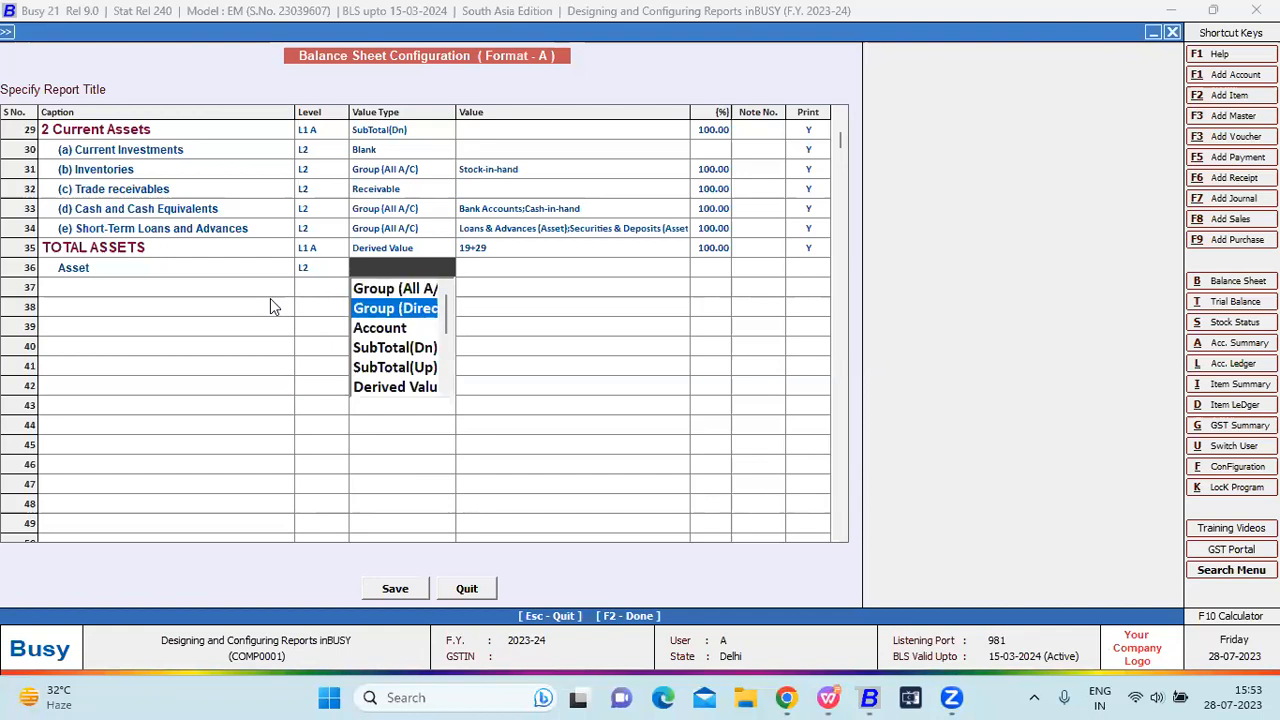
key("Down")
key("Down")
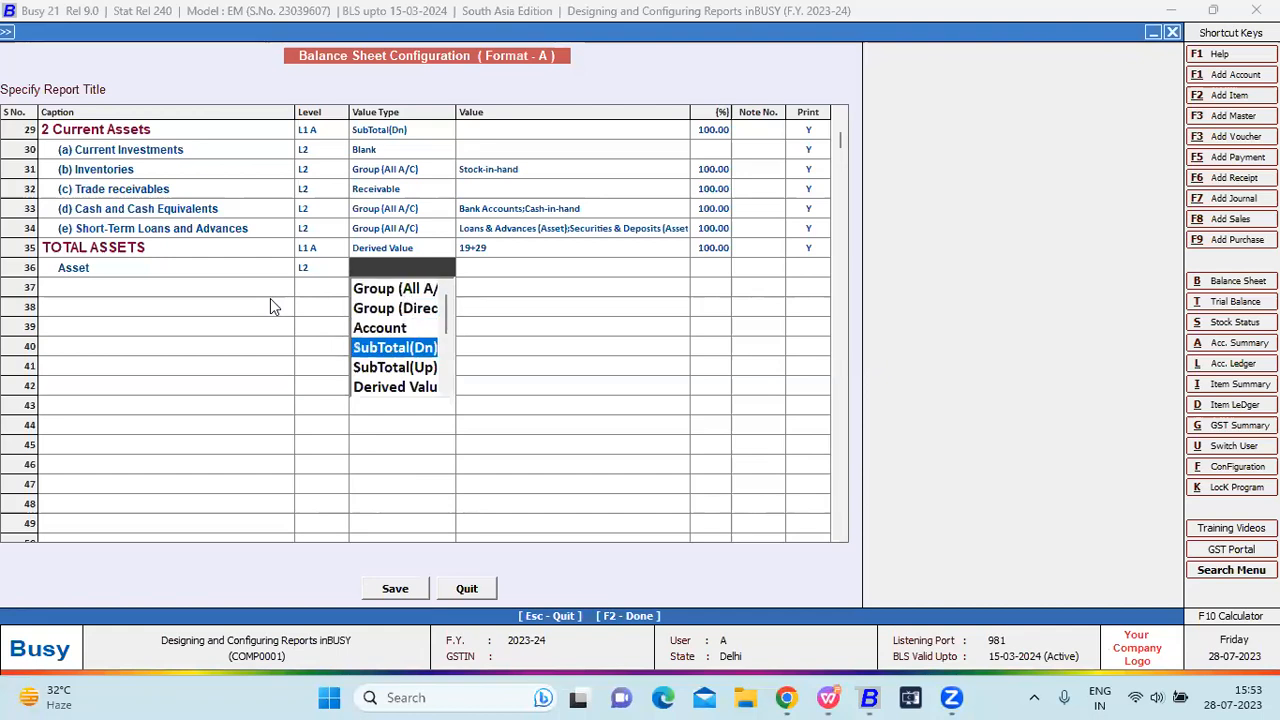
key("Down")
key("Down")
key("Down")
key("Down")
key("Down")
key("Down")
key("Down")
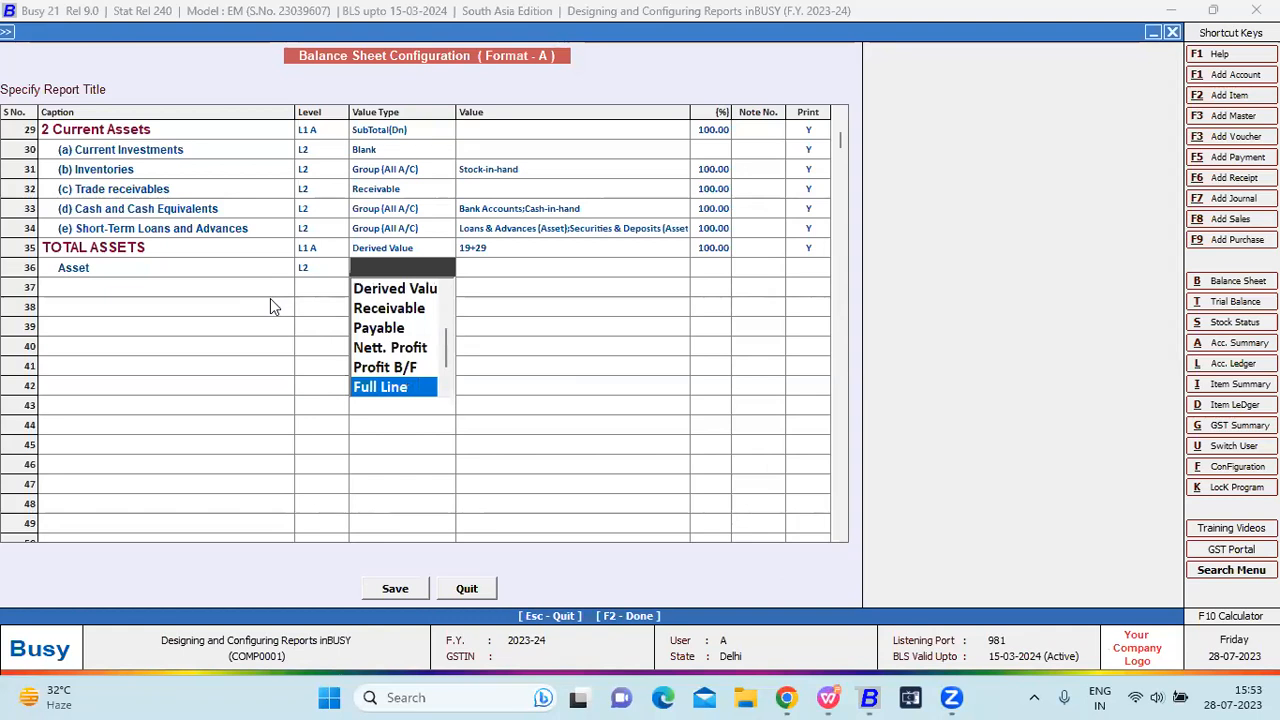
key("Down")
key("Down")
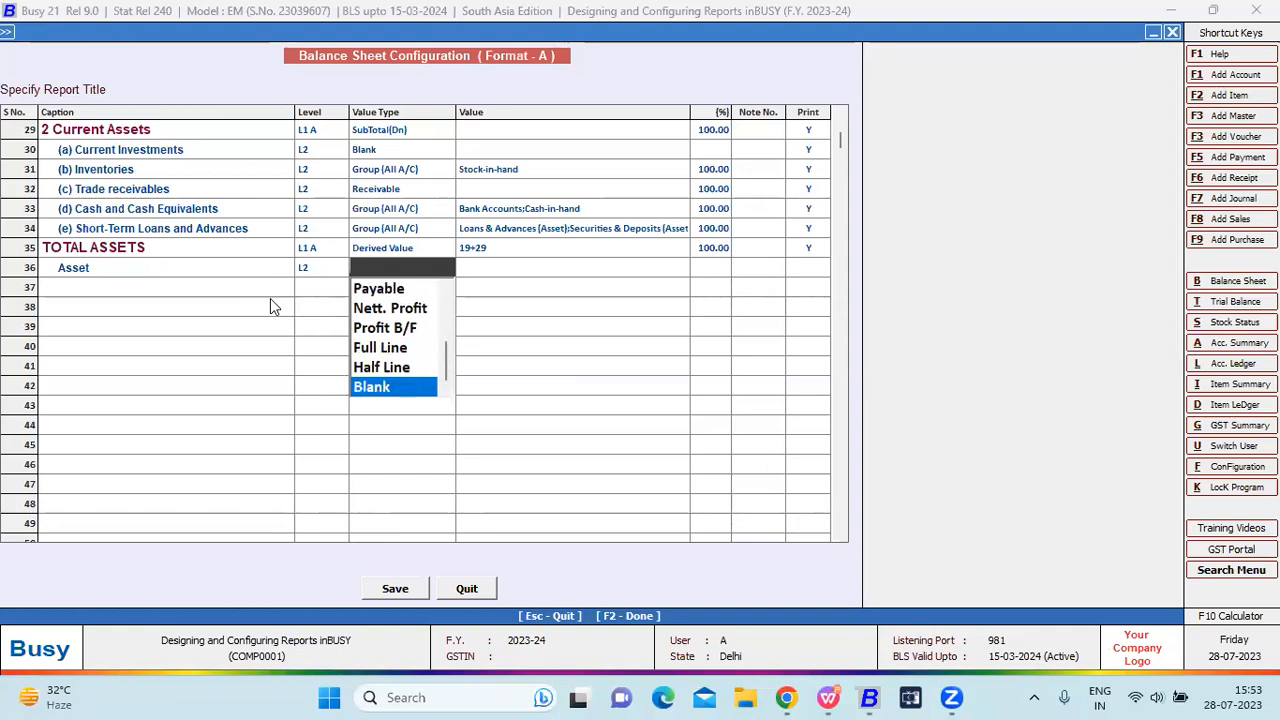
key("Up")
key("Home")
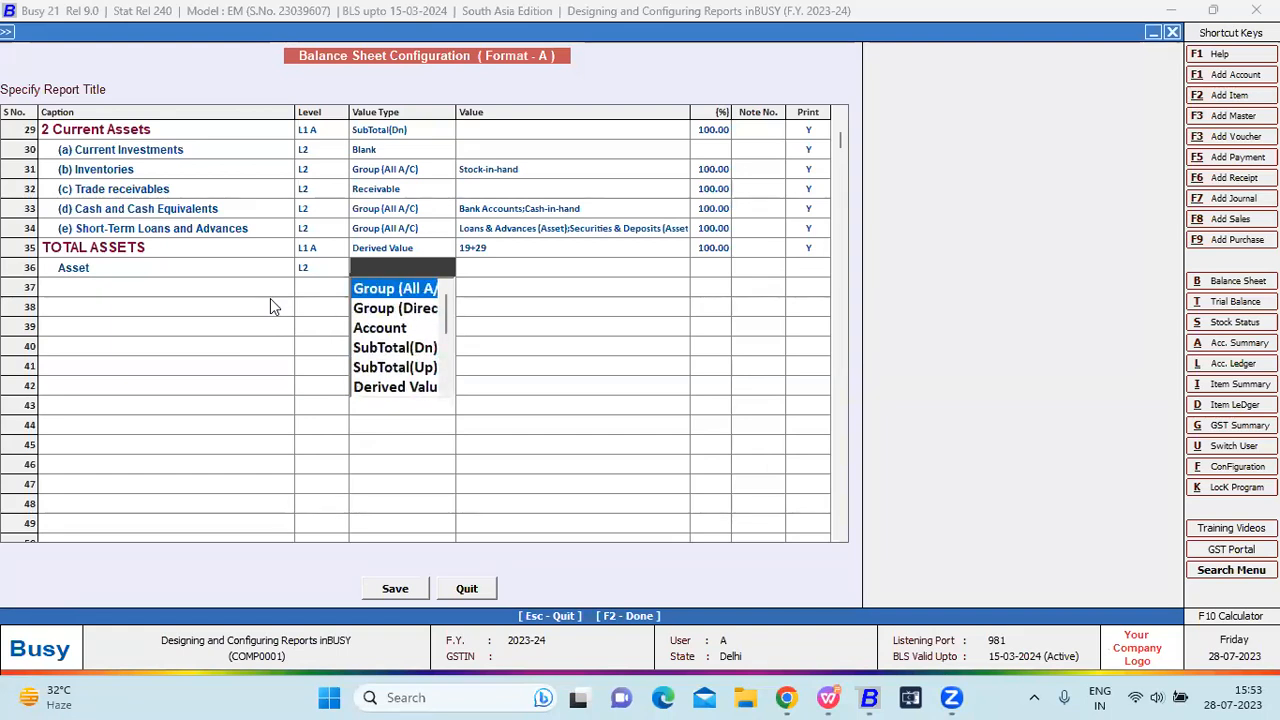
Leave the configuration and show slide 5 with the help-desk details in the presentation.
key("Escape")
key("Escape")
key("Escape")
key("Escape")
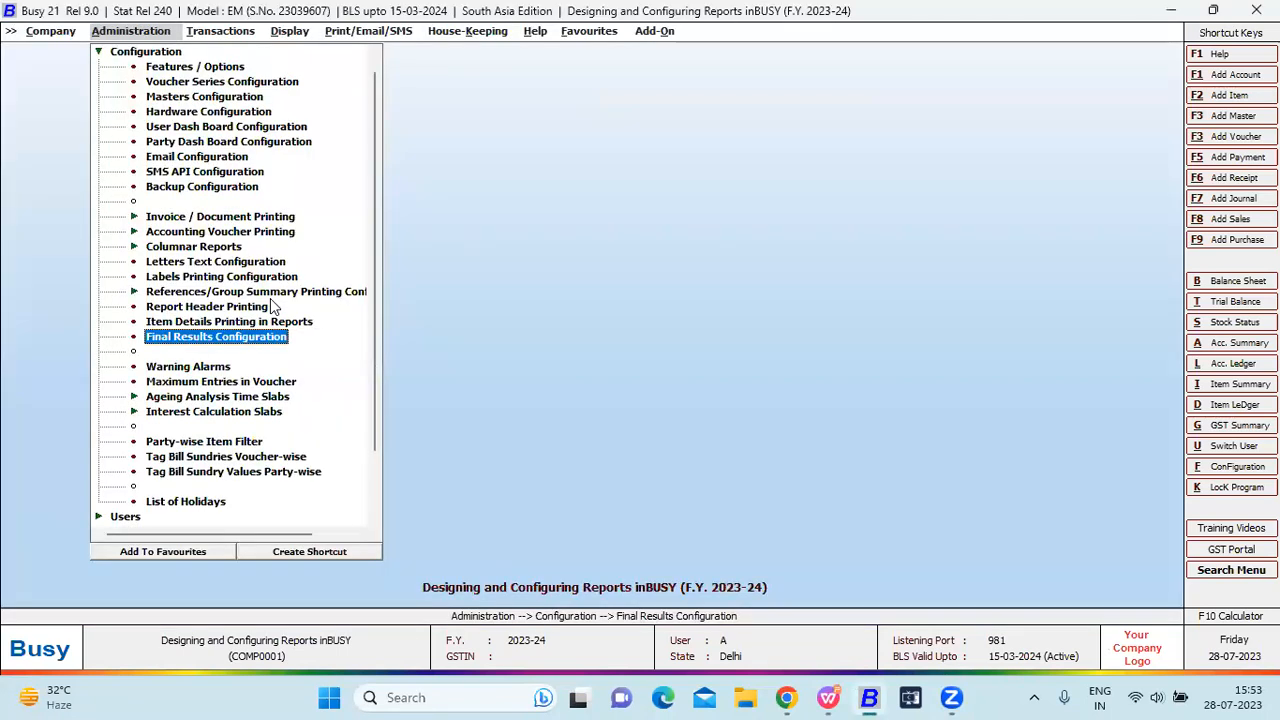
key("Escape")
key("Escape")
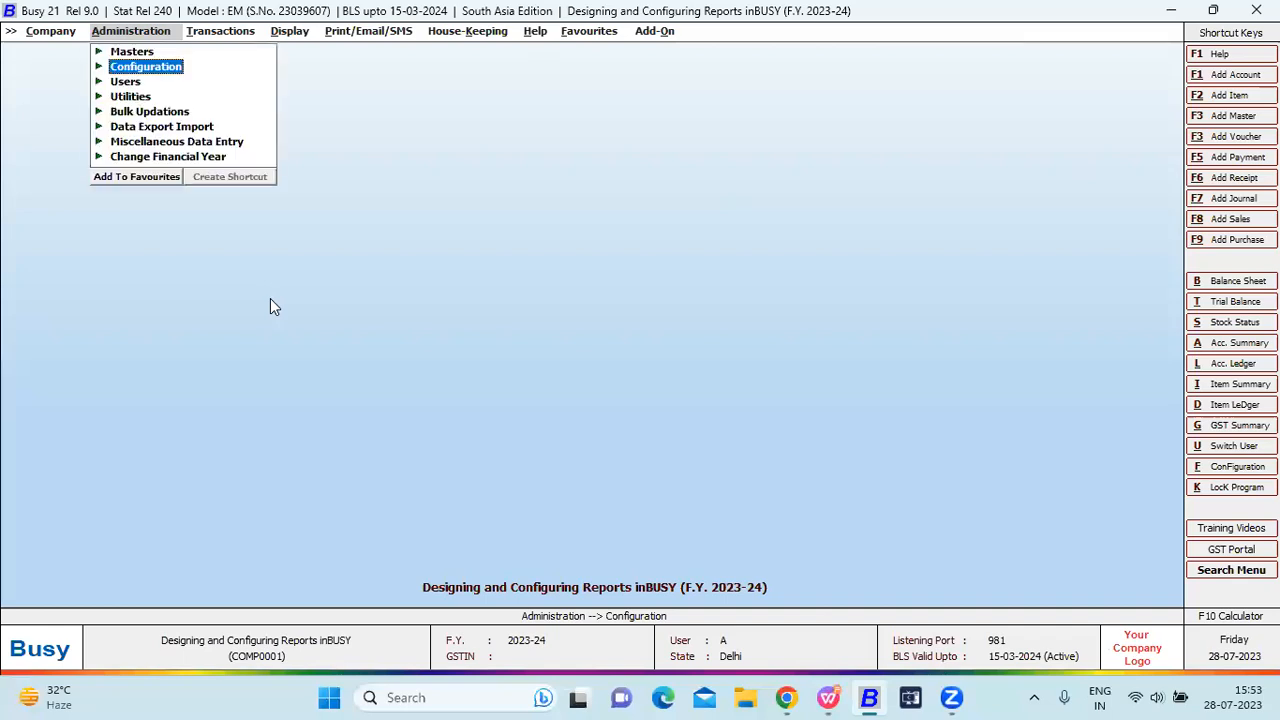
left_click(826, 695)
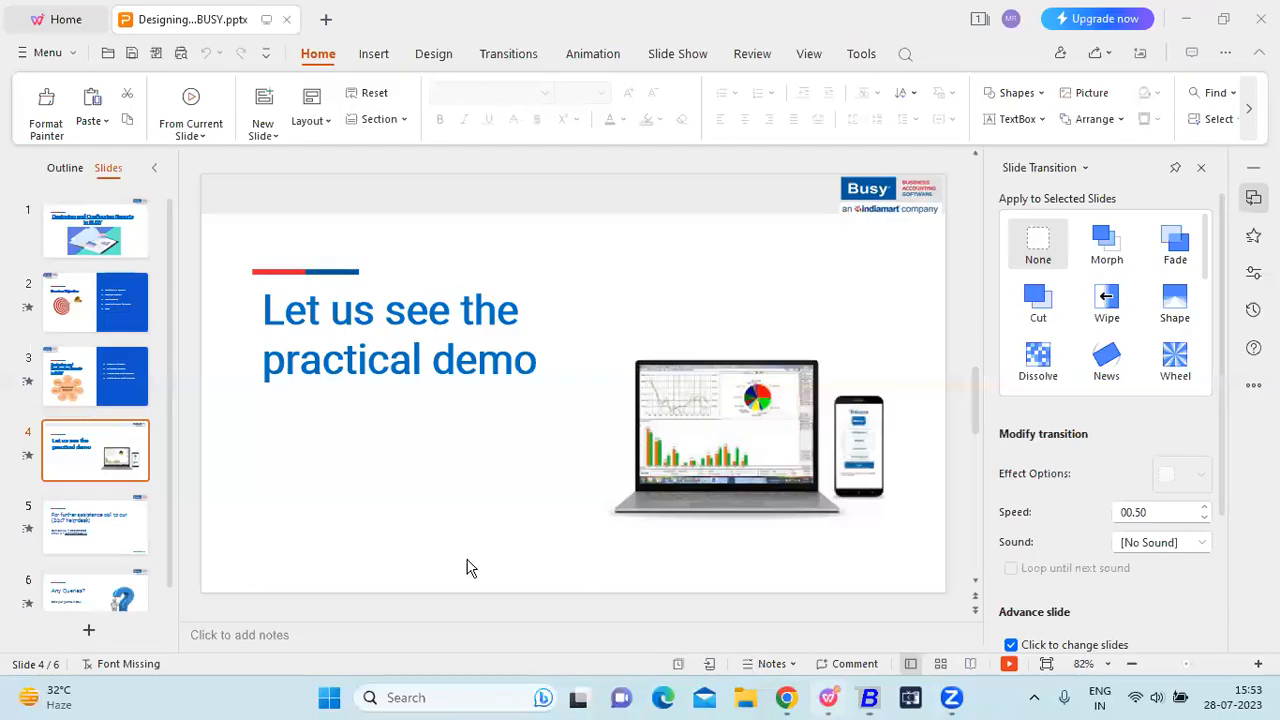
left_click(108, 515)
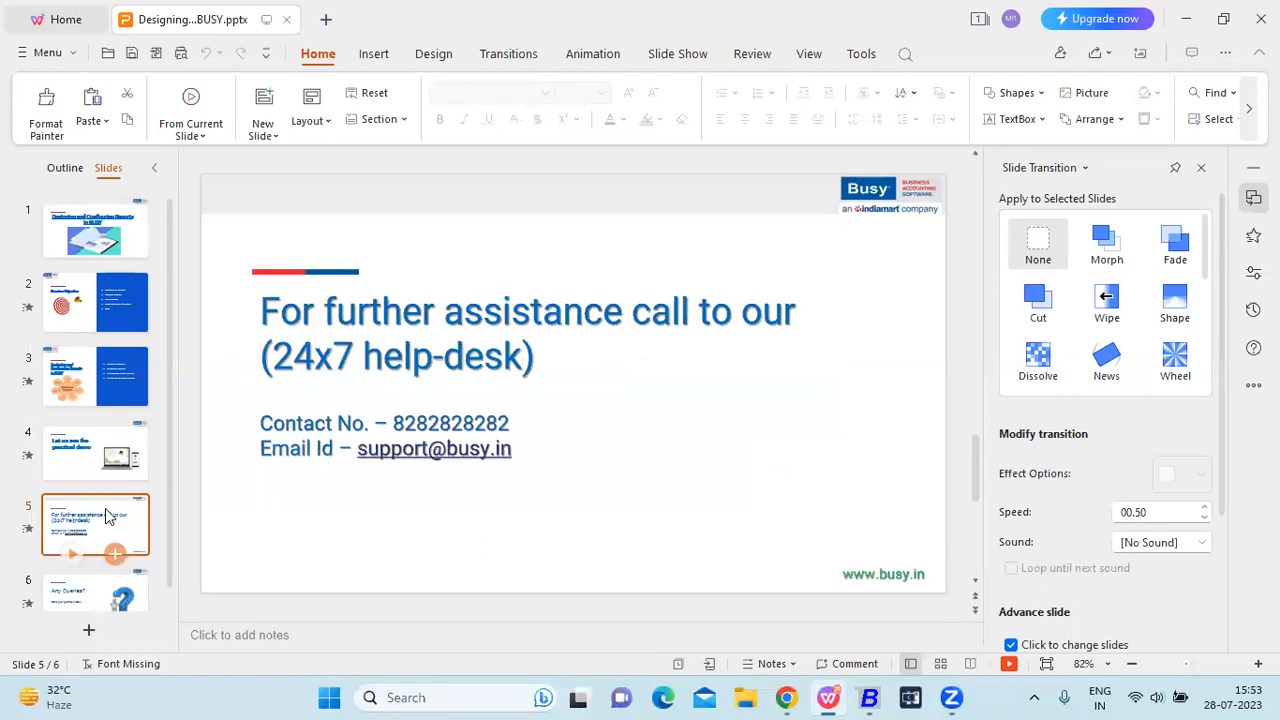